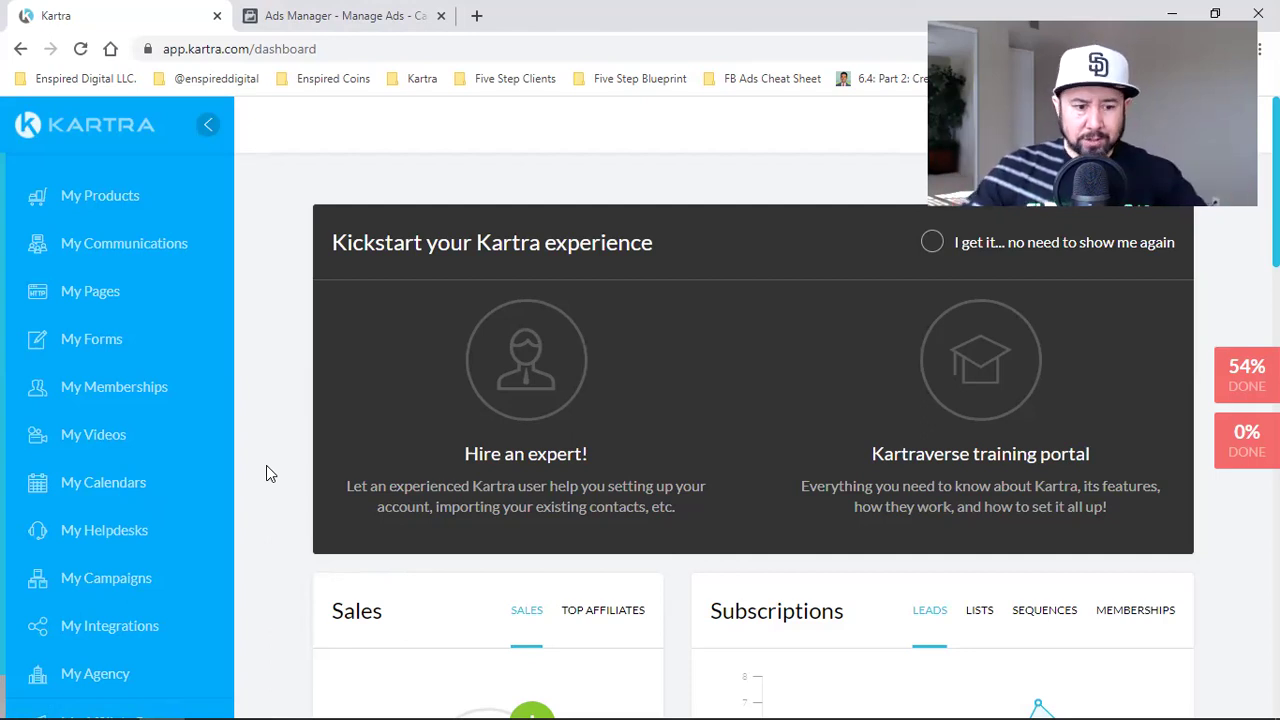
Open the My Pages section of the account
right_click(100, 285)
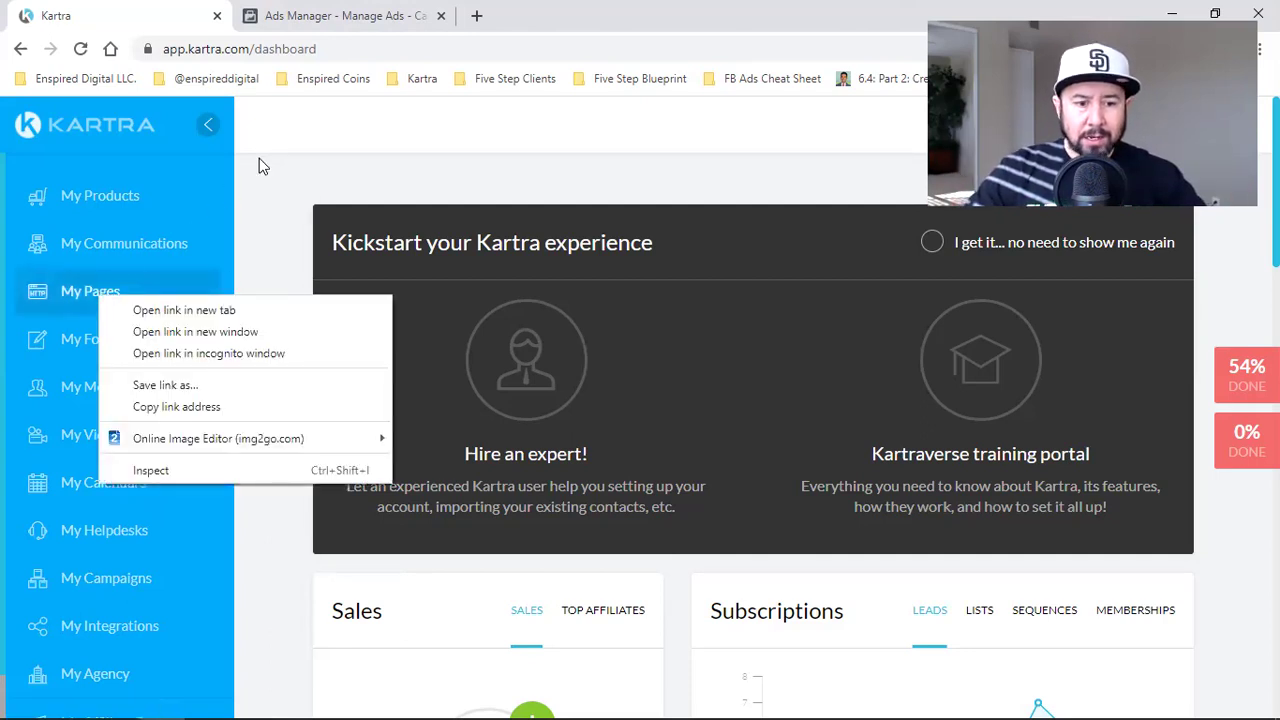
left_click(205, 240)
left_click(101, 296)
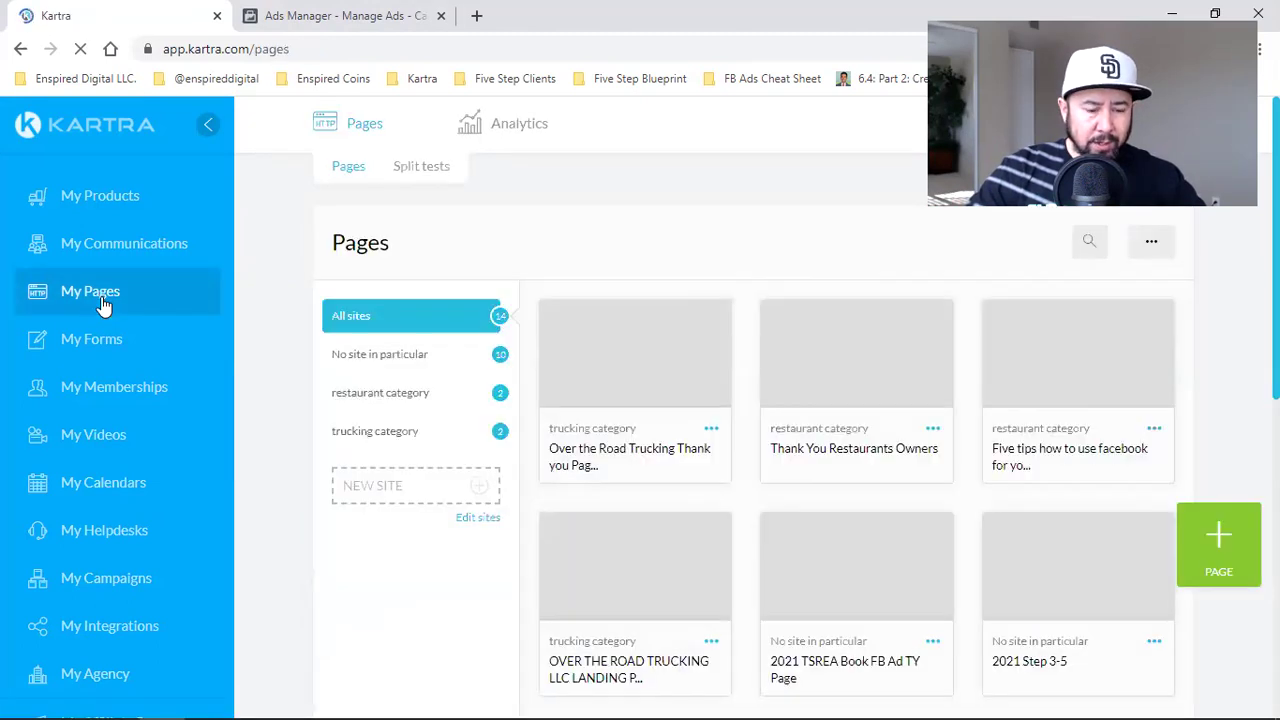
Open My Calendars and My Communications each in a separate browser tab, keeping the pages list open
right_click(86, 490)
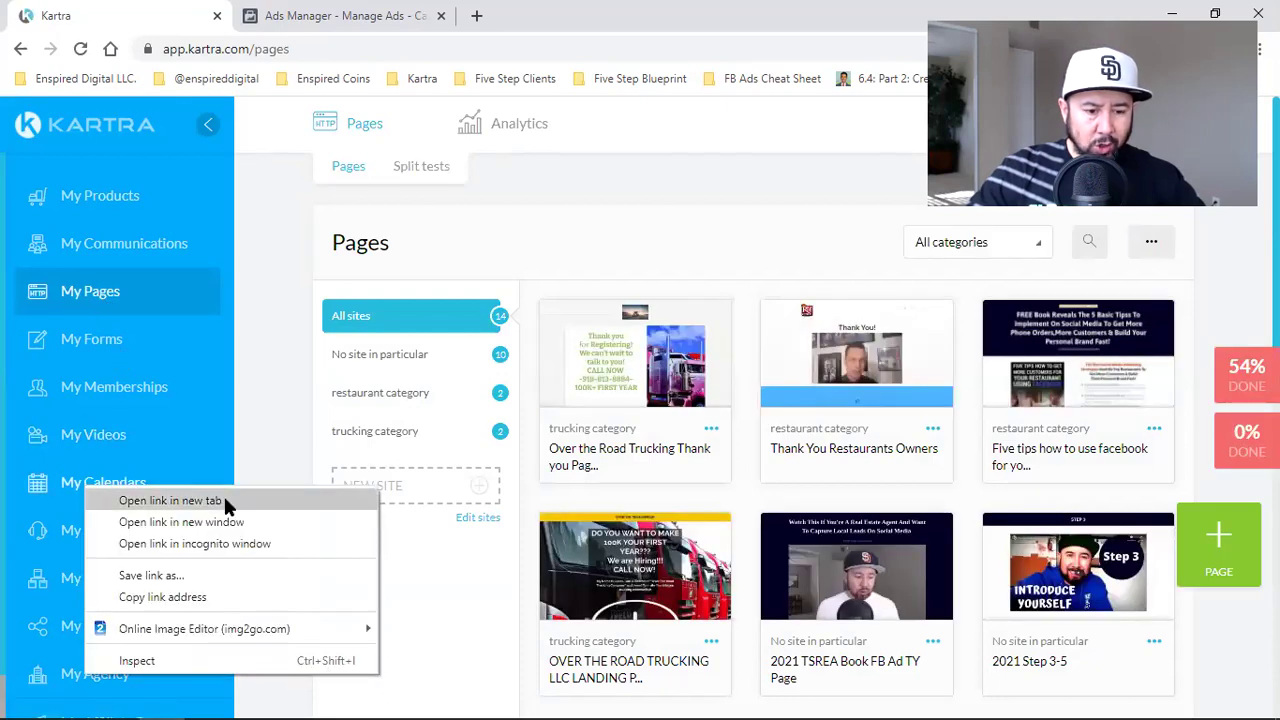
left_click(170, 500)
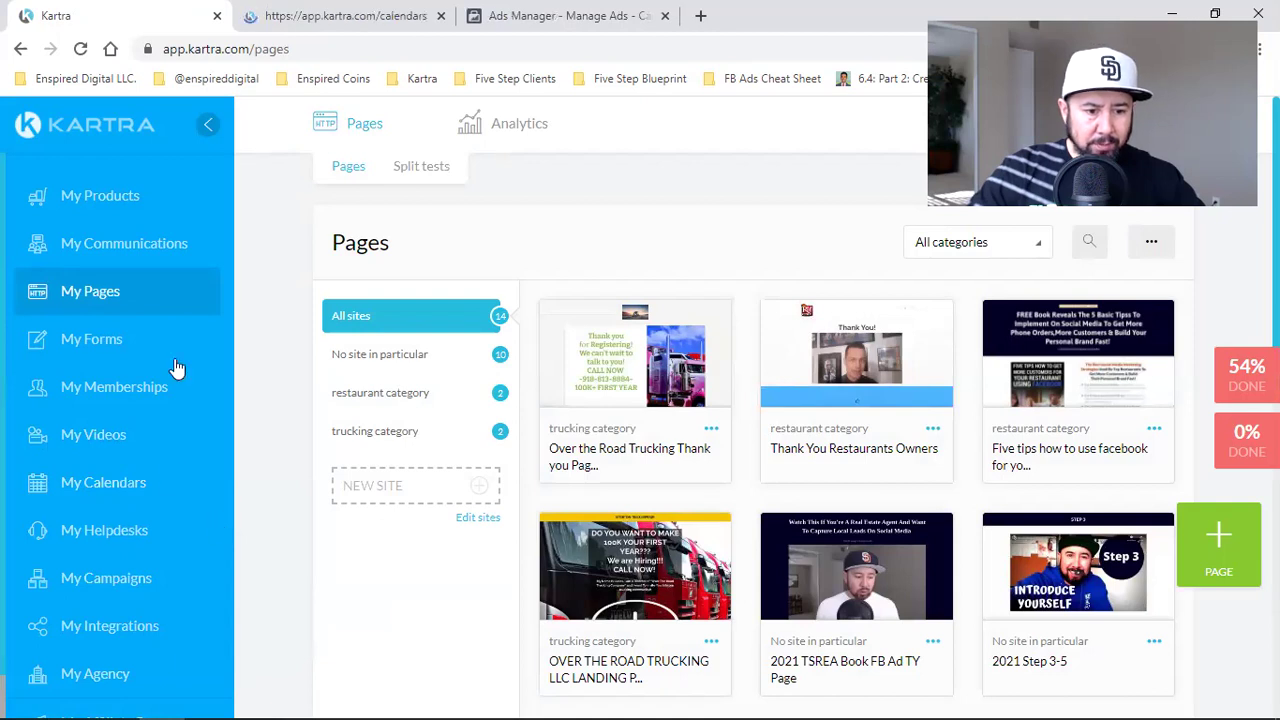
right_click(100, 245)
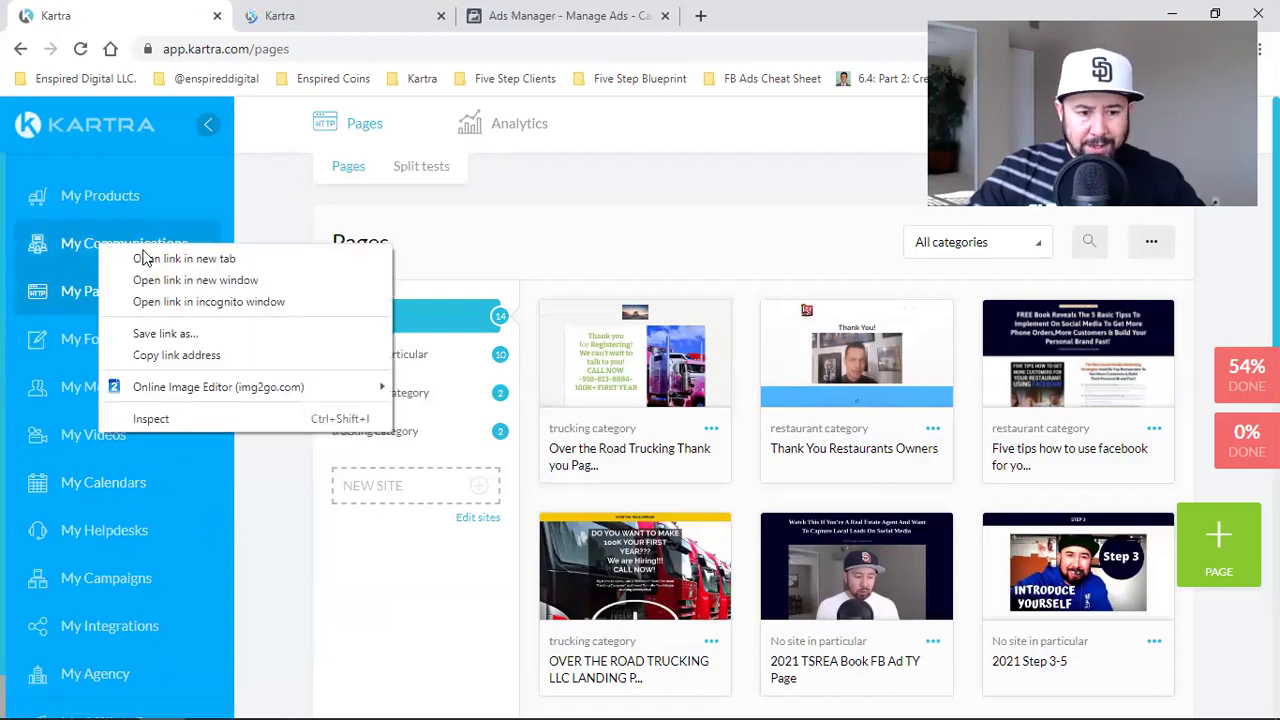
left_click(173, 260)
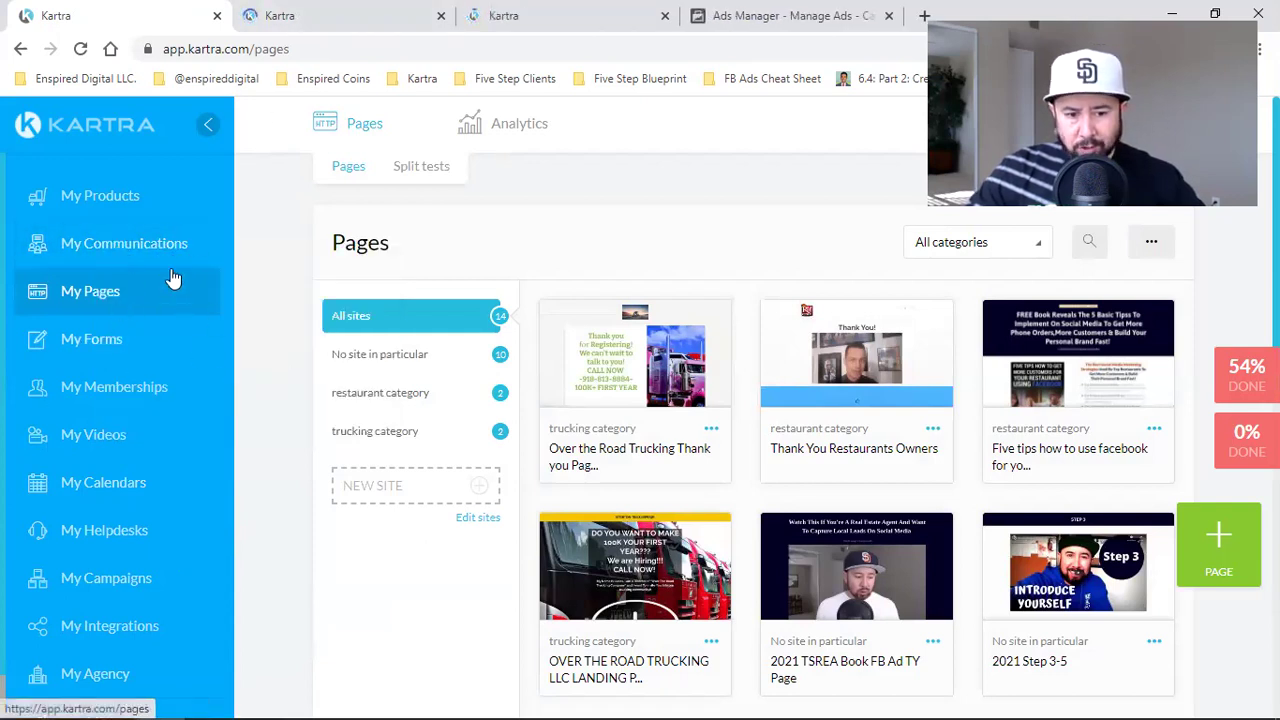
View the calendars list and open the email sequences list within the communications area
left_click(343, 12)
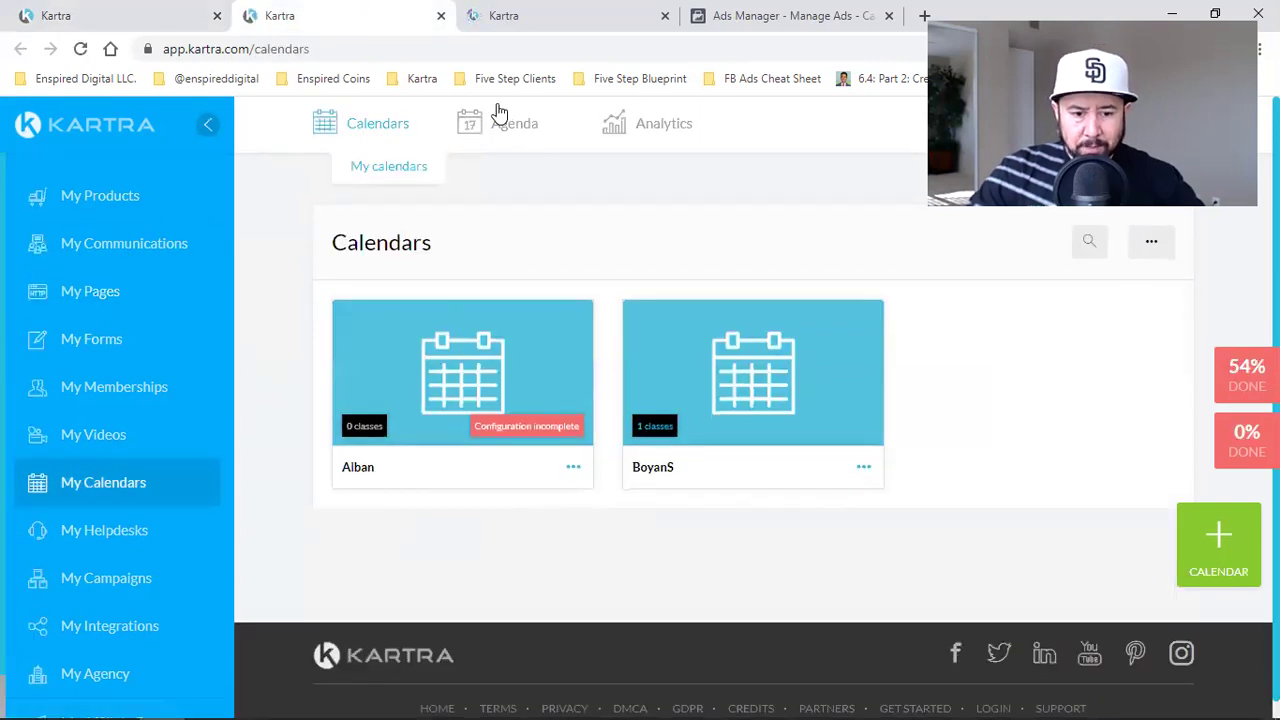
left_click(574, 12)
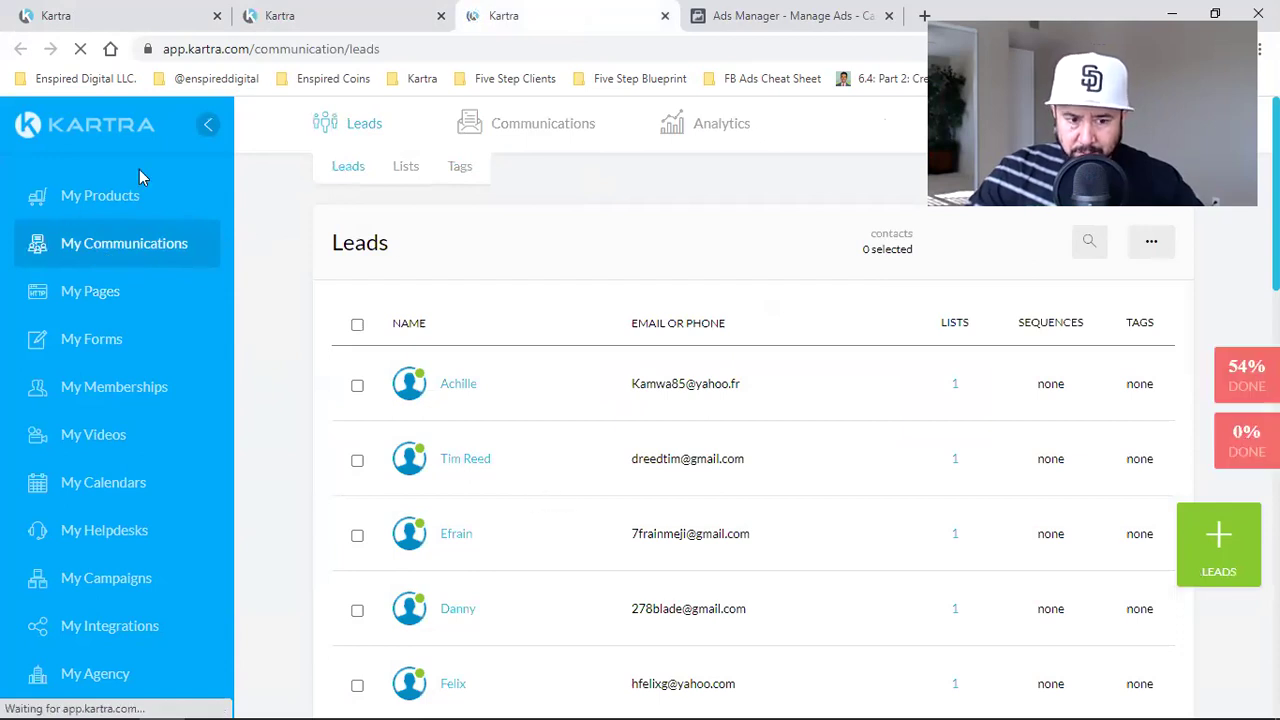
mouse_move(520, 130)
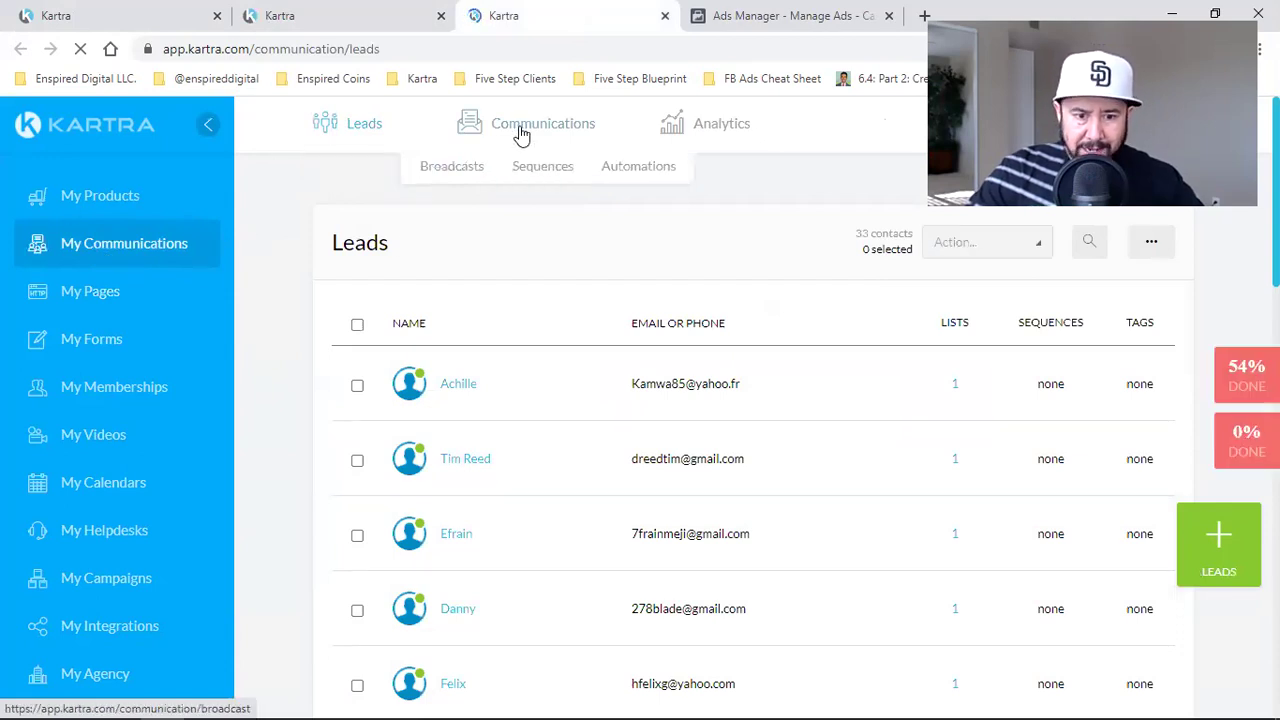
left_click(542, 186)
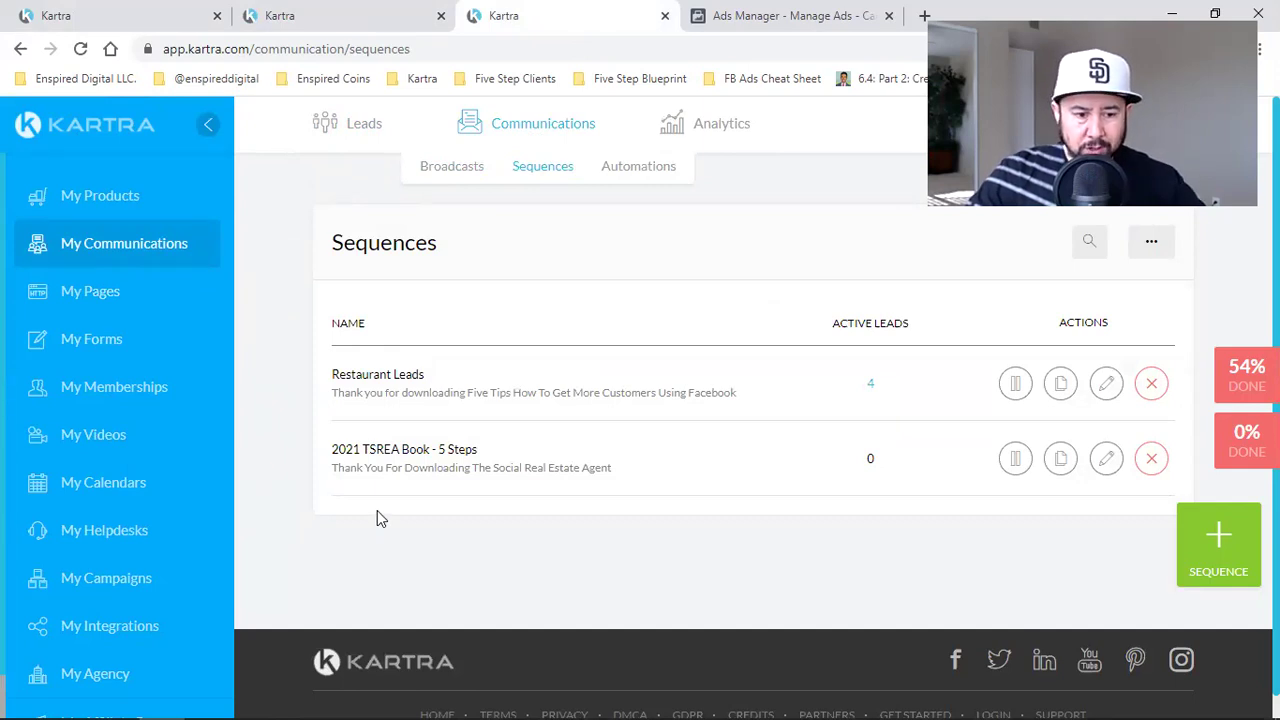
Copy the published link of the restaurant landing page "Five tips how to use facebook" from the pages list
left_click(135, 10)
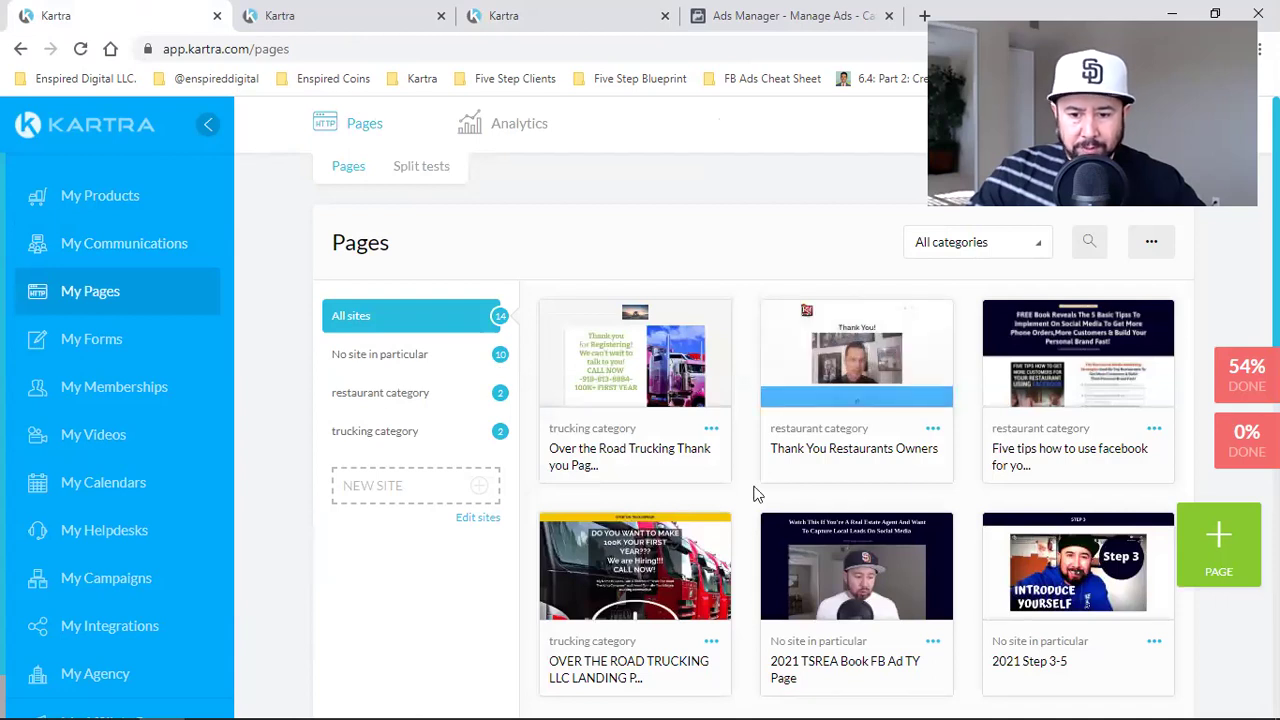
left_click(1154, 428)
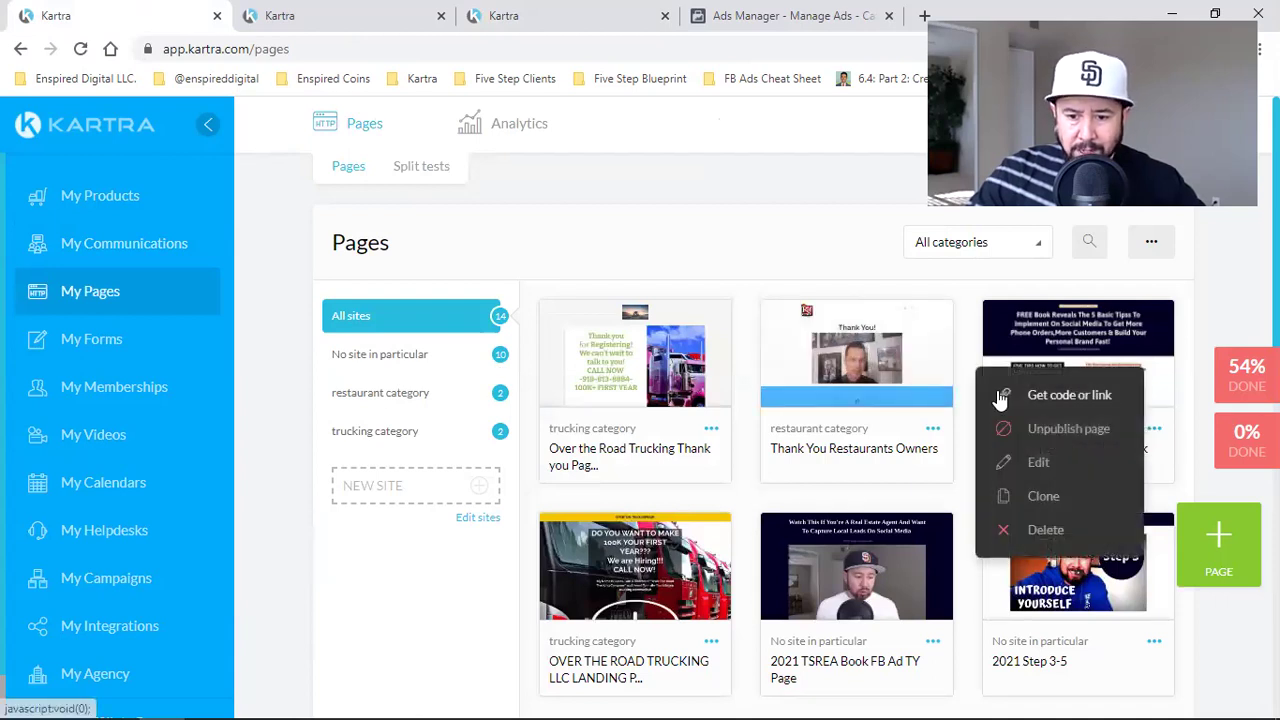
left_click(998, 398)
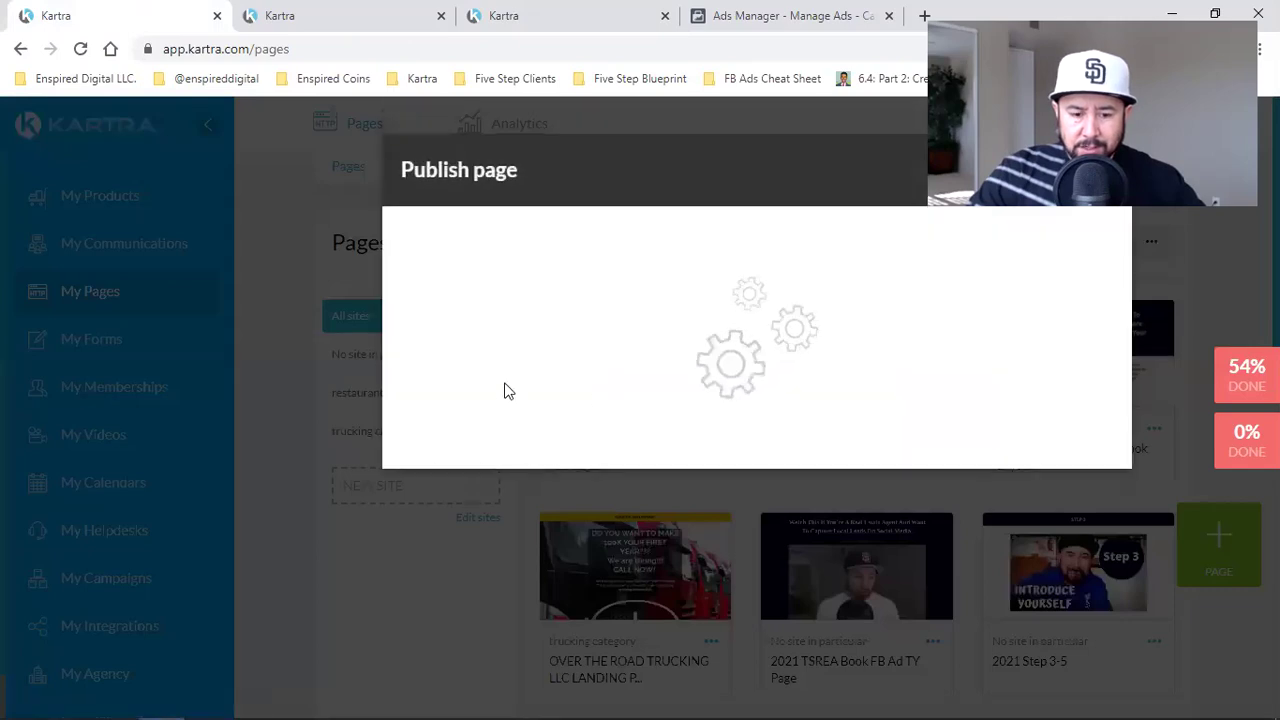
left_click(507, 391)
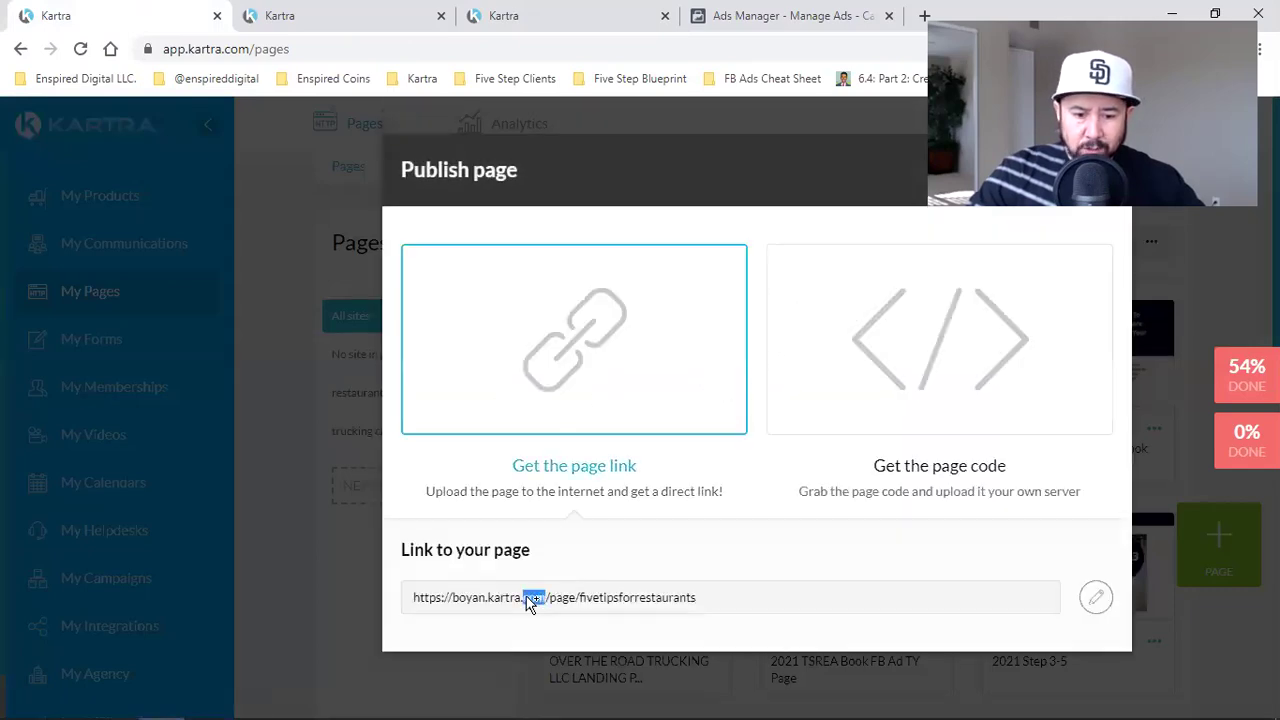
triple_click(530, 598)
right_click(530, 600)
left_click(574, 477)
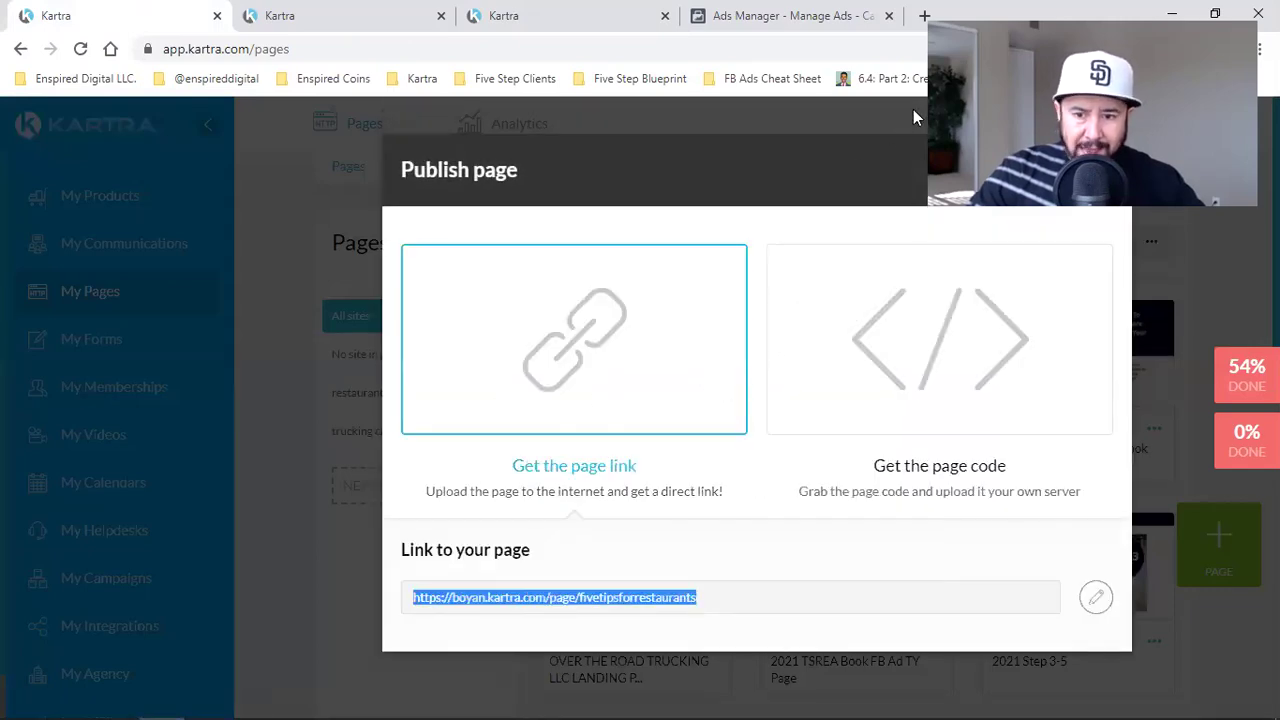
Load the copied landing page link in a new browser tab
left_click(924, 15)
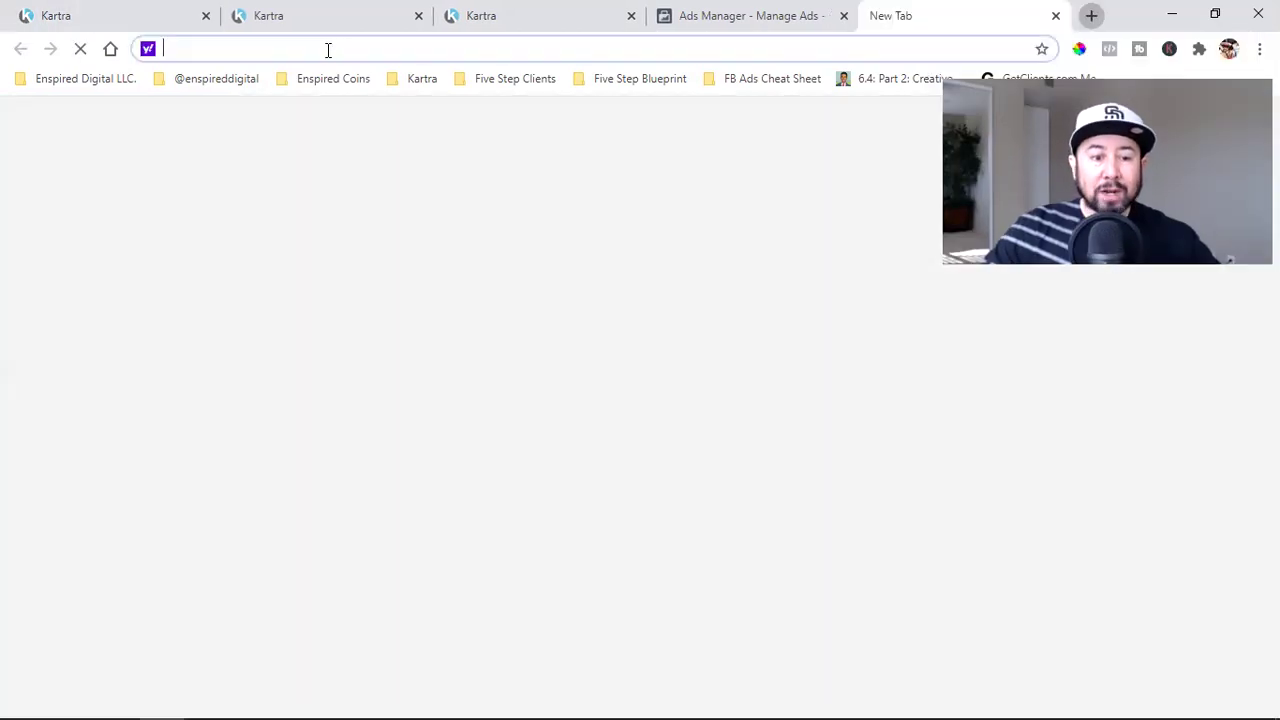
key("ctrl+v")
key("Return")
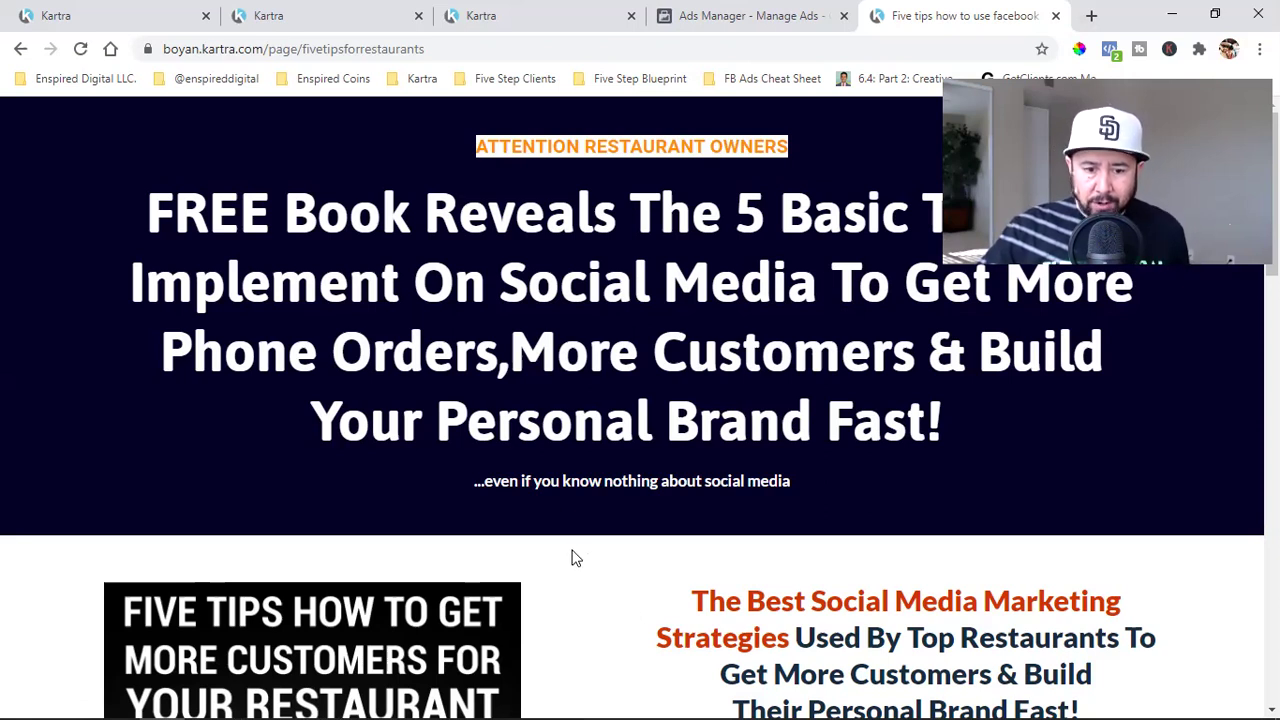
Examine the landing page's headline, book cover, benefit bullets, countdown timer and testimonials
left_click_drag(512, 350, 588, 350)
left_click(572, 356)
left_click_drag(510, 350, 606, 348)
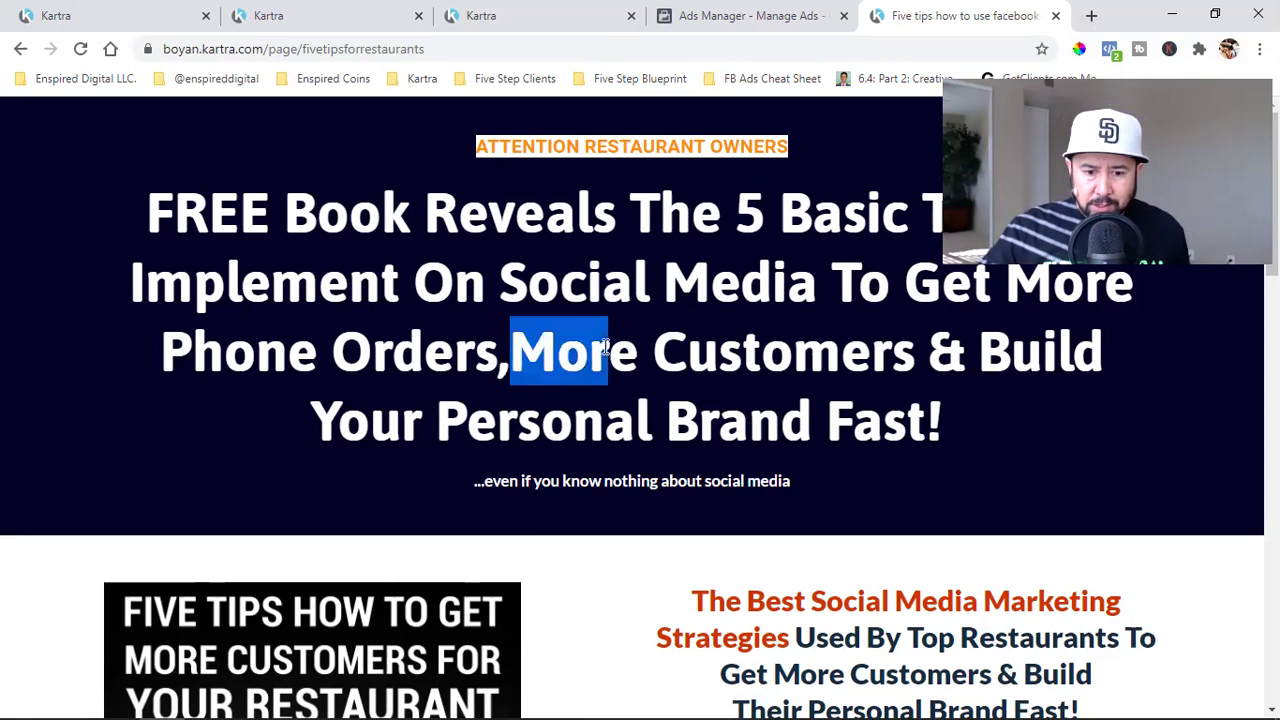
left_click(522, 358)
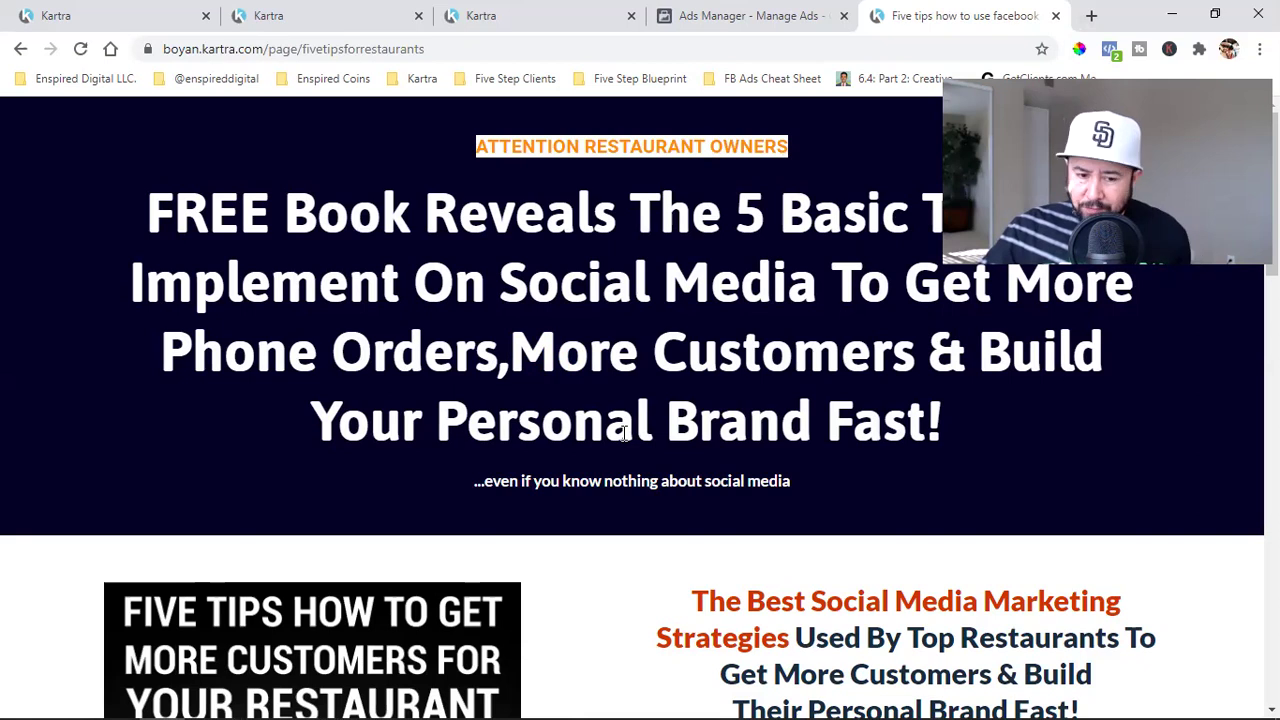
scroll(623, 435, "down", 5)
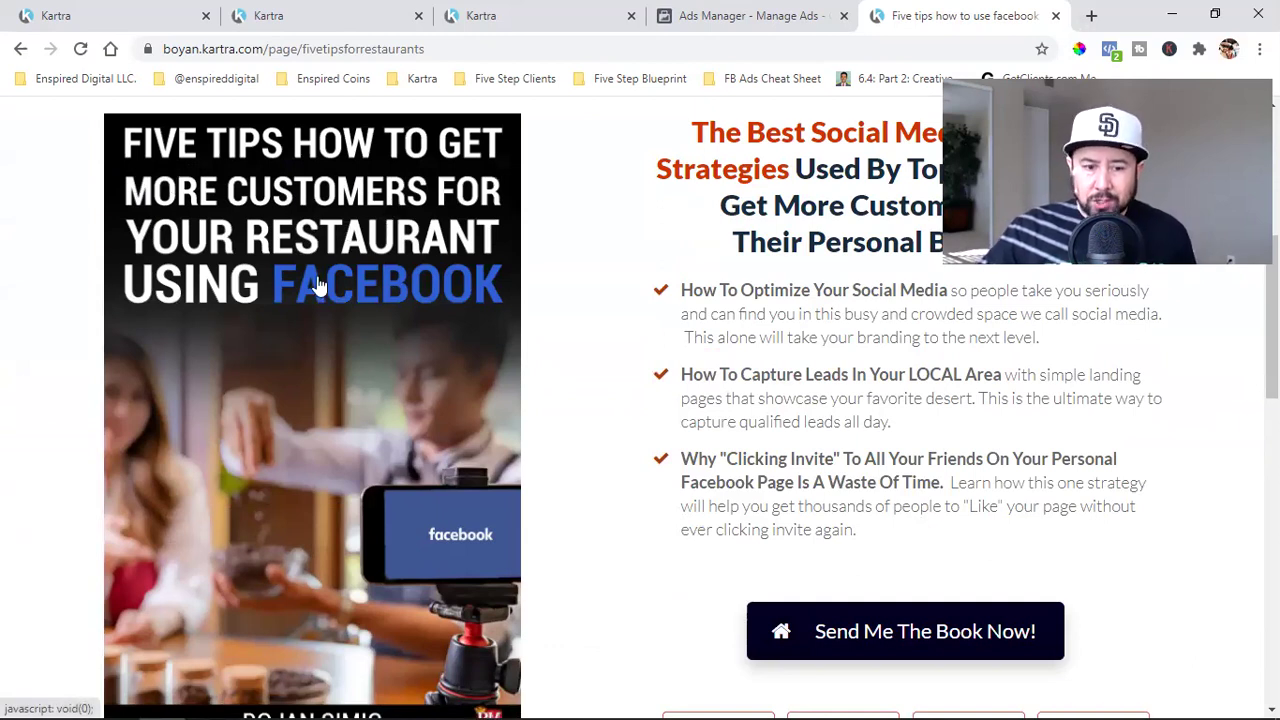
scroll(318, 286, "down", 5)
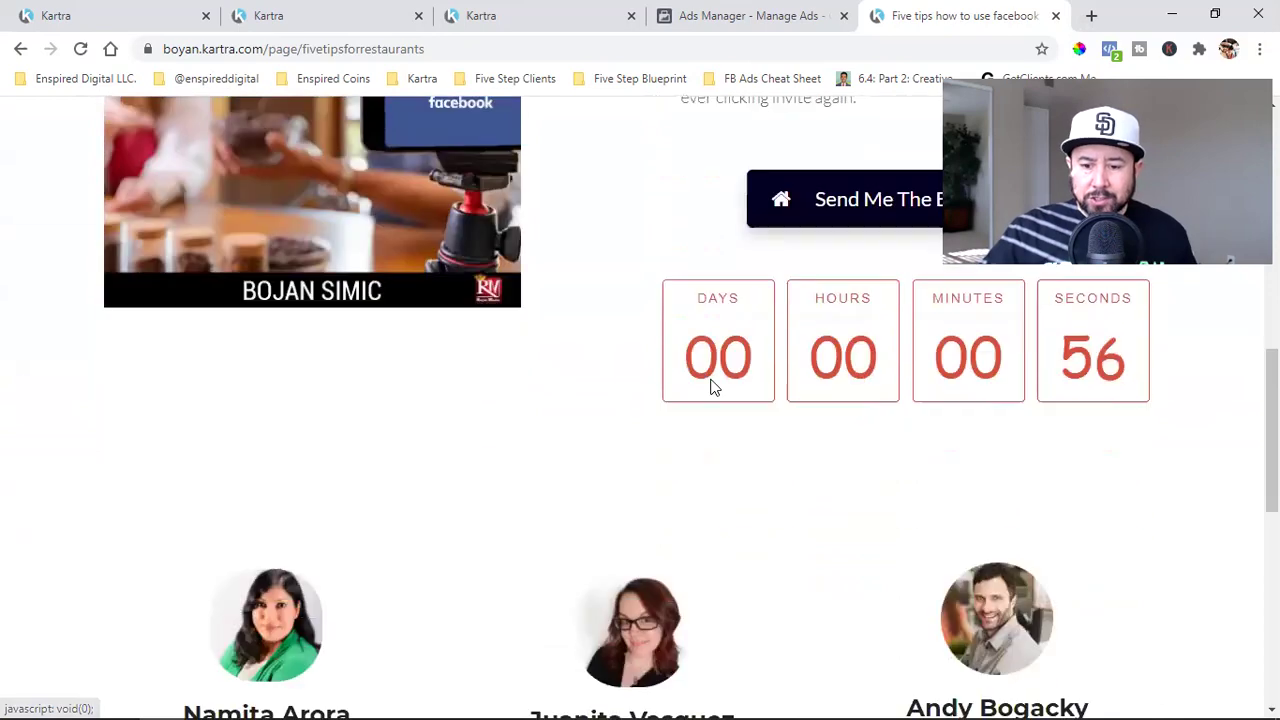
scroll(838, 366, "up", 1)
scroll(718, 434, "down", 7)
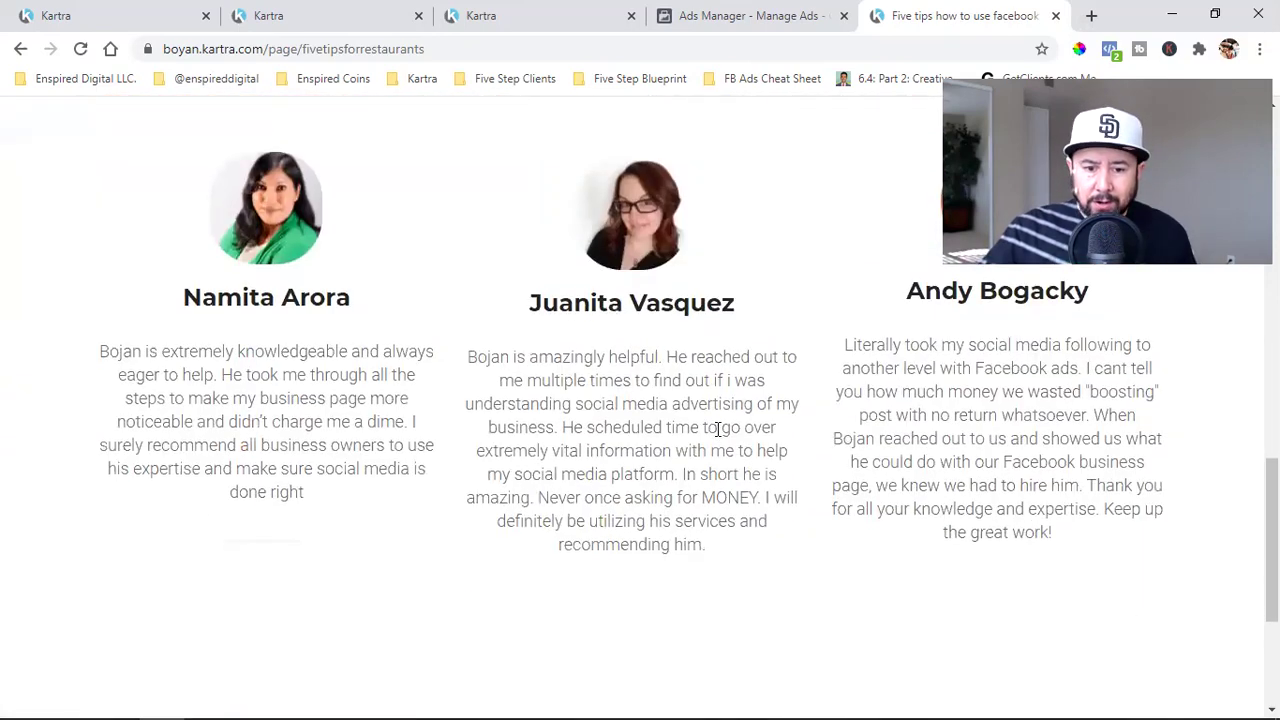
scroll(723, 434, "up", 6)
scroll(729, 422, "up", 8)
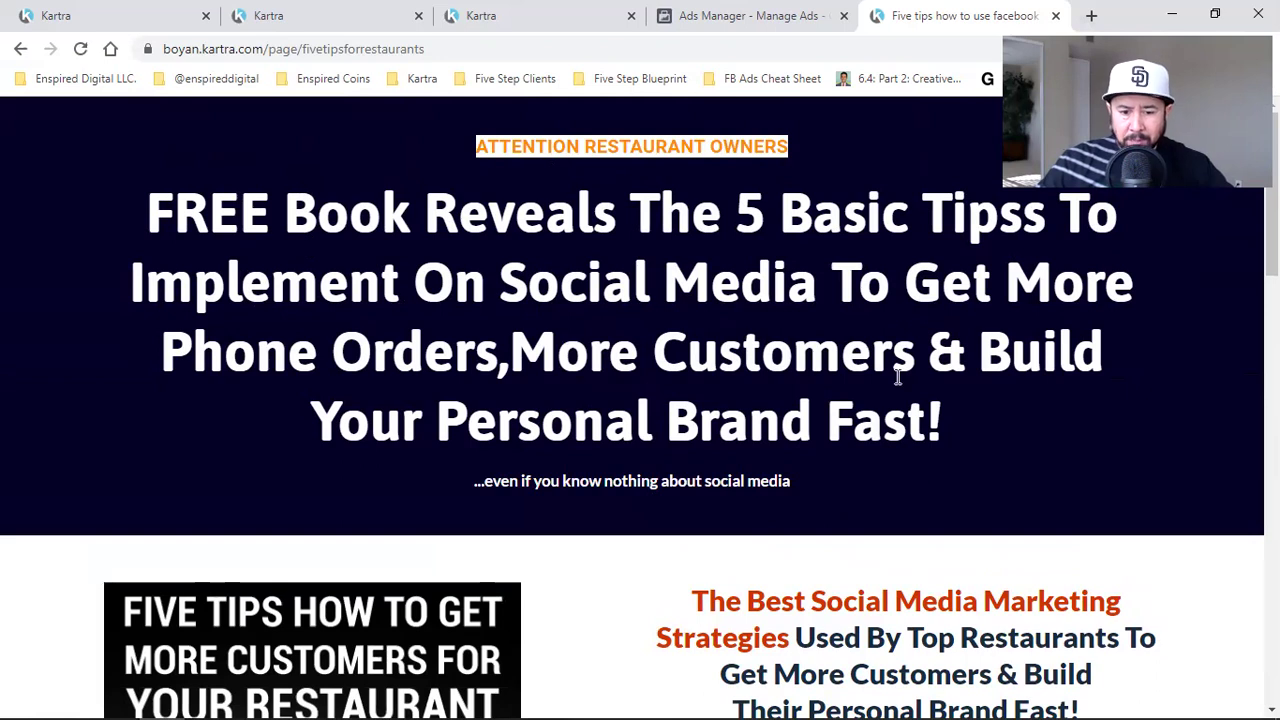
Open the landing page's "Send Me The Book Now!" opt-in form and review its name and email fields
scroll(900, 380, "down", 3)
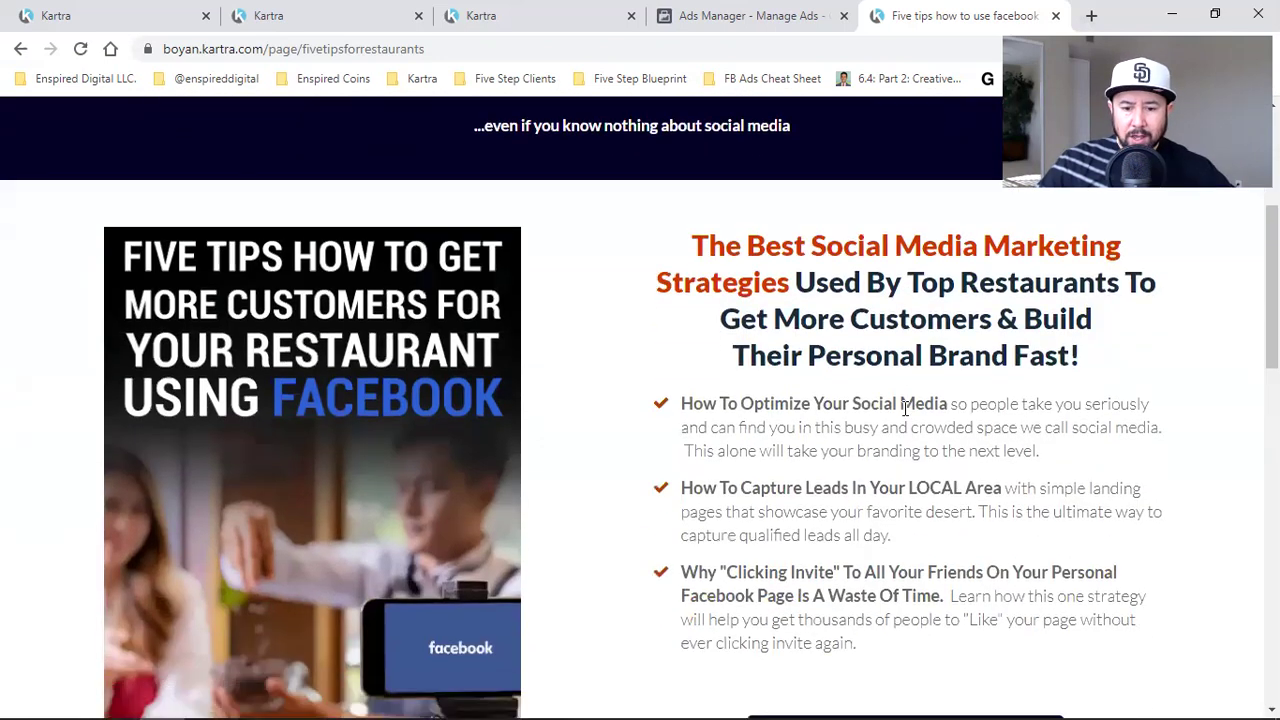
scroll(905, 408, "down", 3)
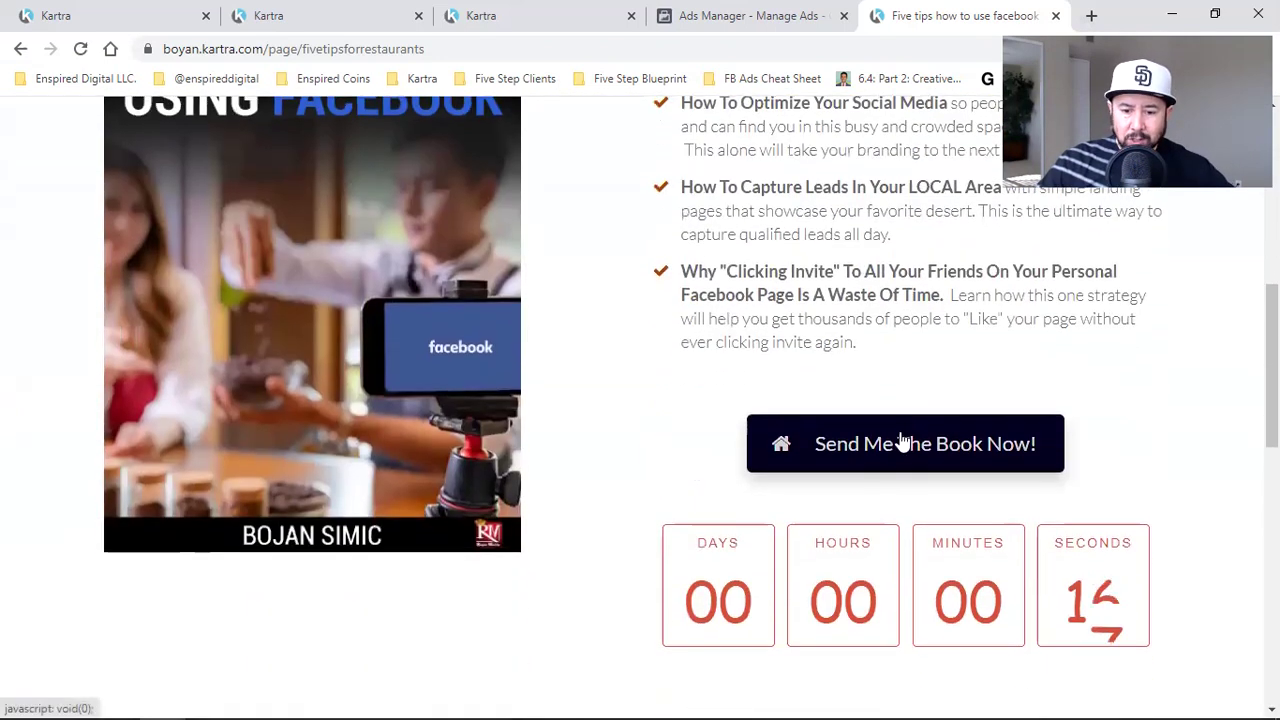
left_click(903, 443)
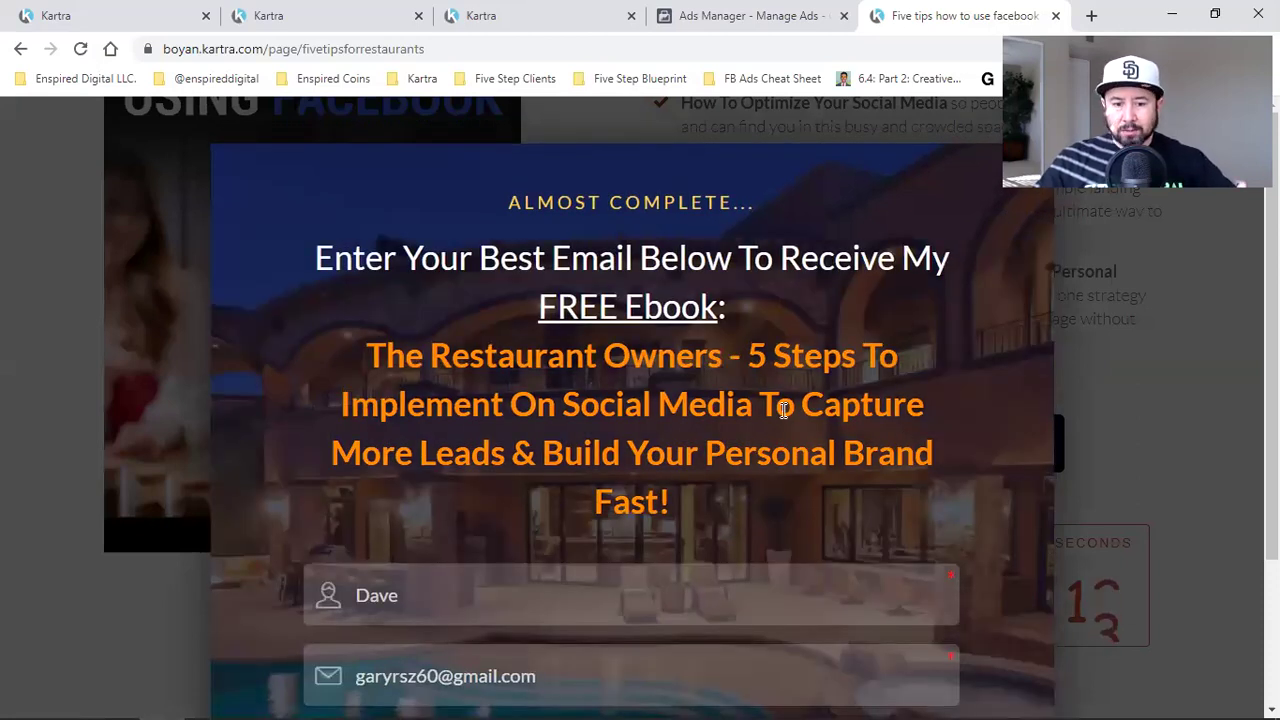
scroll(778, 463, "down", 2)
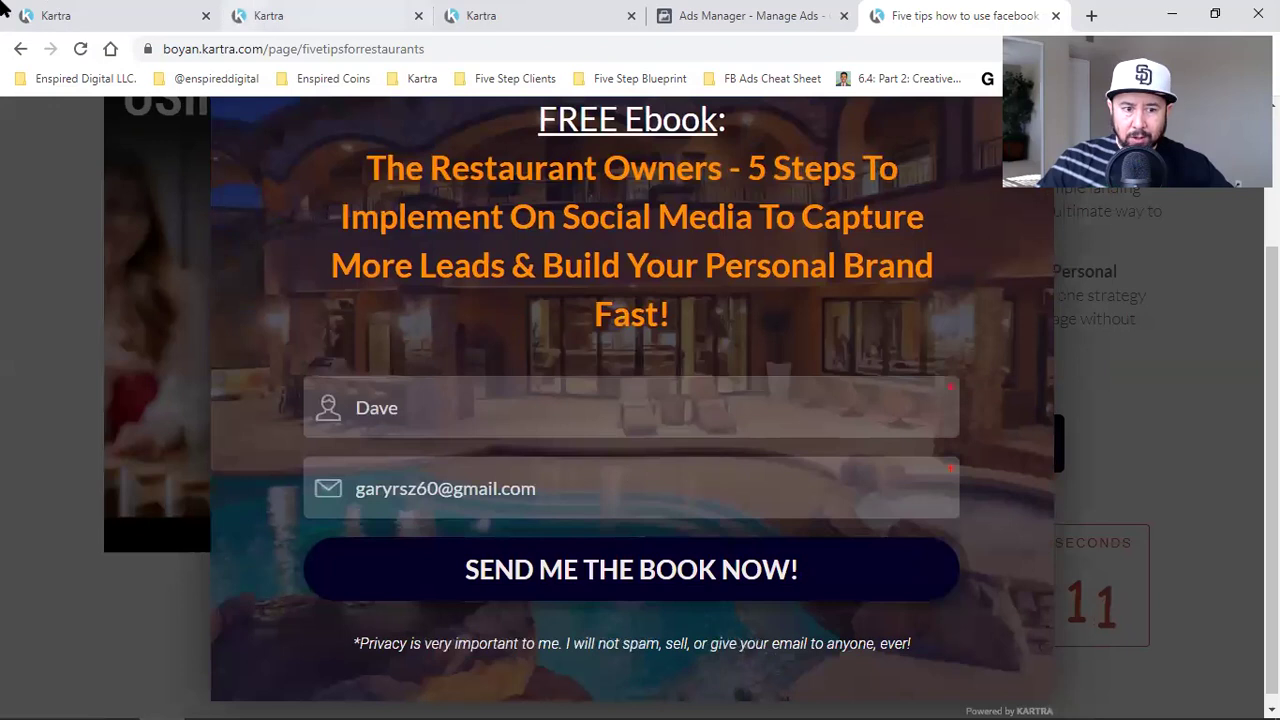
Close the publish dialog, open the "Thank You Restaurants Owners" page in the page editor and review its content
left_click(94, 14)
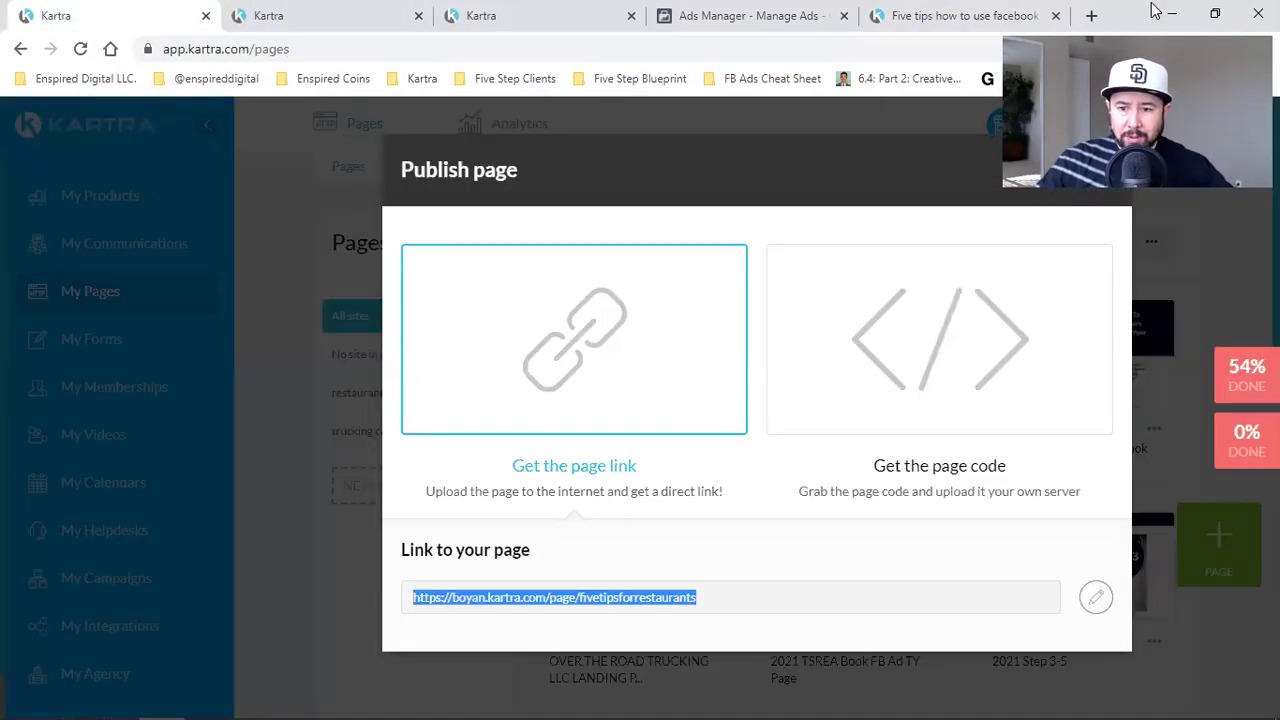
left_click(1088, 170)
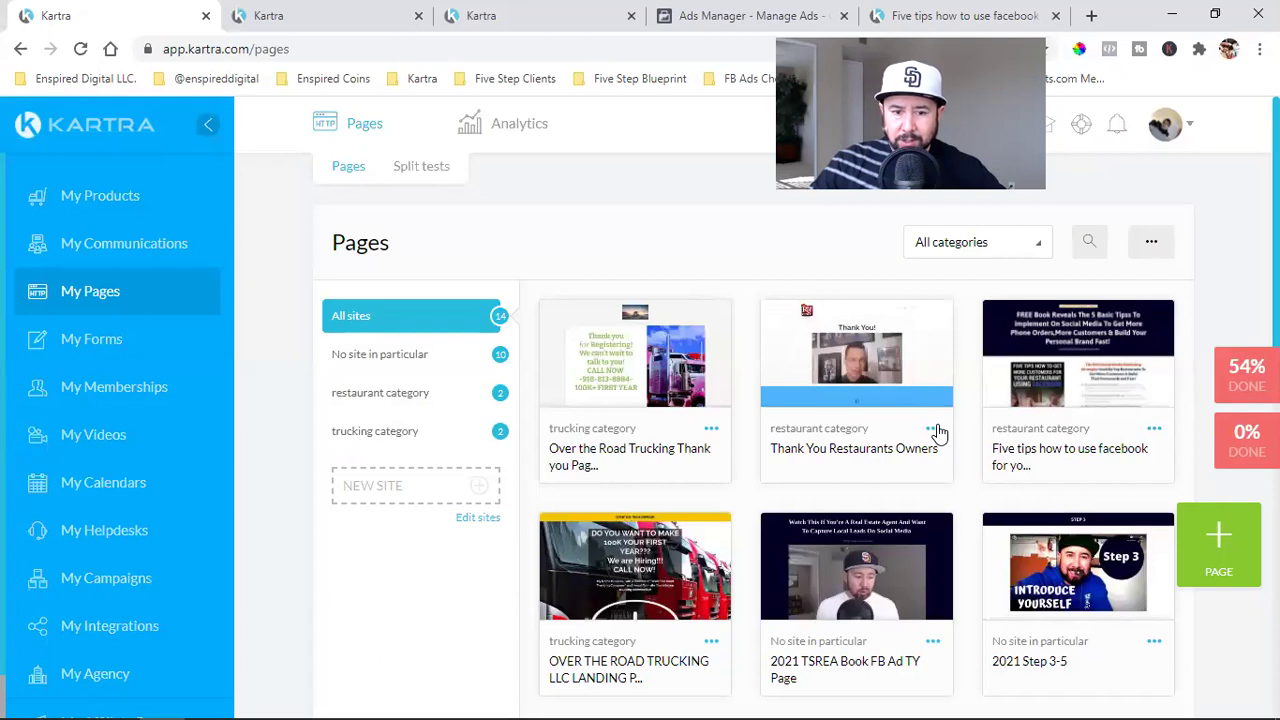
left_click(934, 429)
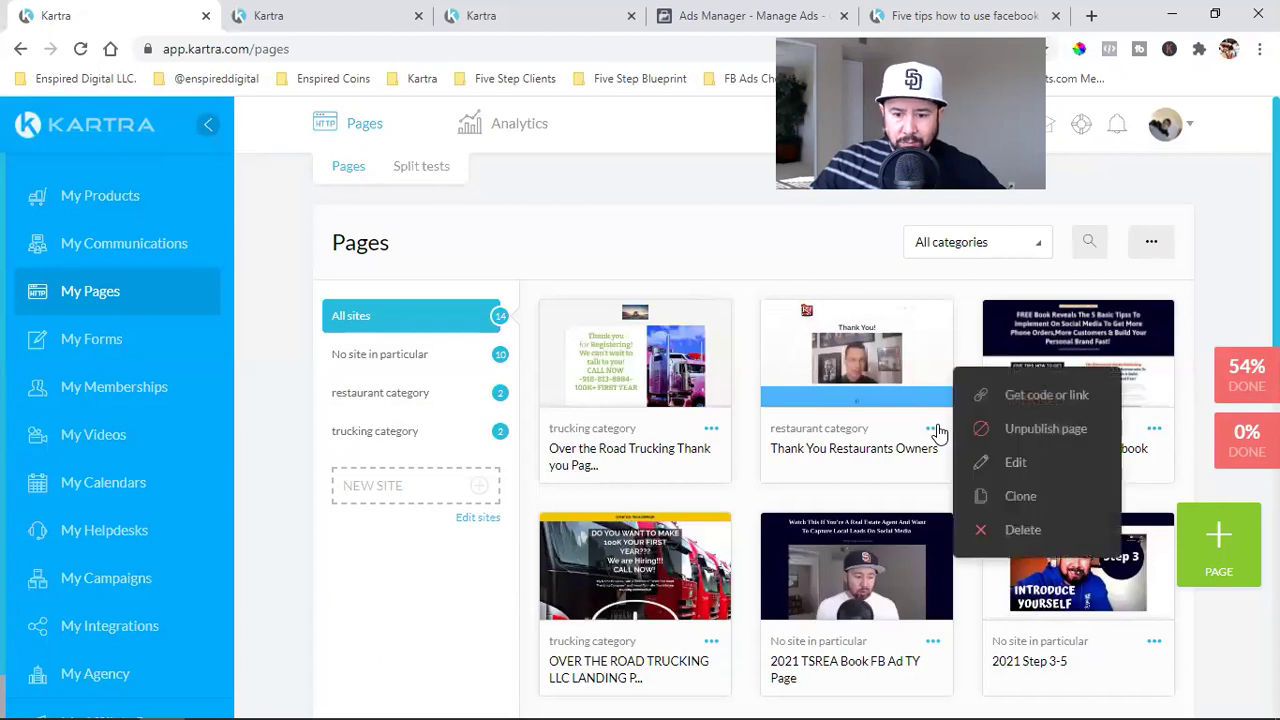
left_click(1030, 463)
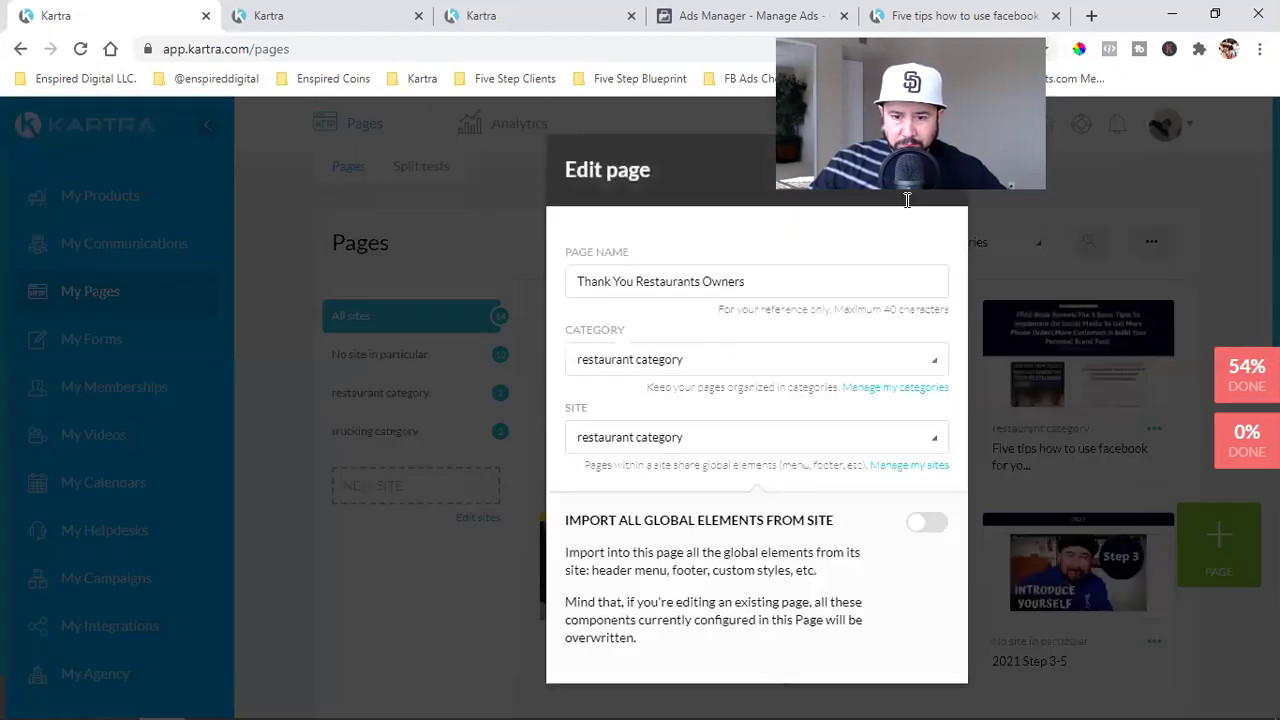
left_click(917, 180)
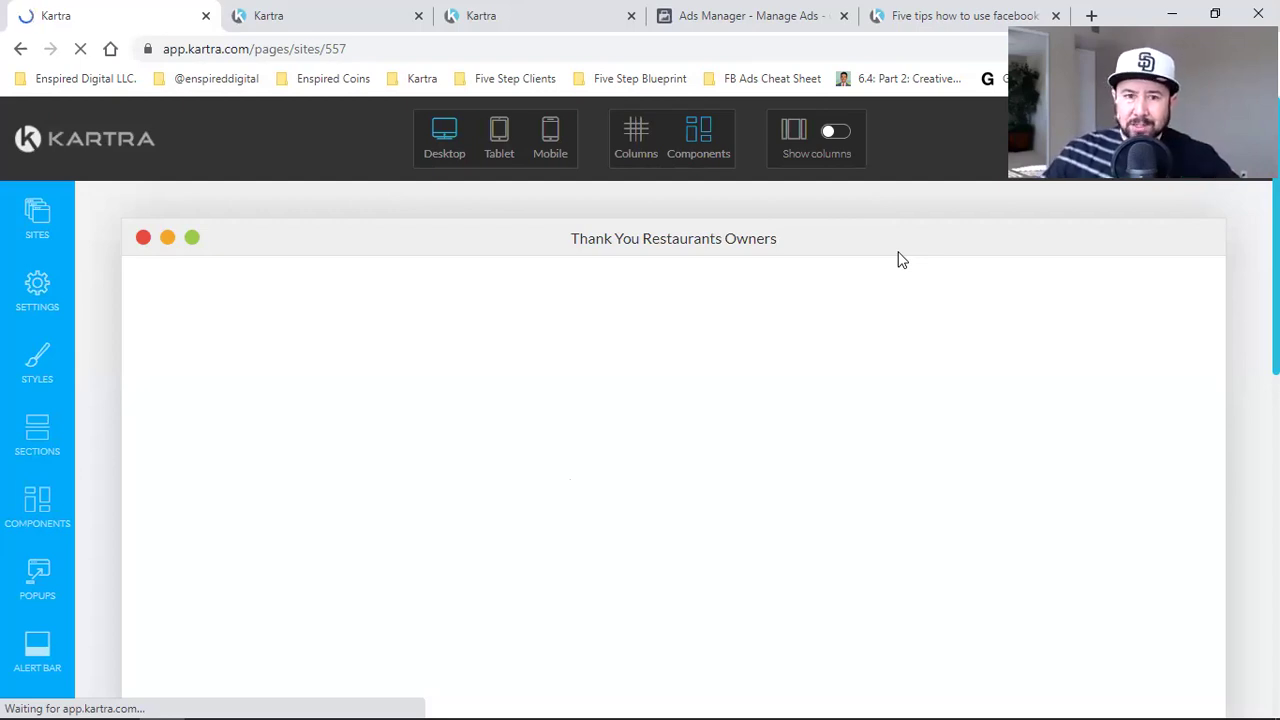
left_click(1106, 288)
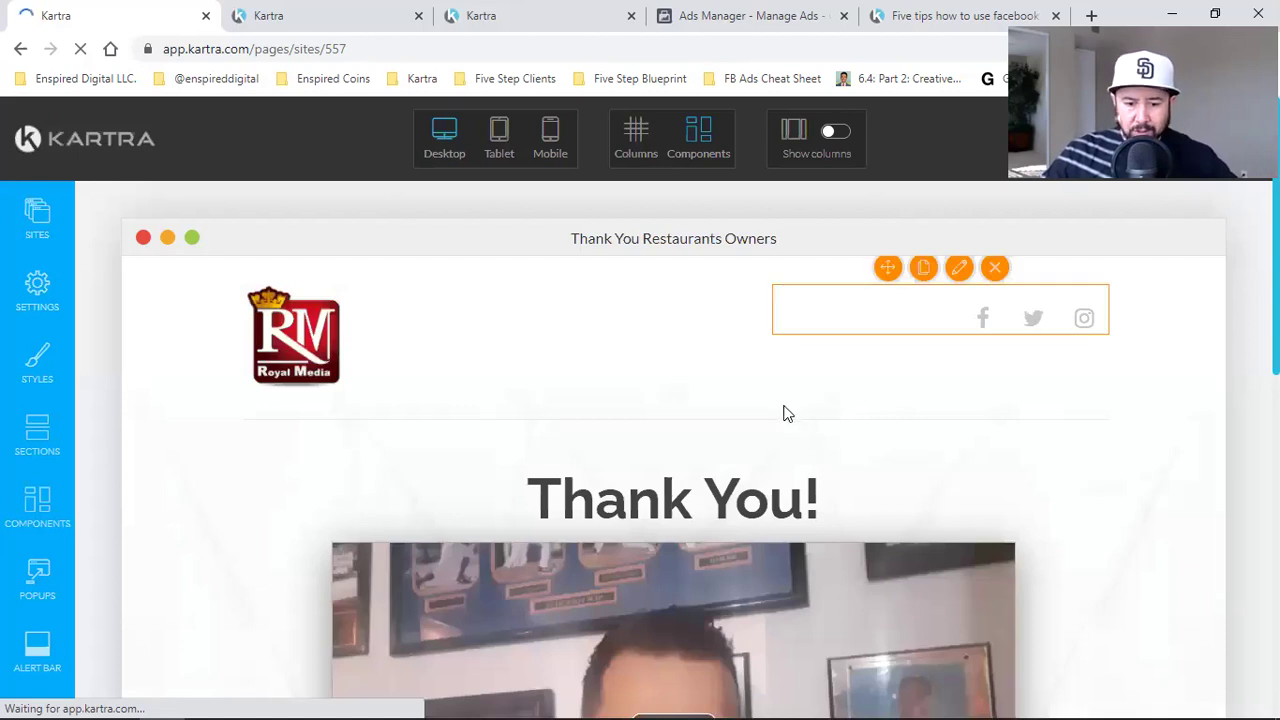
scroll(613, 410, "down", 4)
scroll(885, 430, "down", 2)
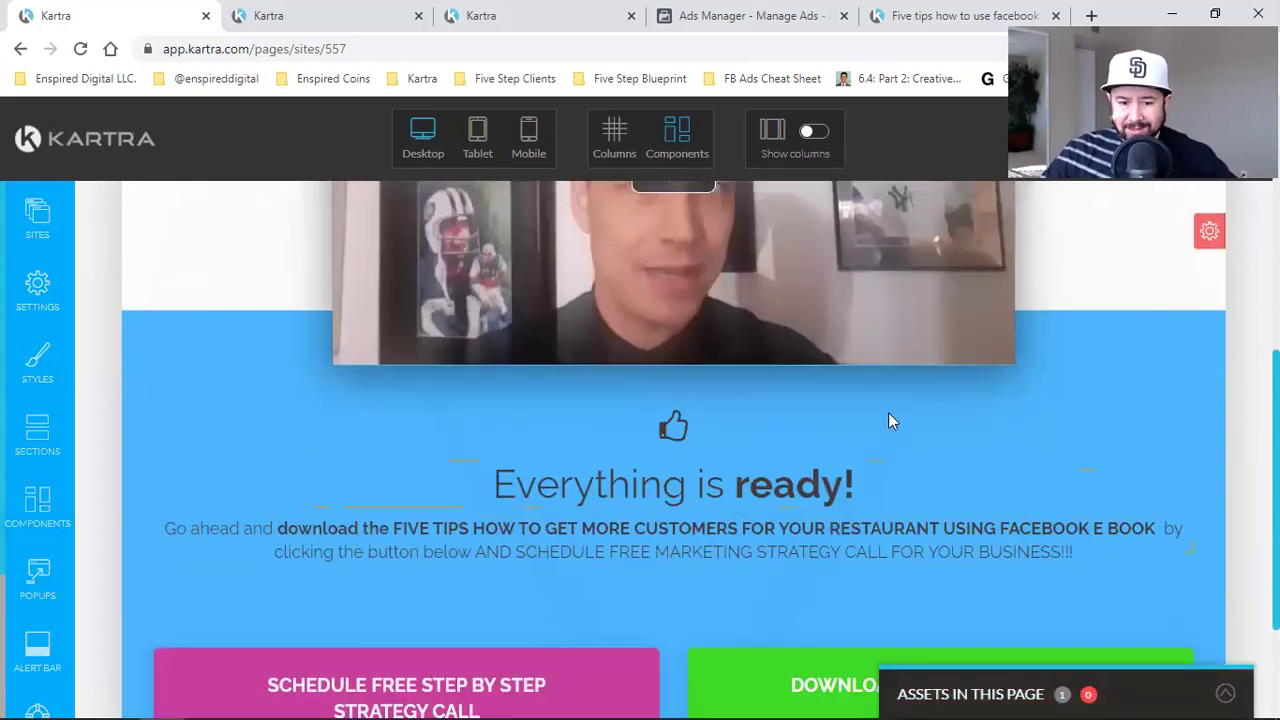
scroll(730, 533, "down", 2)
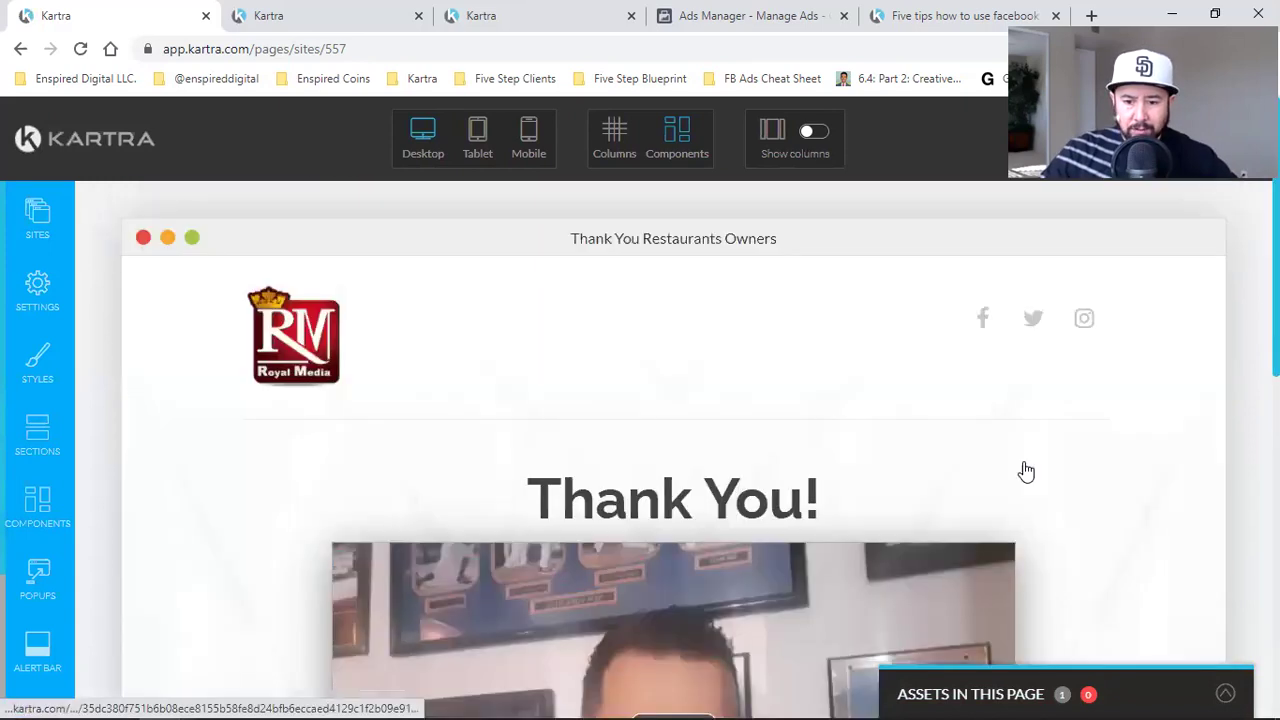
Get the published link of the "Thank You Restaurants Owners" page, copy it and close the publish dialog
left_click(1196, 138)
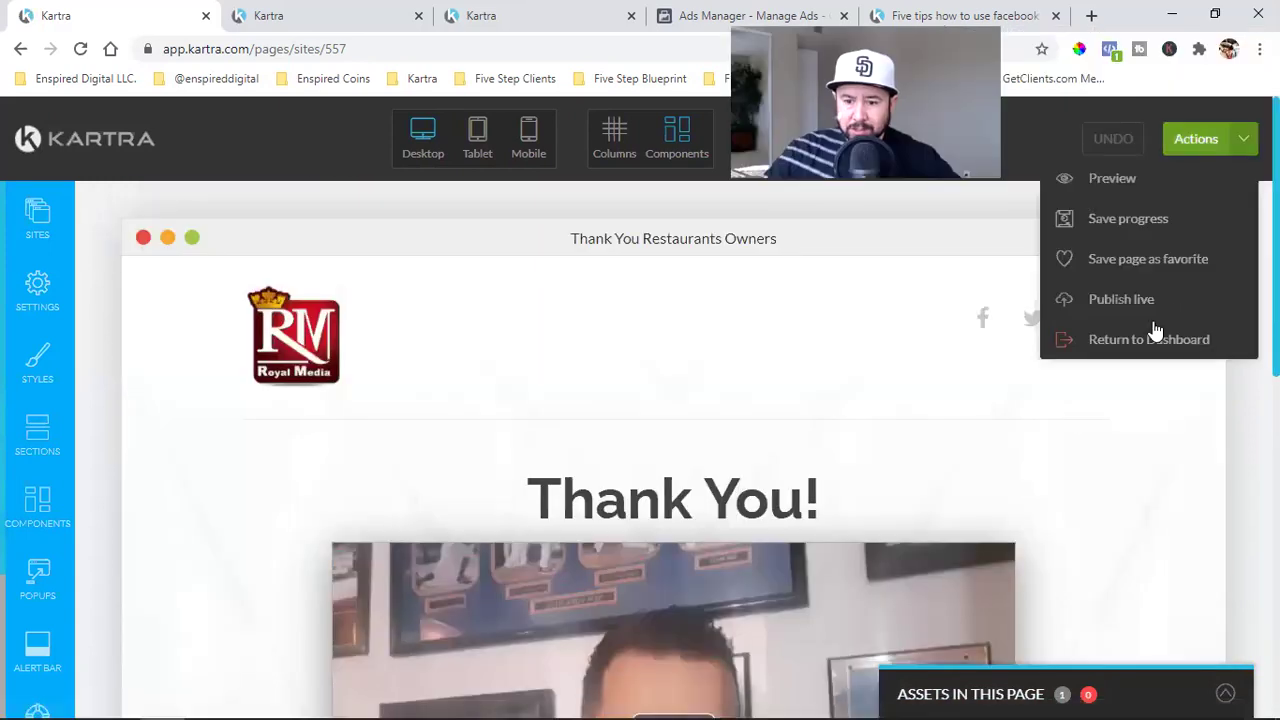
left_click(1117, 300)
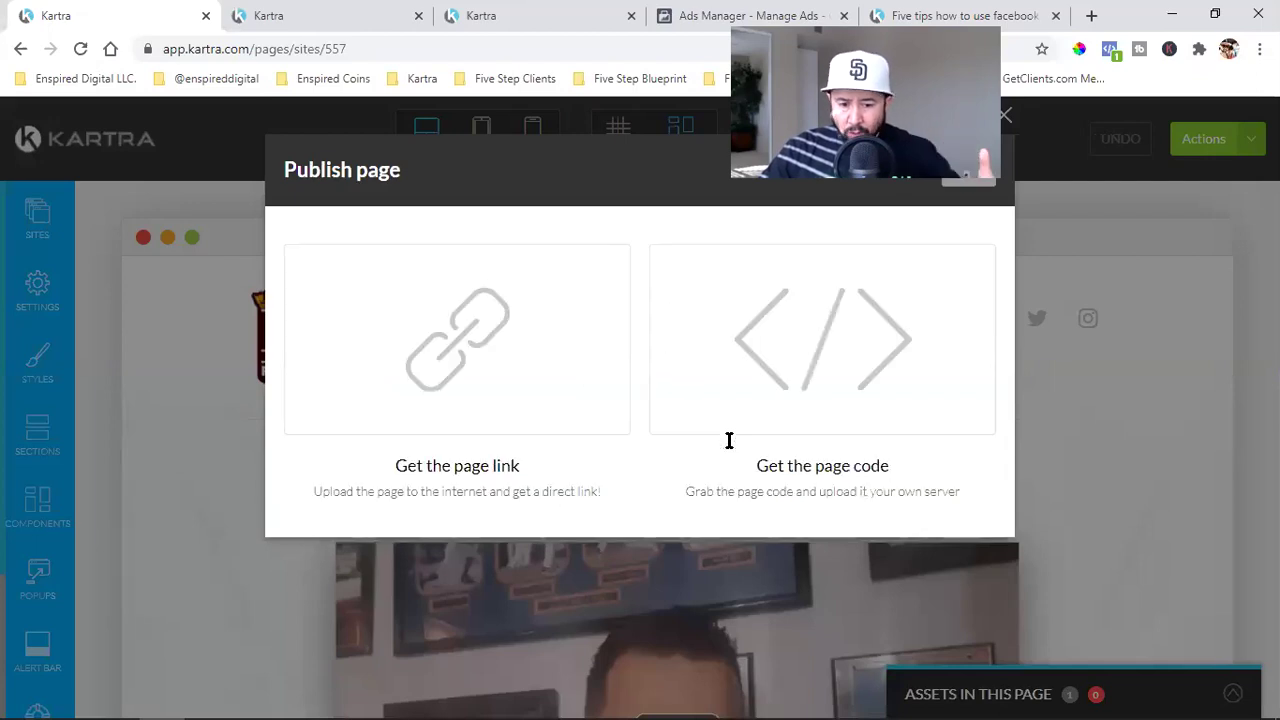
left_click(423, 394)
left_click(426, 596)
right_click(427, 599)
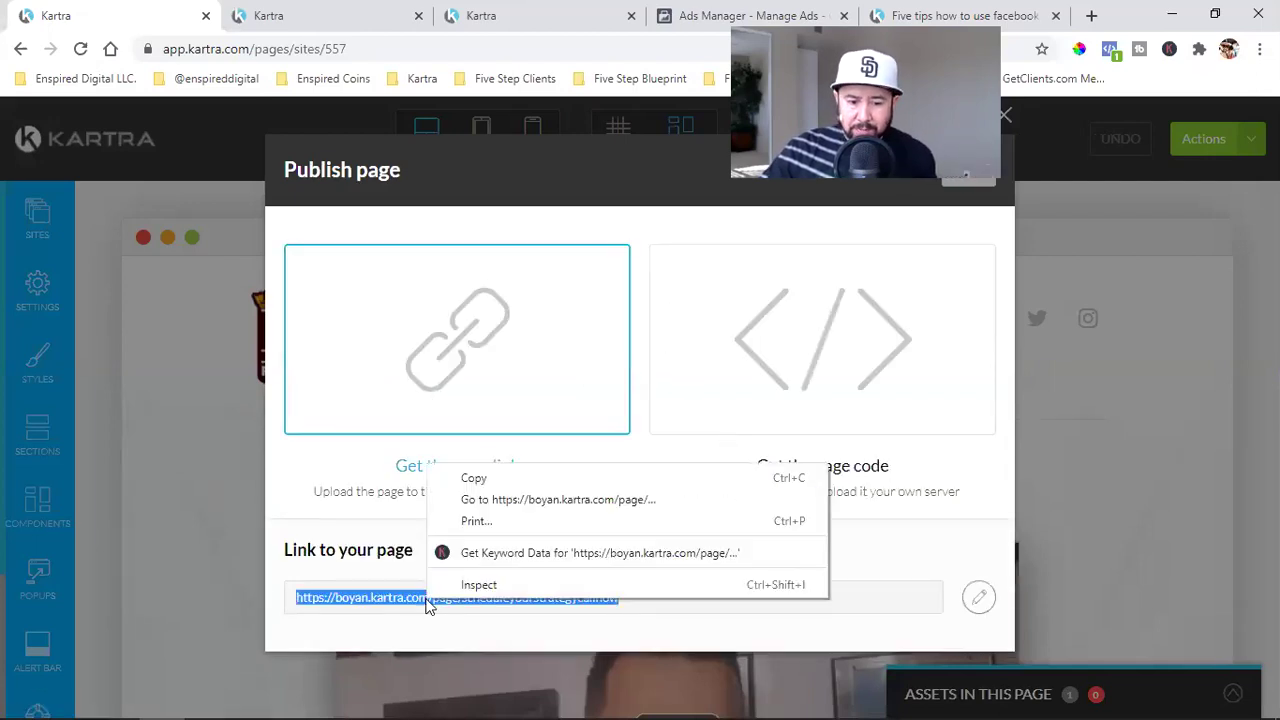
left_click(471, 479)
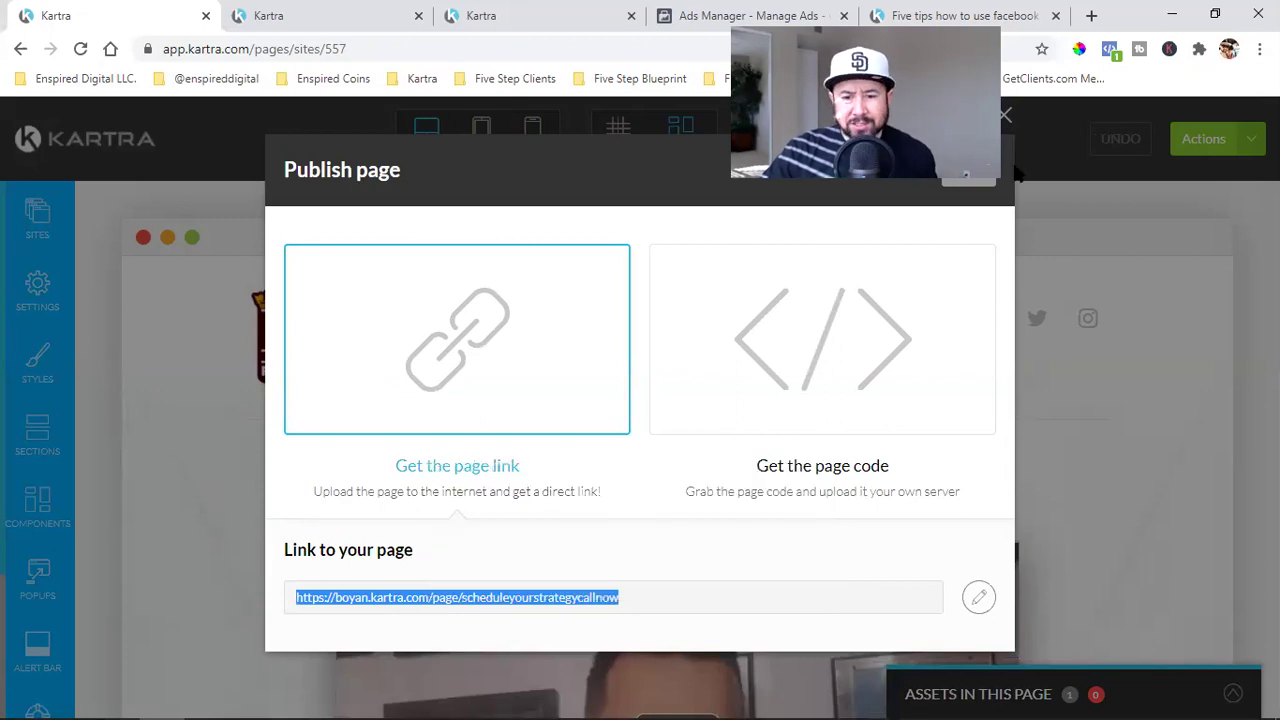
left_click(962, 172)
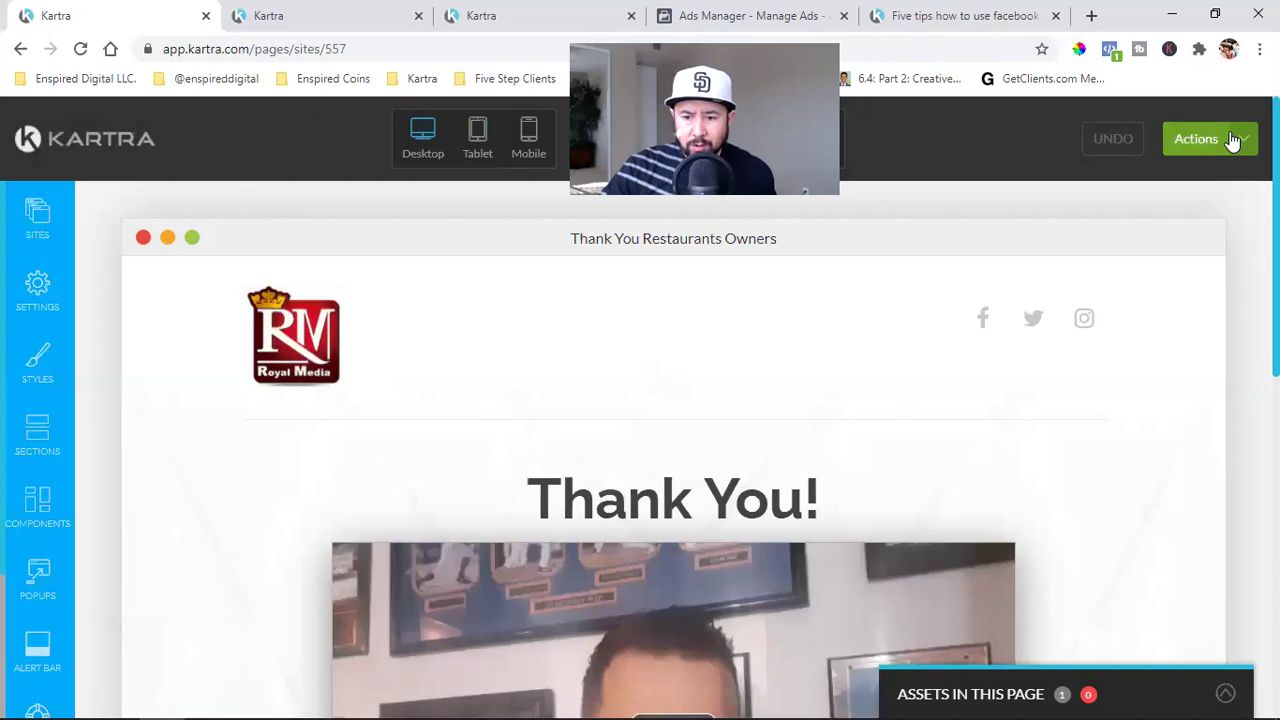
Leave the thank-you page editor and return to the dashboard, confirming the exit
left_click(1215, 135)
left_click(1145, 342)
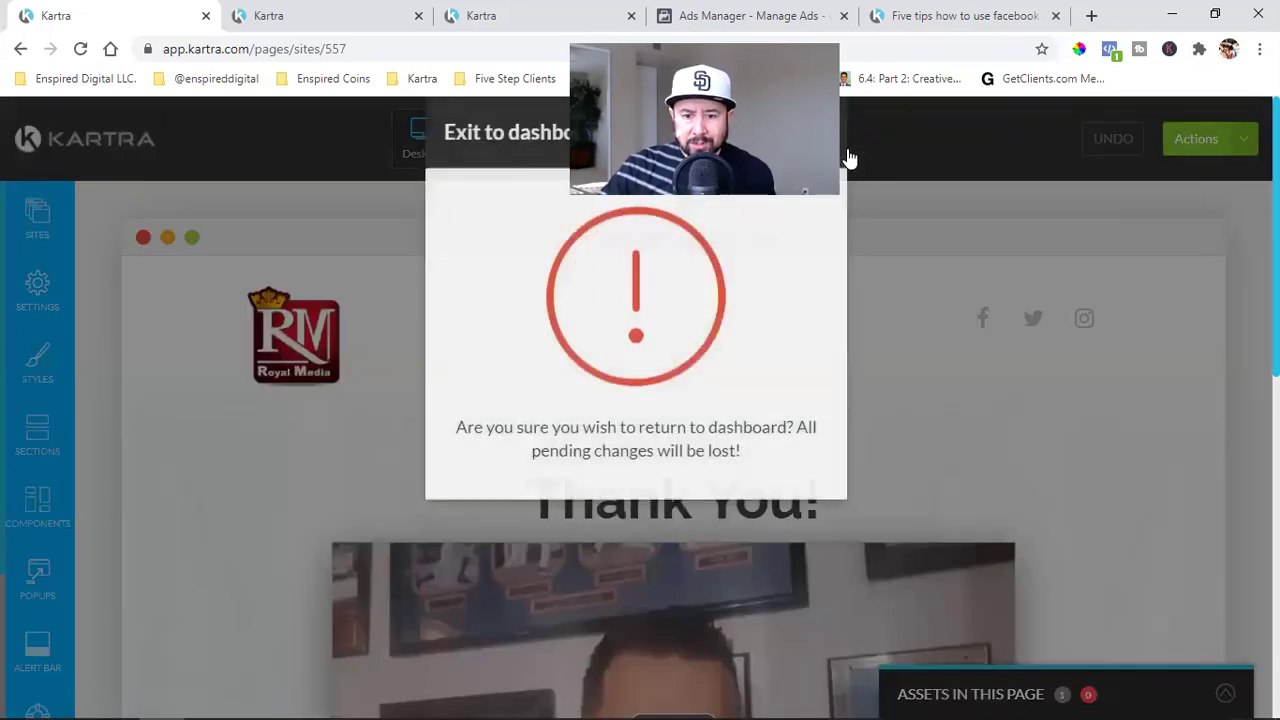
left_click(812, 170)
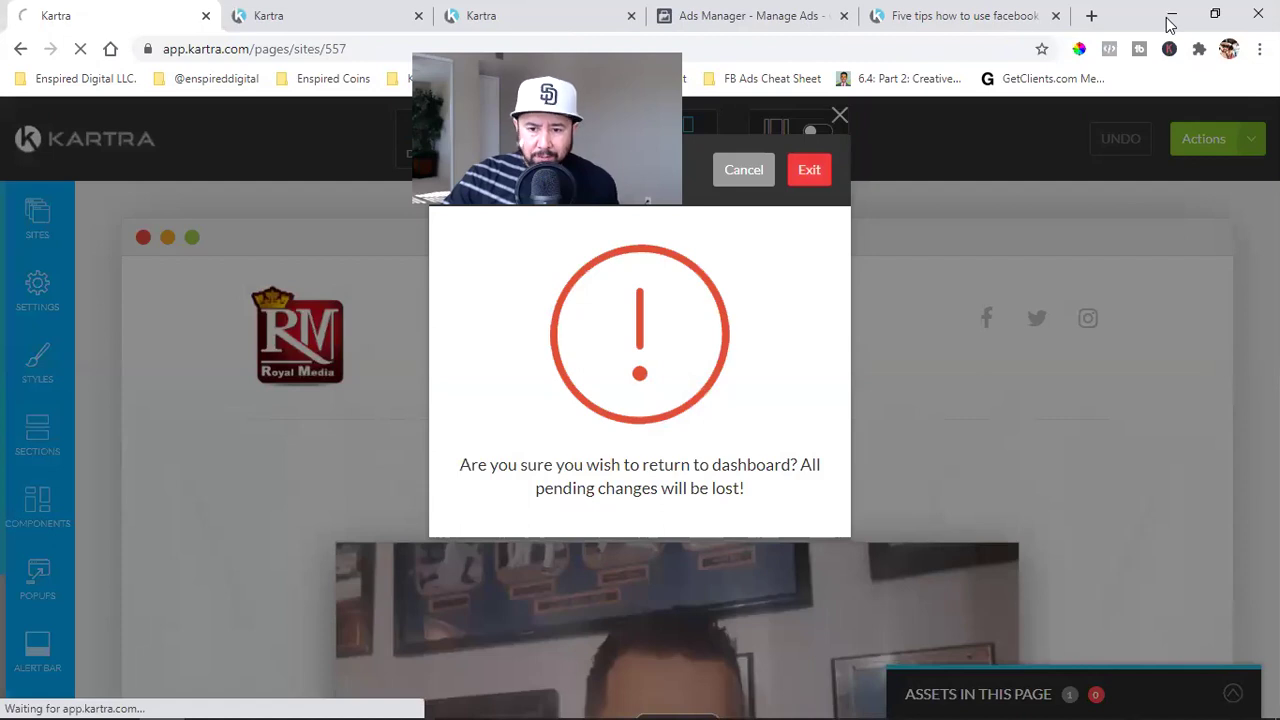
Load the copied thank-you page link in a new browser tab and review its video and two call-to-action buttons
key("ctrl+t")
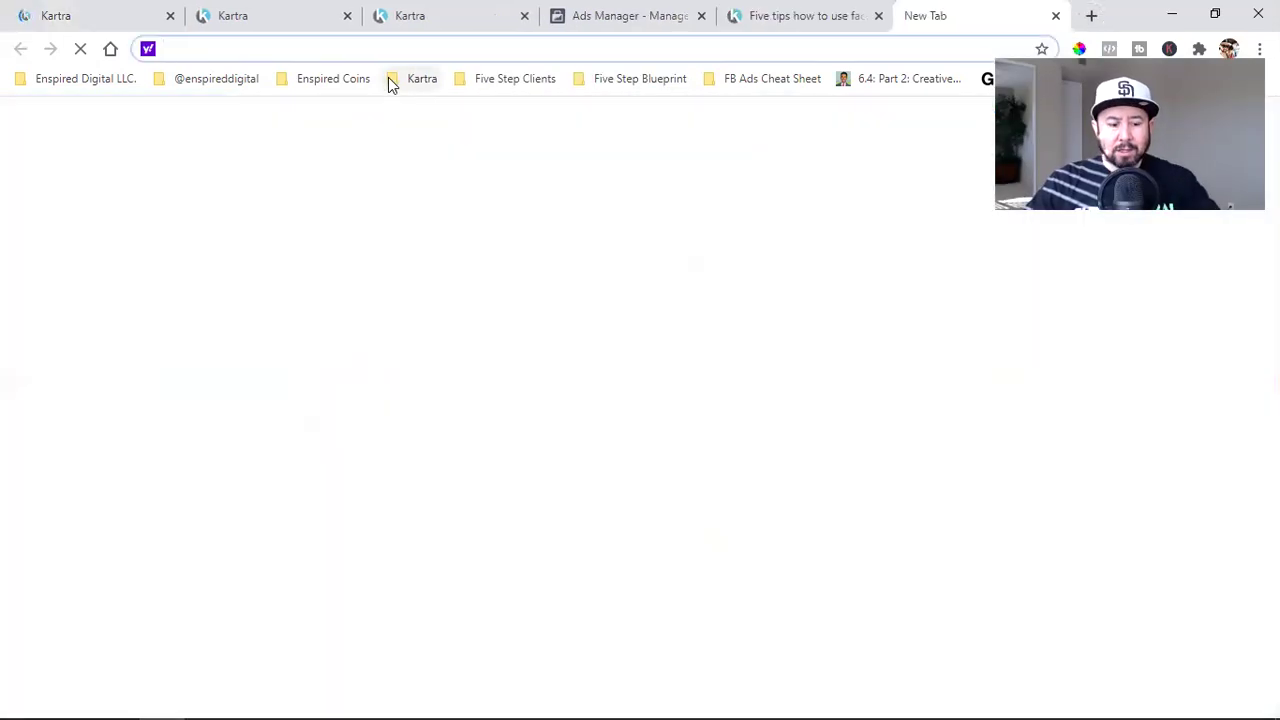
key("ctrl+v")
key("Return")
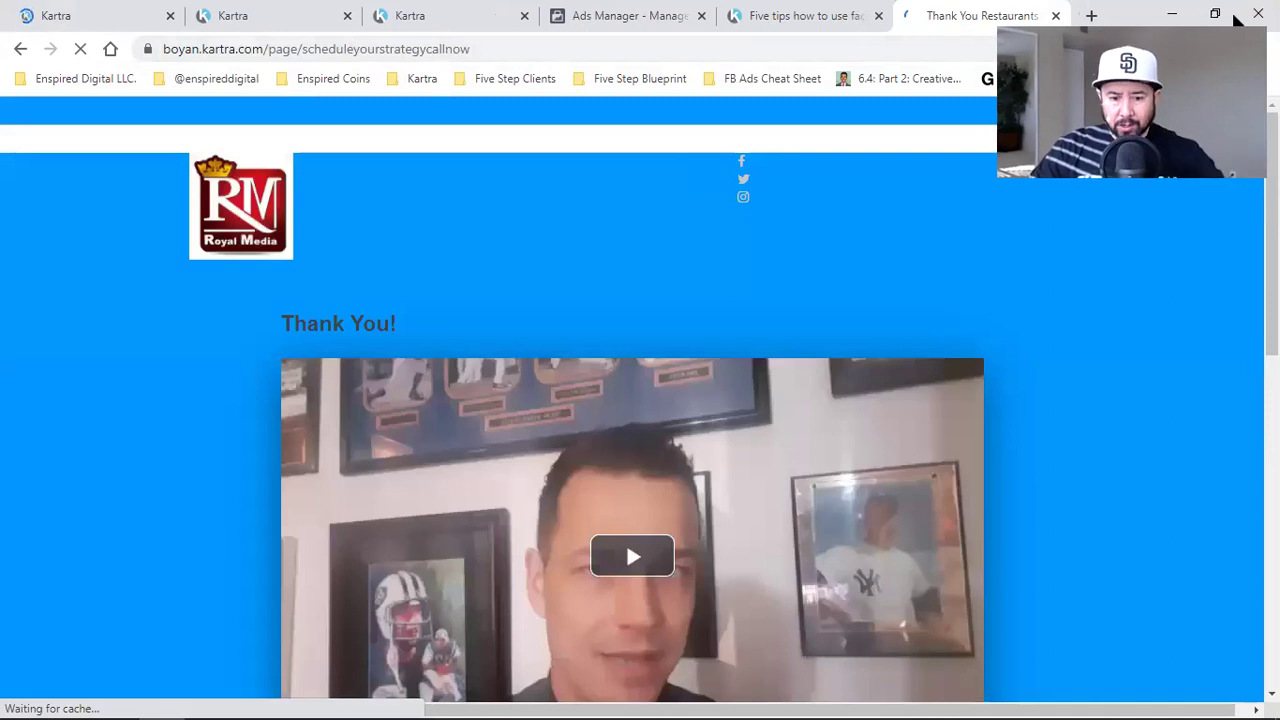
scroll(719, 333, "down", 2)
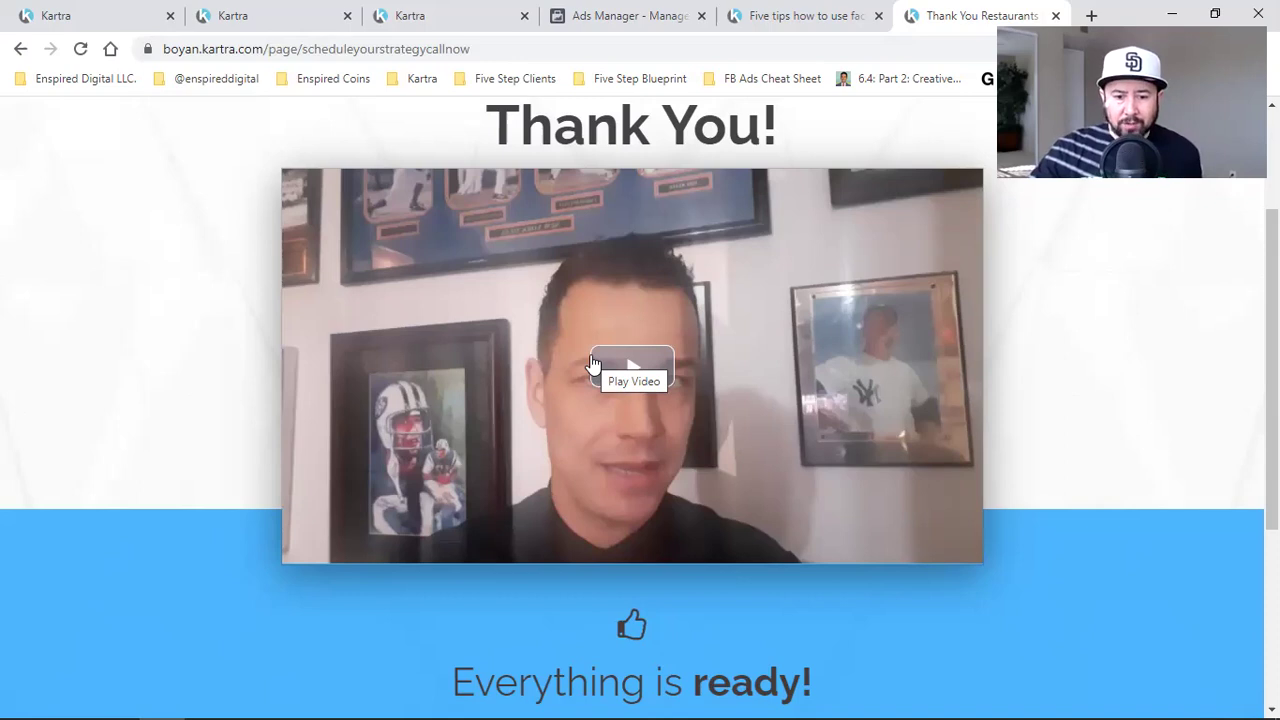
scroll(592, 362, "down", 4)
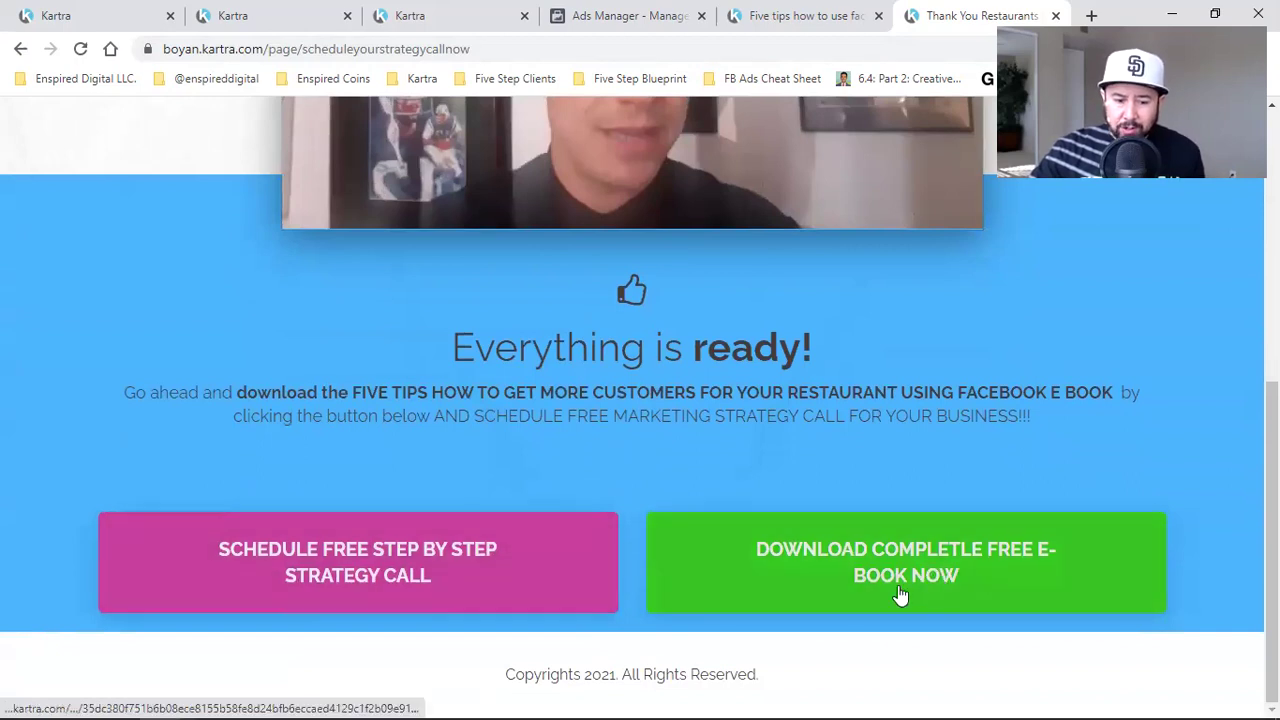
Open the free strategy call booking calendar, close it and review the thank-you page's video, e-book text and buttons
left_click(427, 563)
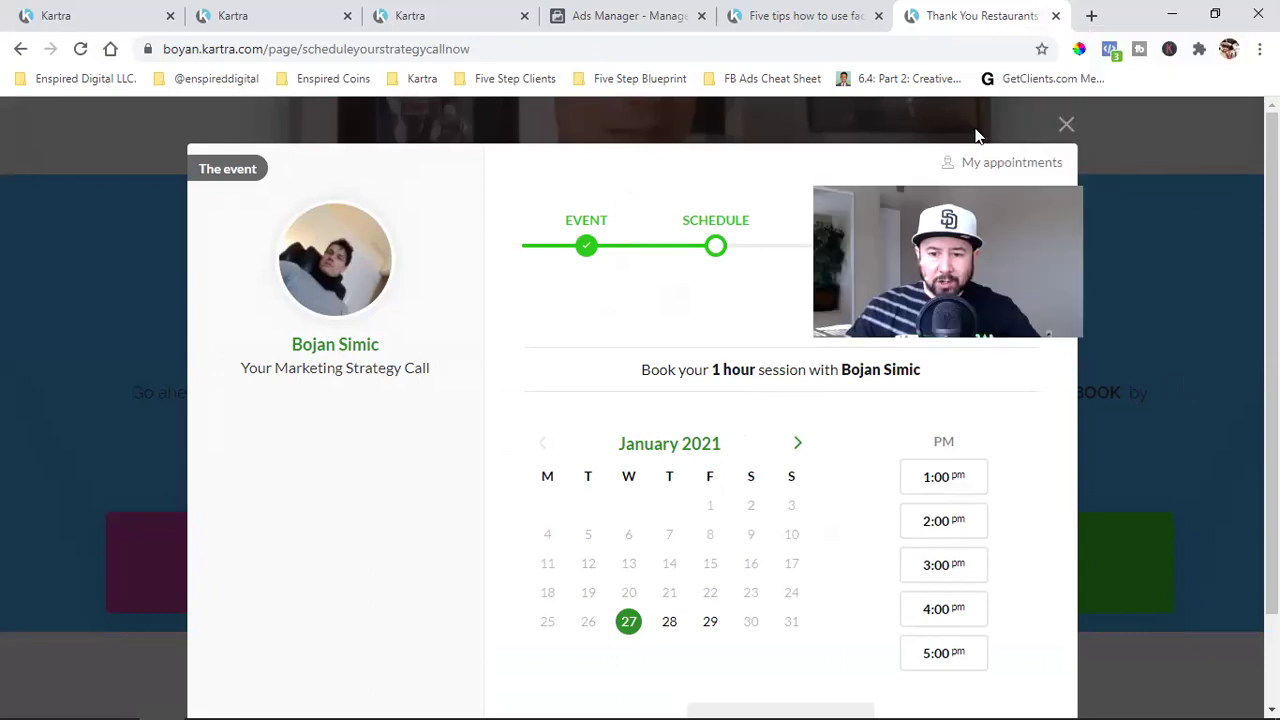
left_click(1066, 125)
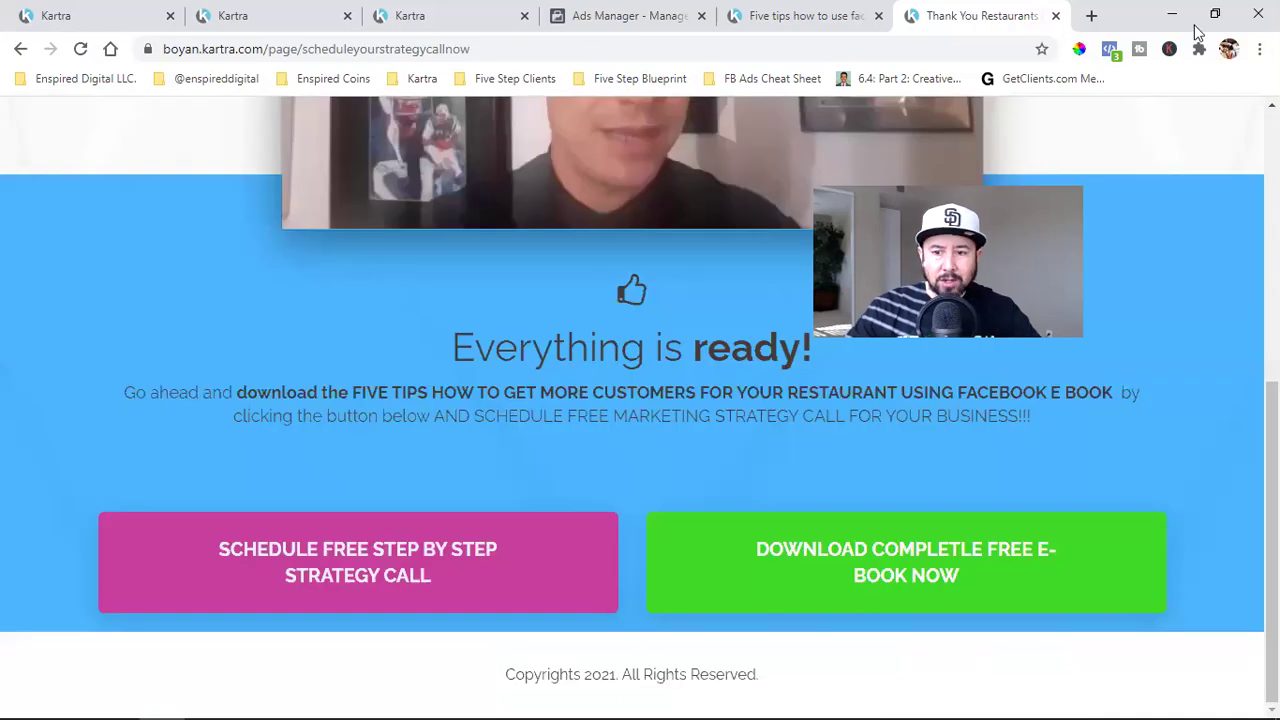
scroll(1034, 430, "up", 5)
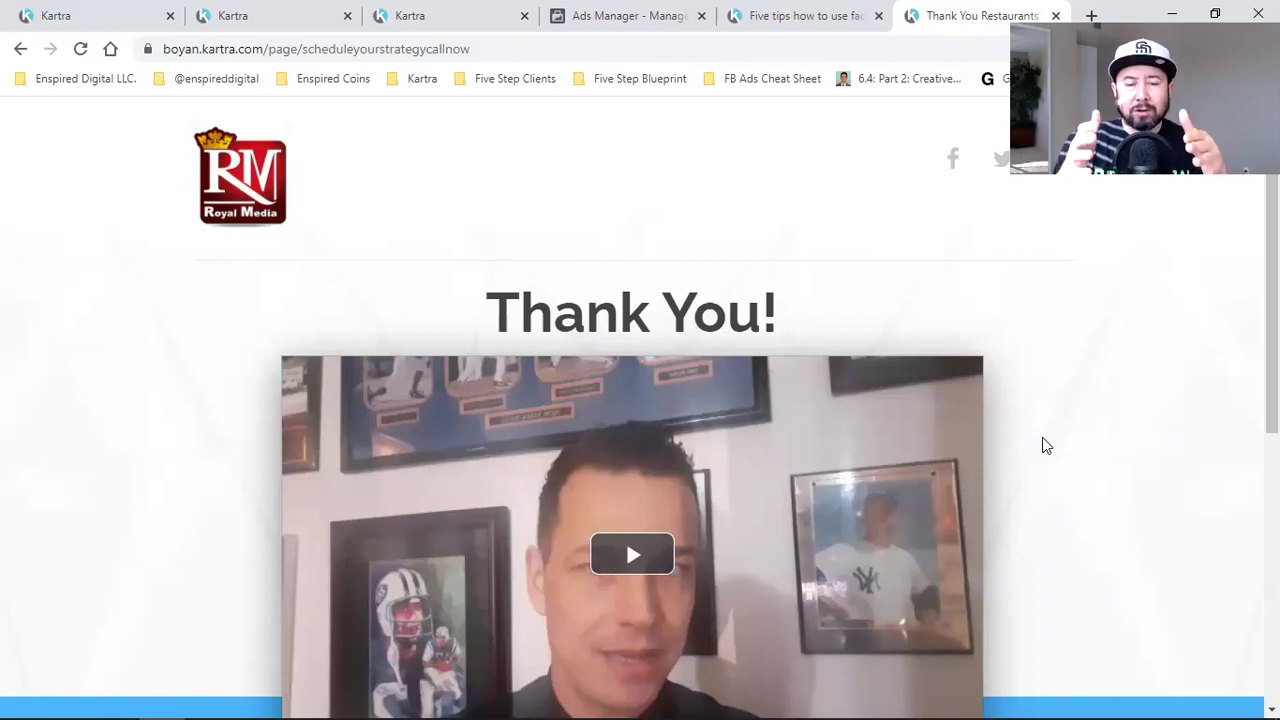
scroll(1042, 437, "down", 2)
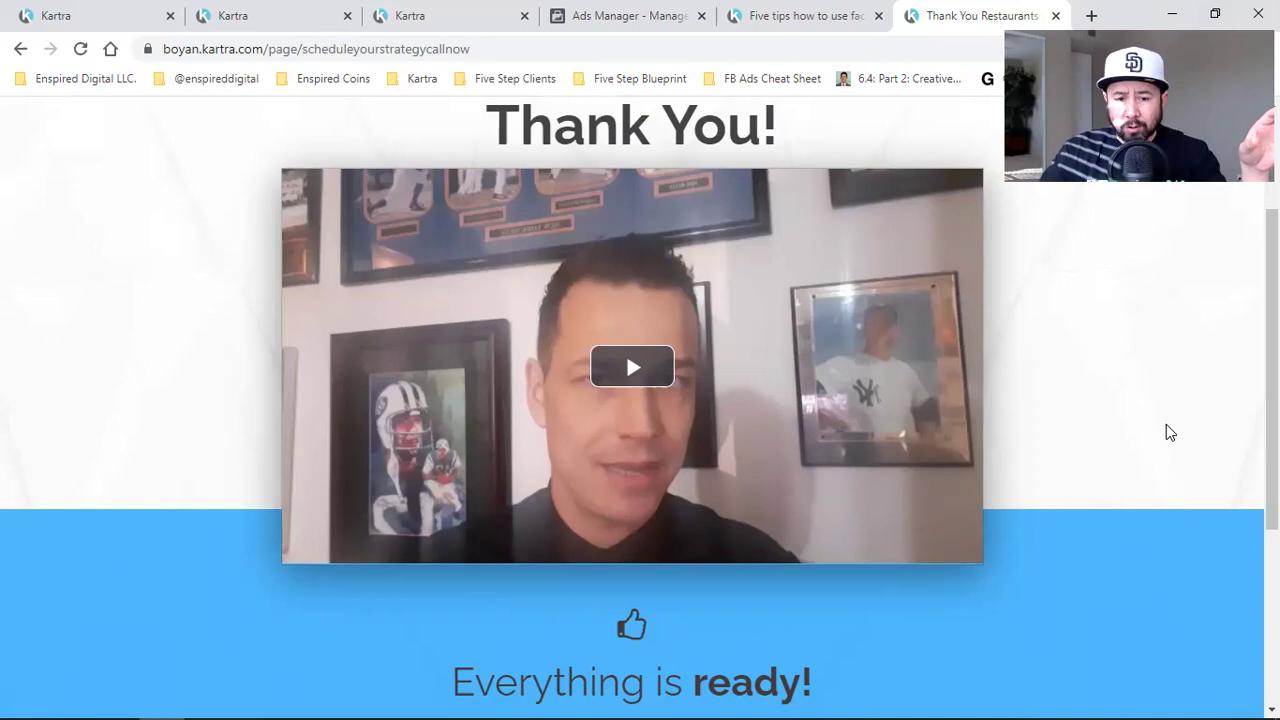
scroll(1170, 432, "up", 2)
scroll(1170, 432, "down", 5)
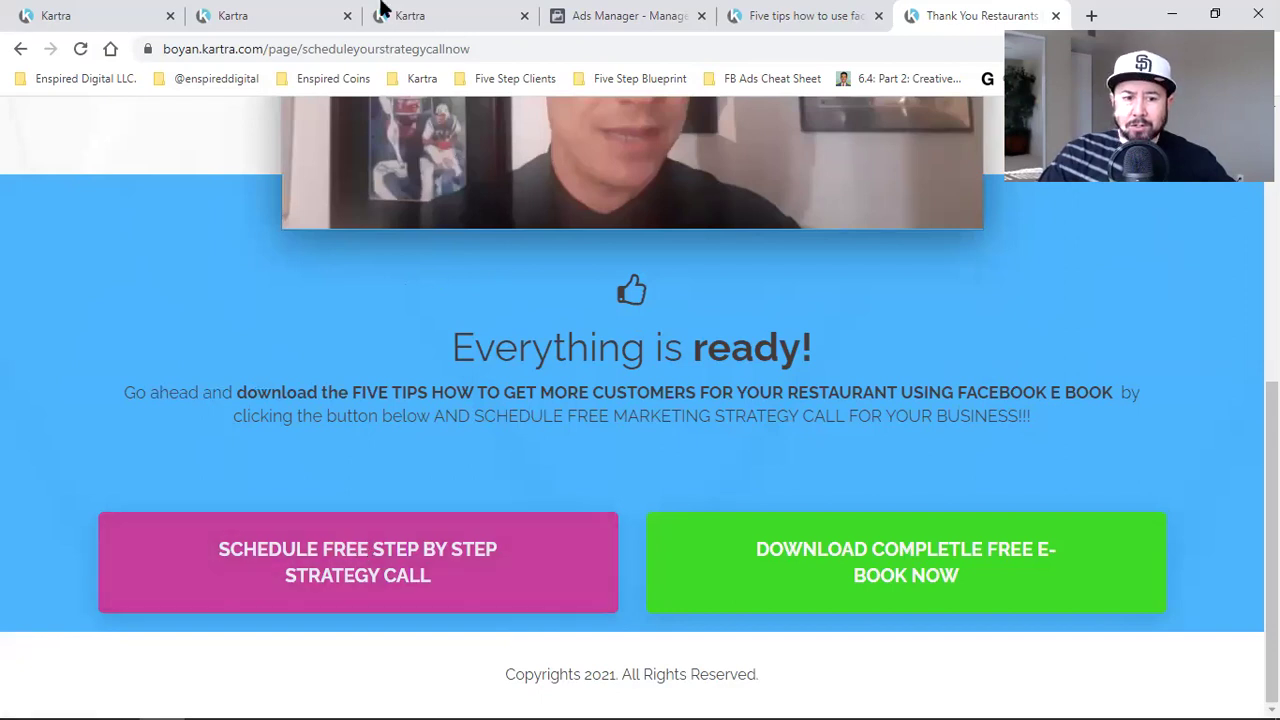
Check the Calendars and Sequences overviews, then return to the live thank-you page and review its video and offer text
left_click(289, 12)
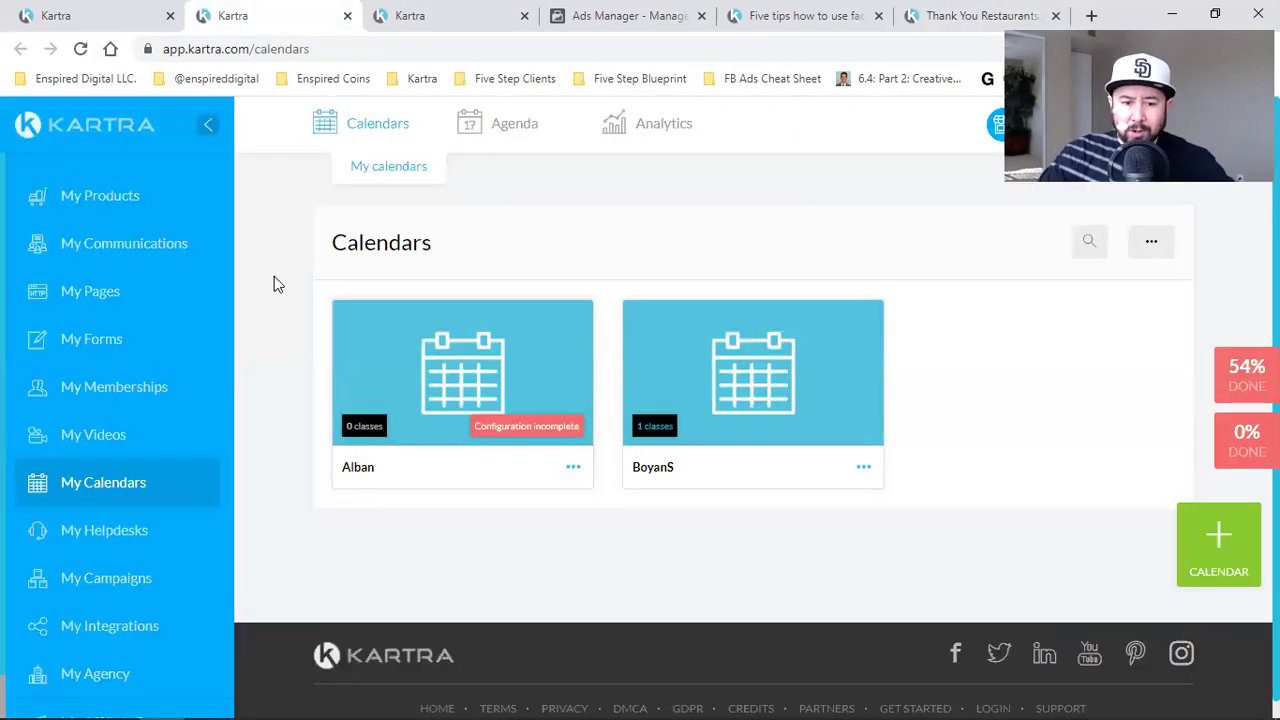
left_click(430, 12)
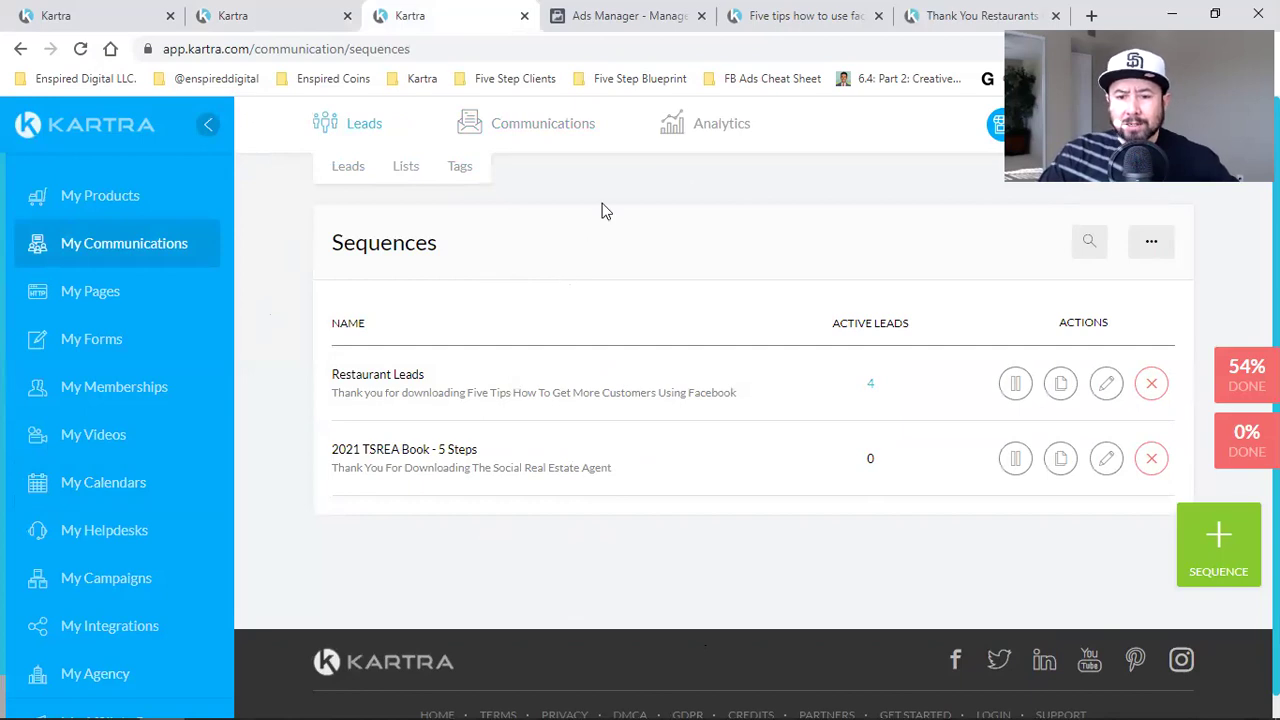
left_click(980, 15)
scroll(764, 367, "up", 5)
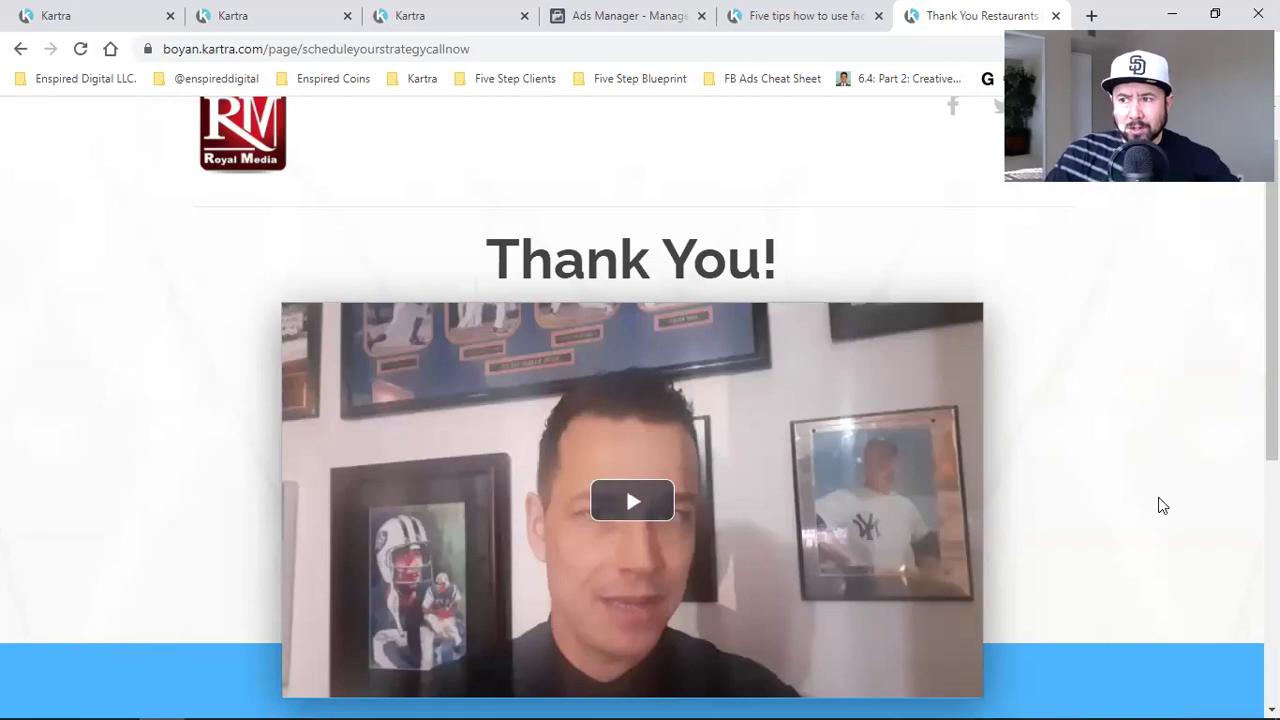
scroll(1100, 515, "down", 3)
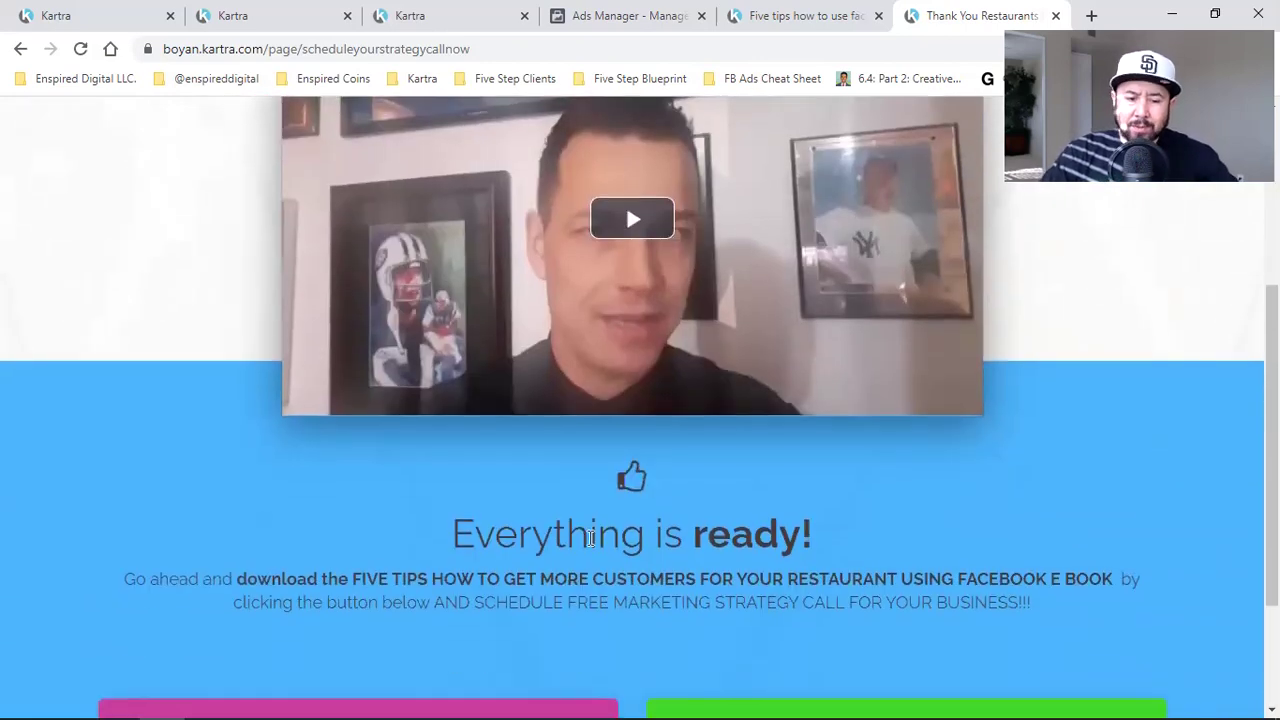
scroll(329, 591, "down", 2)
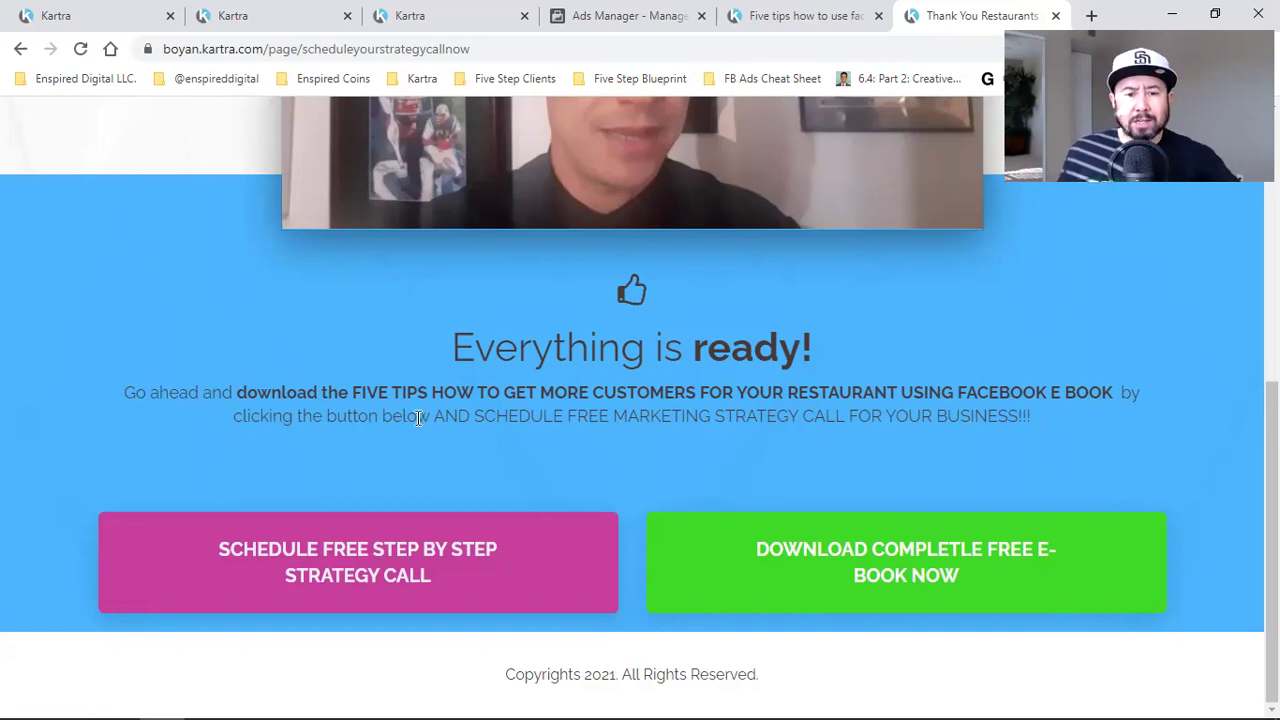
Review the Pages, Calendars and Sequences overviews in the open Kartra tabs, ending on Sequences
left_click(460, 12)
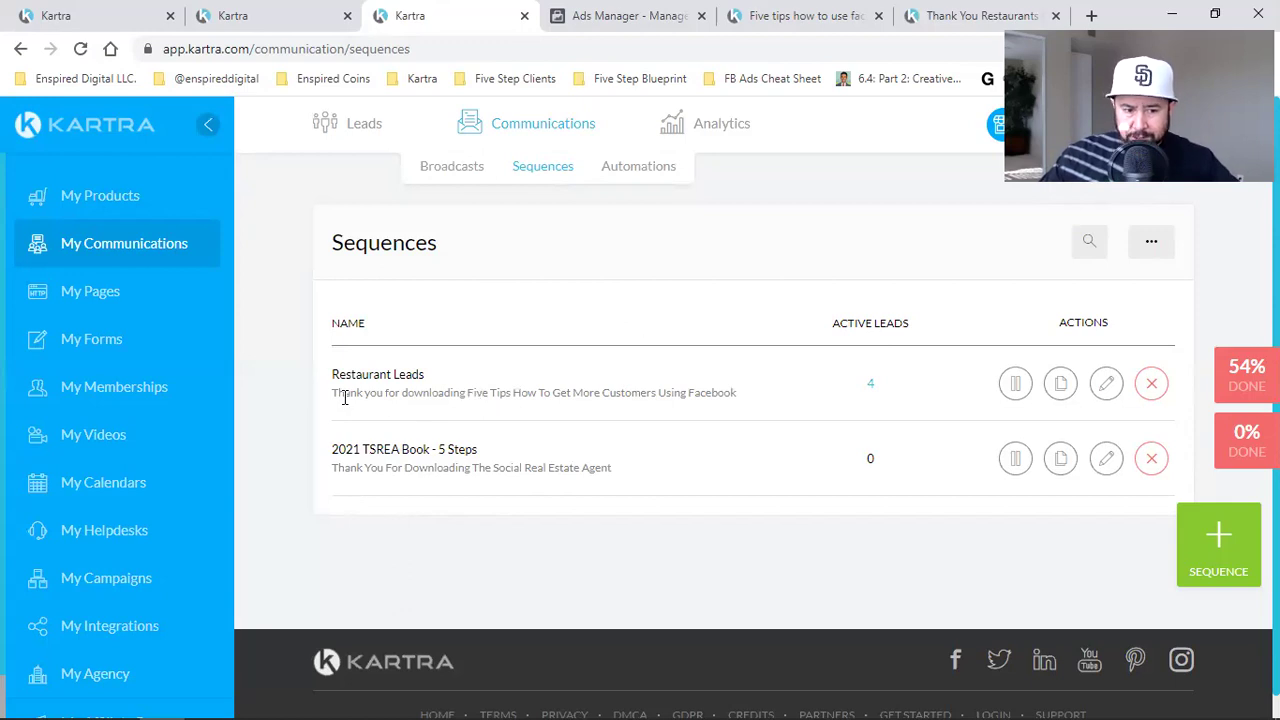
left_click(128, 9)
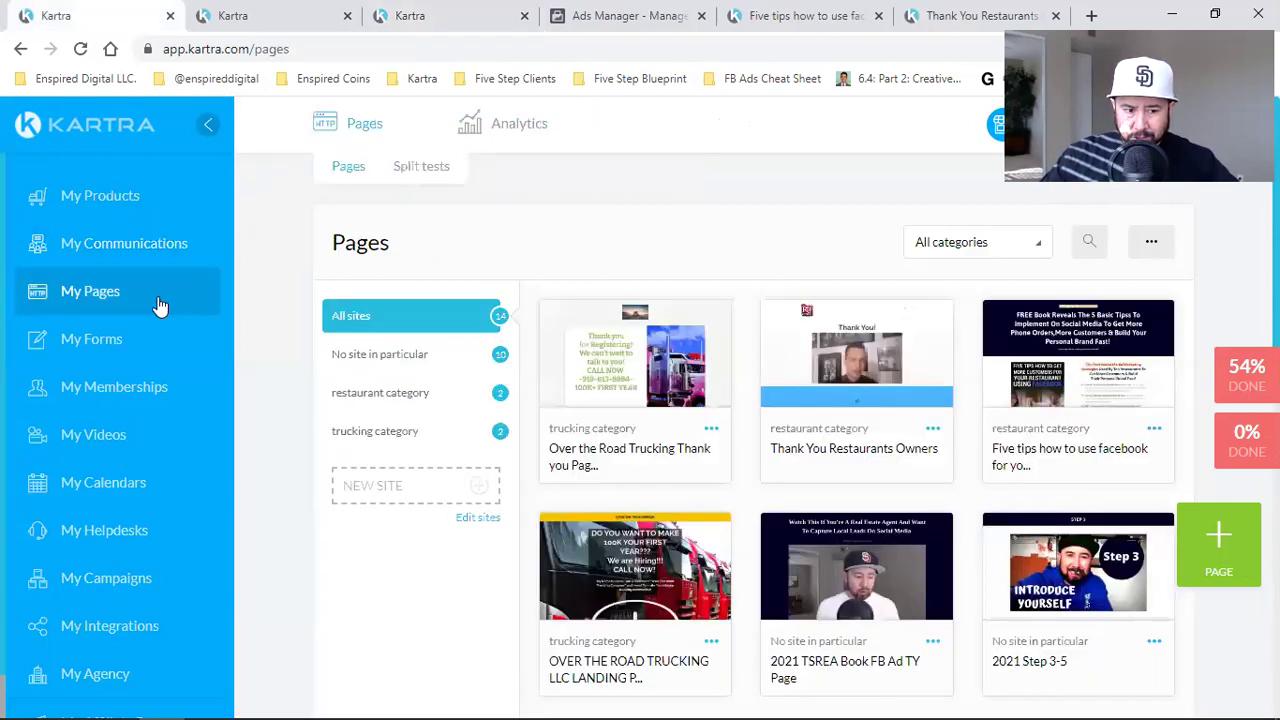
left_click(330, 14)
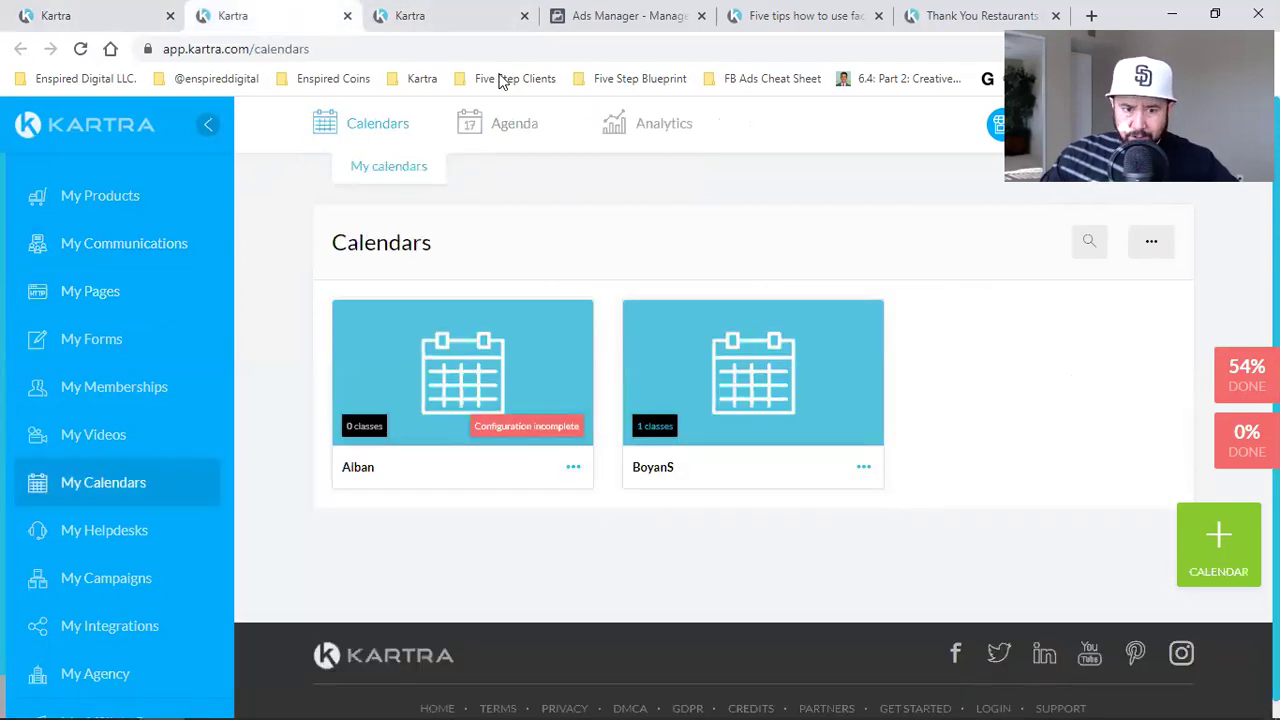
left_click(476, 12)
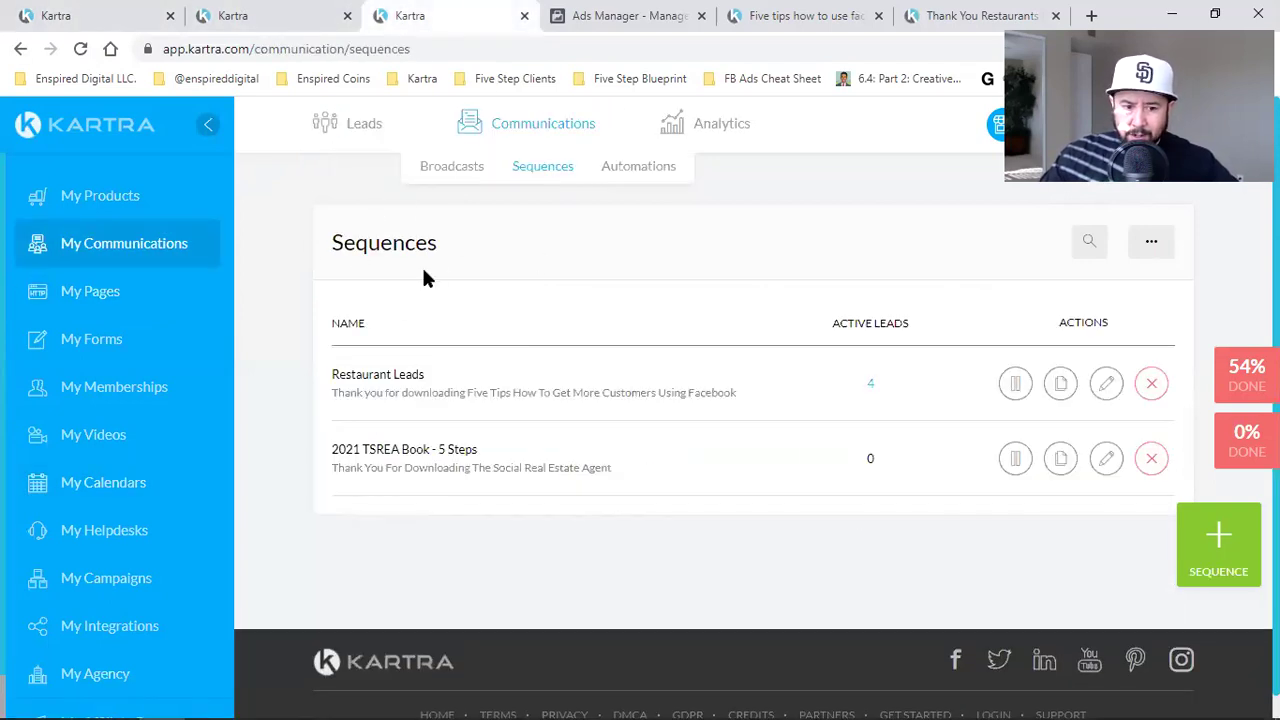
left_click_drag(360, 243, 427, 243)
Edit the "Restaurant Leads" sequence, checking its public description and continuing to the sequence builder
left_click(1105, 383)
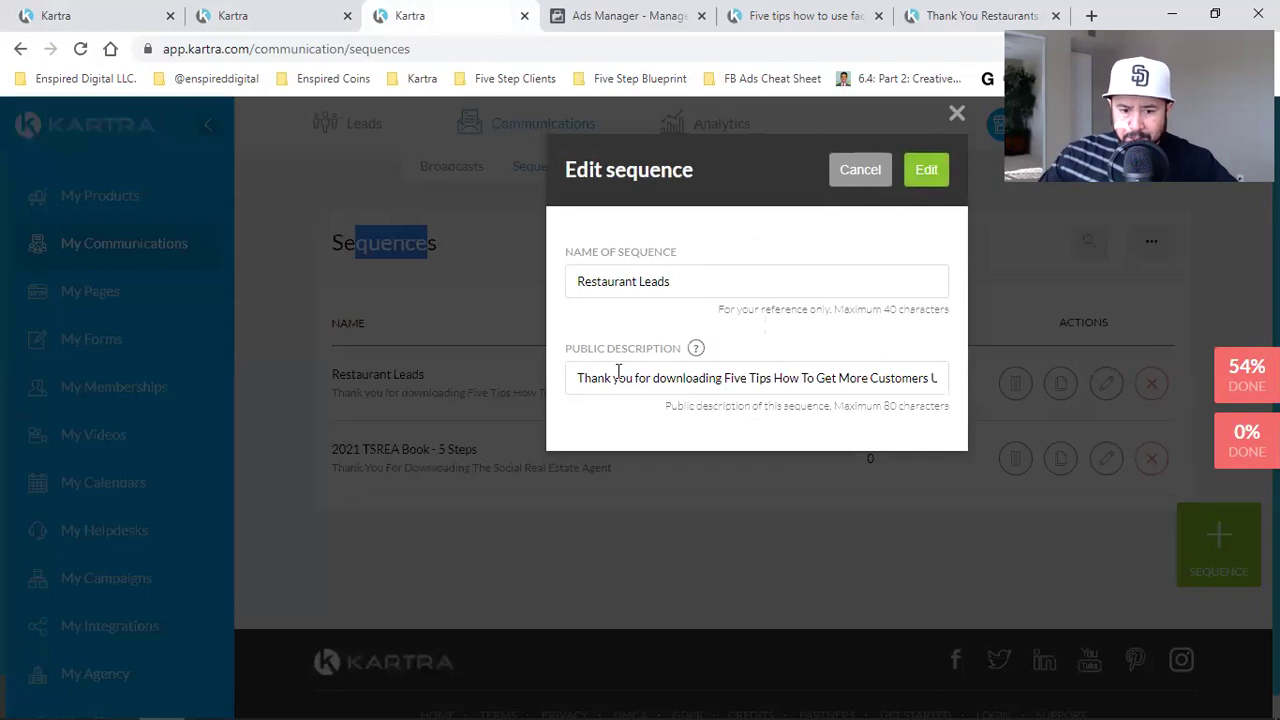
left_click(575, 378)
left_click_drag(580, 376, 1015, 383)
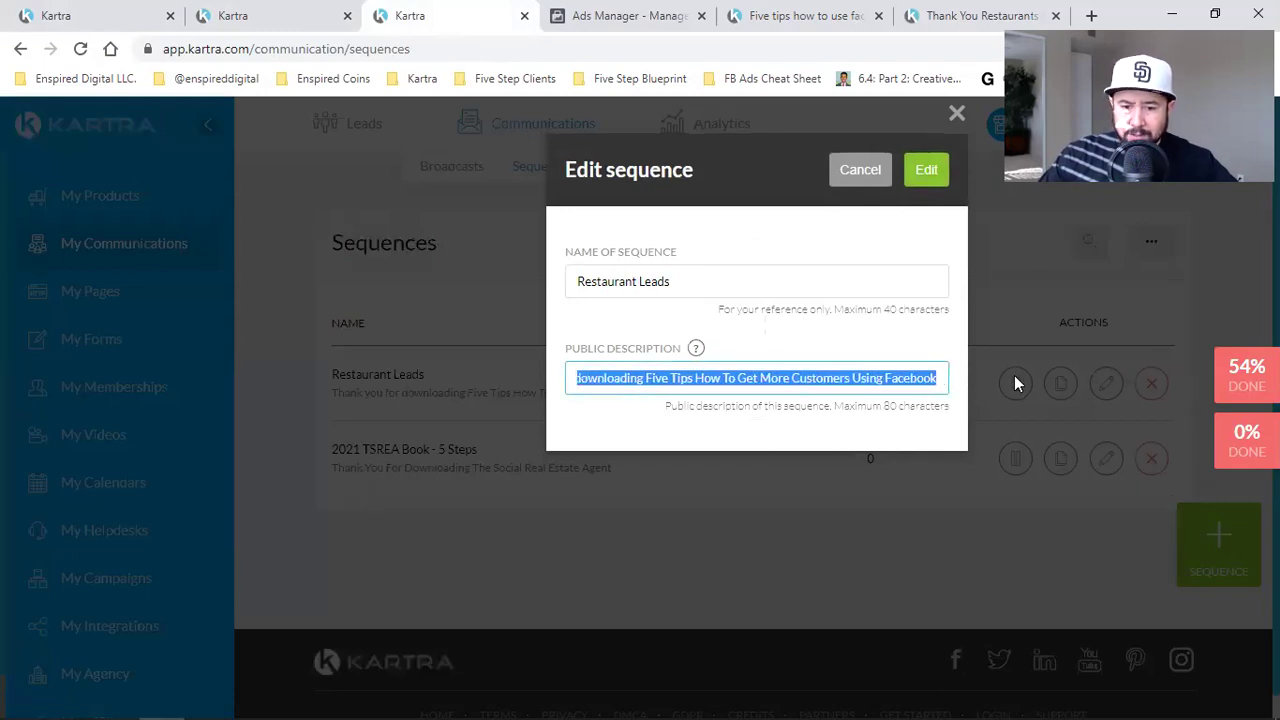
left_click(812, 378)
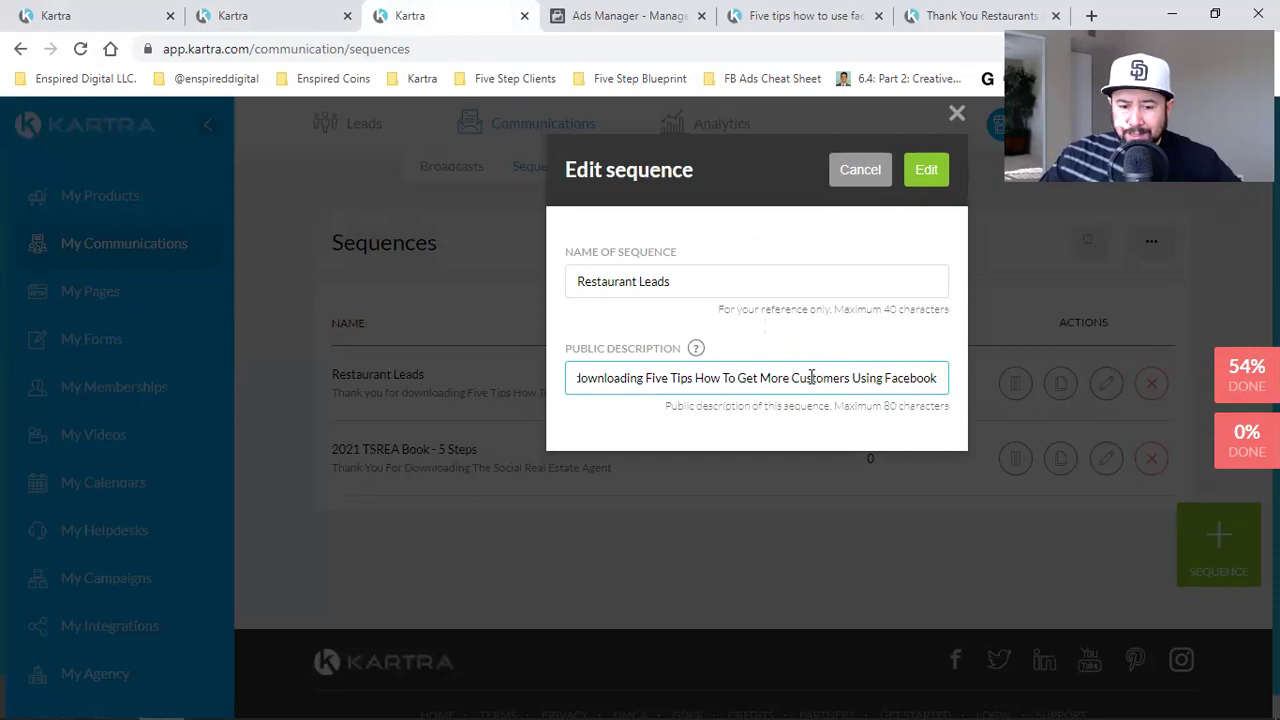
triple_click(731, 377)
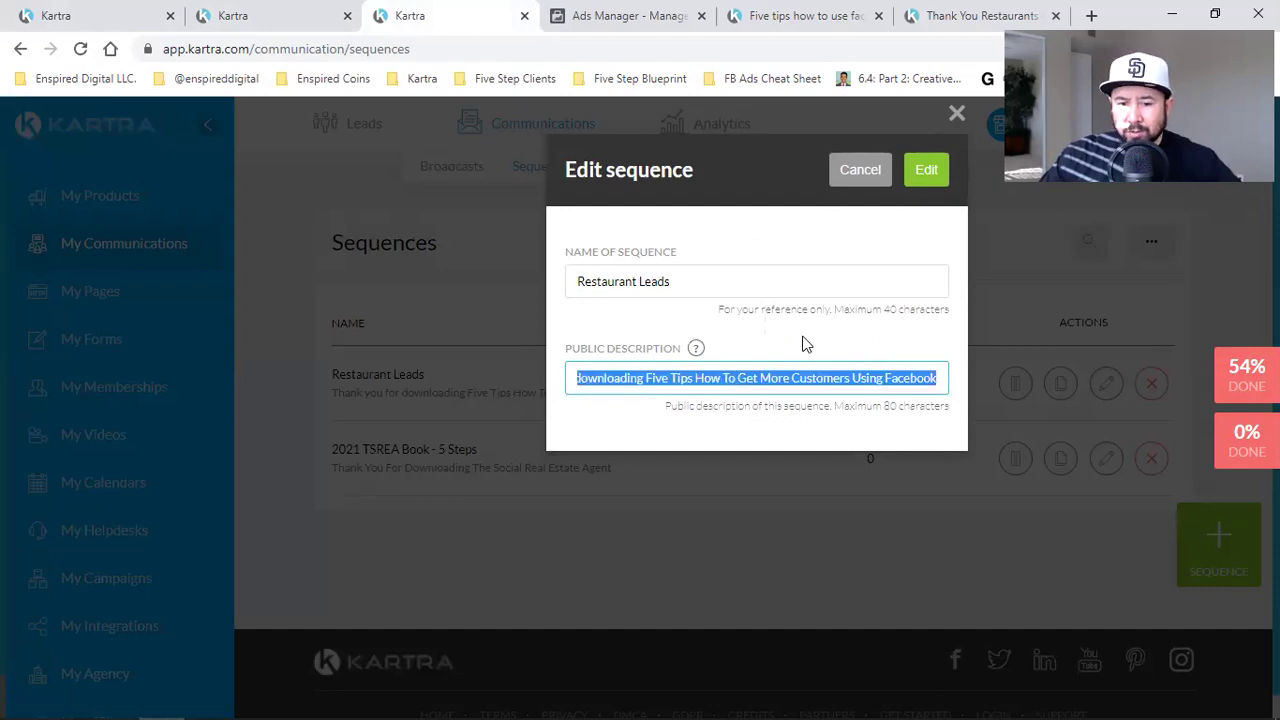
left_click(940, 171)
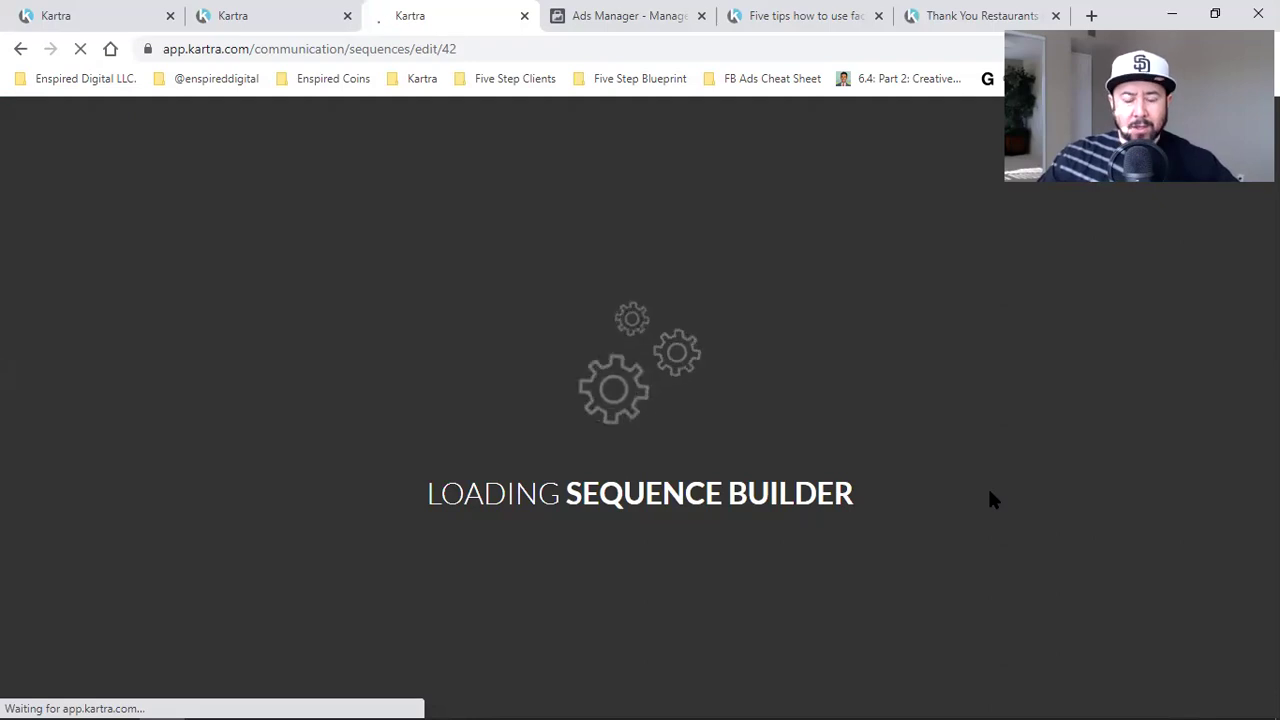
Collapse the action palette and examine the Restaurant Leads flow from its starting rules down to its last block
mouse_move(989, 492)
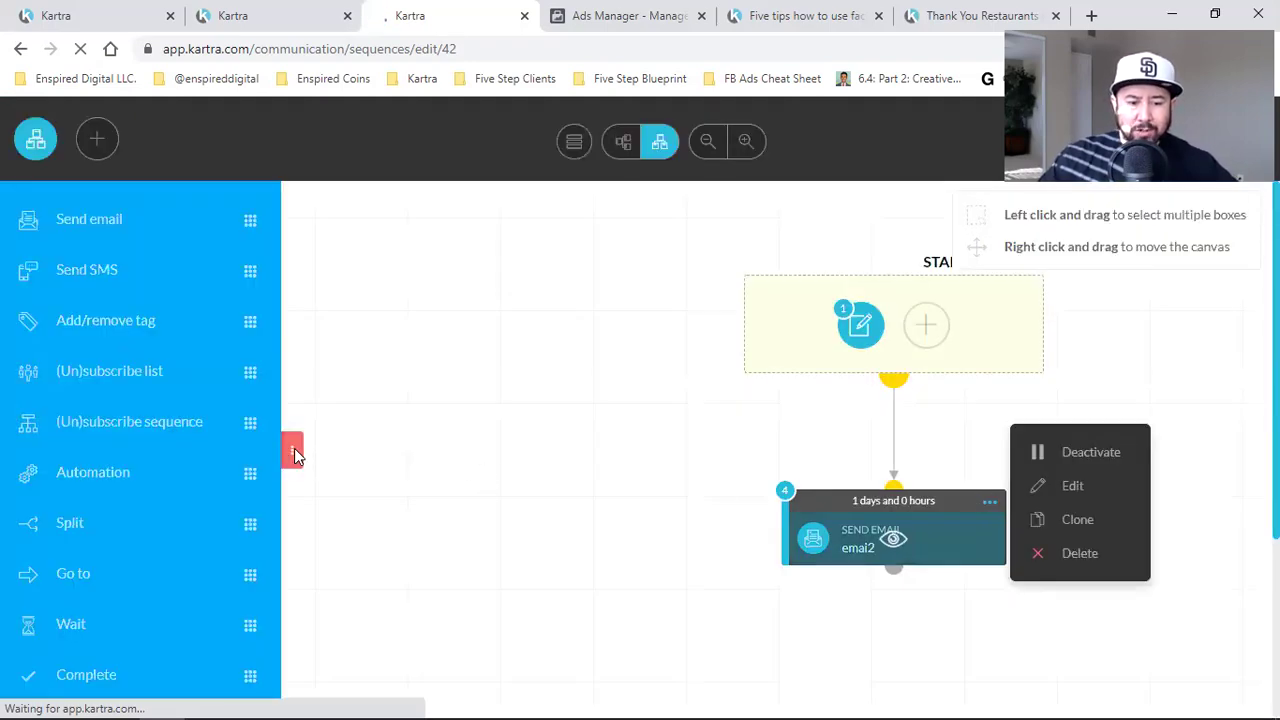
left_click(294, 451)
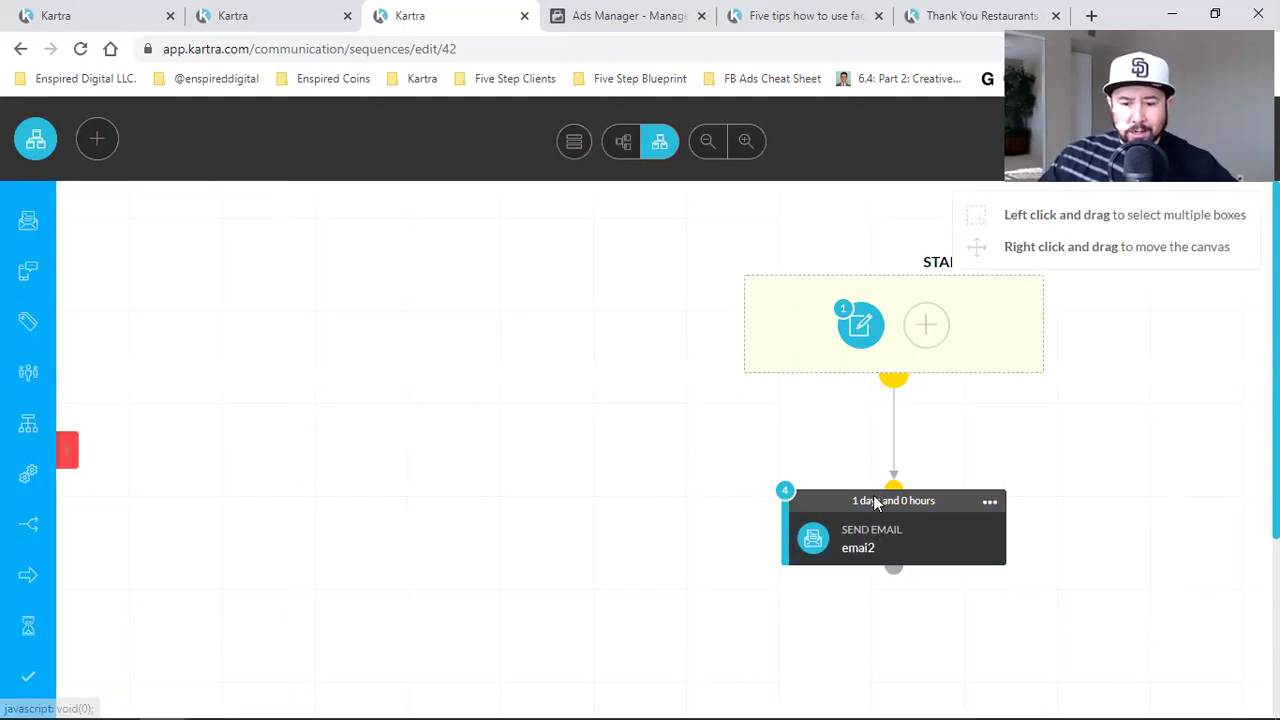
left_click(583, 140)
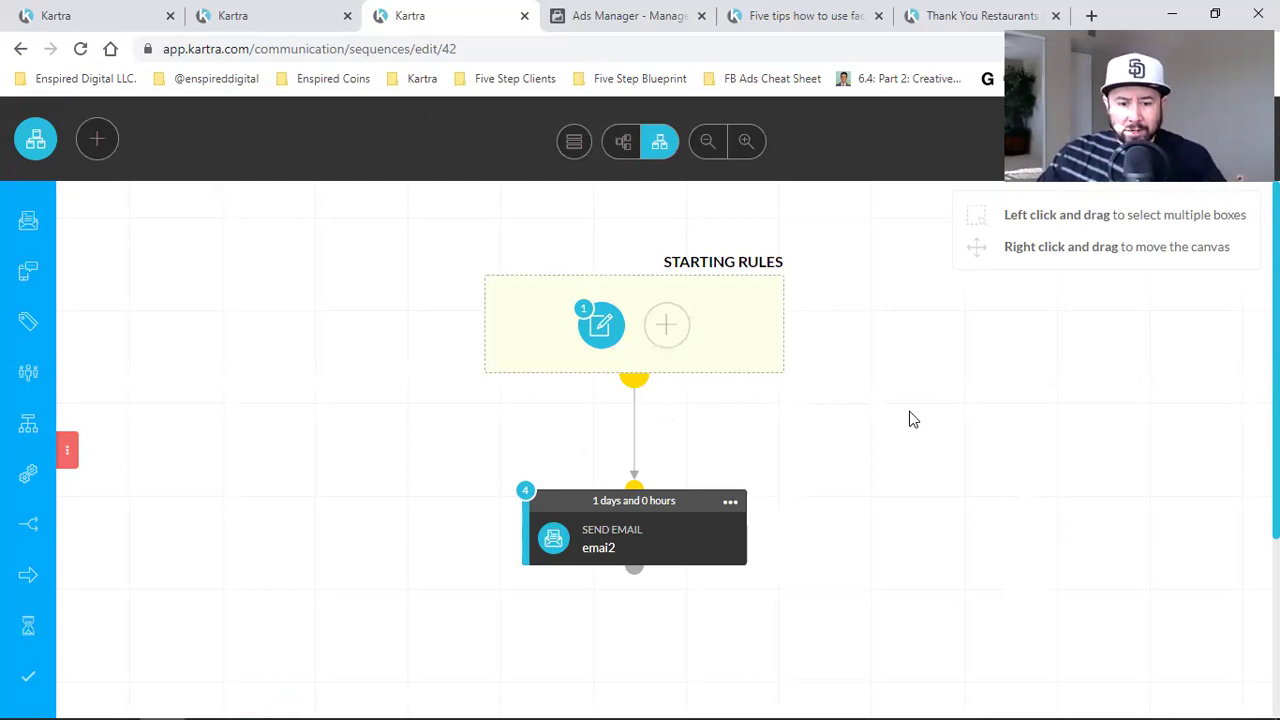
scroll(846, 430, "down", 3)
scroll(794, 411, "up", 3)
scroll(794, 411, "down", 3)
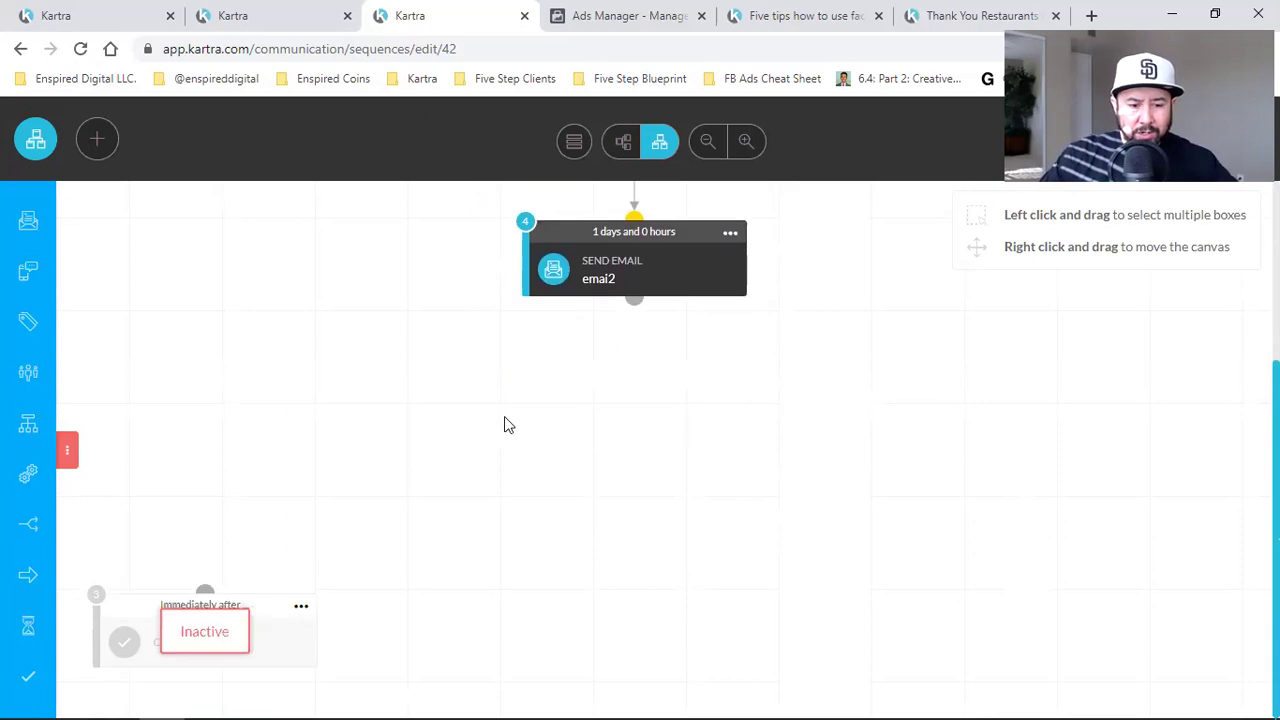
Activate the inactive Complete block below the emai2 email
left_click(301, 606)
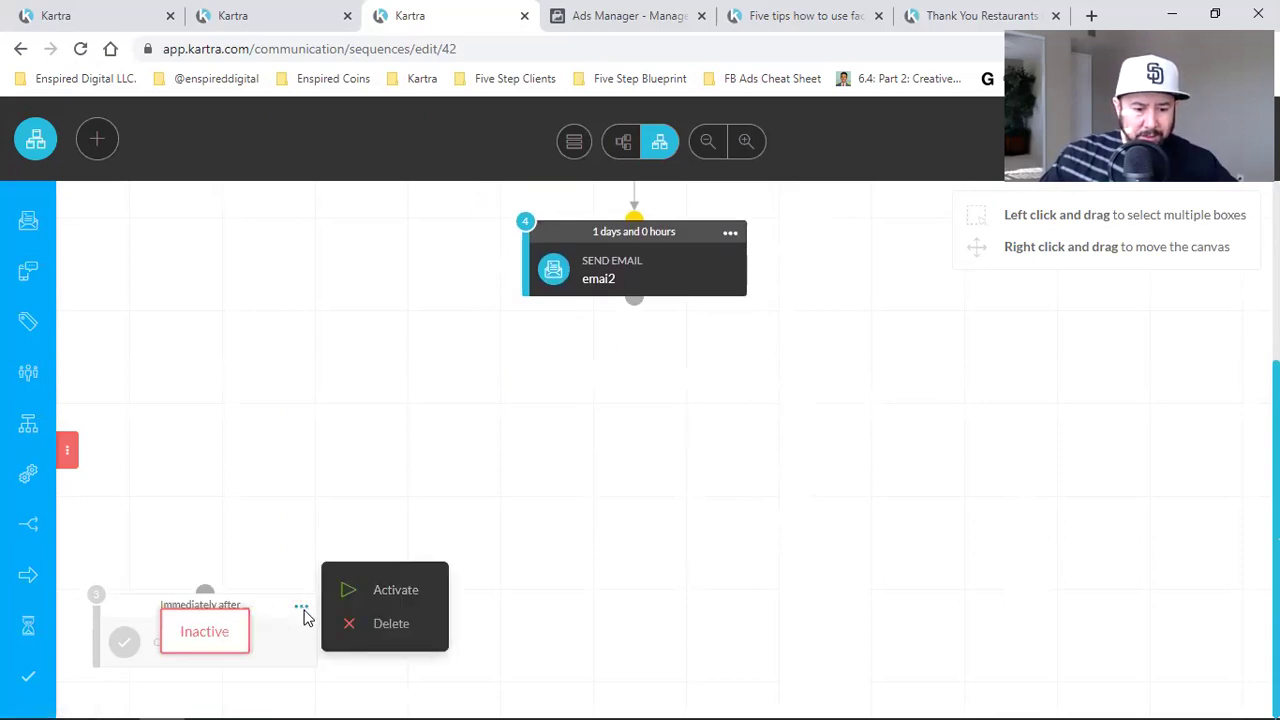
left_click(289, 462)
left_click(301, 606)
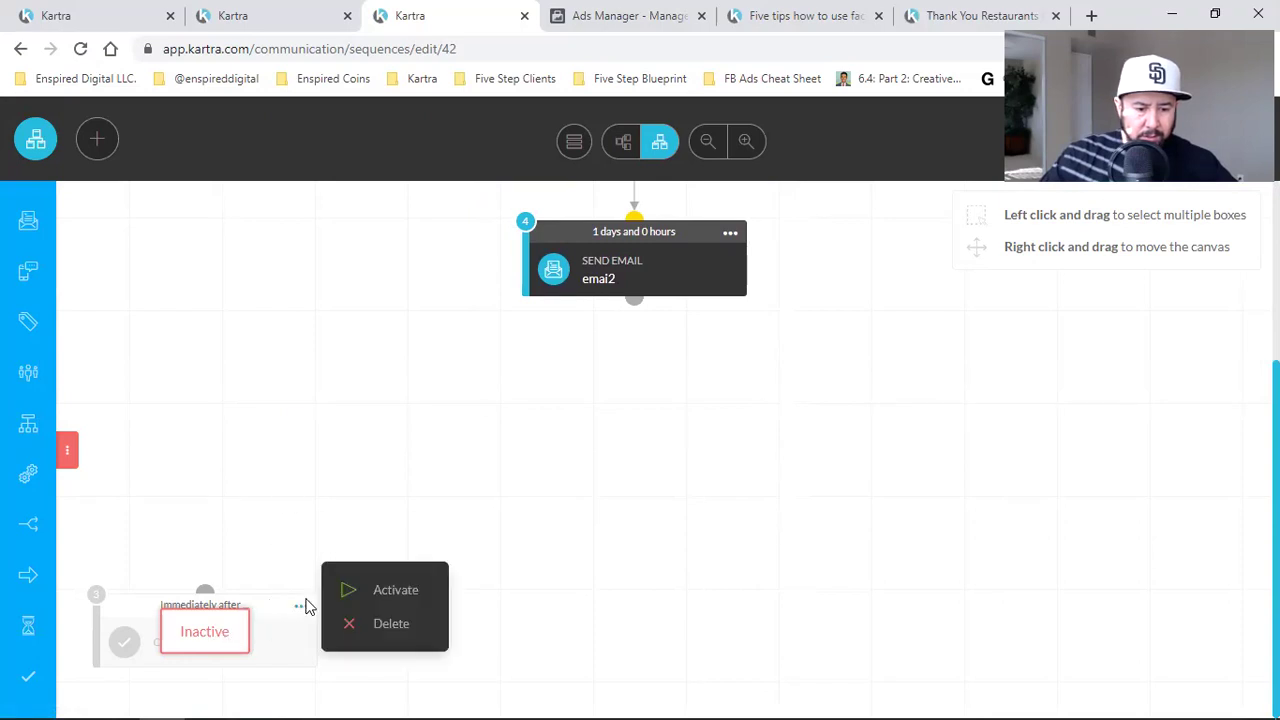
left_click(372, 586)
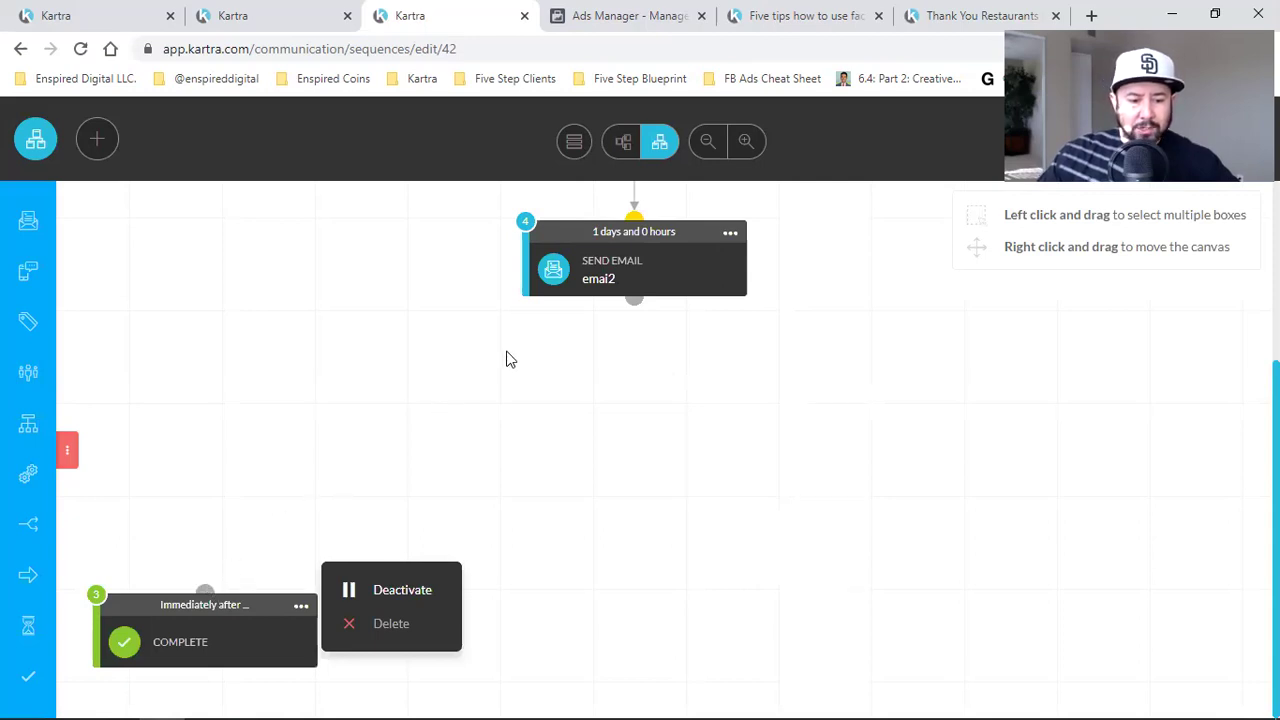
left_click(645, 435)
Delete the Complete block from the sequence and confirm the deletion
scroll(640, 433, "up", 3)
scroll(613, 499, "down", 3)
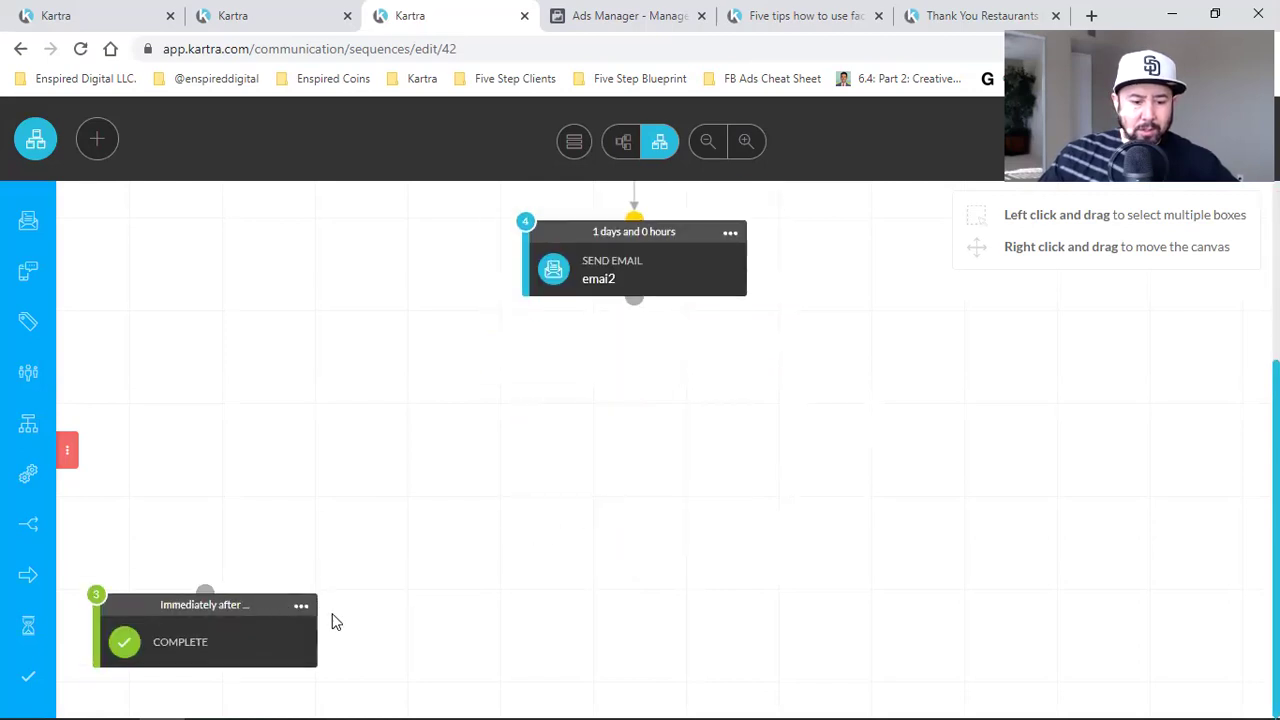
mouse_move(308, 607)
left_click(381, 625)
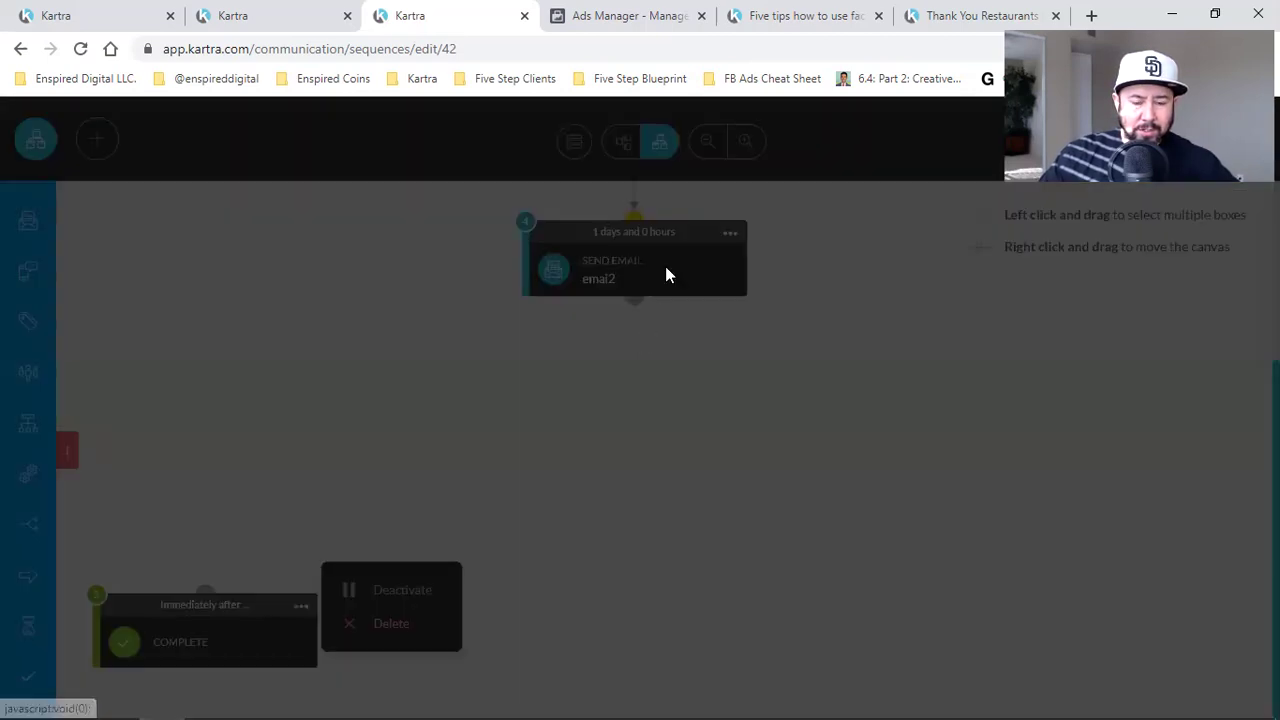
left_click(870, 172)
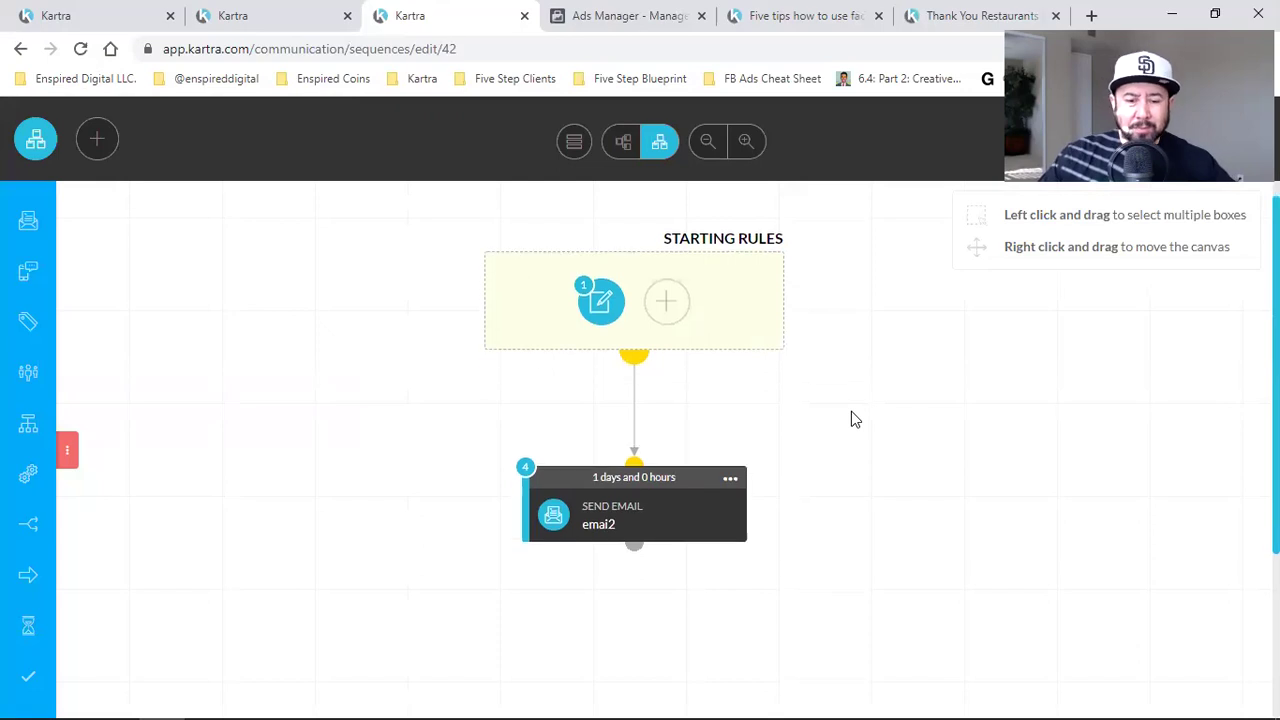
Review the sequence's opt-in form starting rule for "Five tips for the restaurants" and save the starting rules
scroll(851, 411, "down", 2)
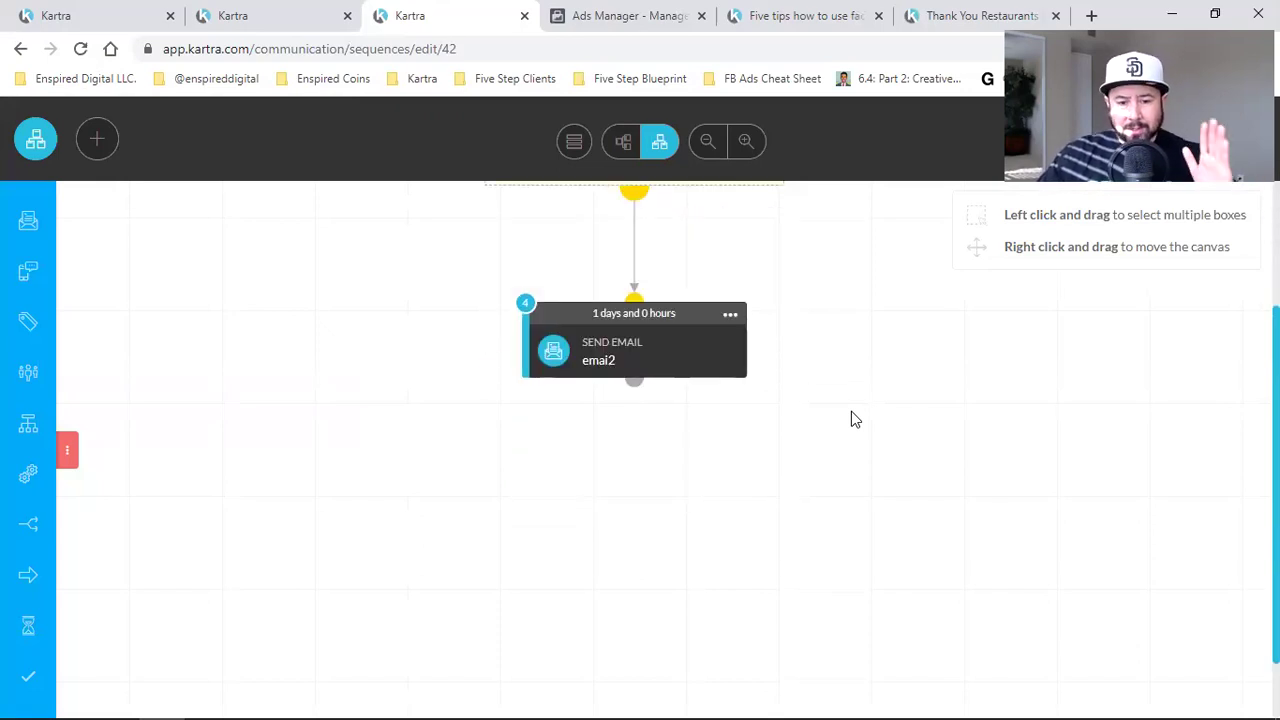
scroll(849, 416, "up", 2)
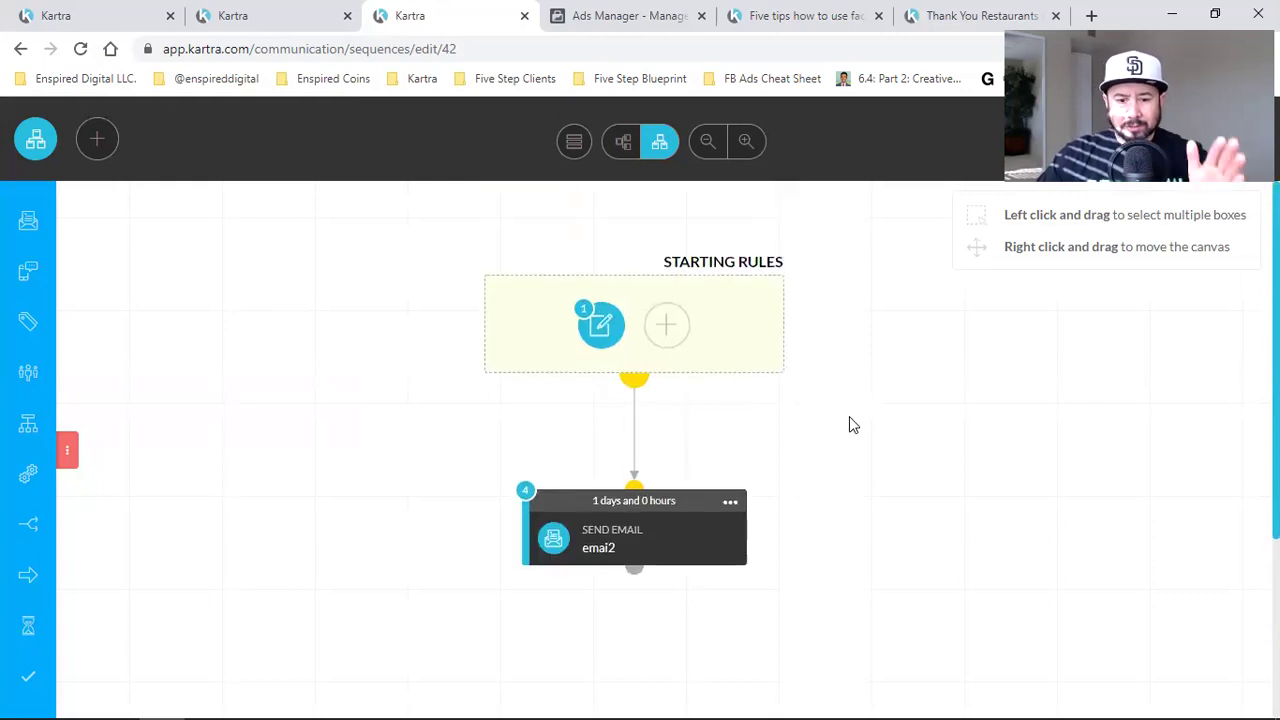
mouse_move(620, 322)
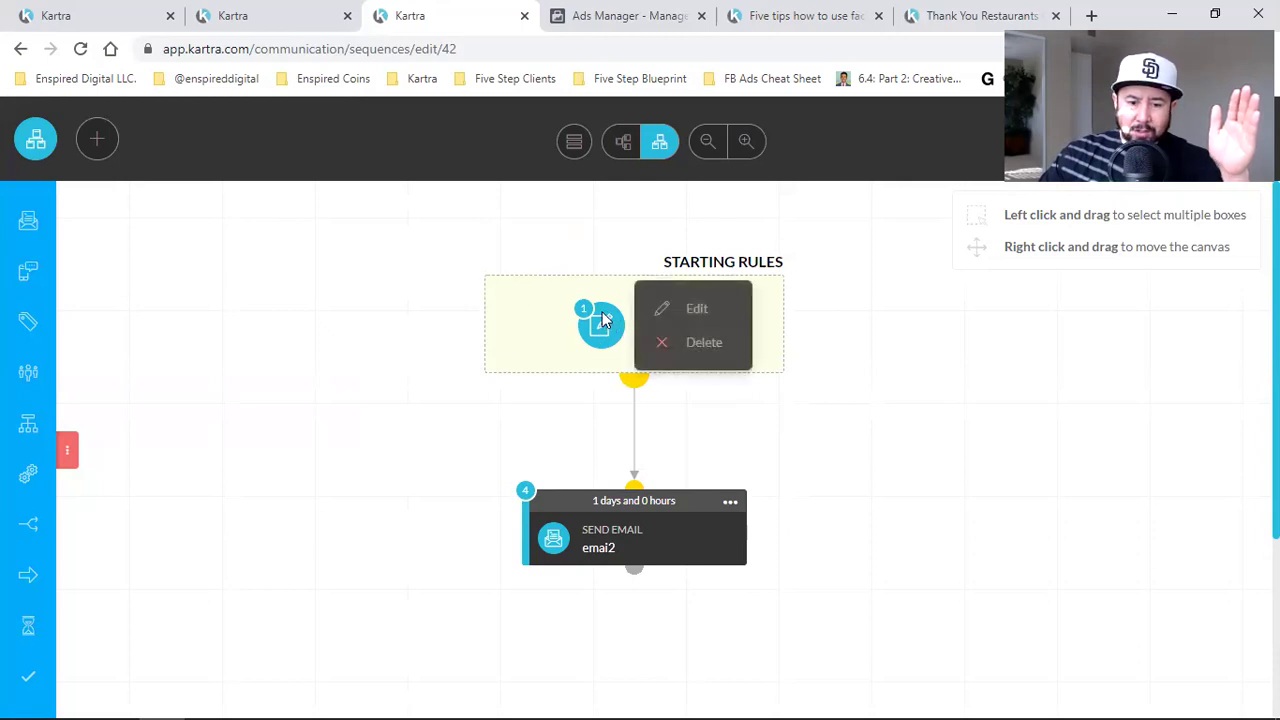
mouse_move(663, 321)
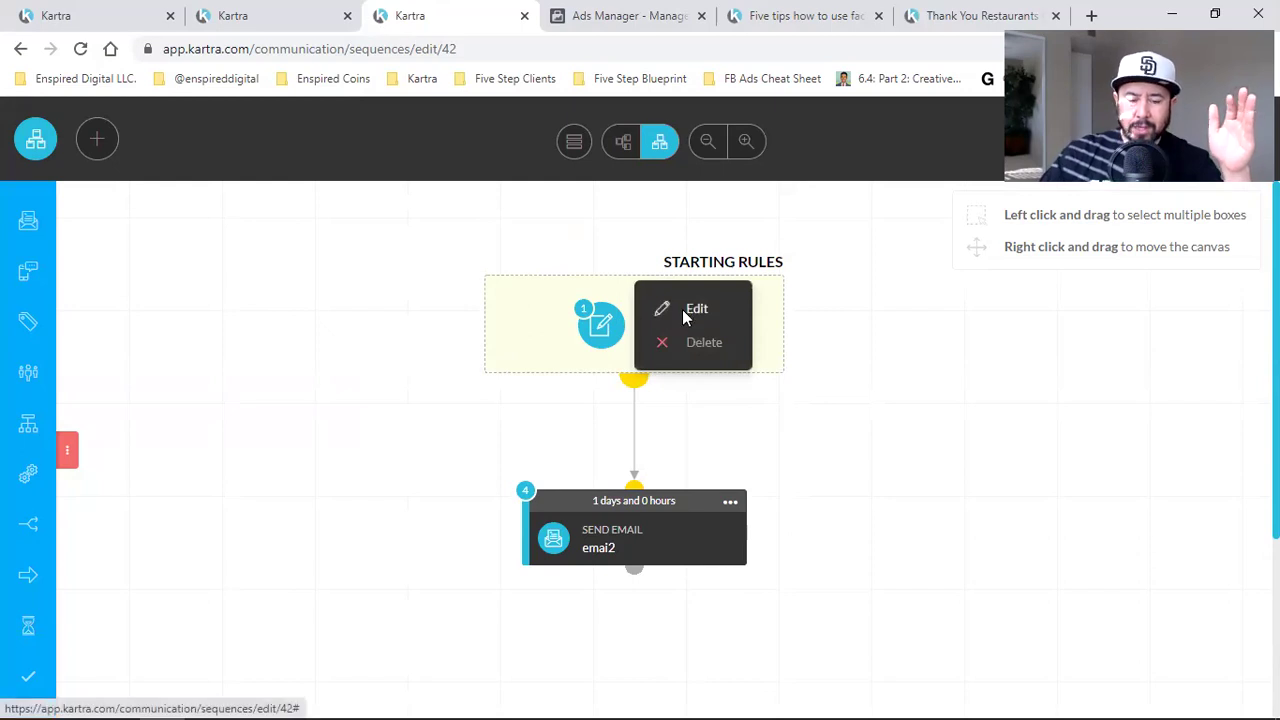
left_click(686, 316)
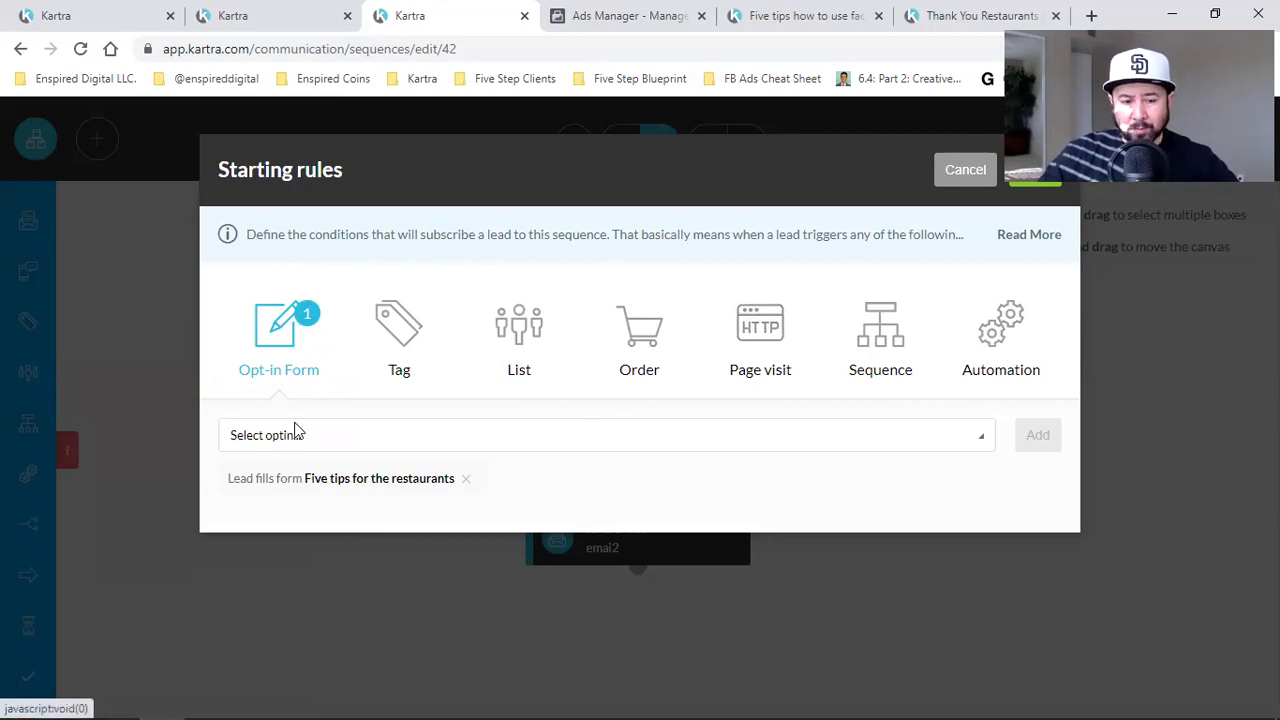
triple_click(269, 477)
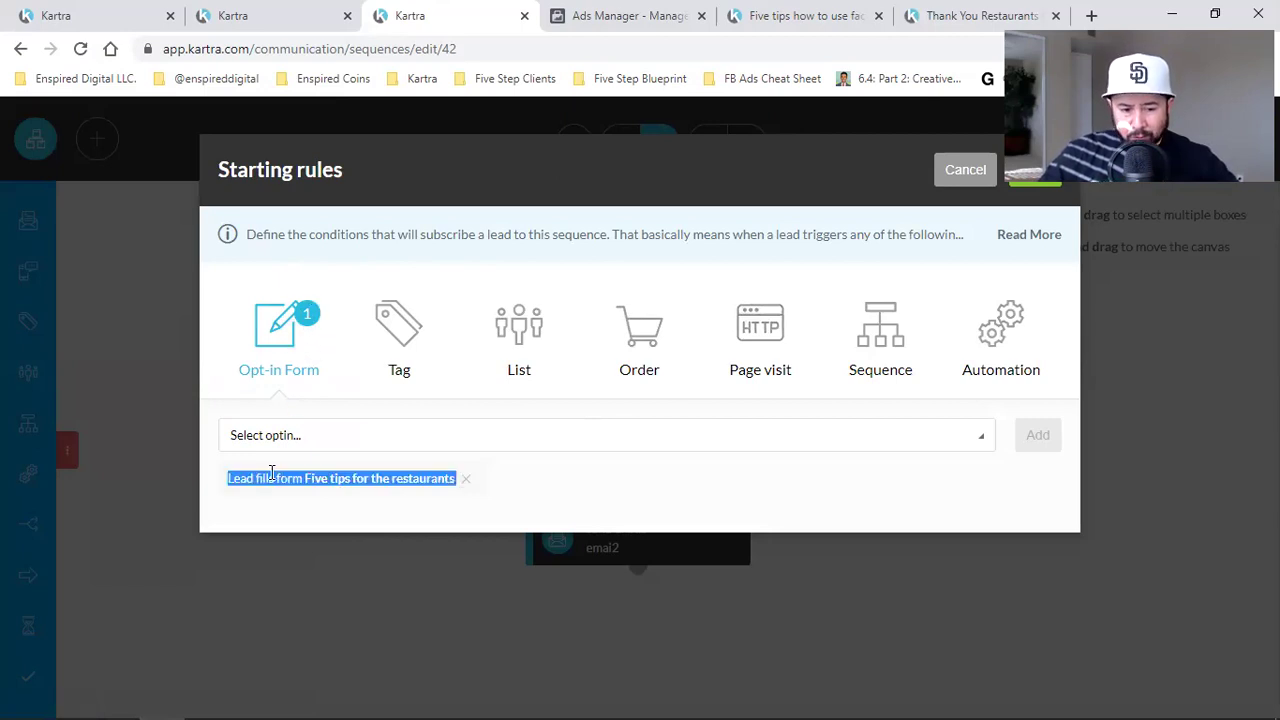
left_click(343, 500)
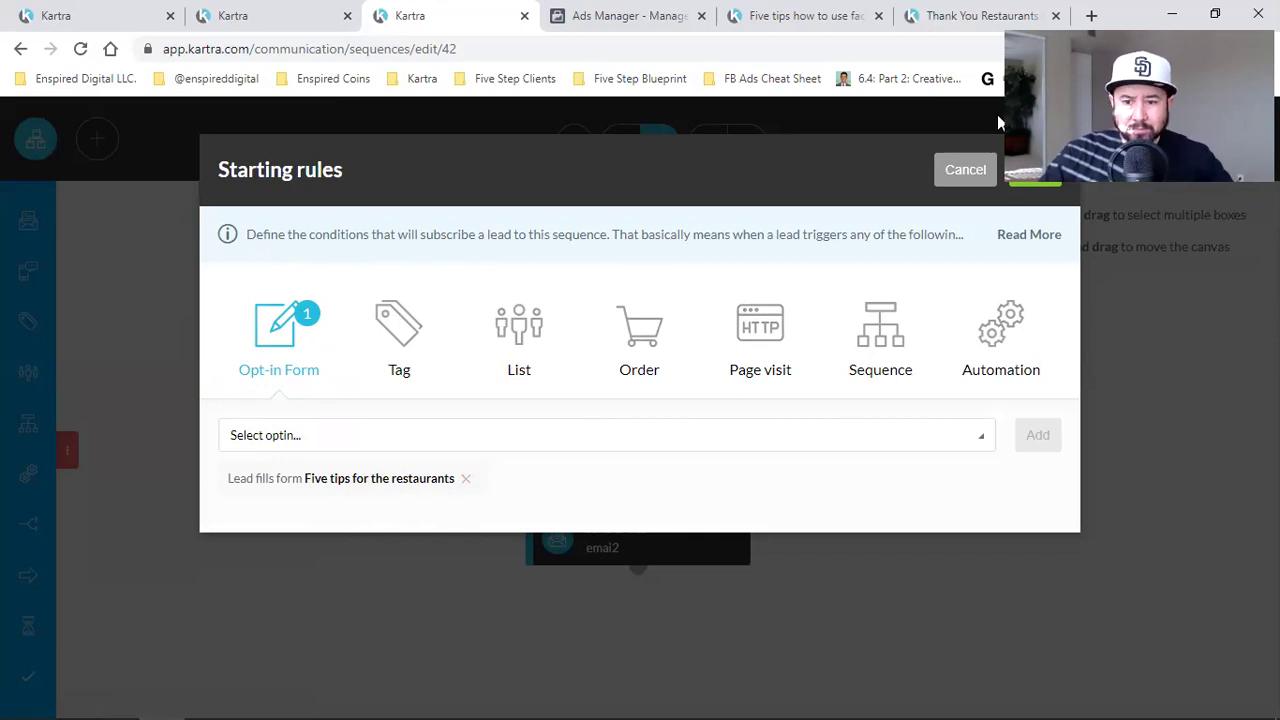
left_click(1038, 170)
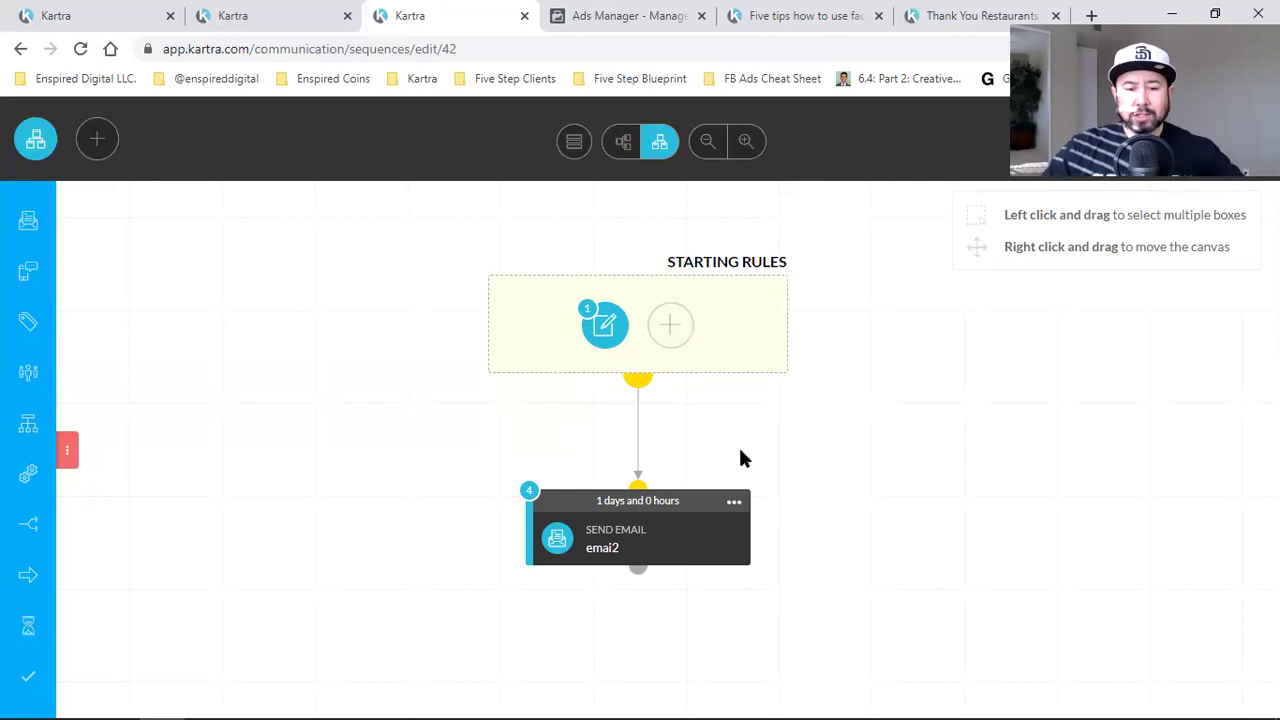
Check the available options for the emai2 email, then finish and exit the sequence builder
left_click(734, 503)
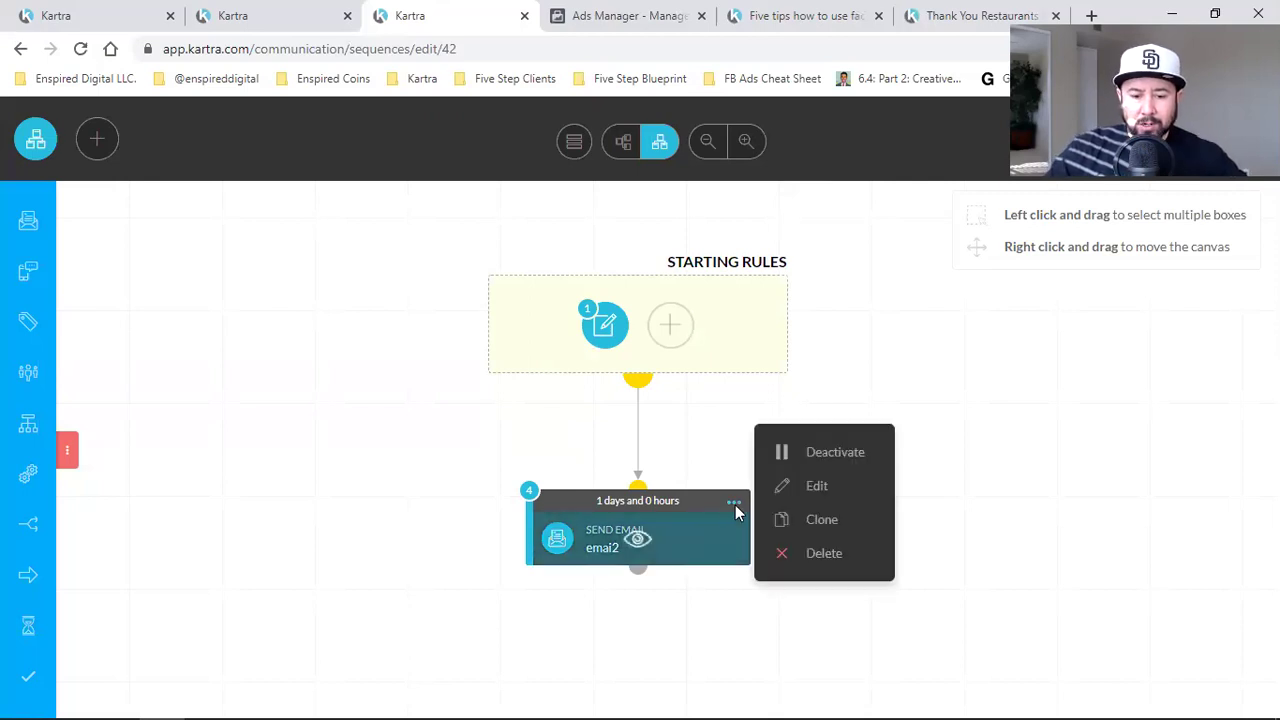
left_click(793, 452)
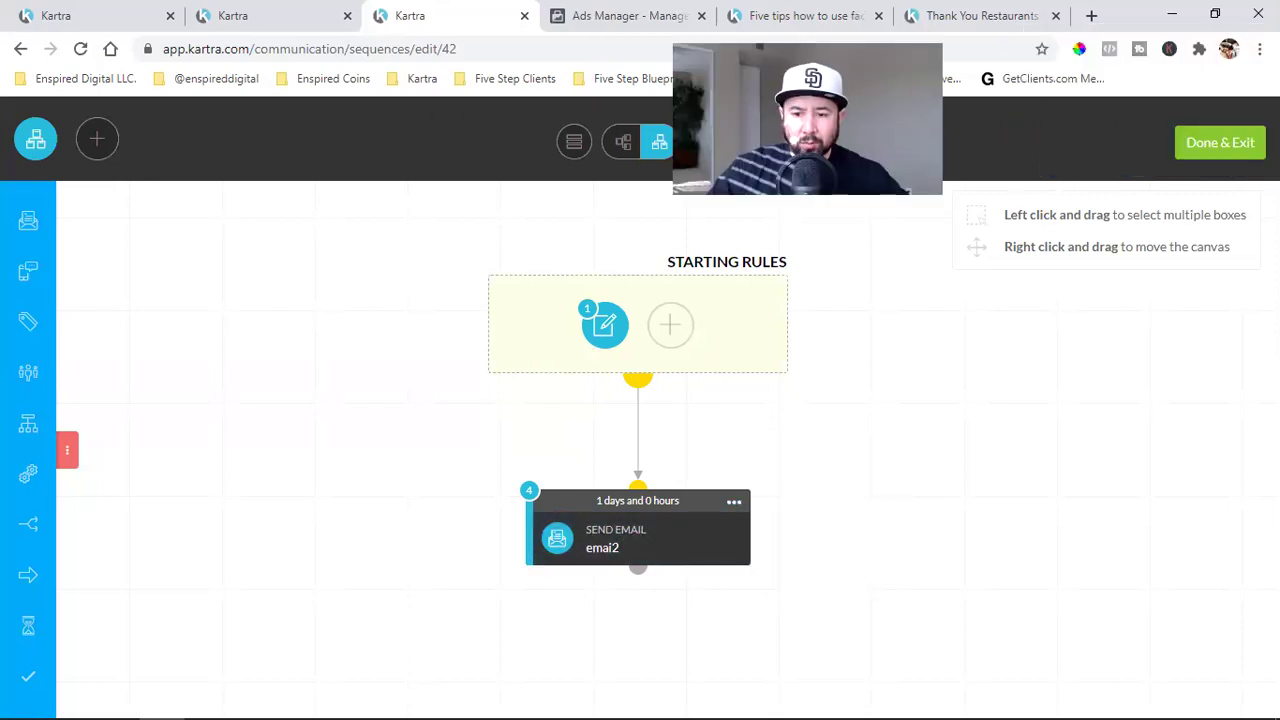
left_click(1198, 150)
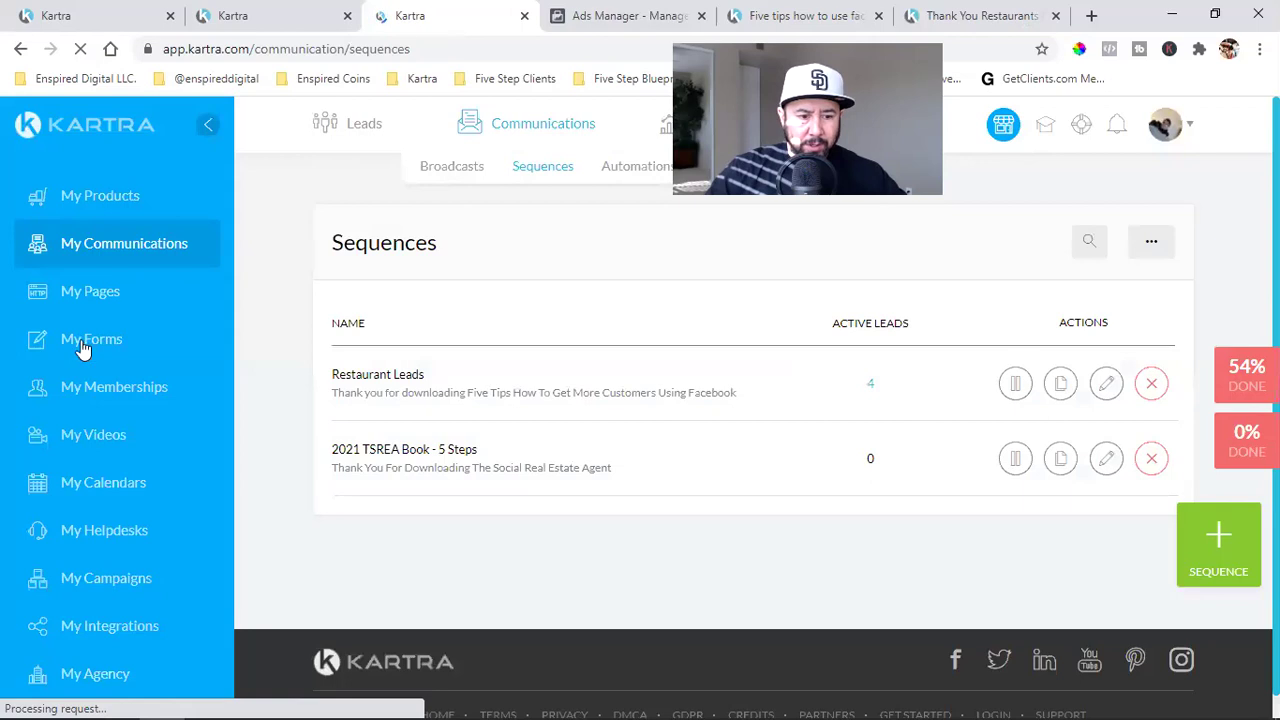
Go to the Forms overview and open the "Five tips for the restaurants" form for editing, keeping its name
right_click(87, 346)
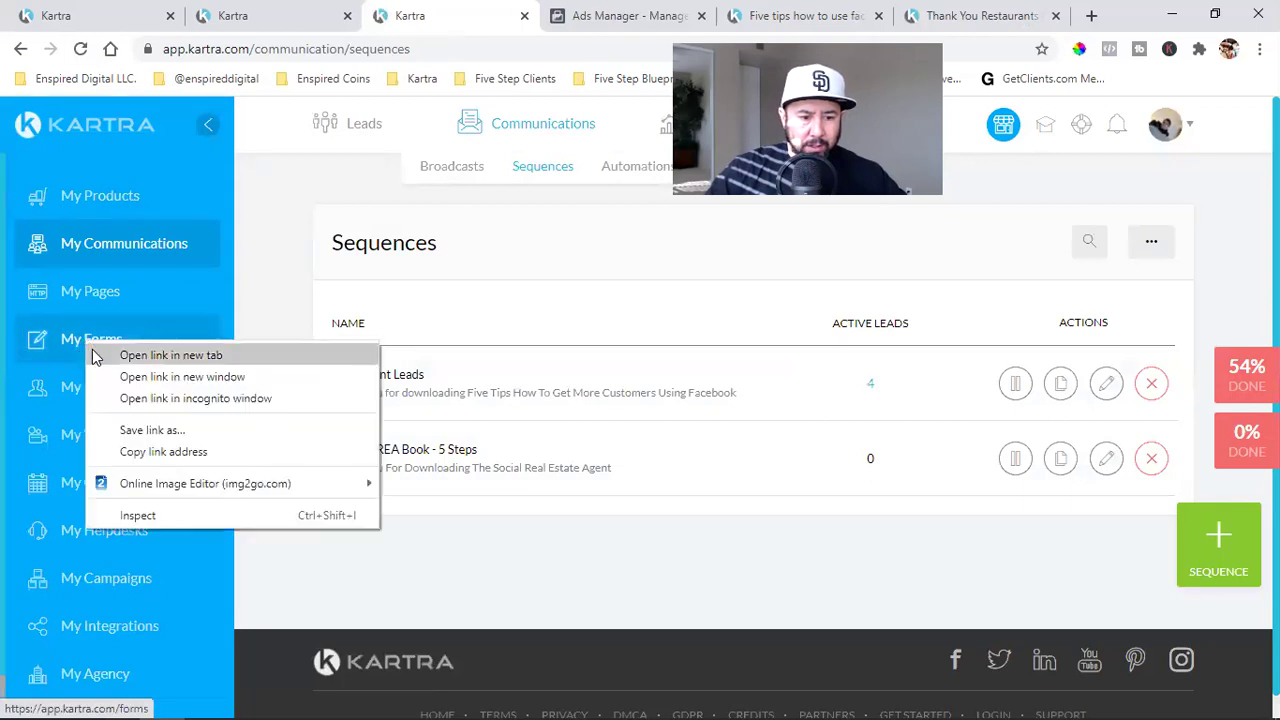
left_click(80, 352)
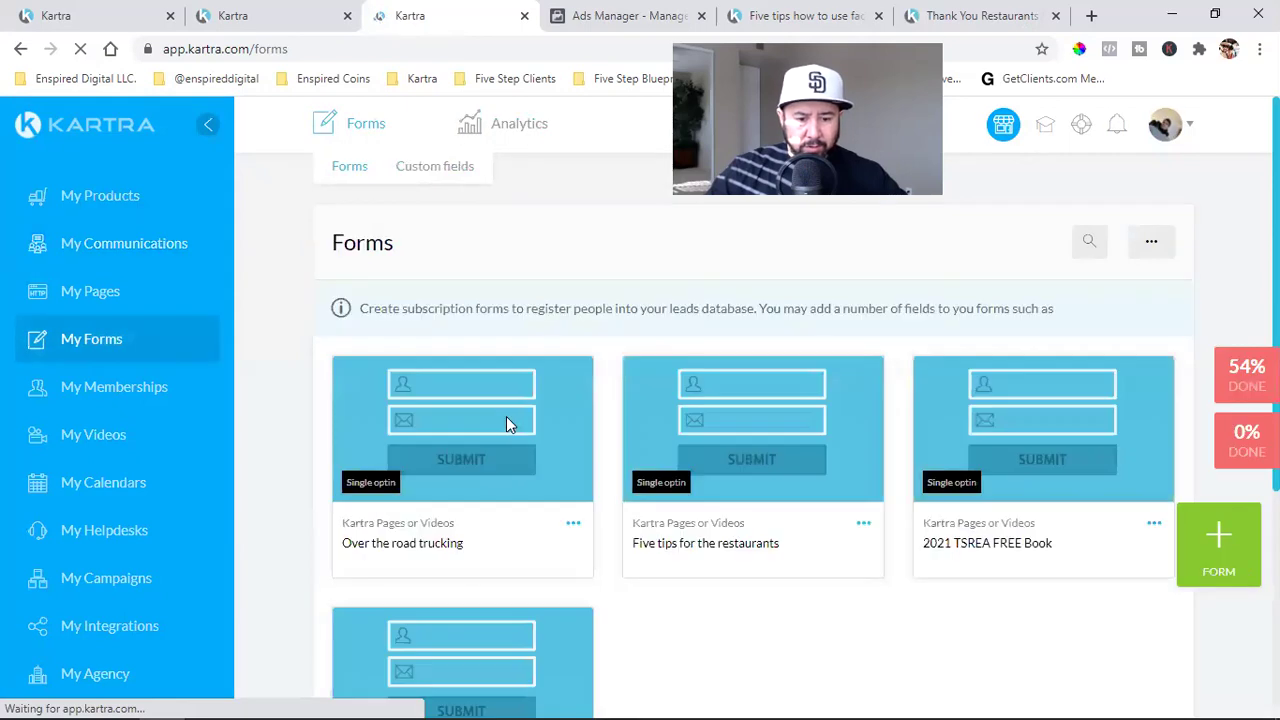
scroll(506, 416, "down", 1)
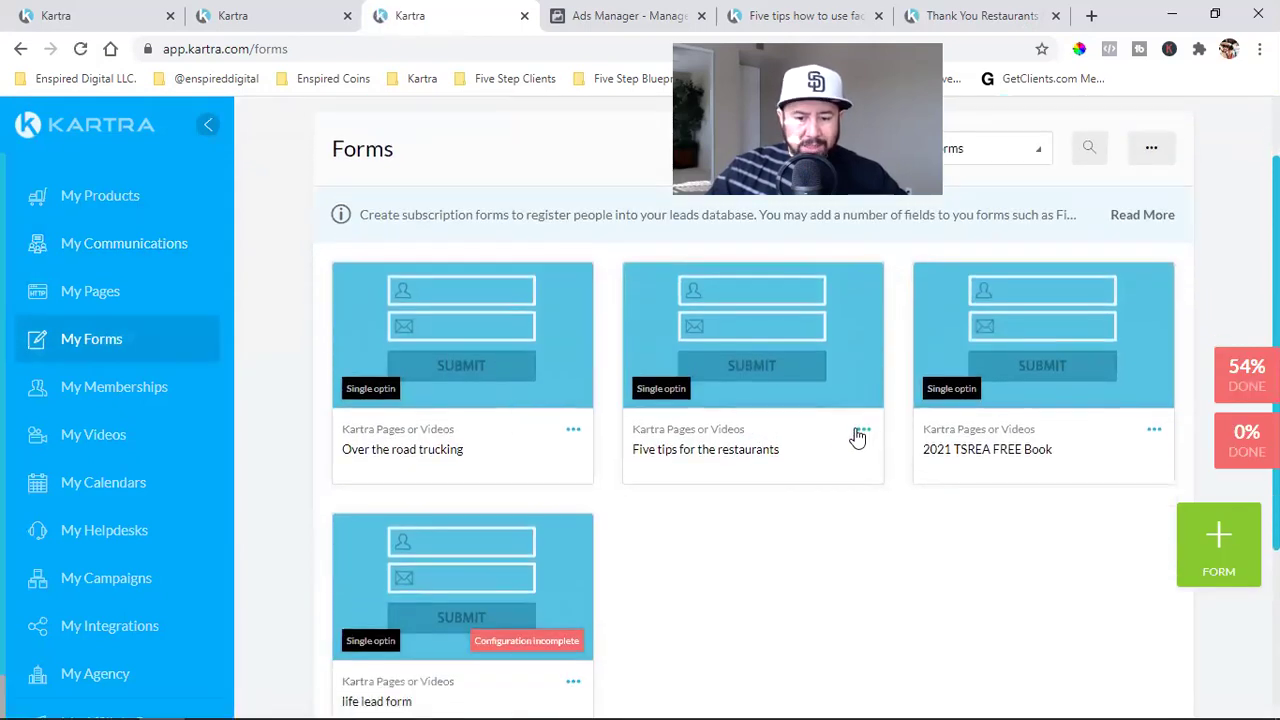
left_click(860, 432)
left_click(956, 428)
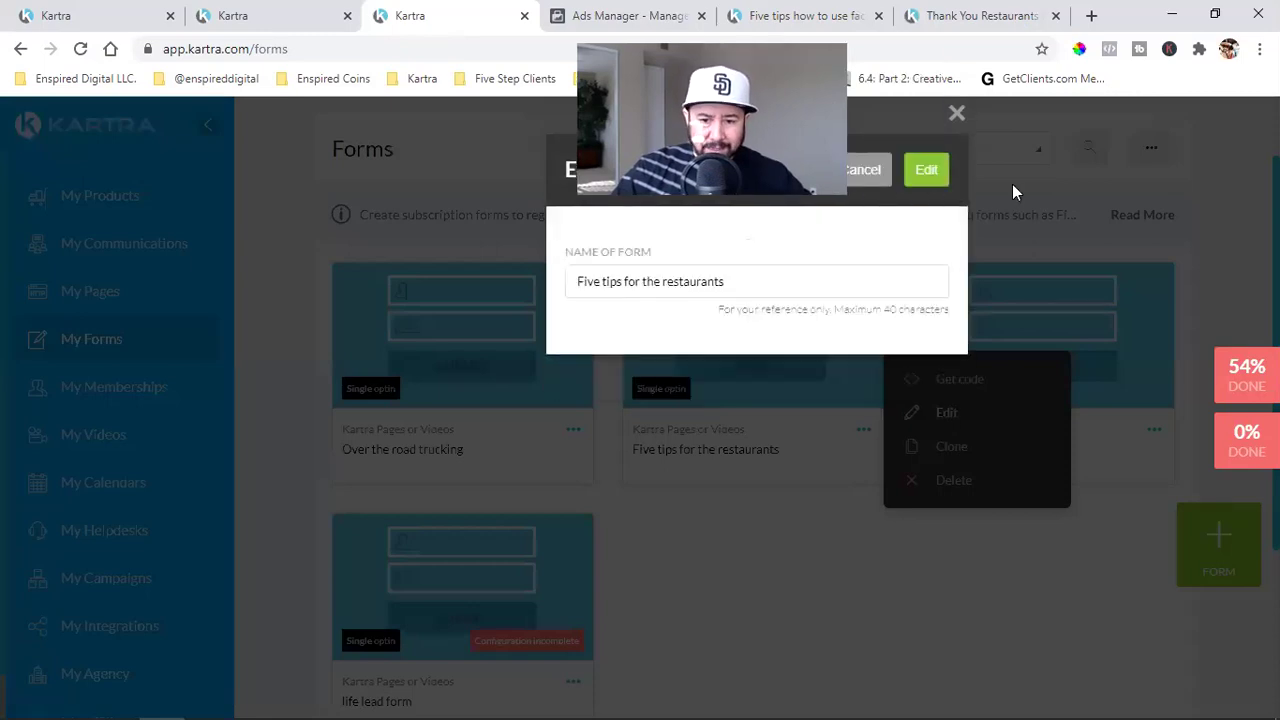
left_click(925, 169)
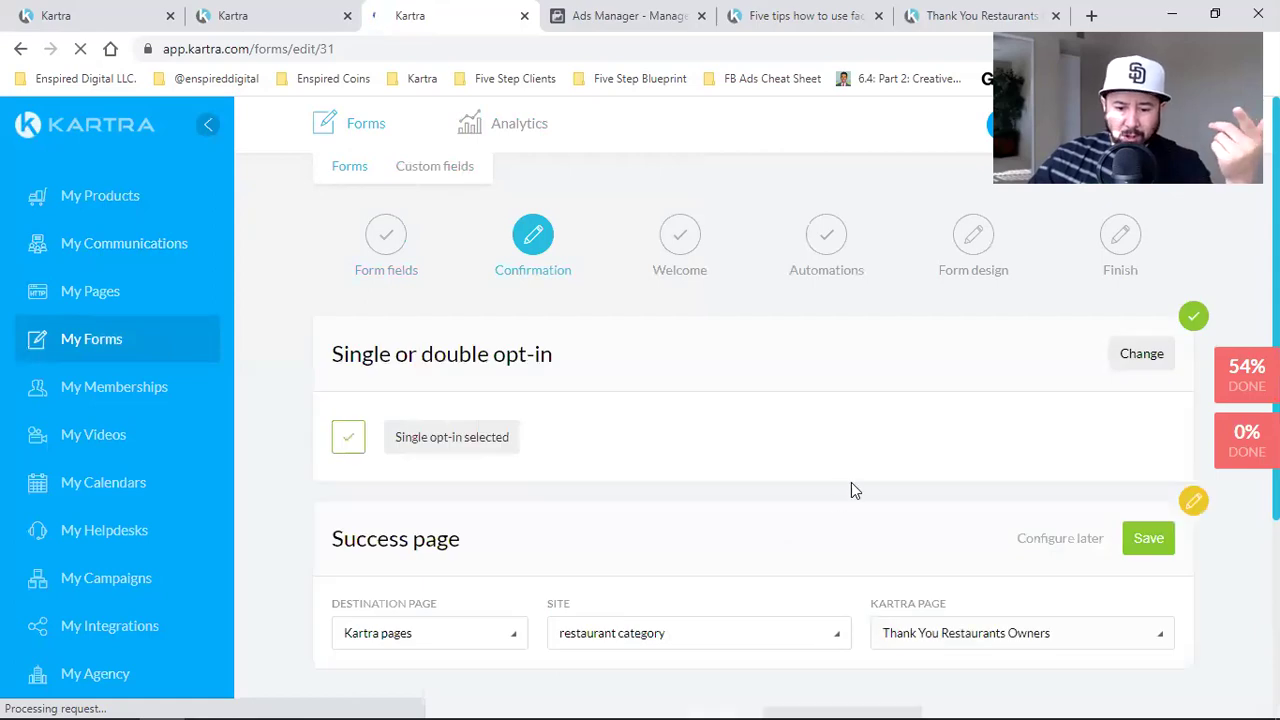
Save the form's success page as the Kartra page "Thank You Restaurants Owners" and continue to the Welcome stage
scroll(586, 506, "down", 2)
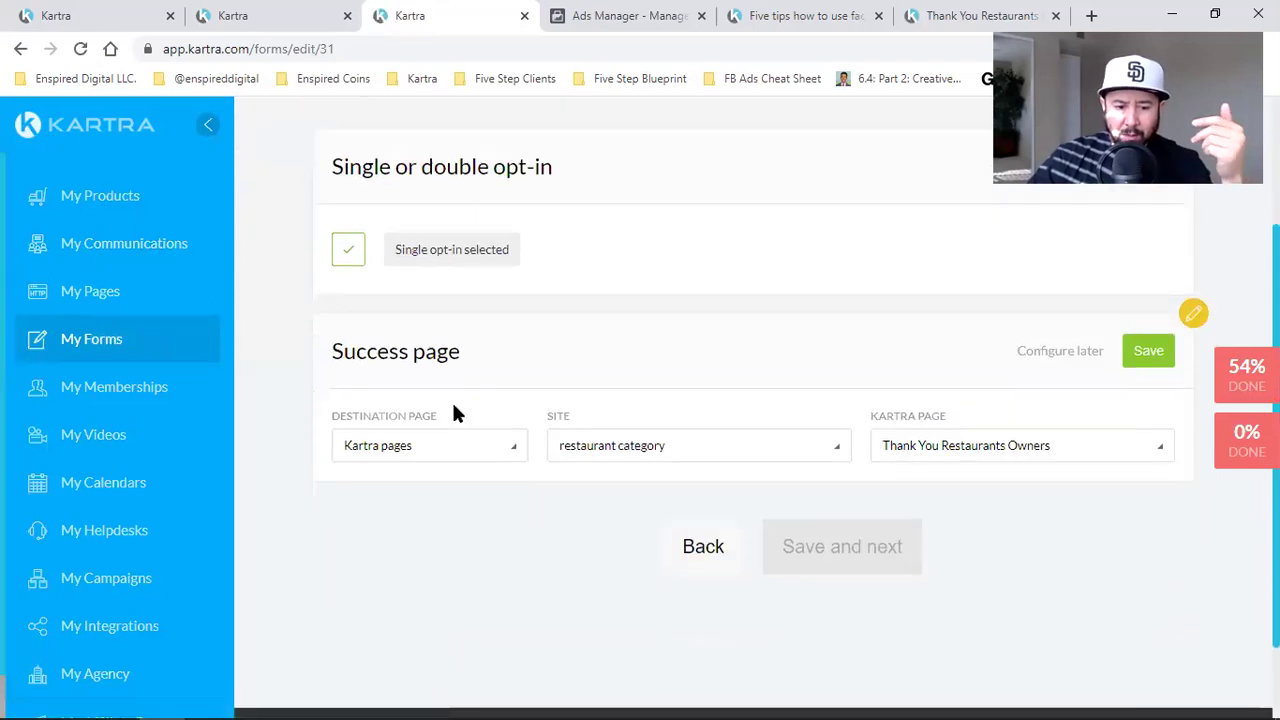
left_click(1136, 362)
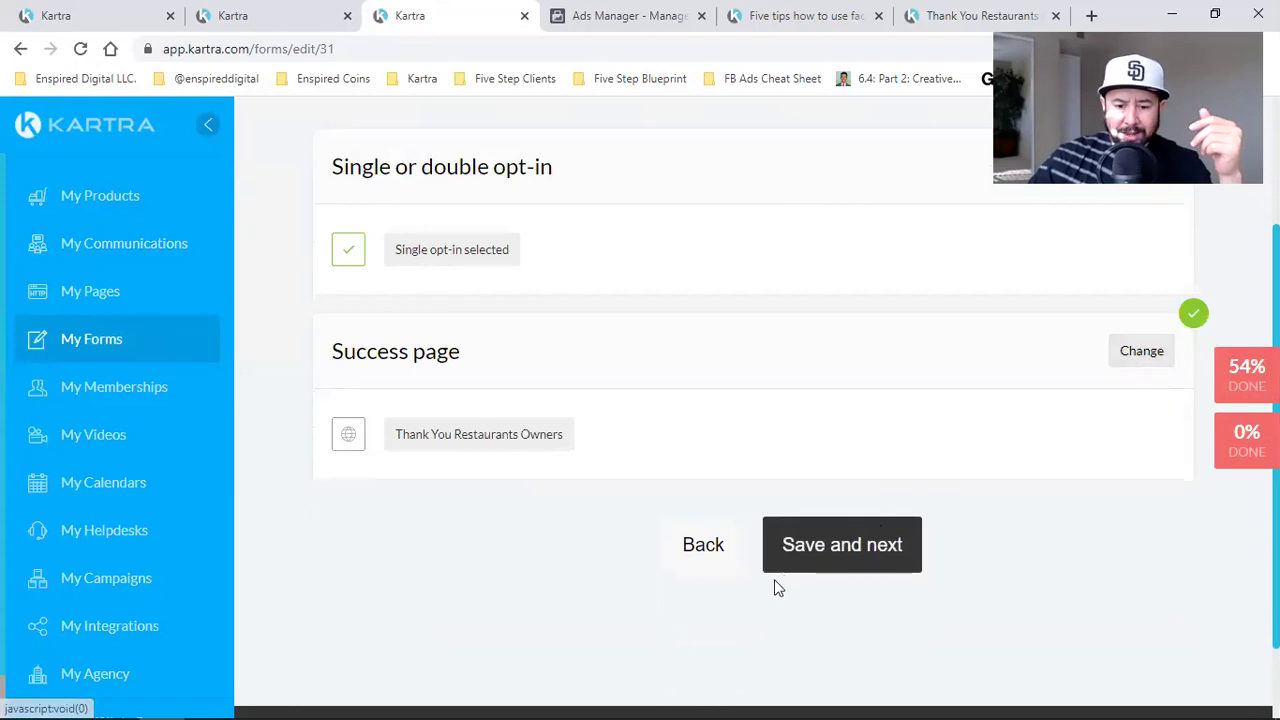
left_click(831, 564)
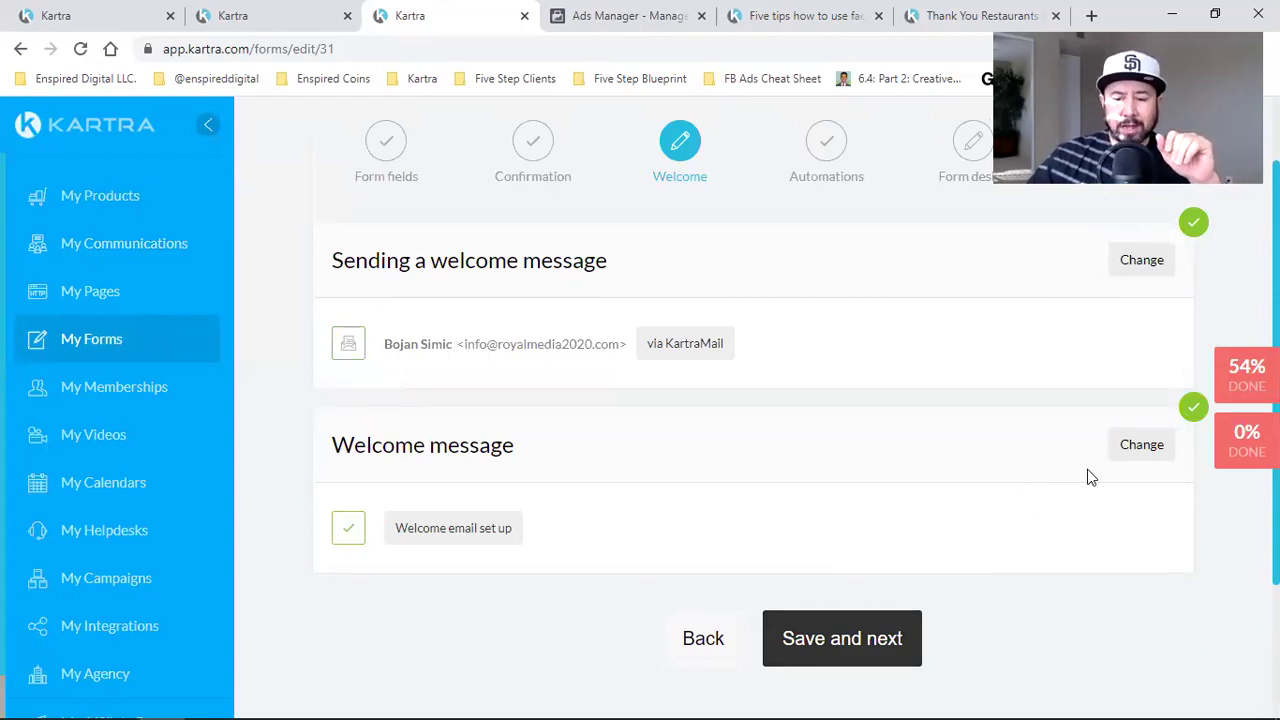
Change the welcome message subject to "Five Tips On How To Use Facebook To Get More Customers" and review the email body
left_click(1144, 444)
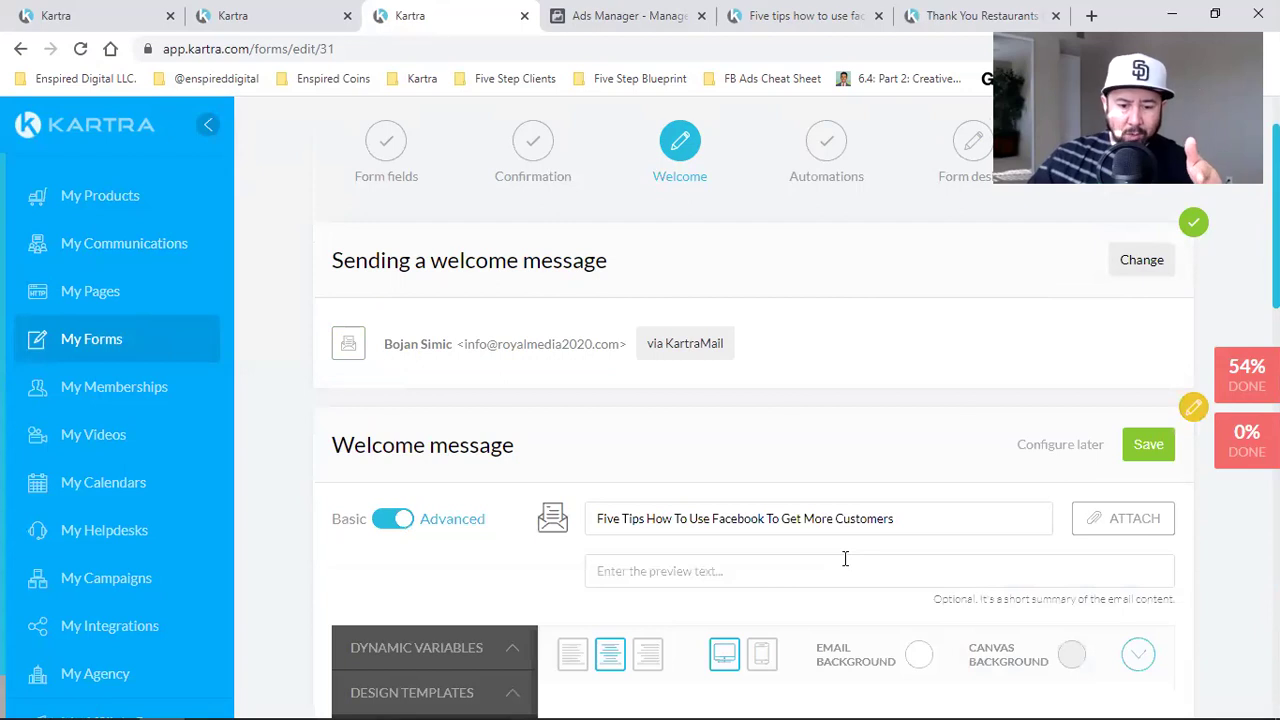
scroll(843, 558, "down", 2)
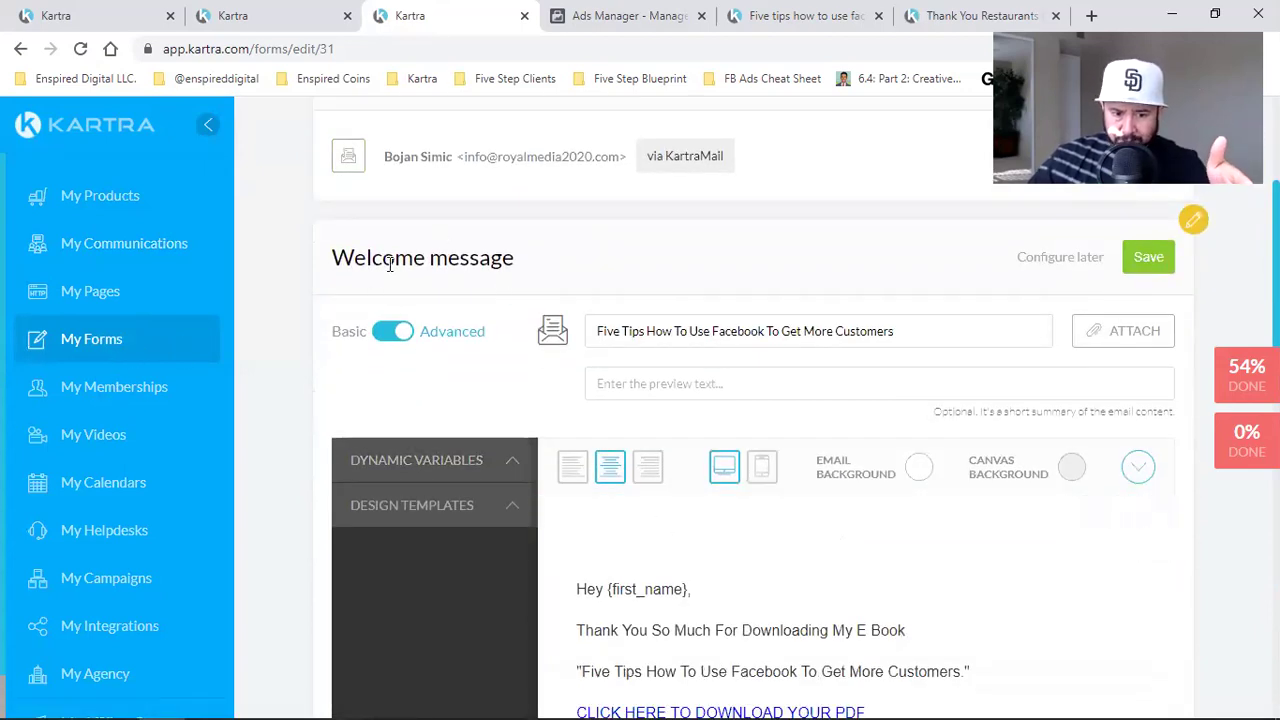
triple_click(390, 262)
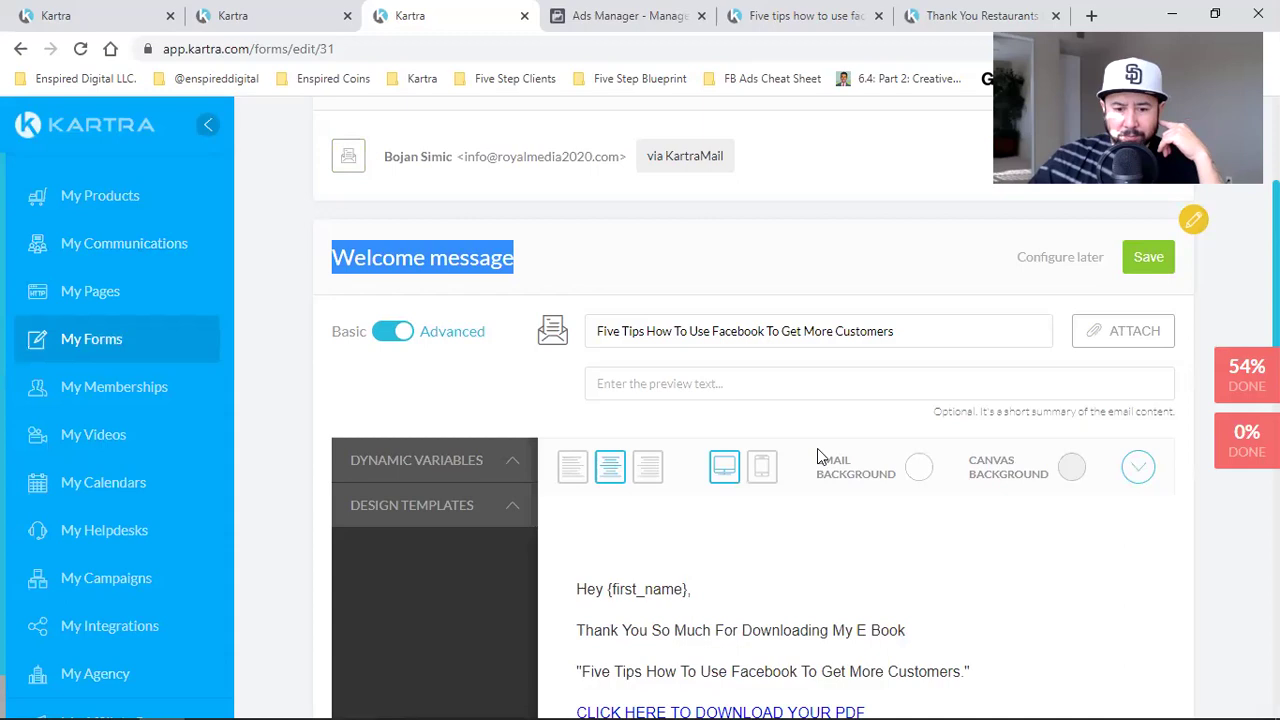
left_click(646, 330)
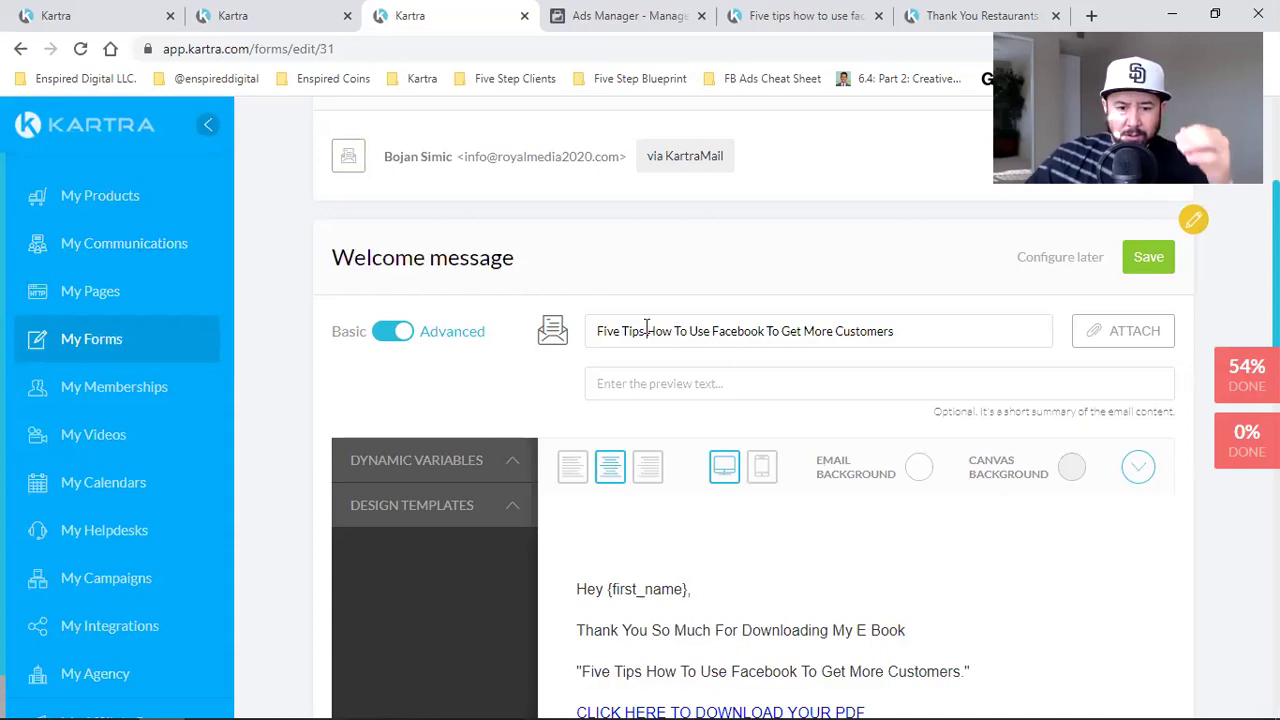
type("On")
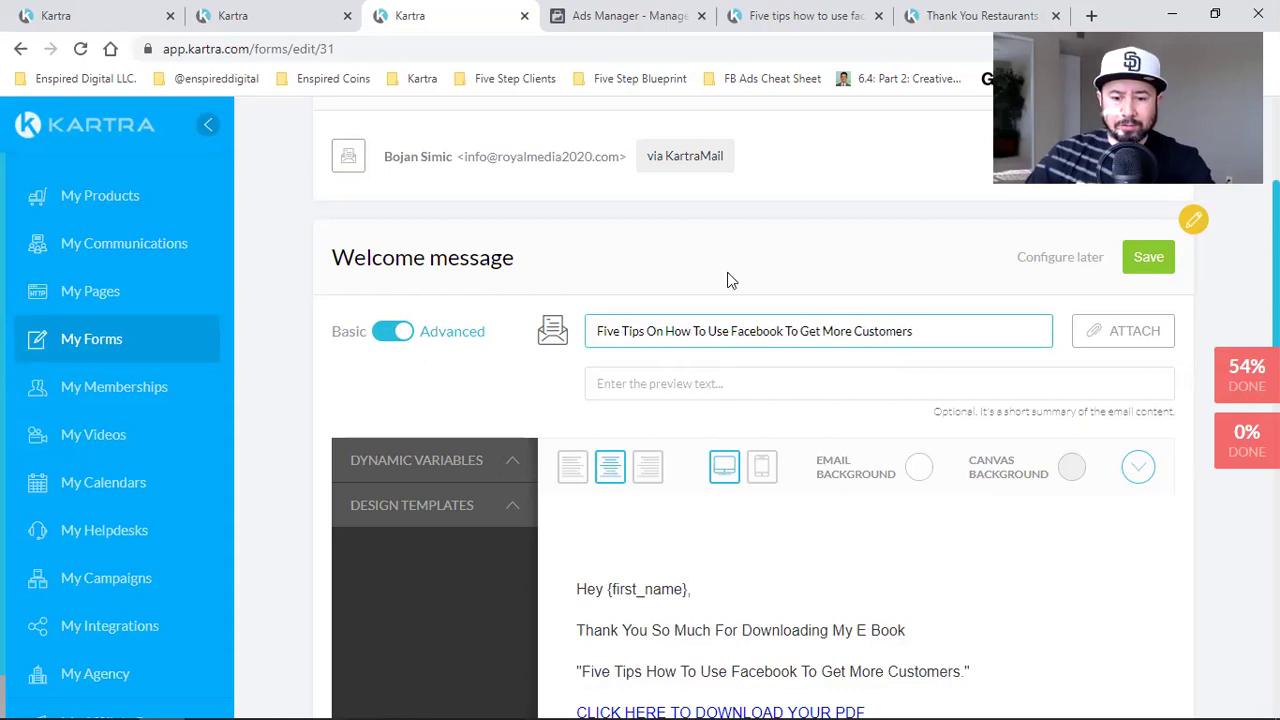
scroll(888, 516, "down", 2)
scroll(890, 516, "up", 1)
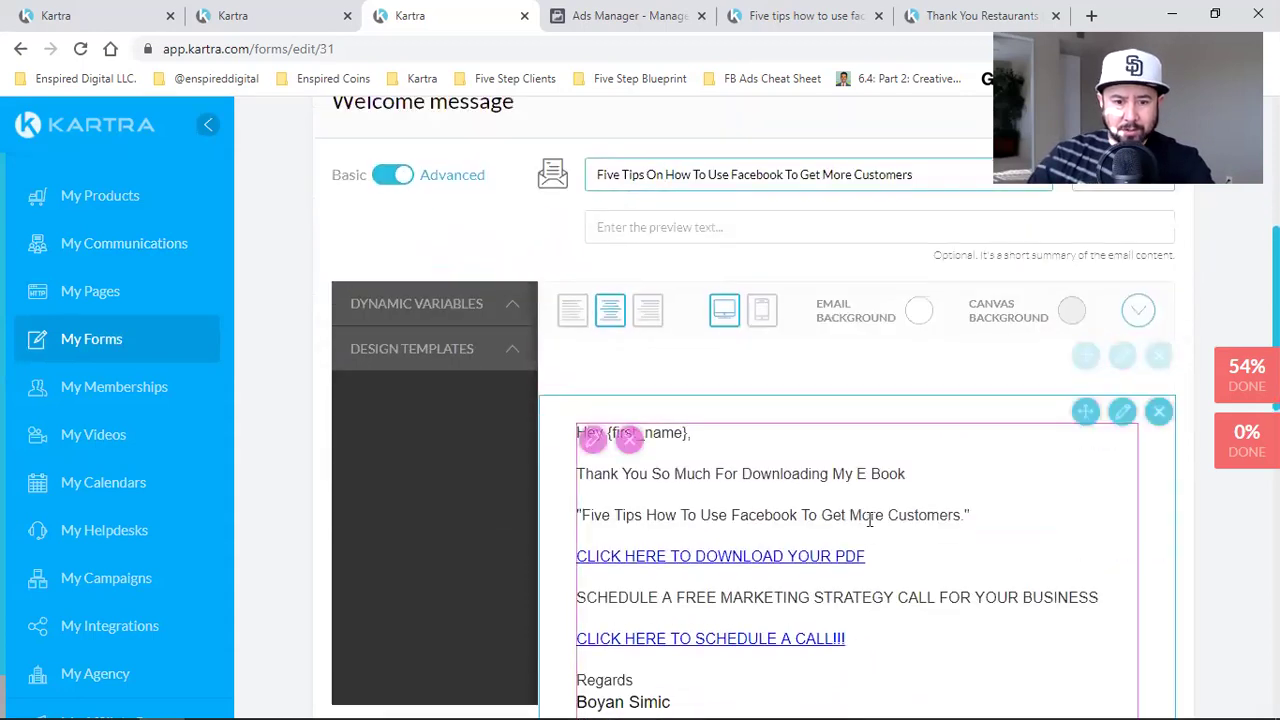
Cut the whole subject text "Five Tips On How To Use Facebook To Get More Customers" out of the welcome message's subject
scroll(811, 437, "down", 1)
scroll(811, 437, "down", 2)
scroll(817, 491, "up", 3)
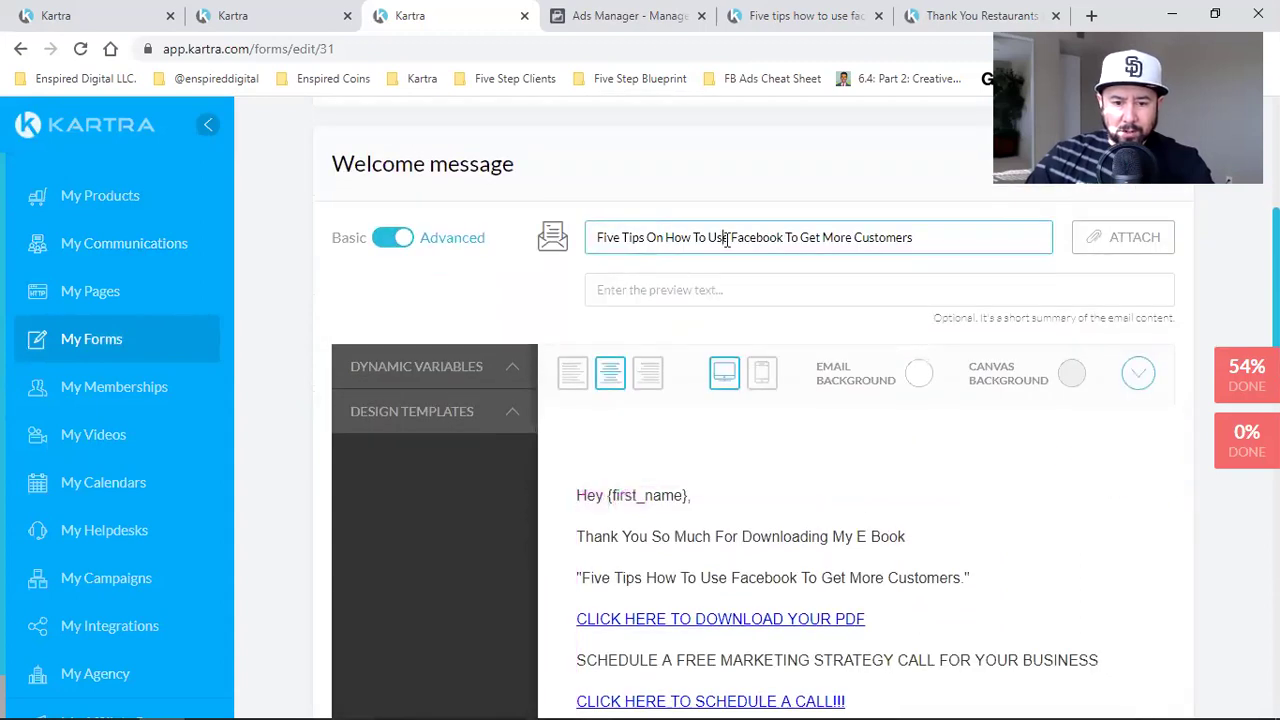
triple_click(726, 237)
key("ctrl+c")
right_click(728, 241)
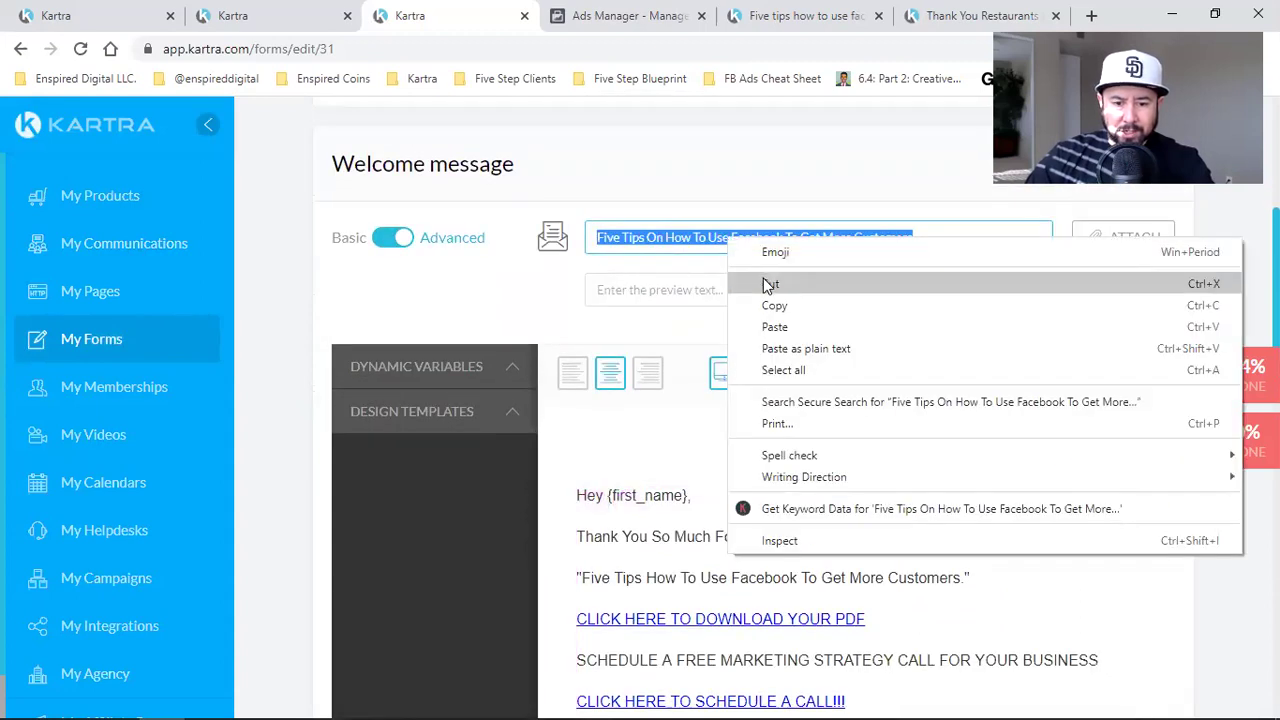
left_click(769, 285)
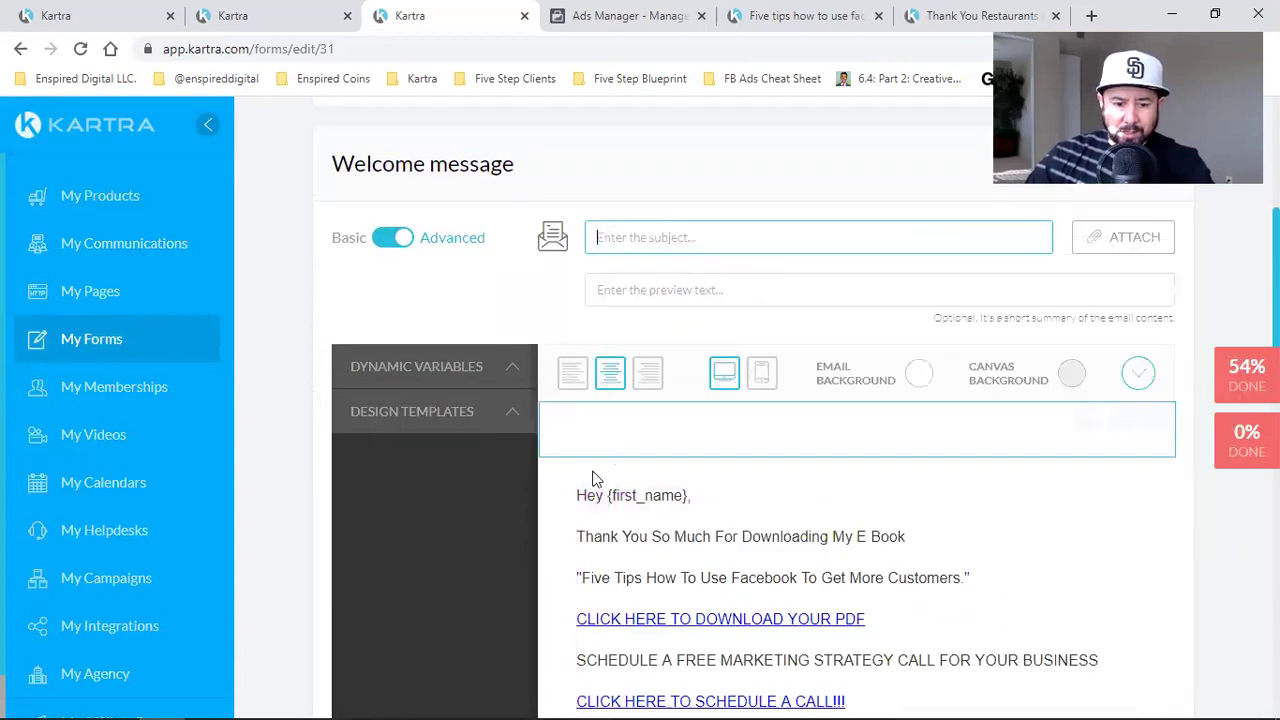
Paste the cut subject text into the email body as its own line above "Thank You So Much For Downloading My E Book"
left_click(577, 541)
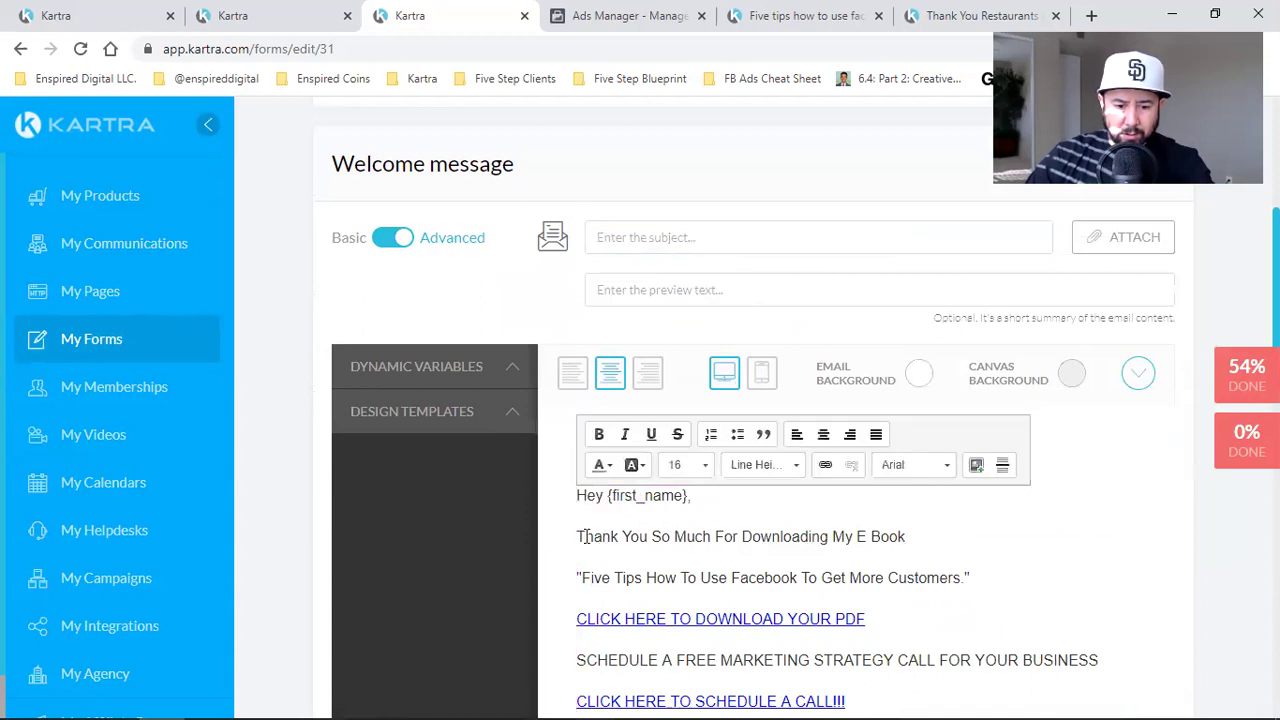
left_click(578, 536)
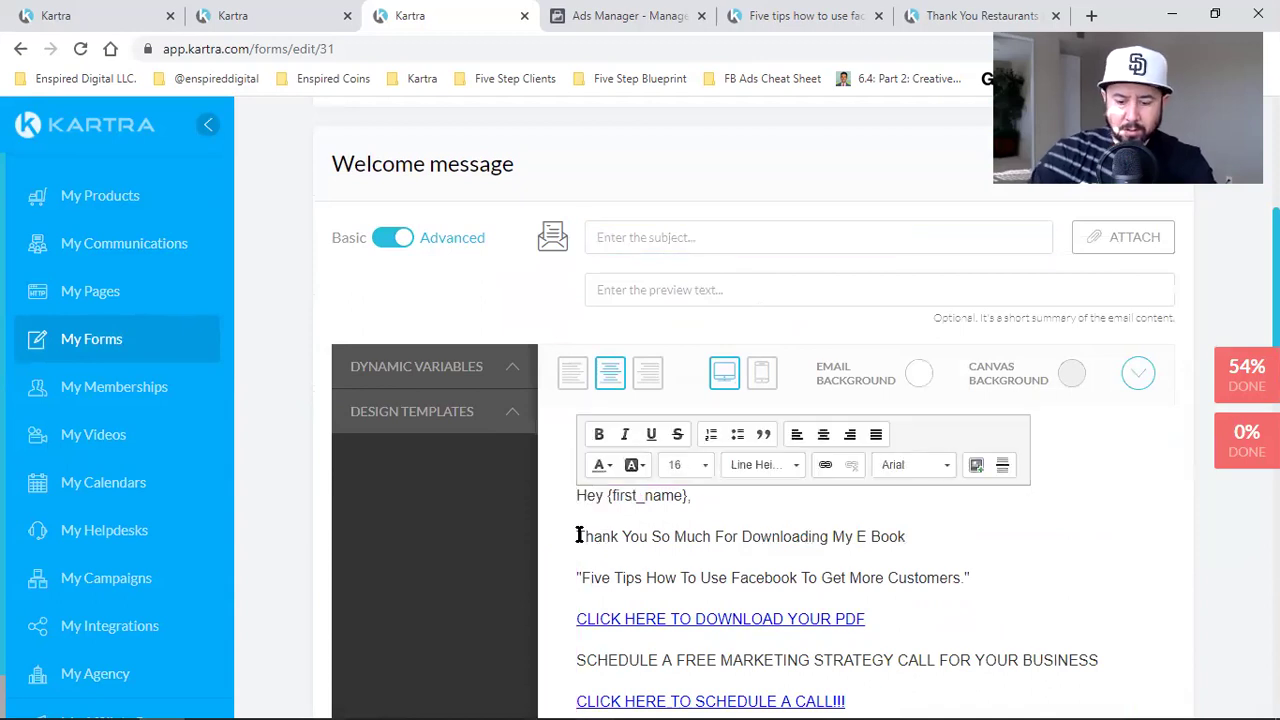
key("Return")
key("Return")
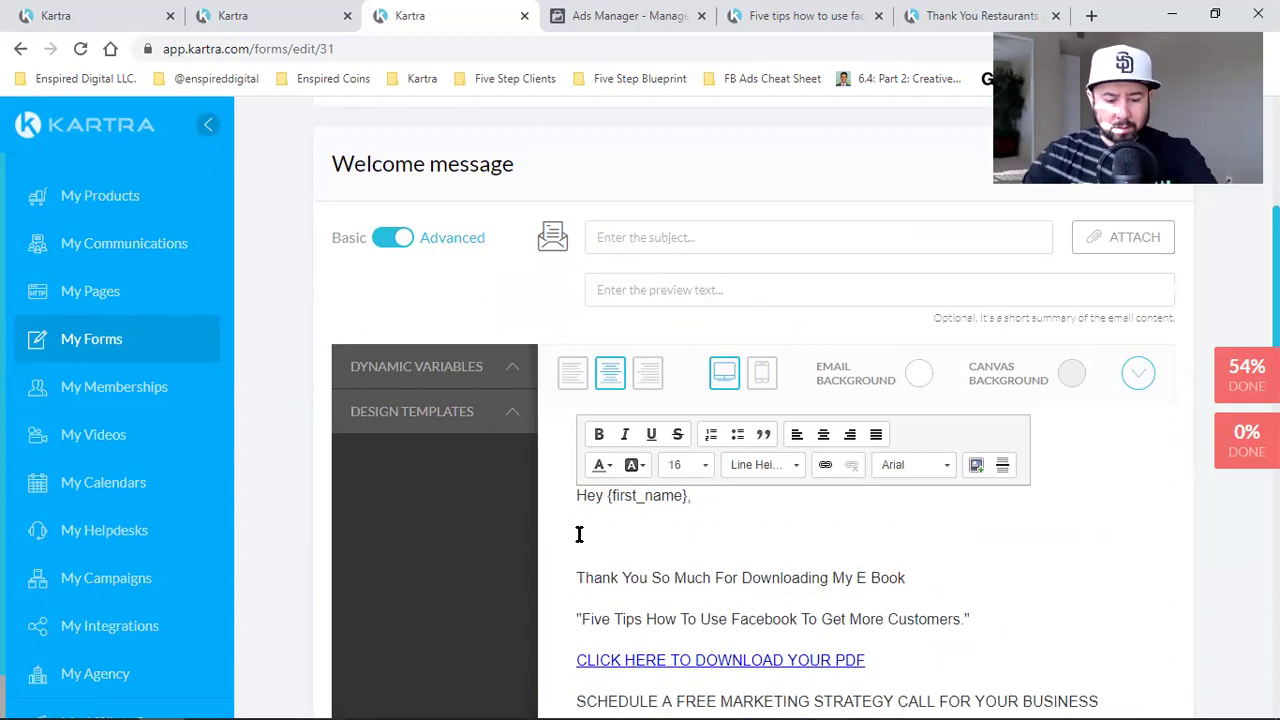
key("Up")
key("ctrl+v")
key("Return")
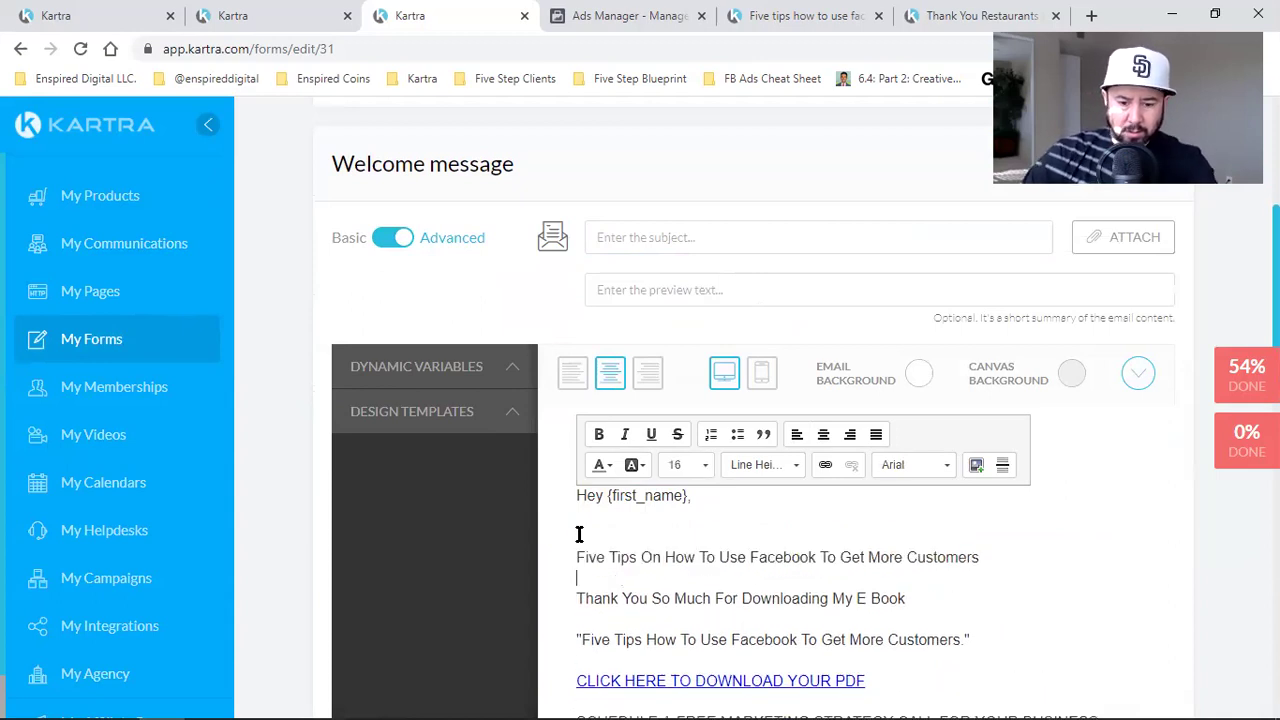
Format the pasted "Five Tips On How To Use Facebook To Get More Customers" line as a bold, centered heading at size 20
triple_click(659, 549)
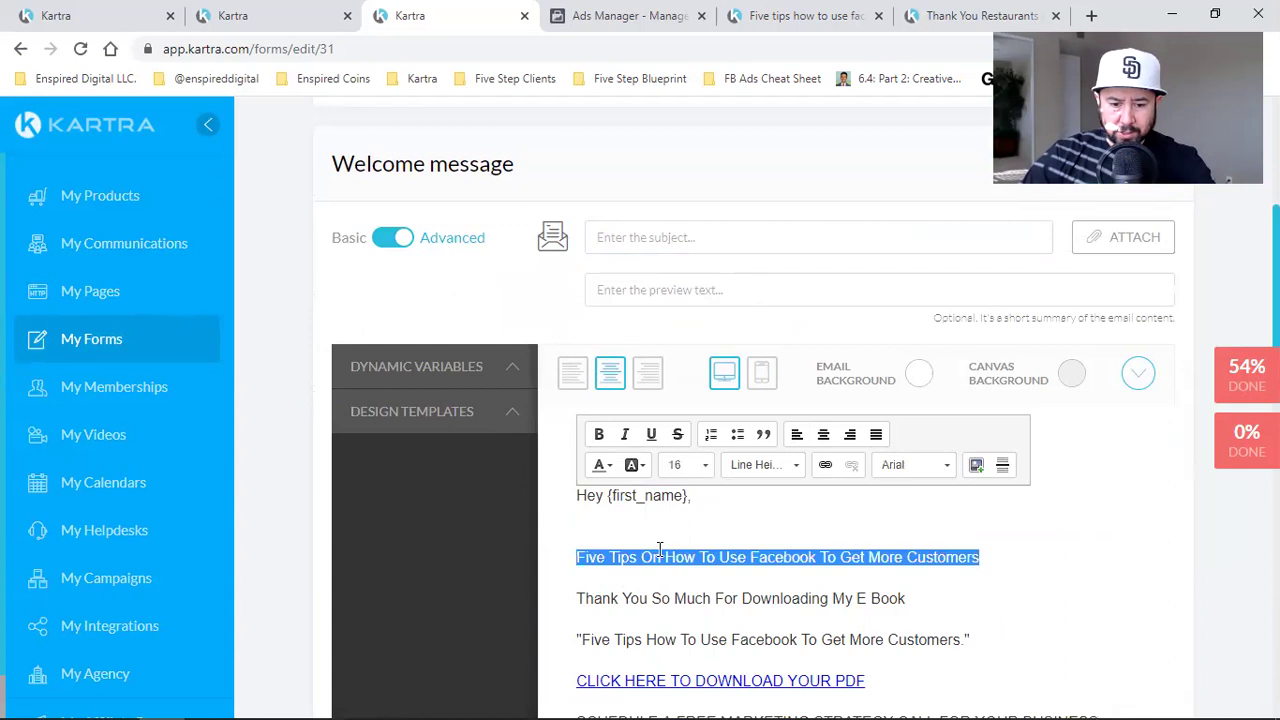
left_click(598, 436)
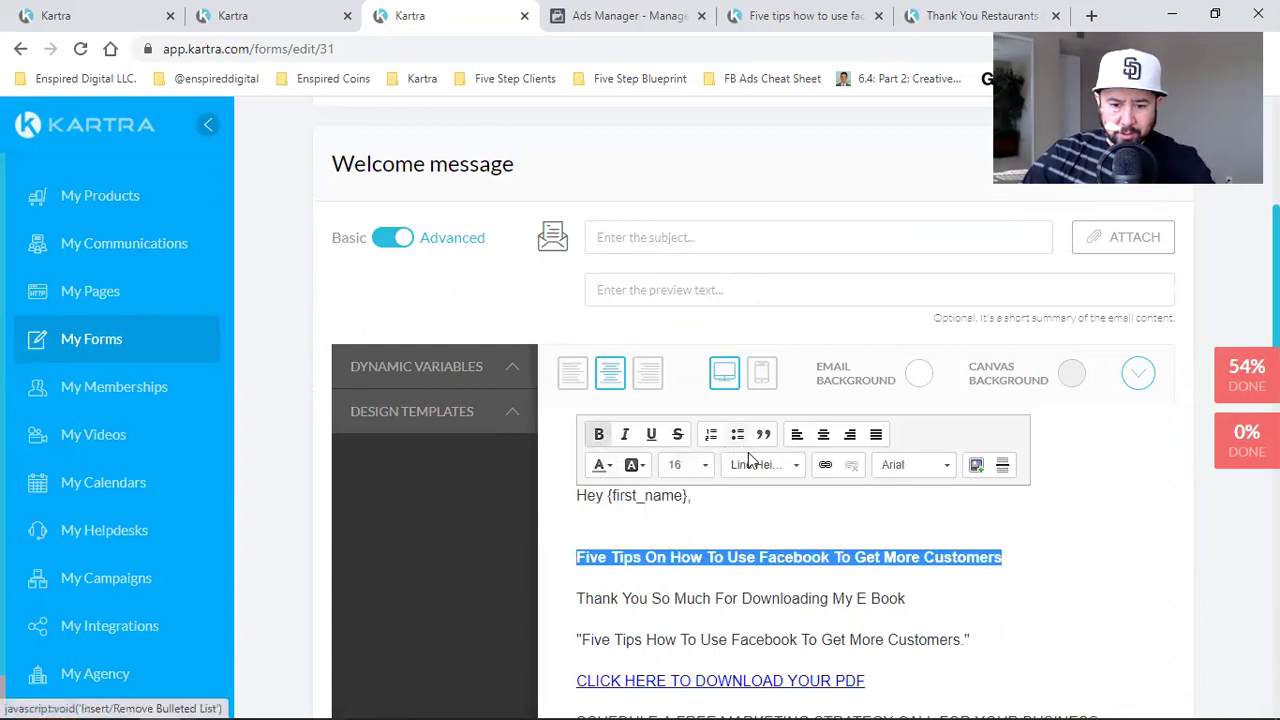
left_click(821, 440)
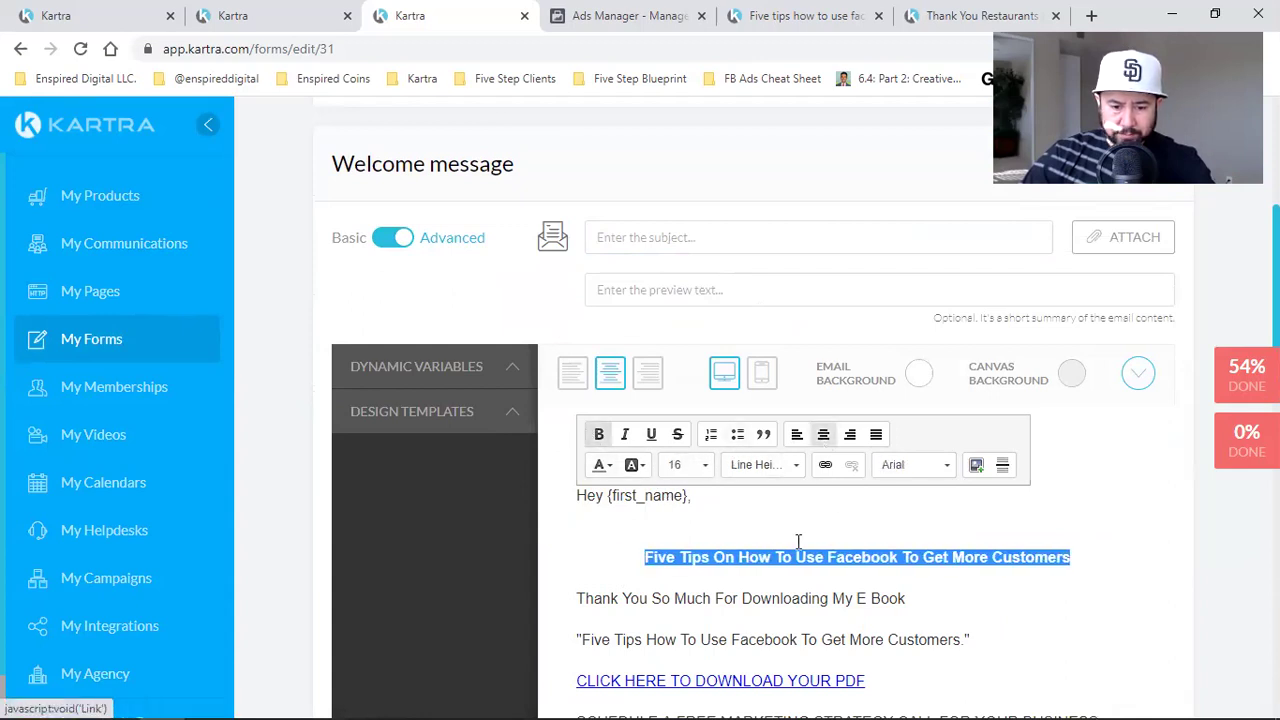
left_click(679, 466)
scroll(705, 608, "down", 3)
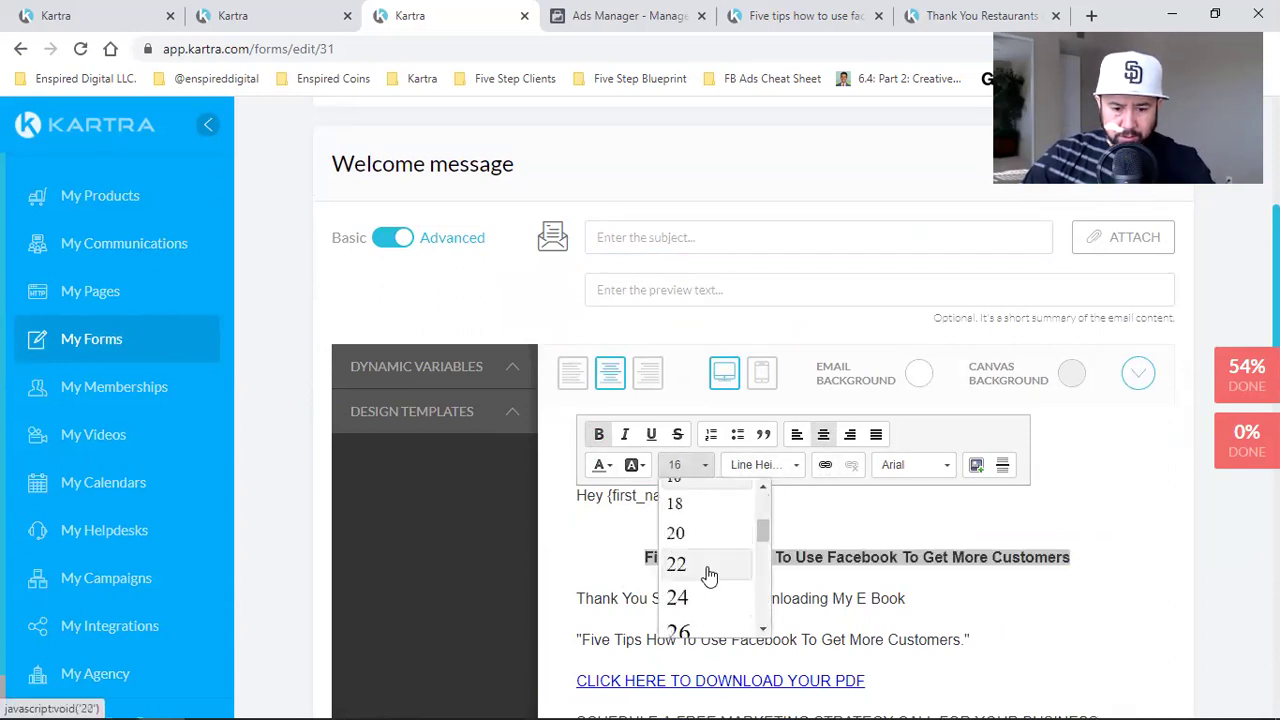
left_click(700, 543)
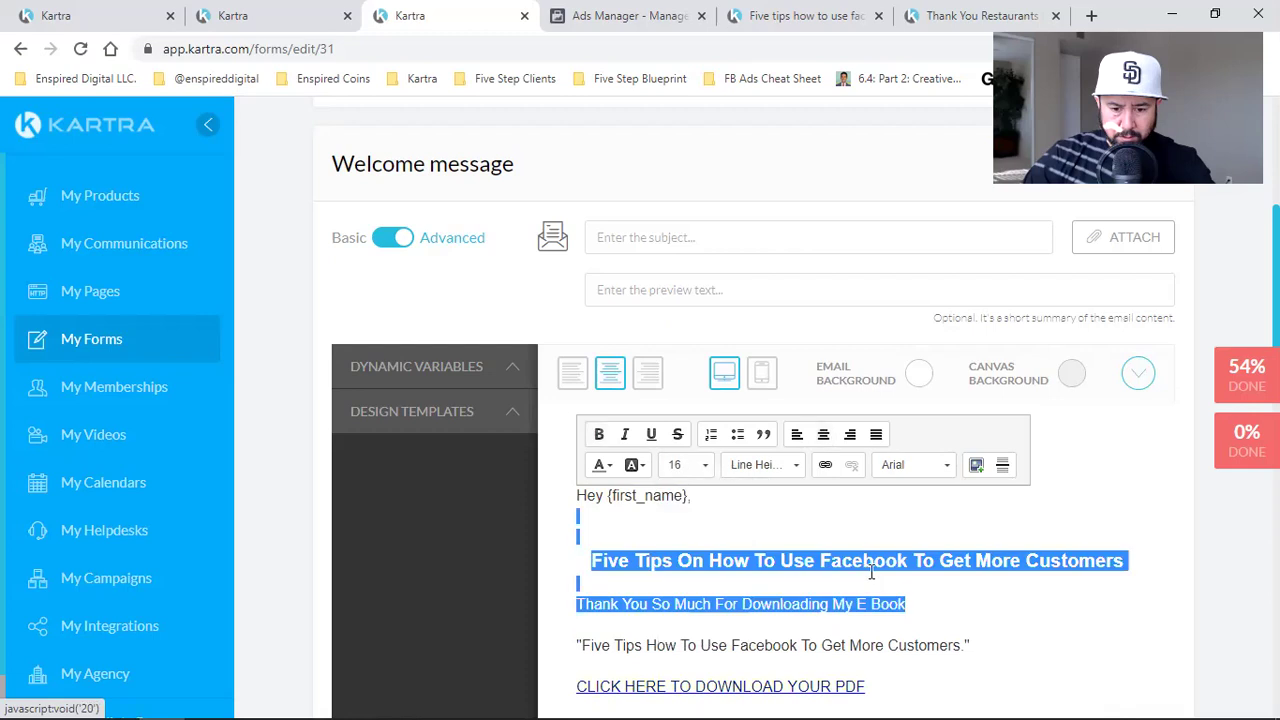
left_click(871, 562)
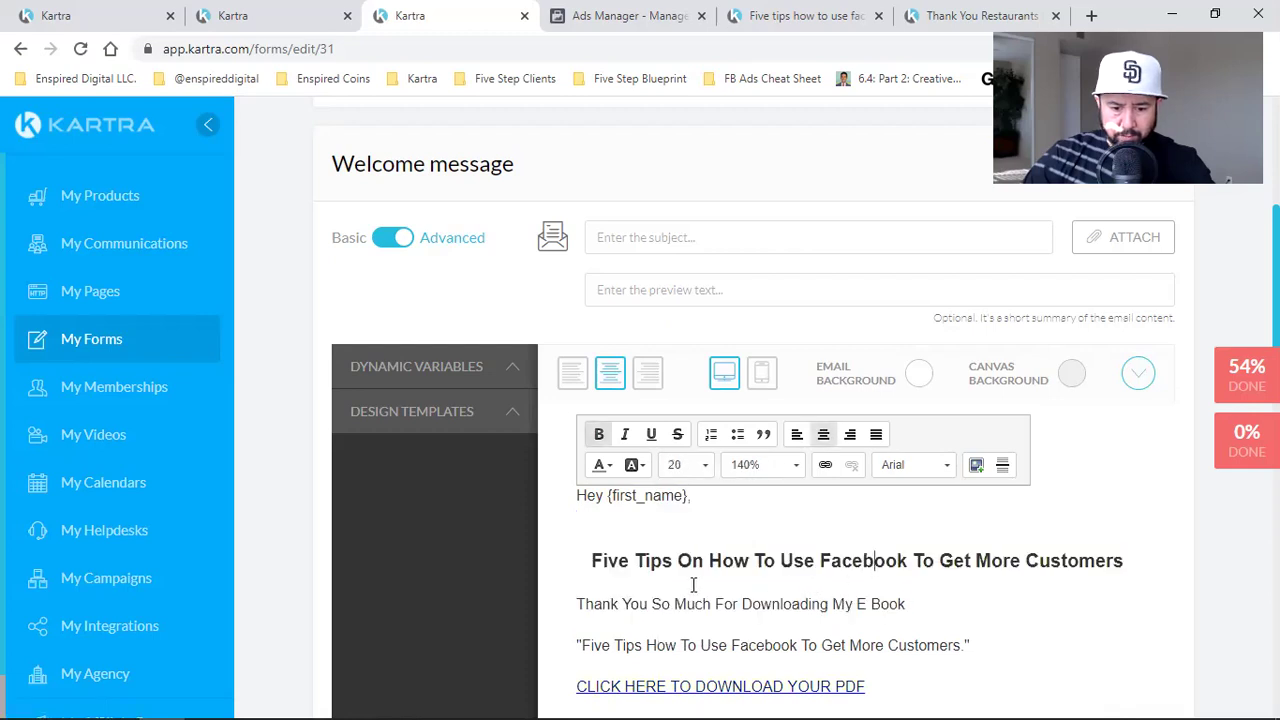
scroll(689, 583, "down", 1)
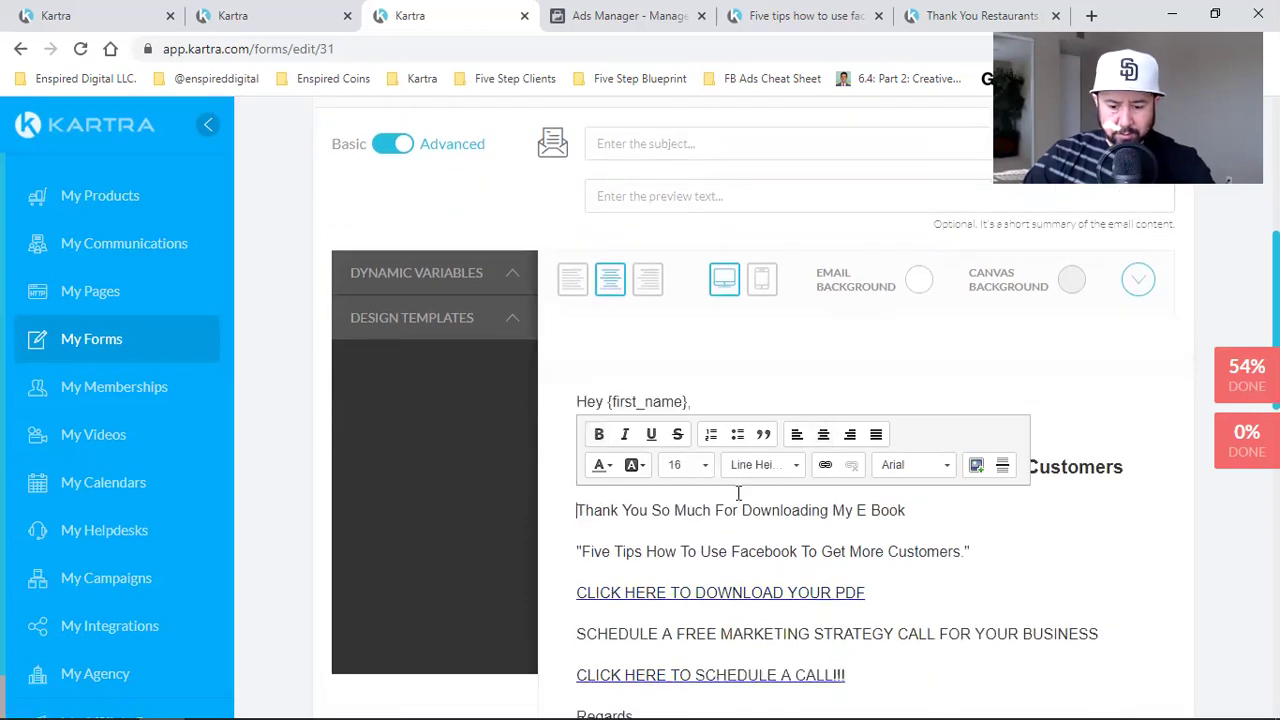
scroll(839, 526, "up", 1)
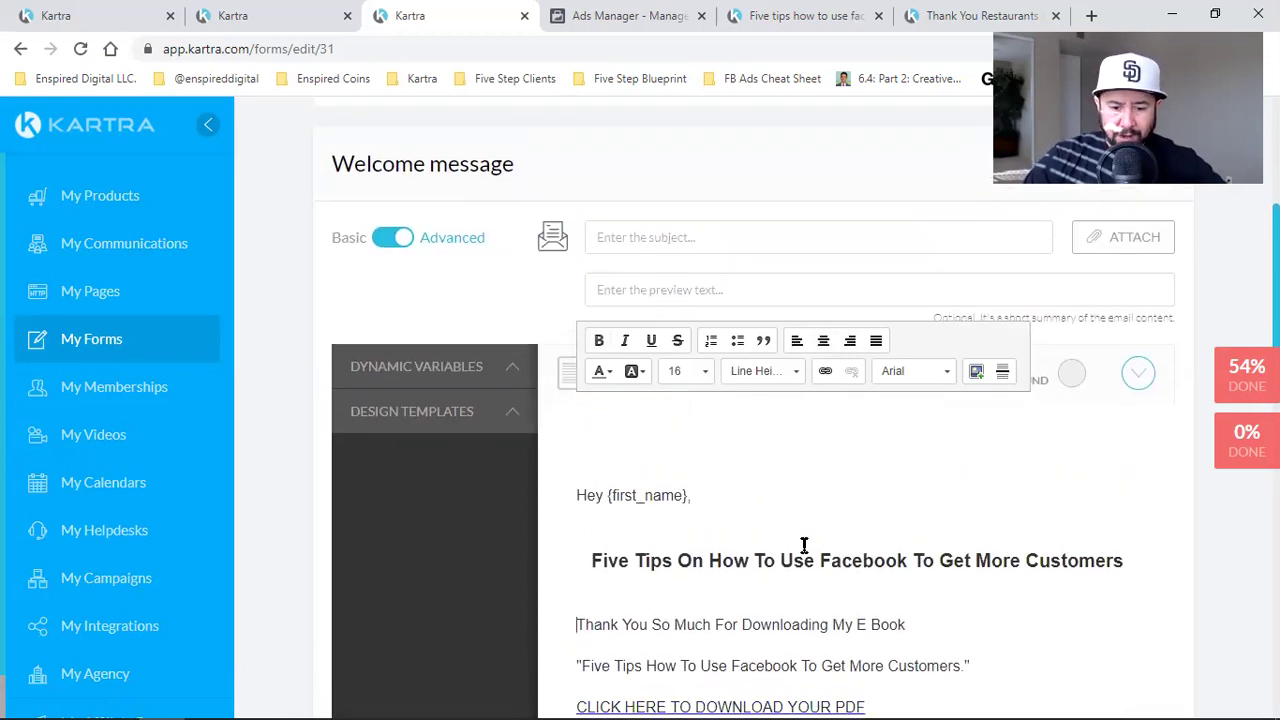
Expand the dynamic variables and copy the {first_name} variable for the subject
left_click(437, 386)
left_click(376, 432)
right_click(376, 432)
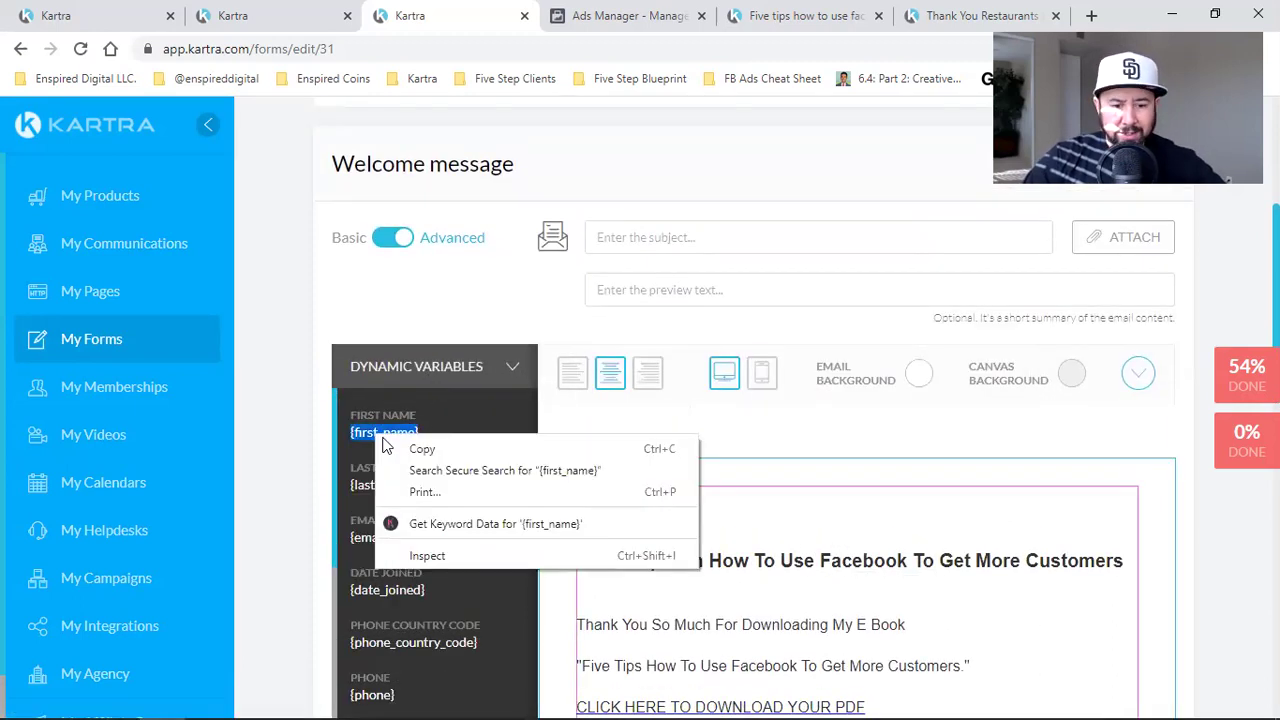
left_click(414, 449)
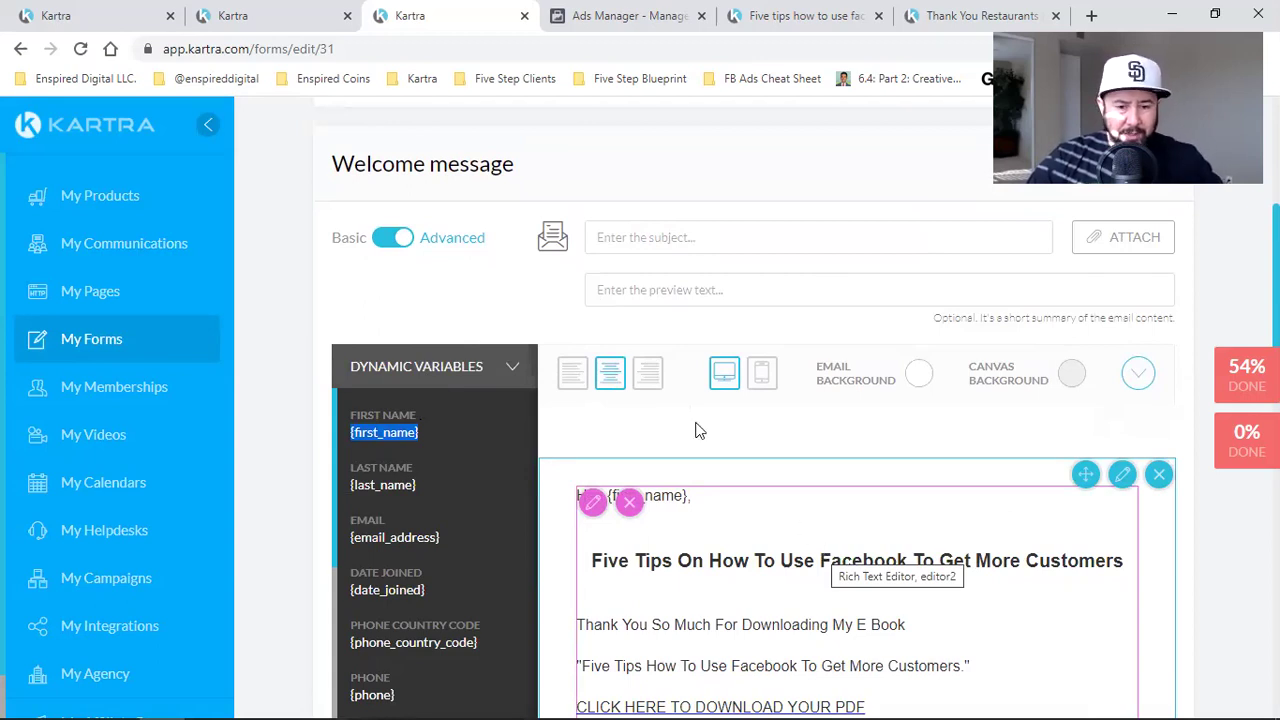
left_click(663, 239)
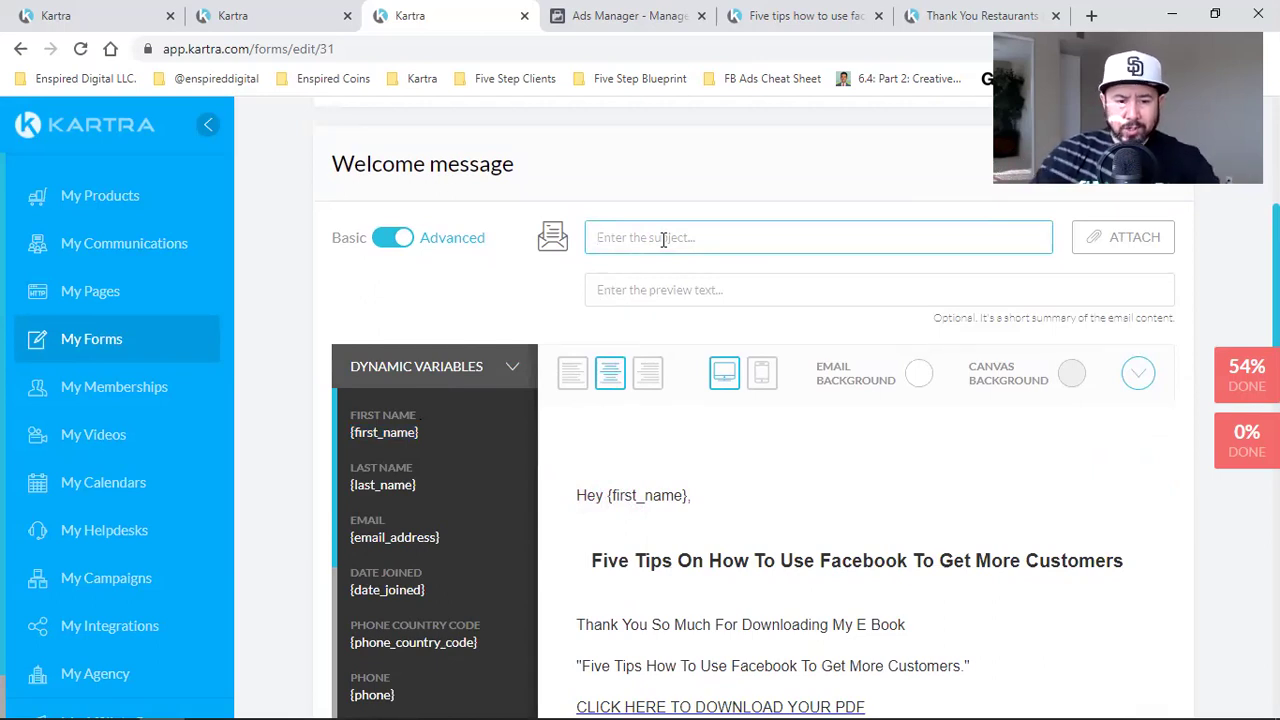
left_click(401, 437)
right_click(402, 437)
left_click(412, 445)
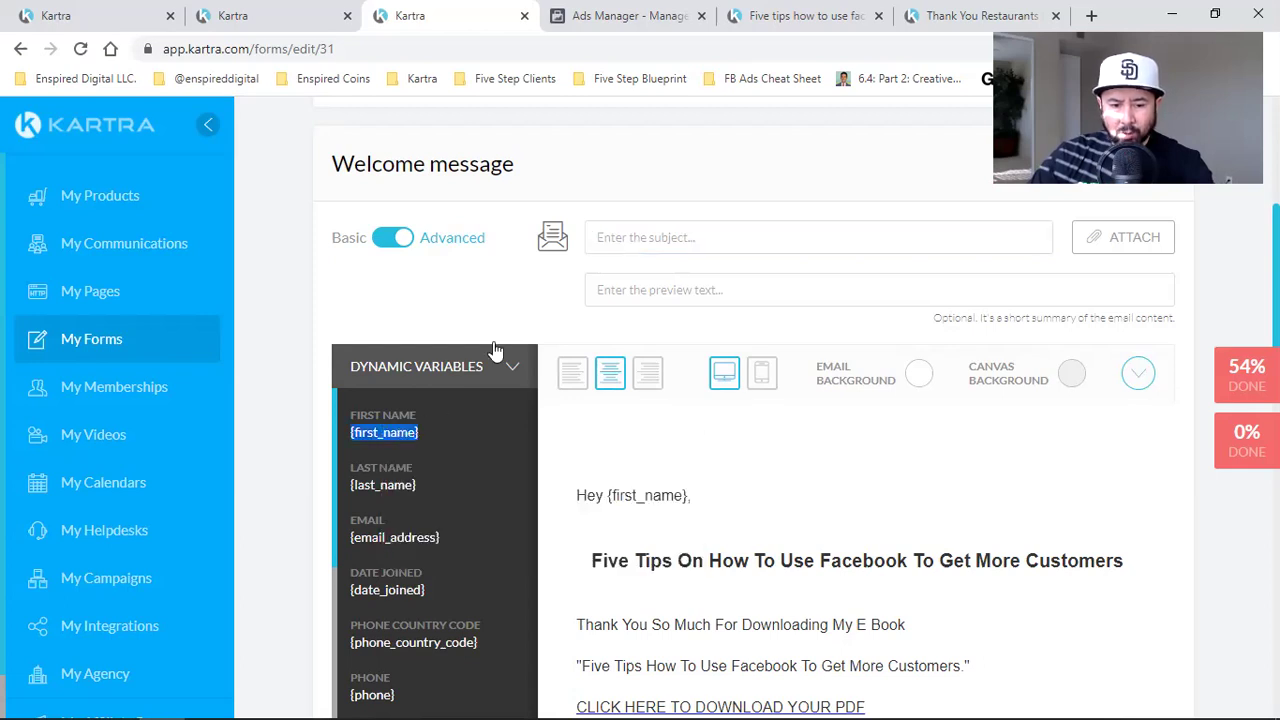
Set the welcome message subject to "{first_name}, here's your free download", pasting the copied variable at the start
left_click(618, 231)
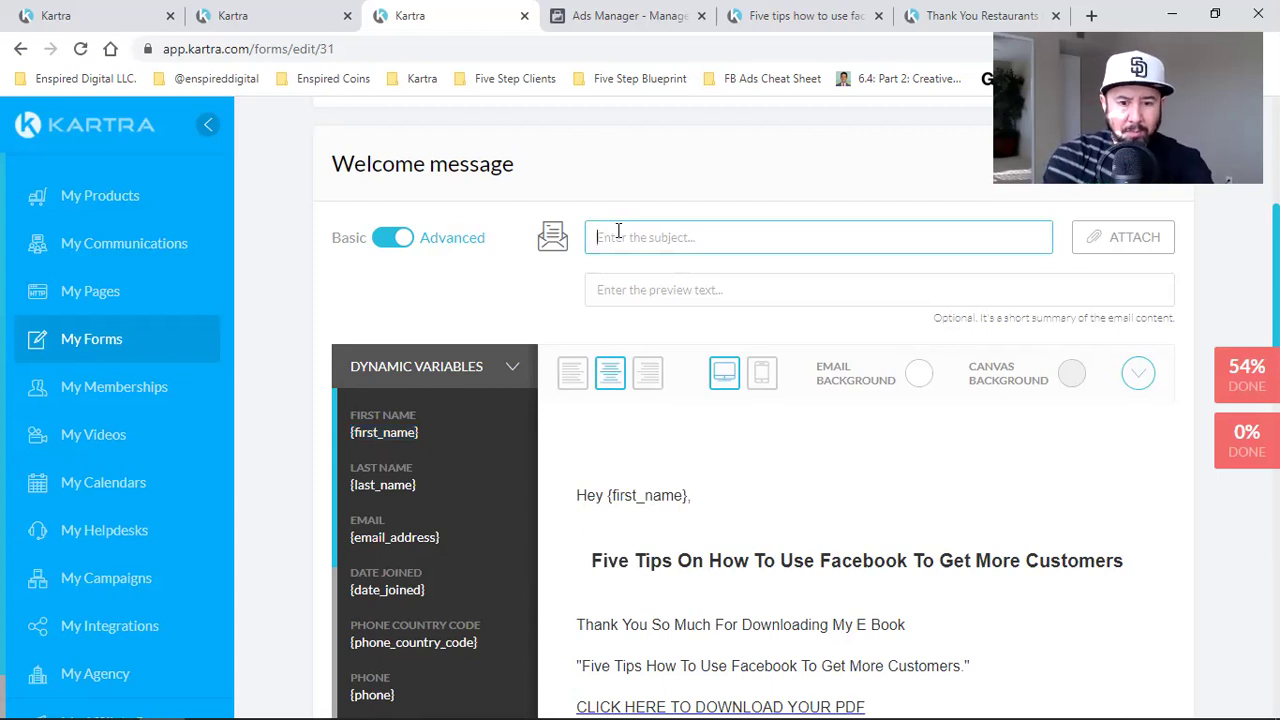
key("ctrl+v")
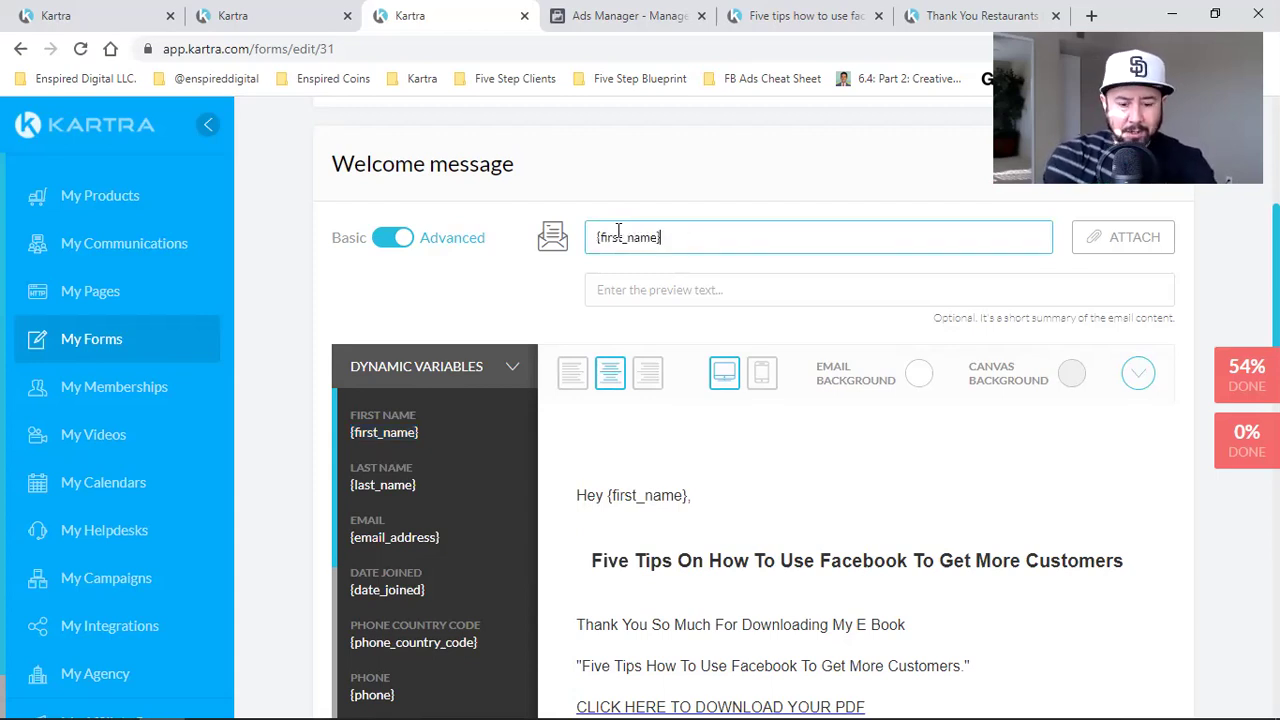
type(", here's you")
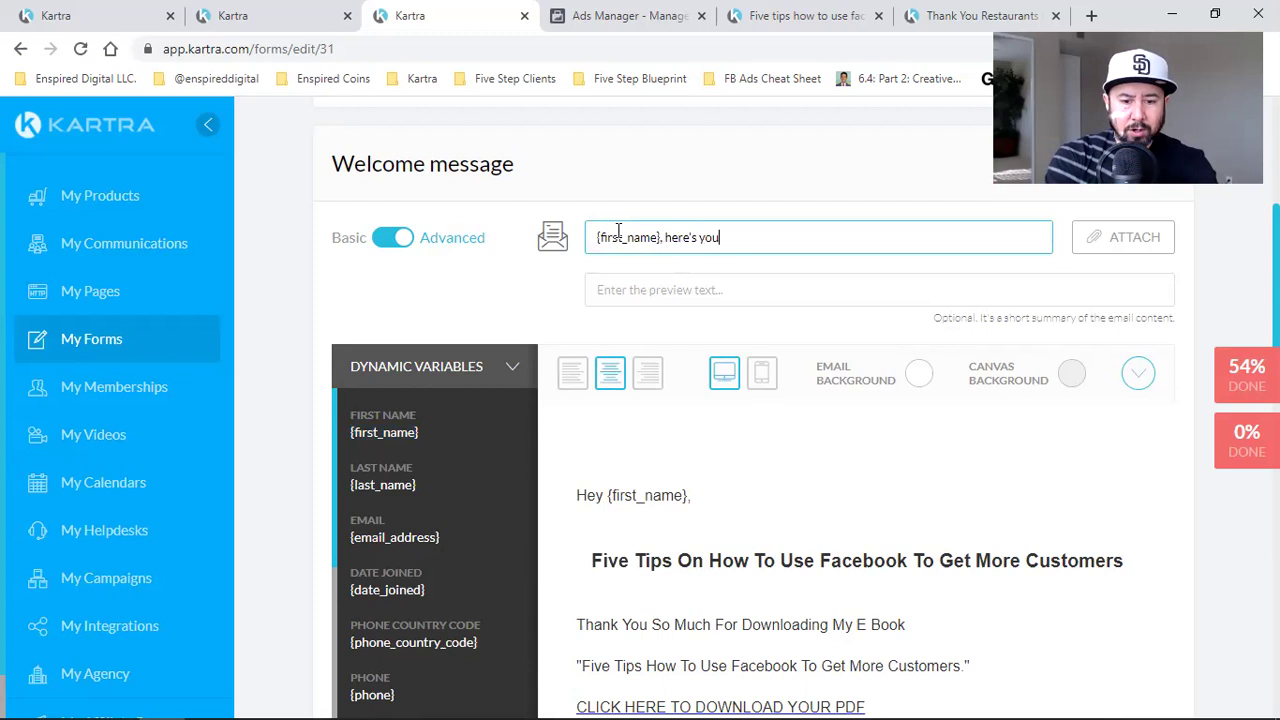
type("r free")
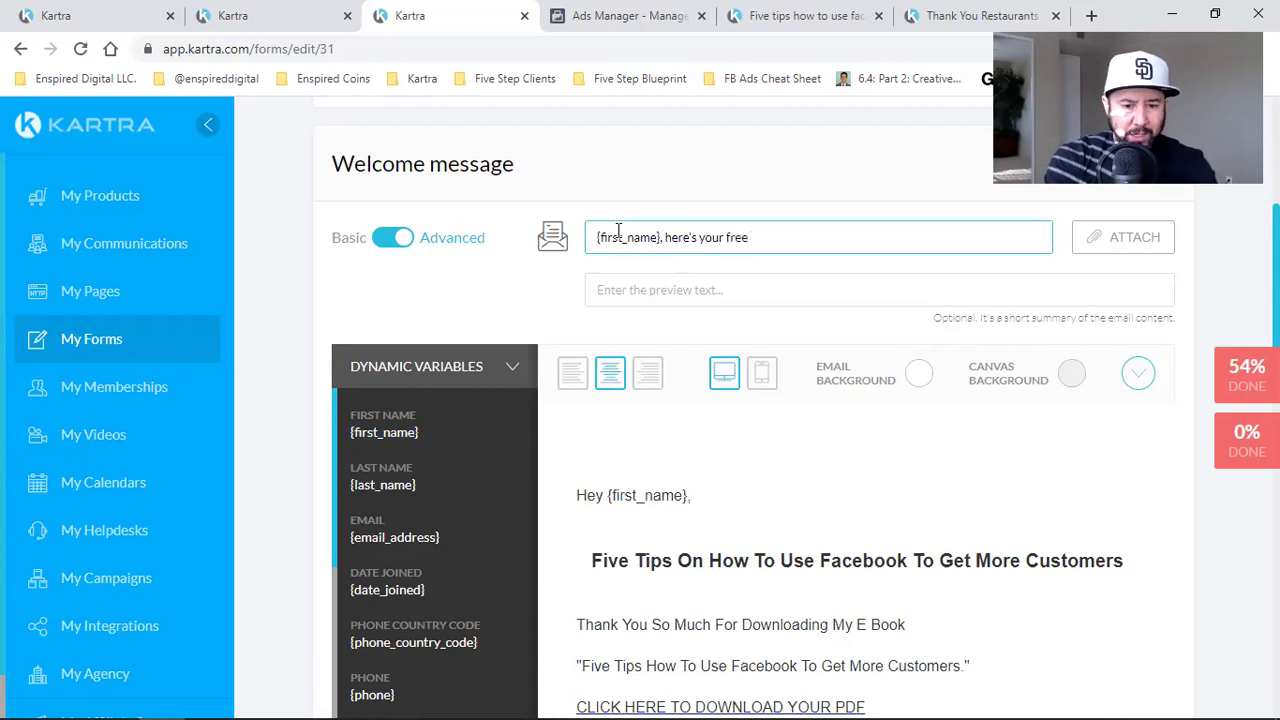
type(" download")
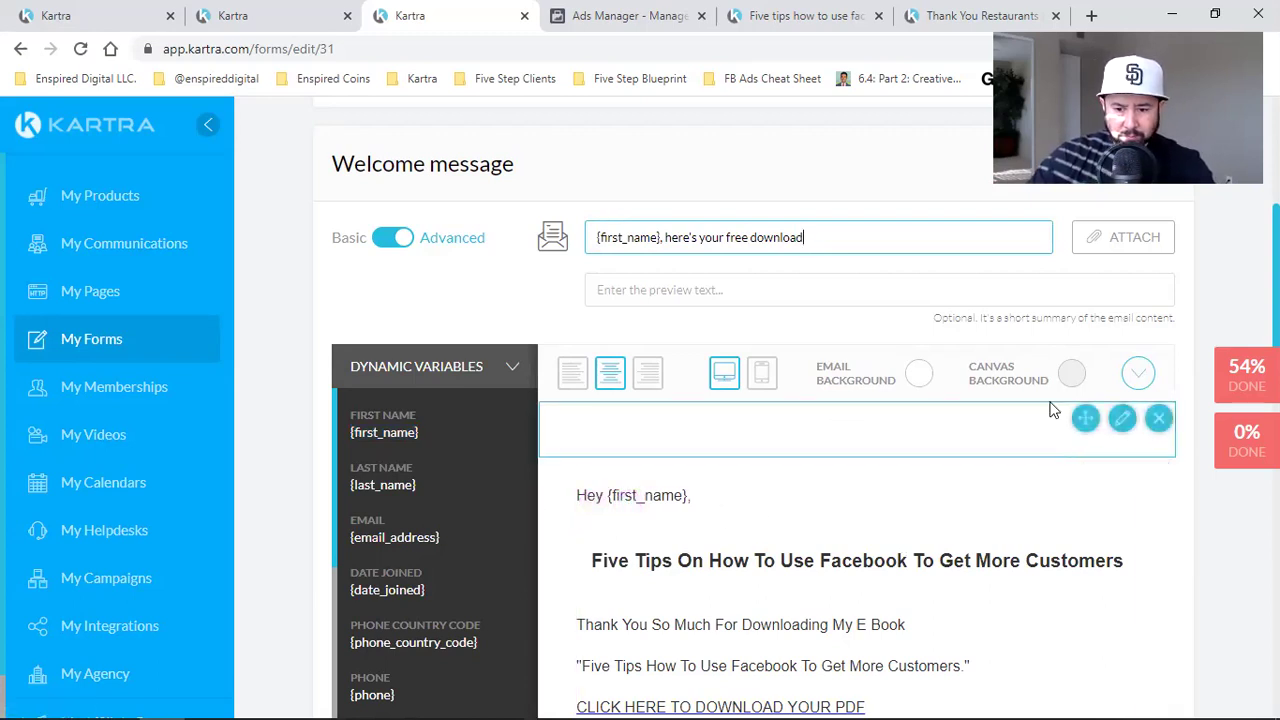
Delete the empty block above the greeting and the large bold heading with its extra blank lines from the email body
left_click(1158, 419)
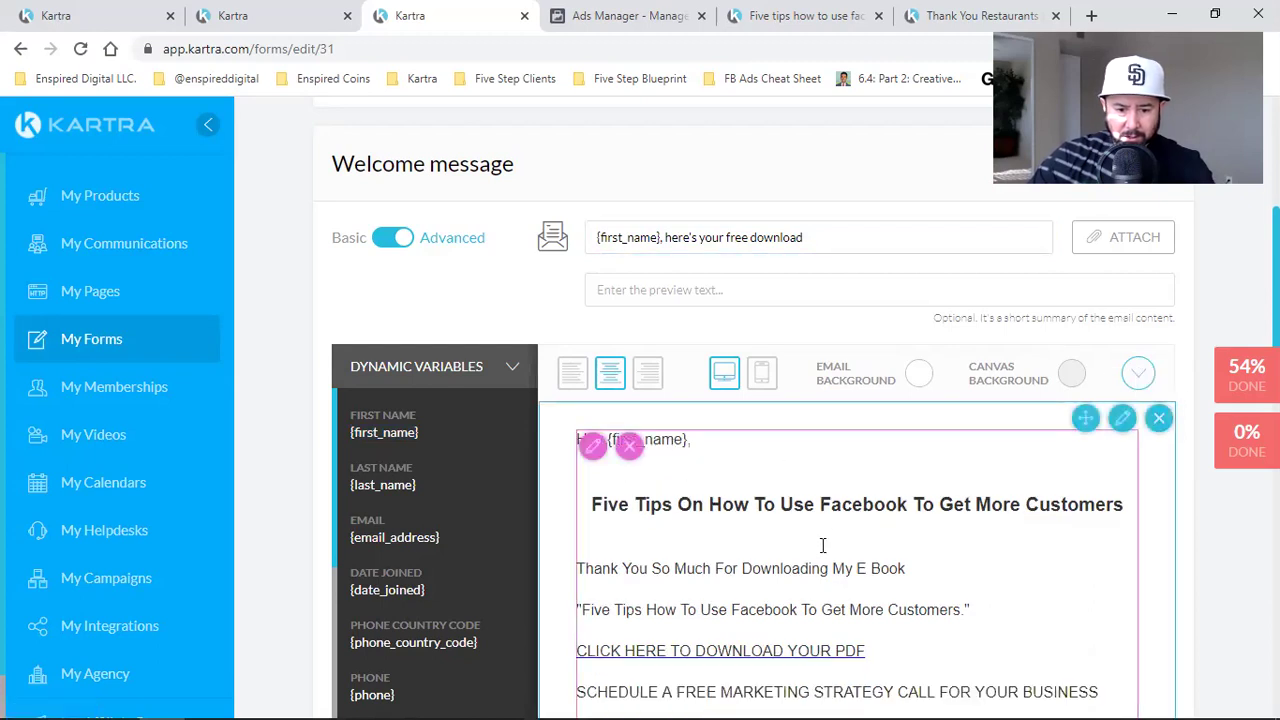
scroll(876, 537, "down", 2)
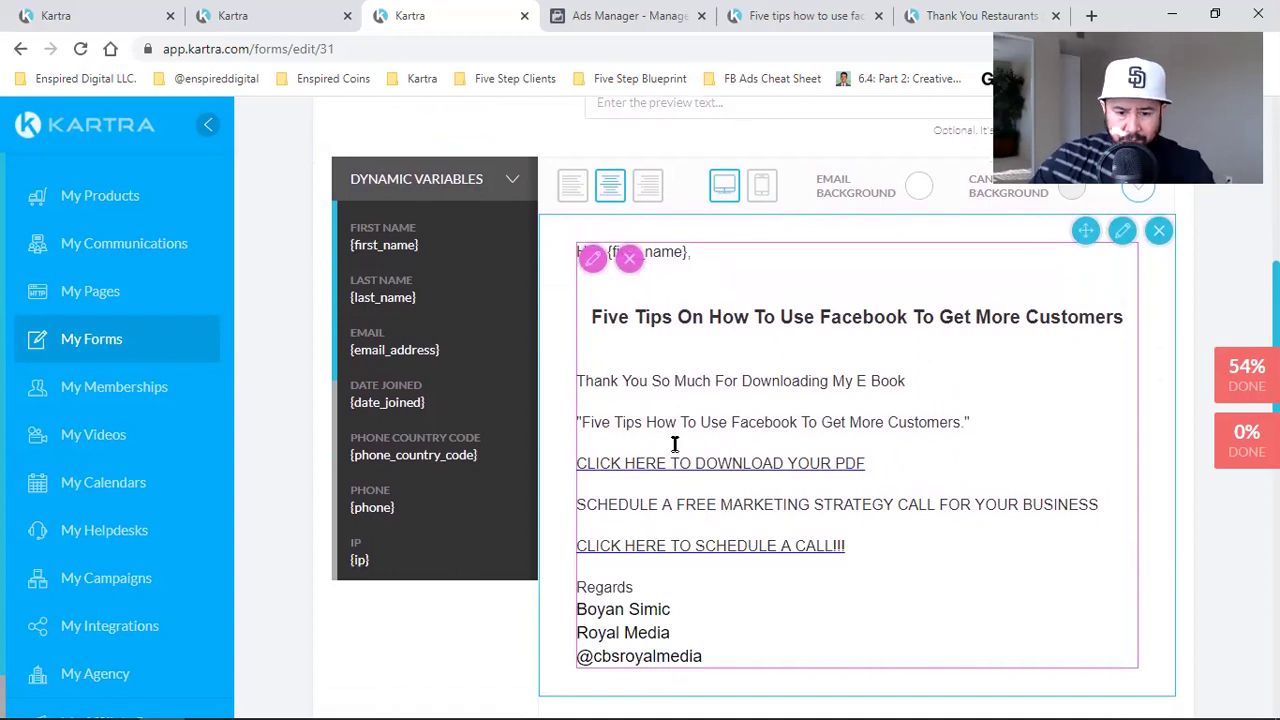
left_click(780, 314)
triple_click(788, 314)
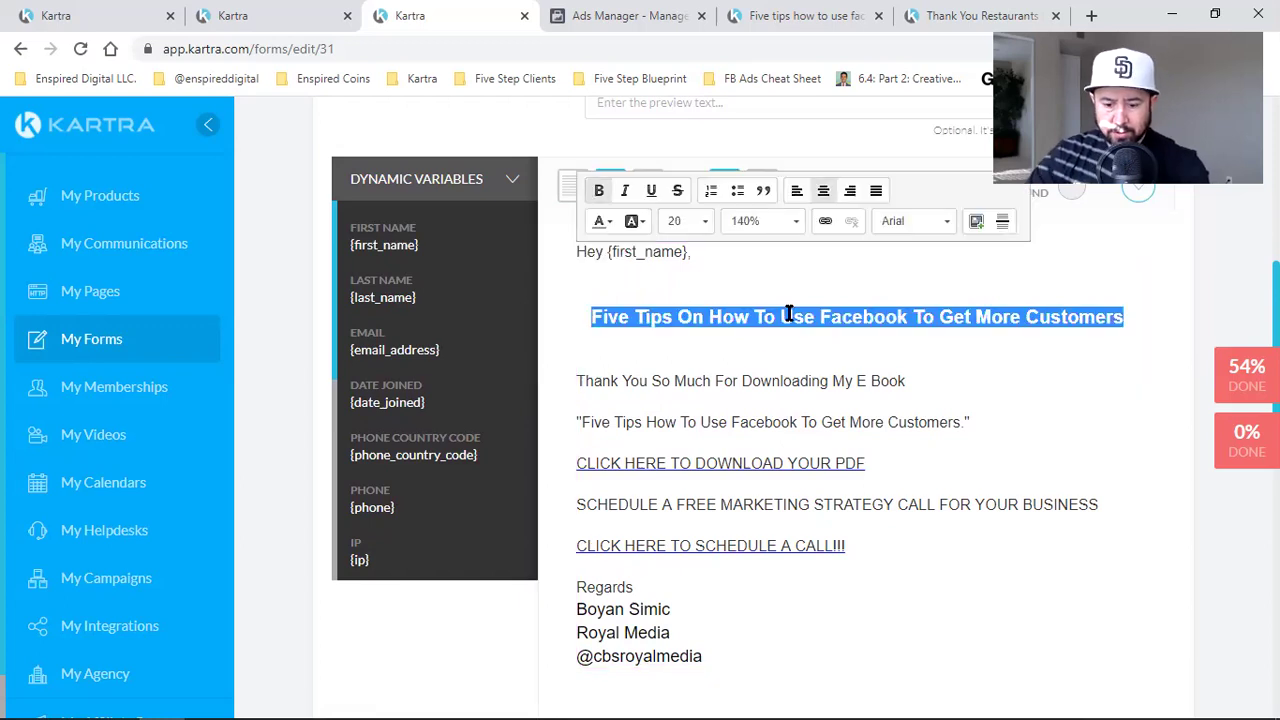
key("BackSpace")
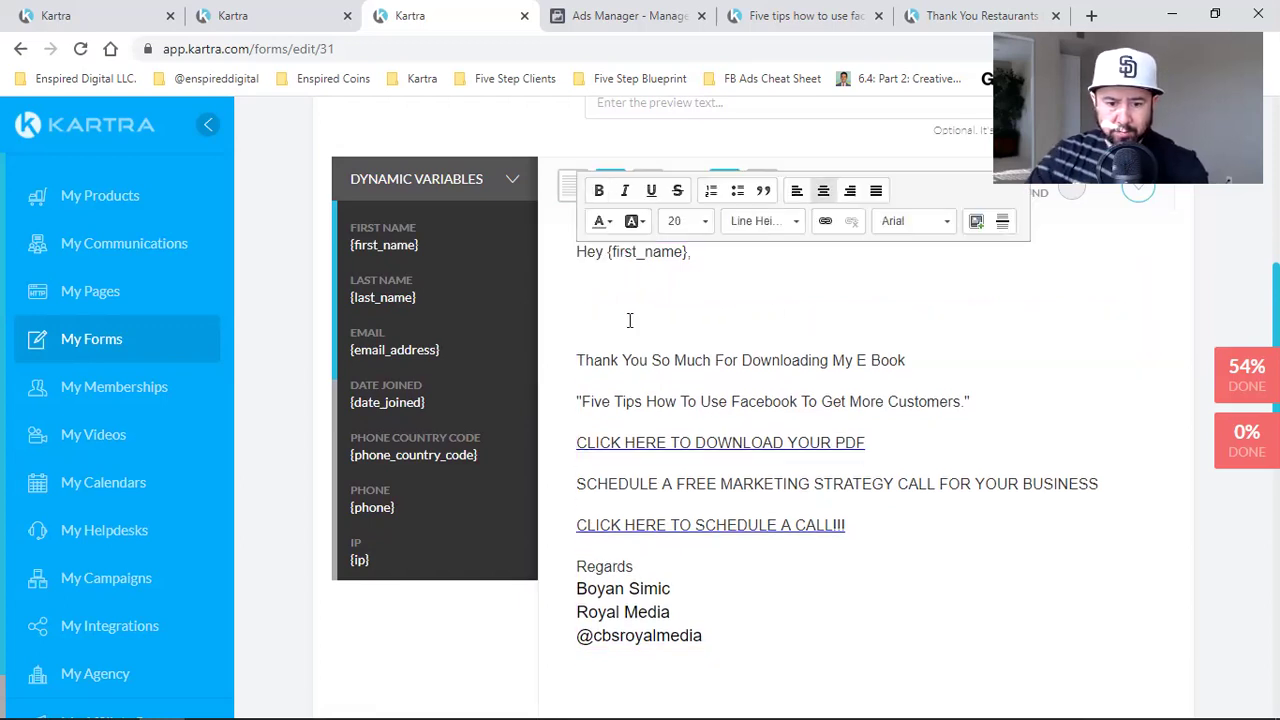
key("BackSpace")
key("BackSpace")
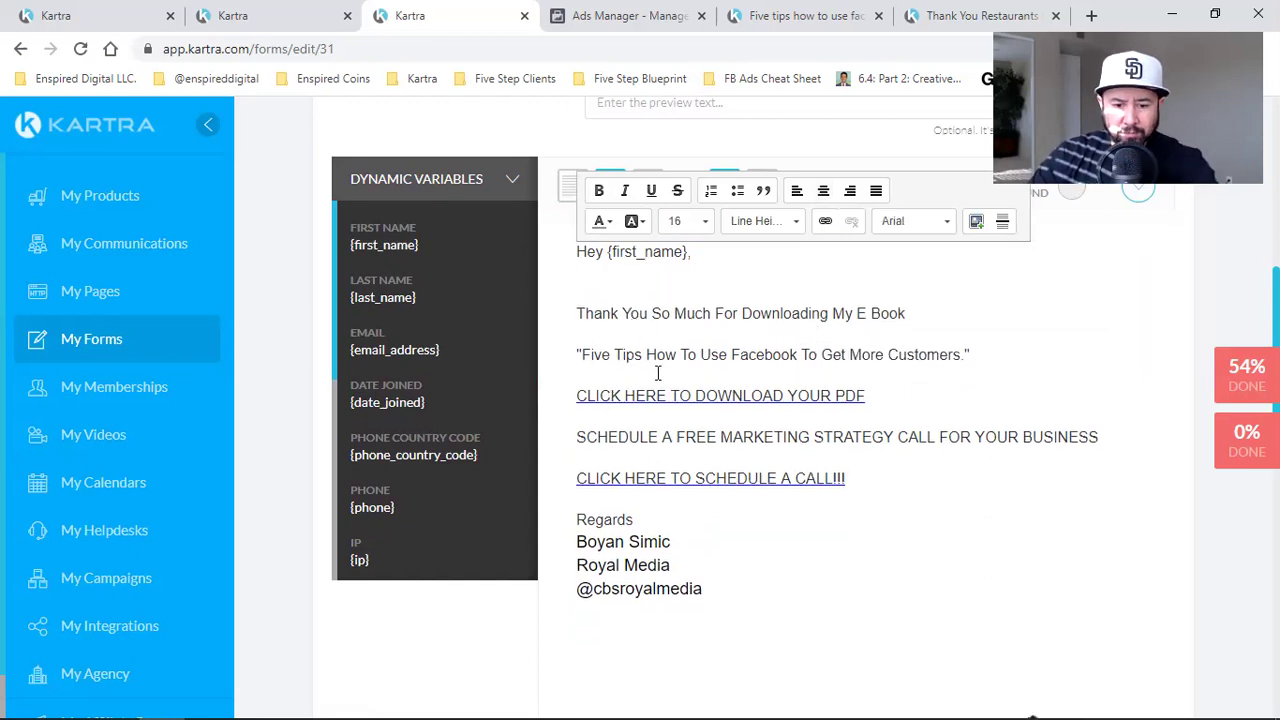
Make the quoted "Five Tips How To Use Facebook To Get More Customers." line bold and center only that line
triple_click(712, 358)
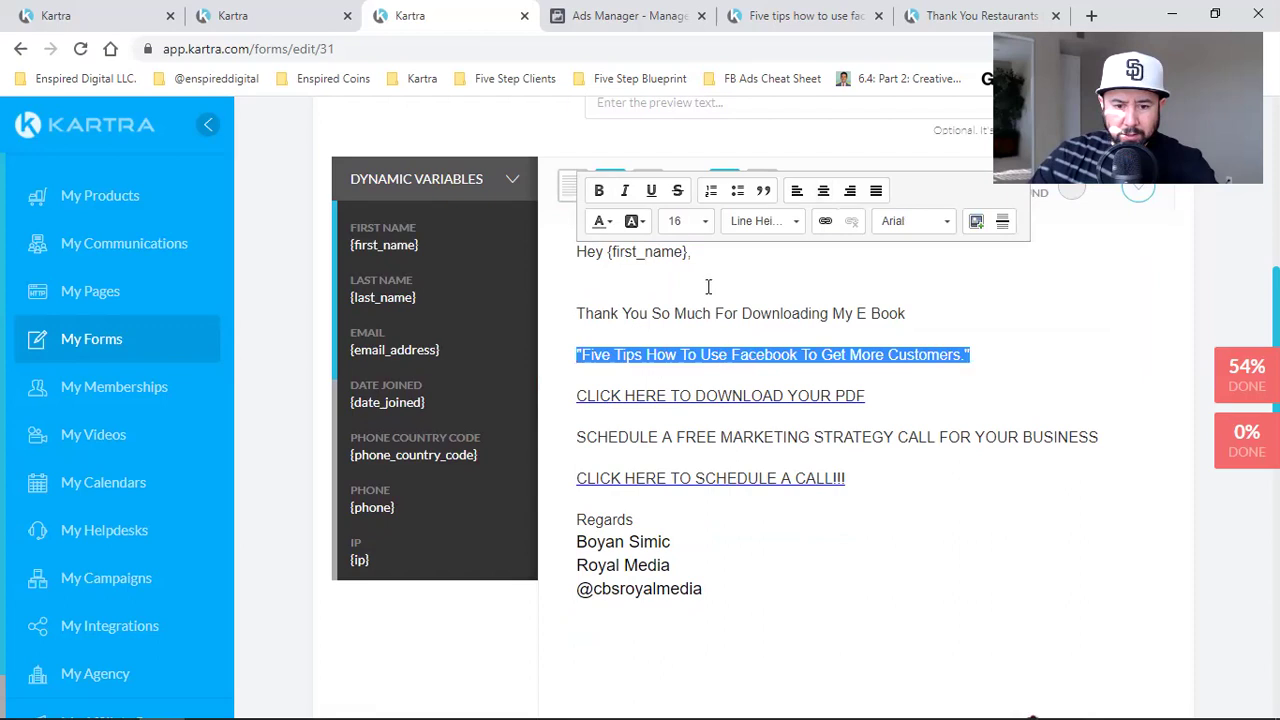
left_click(601, 192)
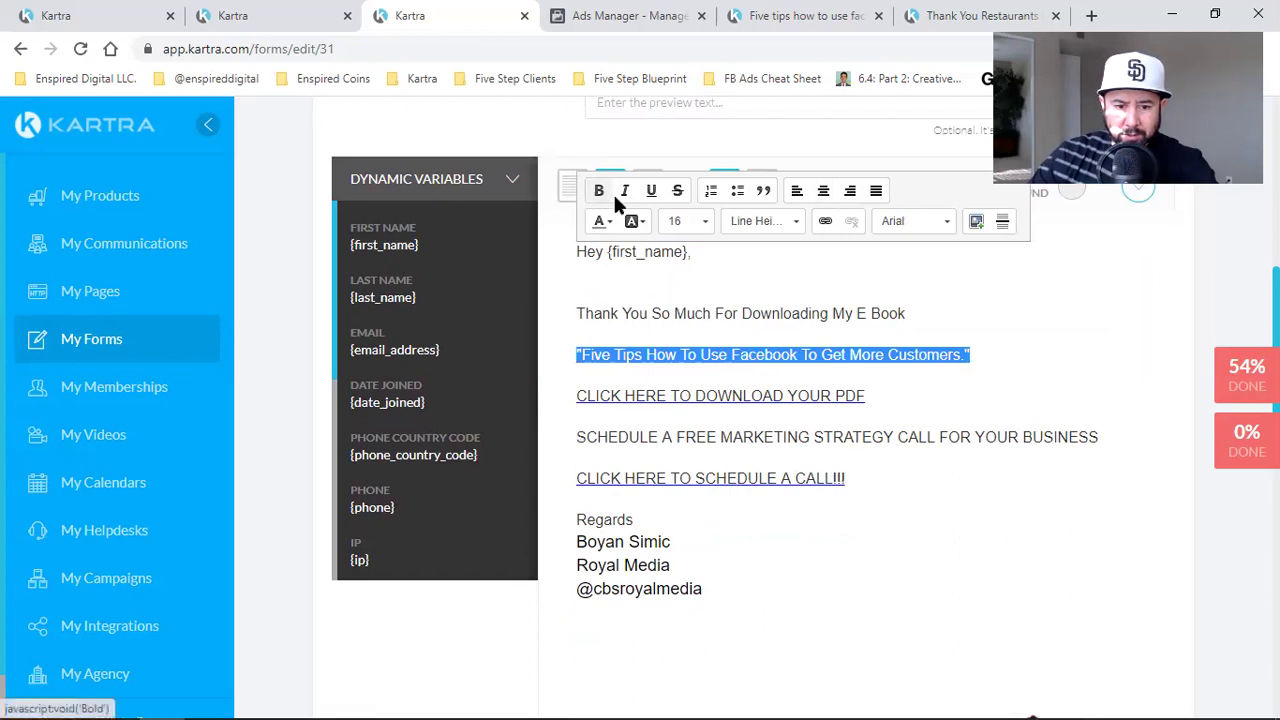
left_click(825, 195)
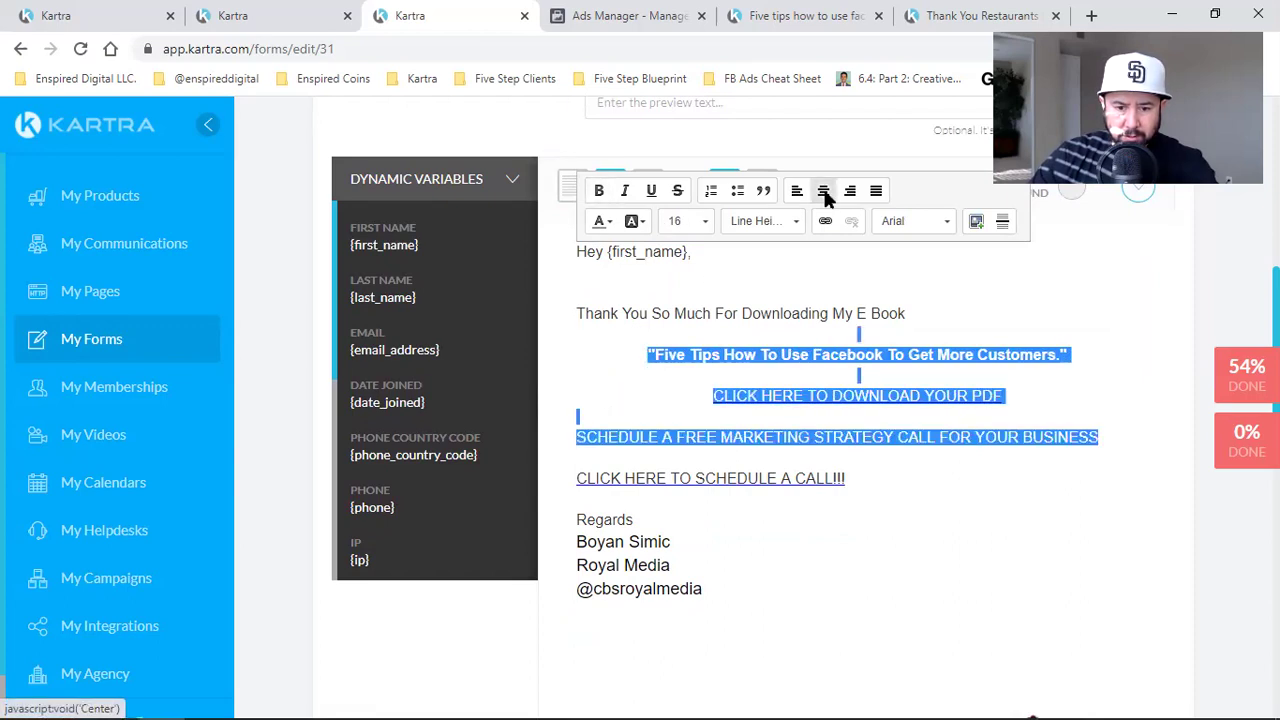
left_click(799, 191)
left_click(917, 457)
left_click_drag(1001, 352, 574, 354)
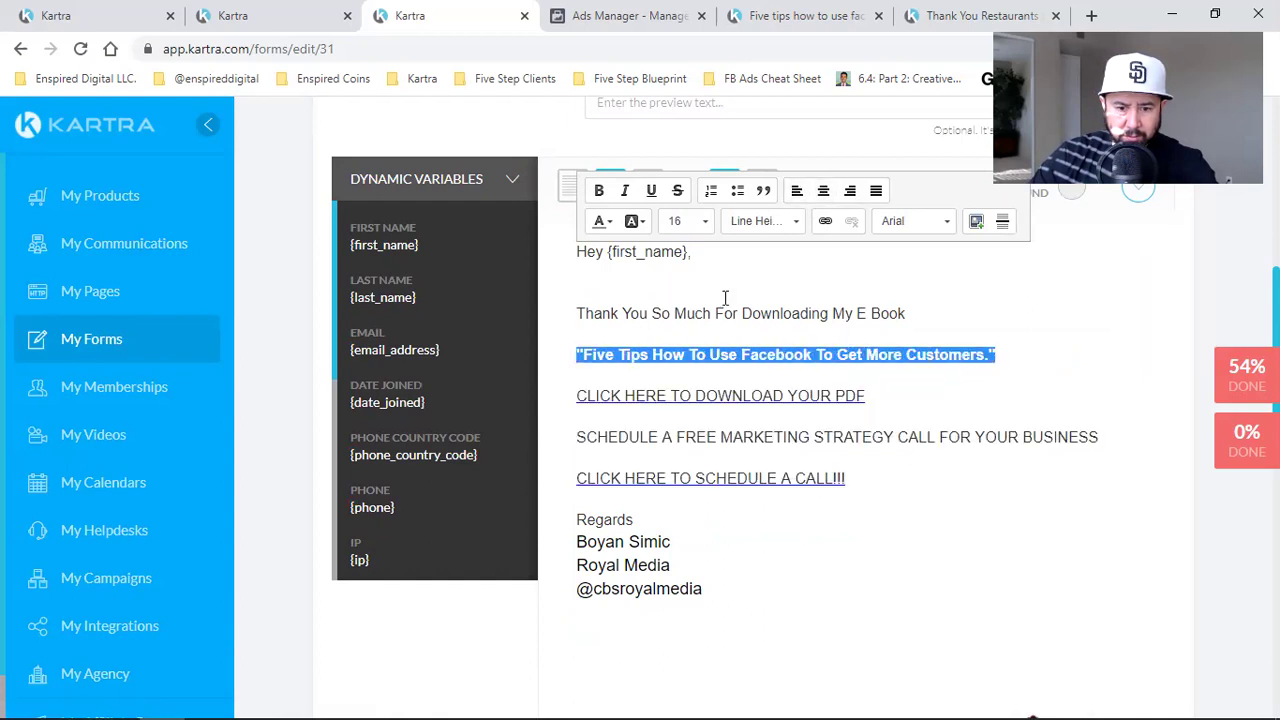
left_click(823, 192)
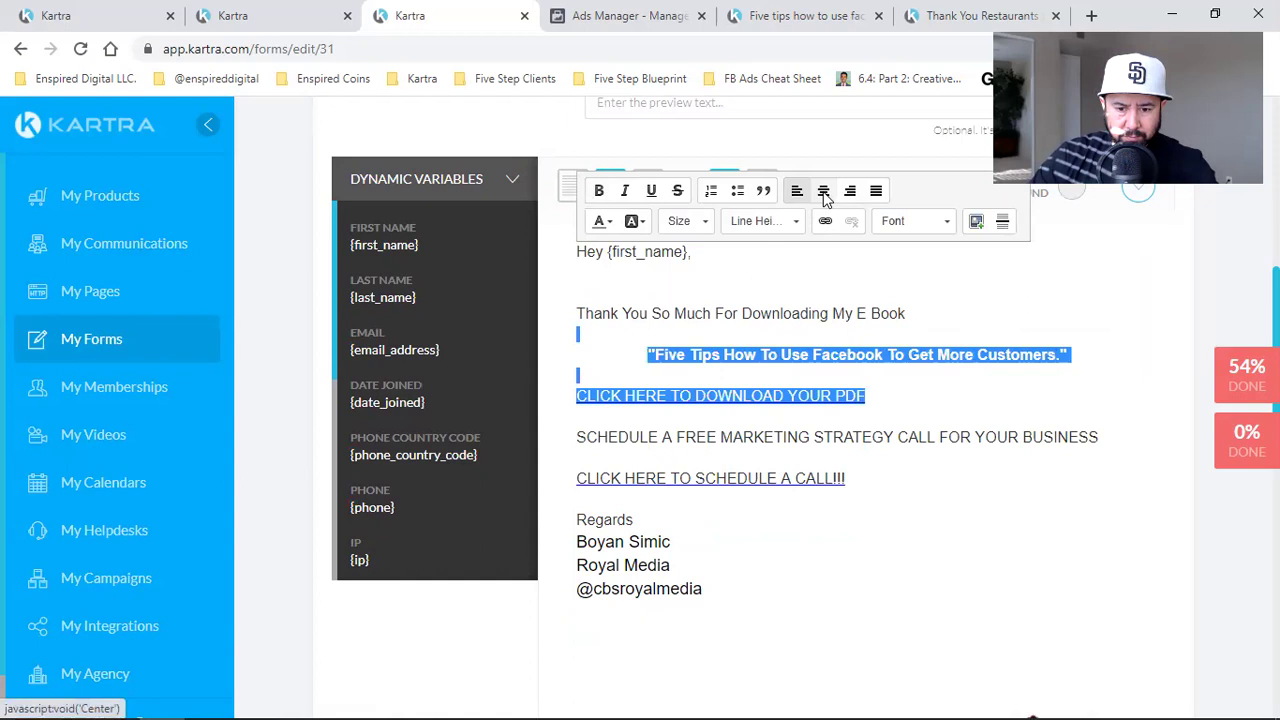
left_click(923, 455)
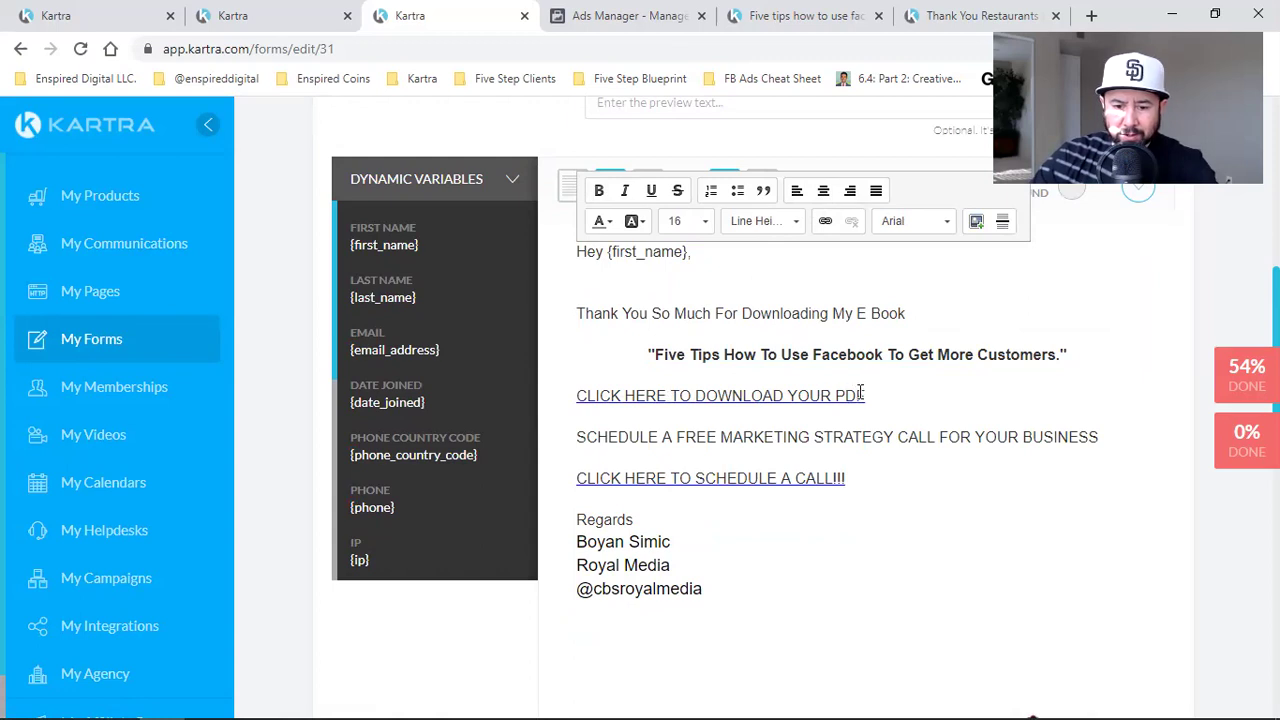
Copy the PDF's URL from the "CLICK HERE TO DOWNLOAD YOUR PDF" link and close the link settings without keeping changes
left_click_drag(866, 394, 575, 396)
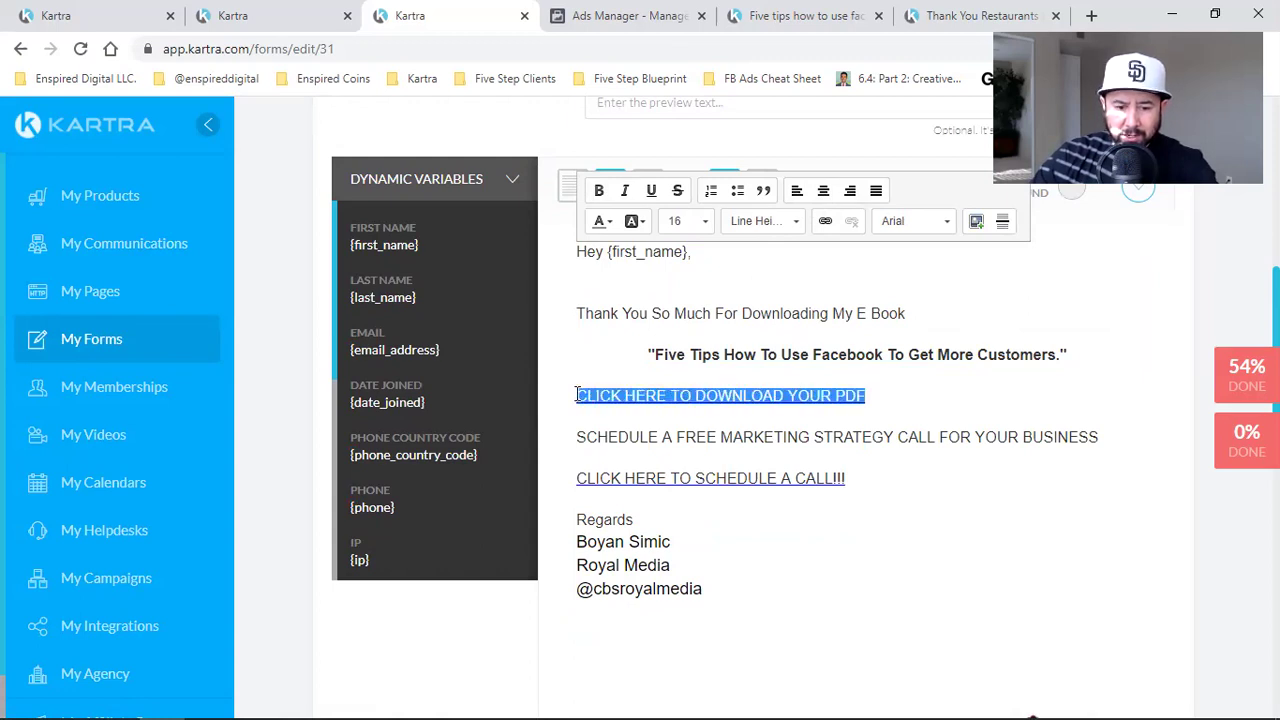
scroll(744, 466, "down", 3)
scroll(744, 466, "up", 2)
scroll(744, 466, "down", 6)
scroll(744, 463, "up", 8)
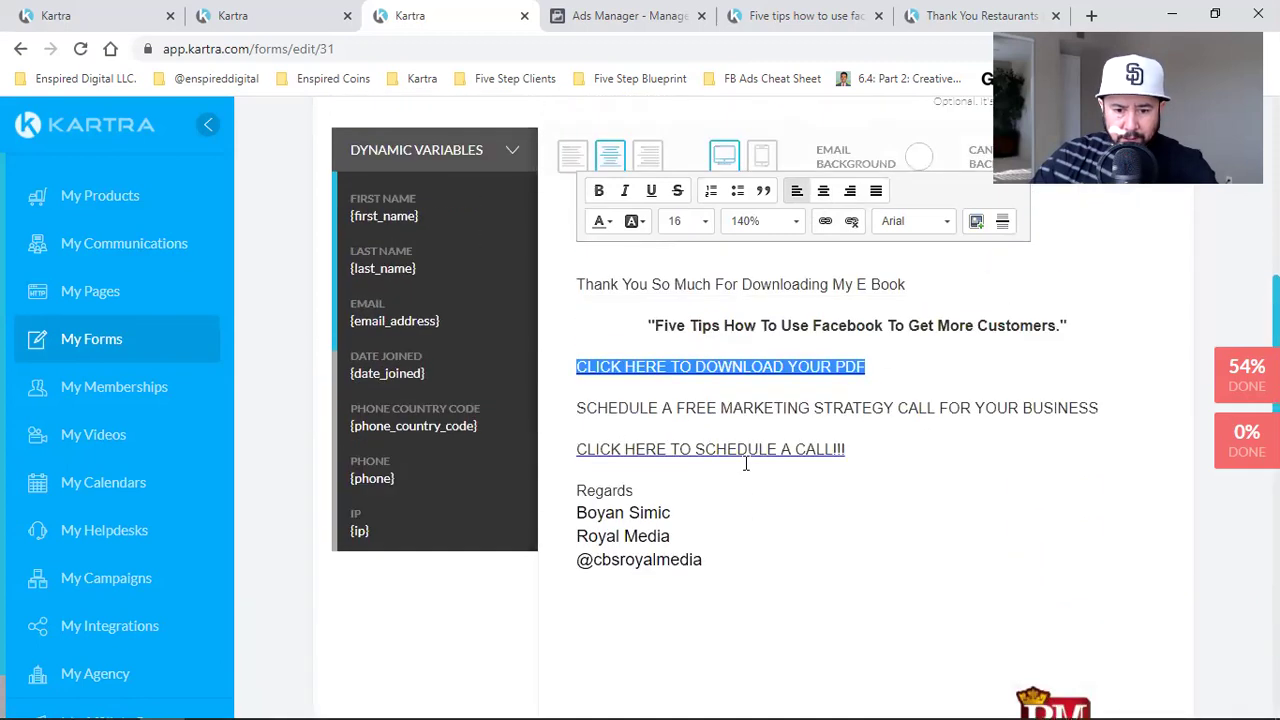
left_click(828, 229)
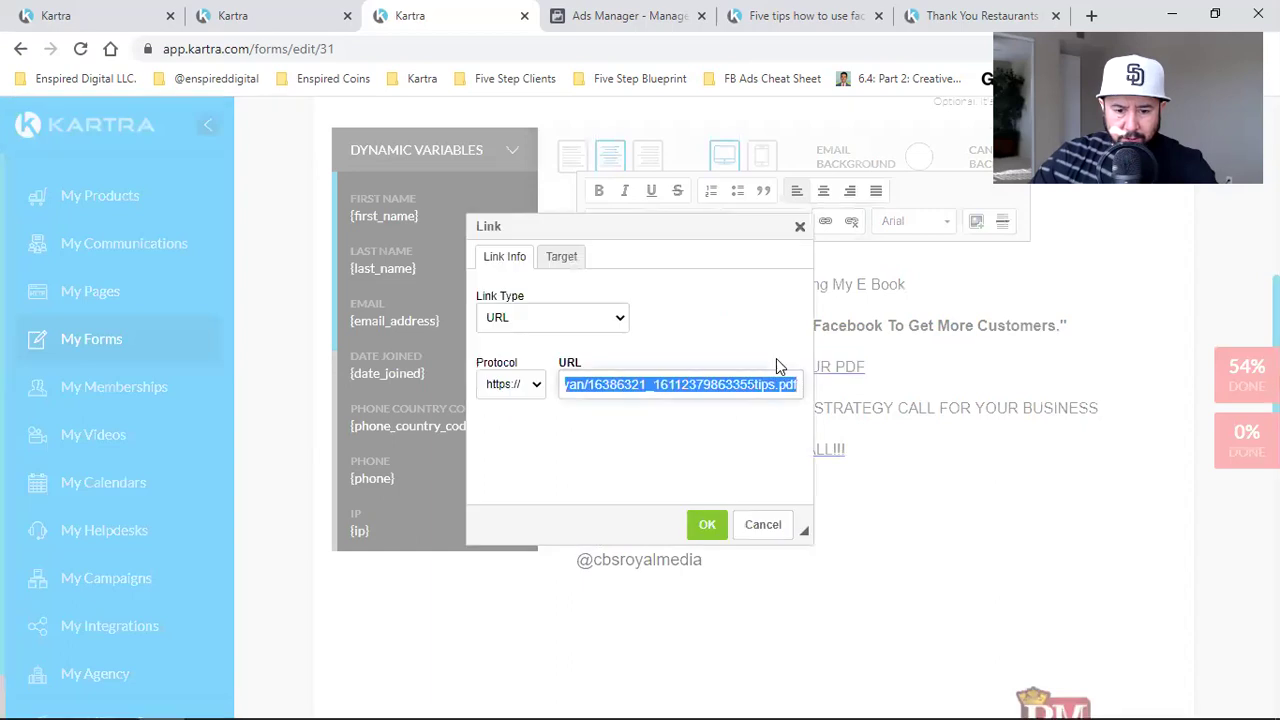
left_click(685, 387)
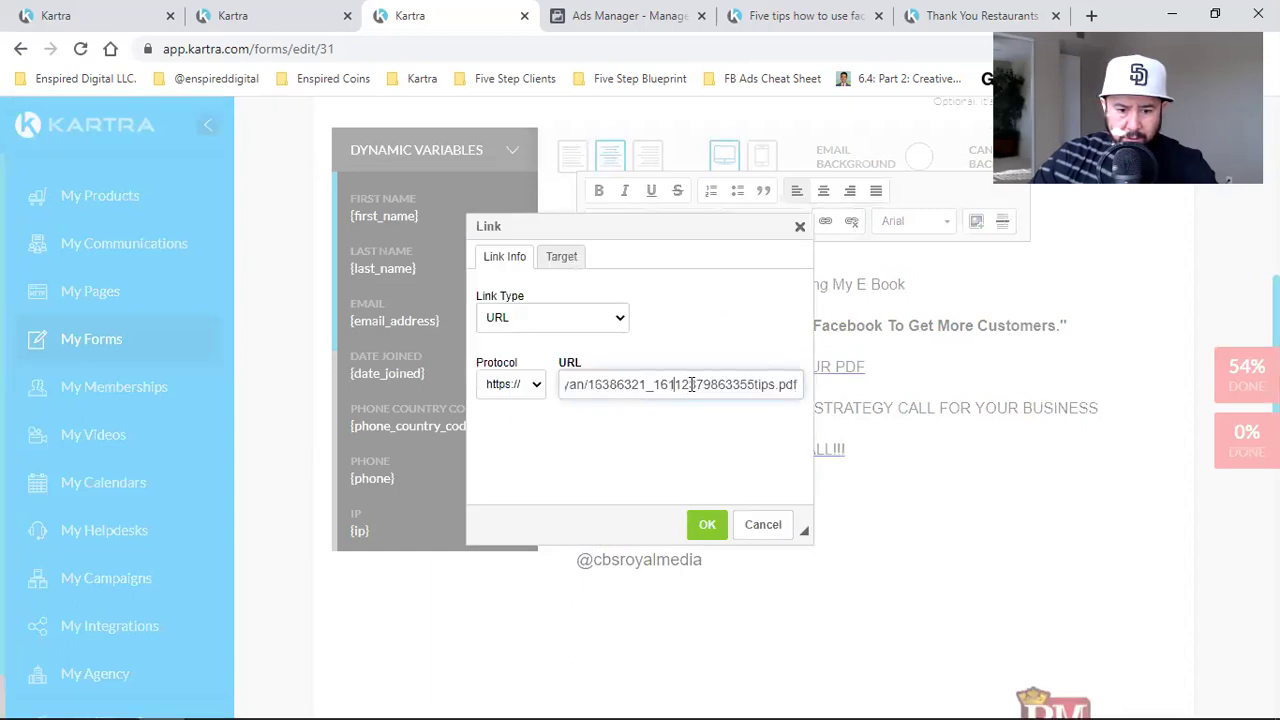
key("ctrl+a")
right_click(690, 385)
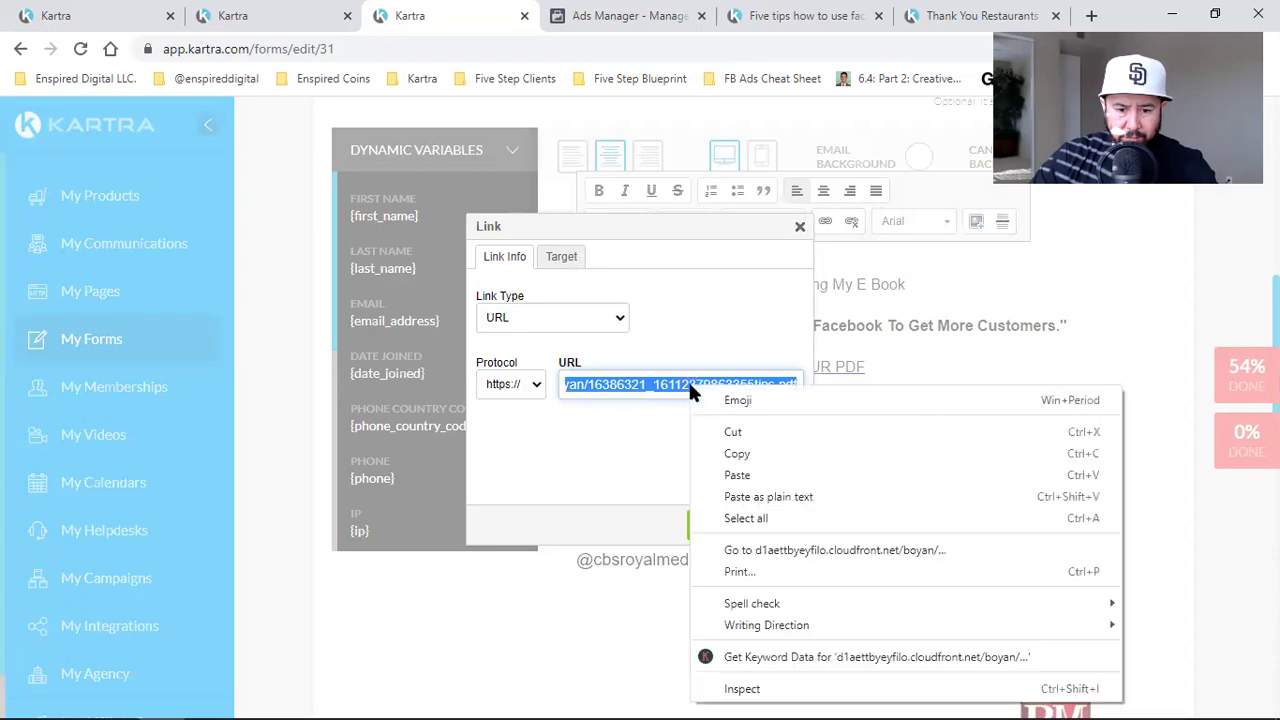
left_click(768, 431)
left_click(699, 526)
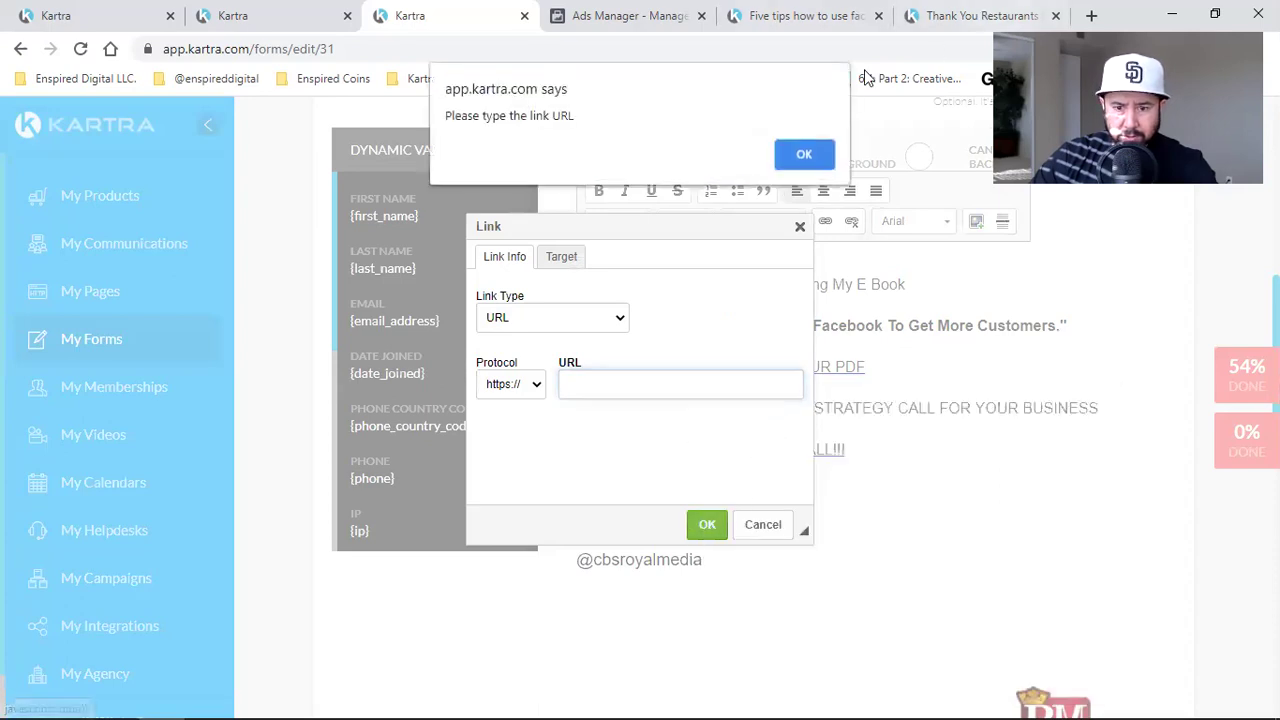
left_click(804, 154)
left_click(762, 524)
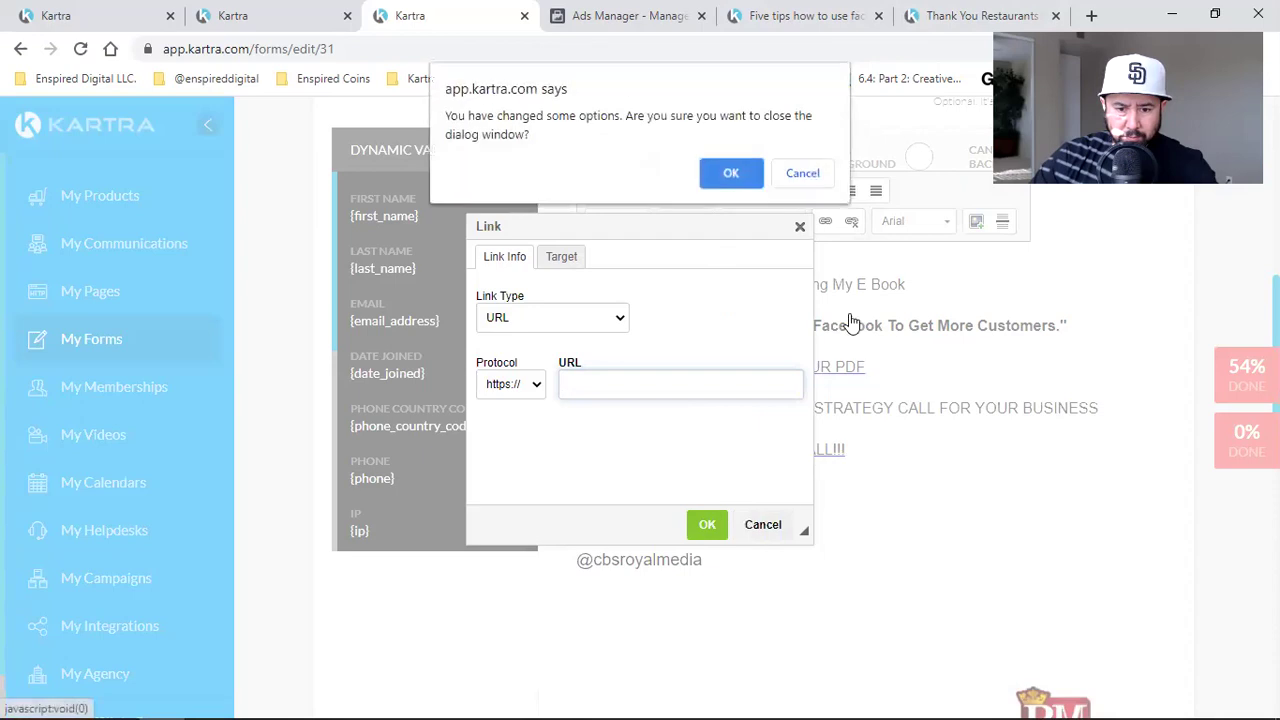
left_click(730, 172)
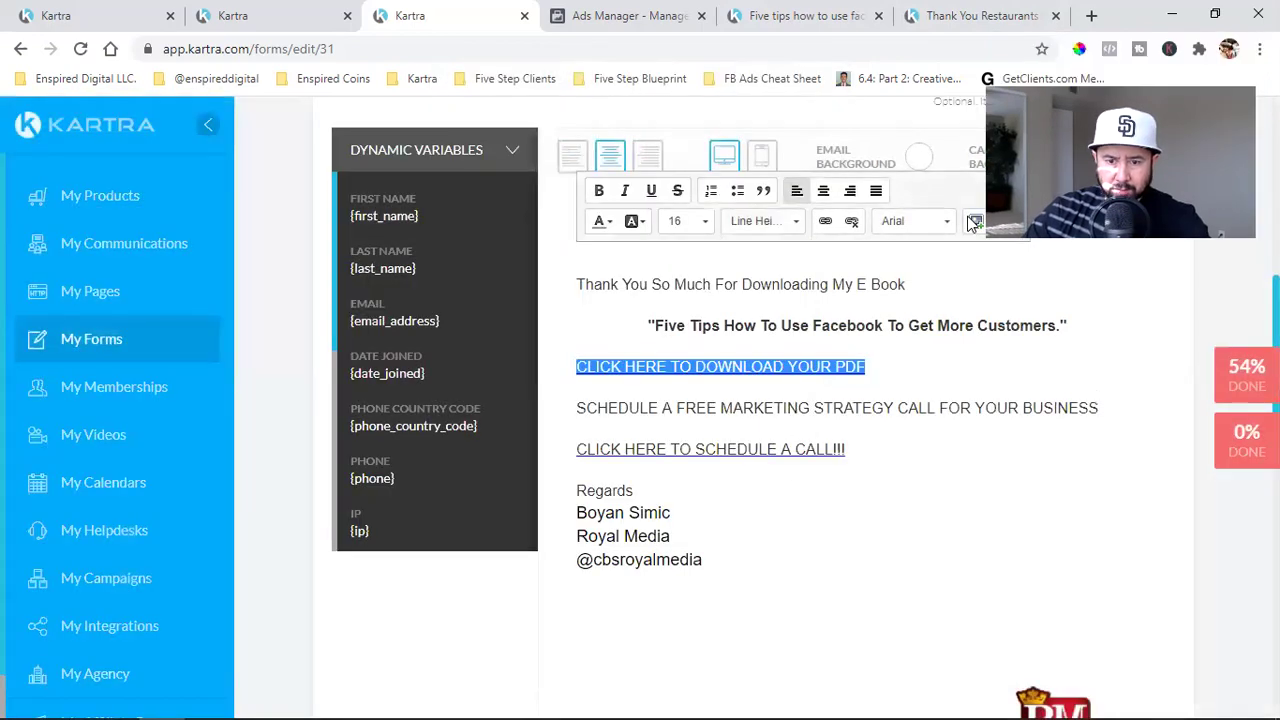
Open the copied PDF URL in a new browser tab to check the document, and return to the form's email editor
key("ctrl+t")
key("ctrl+v")
key("Return")
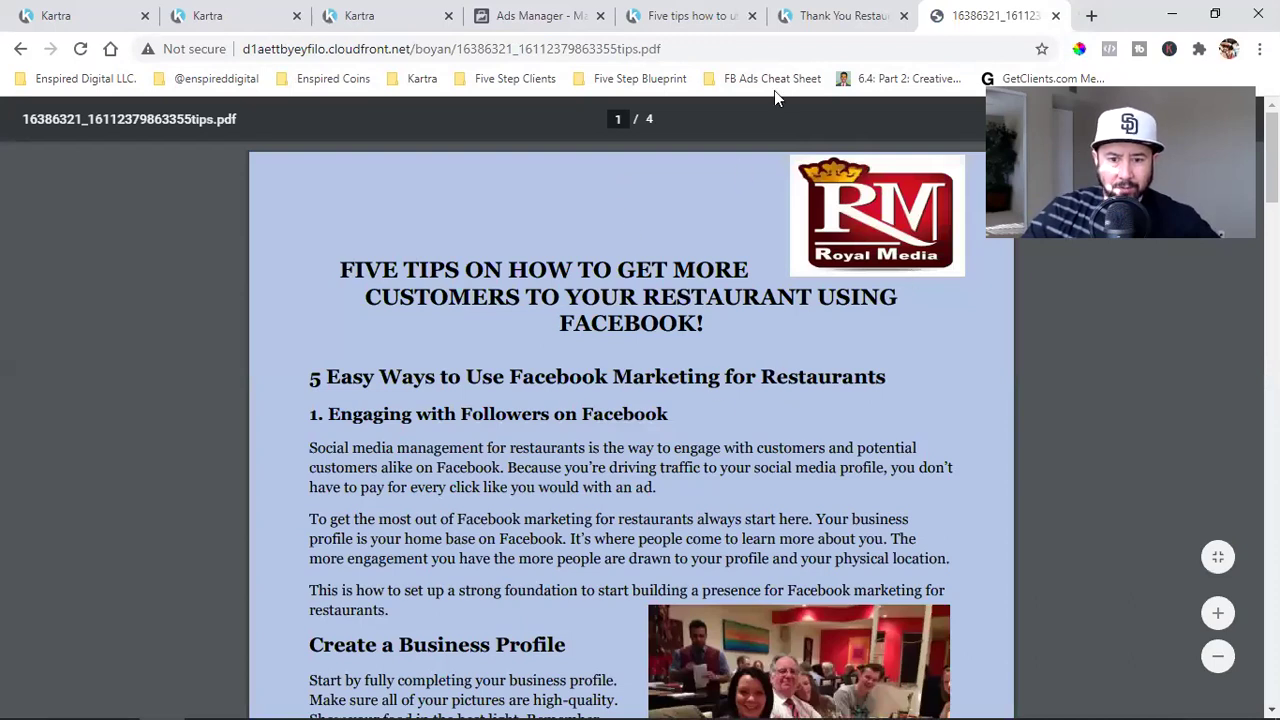
left_click(229, 12)
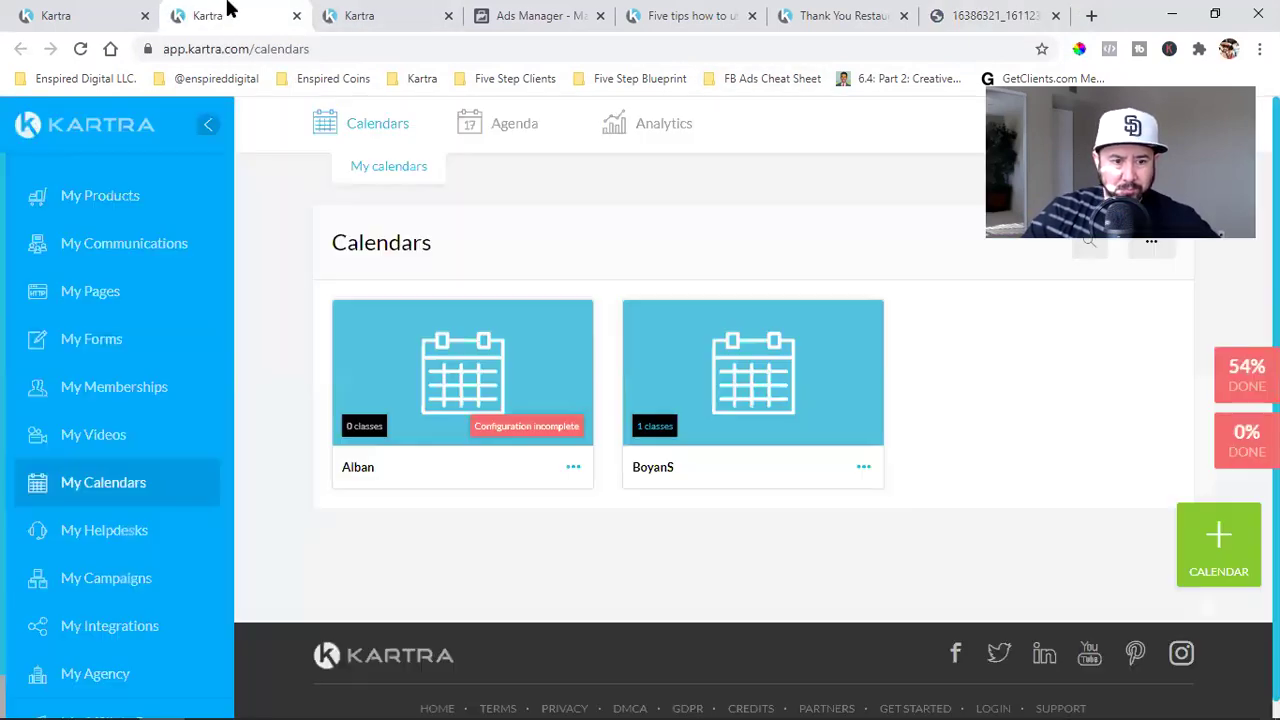
left_click(339, 15)
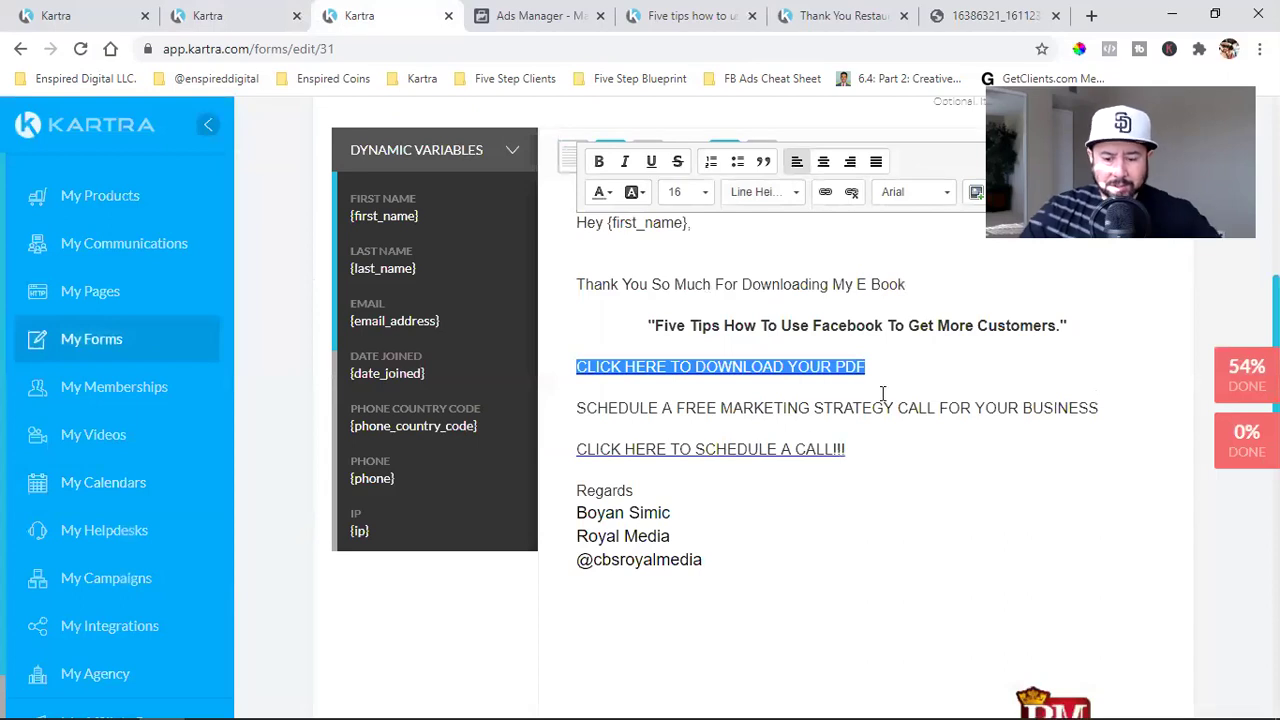
Delete the PDF download link line and both lines about scheduling a free marketing strategy call from the email body
key("BackSpace")
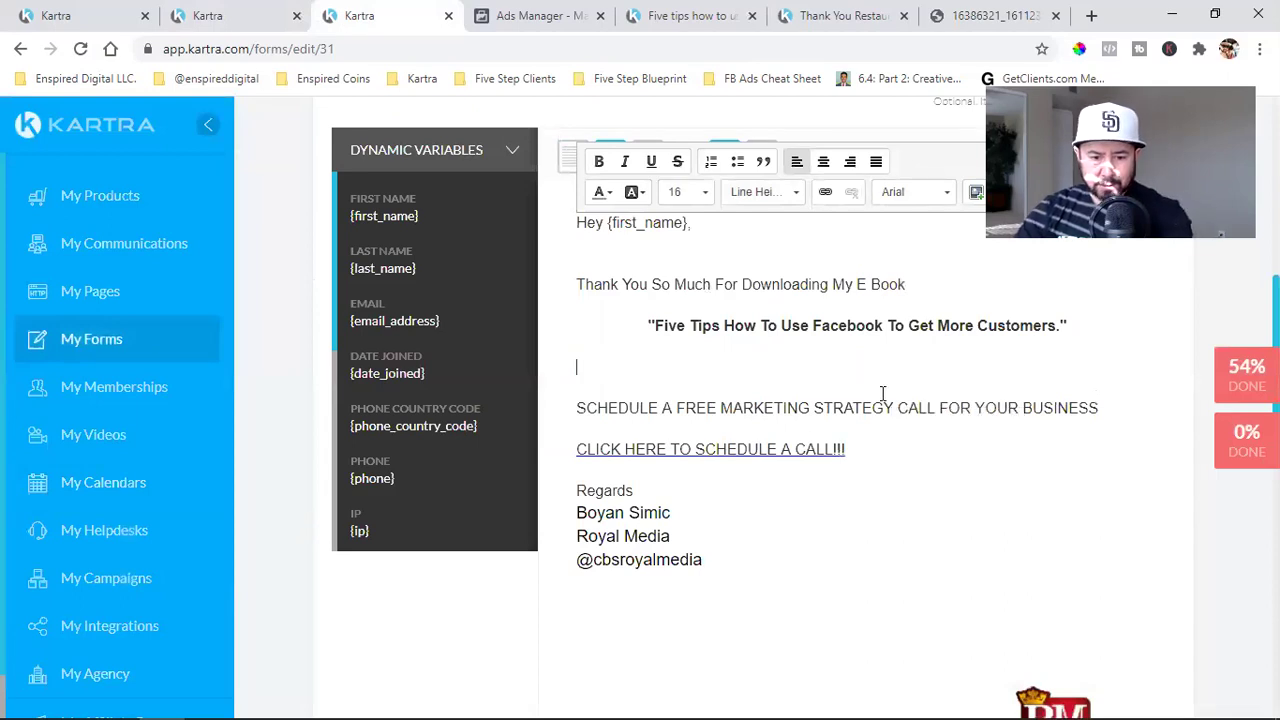
key("BackSpace")
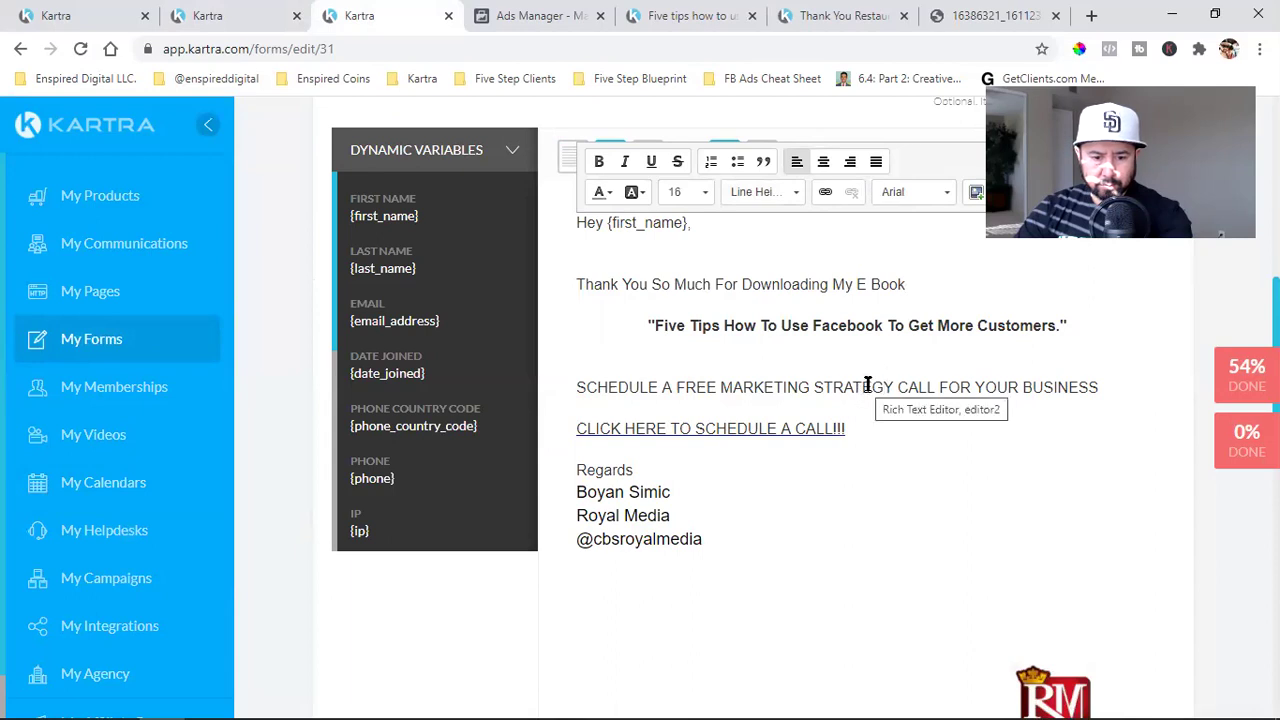
left_click_drag(849, 427, 563, 392)
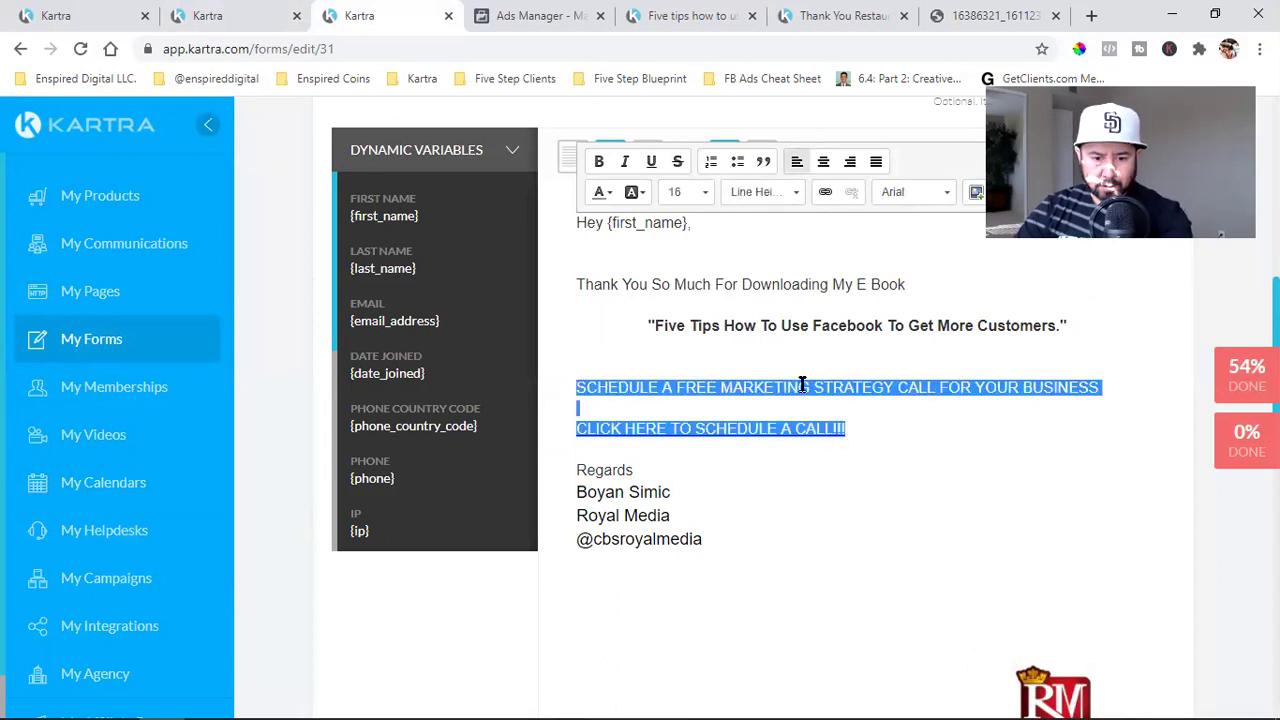
key("BackSpace")
key("BackSpace")
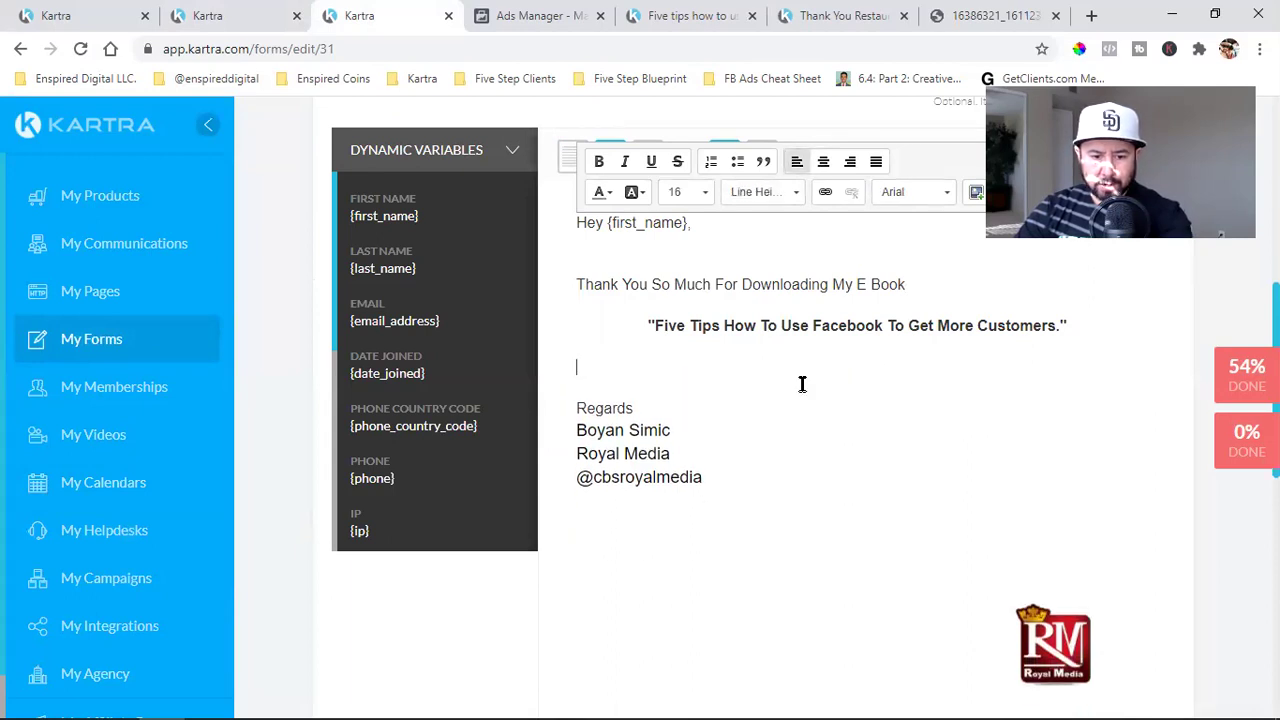
Add a single-button block from the design templates to the email, directly below the signature
left_click(507, 160)
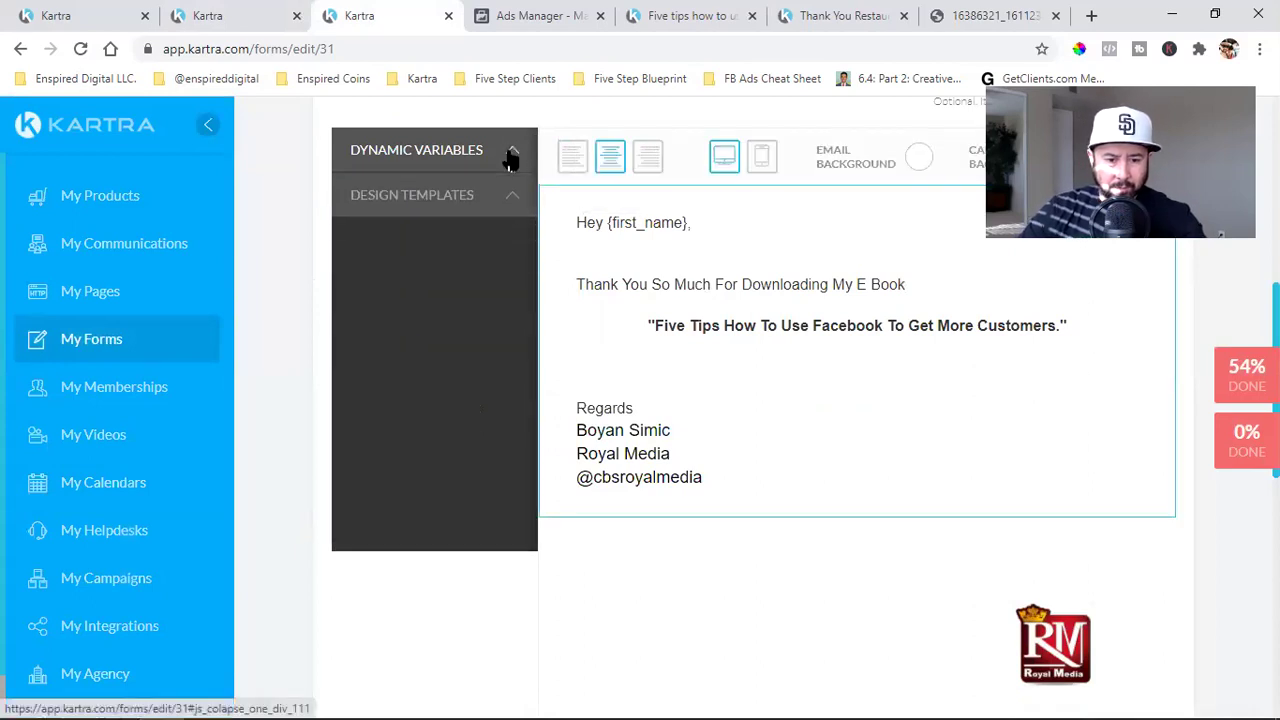
left_click(463, 197)
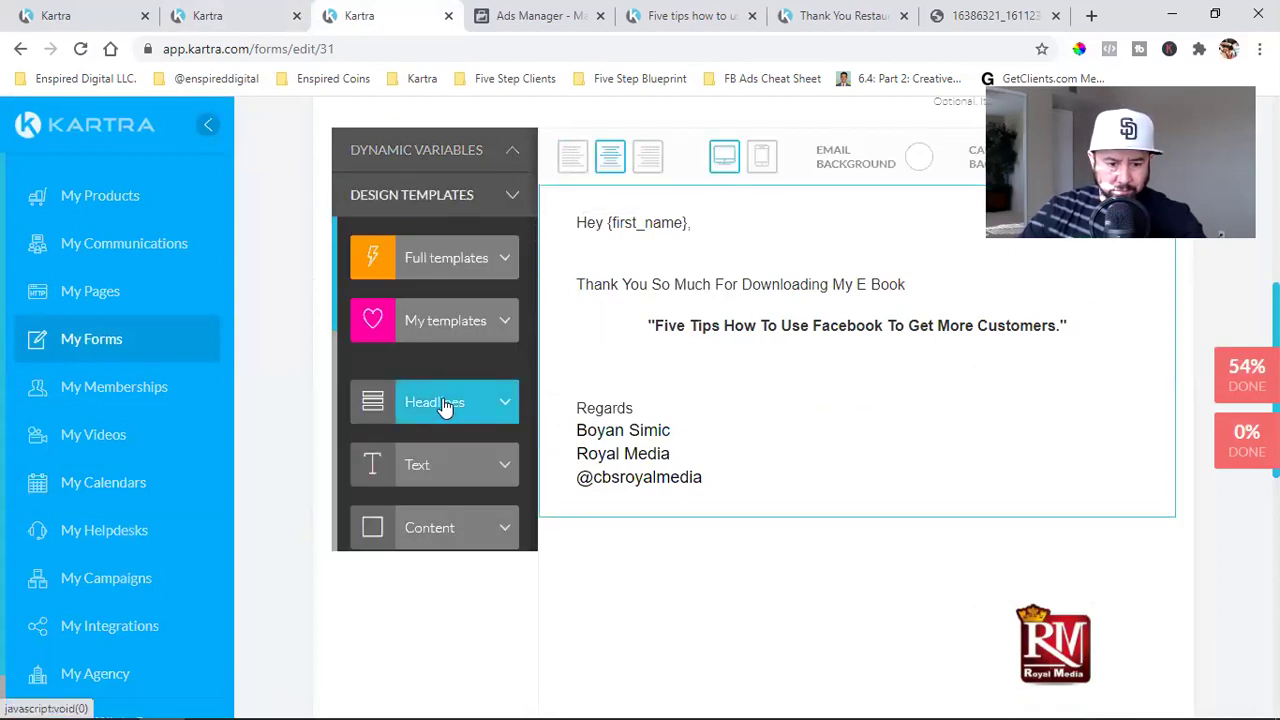
scroll(439, 402, "down", 3)
scroll(433, 393, "up", 3)
scroll(440, 388, "down", 3)
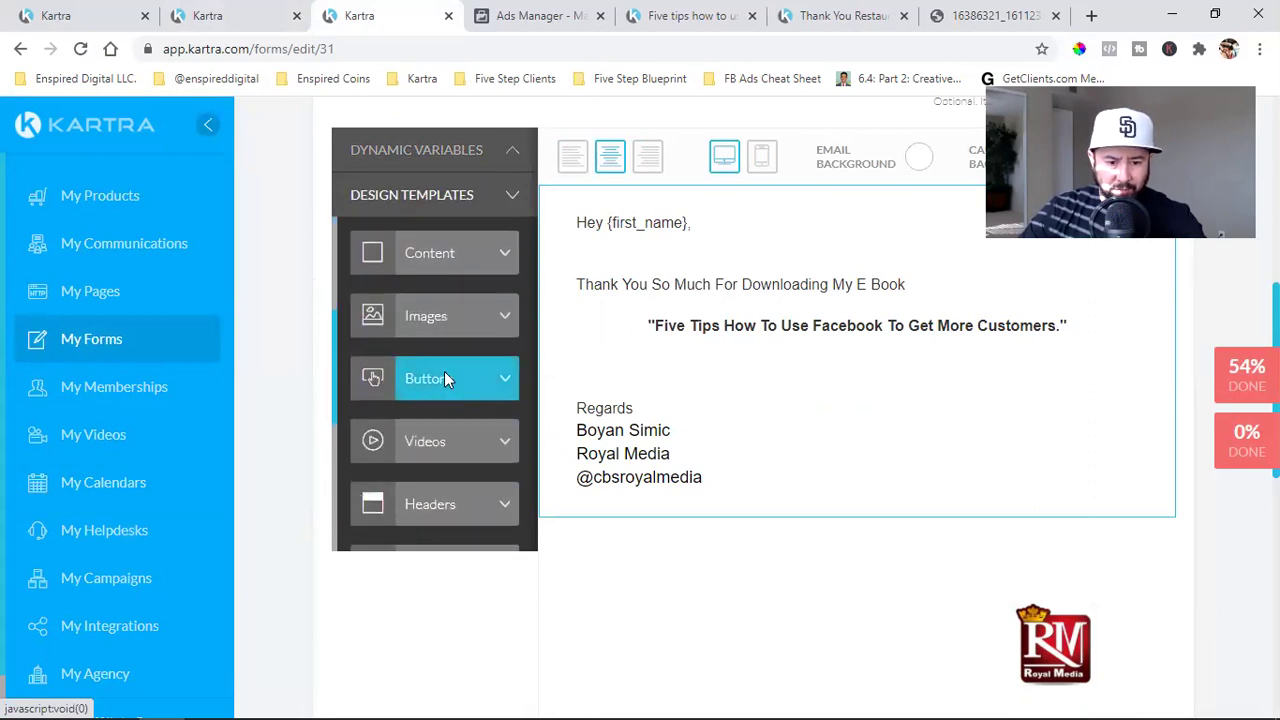
left_click(446, 376)
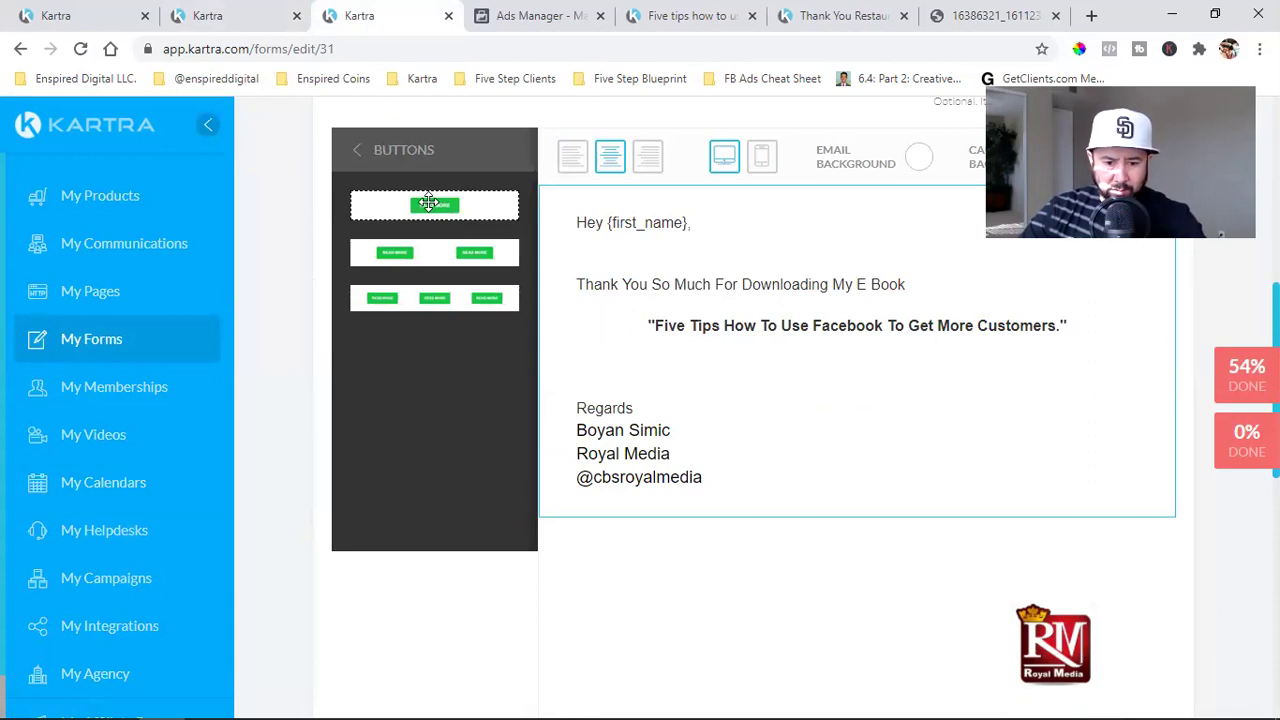
left_click_drag(715, 480, 870, 615)
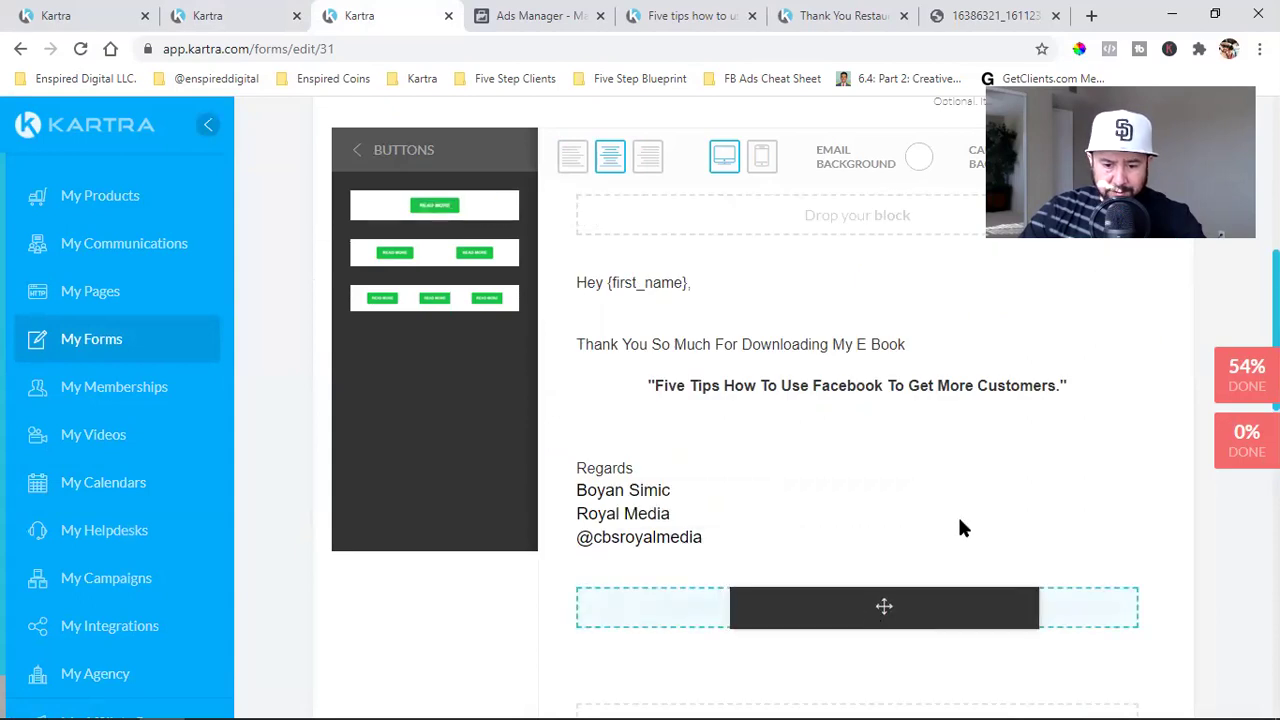
Link the new button to the copied PDF URL and set its text to "Click Here To Download Your Free PDF"
left_click(784, 569)
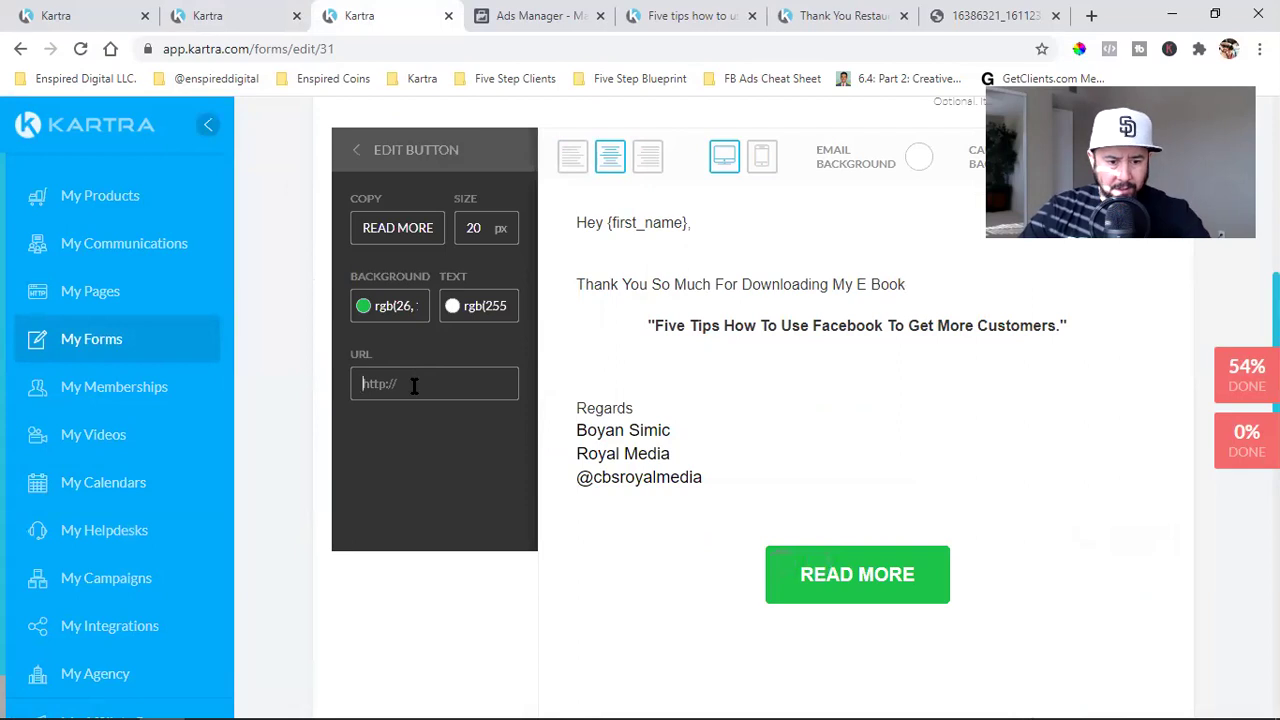
key("ctrl+v")
left_click(404, 227)
key("ctrl+a")
type("Click")
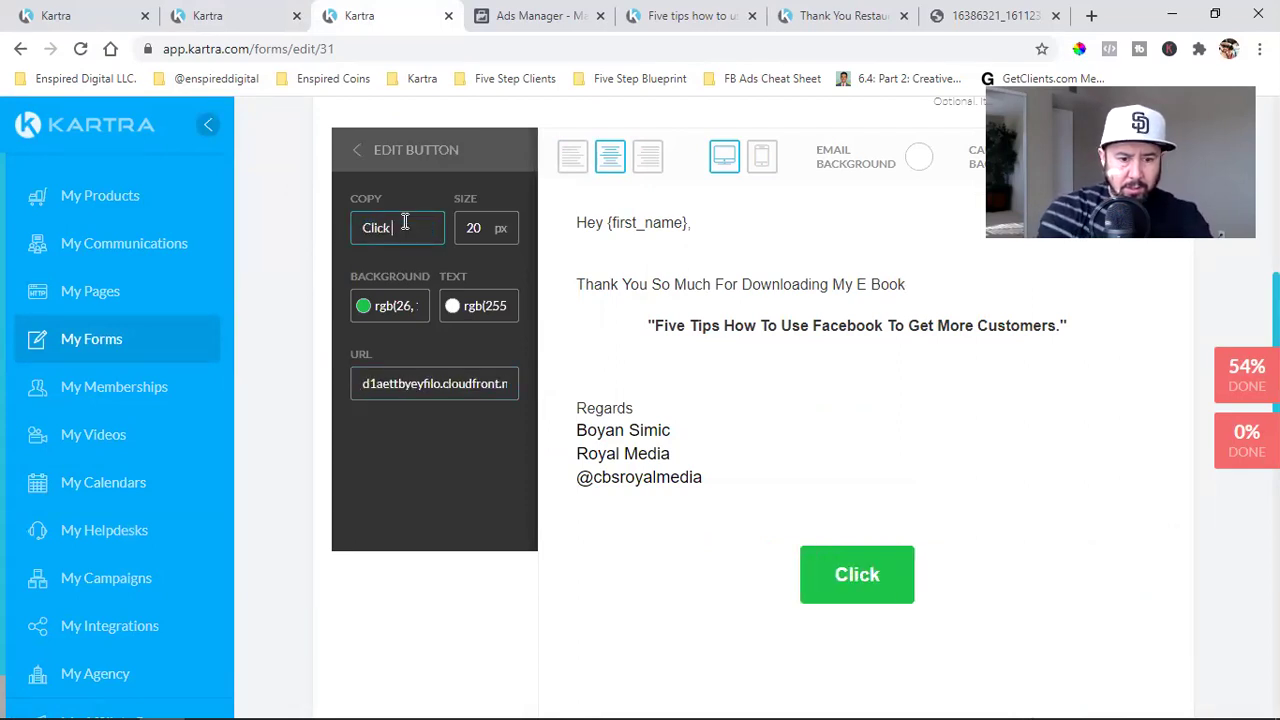
type(" Here To Download Your")
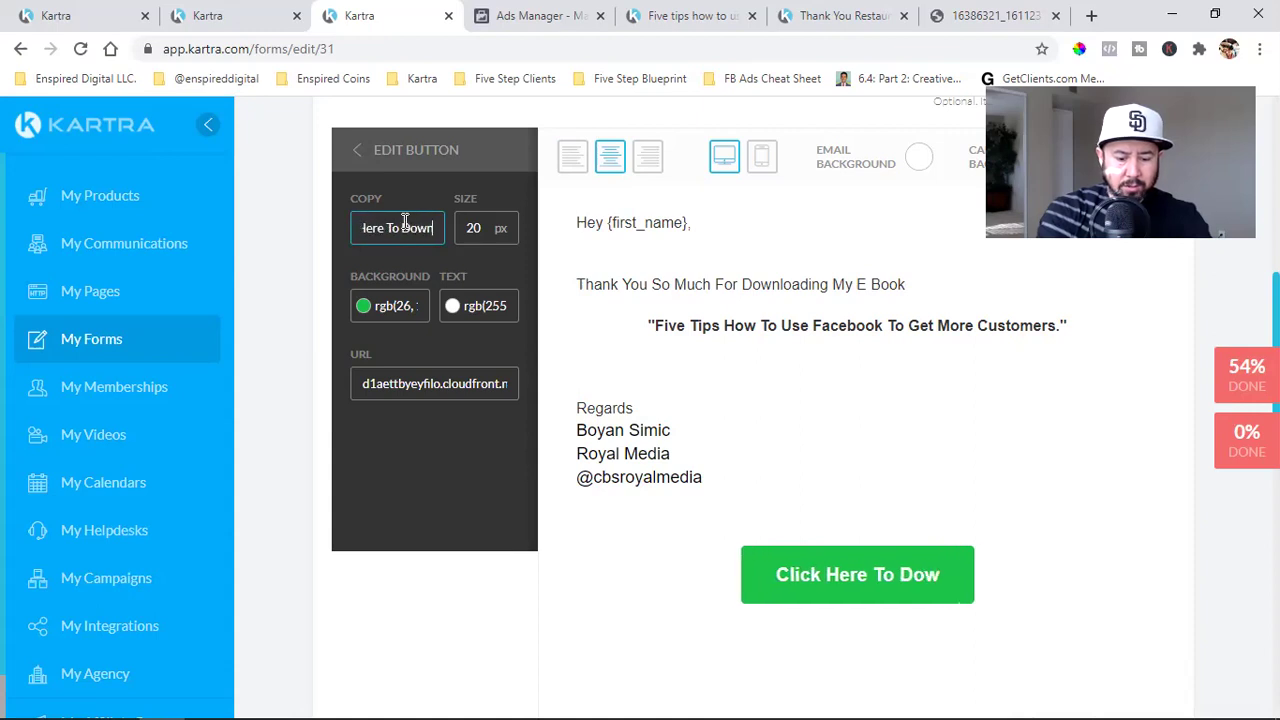
type(" Fre")
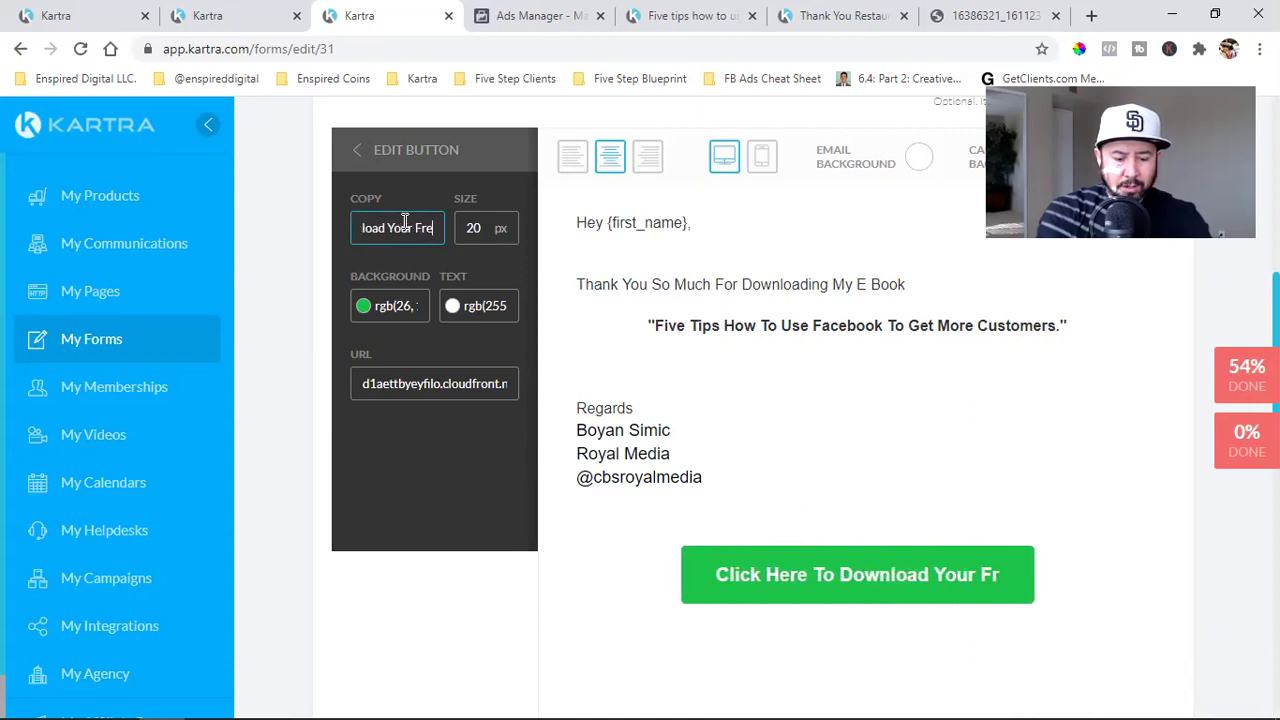
type("e PDF")
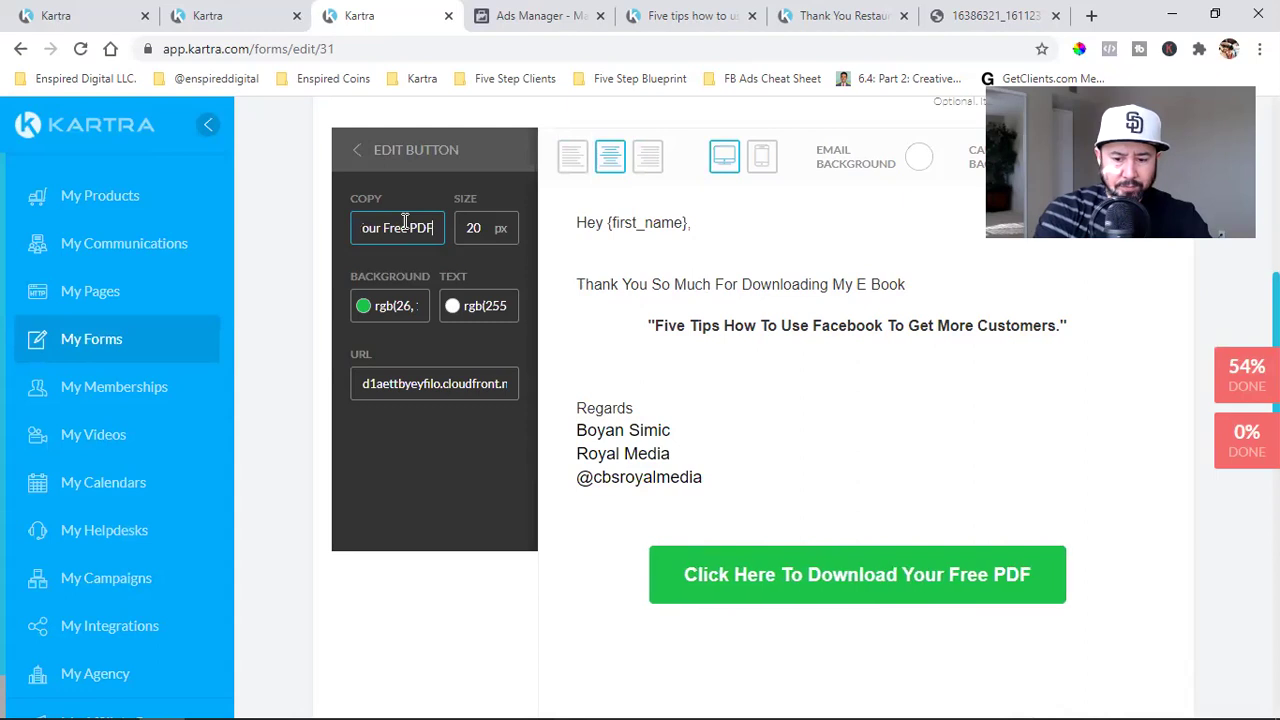
Change the download button's background color to red
left_click(374, 310)
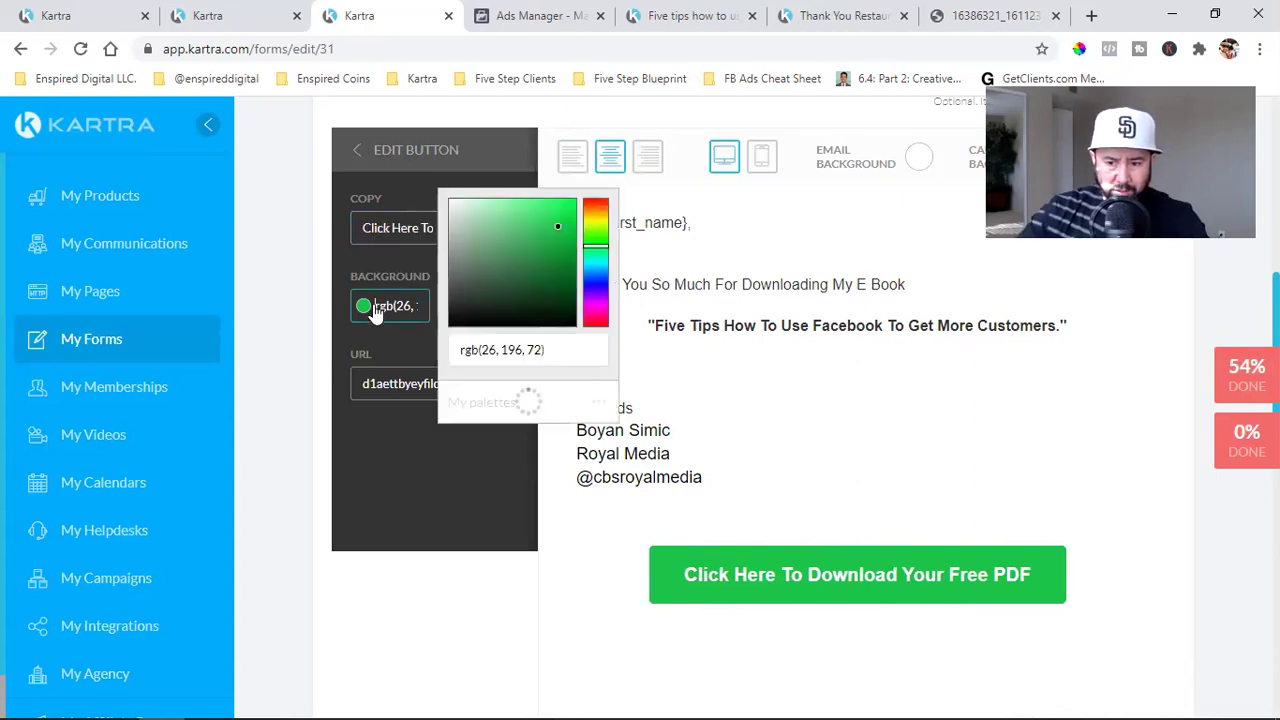
left_click_drag(594, 281, 595, 333)
left_click(383, 455)
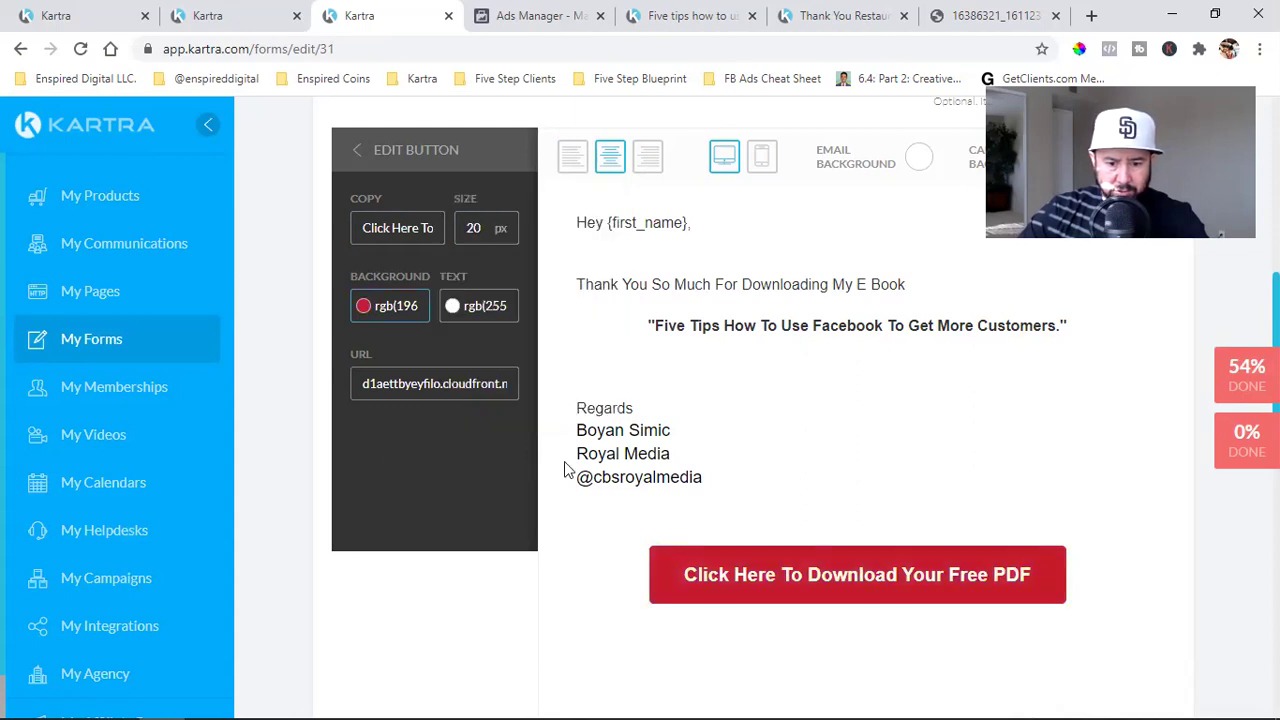
Clear the "#facebook" placeholder URL from the Facebook icon in the email footer
scroll(971, 471, "down", 7)
scroll(975, 470, "up", 3)
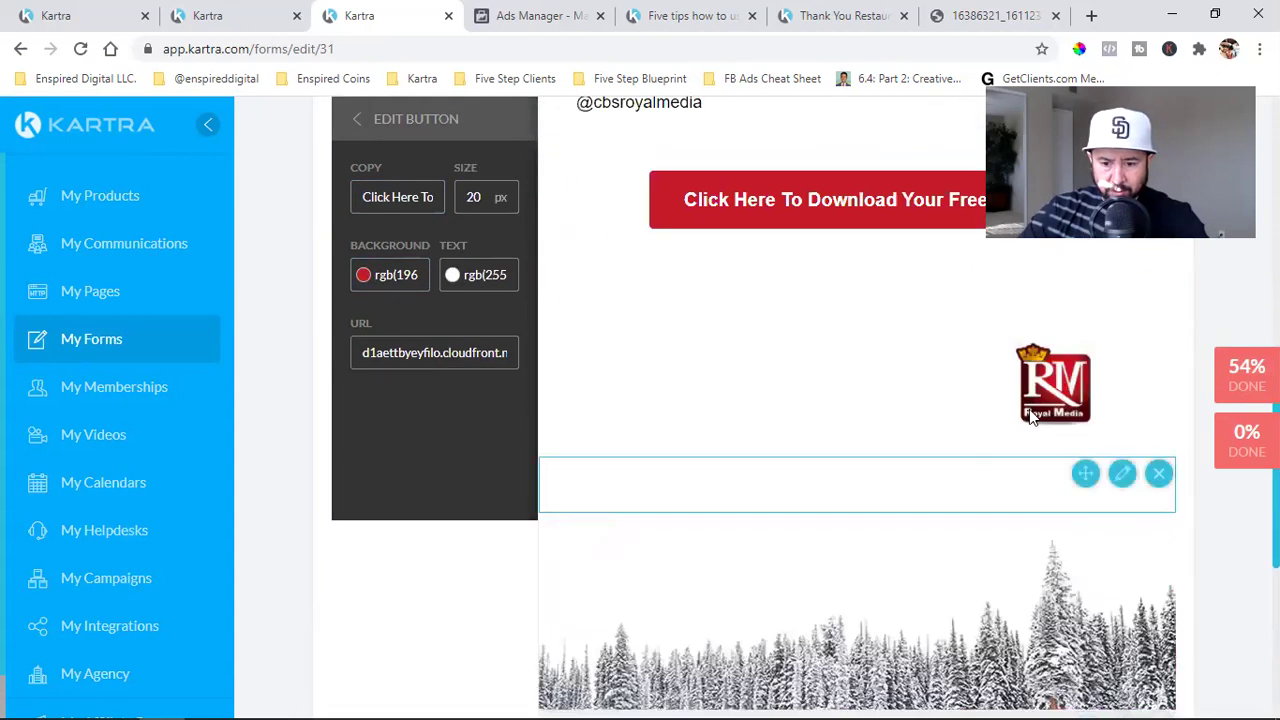
scroll(903, 489, "down", 6)
scroll(878, 482, "up", 2)
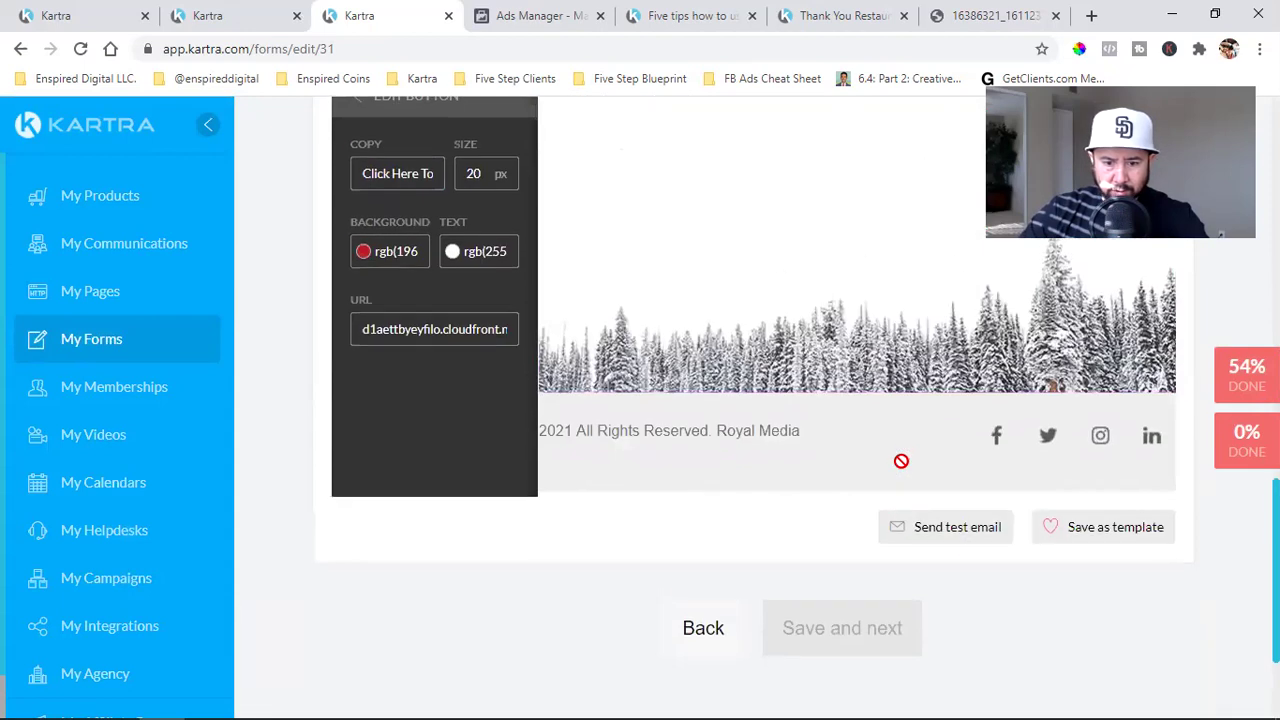
left_click(991, 443)
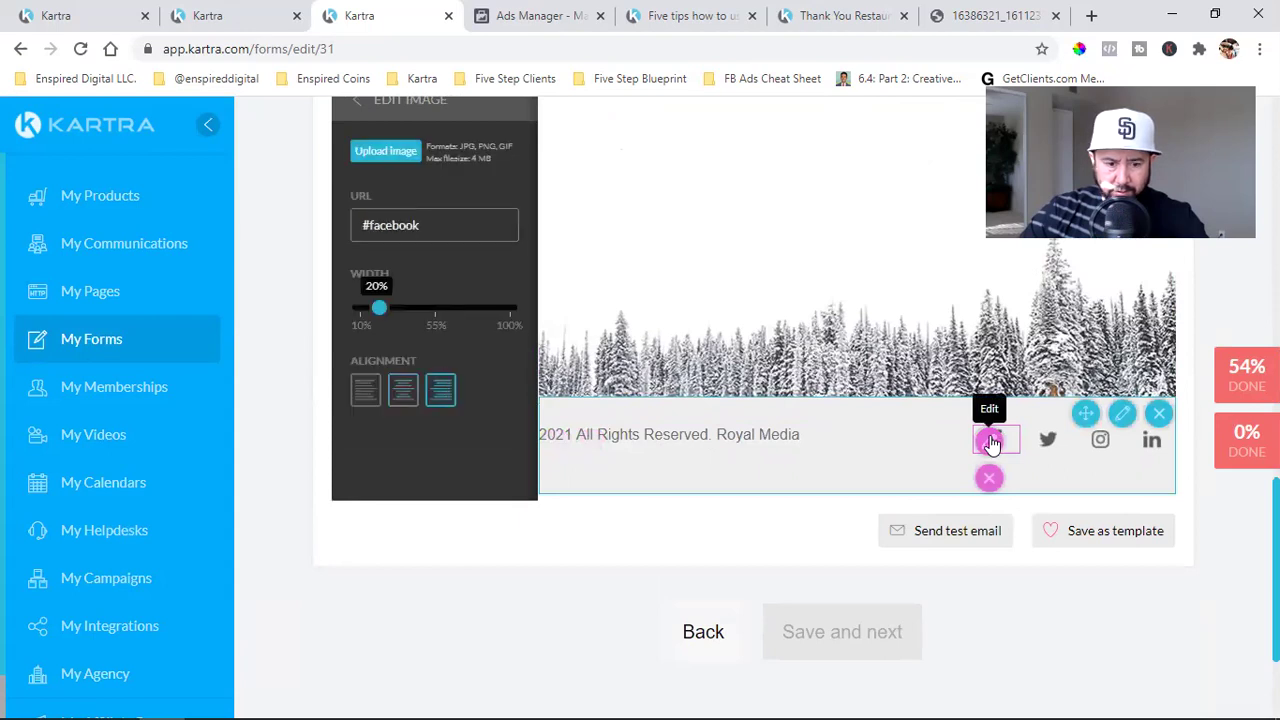
triple_click(398, 227)
key("BackSpace")
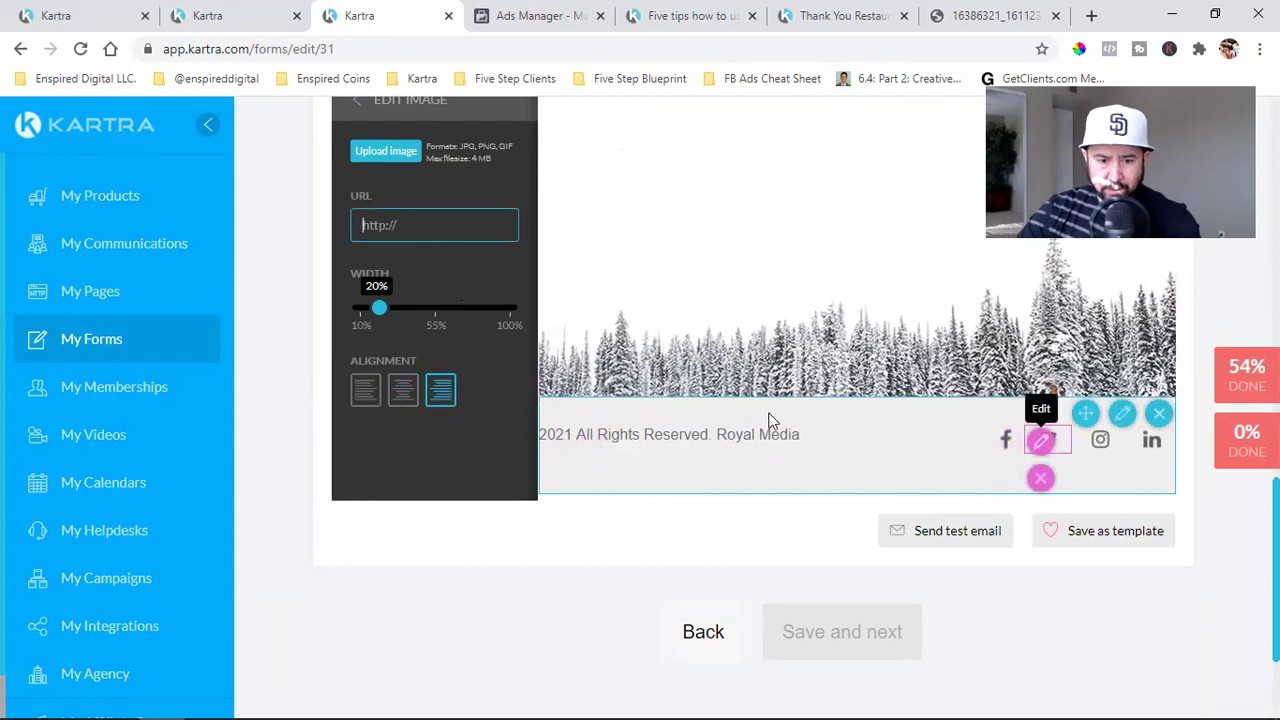
Delete the snowy forest image block above the email footer
scroll(770, 420, "up", 3)
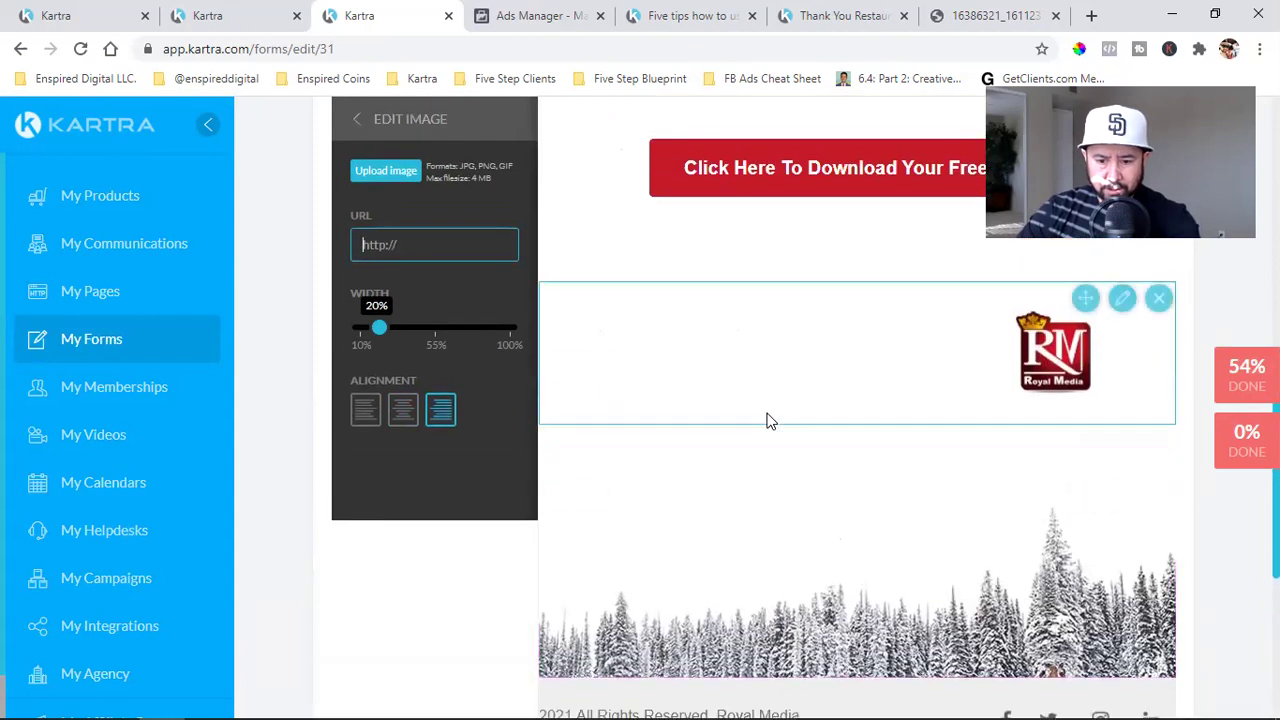
scroll(770, 420, "down", 2)
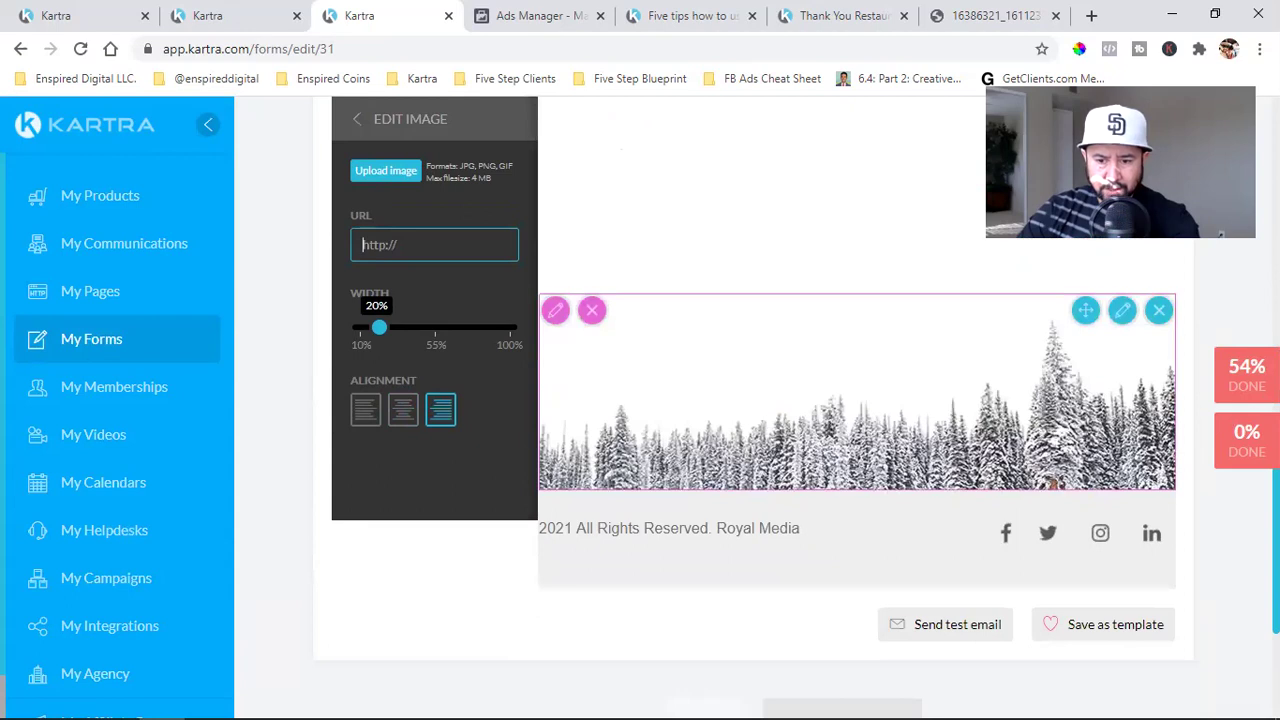
left_click(1160, 318)
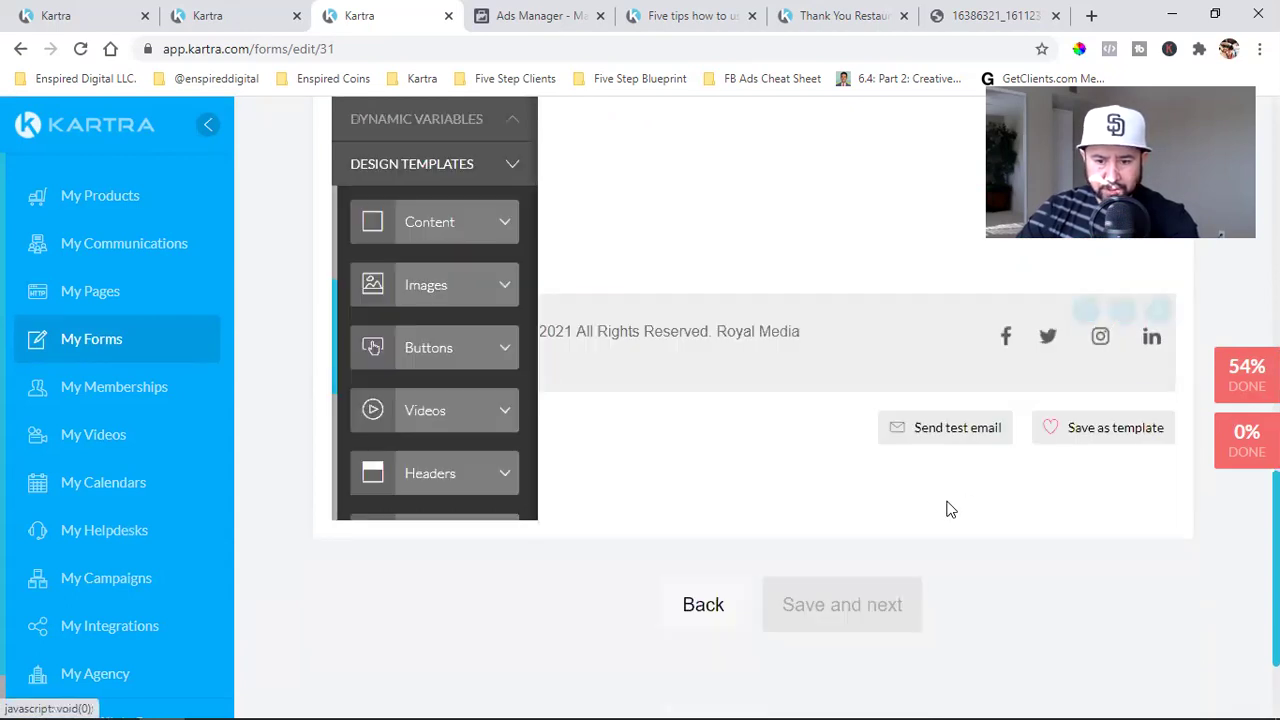
scroll(948, 506, "down", 1)
scroll(948, 506, "up", 2)
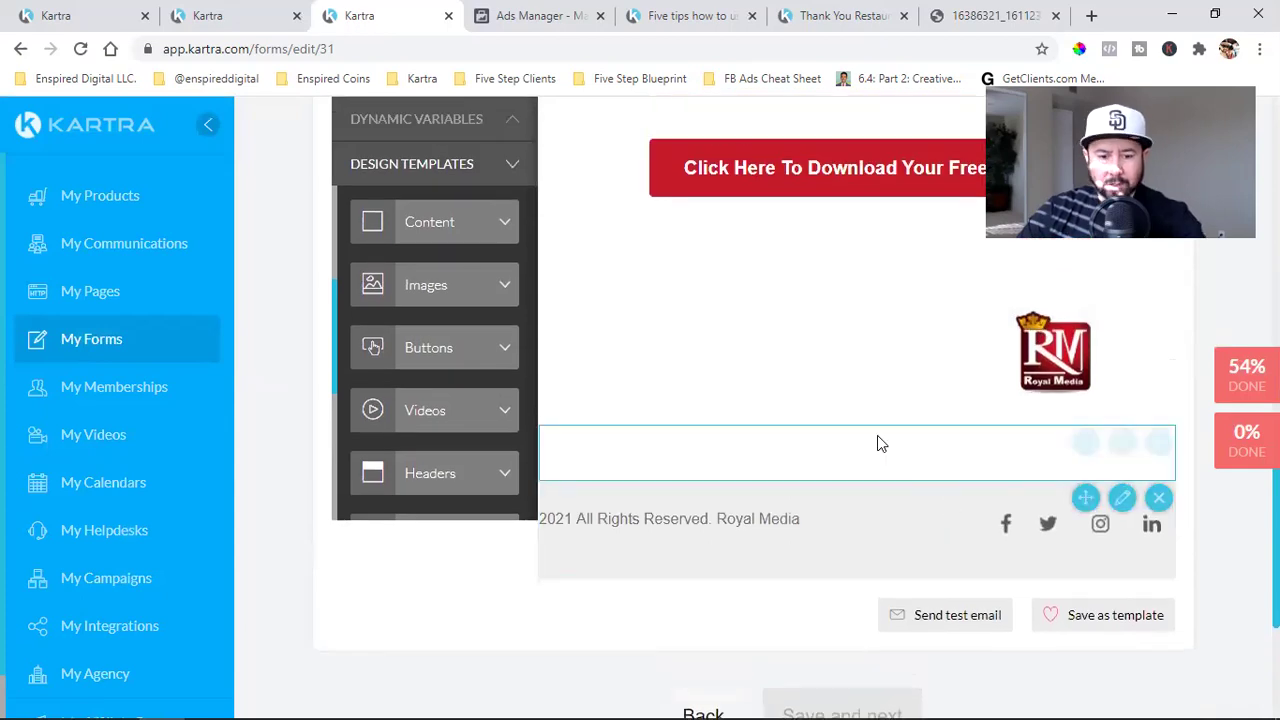
Open google.com in a new browser tab to look for a picture for the email
left_click(447, 284)
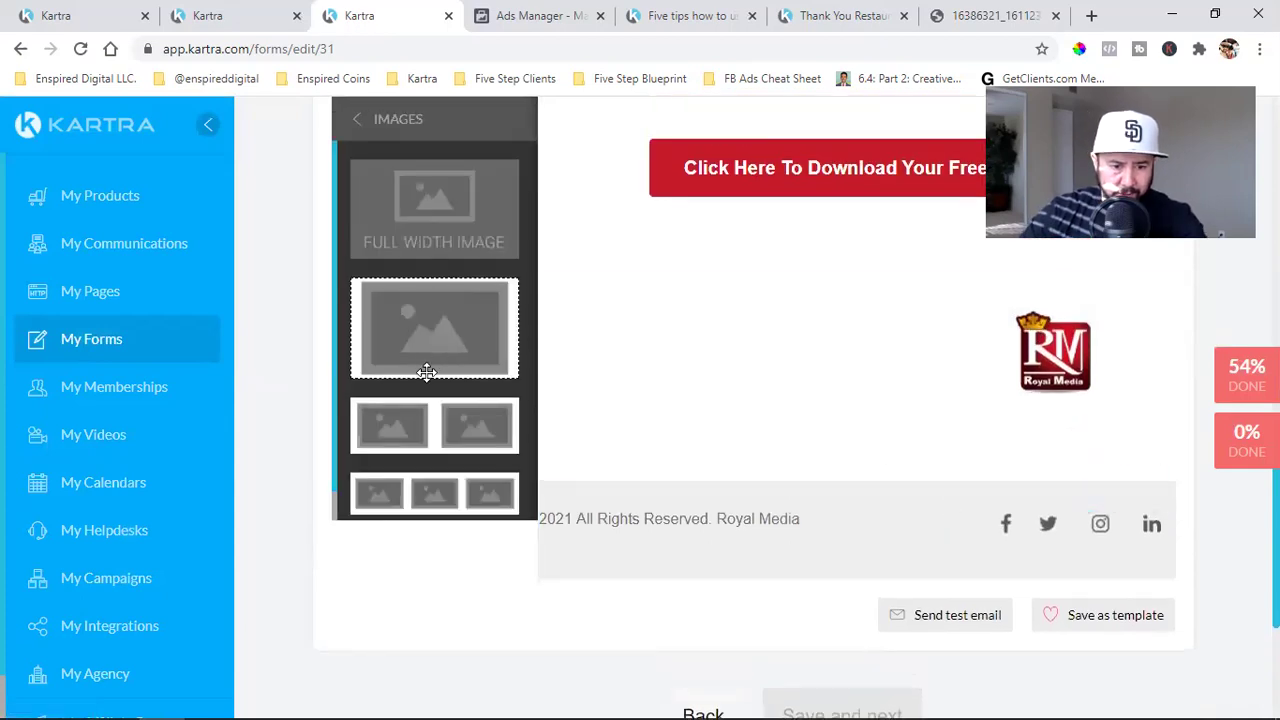
key("ctrl+t")
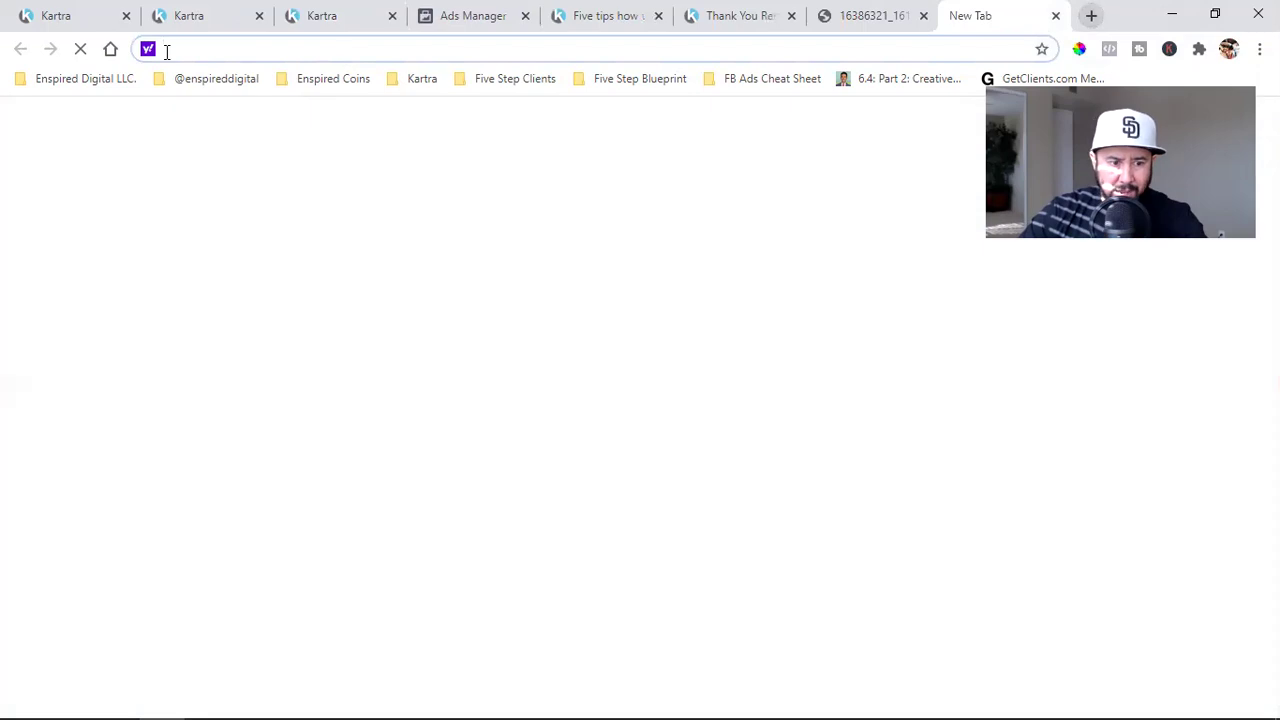
type("google.com")
key("Return")
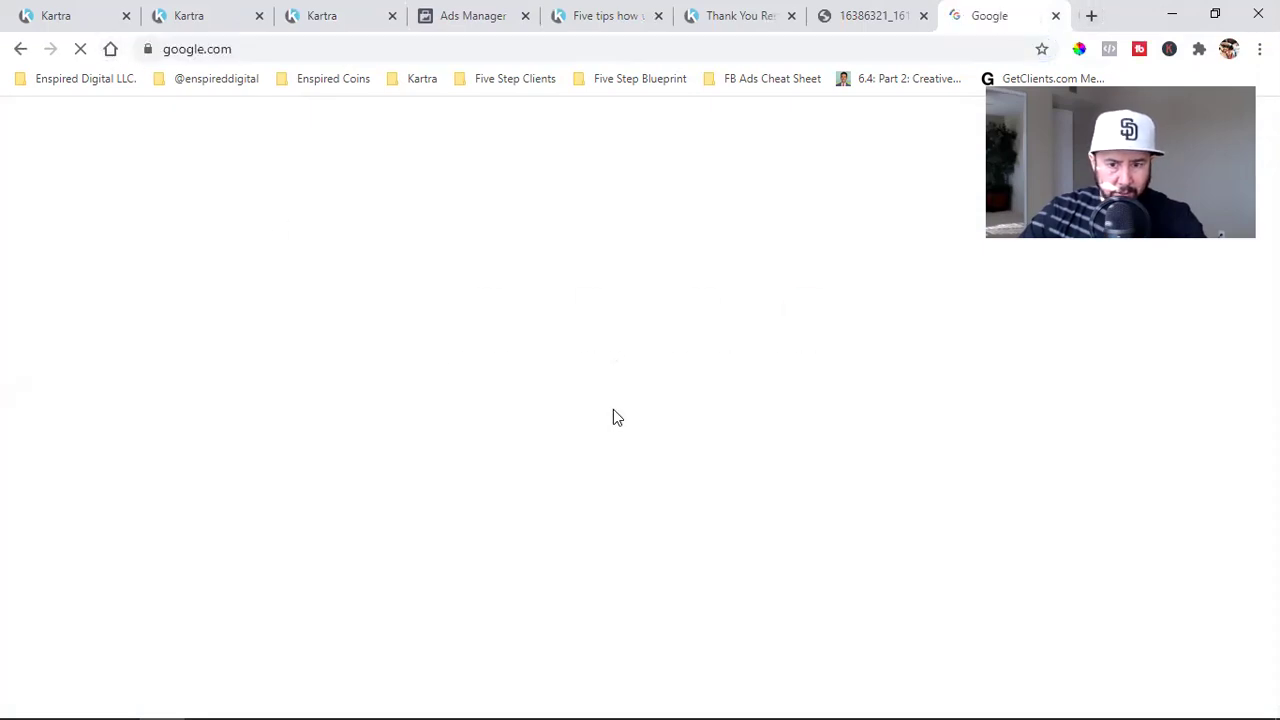
Search Google for "Happy people at restaurant"
type("Re")
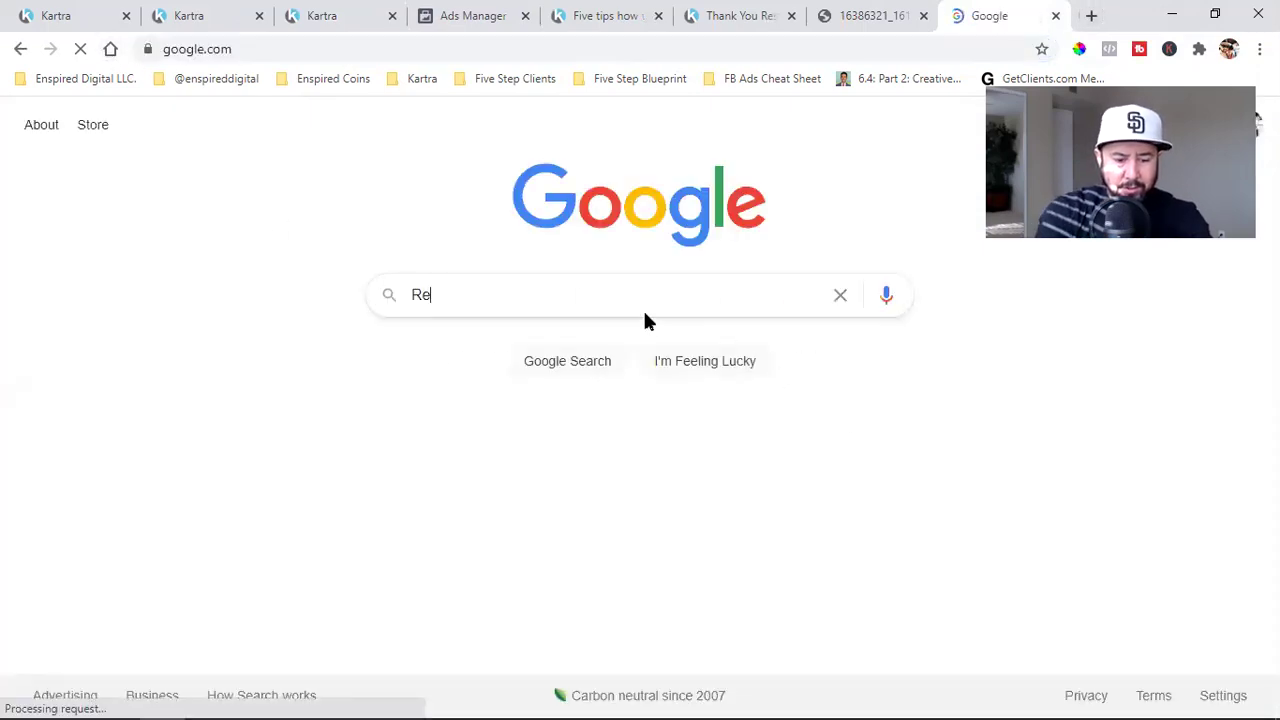
key("BackSpace")
key("BackSpace")
type("Happy ")
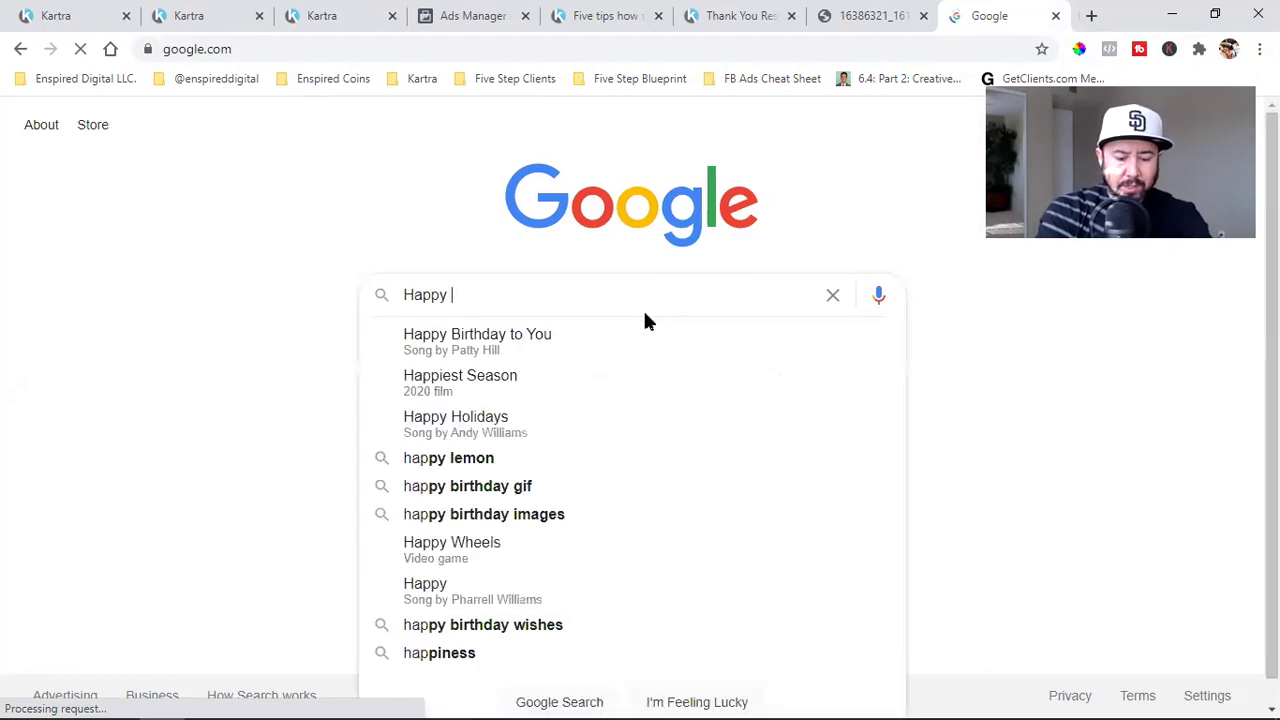
type("people at rest")
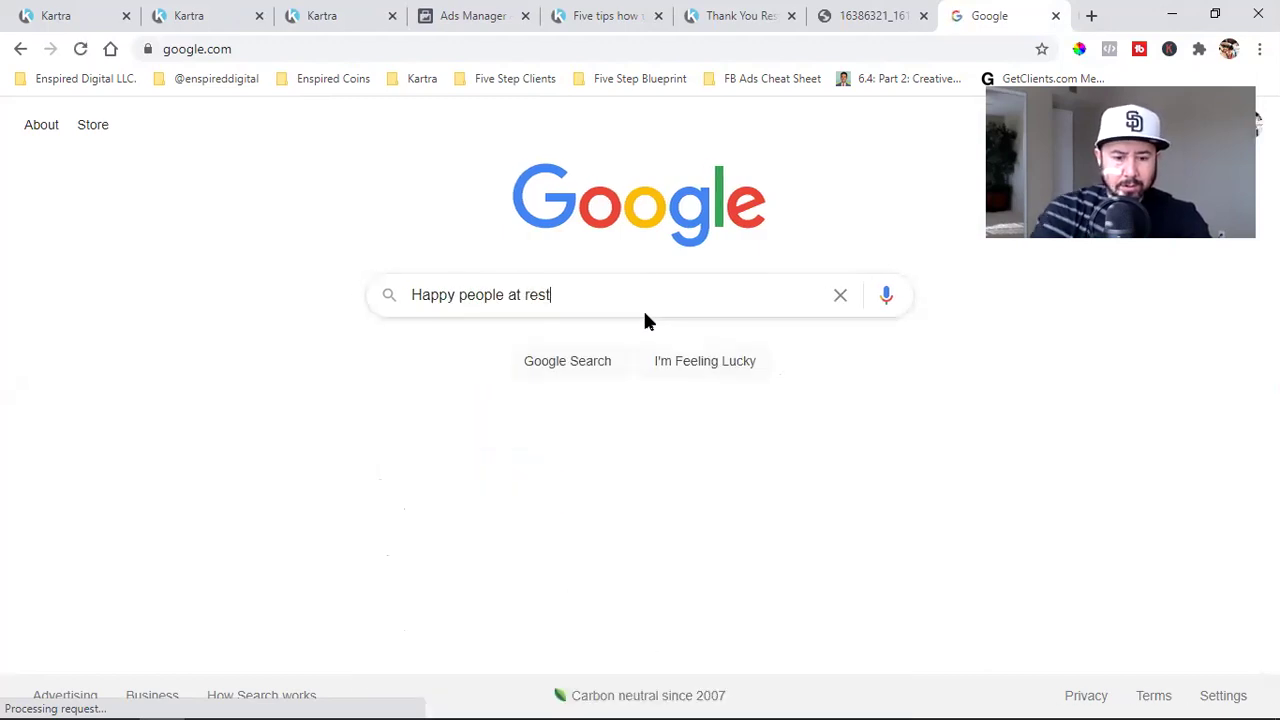
key("BackSpace")
type("r")
key("BackSpace")
key("BackSpace")
key("BackSpace")
key("BackSpace")
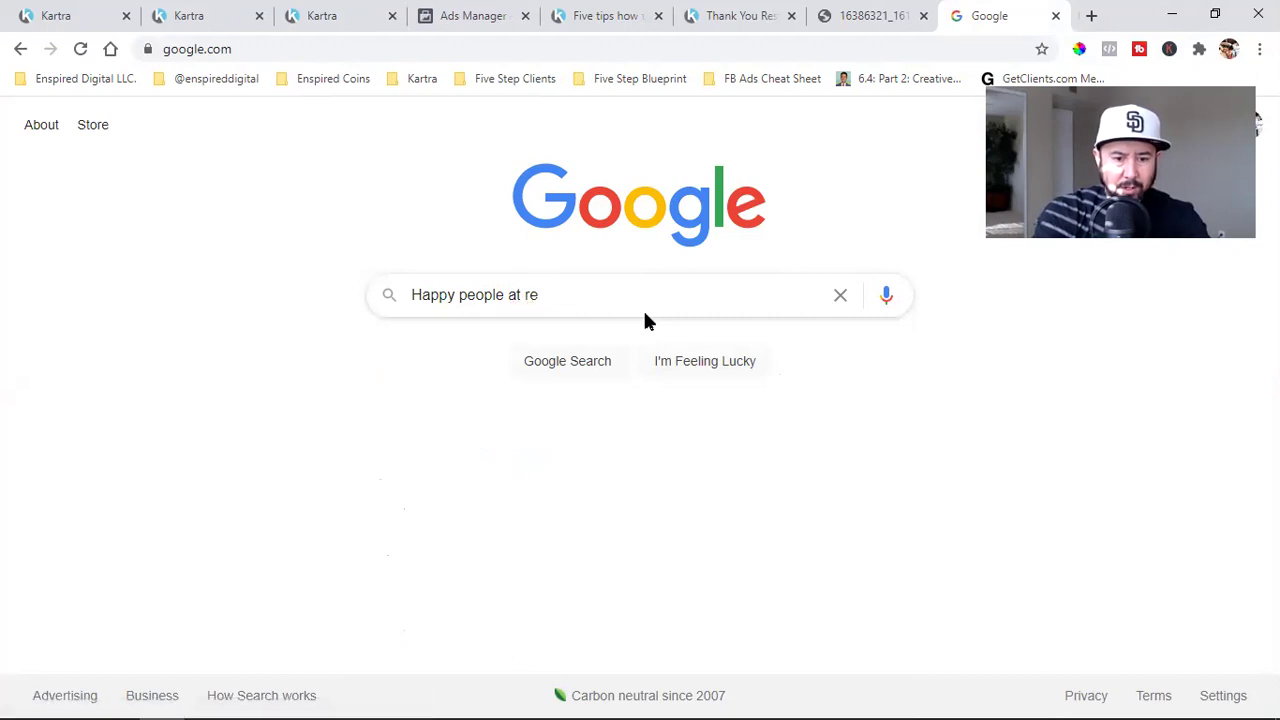
type("restruant")
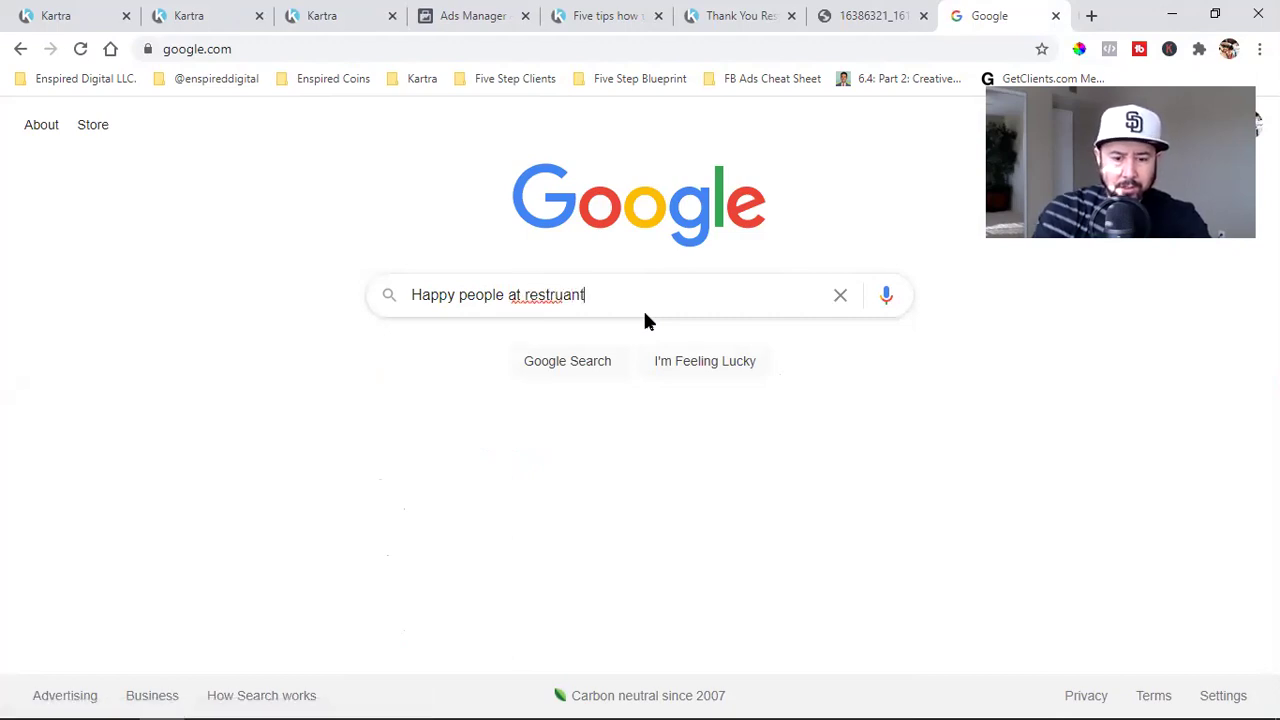
key("Return")
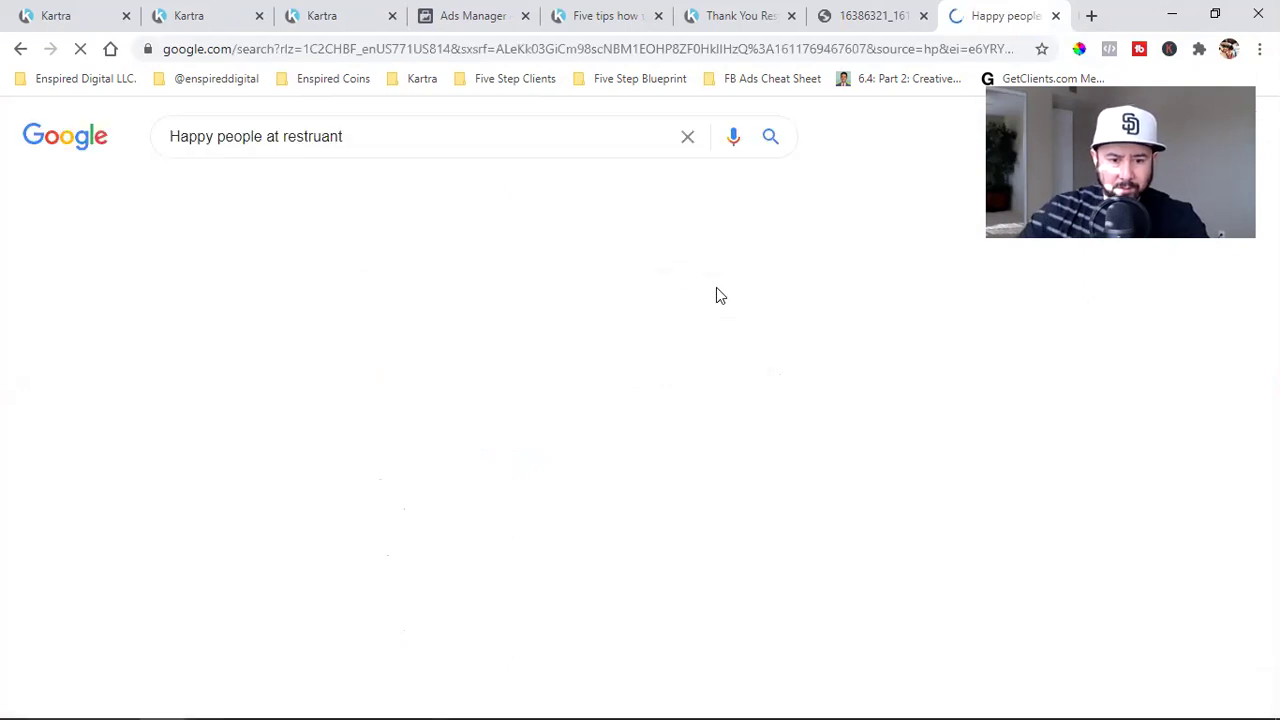
Save the "Dining | Halcyon" photo from the Google image results to the computer as Dining-Banner.jpg
left_click(378, 274)
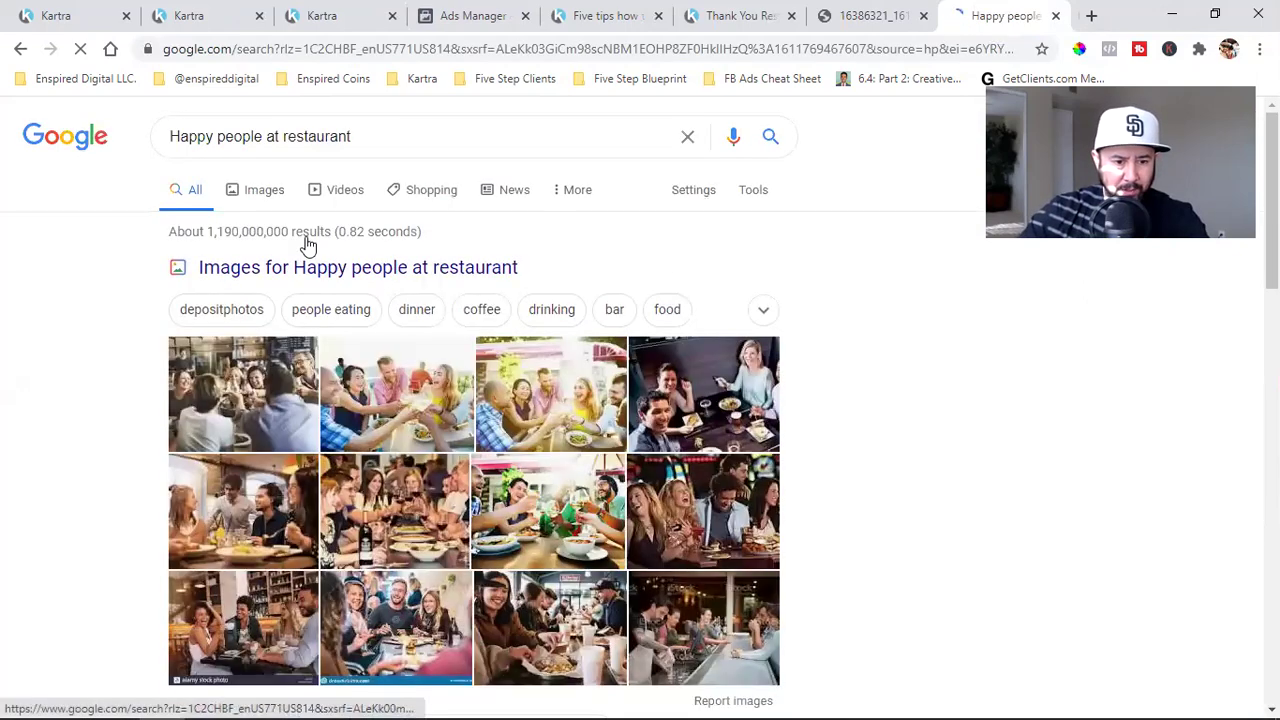
left_click(257, 195)
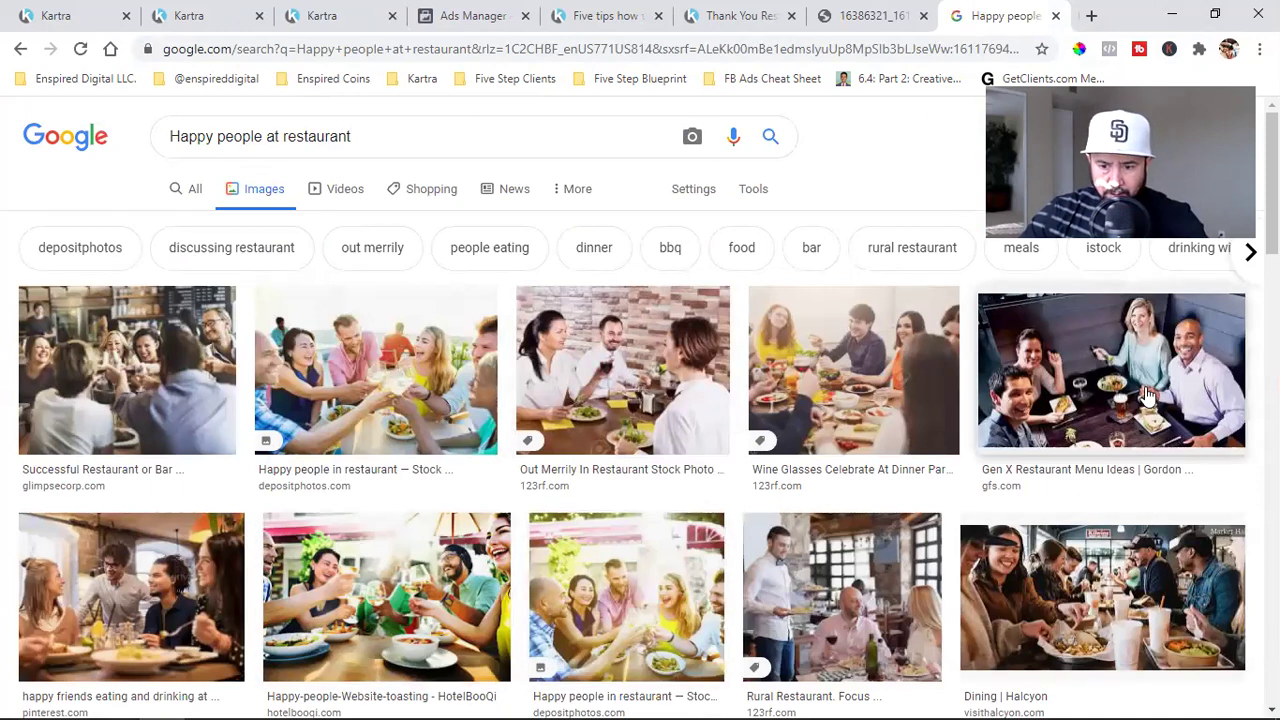
scroll(1148, 395, "down", 1)
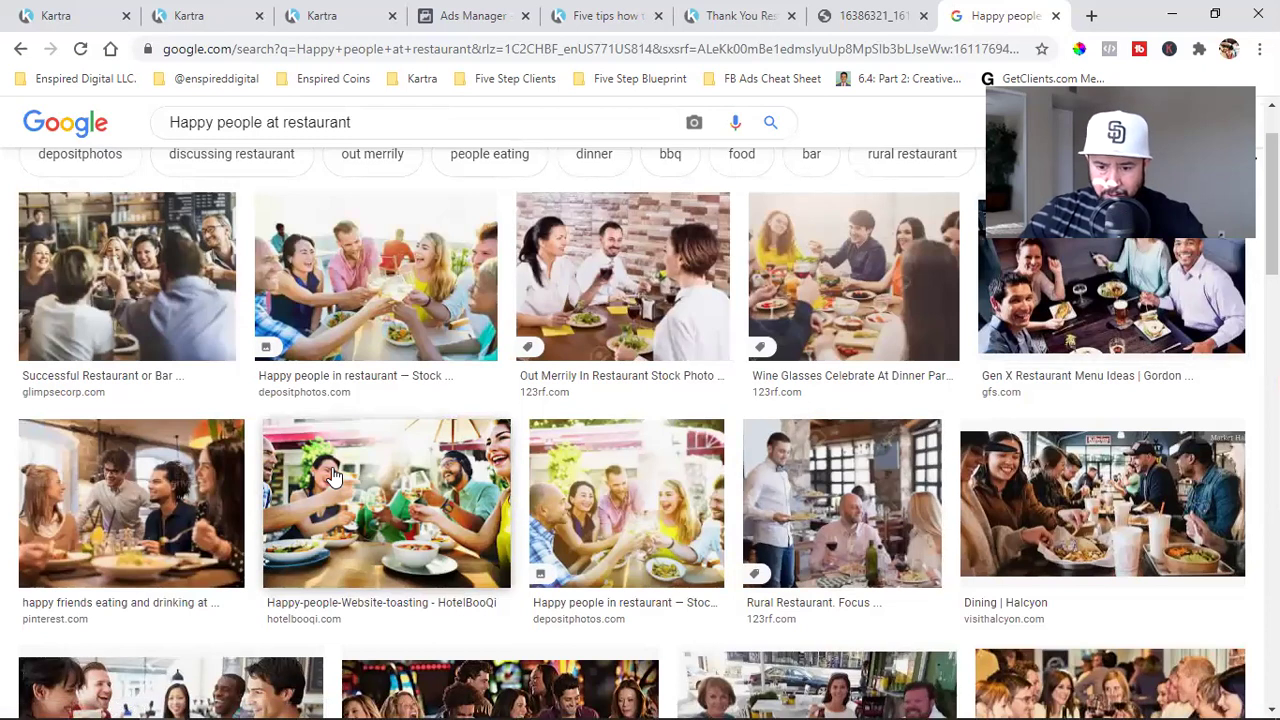
left_click(1106, 472)
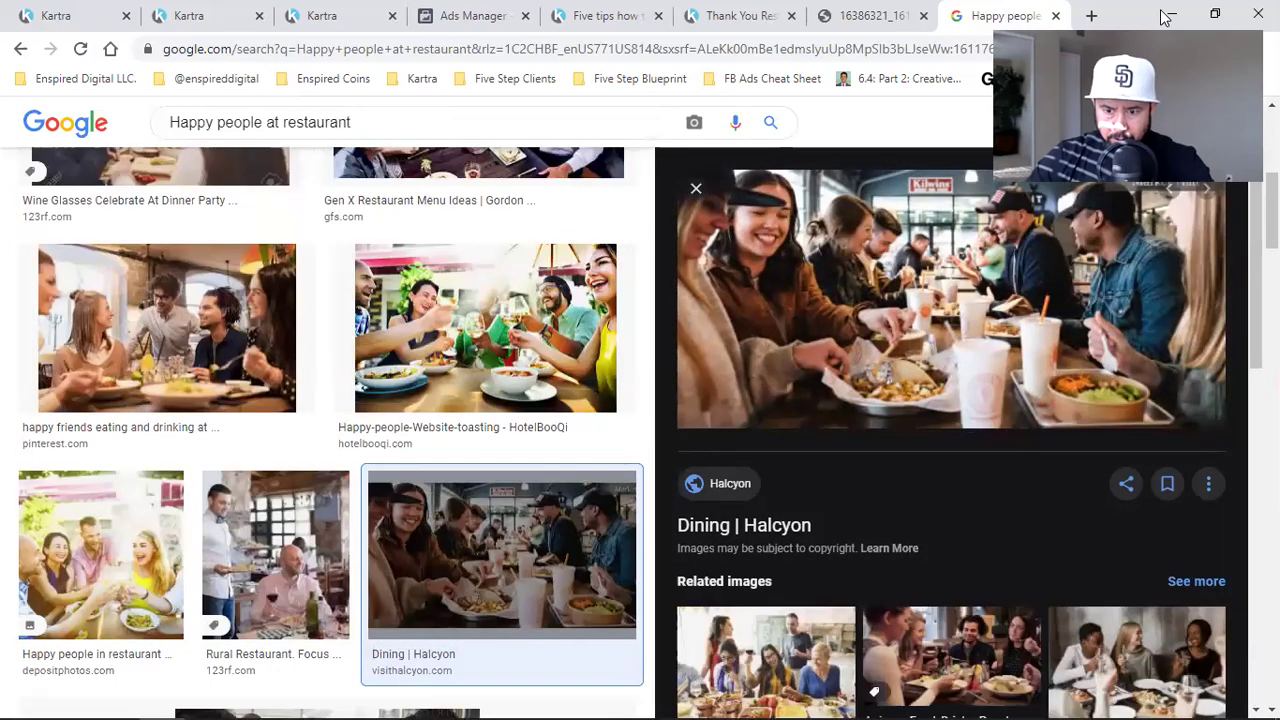
right_click(910, 283)
left_click(975, 445)
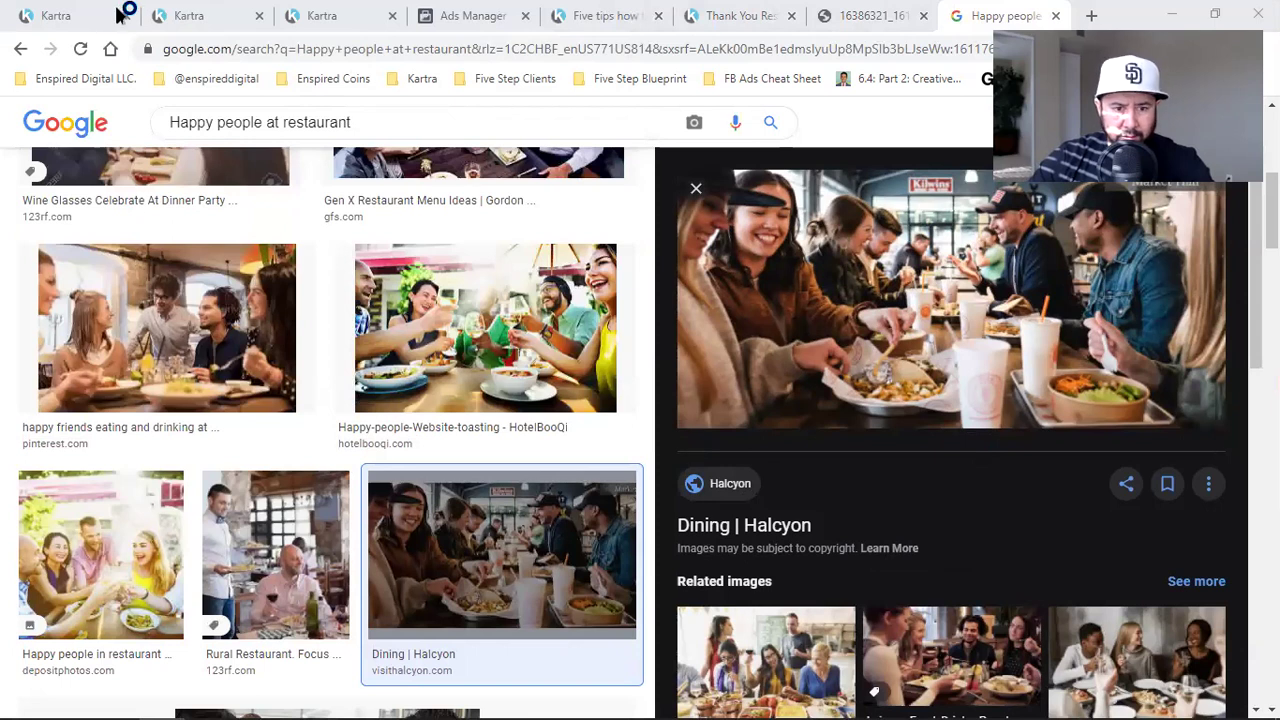
Back in the Kartra email, add a single-image block below the download button and delete the empty block beneath it
left_click(172, 14)
left_click(354, 13)
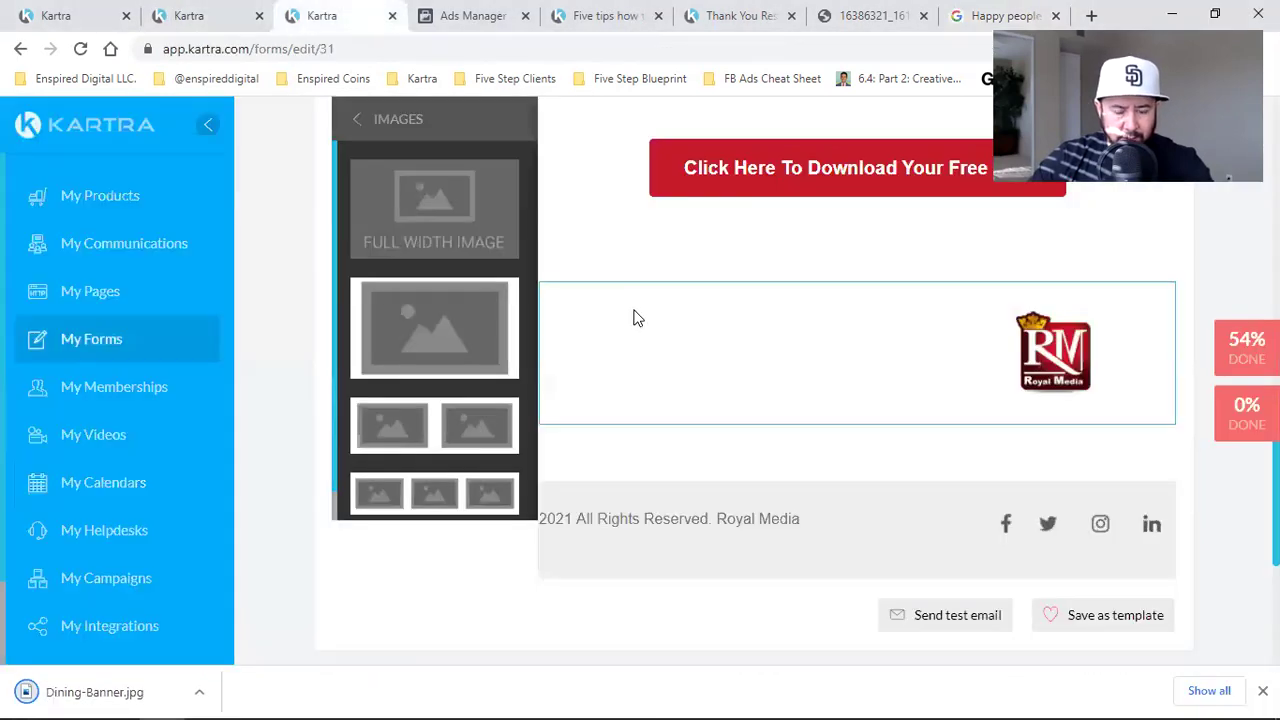
left_click_drag(417, 323, 892, 381)
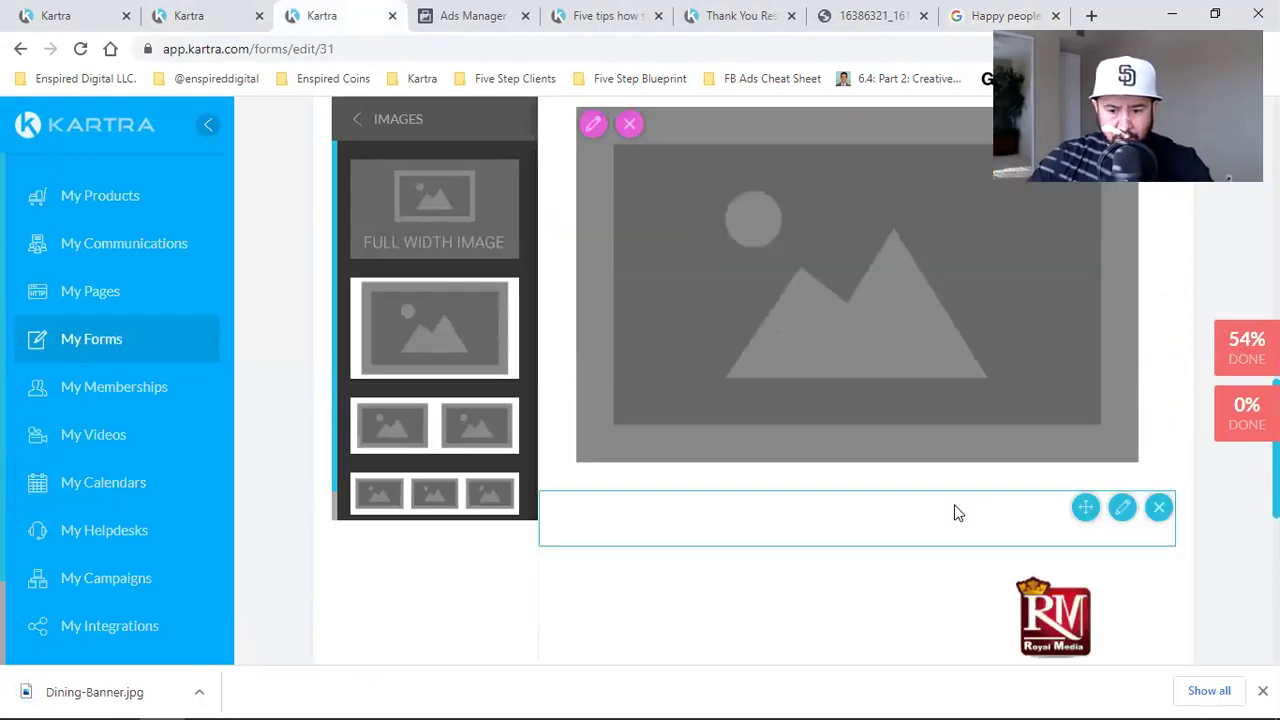
scroll(954, 513, "down", 2)
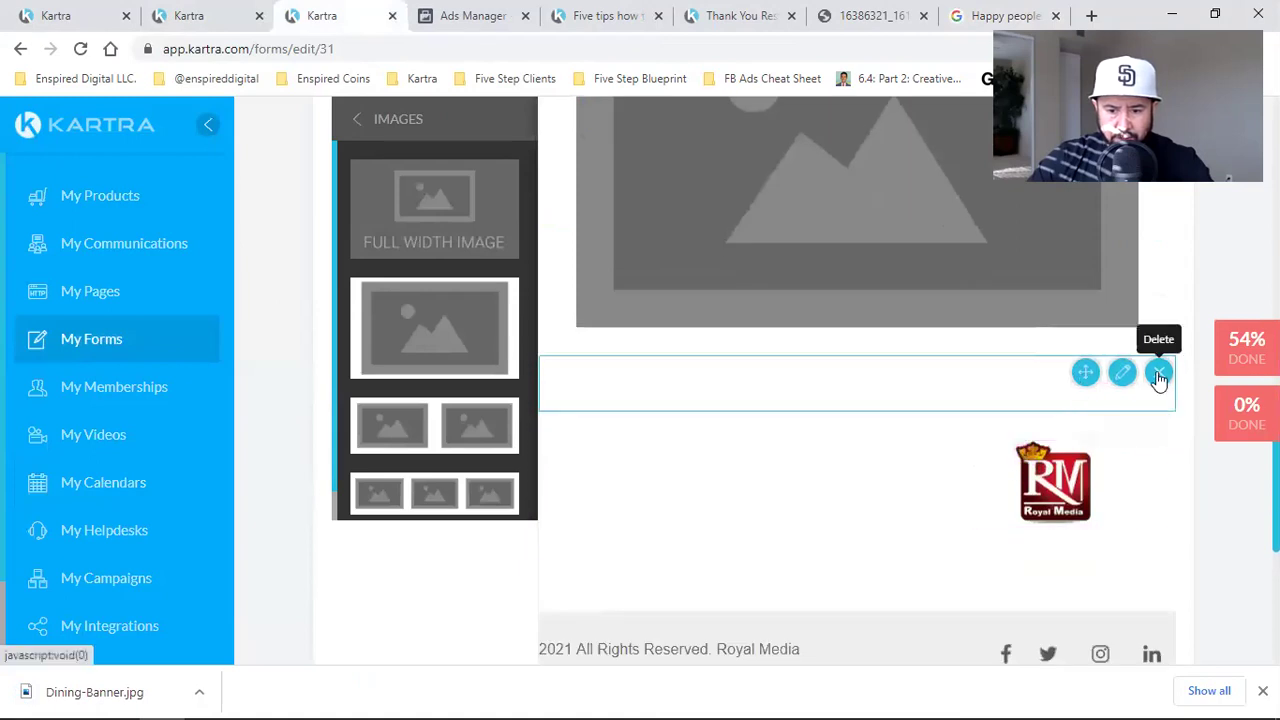
left_click(1158, 376)
scroll(877, 509, "down", 2)
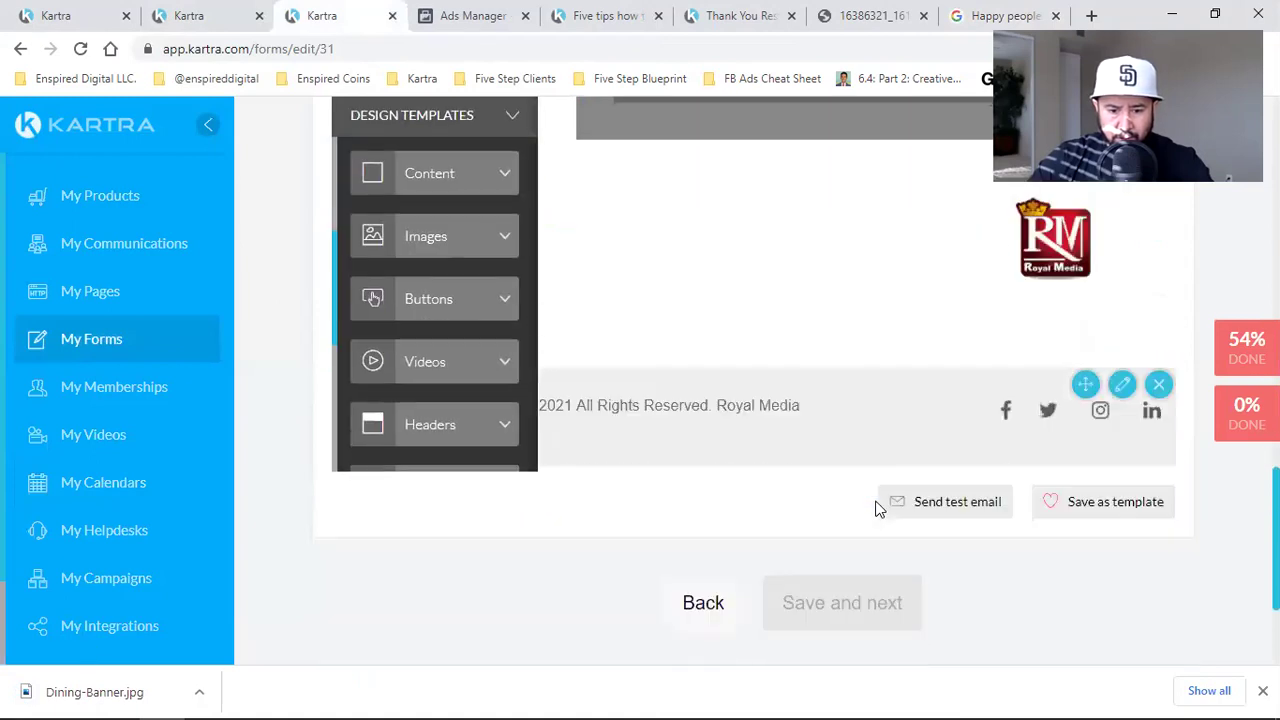
Move the Royal Media logo block up between the email's signature text and the download button
key("ctrl+z")
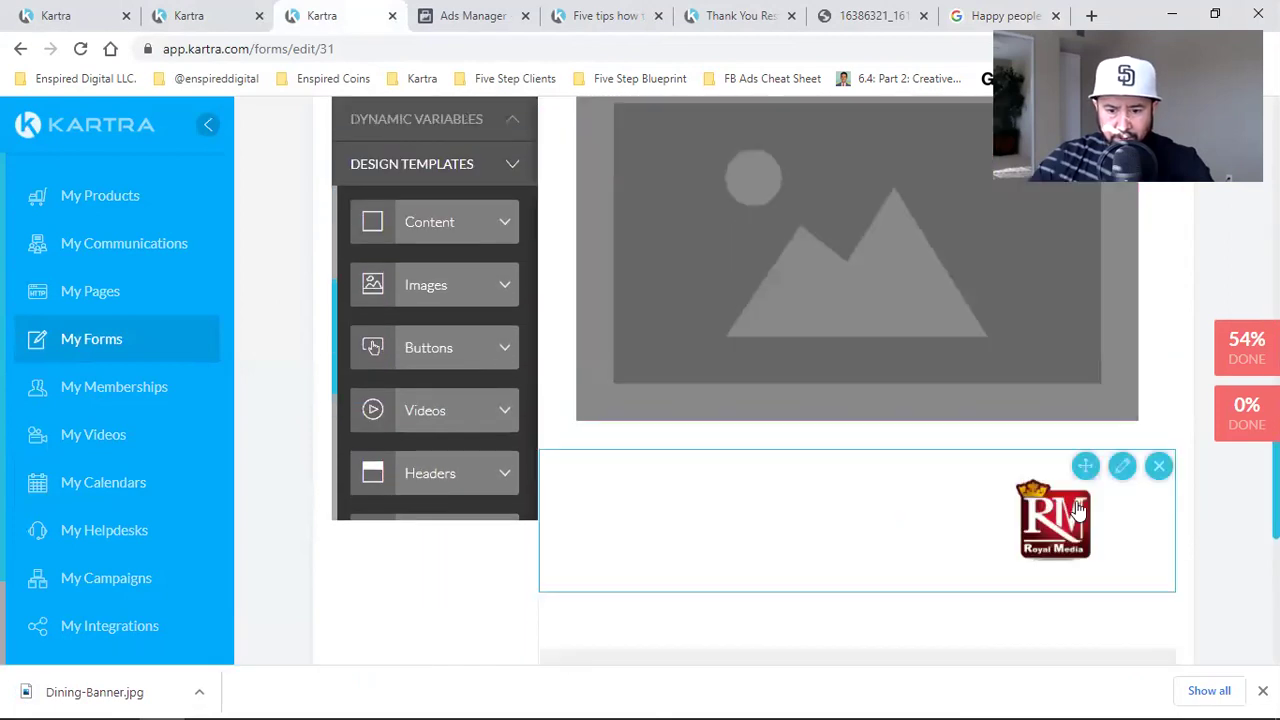
left_click_drag(1091, 333, 900, 172)
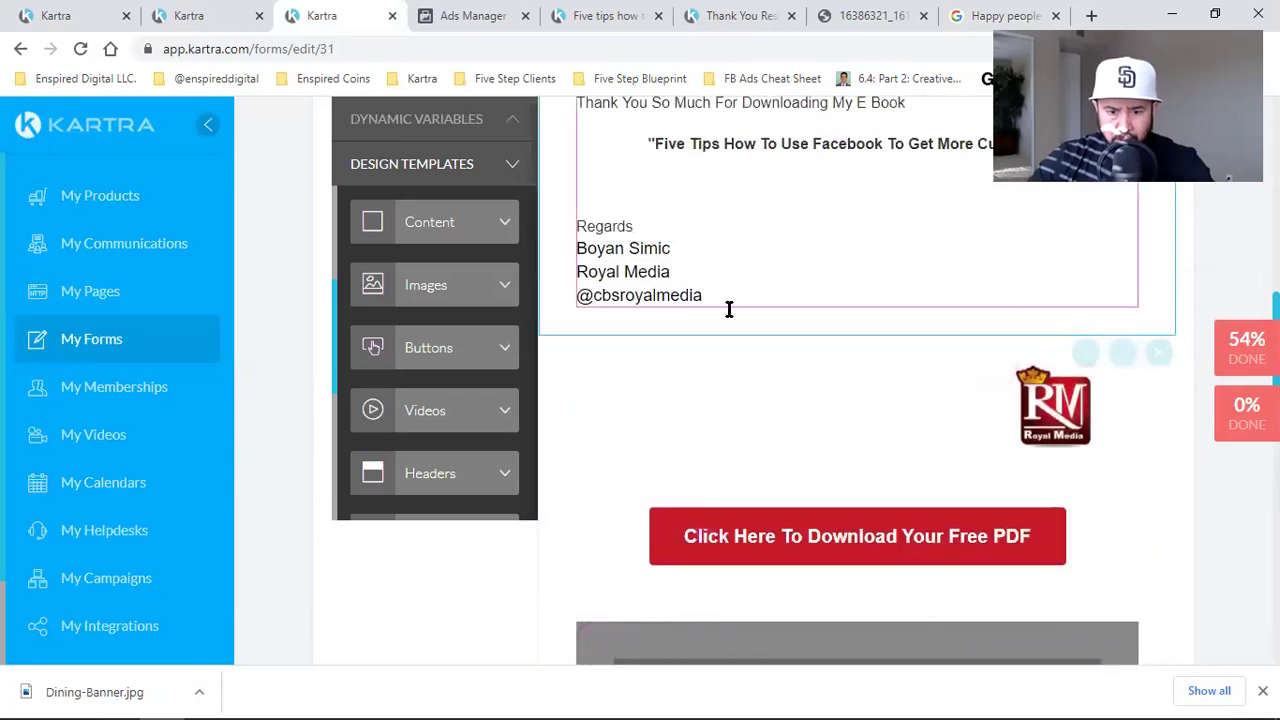
scroll(834, 337, "up", 1)
scroll(834, 343, "down", 1)
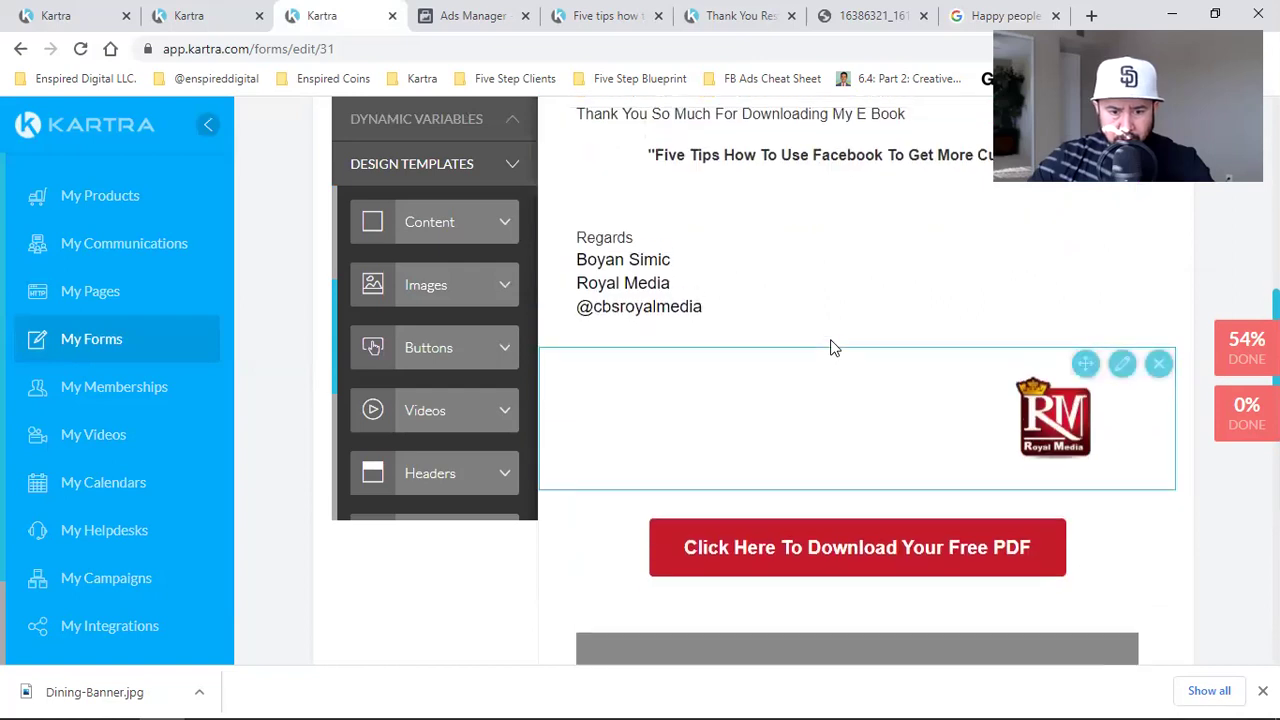
Cut the signature lines from "Regards" to the social handle out of the email's body text and remove the leftover blank lines
scroll(629, 352, "up", 2)
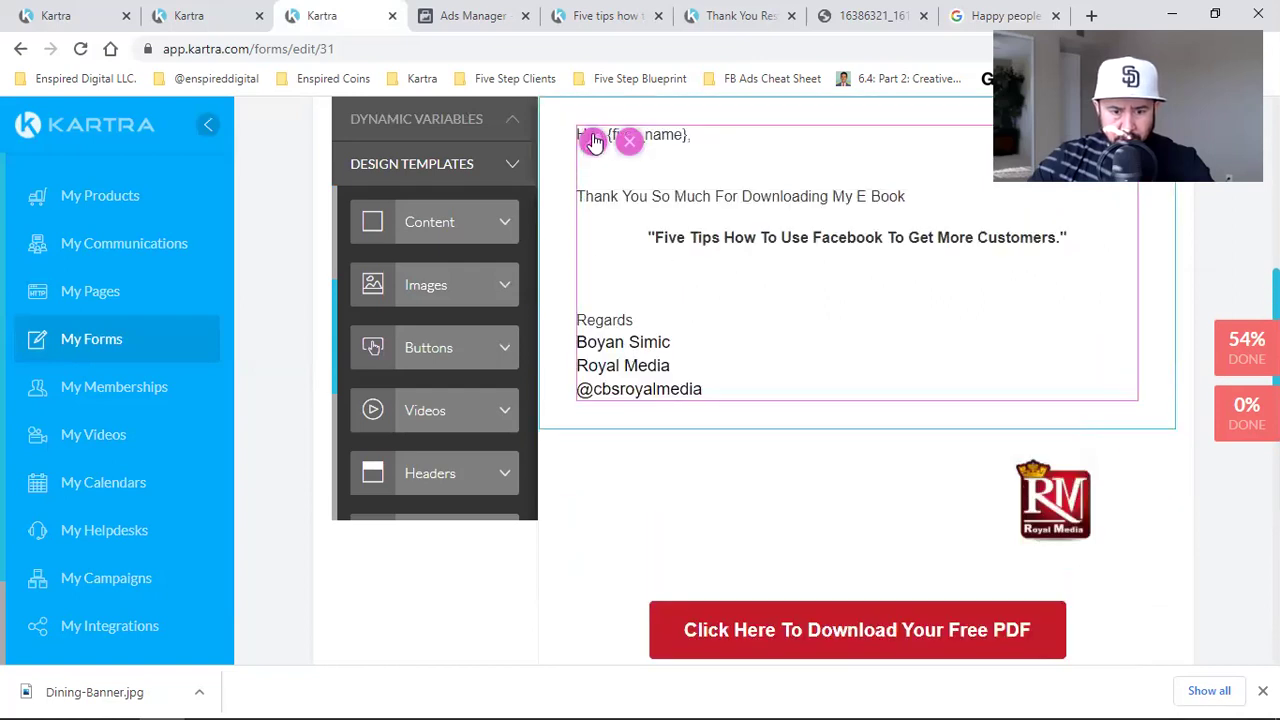
left_click(711, 386)
mouse_move(711, 386)
left_mouse_down()
mouse_move(597, 342)
mouse_move(577, 296)
left_mouse_up()
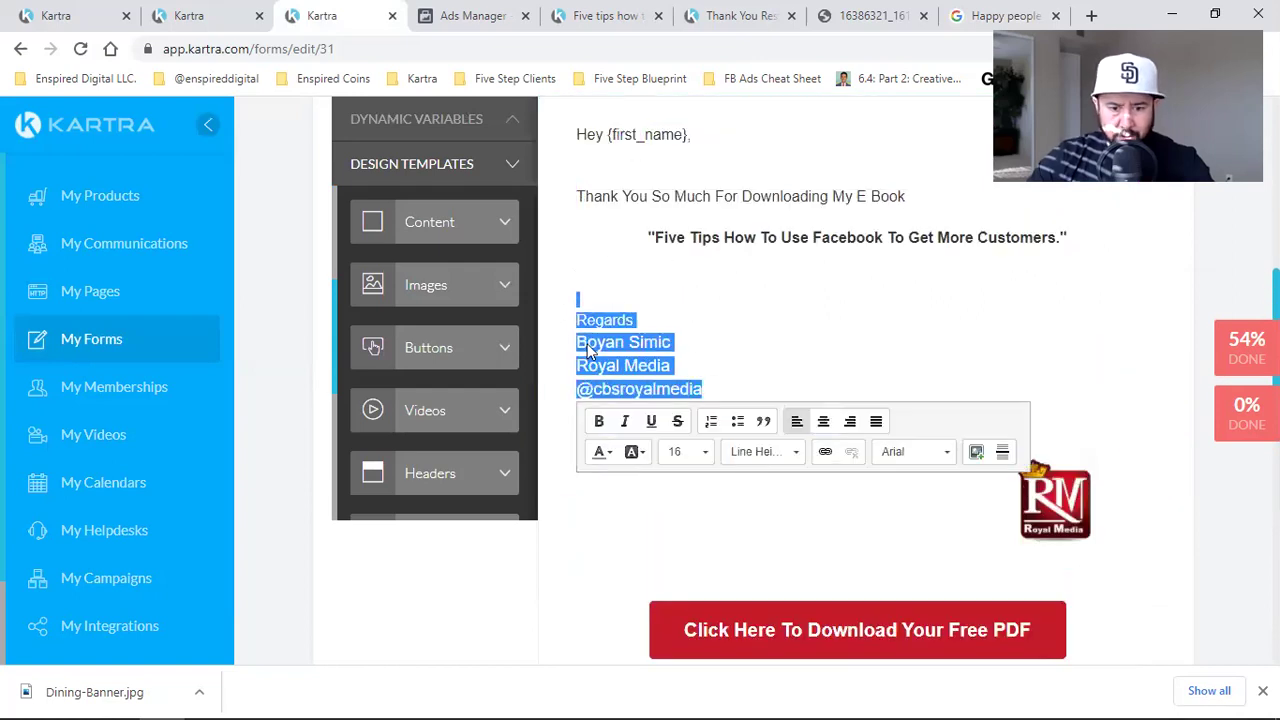
right_click(645, 348)
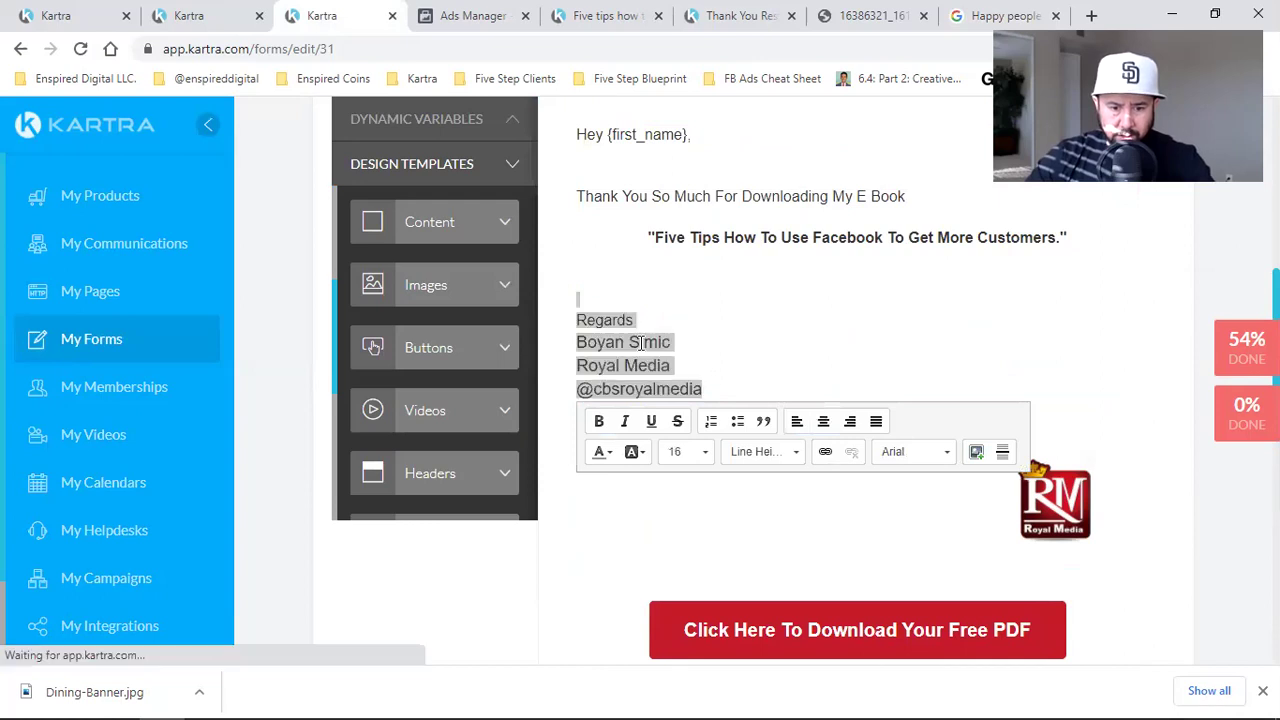
left_click(652, 356)
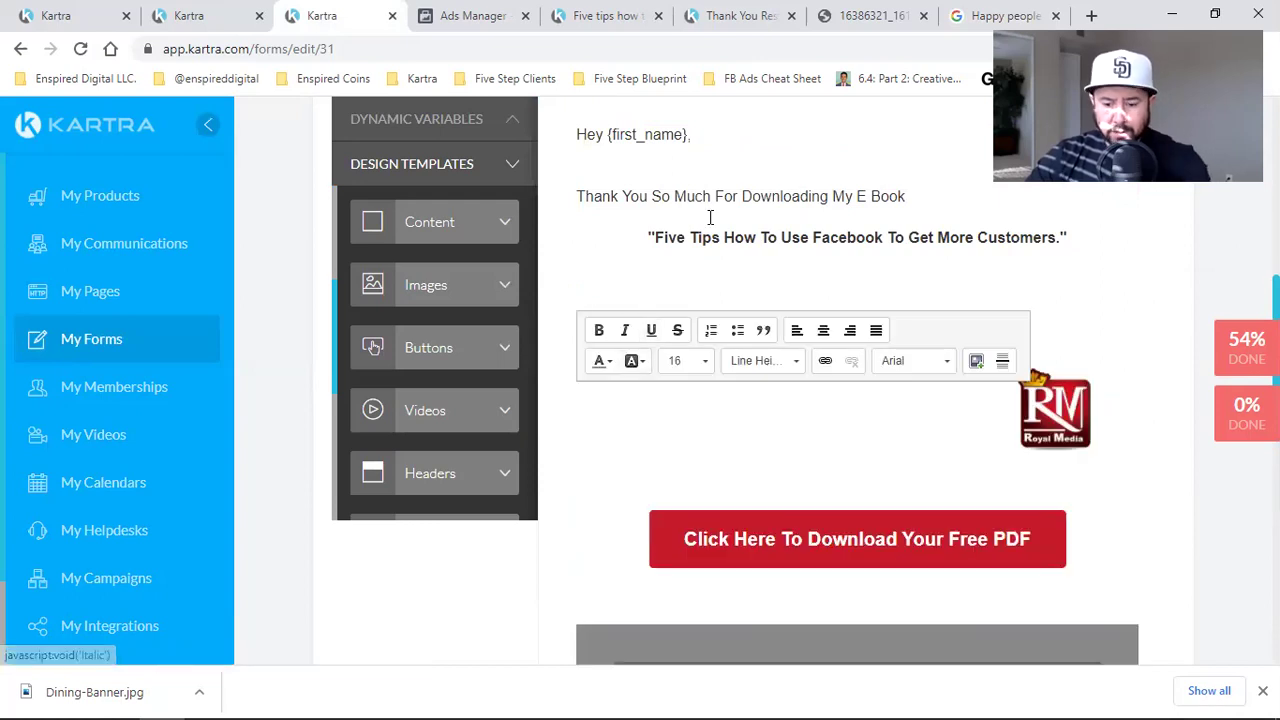
key("BackSpace")
key("BackSpace")
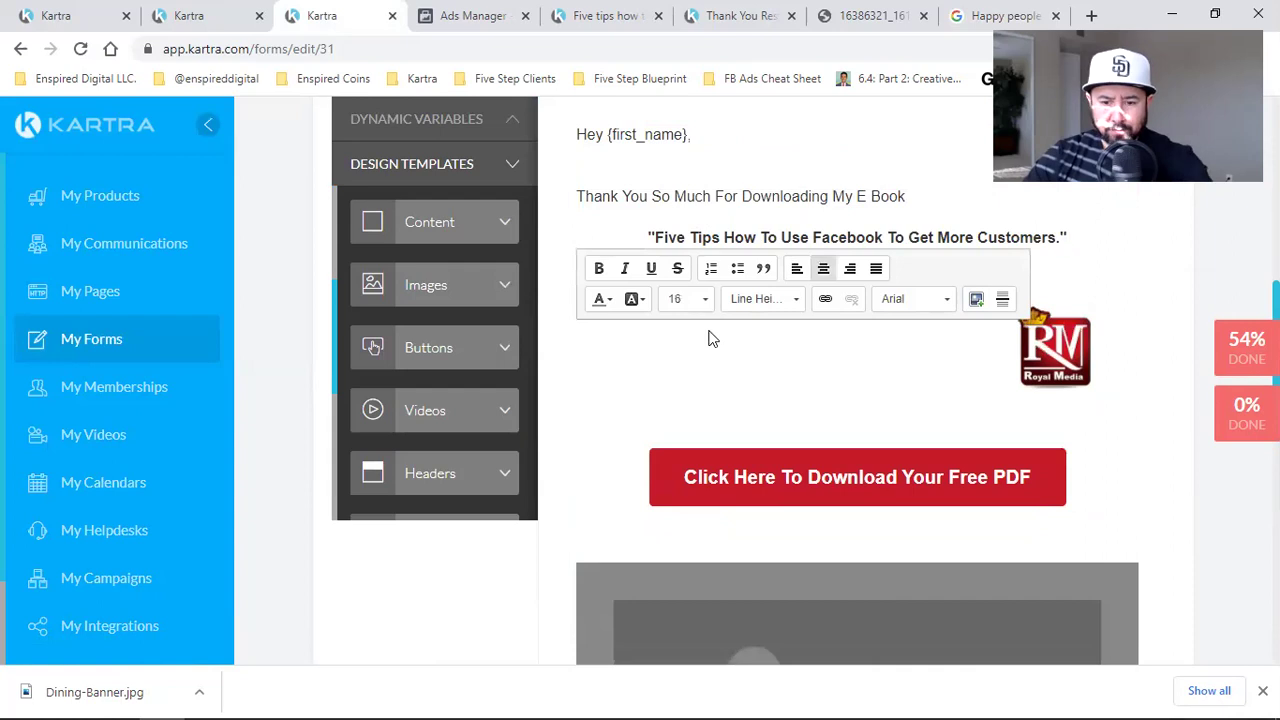
left_click(921, 433)
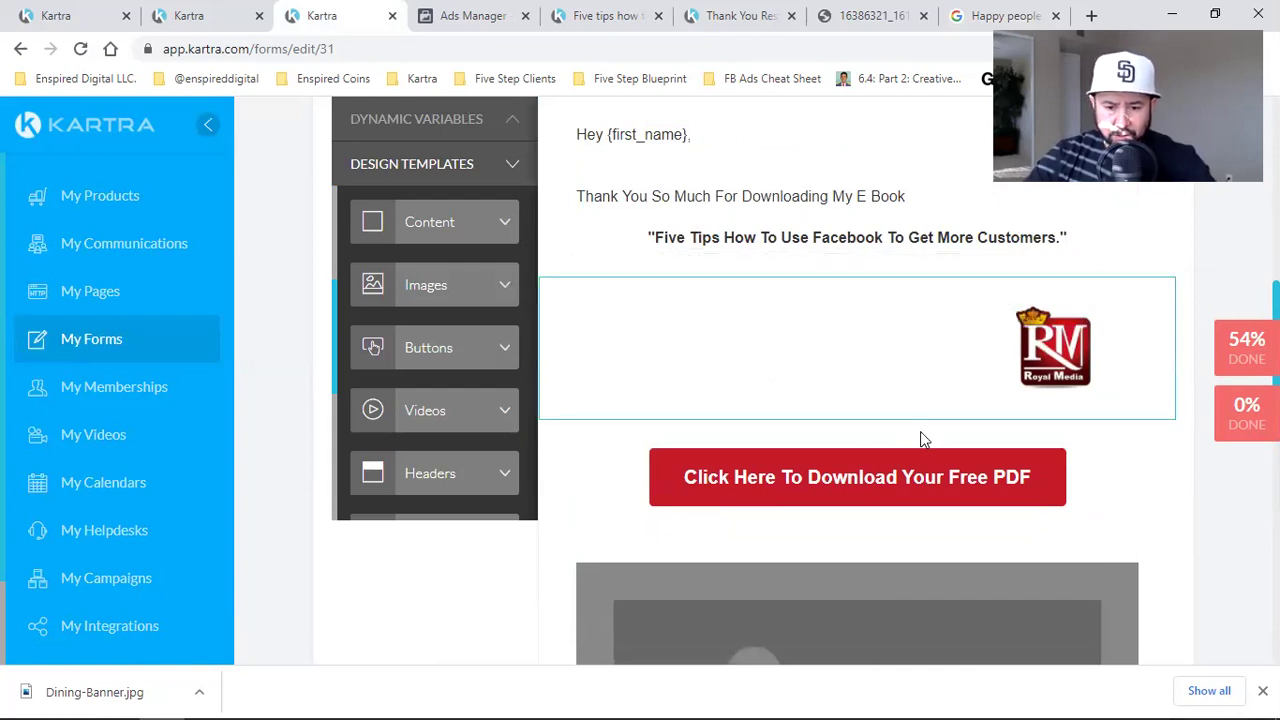
Try to add a text block between the image placeholder and the email footer
scroll(920, 431, "down", 5)
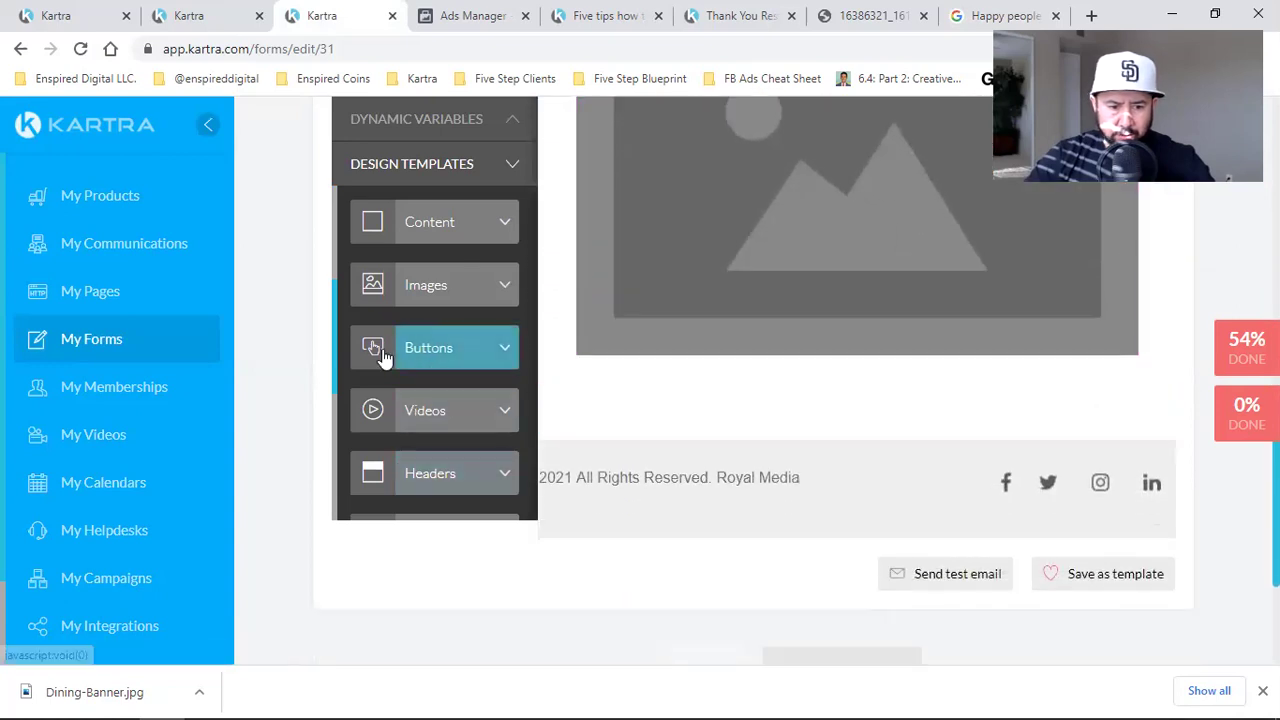
scroll(390, 370, "down", 3)
scroll(400, 370, "up", 5)
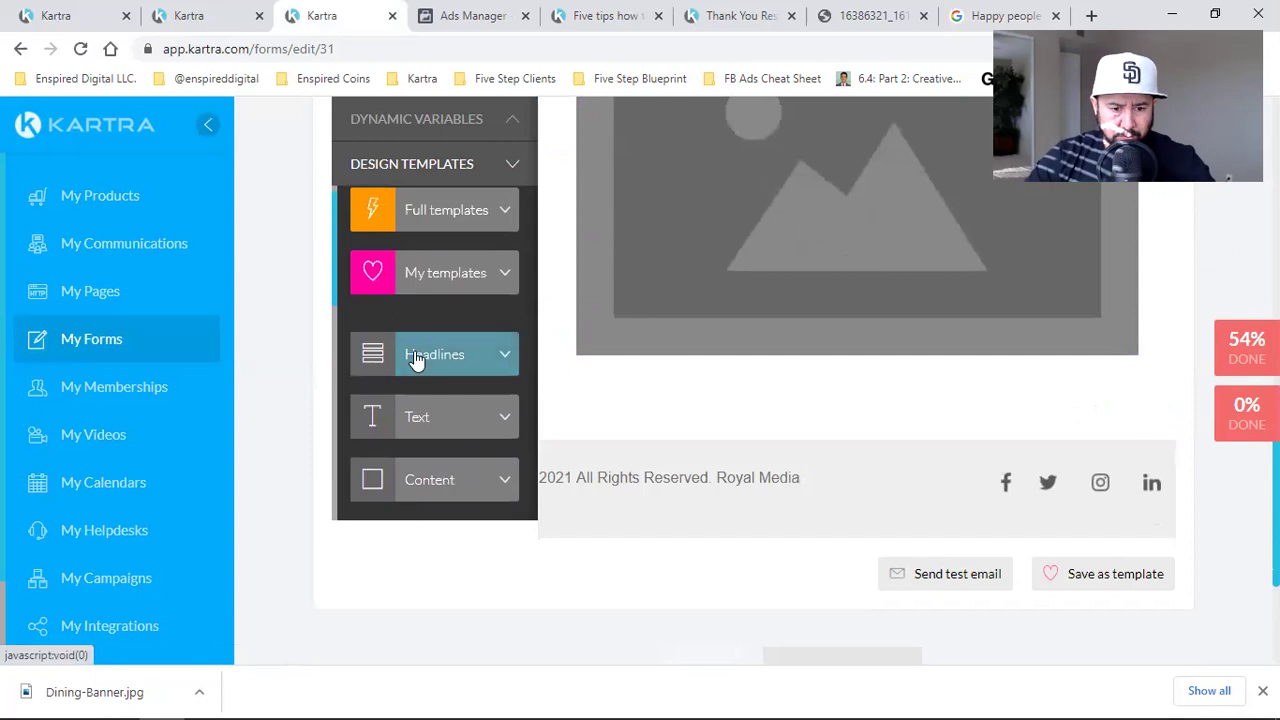
left_click(410, 420)
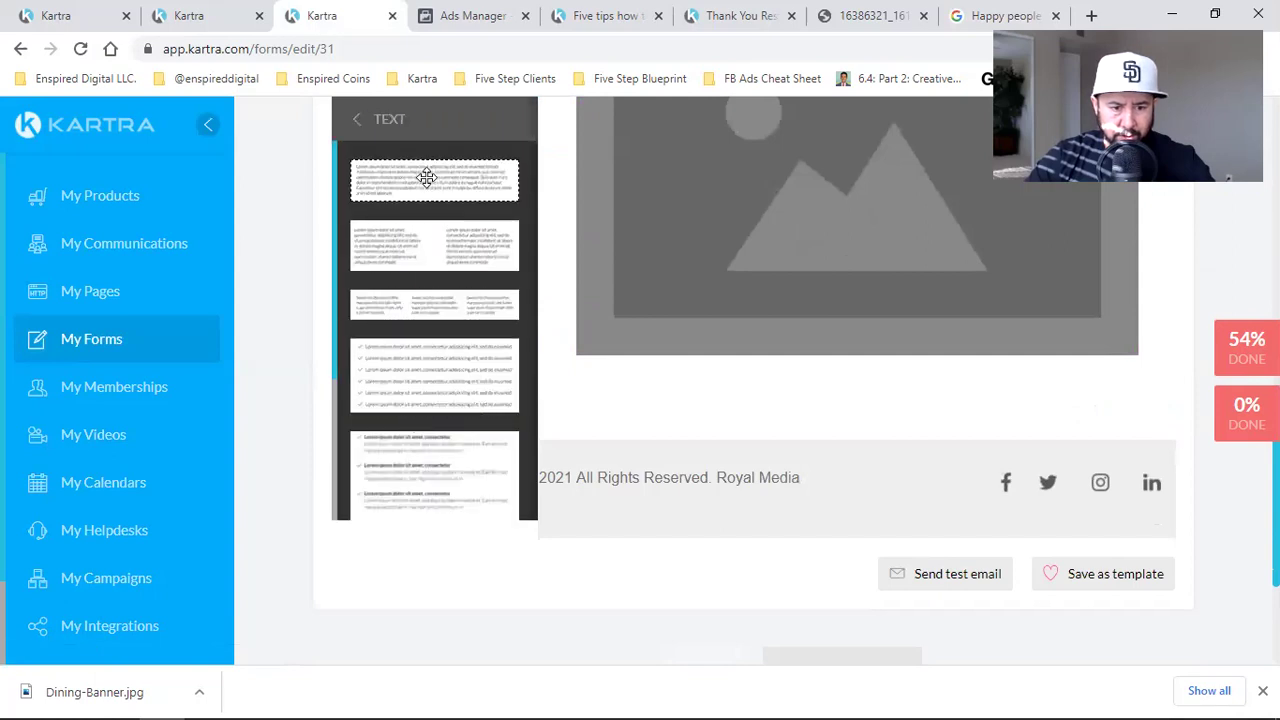
left_click_drag(655, 427, 815, 634)
scroll(890, 530, "down", 4)
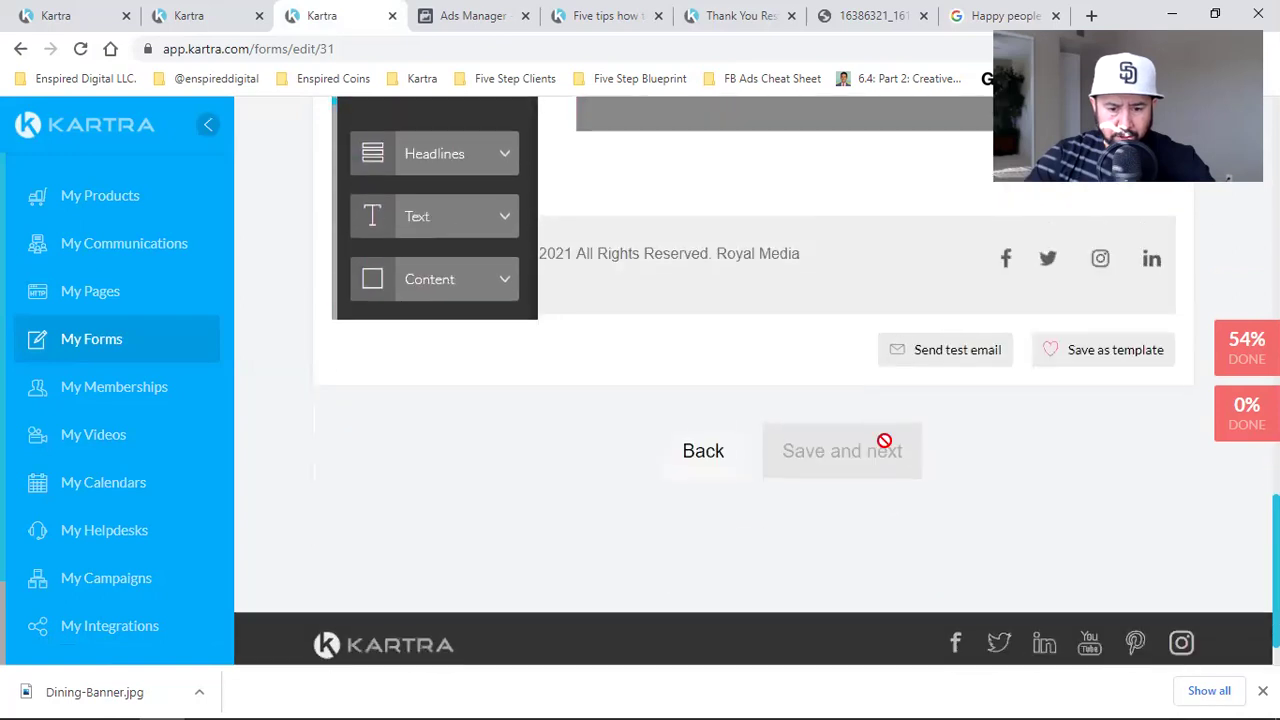
Delete the empty block above the email footer and place a single-column text block between the image placeholder and the footer
scroll(826, 367, "up", 1)
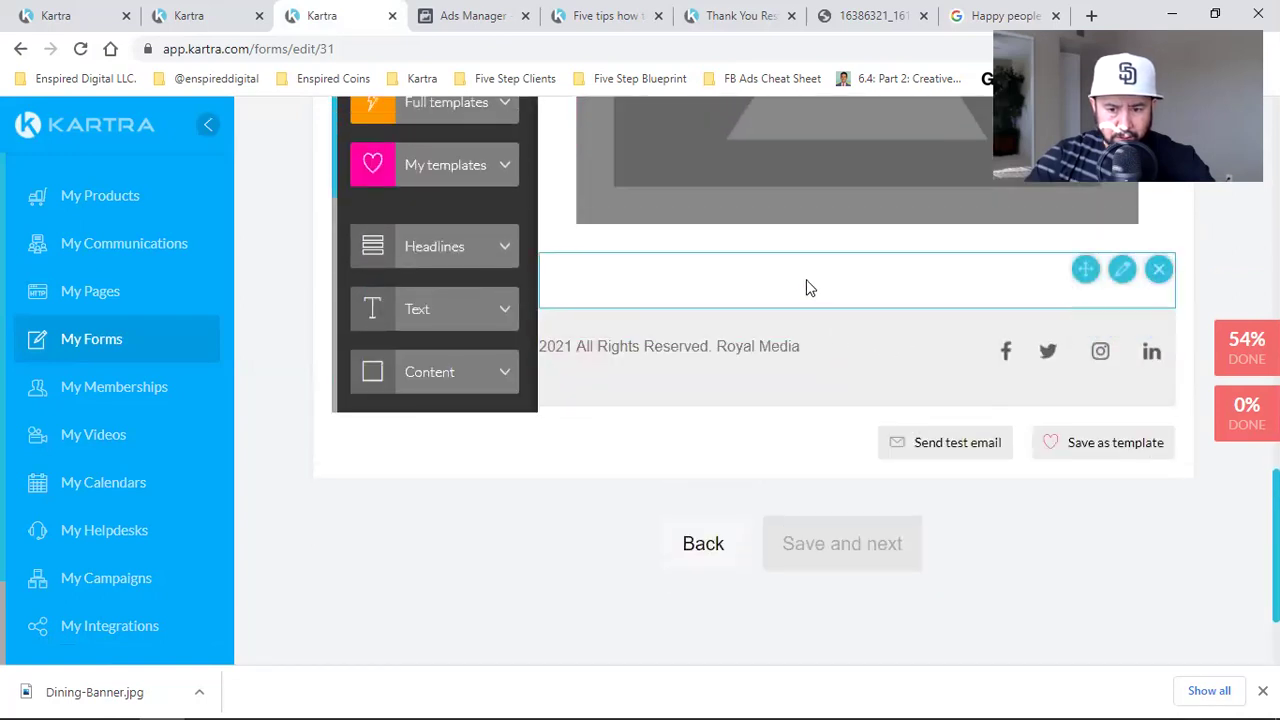
left_click(420, 315)
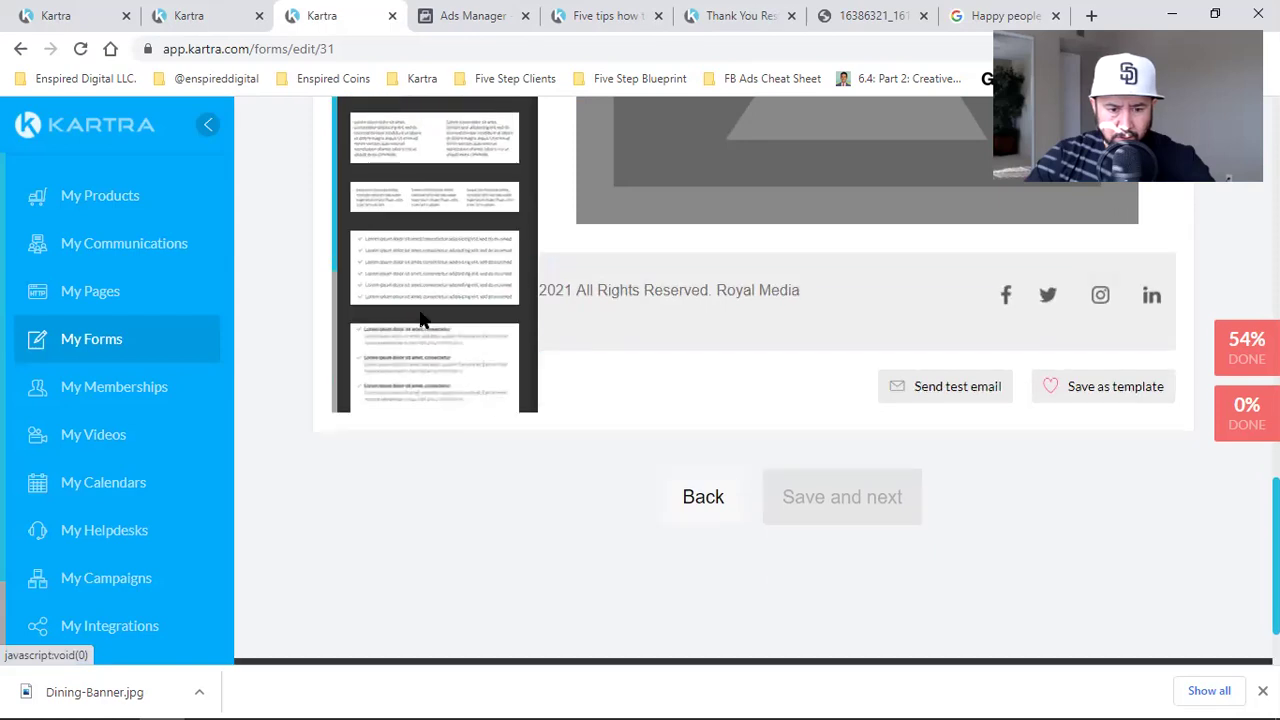
scroll(422, 320, "up", 1)
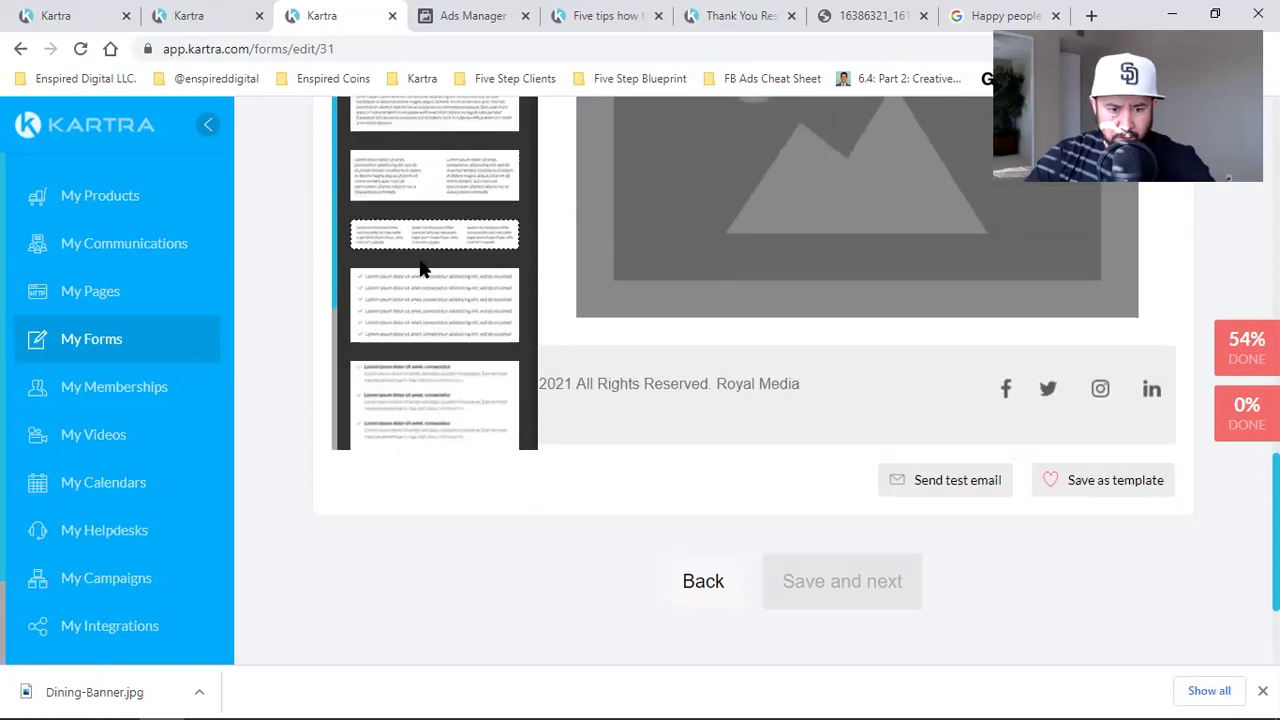
left_click_drag(652, 372, 745, 643)
left_click_drag(817, 514, 851, 523)
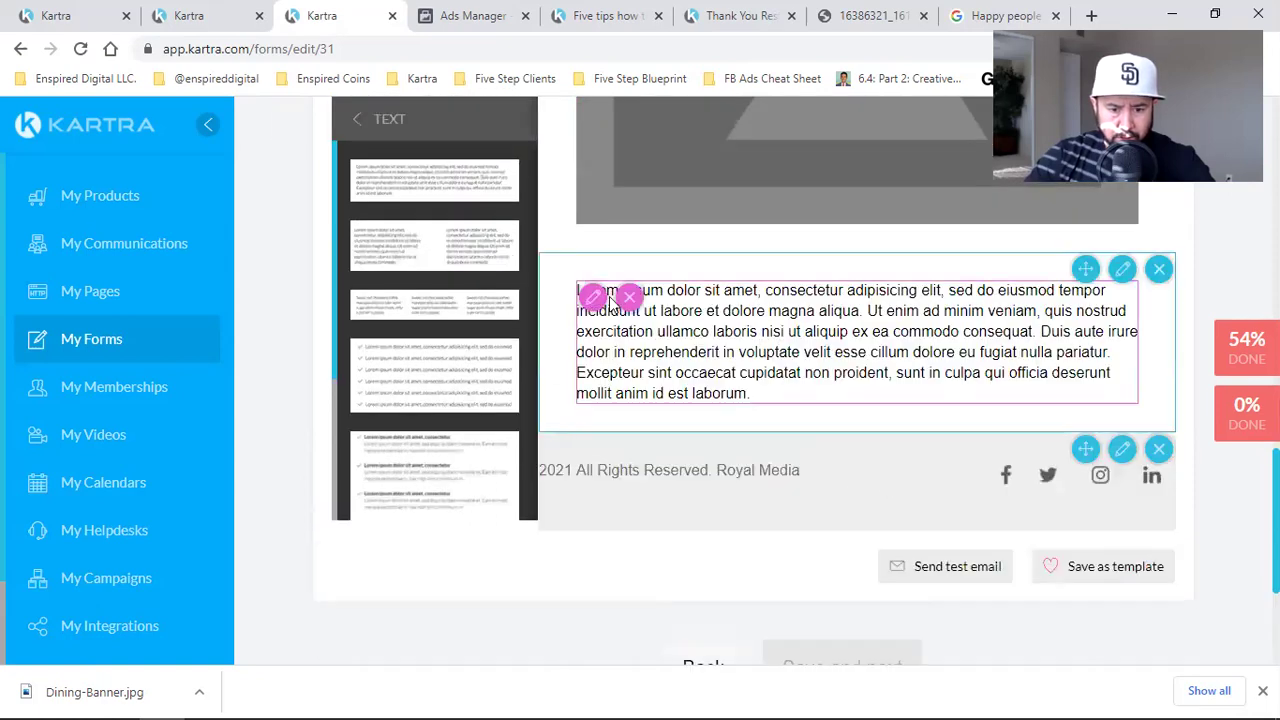
Replace the placeholder text in the block above the email footer with the cut signature lines
left_click(757, 393)
left_click_drag(757, 393, 560, 300)
key("ctrl+v")
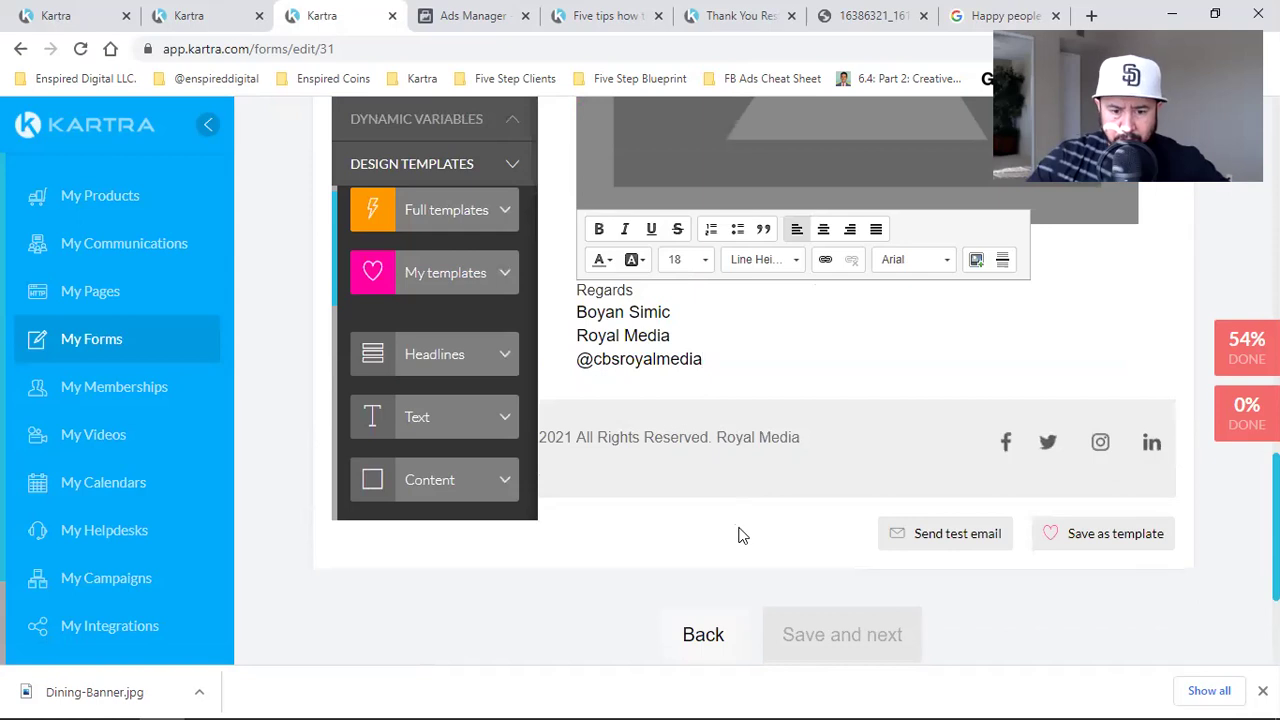
Copy the PDF link address from the settings of the "Click Here To Download Your Free PDF" button
scroll(738, 535, "up", 5)
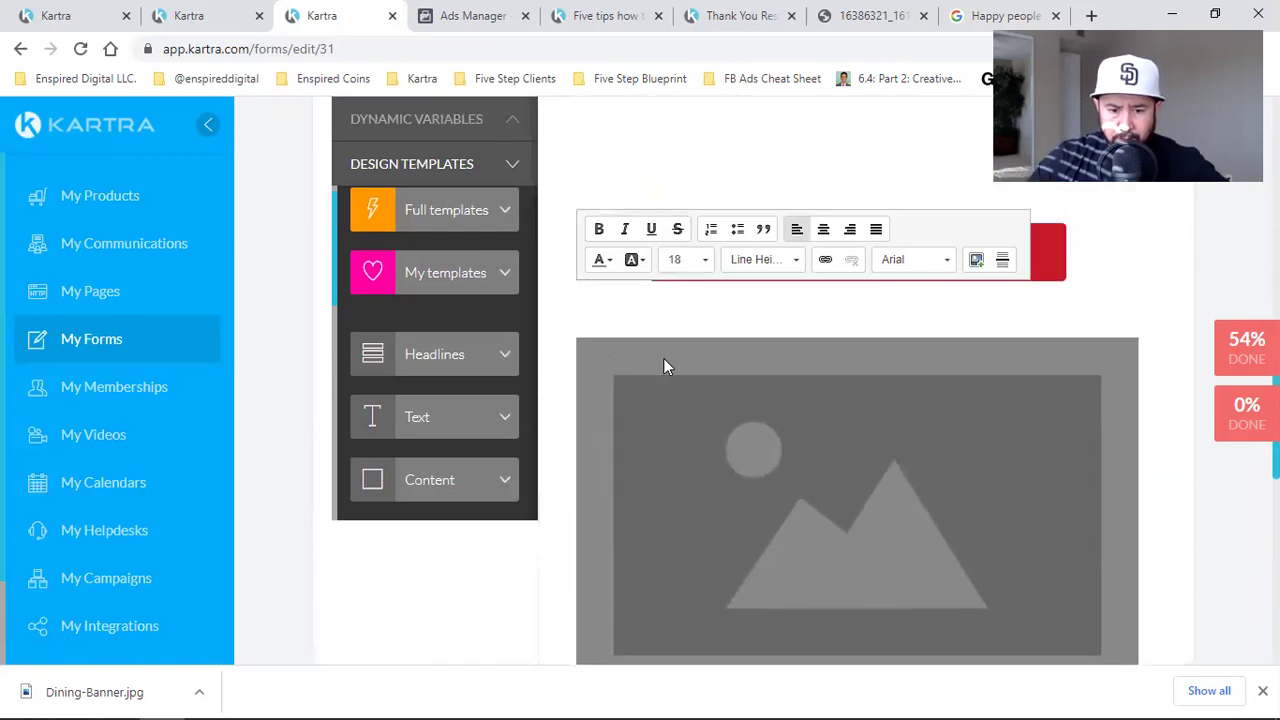
left_click(826, 296)
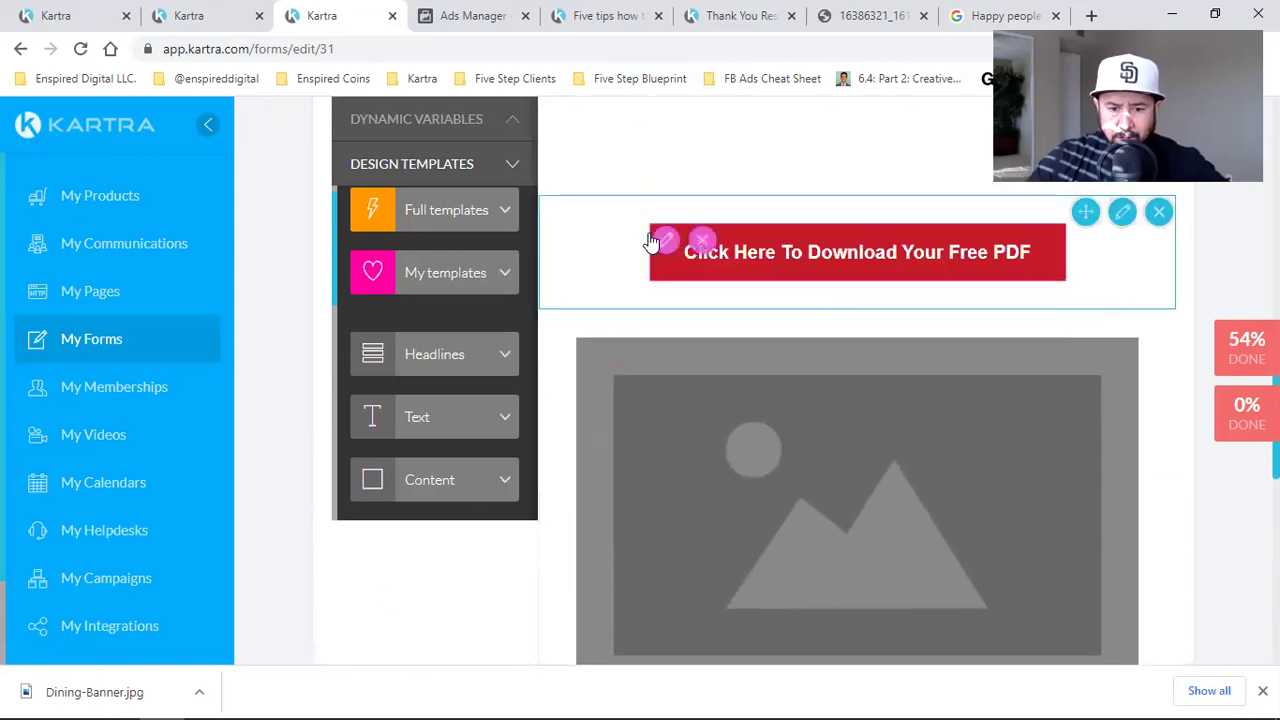
left_click(662, 243)
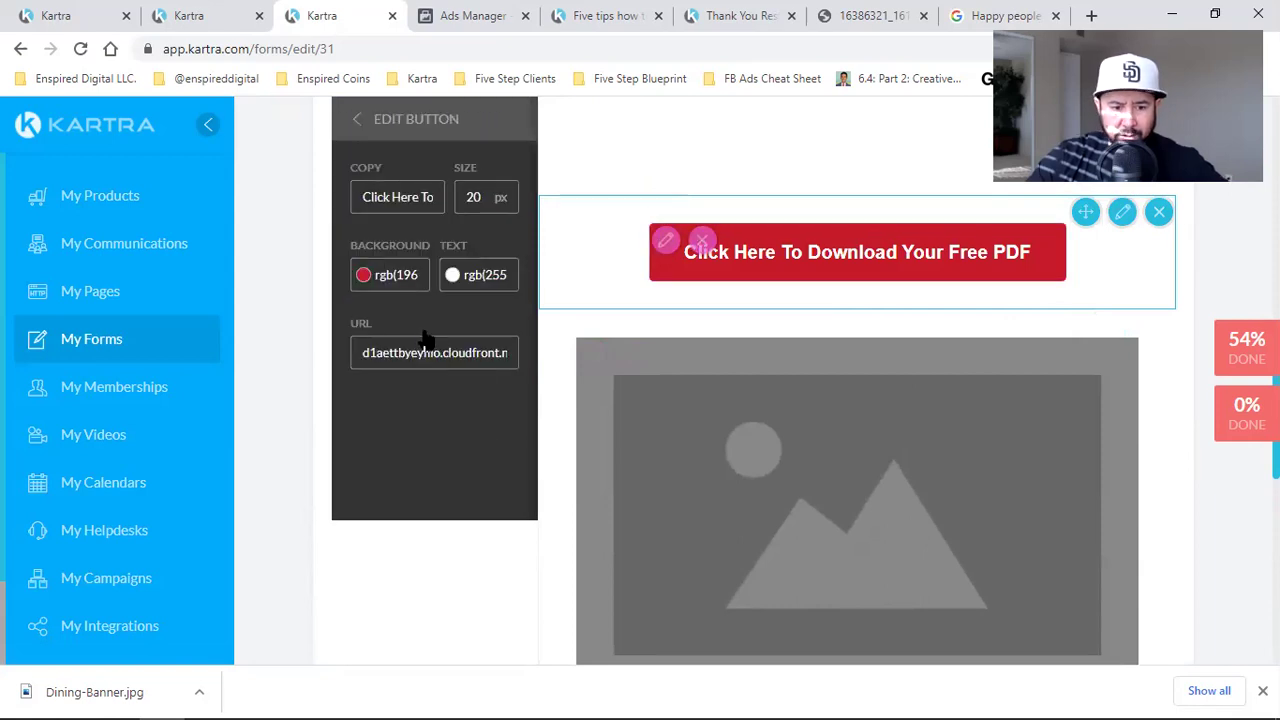
triple_click(427, 352)
right_click(432, 355)
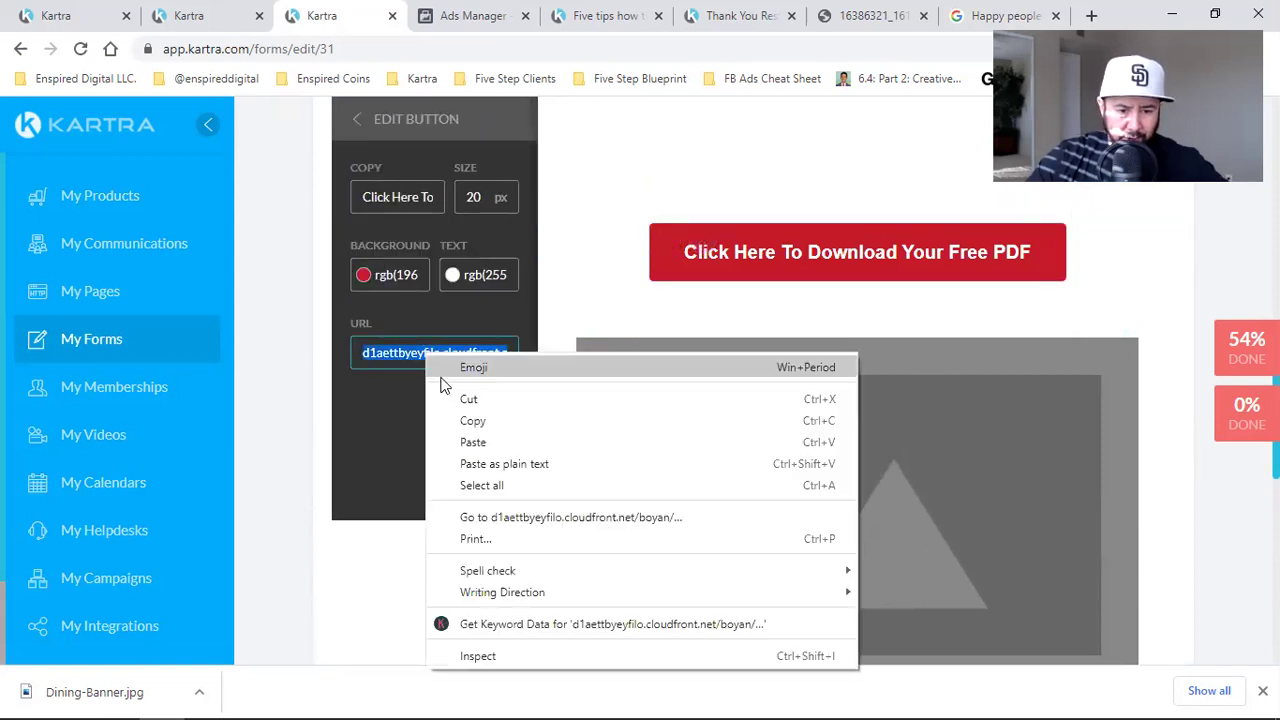
left_click(491, 420)
left_click(369, 589)
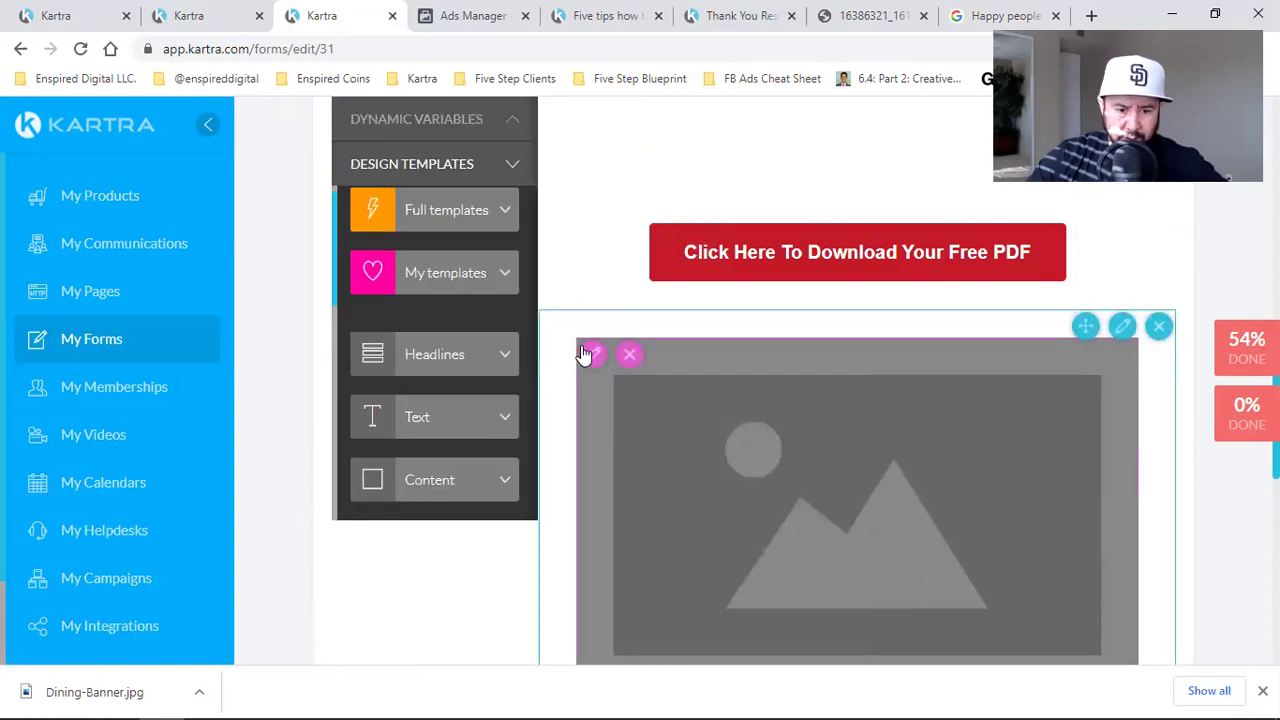
Link the image placeholder below the download button to the copied PDF address and upload the Dining-Banner photo into it
left_click(588, 355)
triple_click(400, 245)
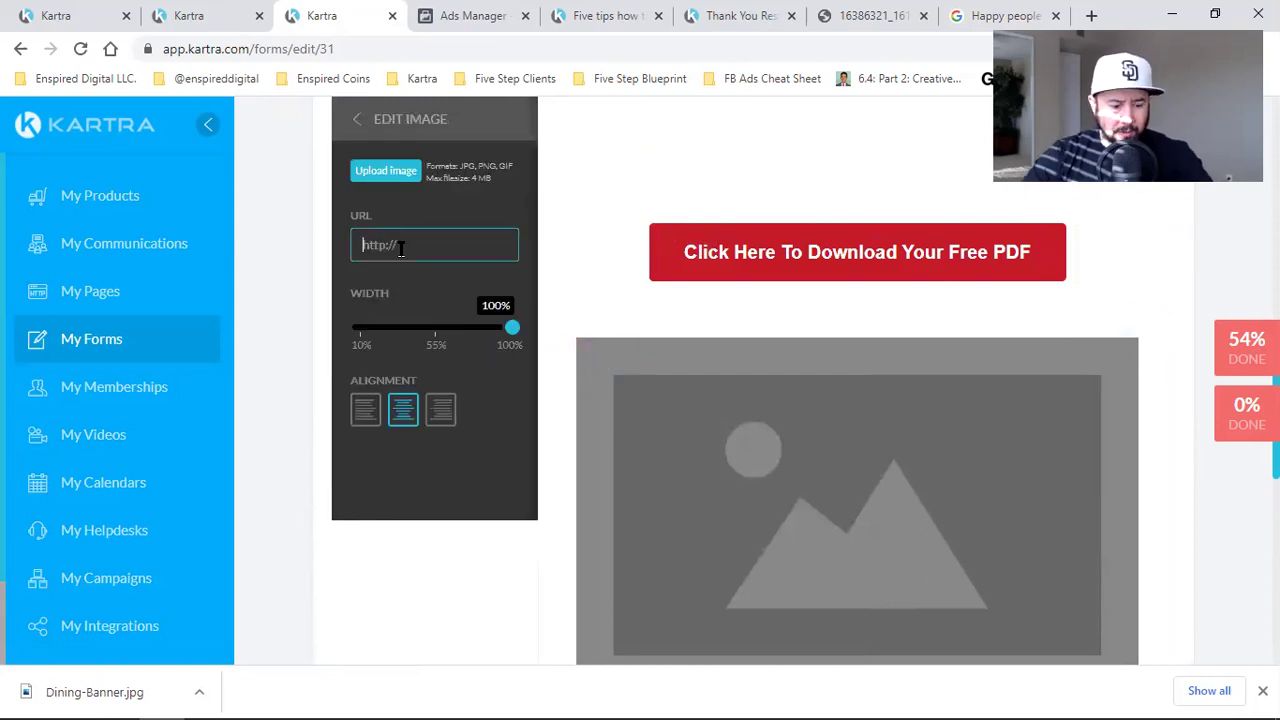
key("ctrl+v")
left_click(380, 172)
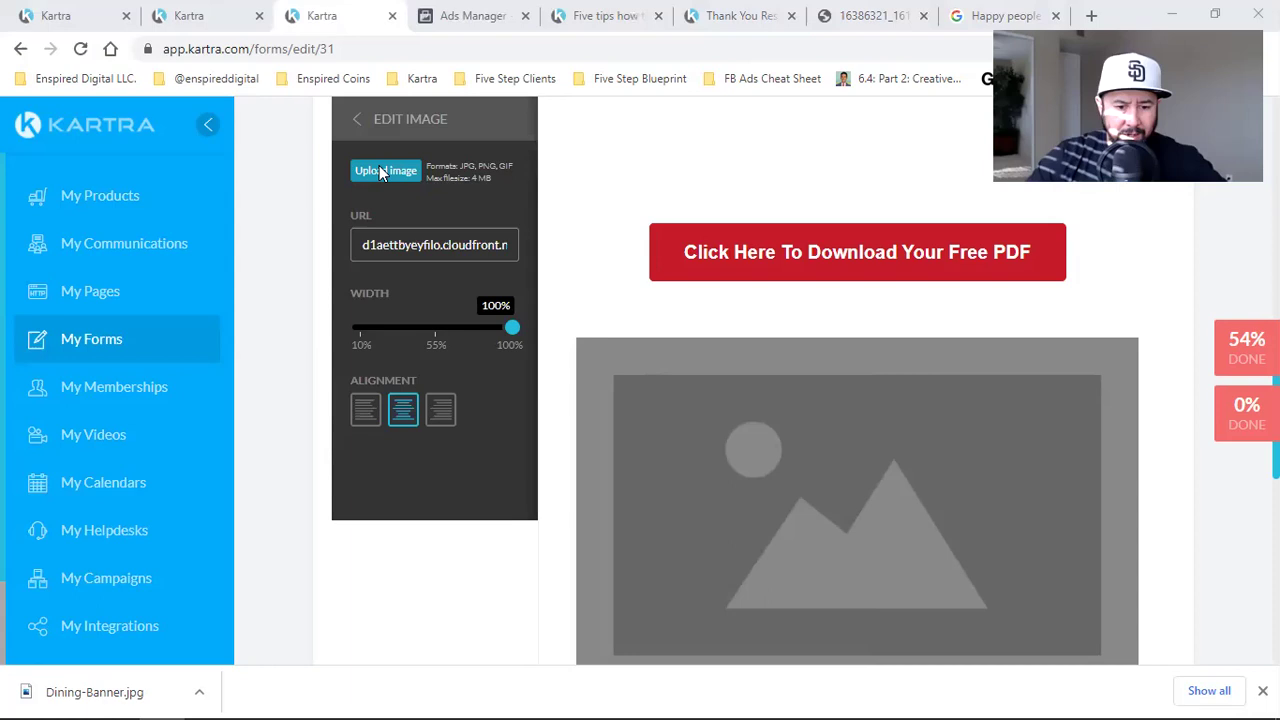
key("Return")
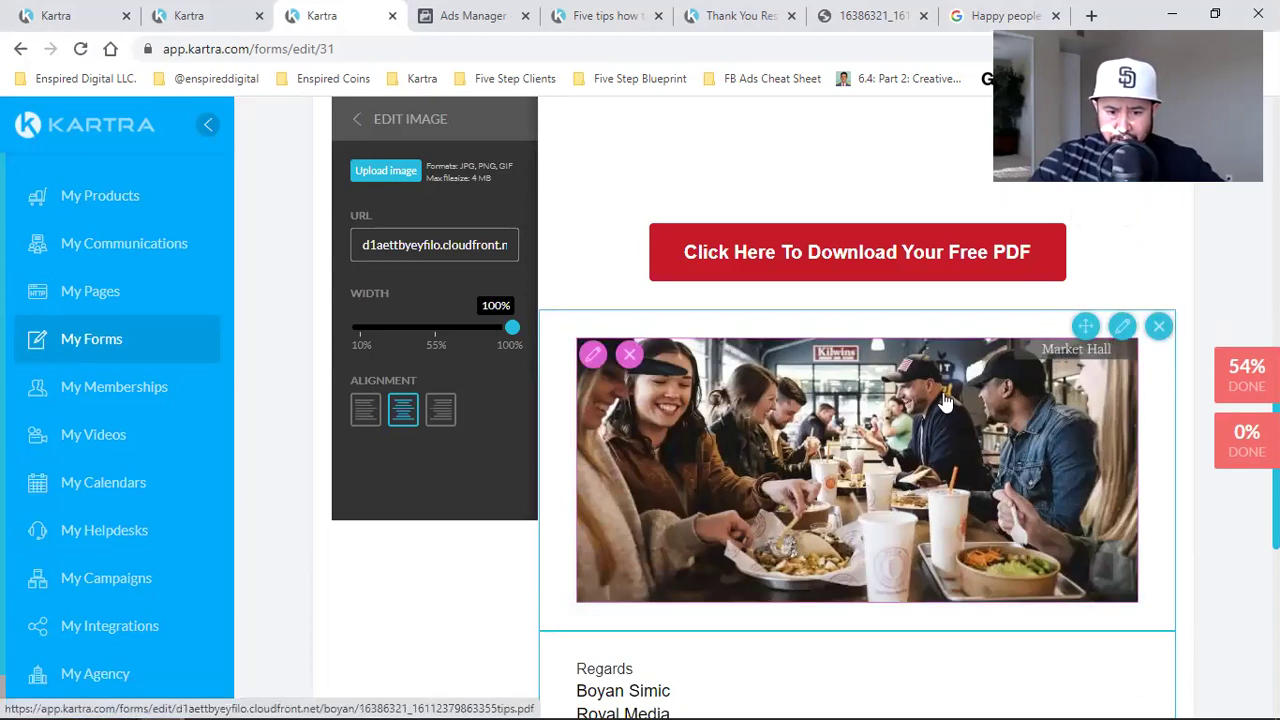
Switch to the Google Images results for "Happy people at restaurant" and preview related food photos as alternatives for the email image
left_click(975, 15)
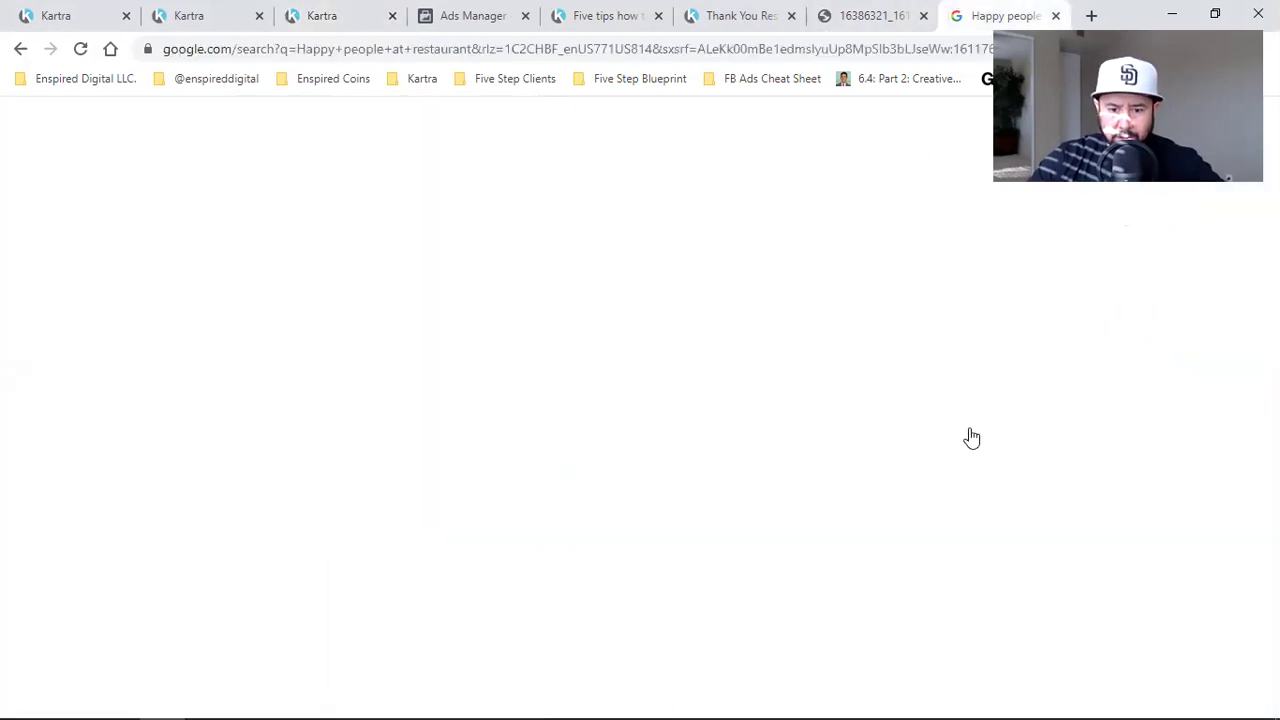
scroll(1000, 470, "down", 3)
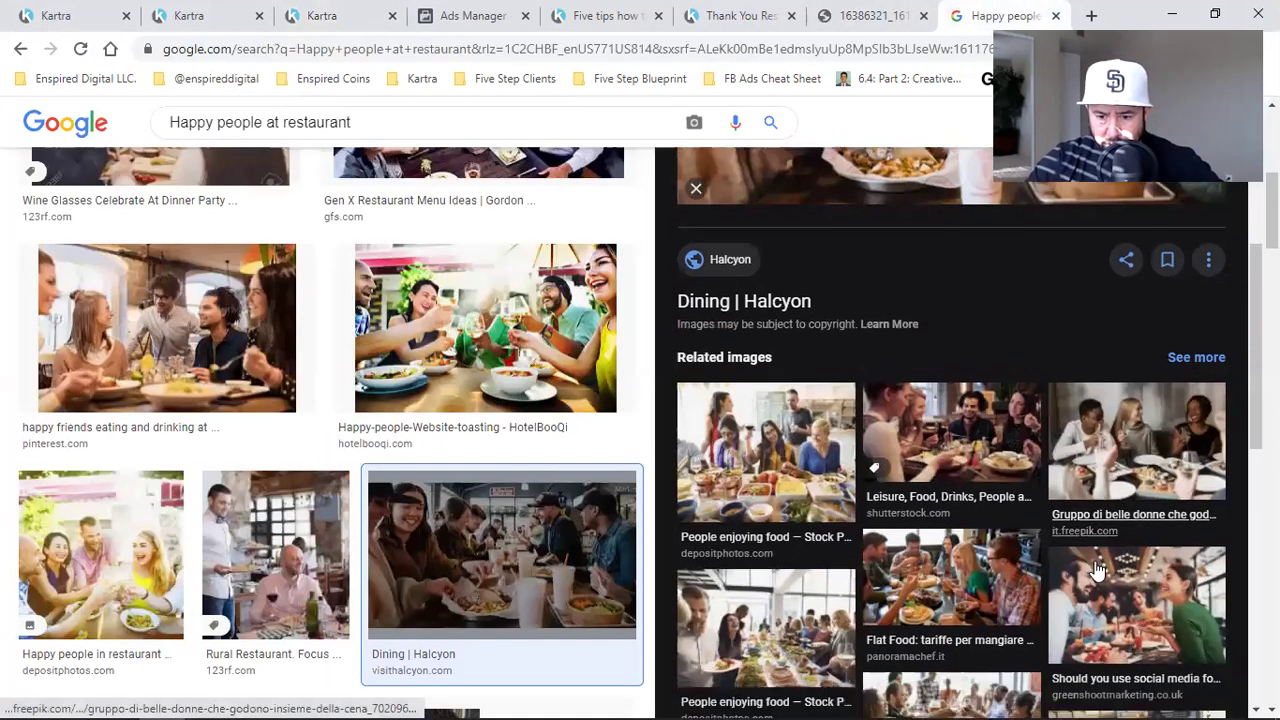
scroll(1097, 568, "down", 1)
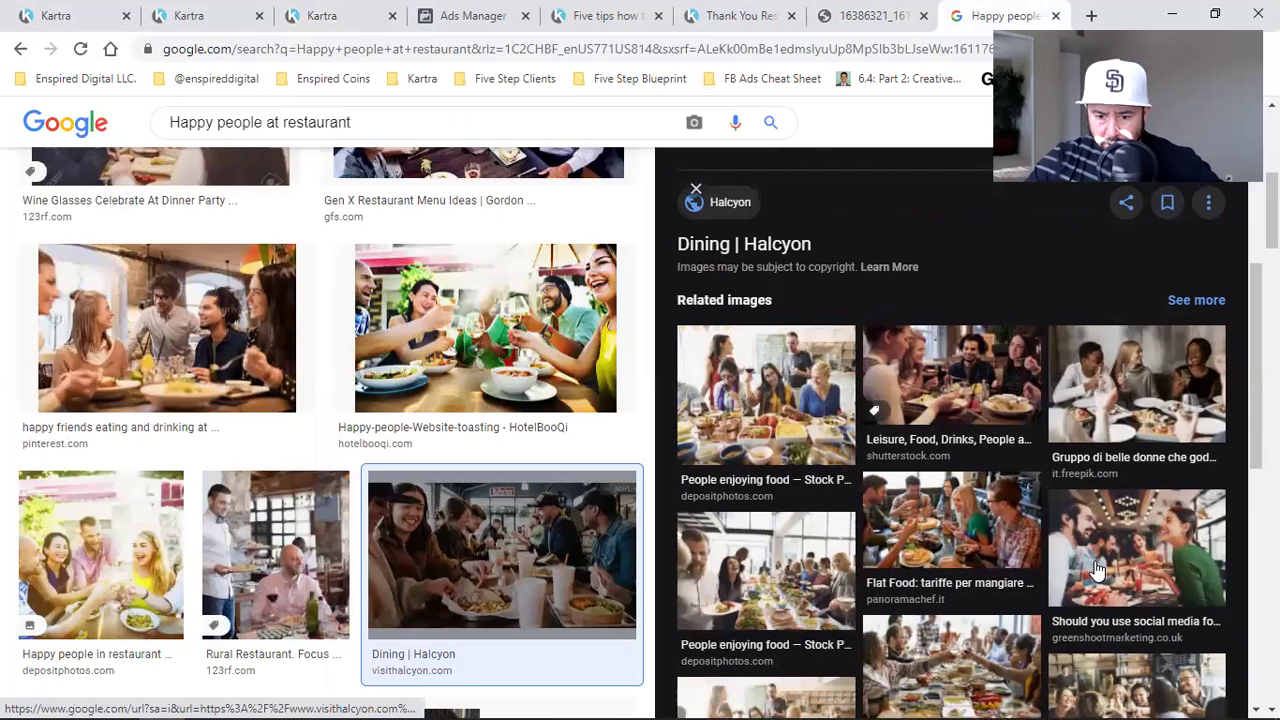
scroll(1097, 568, "down", 2)
scroll(1097, 568, "down", 2)
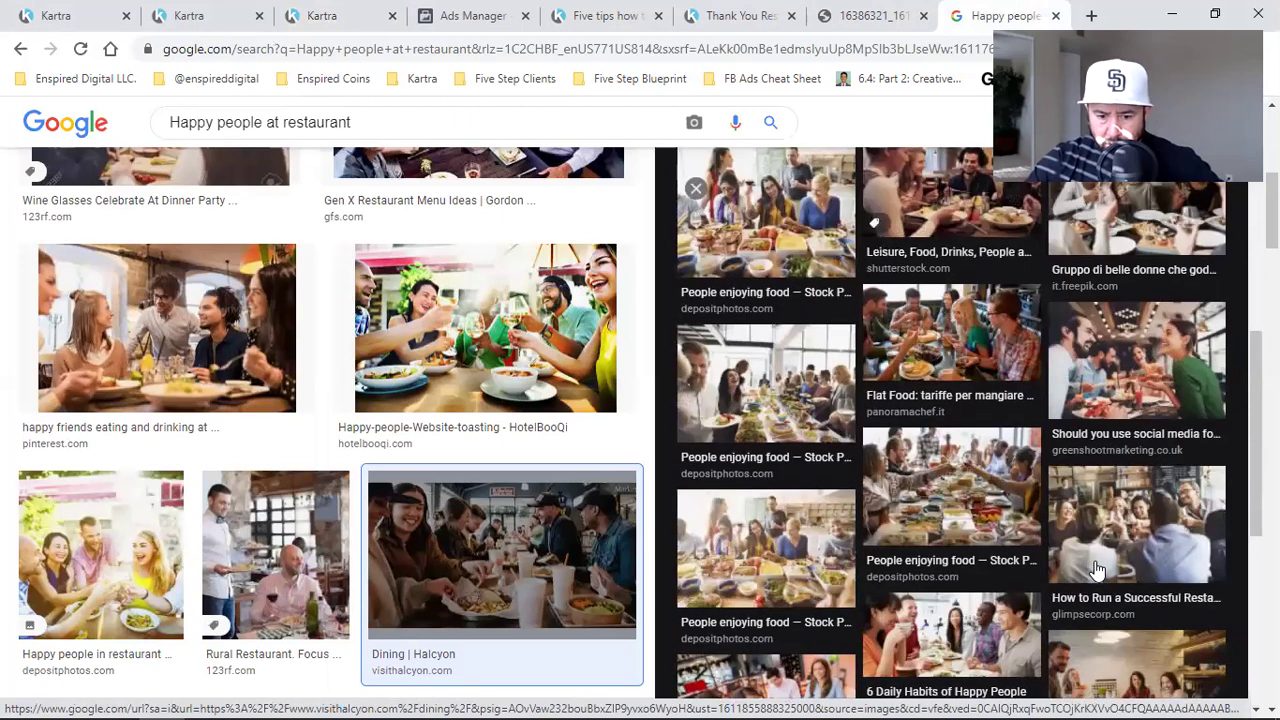
scroll(791, 557, "down", 2)
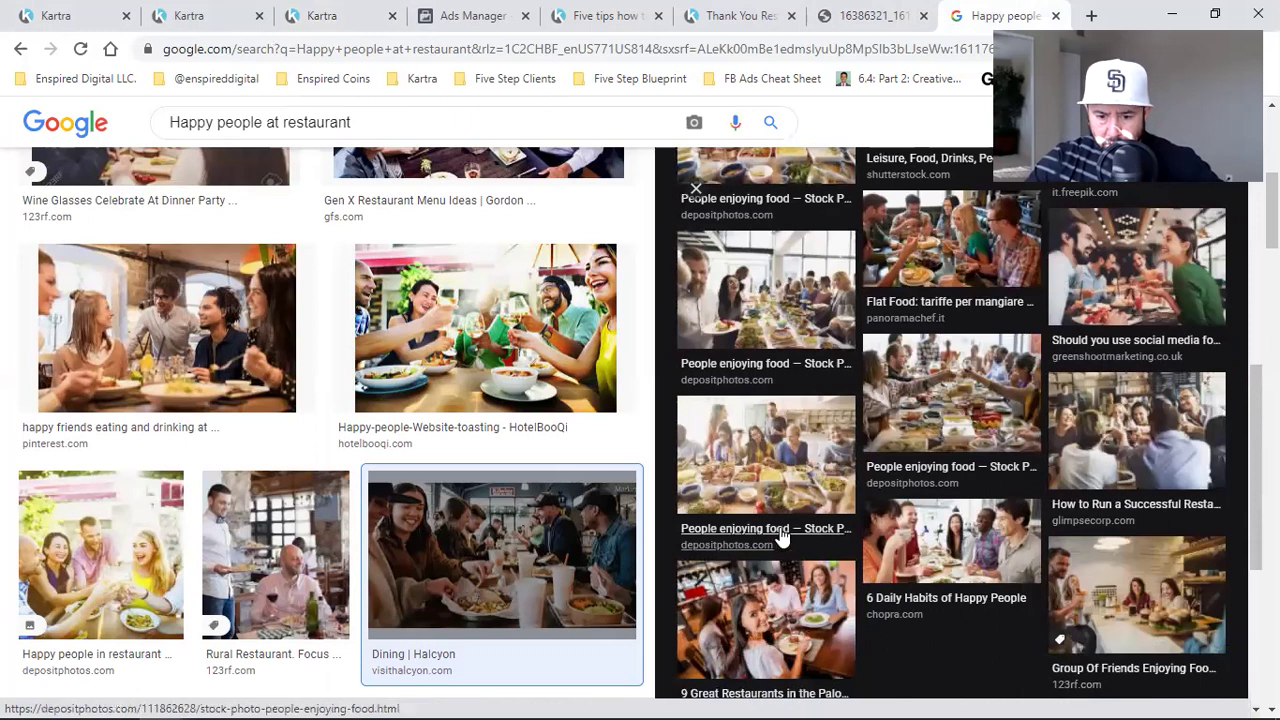
left_click(764, 482)
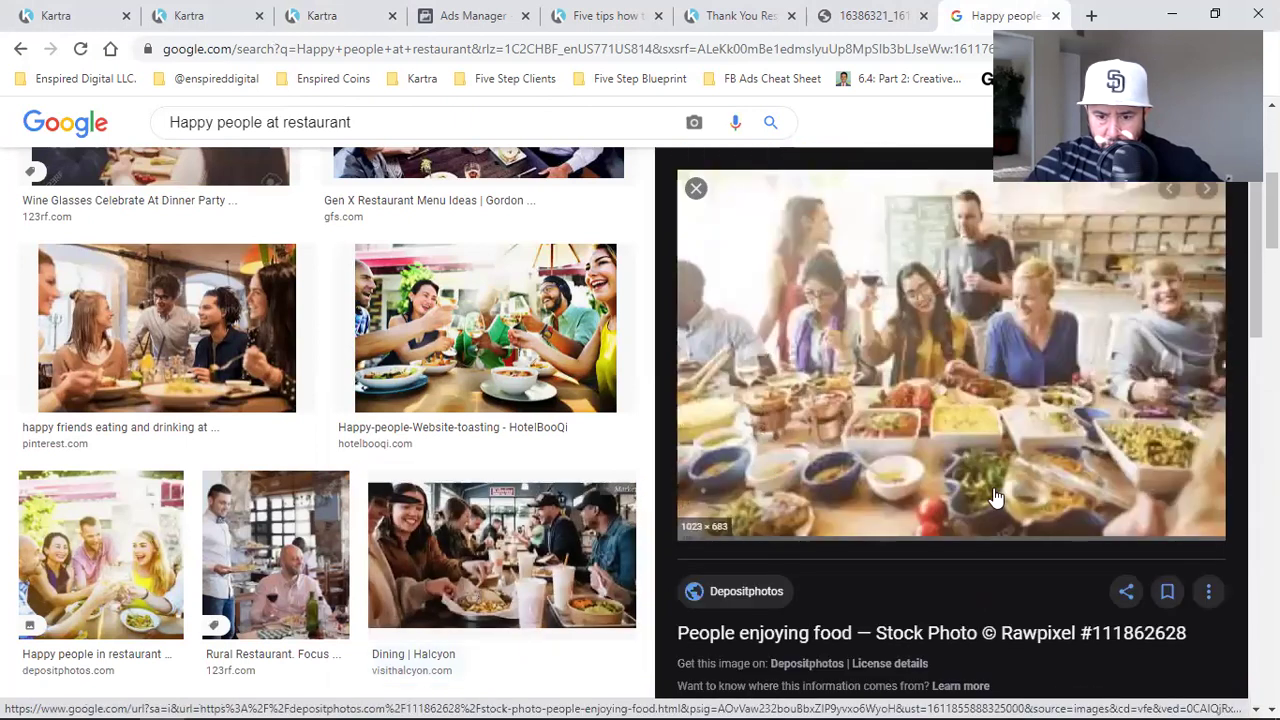
scroll(997, 497, "down", 4)
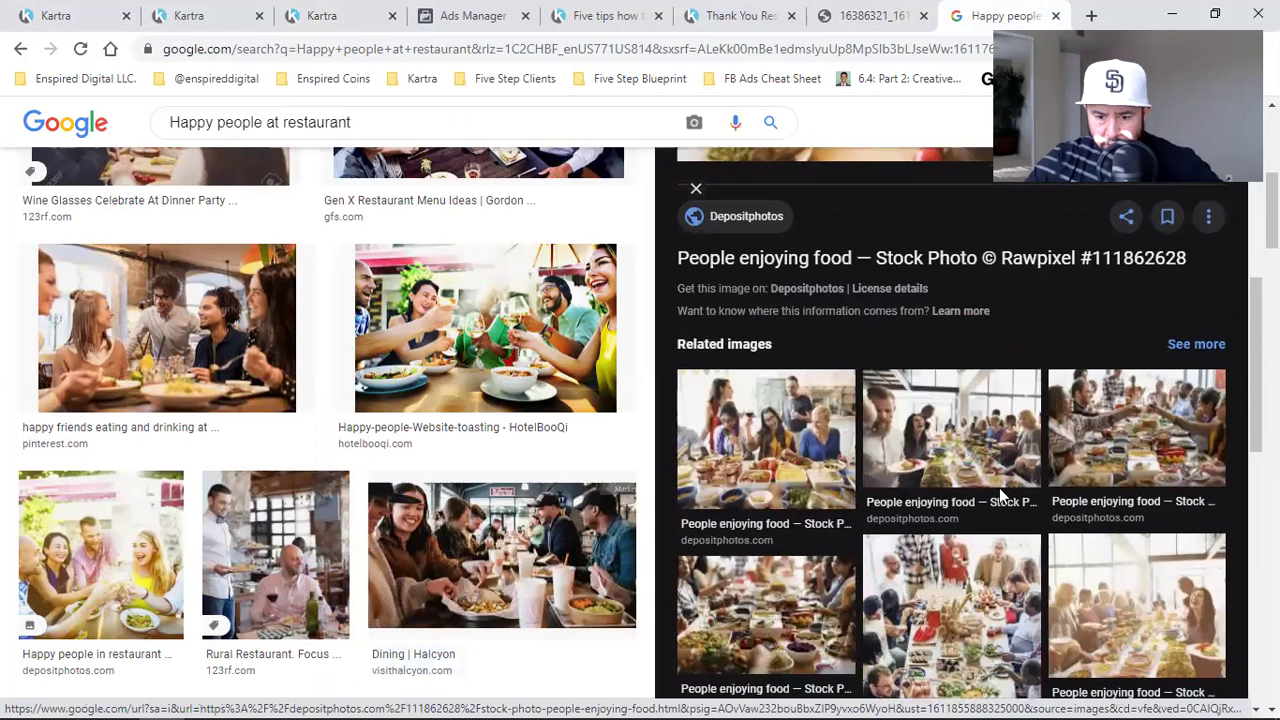
left_click(985, 447)
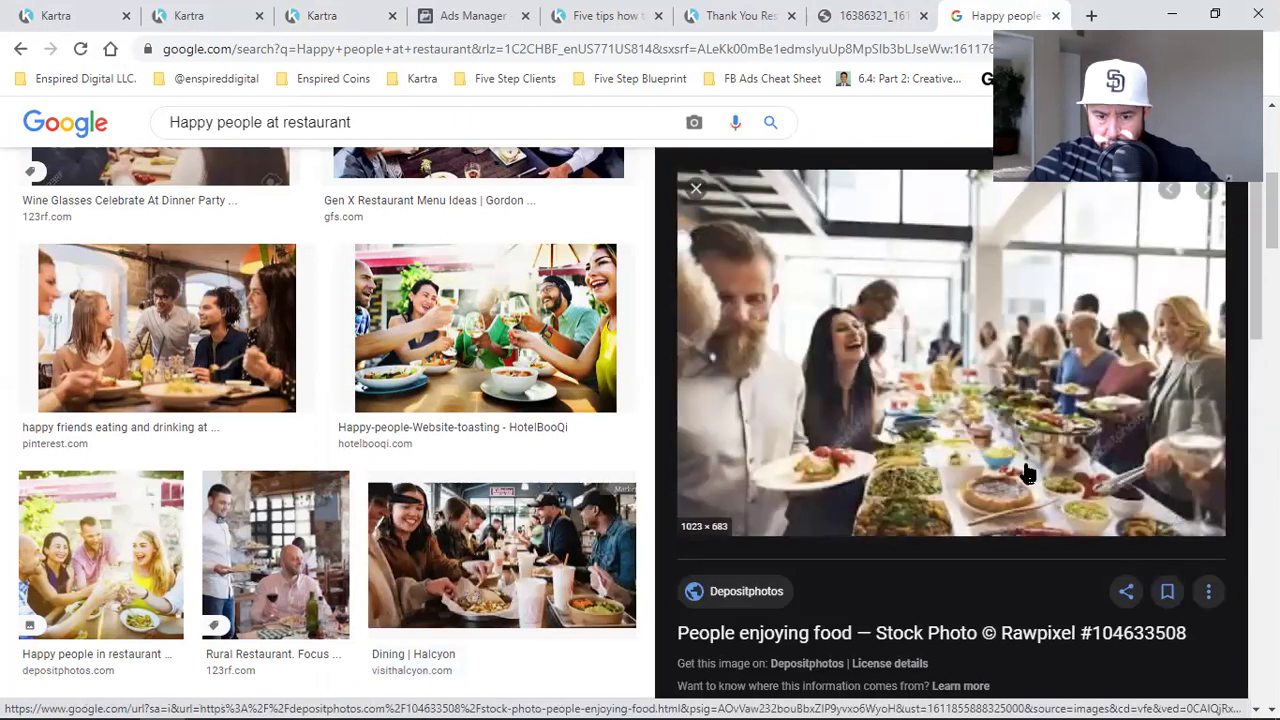
scroll(1028, 474, "down", 4)
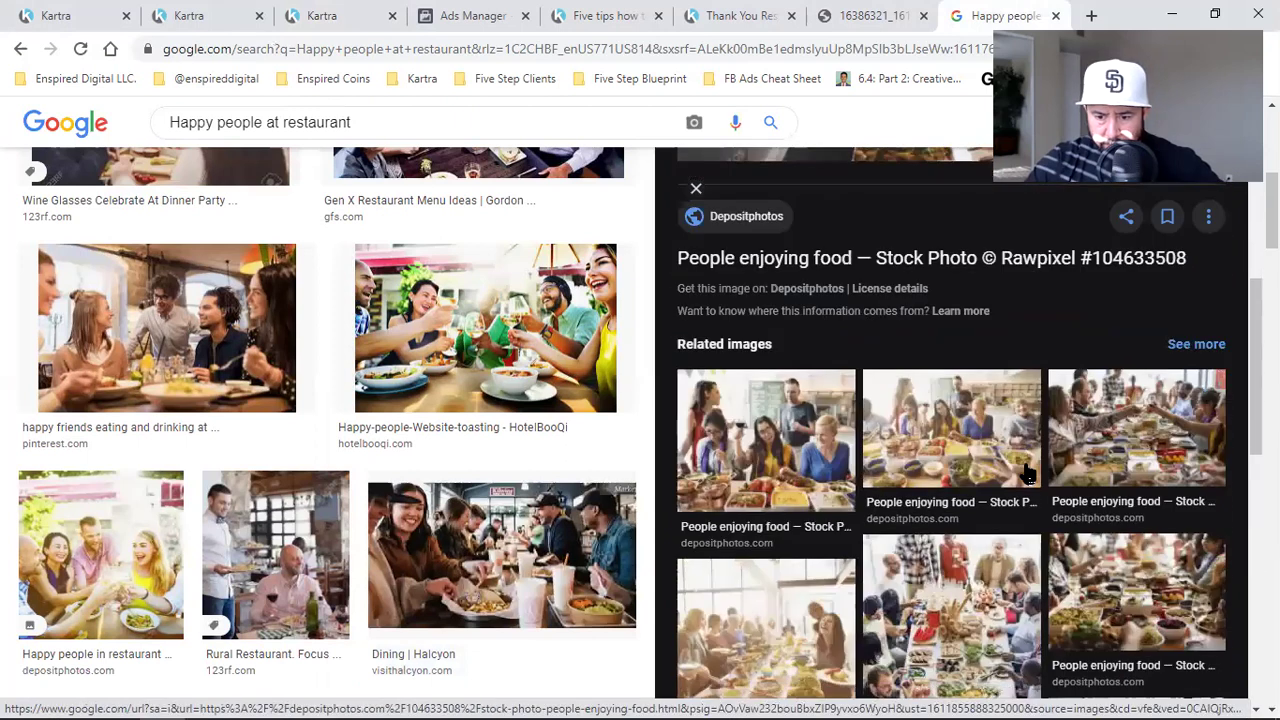
scroll(1028, 474, "down", 1)
left_click(1078, 380)
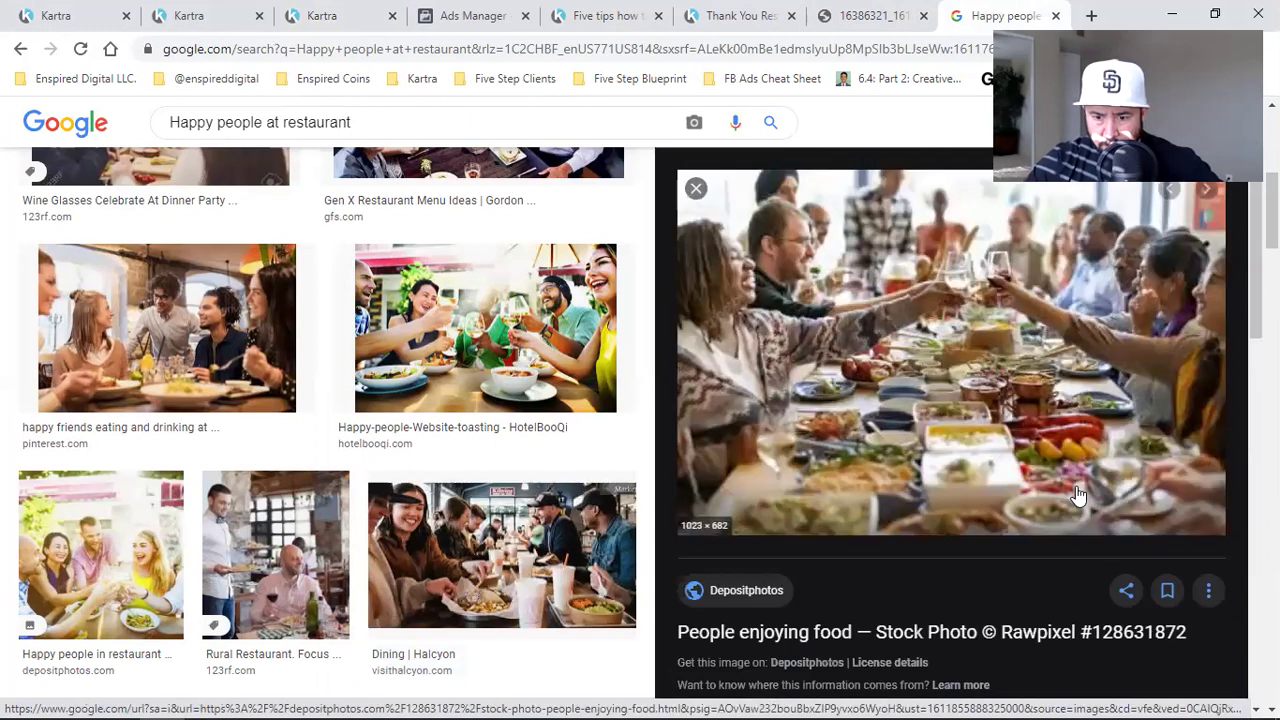
scroll(1078, 494, "down", 8)
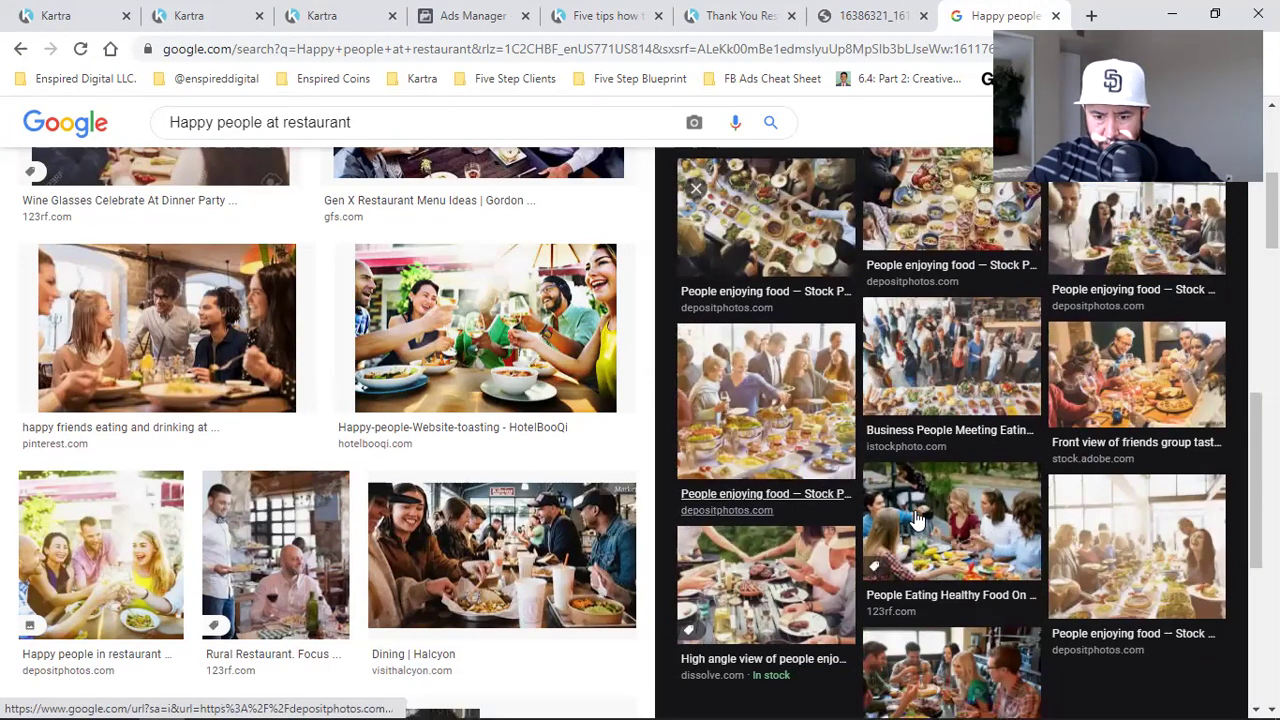
scroll(960, 530, "down", 2)
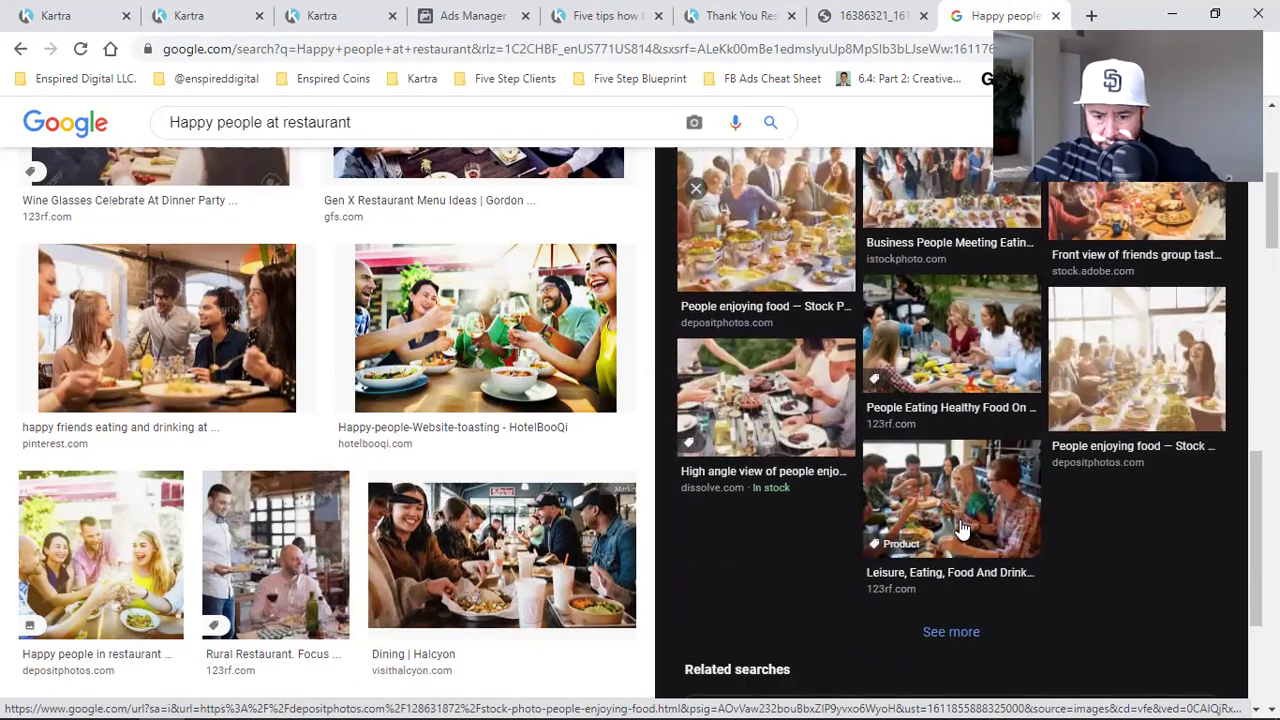
scroll(500, 560, "down", 2)
Find the "9 Great Restaurants in the Palos Verdes Peninsula" photo among the related images and save it to the computer
left_click(518, 566)
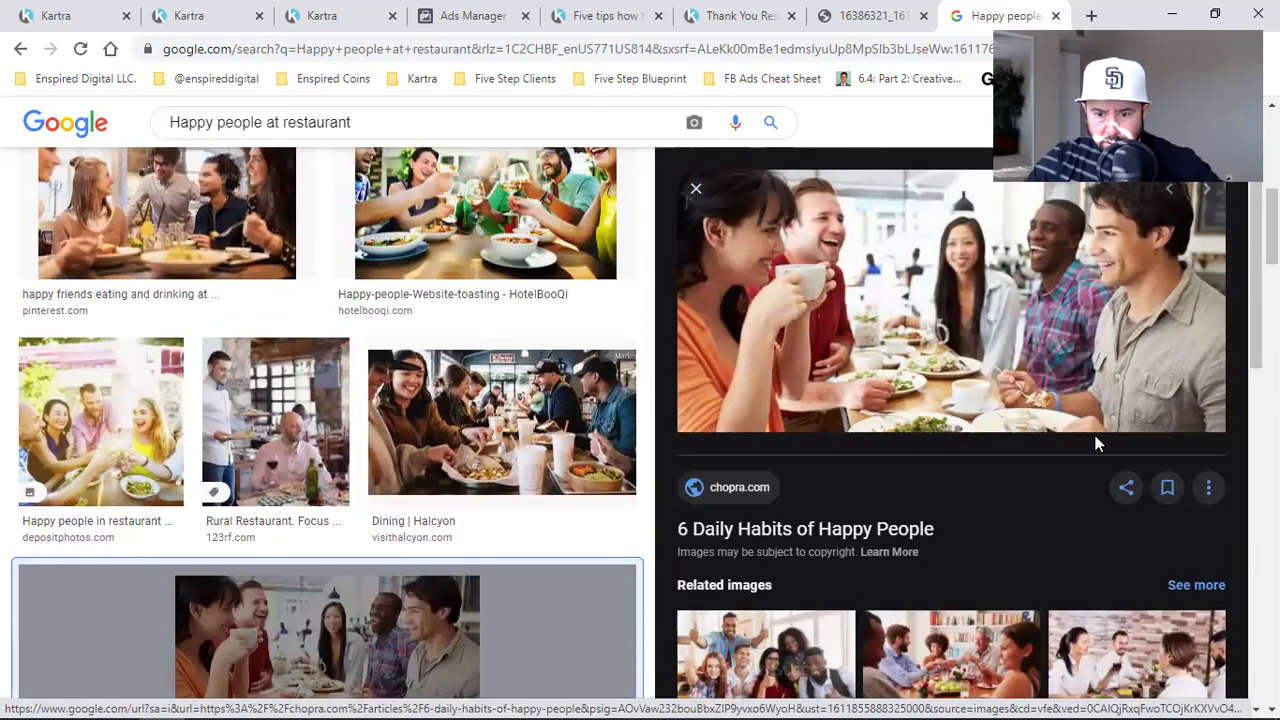
scroll(1095, 444, "down", 2)
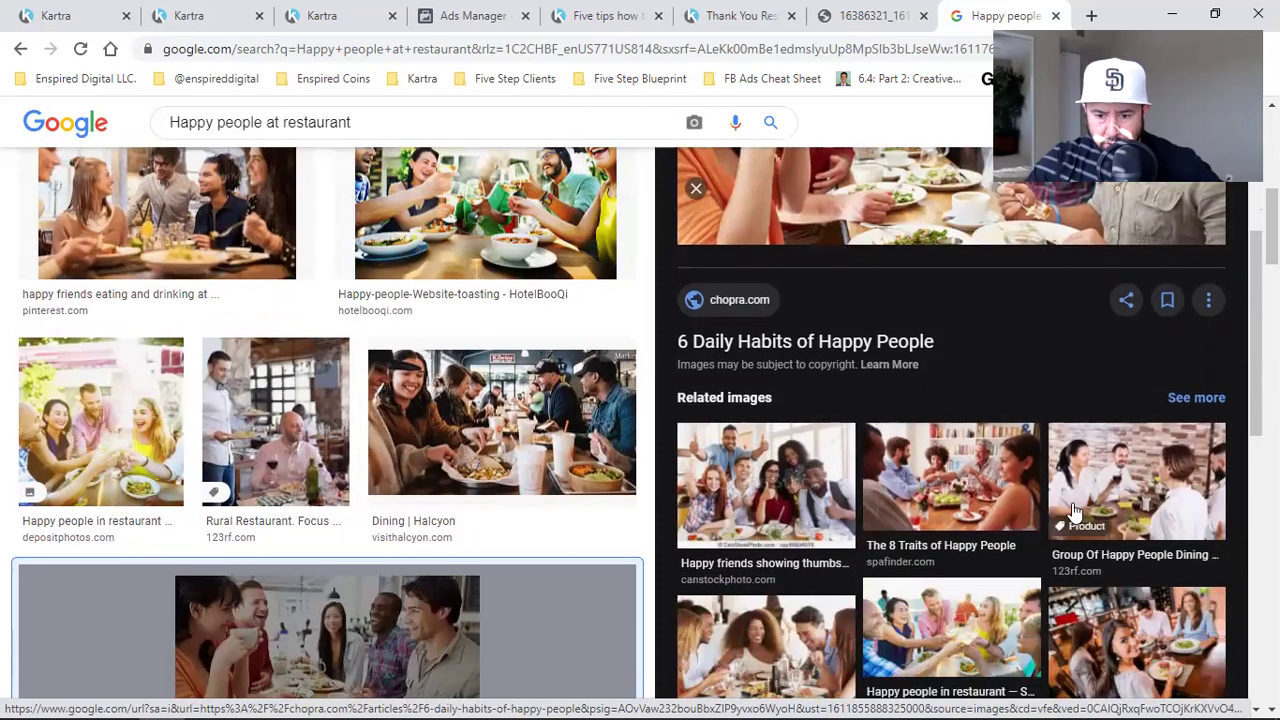
scroll(1073, 510, "down", 2)
left_click(1130, 572)
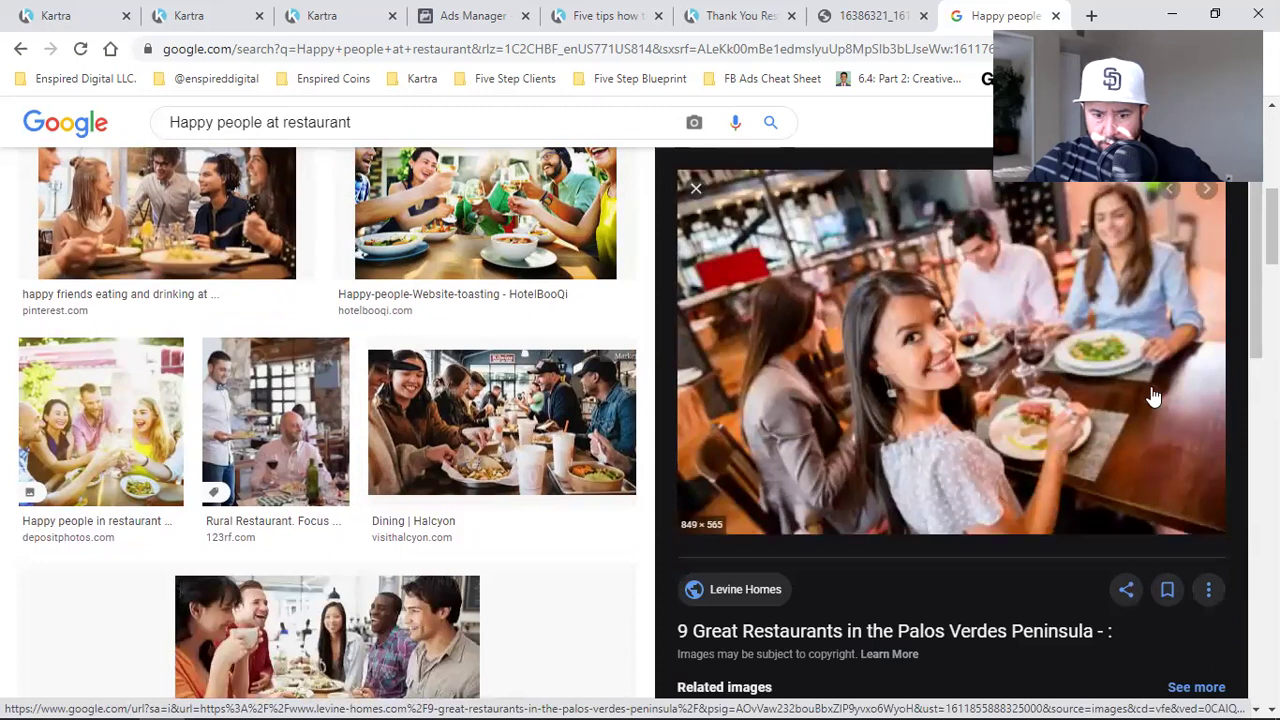
right_click(910, 383)
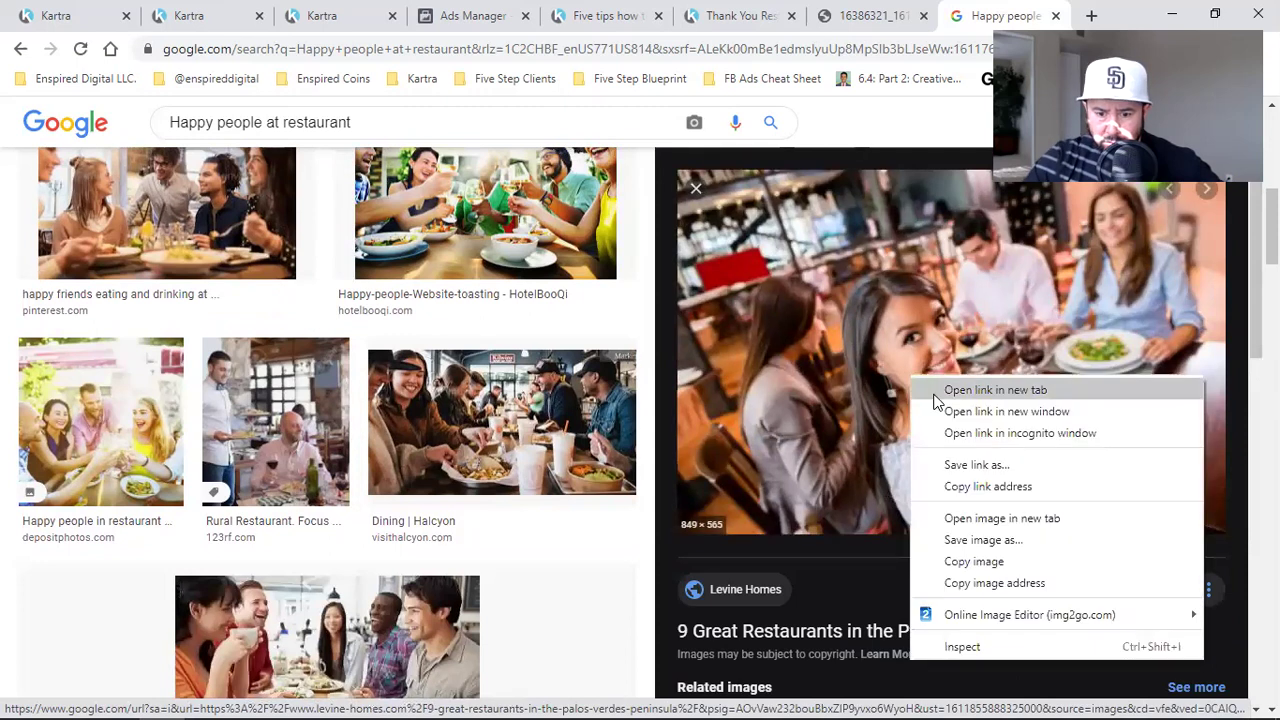
left_click(1003, 542)
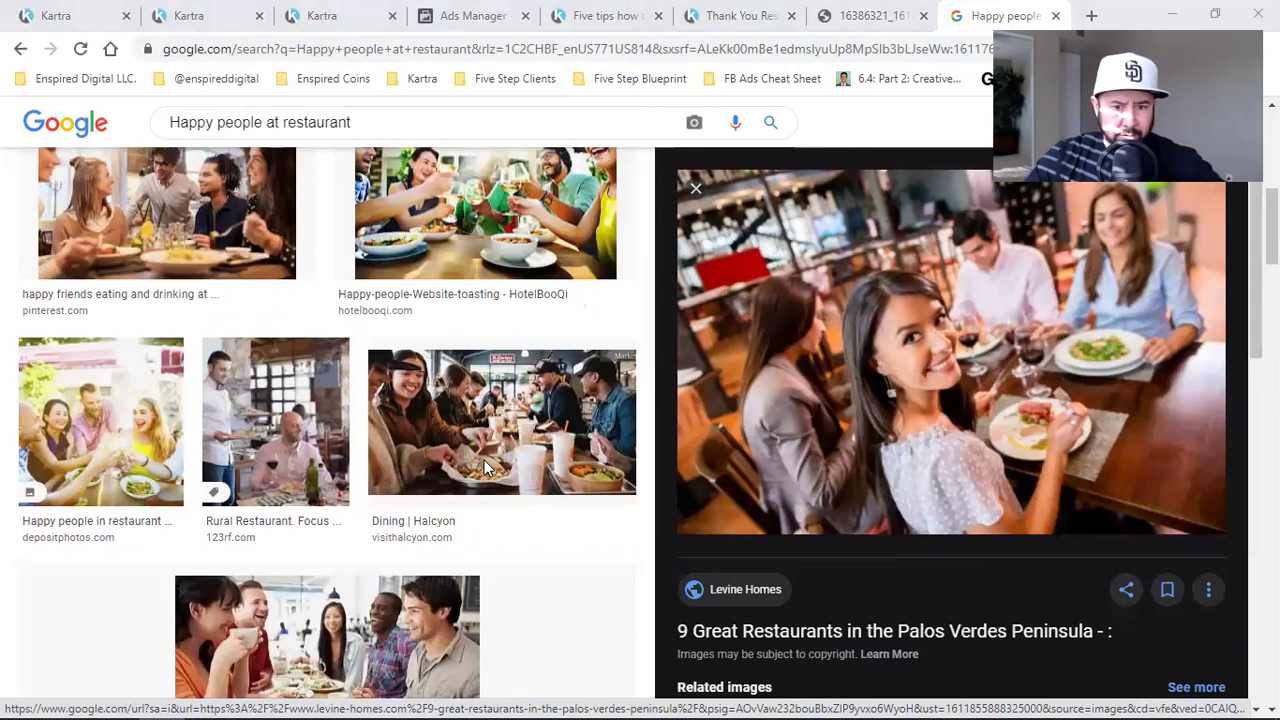
Switch back to the Kartra email editor and replace the image below the download button with the saved restaurants-palos photo
left_click(214, 15)
left_click(363, 15)
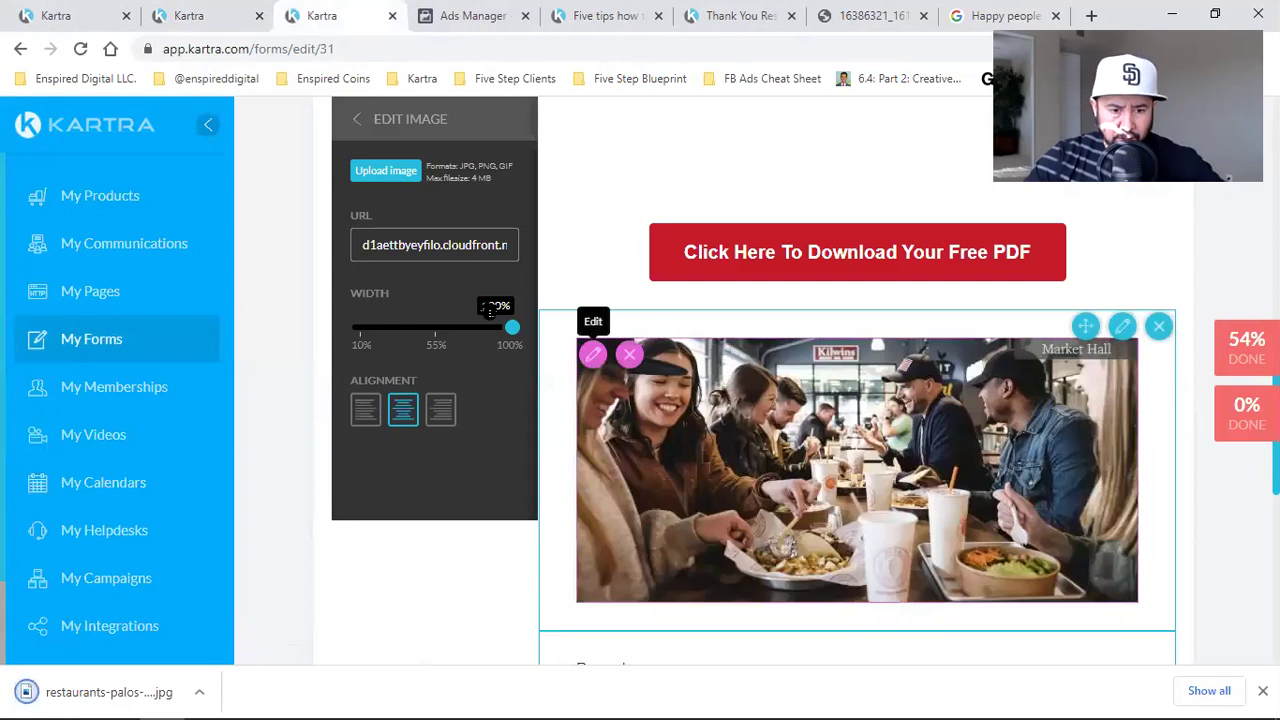
left_click(394, 171)
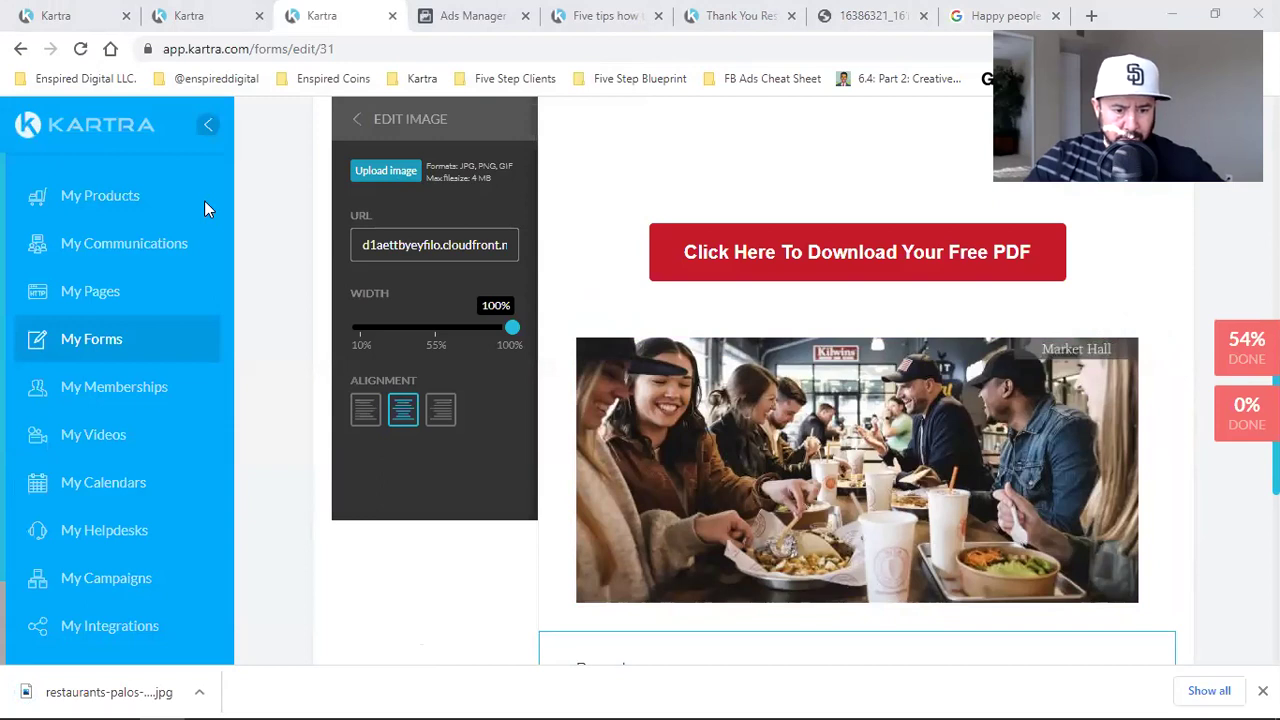
key("Return")
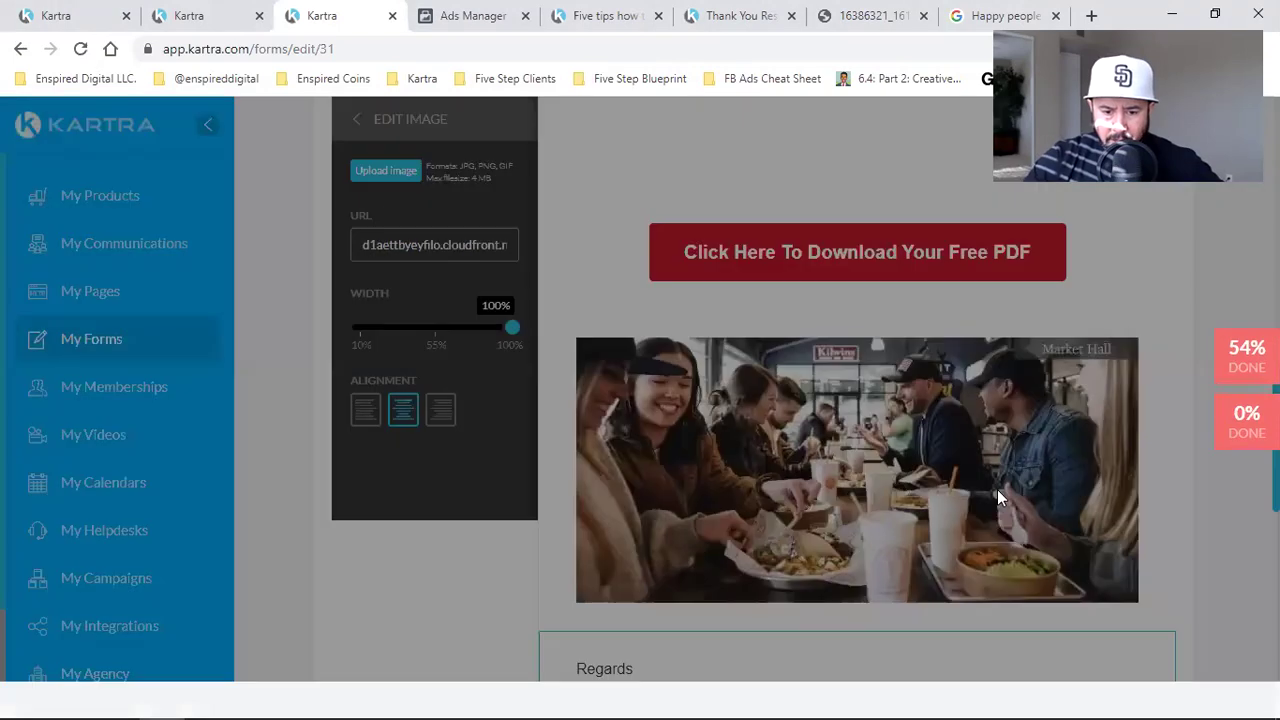
scroll(608, 446, "down", 2)
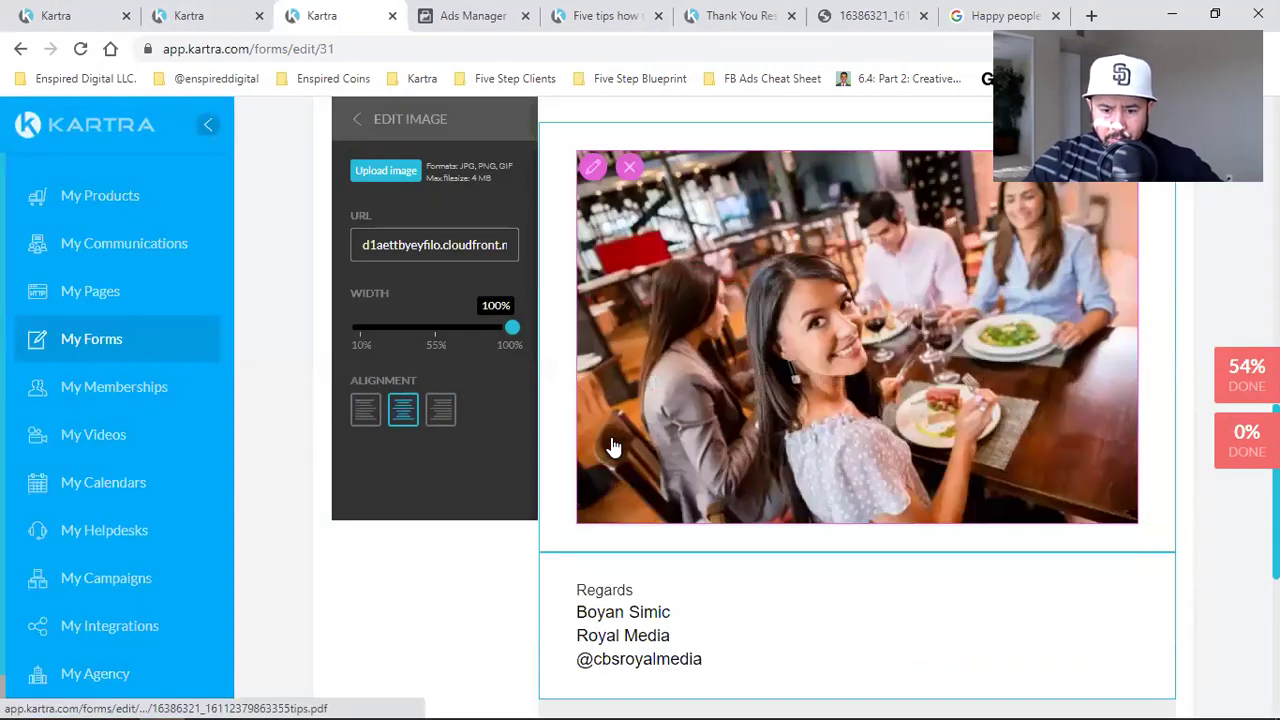
scroll(1016, 490, "down", 2)
scroll(1000, 488, "up", 4)
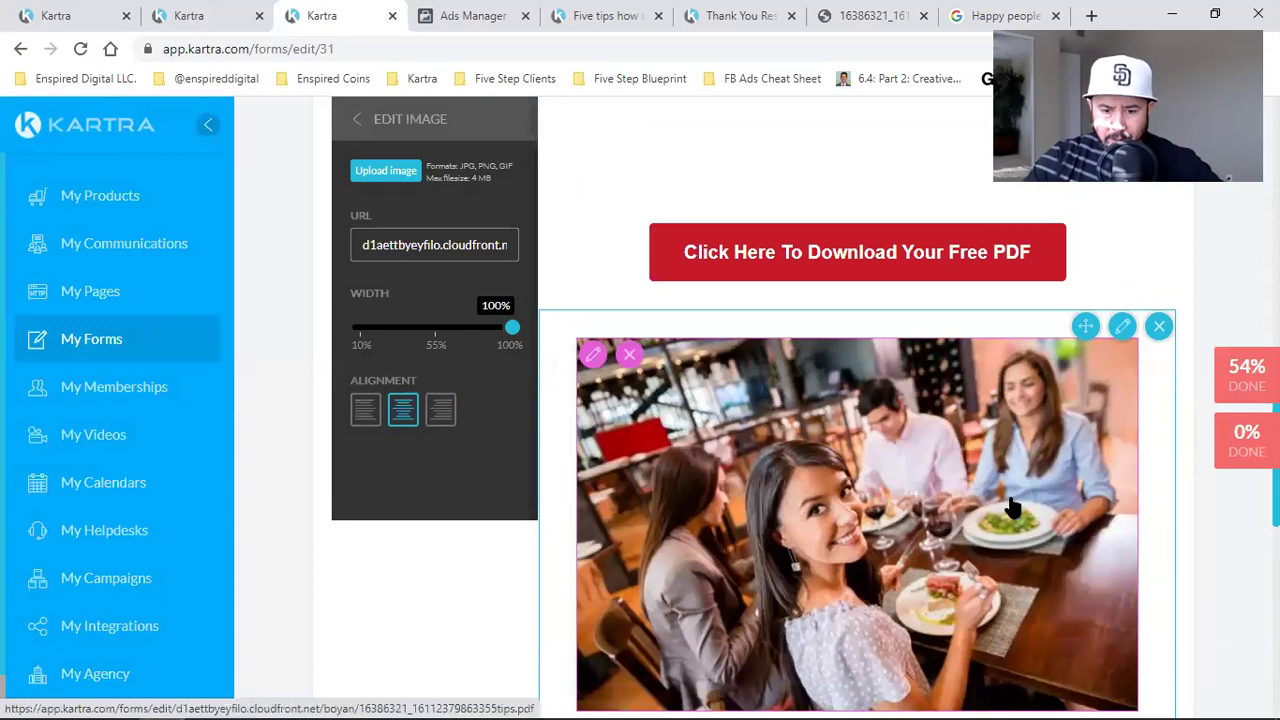
Insert several blank lines below the bold "Five Tips How To Use Facebook To Get More Customers." title in the email
scroll(1012, 508, "up", 4)
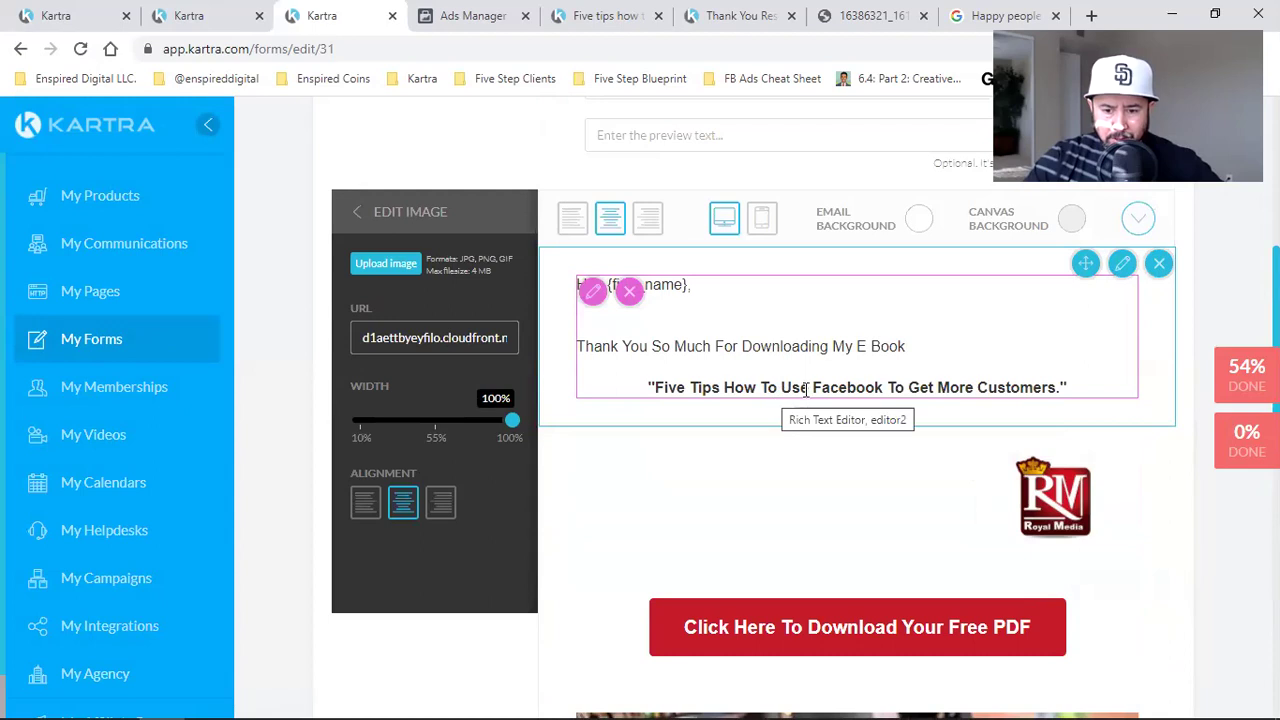
left_click(1074, 380)
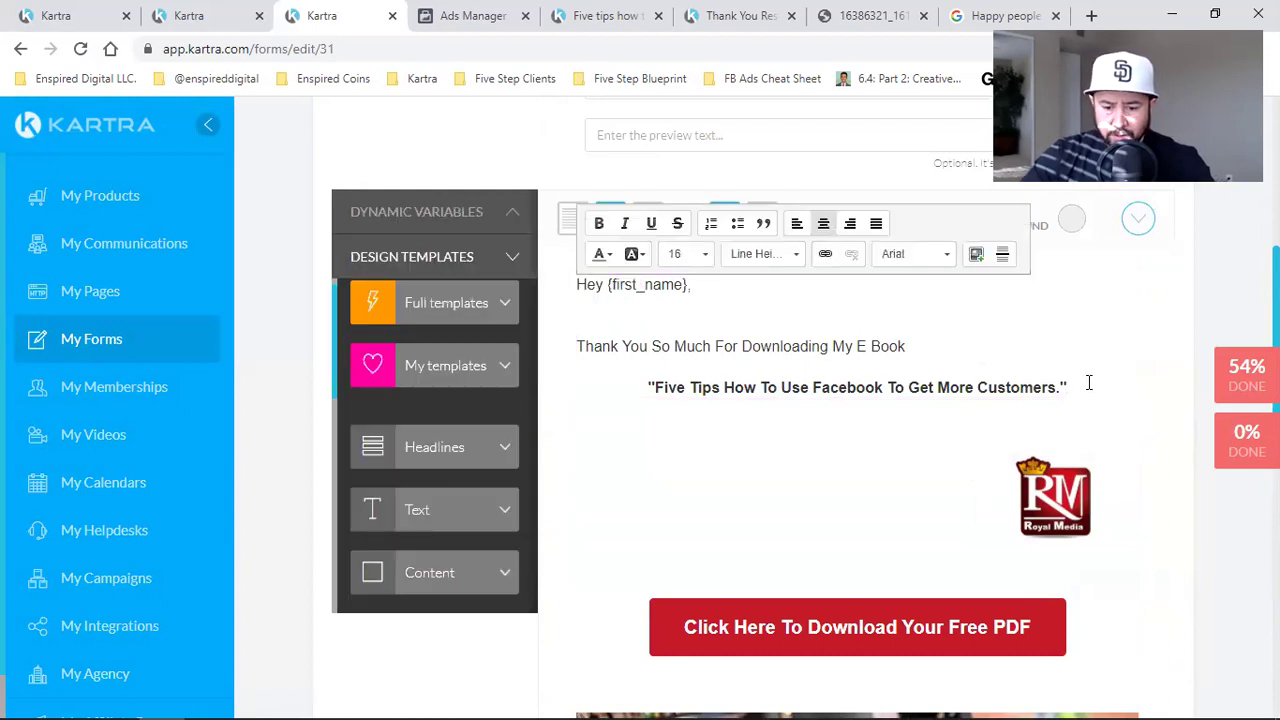
key("Return")
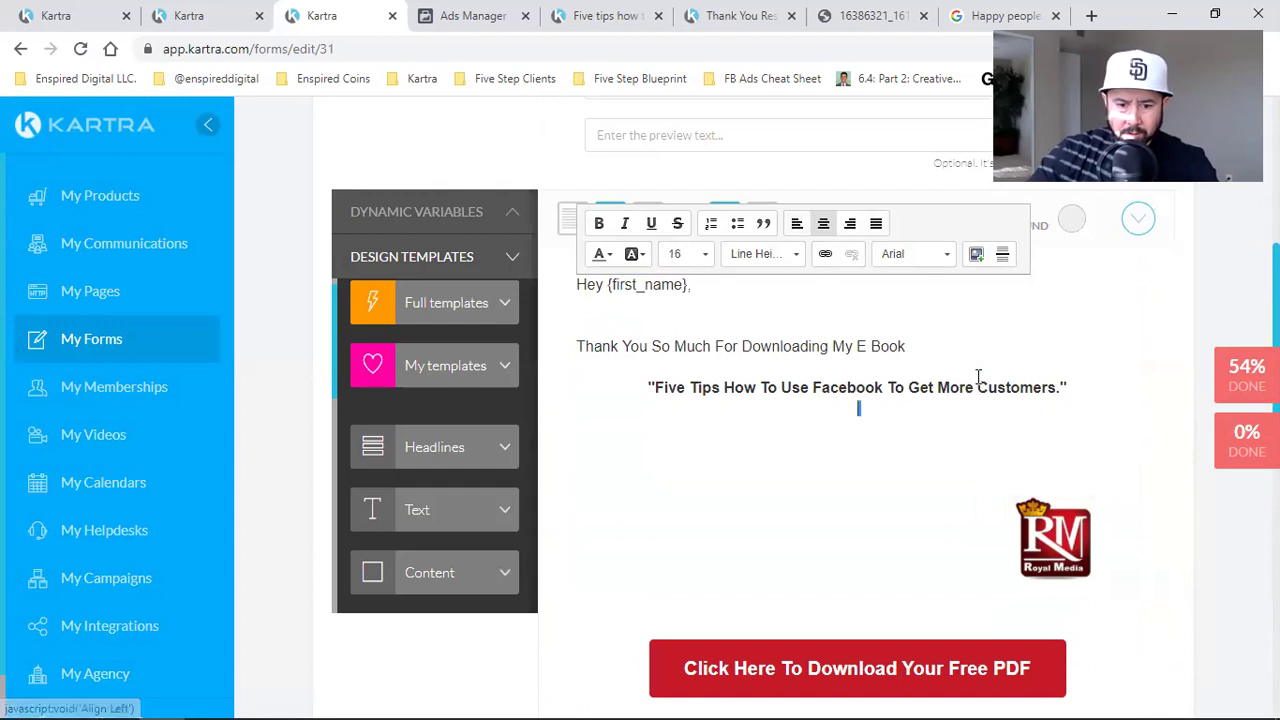
key("Return")
key("Return")
key("Return")
key("Return")
key("Return")
key("Return")
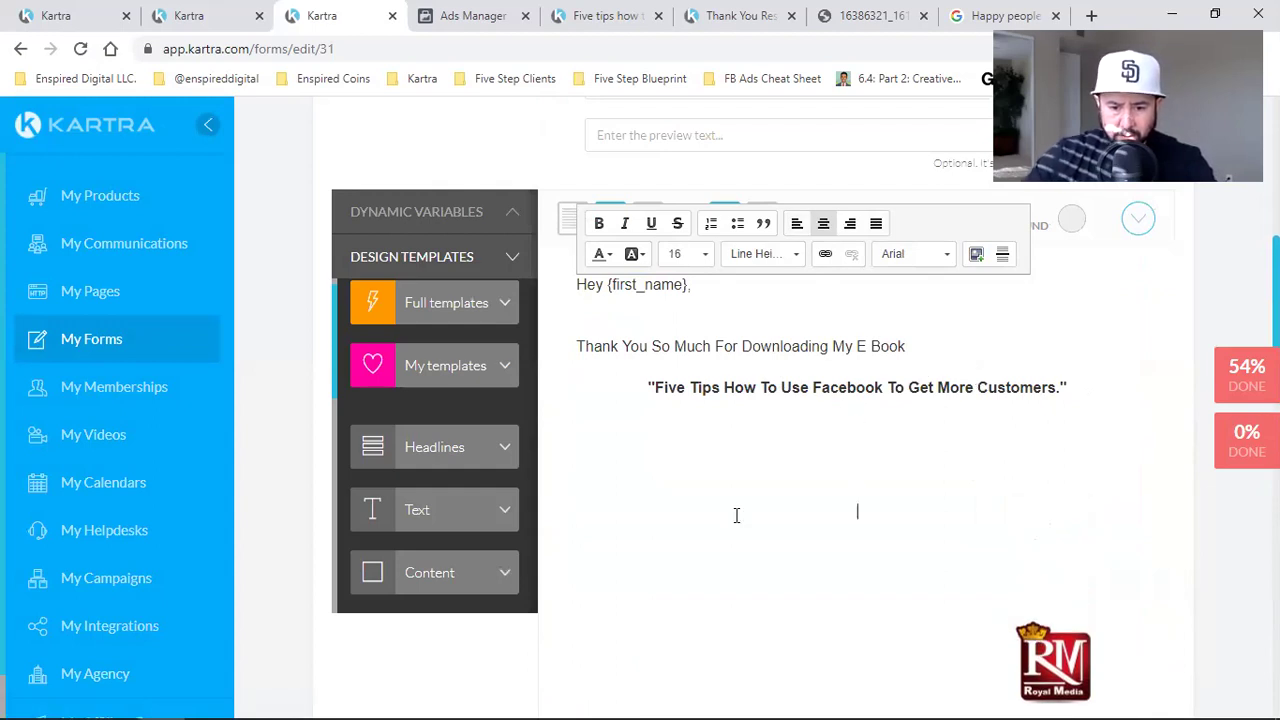
Below the bold title and a blank gap, add the left-aligned line "Click the button below to access now!"
left_click(797, 227)
type("Click here")
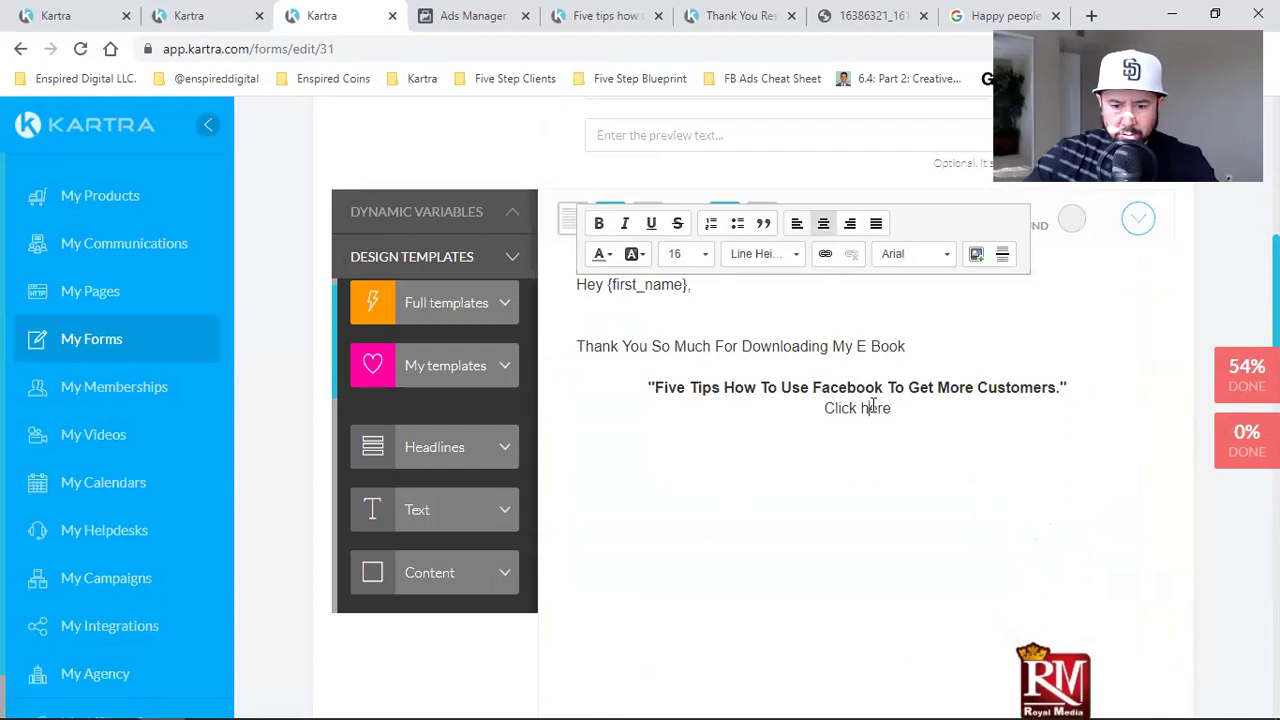
left_click_drag(891, 408, 823, 408)
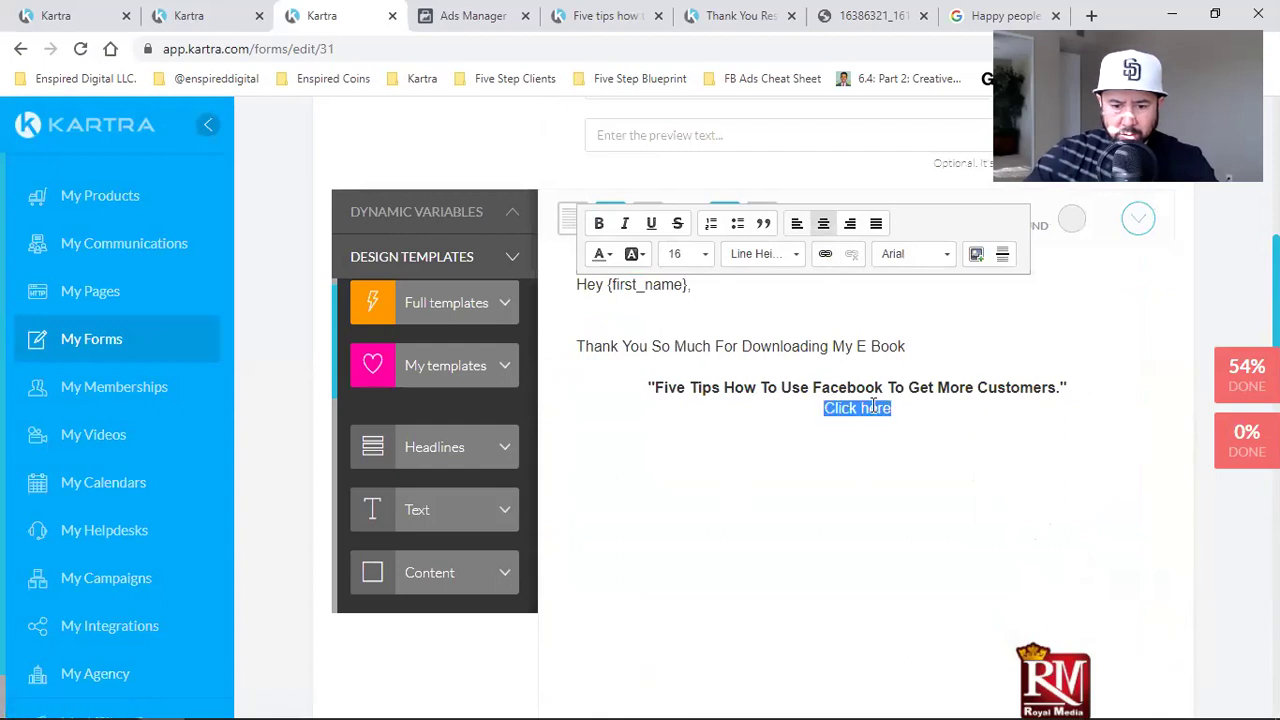
left_click(798, 232)
left_click(634, 429)
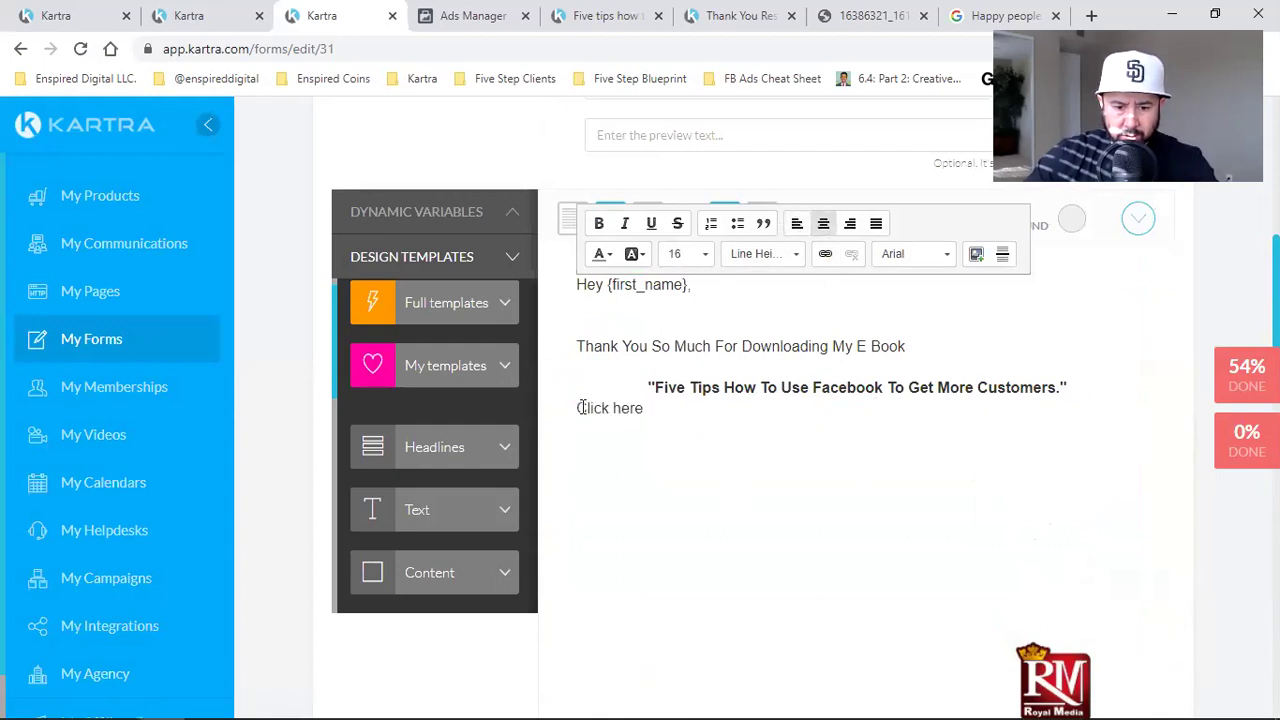
key("Return")
key("Return")
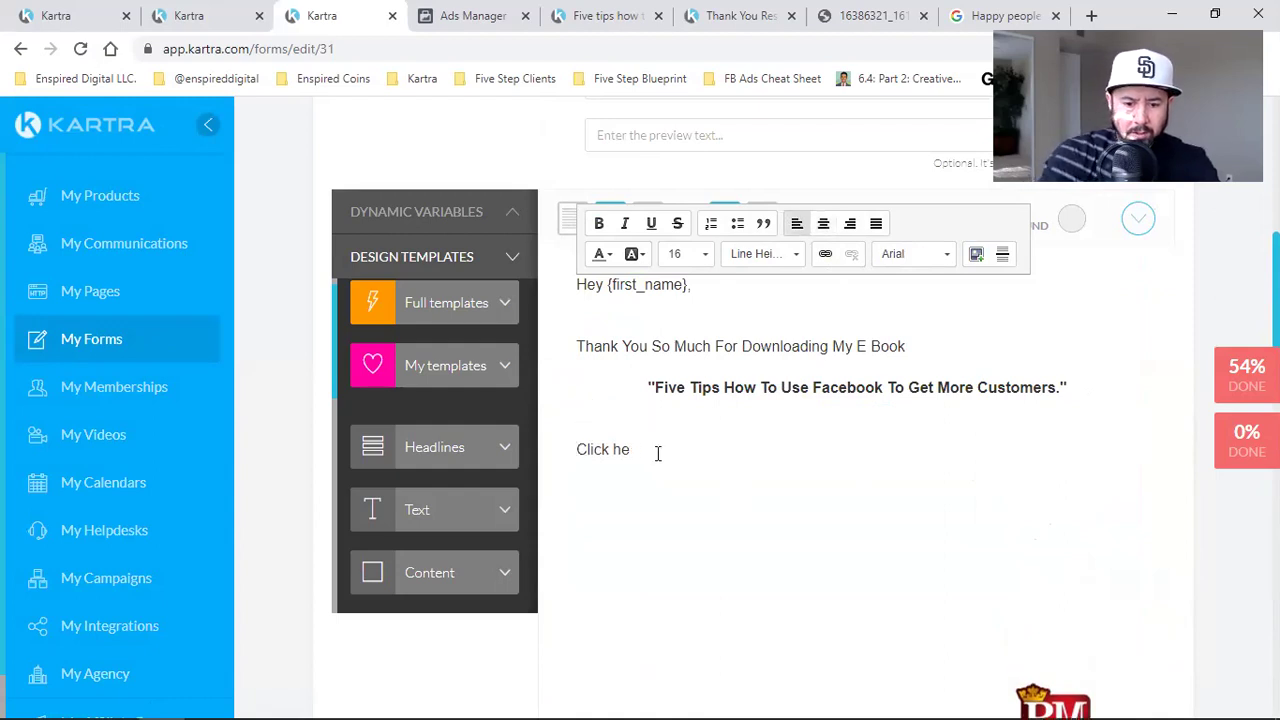
type("the button below to access now!")
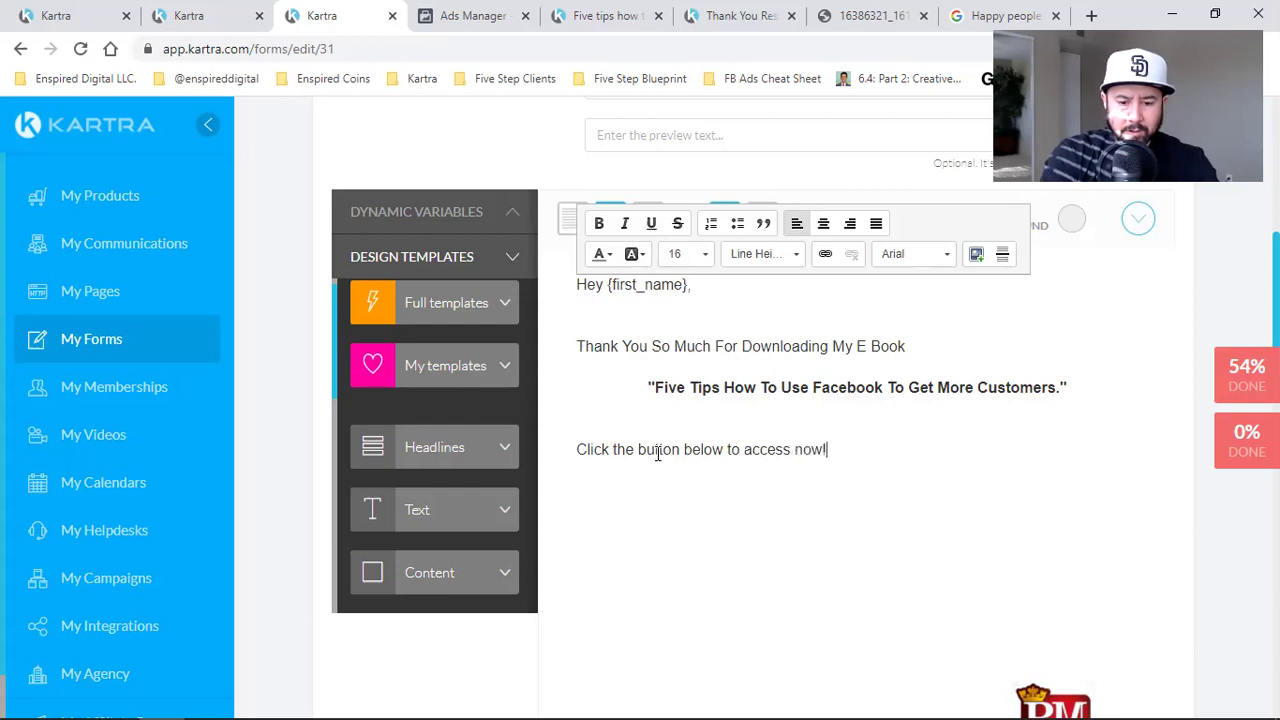
Add a new paragraph to the email reading "Be sure to look for my emails coming up."
key("Return")
type("Be sure to look fo")
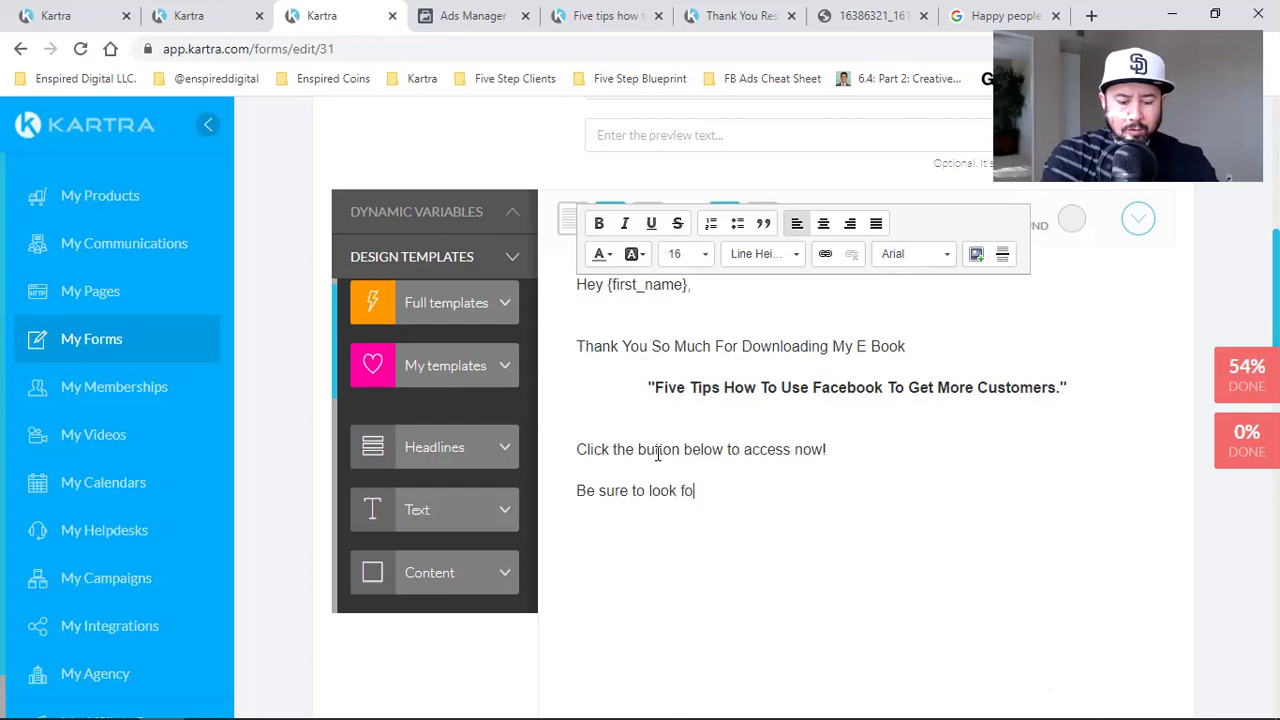
type(" emails coming up.")
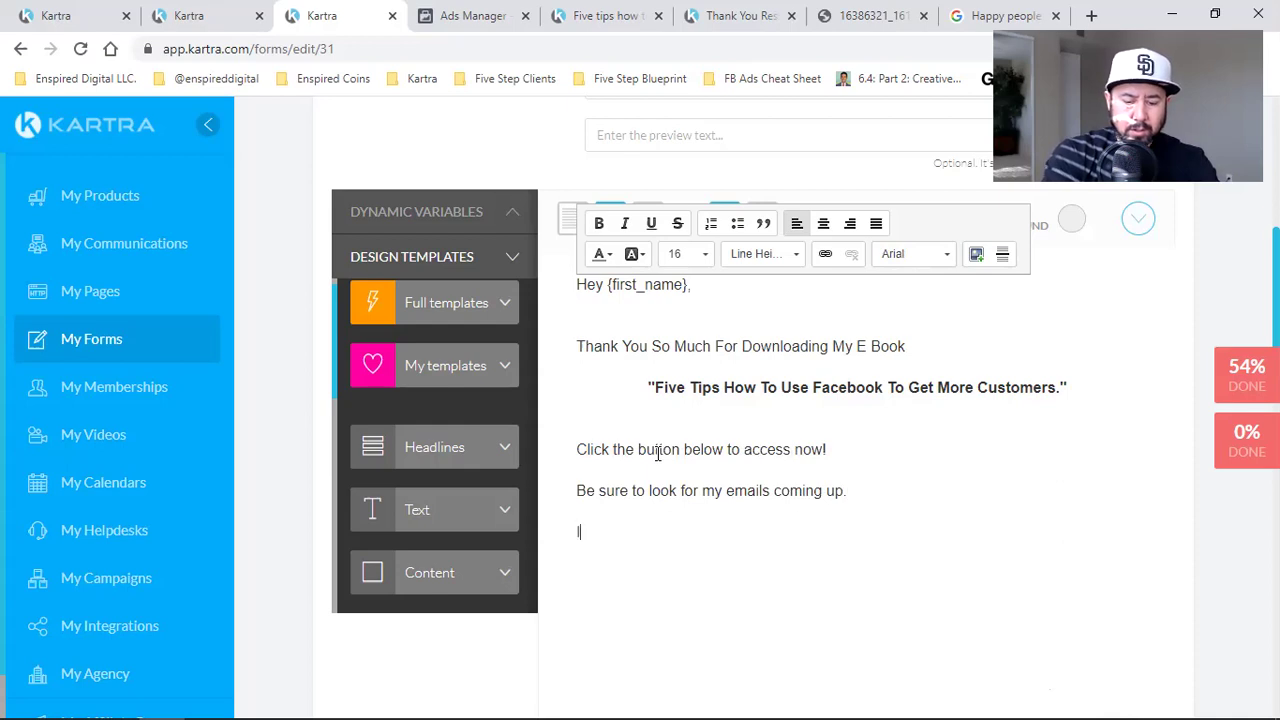
Add the paragraph "I'll be walking through and teaching Facebook Ad strategies to capture more customers than you can possibly handle!"
type("e wai")
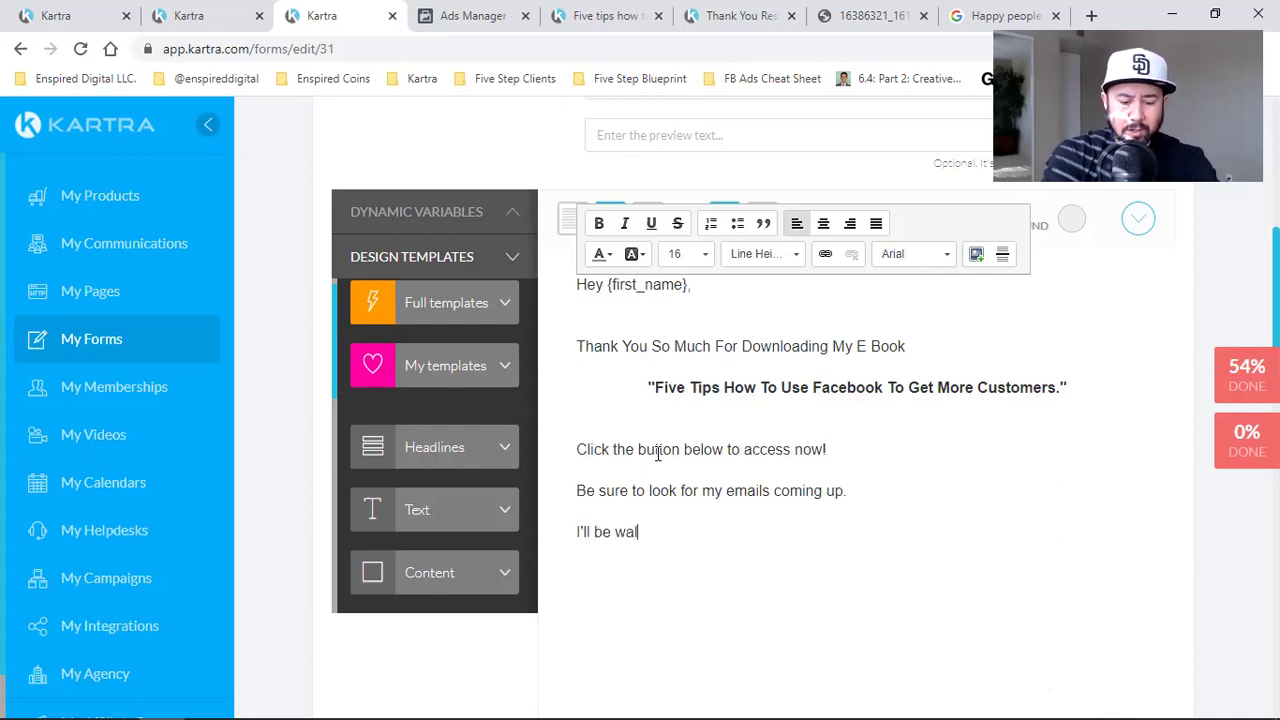
type("lking through and teaching")
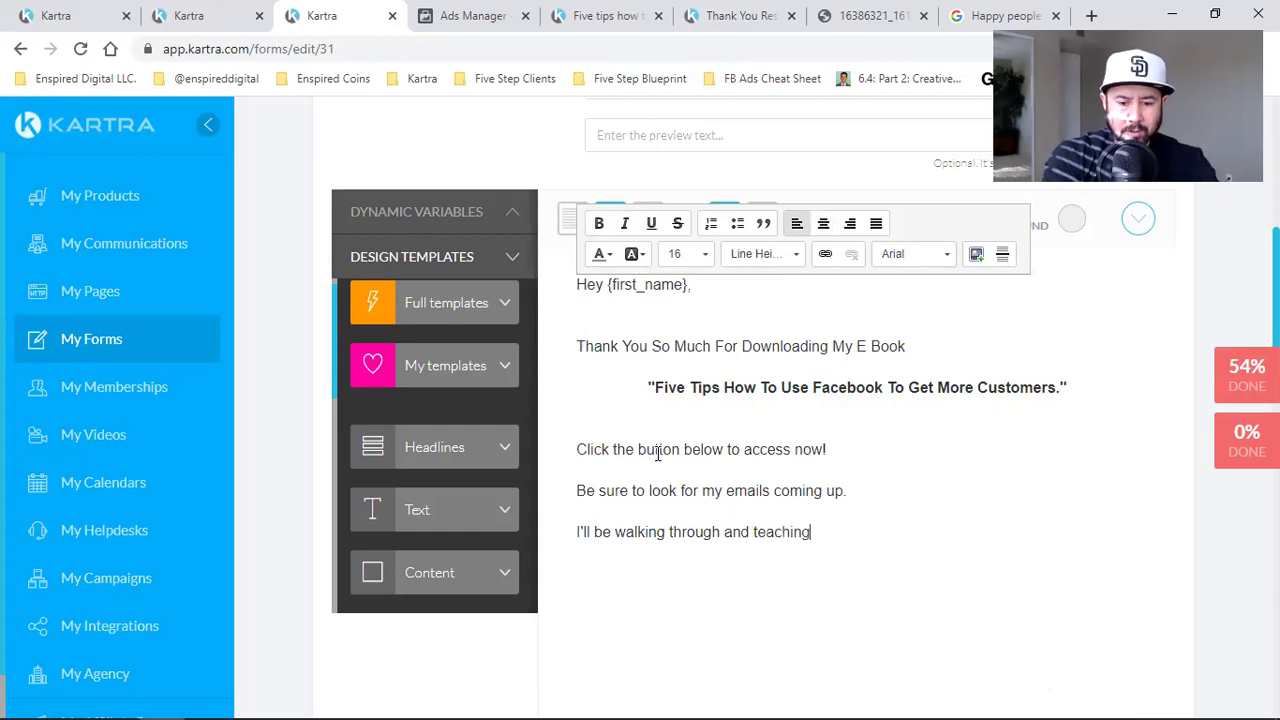
type(" Facebook Ad s")
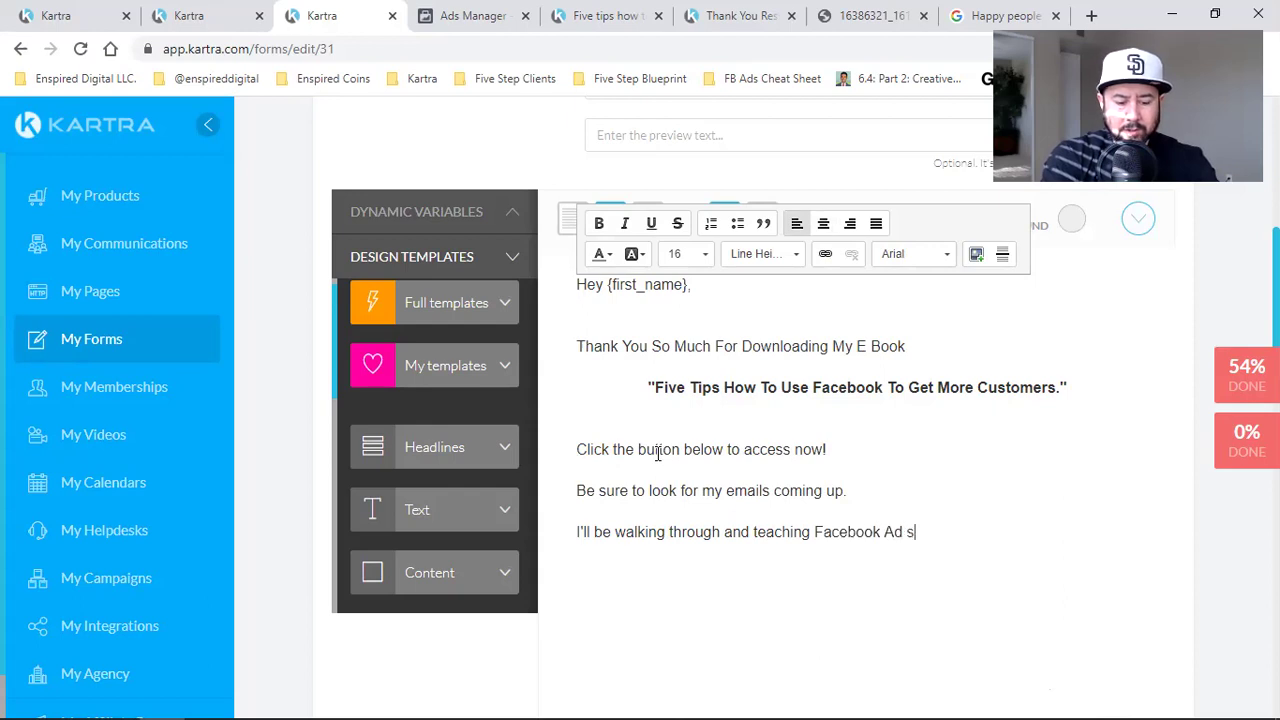
type("trategies to capture")
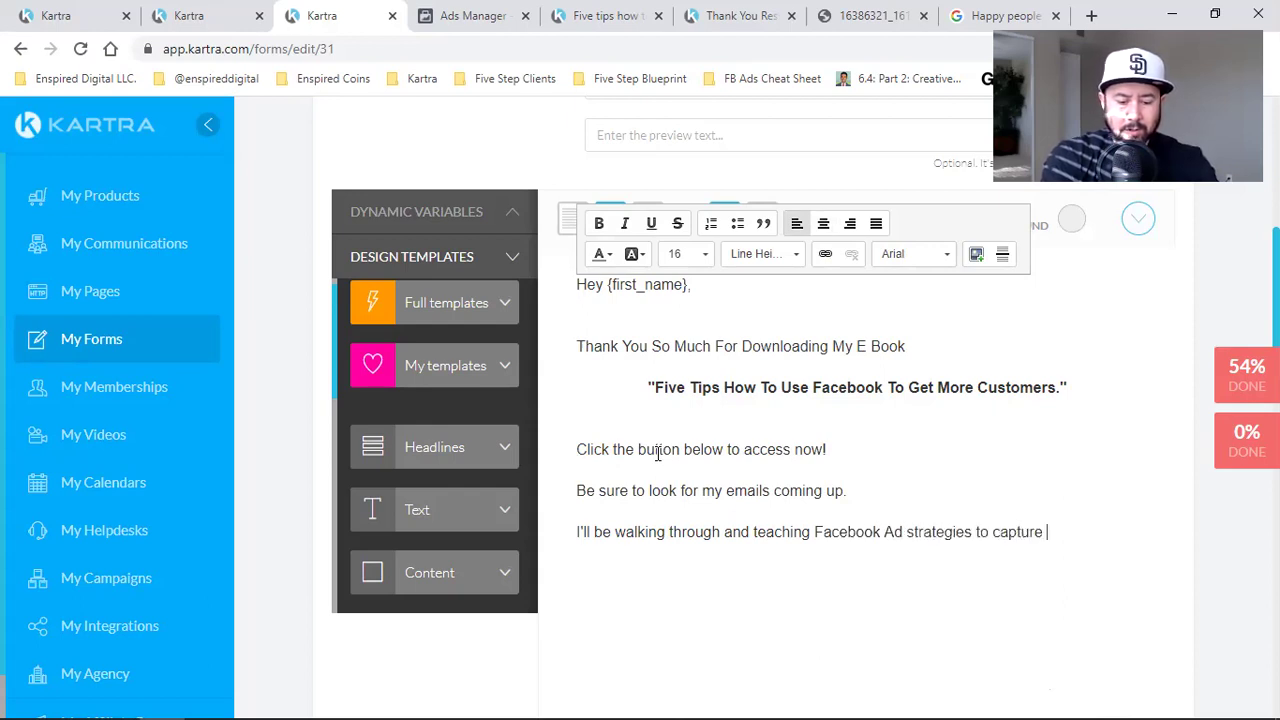
type(" more custome")
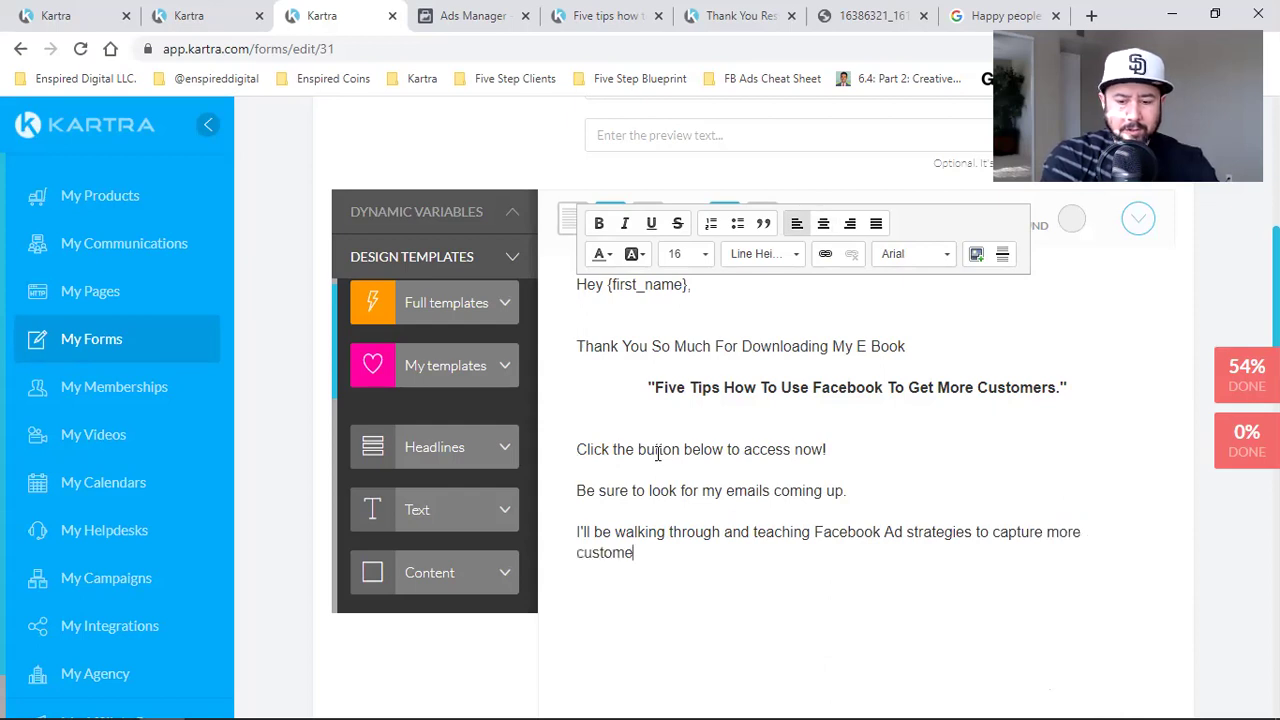
type("rs than you can possibl")
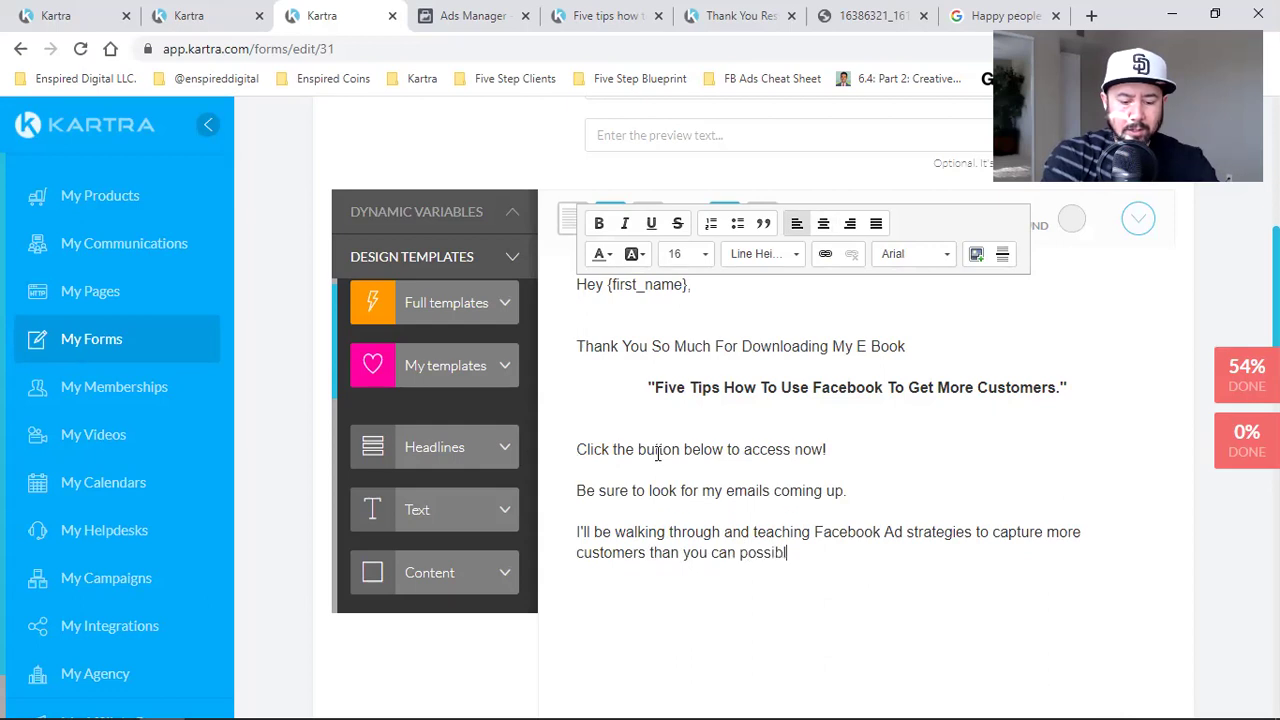
type("y handle")
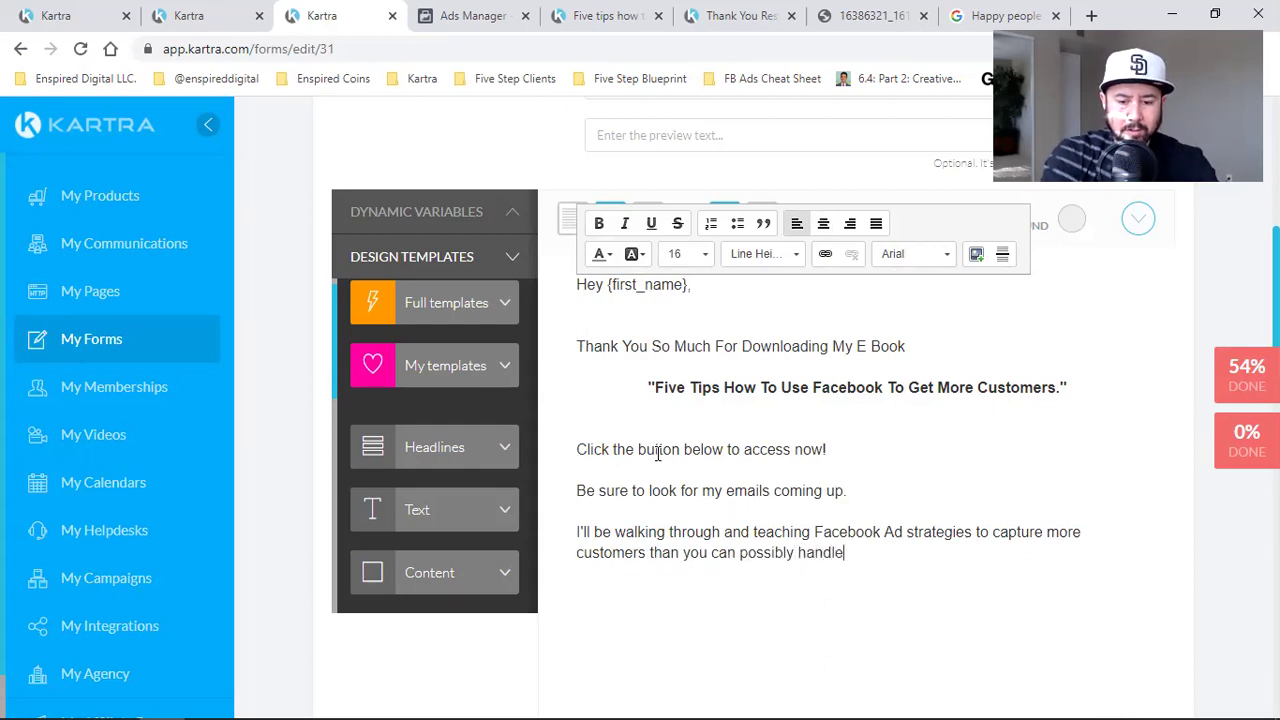
type("!")
Close the email text with a separate line reading "Chat soon :)", correcting the spelling of "Chat"
key("Return")
type("Caht soon :")
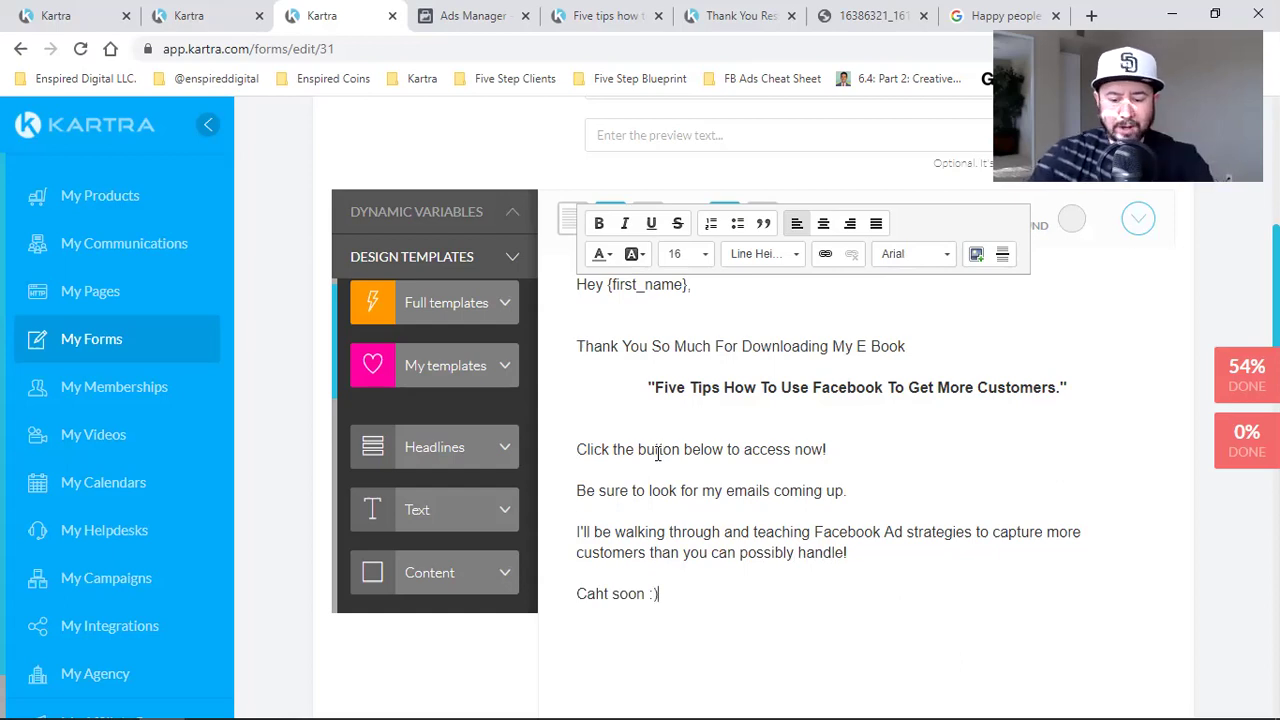
key("BackSpace")
key("BackSpace")
key("BackSpace")
key("BackSpace")
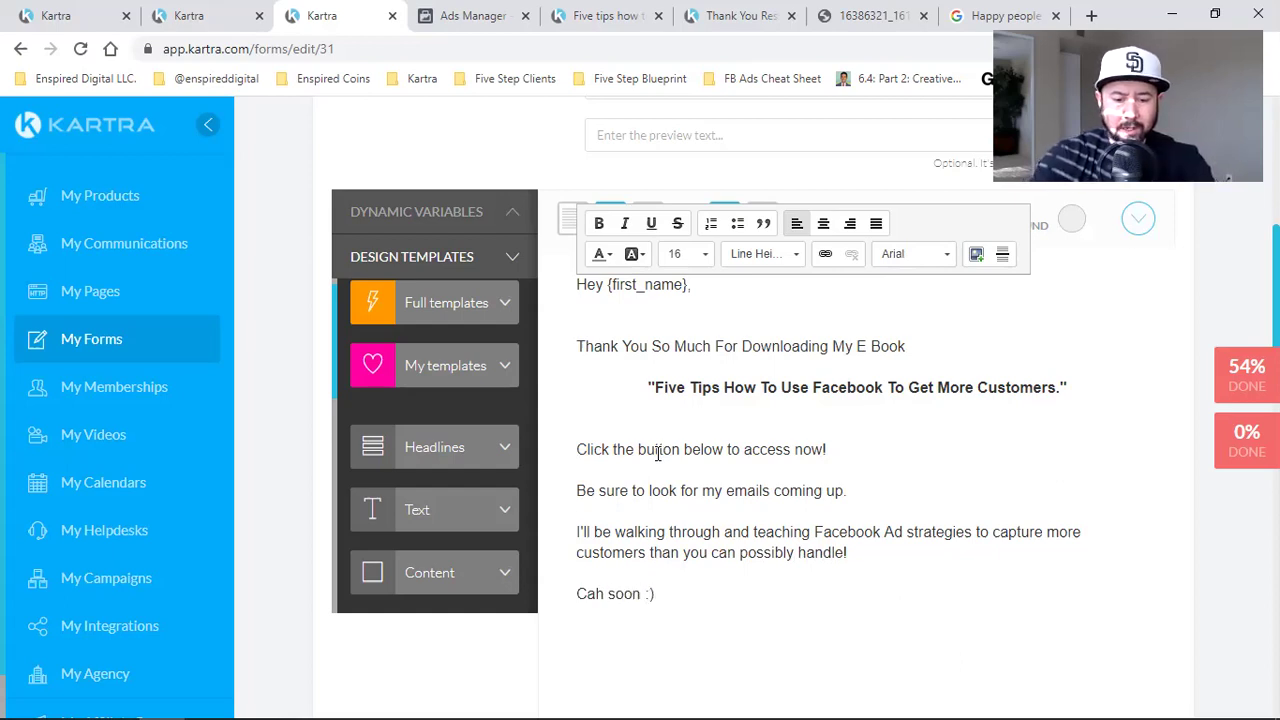
type("Chat")
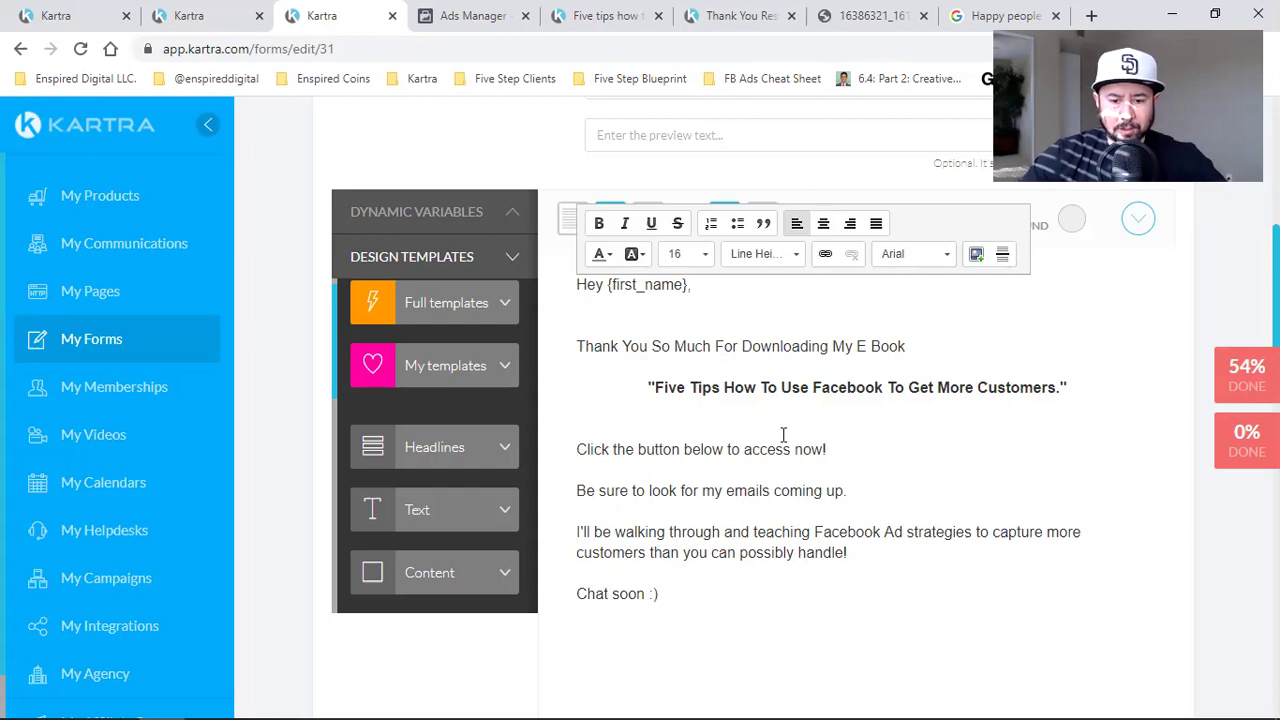
Delete the surplus blank lines between "Chat soon :)" and the Royal Media logo
scroll(843, 432, "down", 3)
left_click(790, 442)
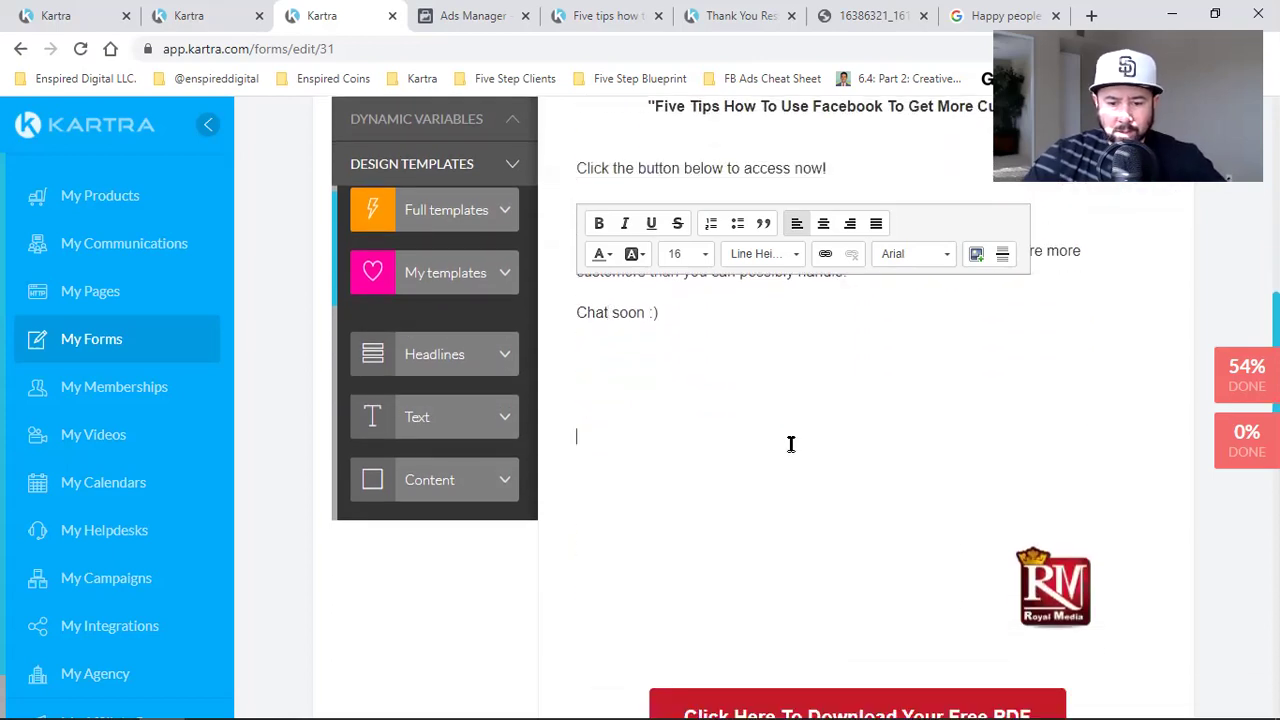
key("BackSpace")
key("BackSpace")
key("BackSpace")
key("BackSpace")
key("BackSpace")
key("BackSpace")
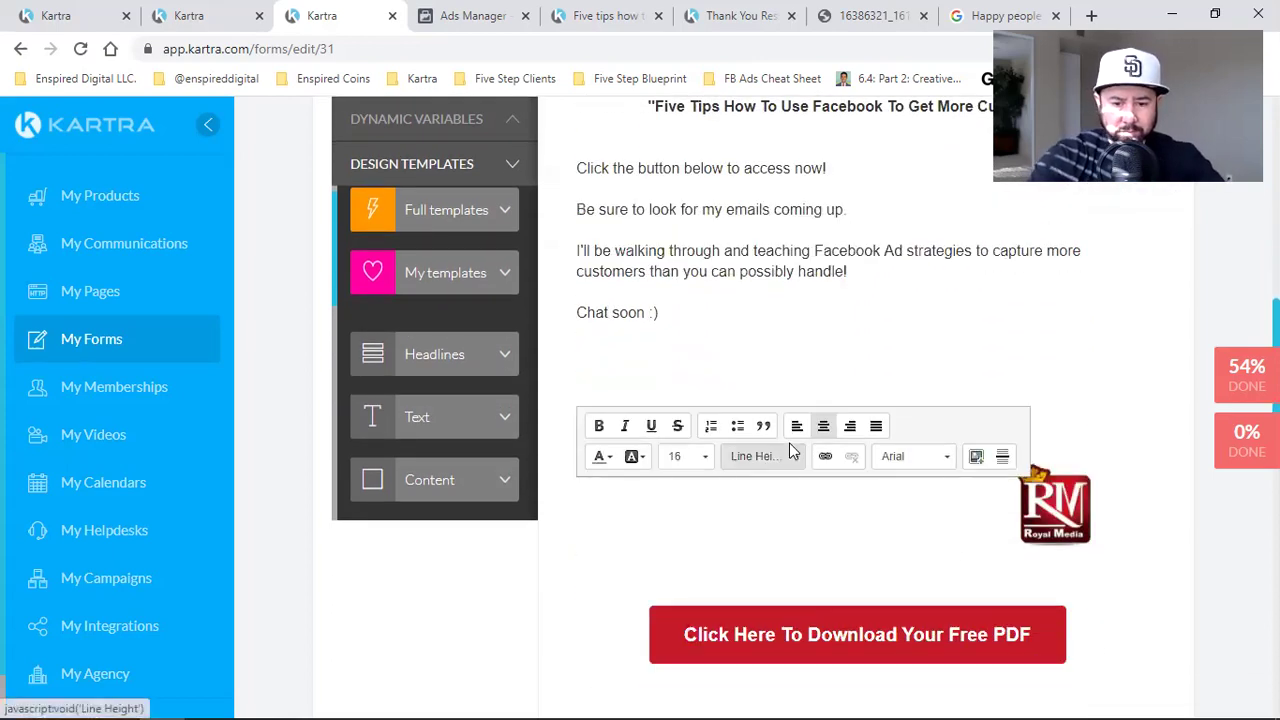
left_click(777, 338)
left_click(759, 352)
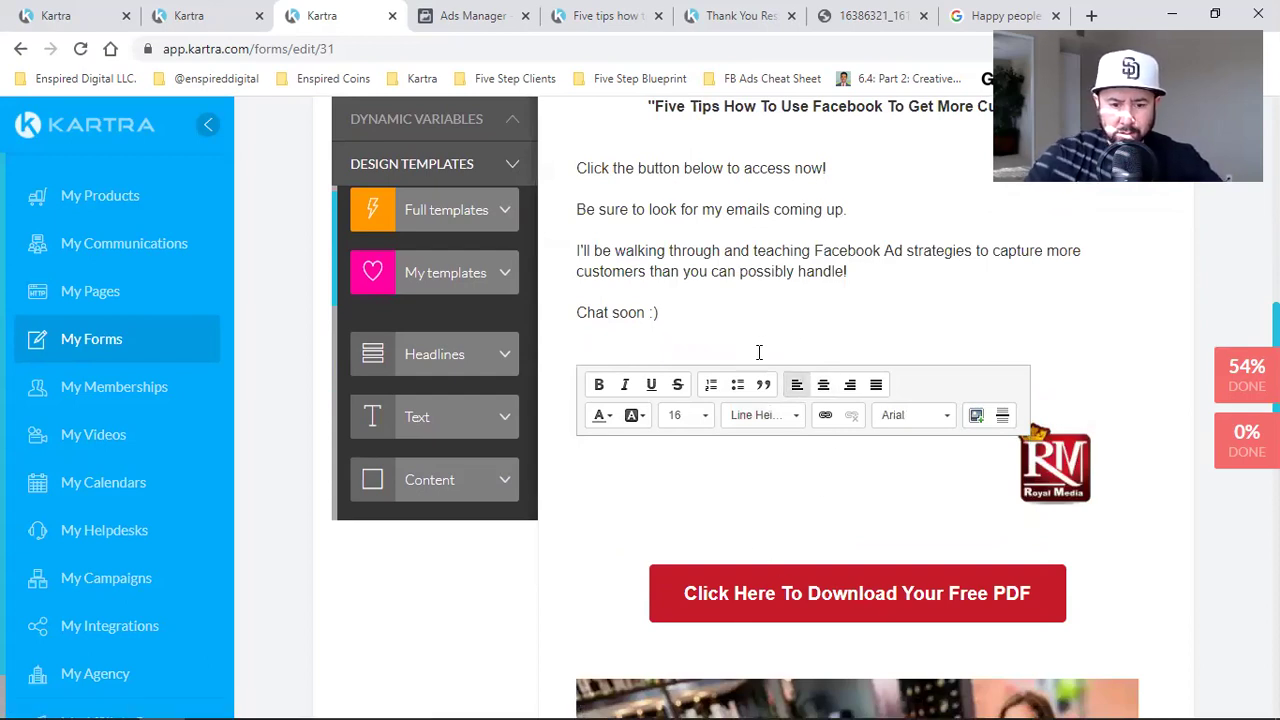
key("BackSpace")
key("BackSpace")
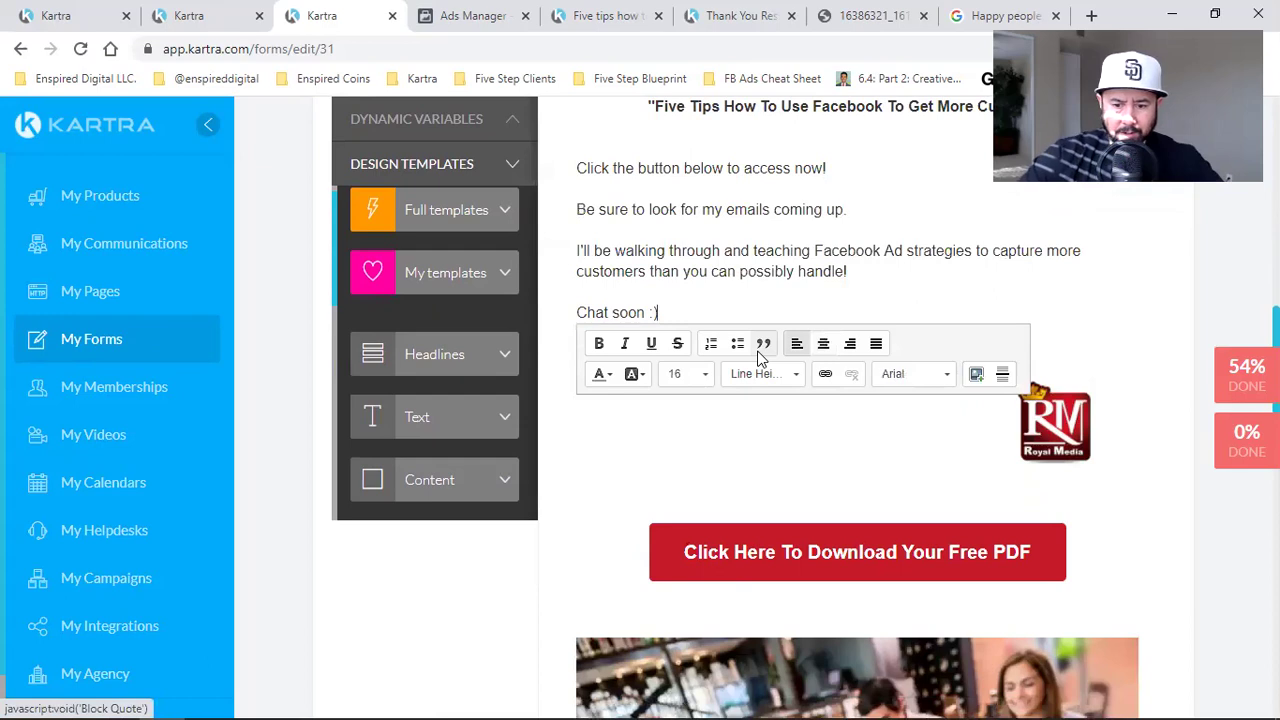
Check the finished email down to its footer, save the welcome message, and save through the form's automations and form design stages
scroll(920, 477, "down", 4)
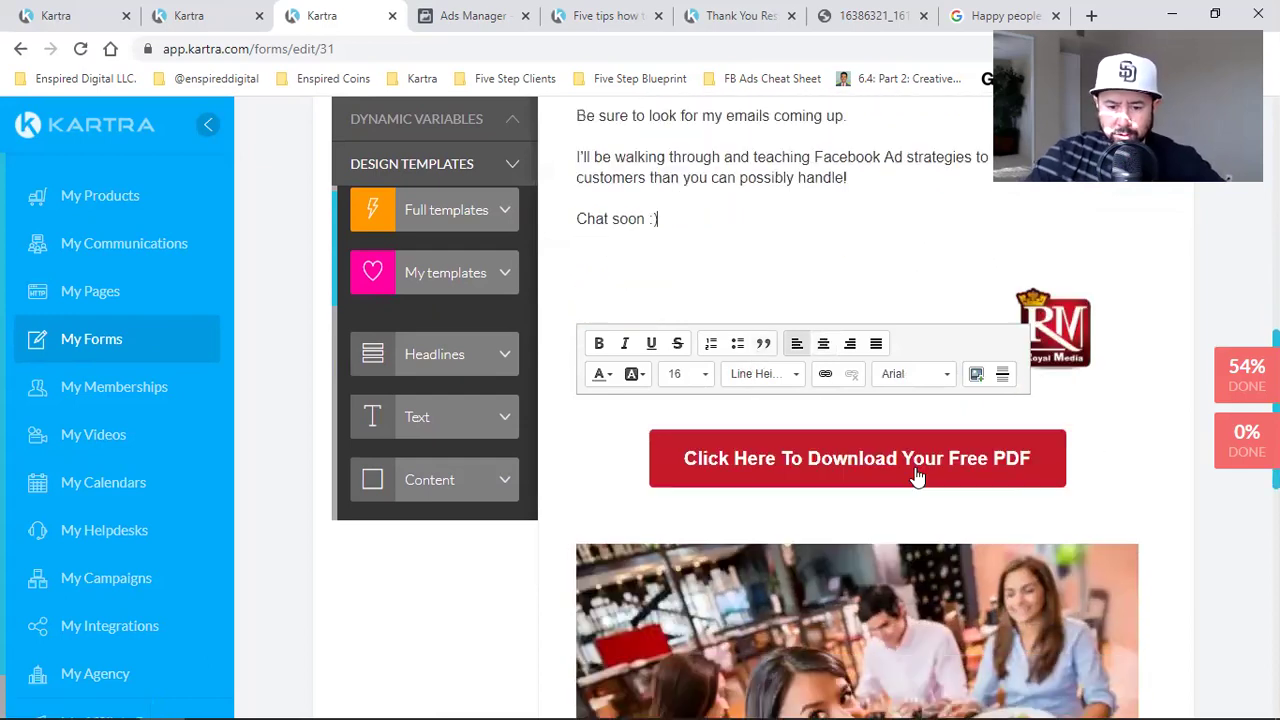
scroll(880, 522, "down", 6)
scroll(931, 531, "up", 7)
scroll(936, 535, "down", 6)
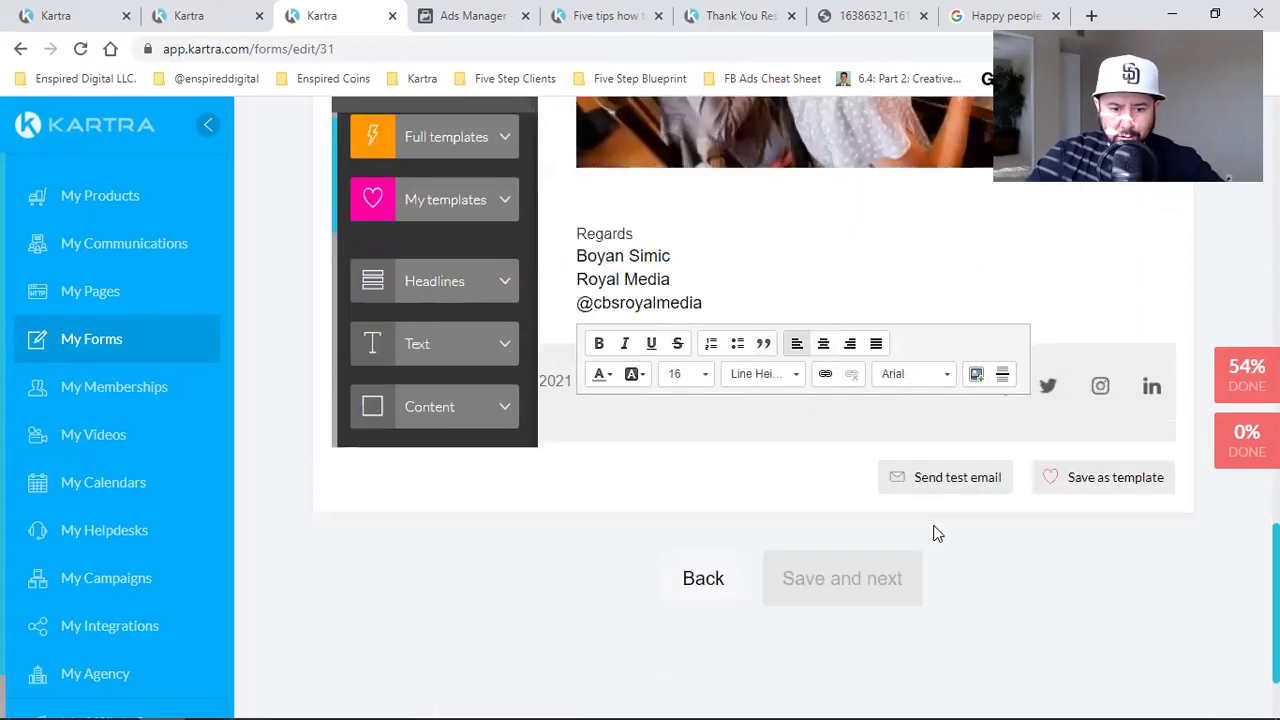
scroll(936, 534, "up", 10)
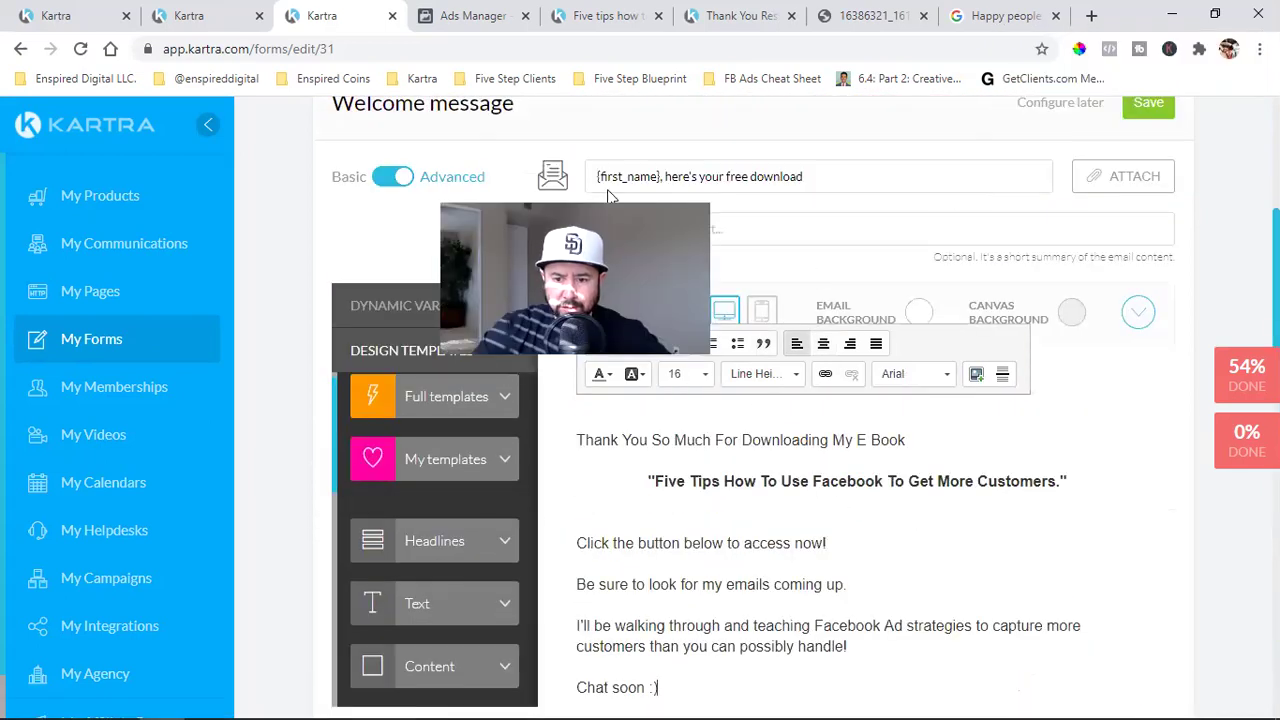
left_click(1148, 103)
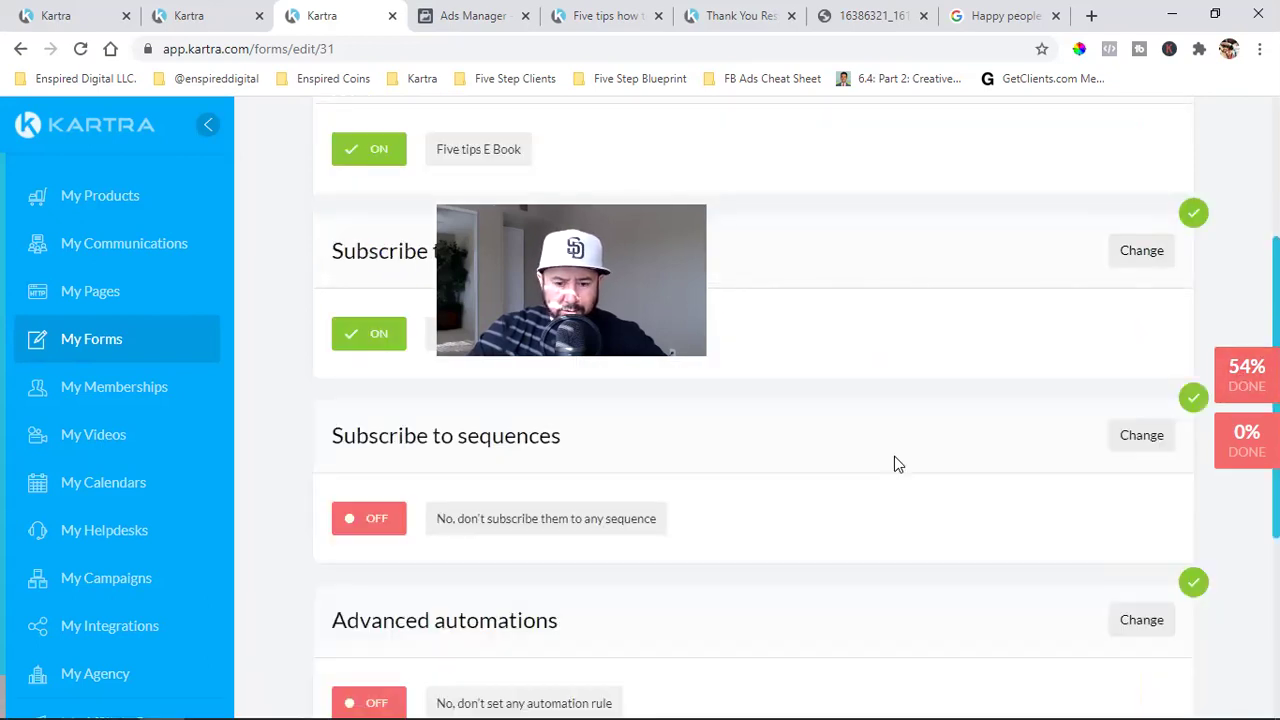
scroll(897, 465, "down", 4)
left_click(897, 465)
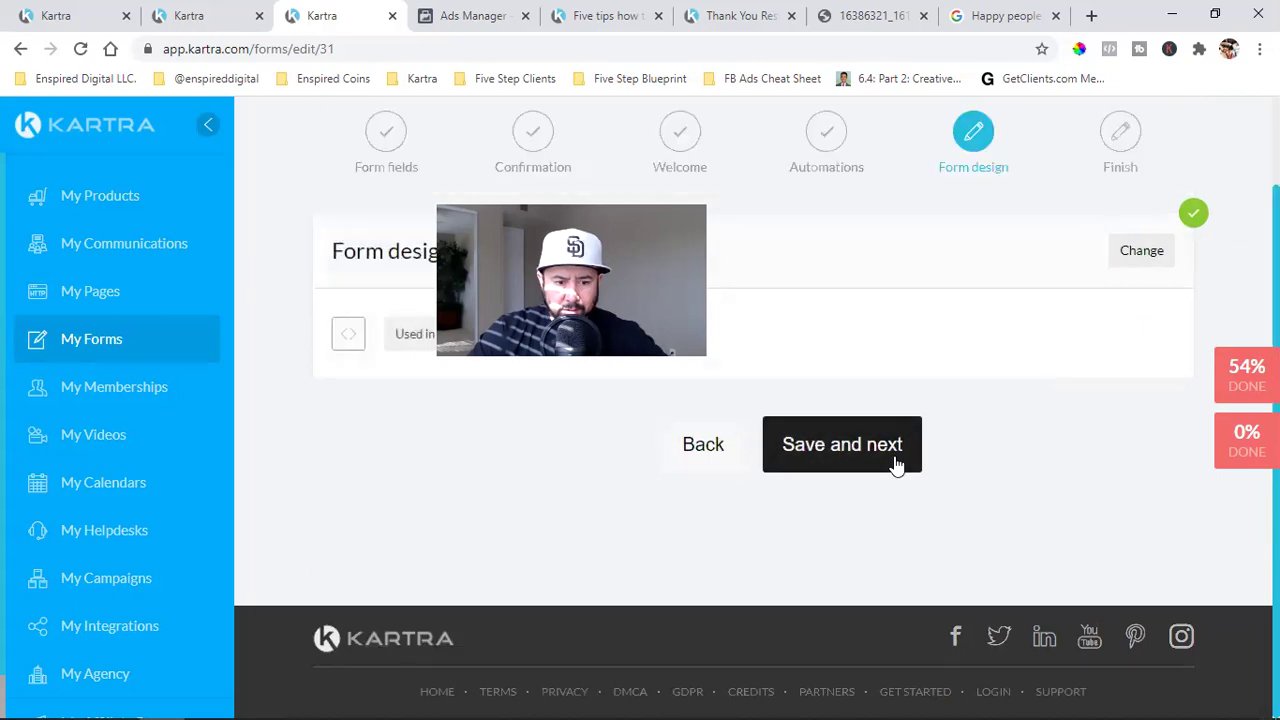
left_click(894, 457)
Go to the leads list in My Communications and close the browser tabs with the Google image search and the PDF
left_click(128, 243)
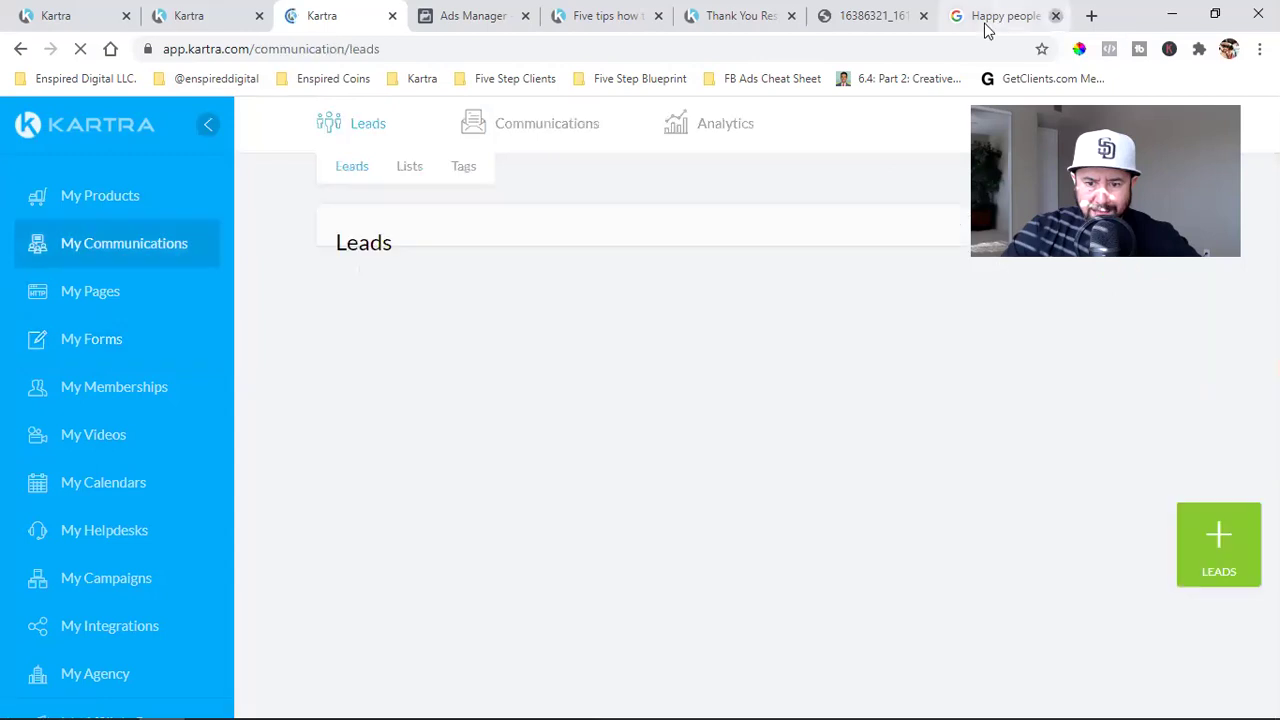
left_click(1054, 17)
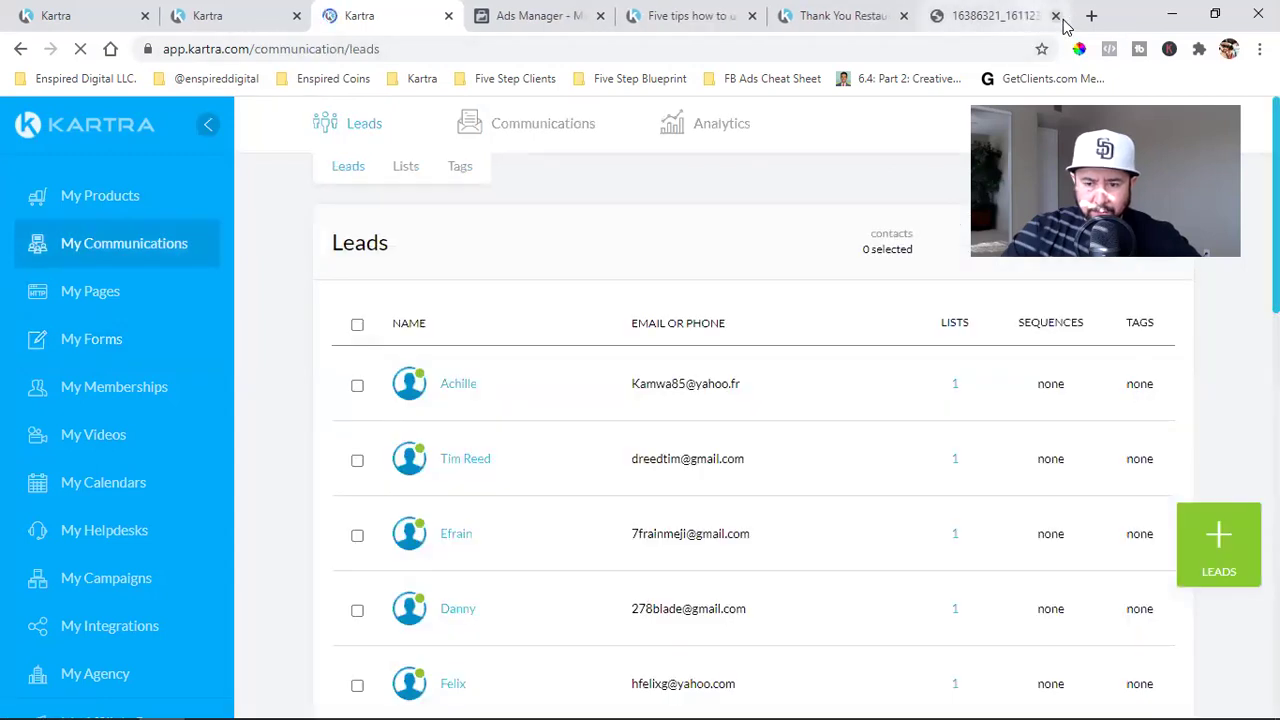
left_click(1055, 17)
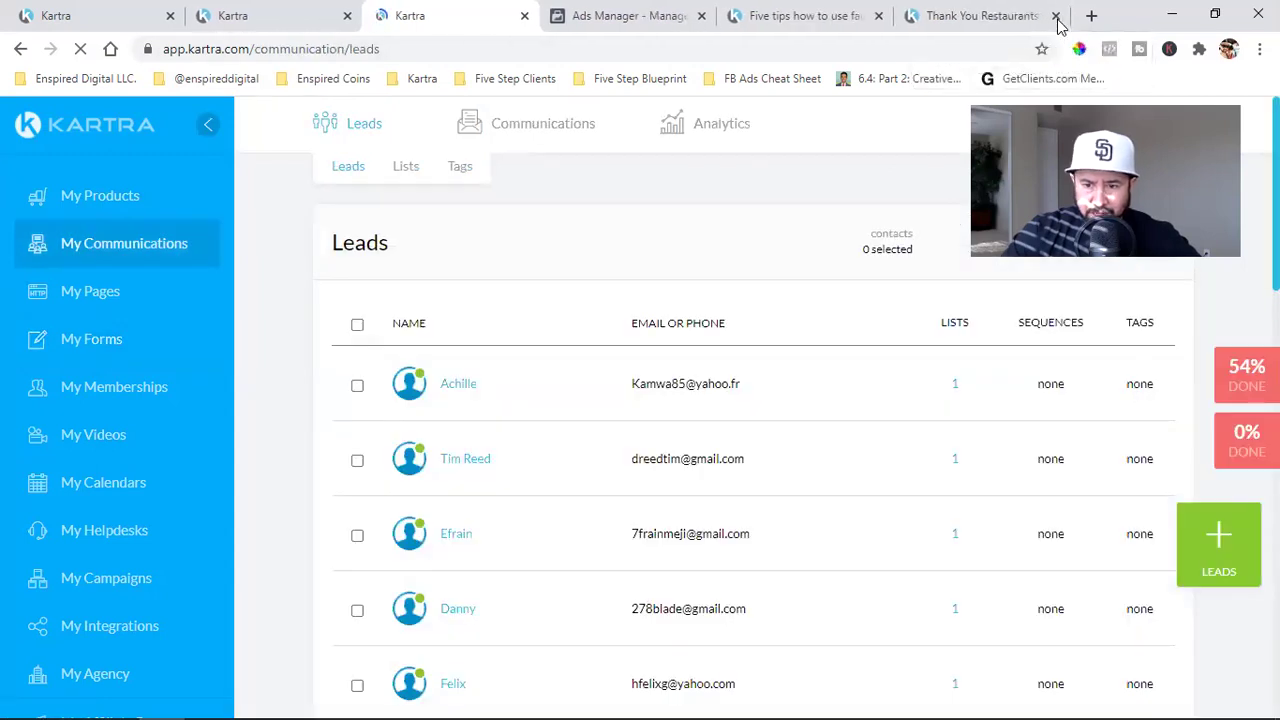
Go to the email sequences and open the Restaurant Leads sequence for editing
mouse_move(580, 134)
left_click(525, 172)
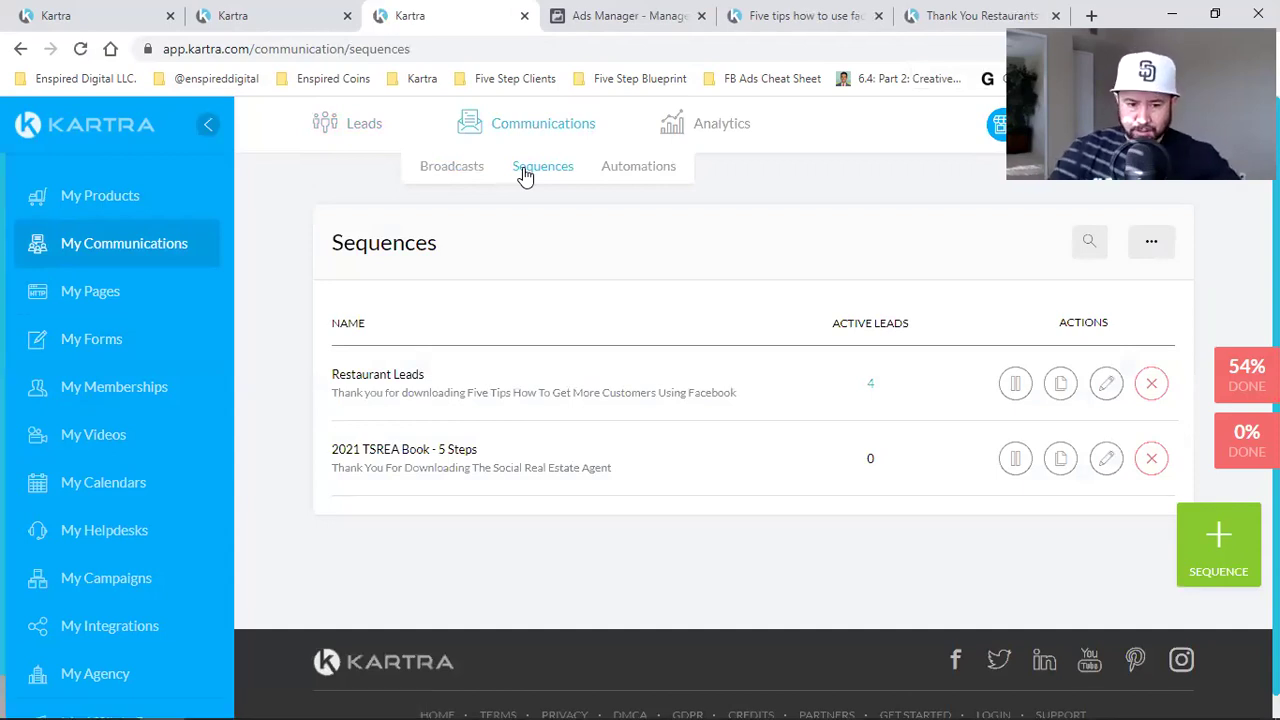
left_click(1106, 384)
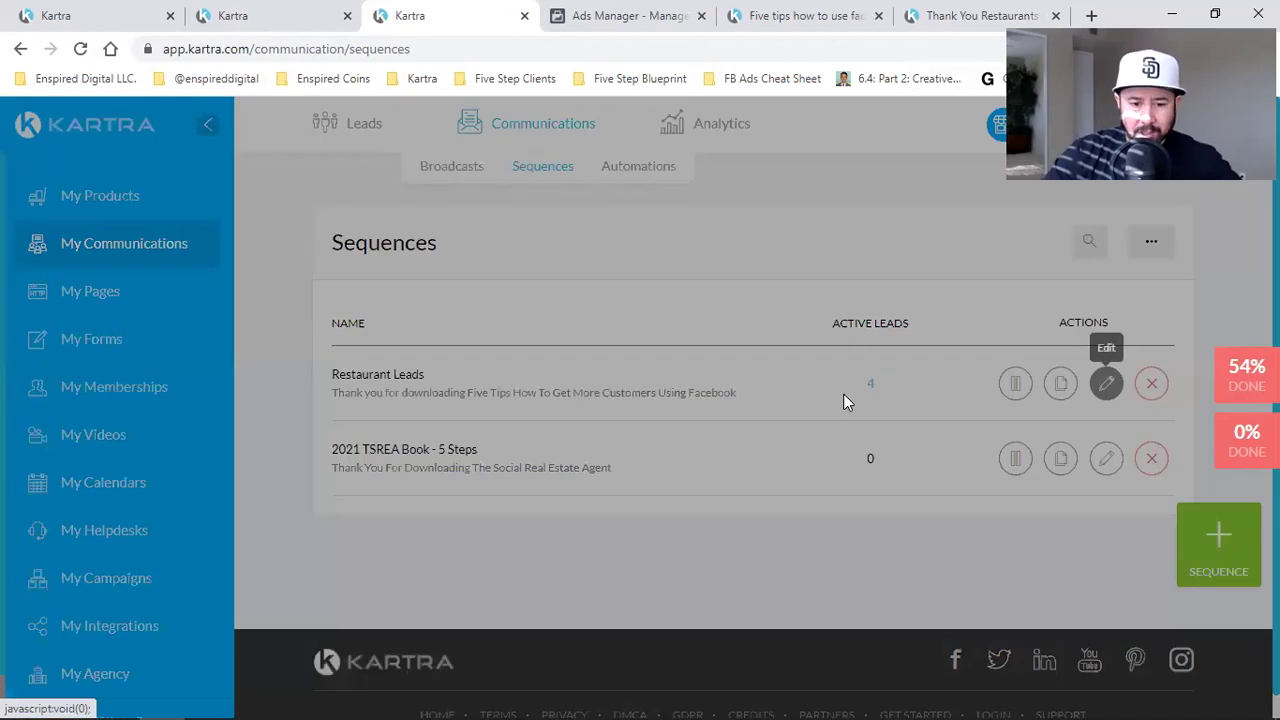
Check which actions are available for the emai2 email step in the Restaurant Leads sequence
left_click(925, 182)
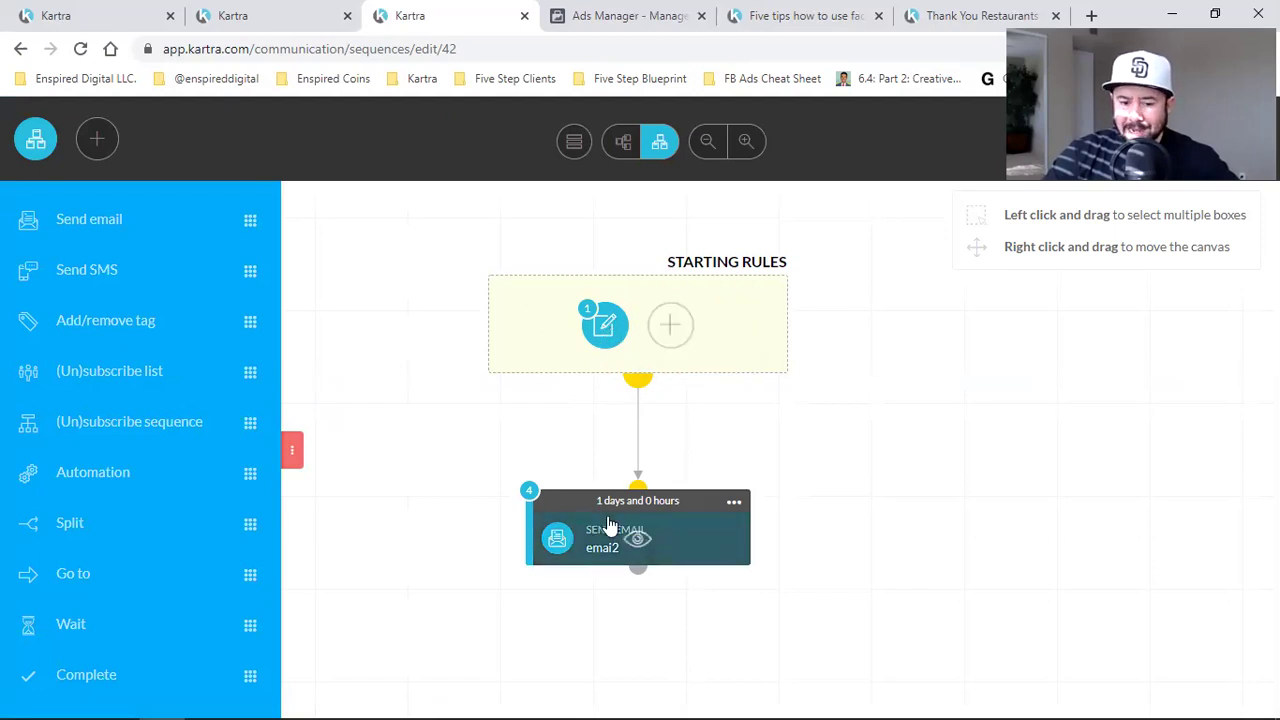
mouse_move(616, 503)
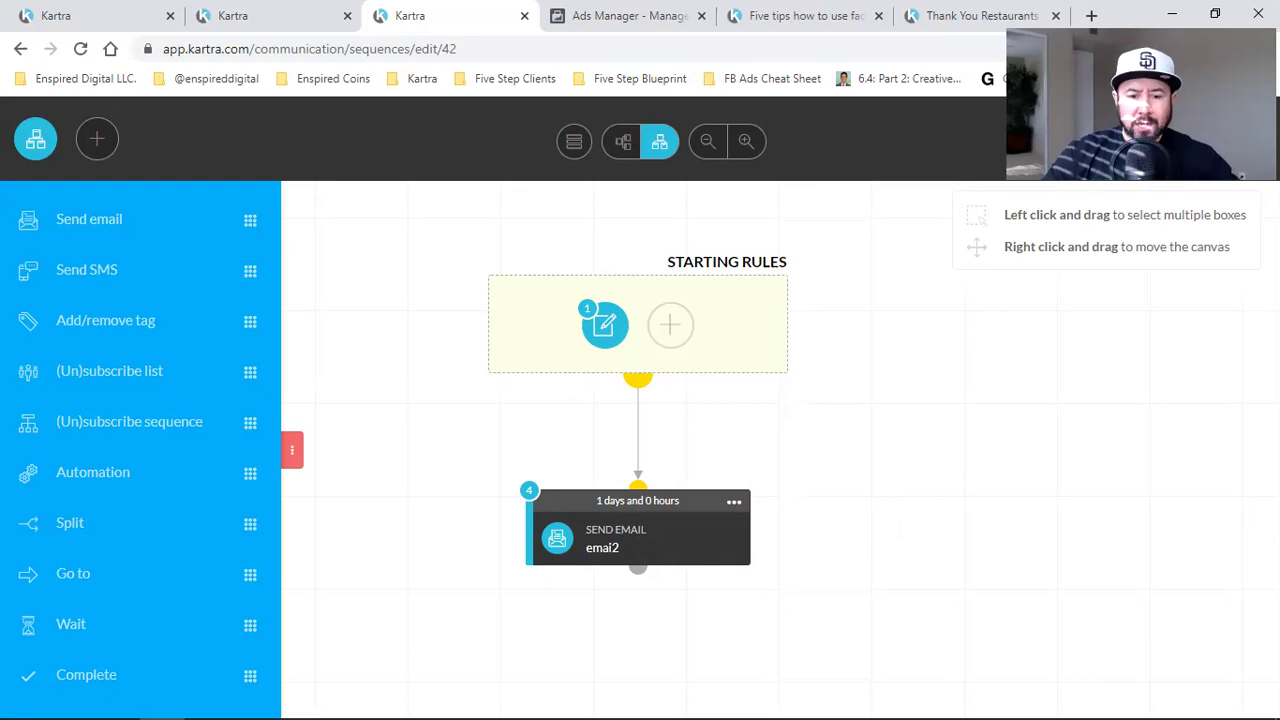
left_click(734, 502)
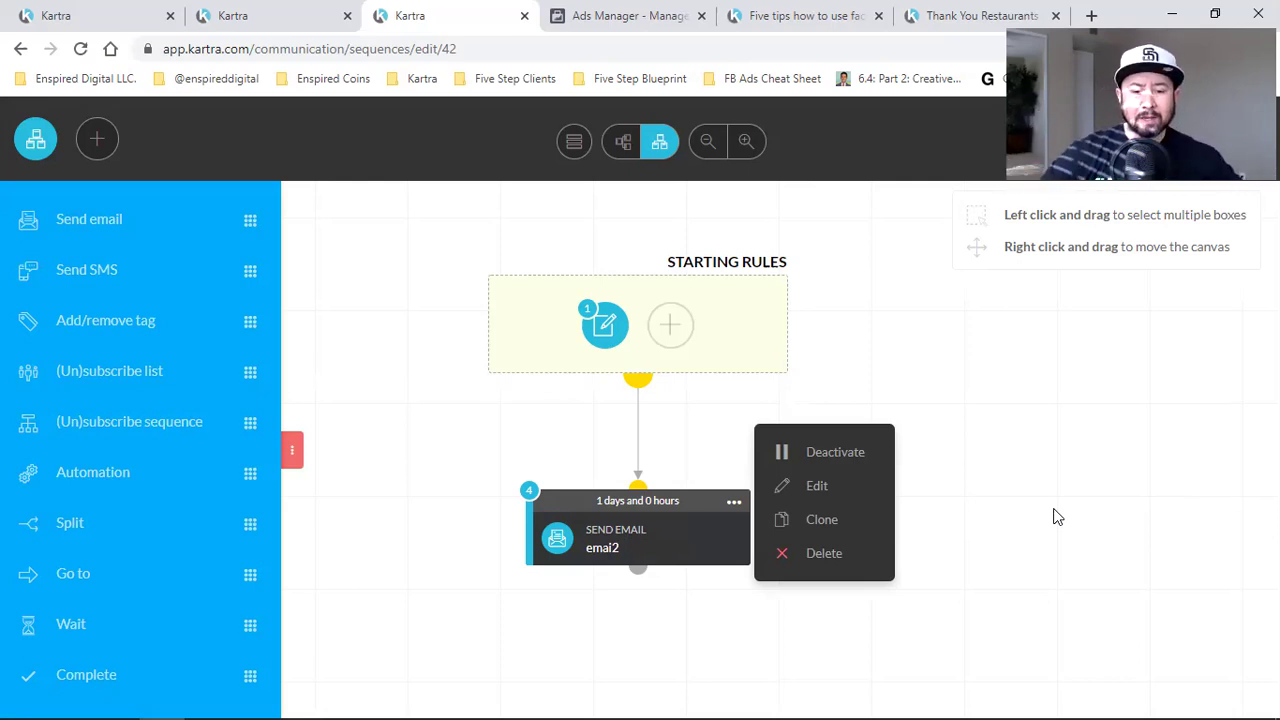
left_click(1057, 516)
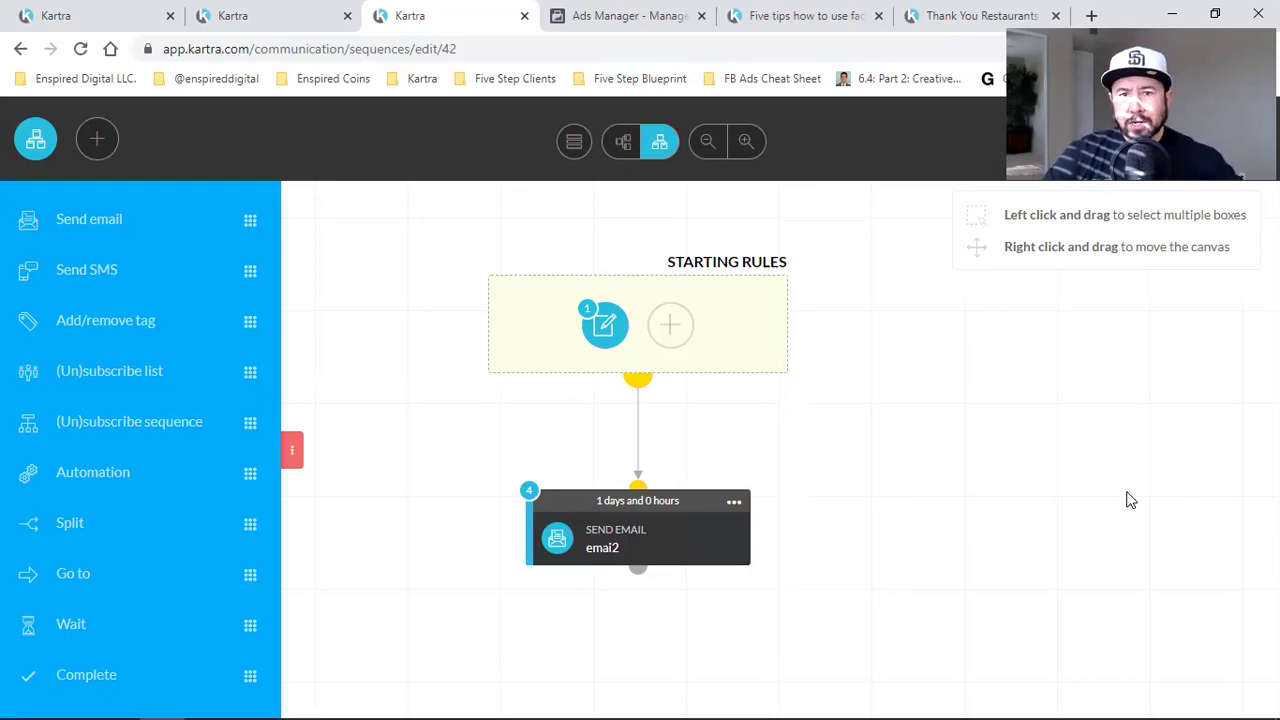
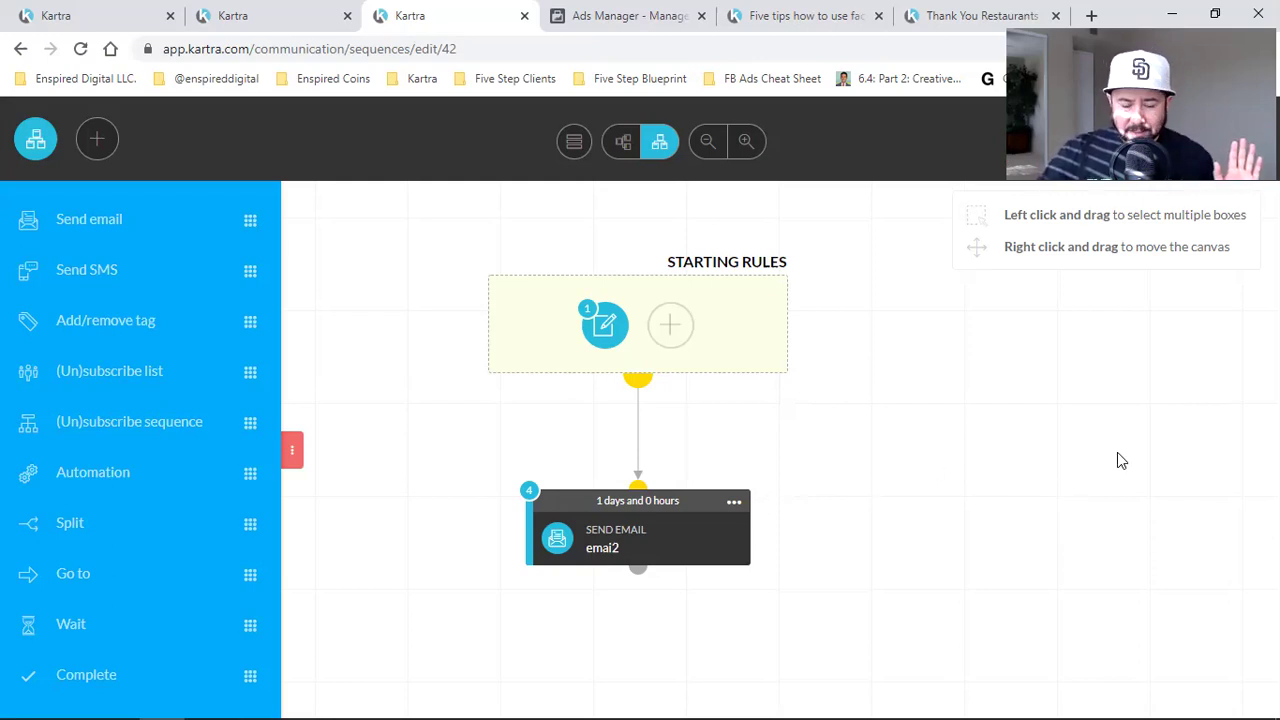
Open the emai2 step's settings, review its email content and the available design template categories, and close the step without saving
left_click(734, 501)
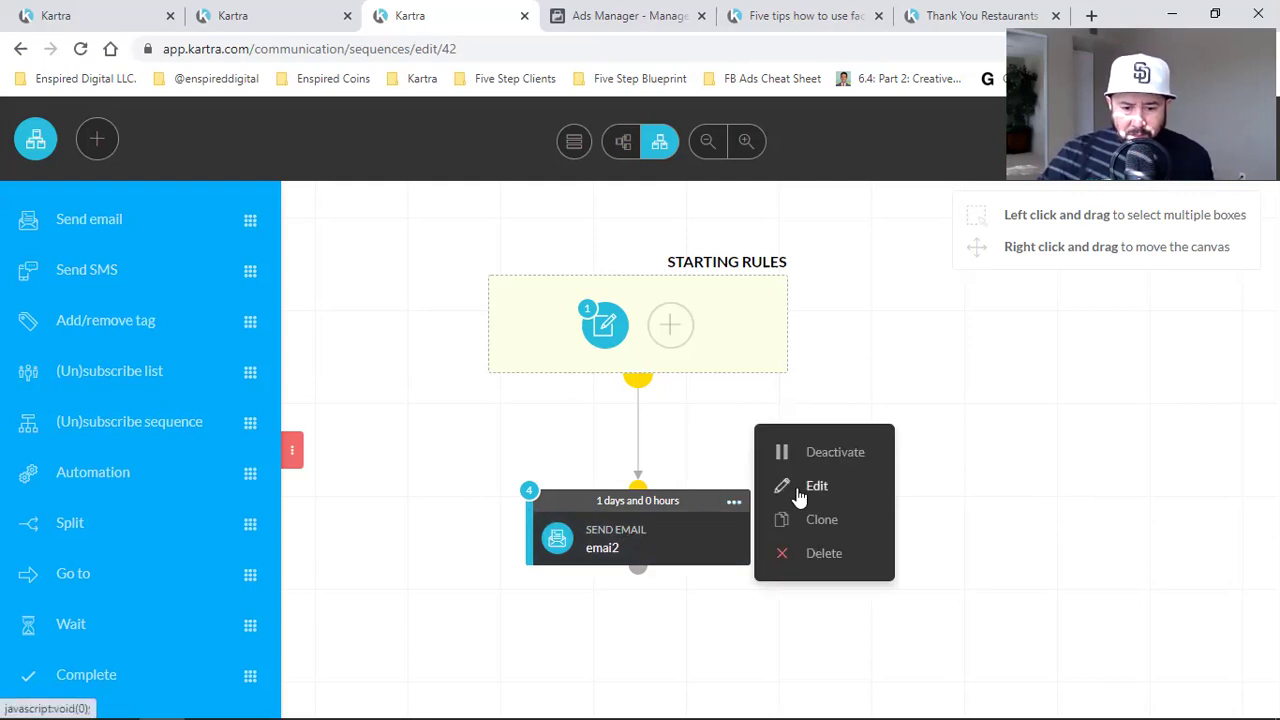
left_click(816, 486)
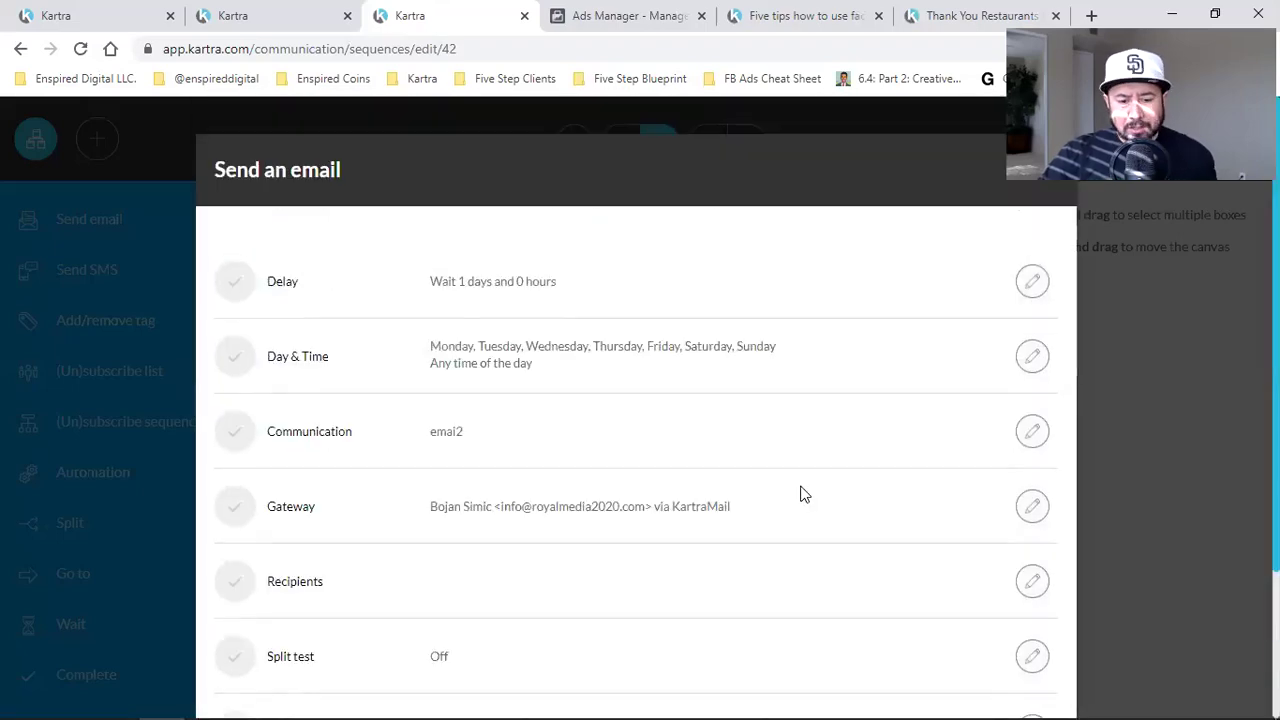
scroll(804, 492, "down", 2)
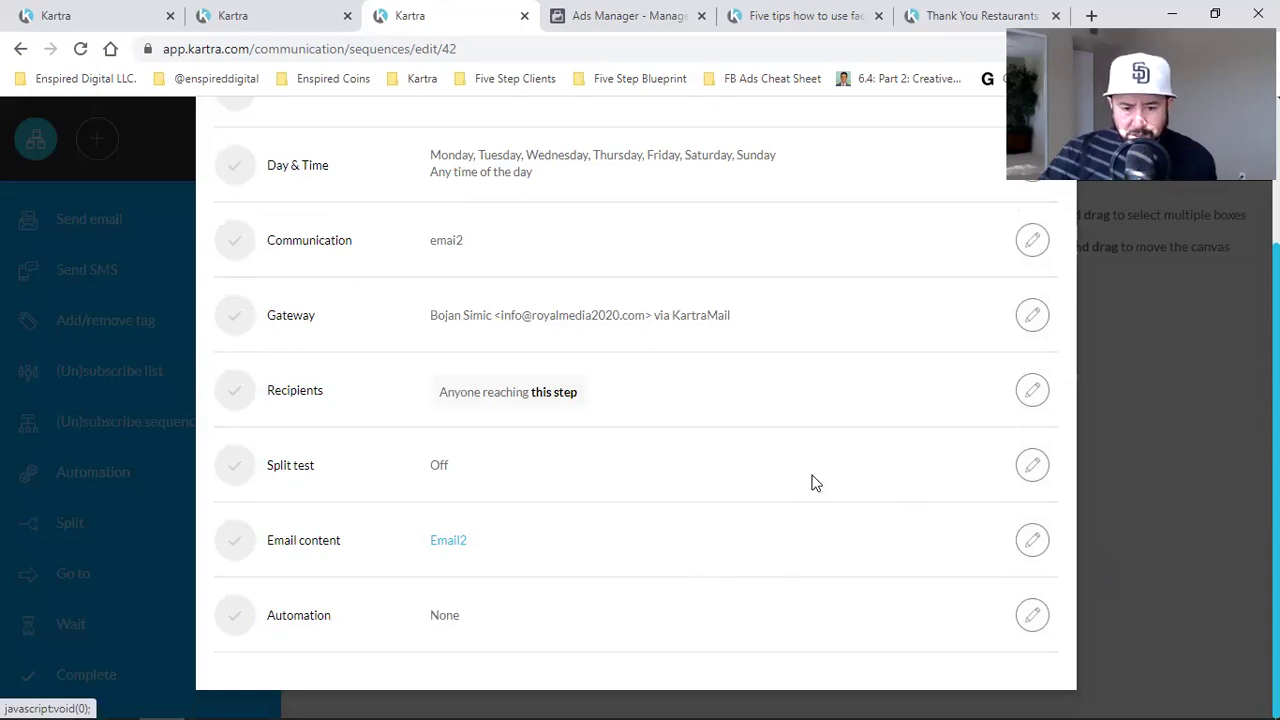
left_click(845, 540)
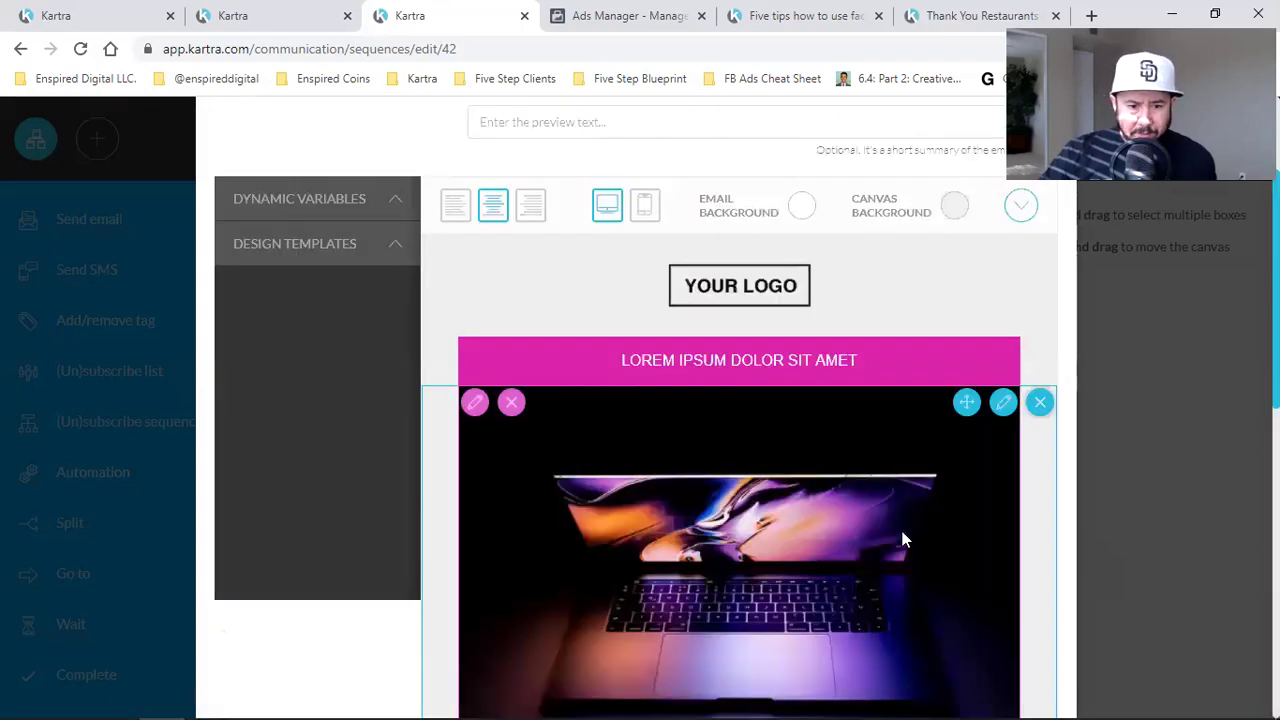
left_click(320, 250)
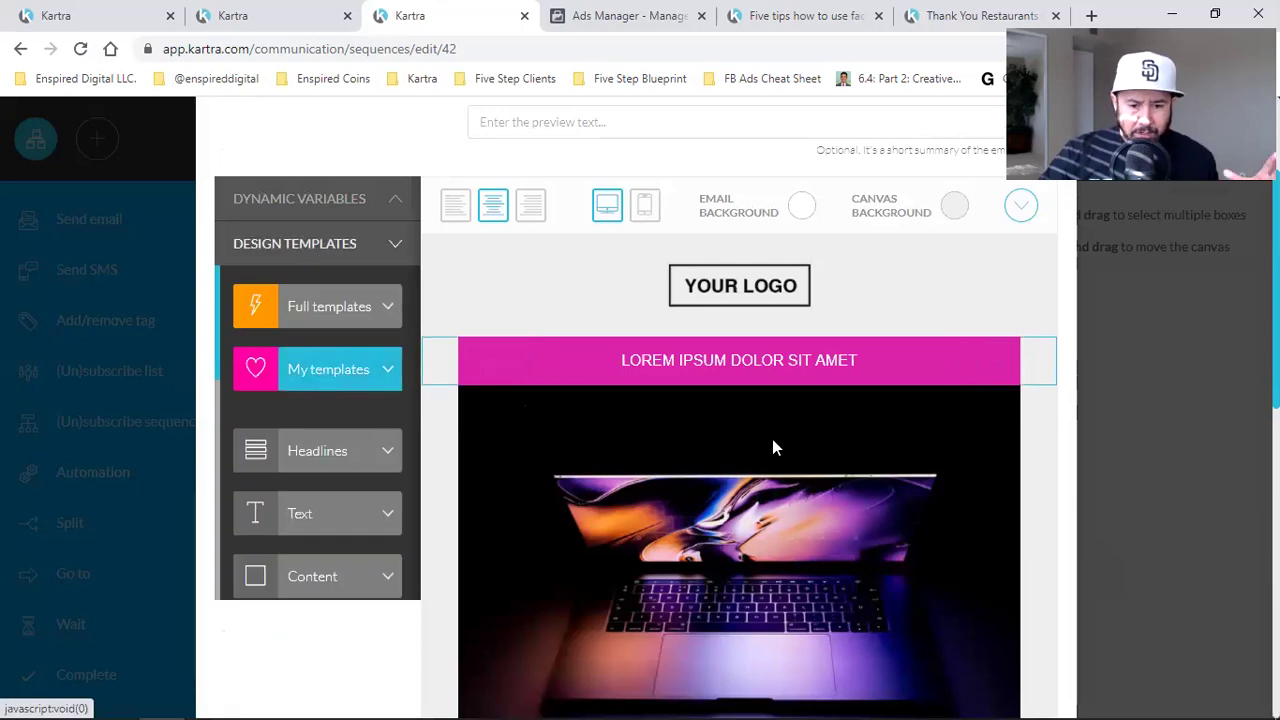
mouse_move(766, 441)
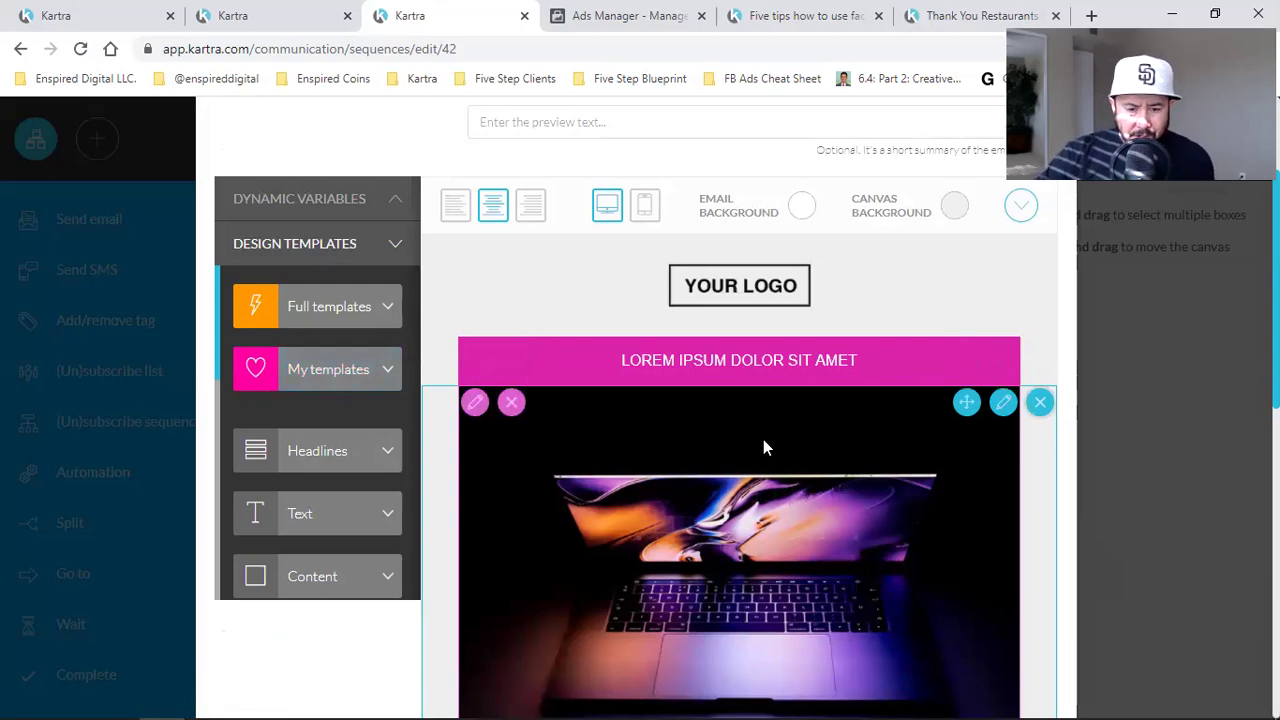
scroll(765, 447, "up", 2)
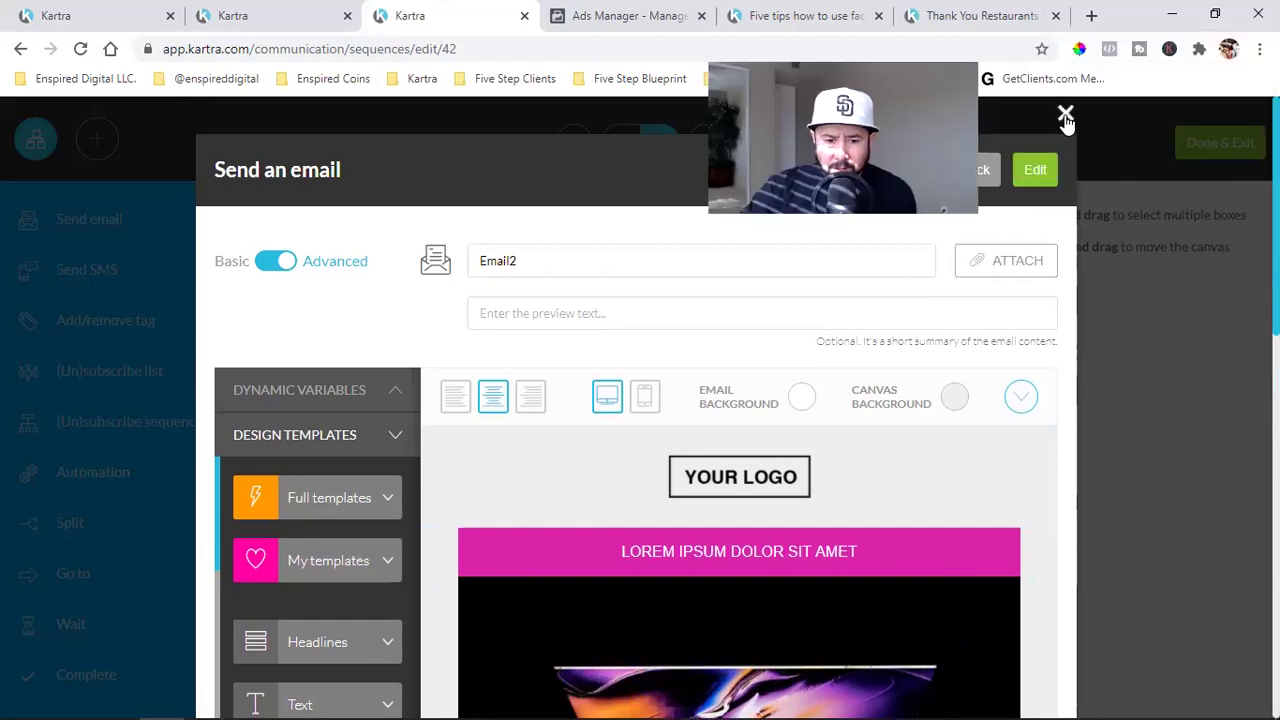
left_click(1065, 116)
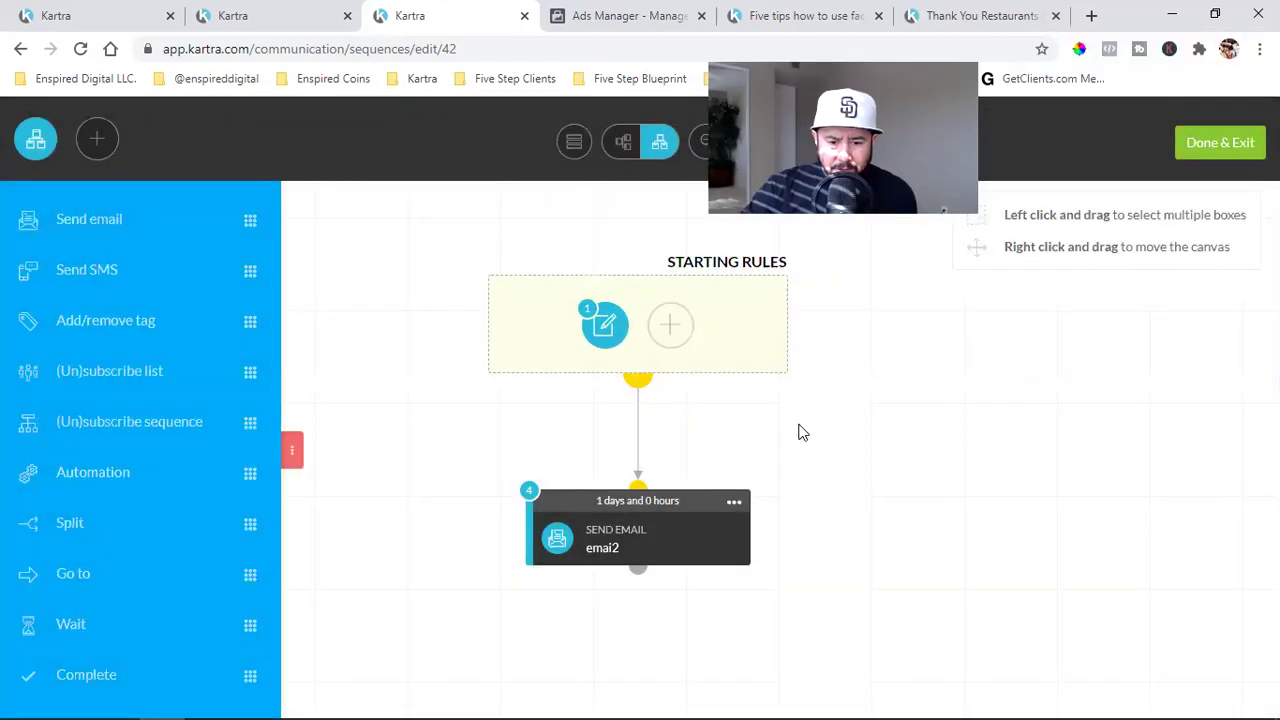
Delete the emai2 email step from the Restaurant Leads sequence and return to the sequences list
left_click(734, 501)
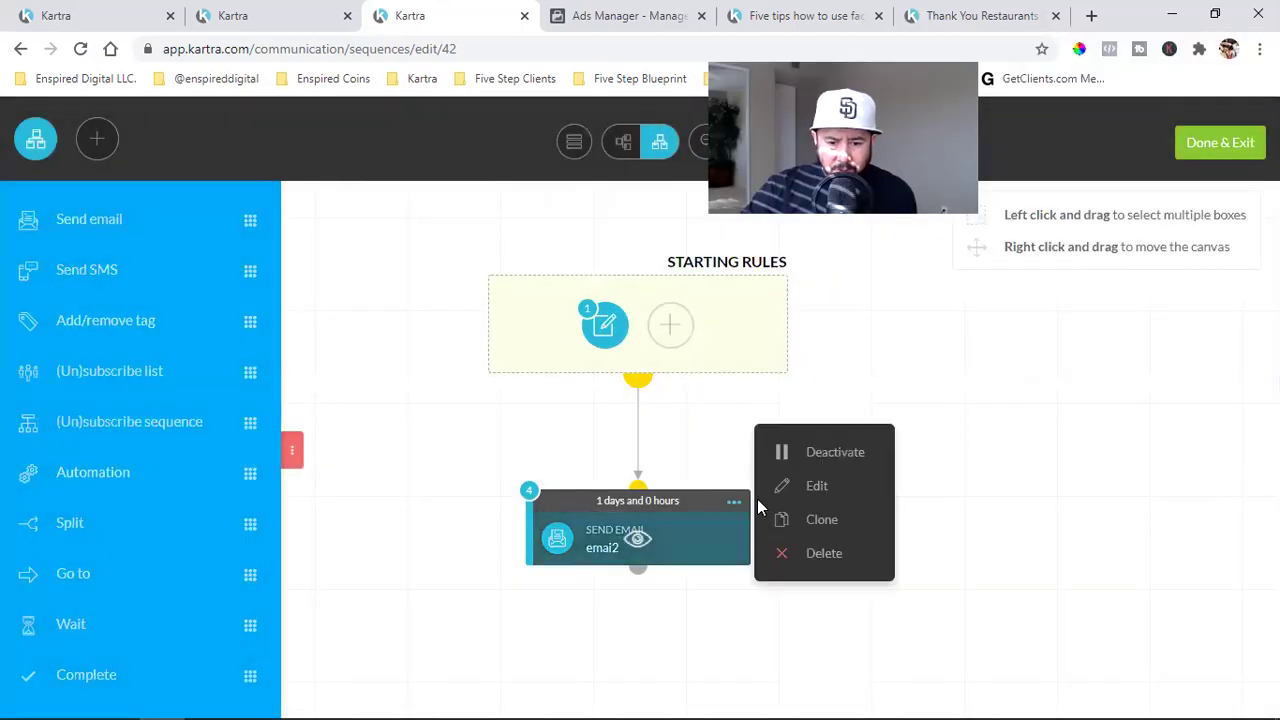
left_click(816, 563)
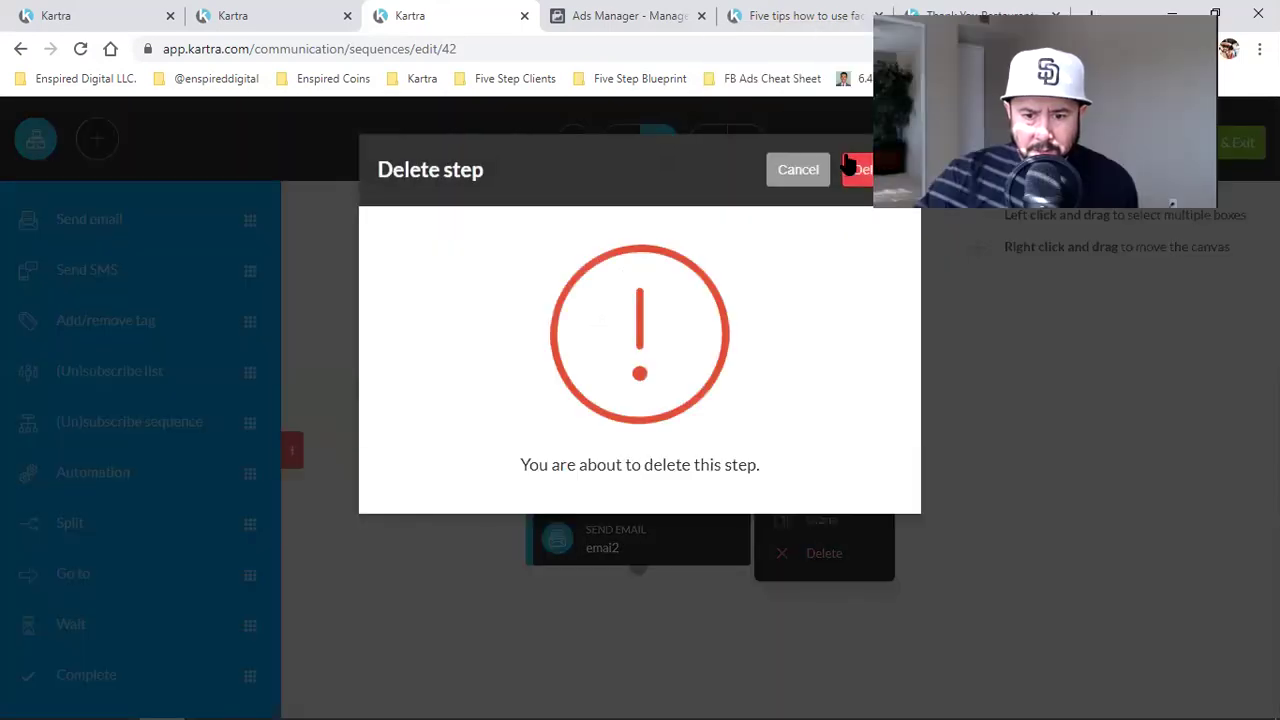
left_click(847, 172)
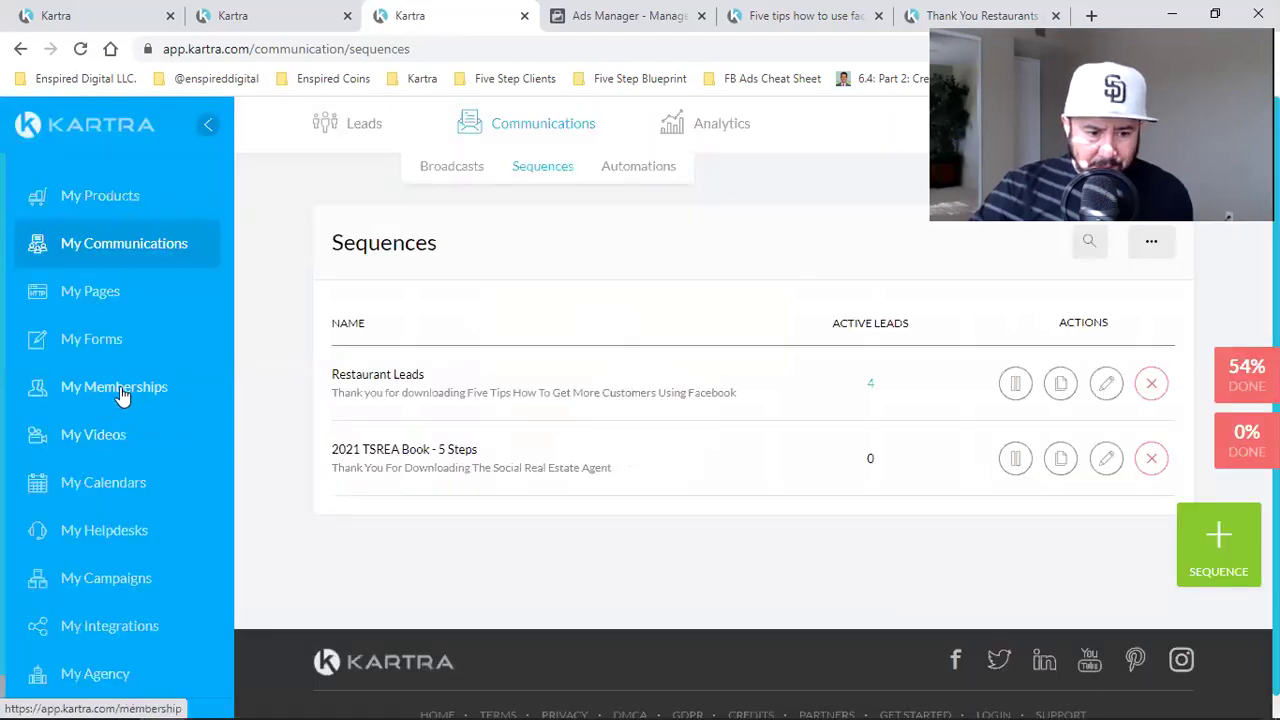
Go to My Forms and open the "Five tips for the restaurants" form for editing
left_click(90, 341)
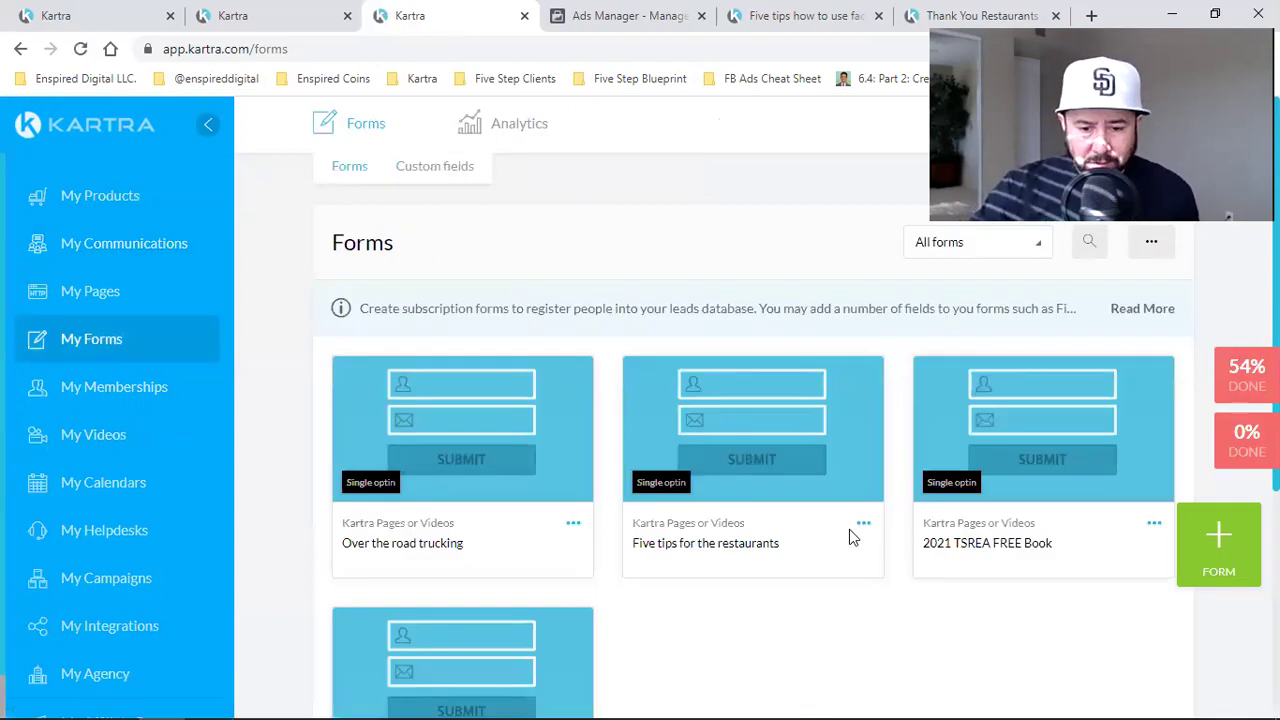
left_click(864, 524)
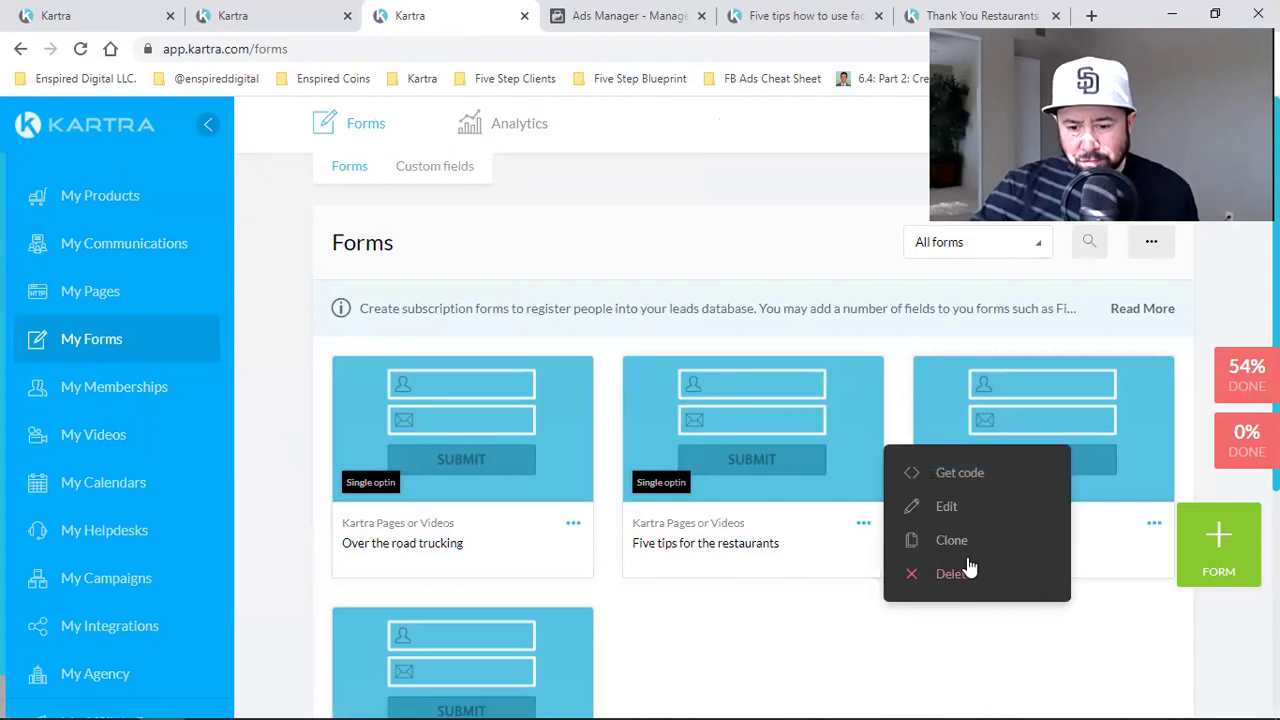
left_click(963, 507)
left_click(922, 185)
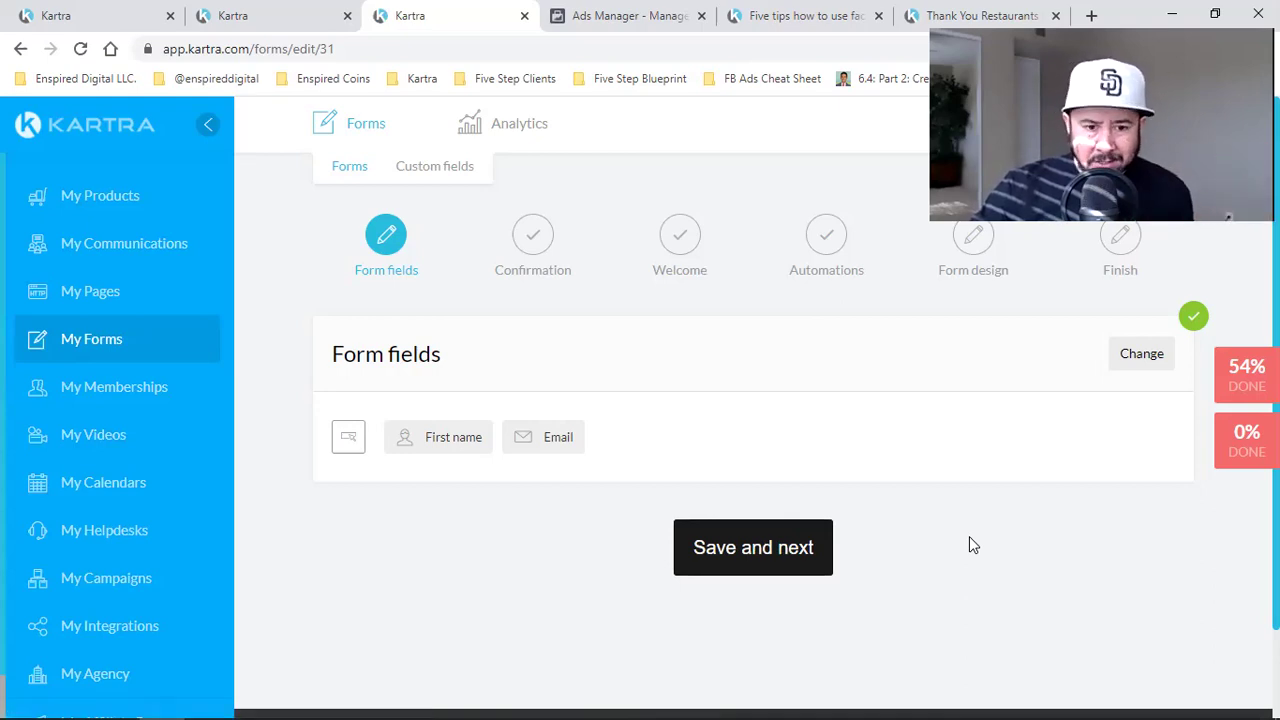
Save through the form fields and confirmation stages, open the welcome message for editing, and go to the social links in its footer
left_click(726, 567)
scroll(720, 558, "down", 3)
left_click(895, 566)
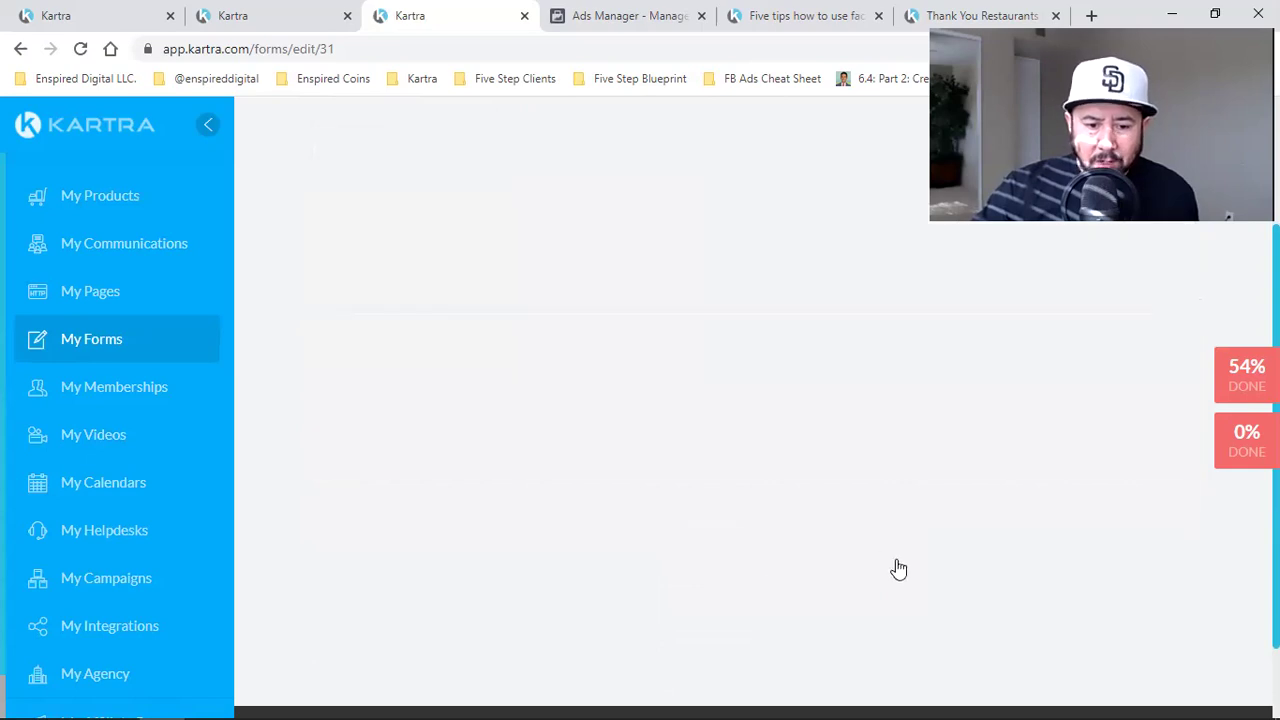
left_click(1140, 351)
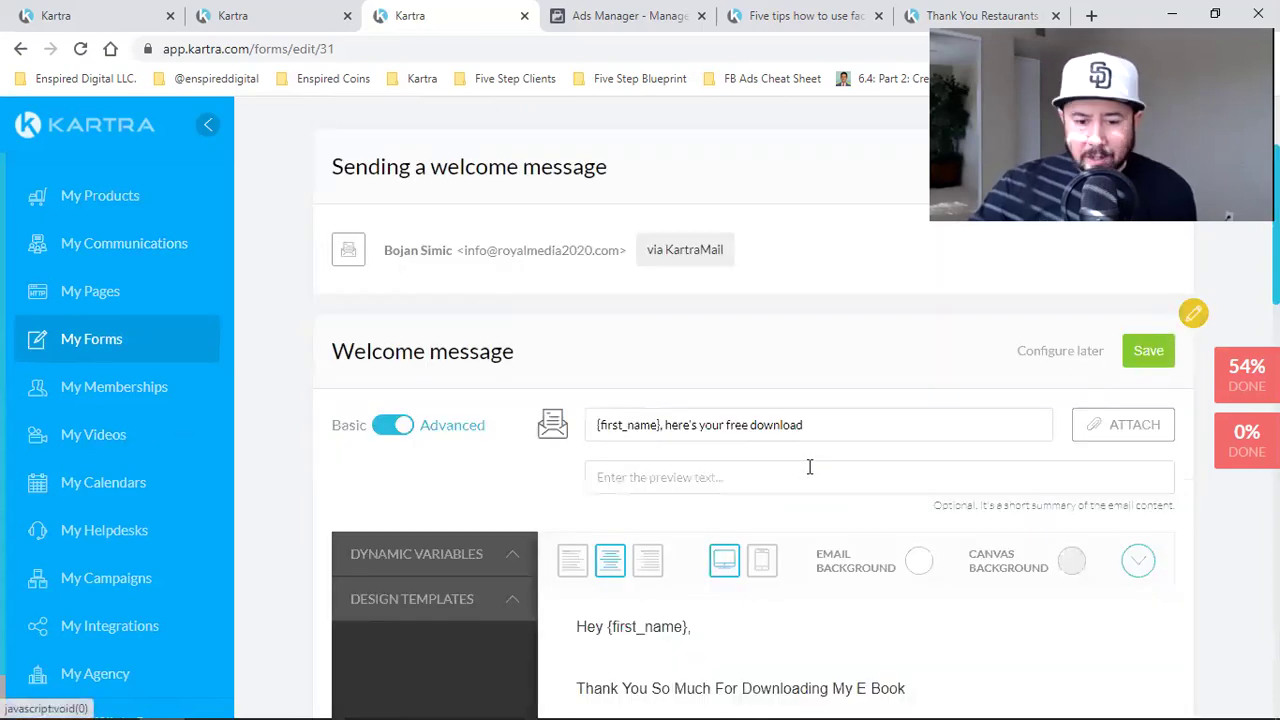
scroll(810, 470, "down", 6)
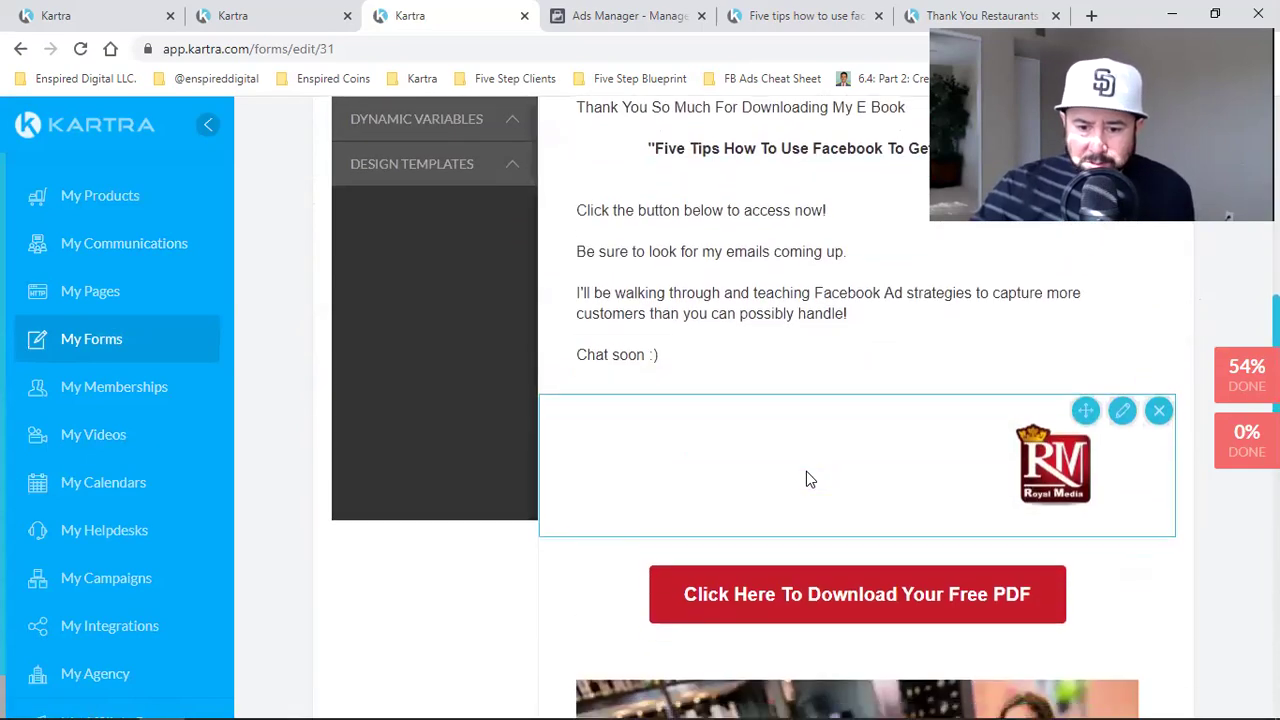
scroll(806, 471, "down", 7)
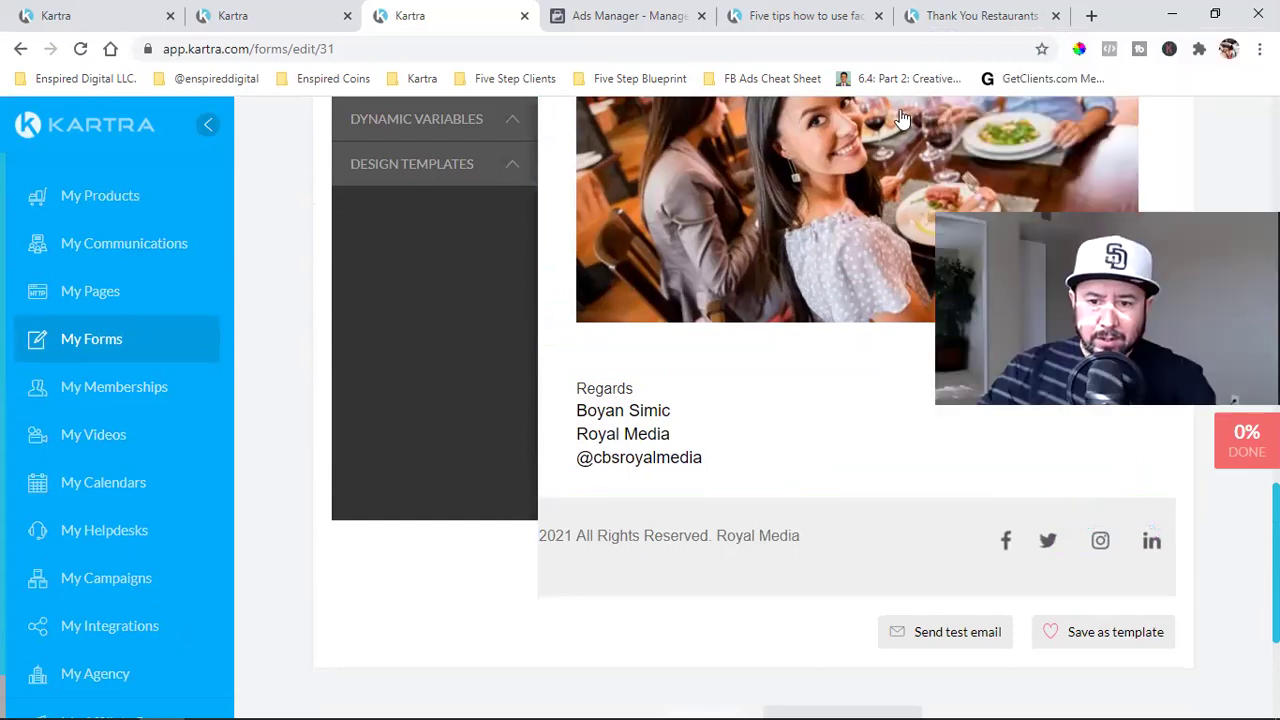
Open the bookmarked enspireddigital Facebook page in a new browser tab
key("ctrl+t")
left_click(216, 79)
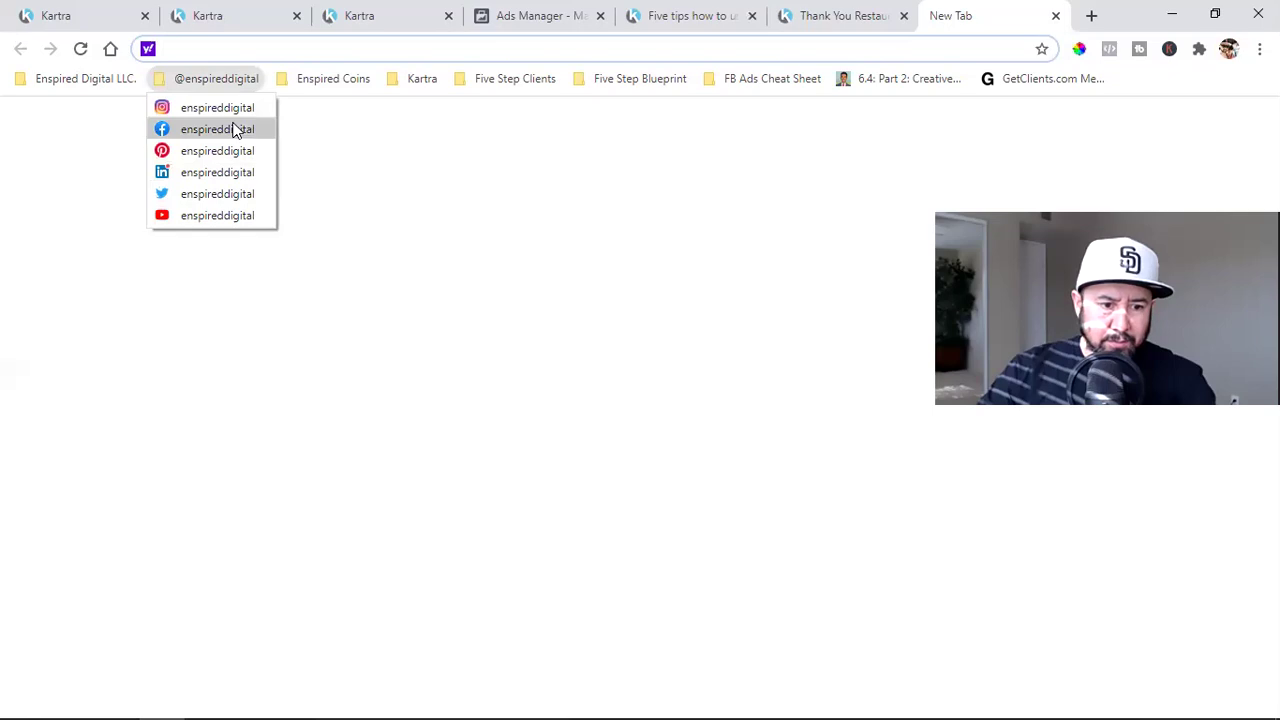
left_click(233, 129)
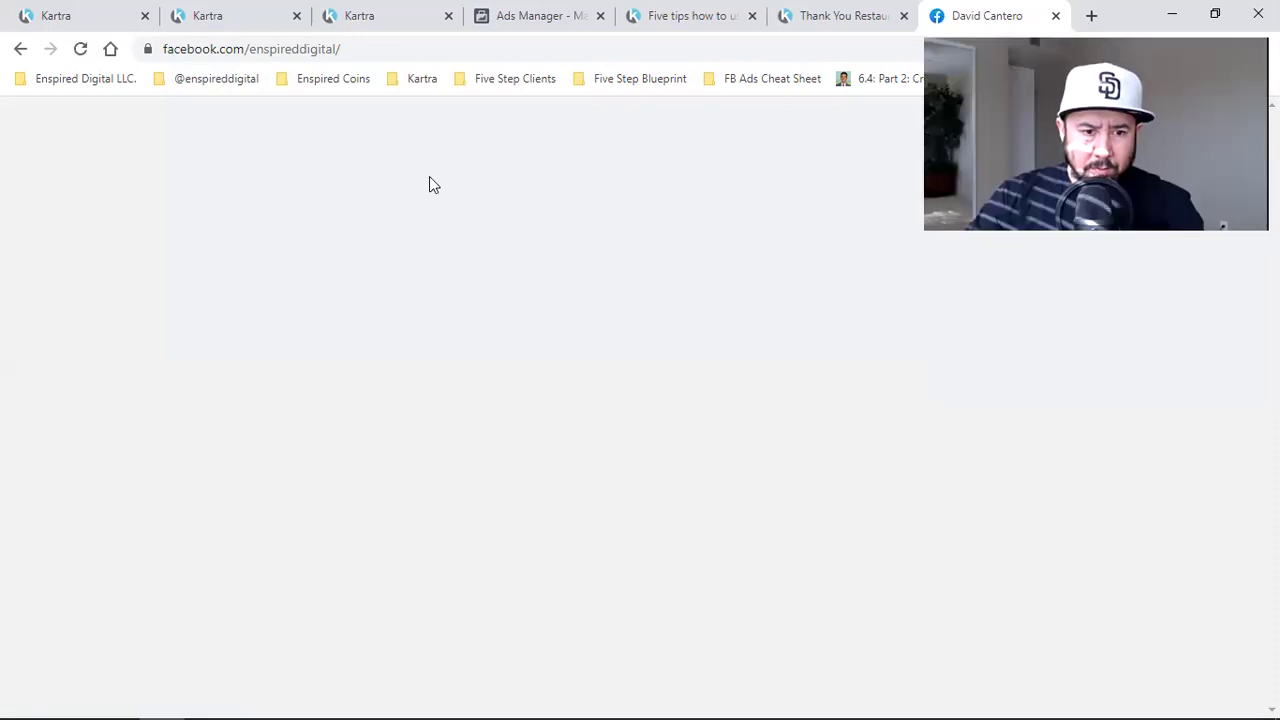
Return to the Kartra tab with the Pages list and open the account's profile
left_click(71, 10)
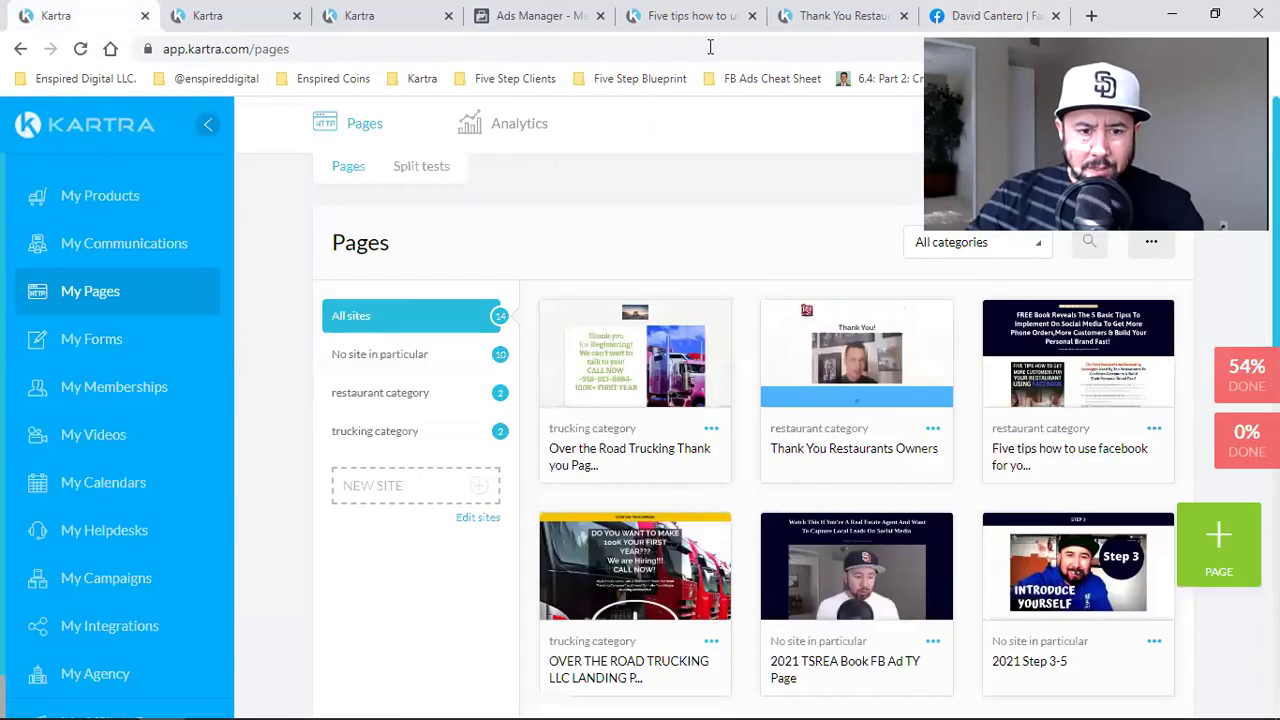
left_click(255, 10)
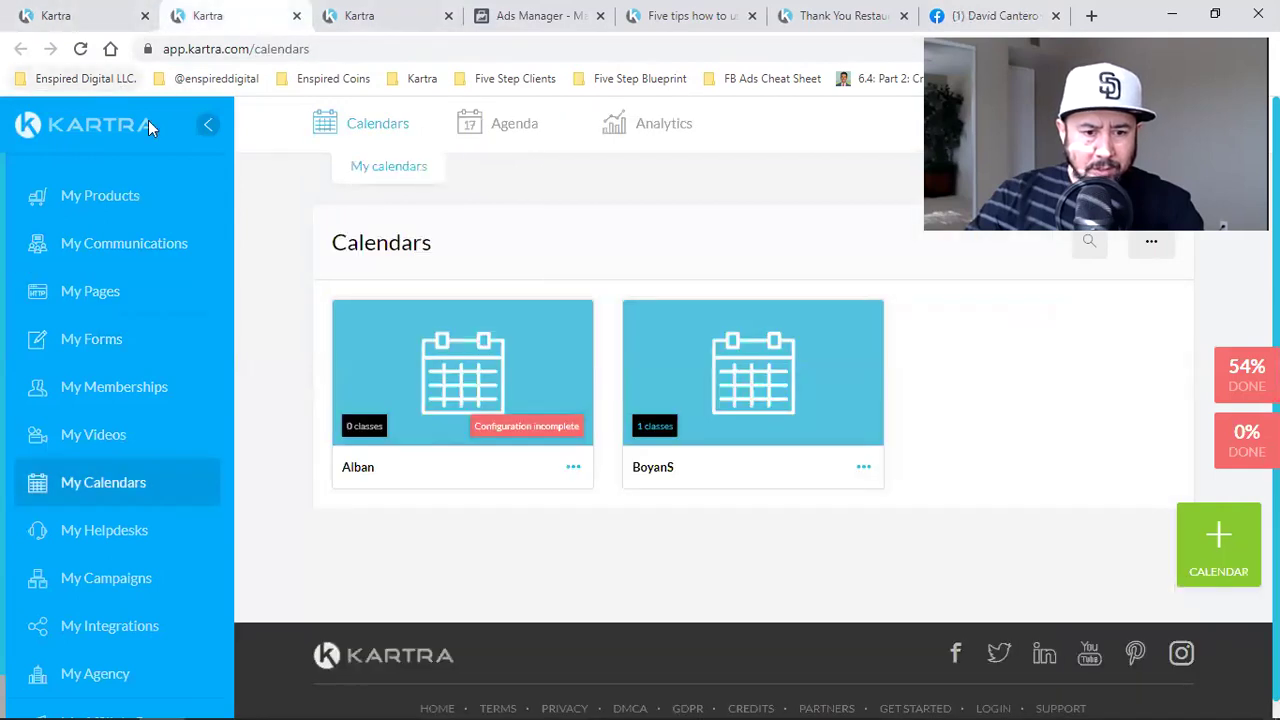
left_click(432, 10)
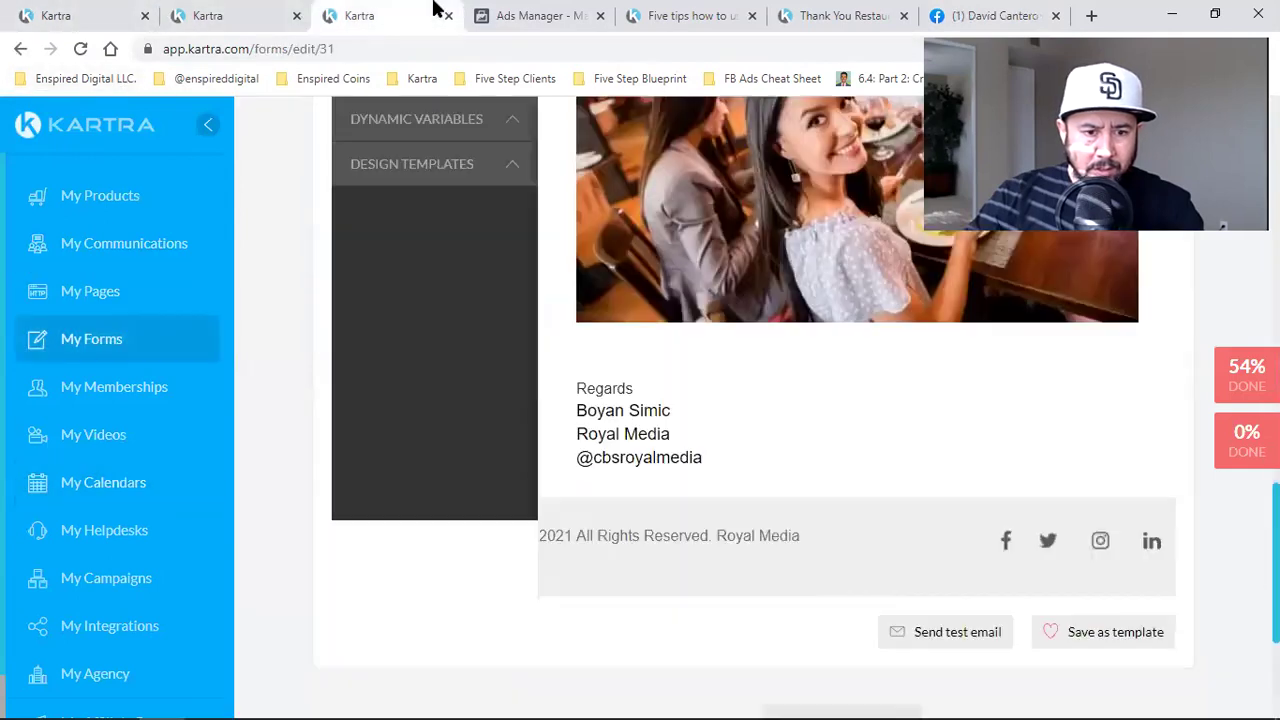
left_click(100, 10)
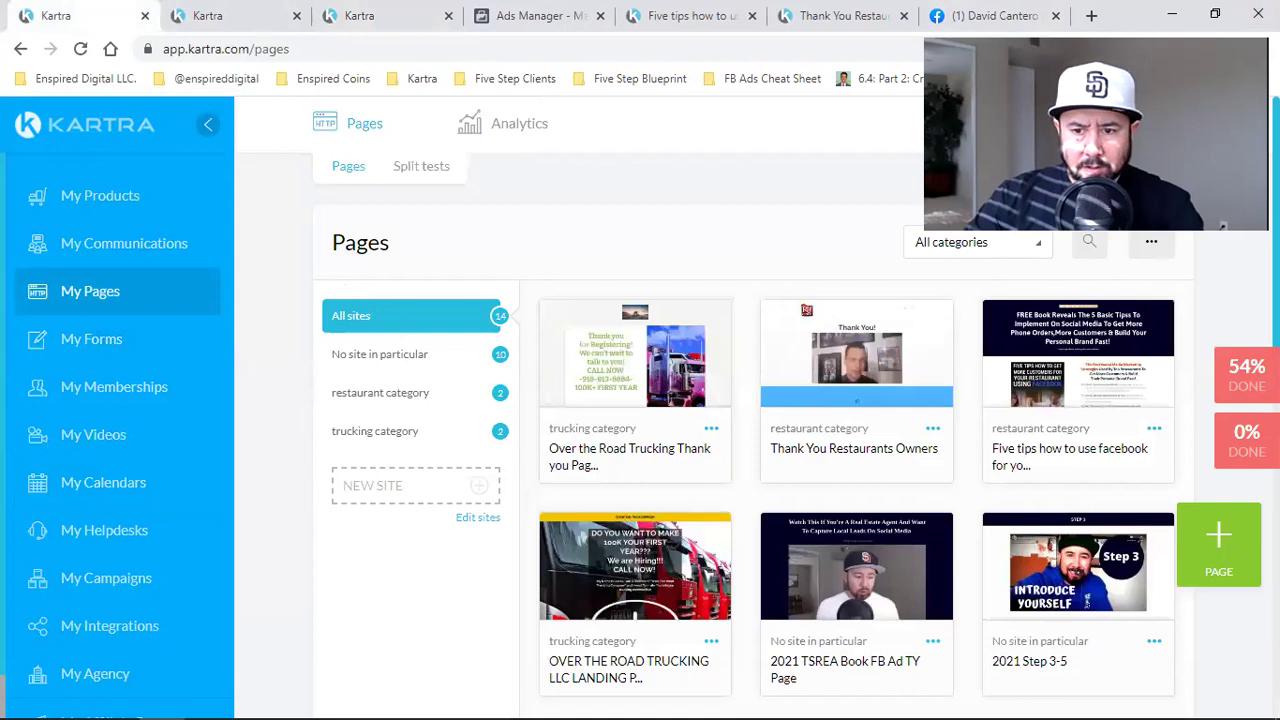
left_click(1163, 124)
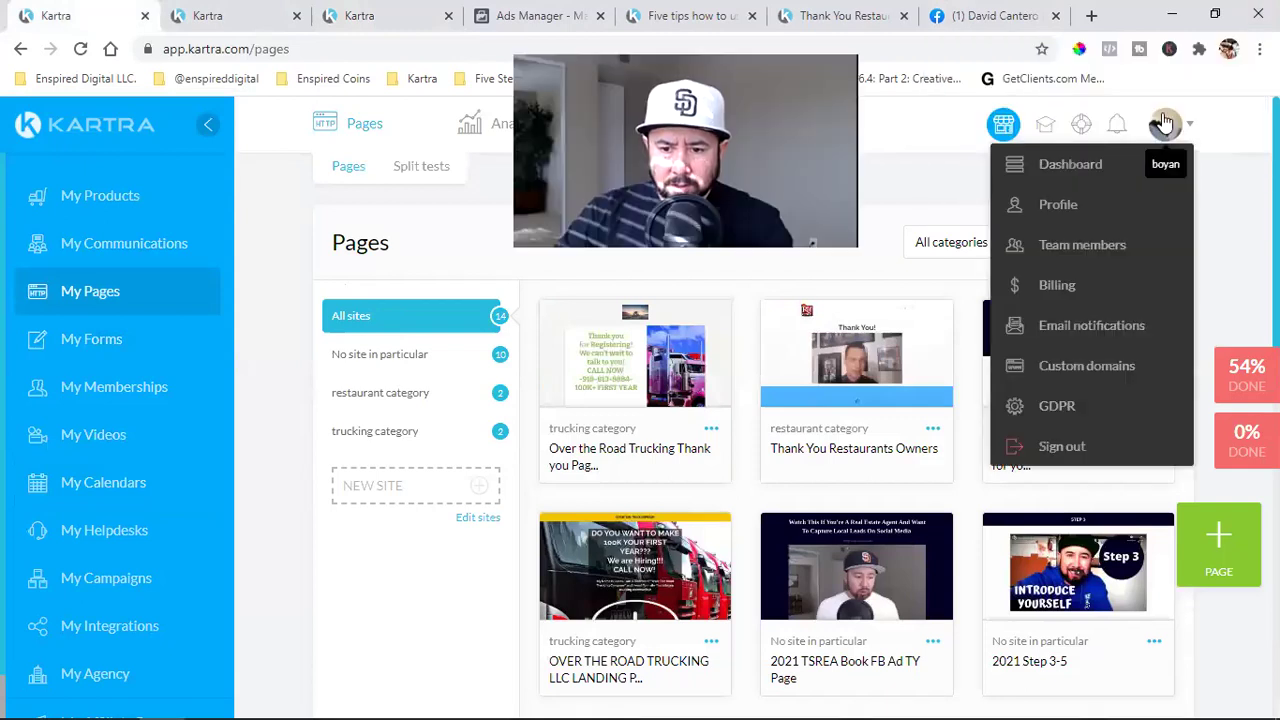
left_click(1078, 206)
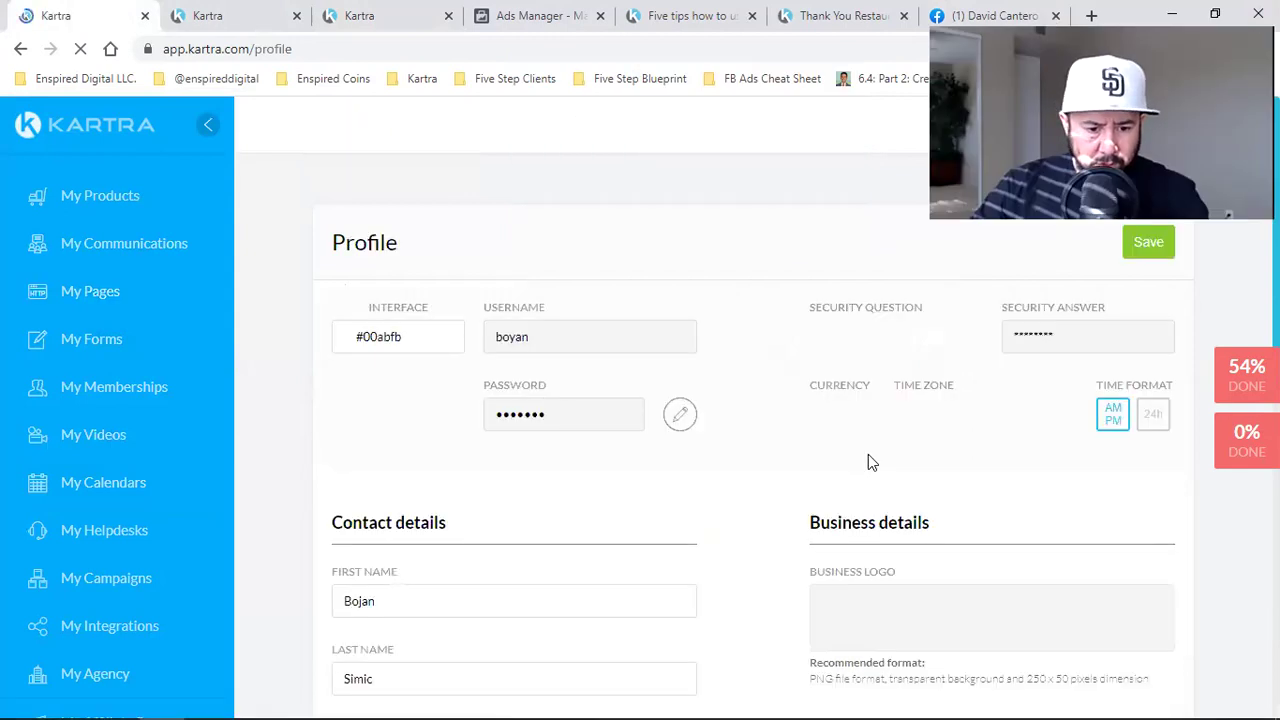
scroll(868, 461, "down", 7)
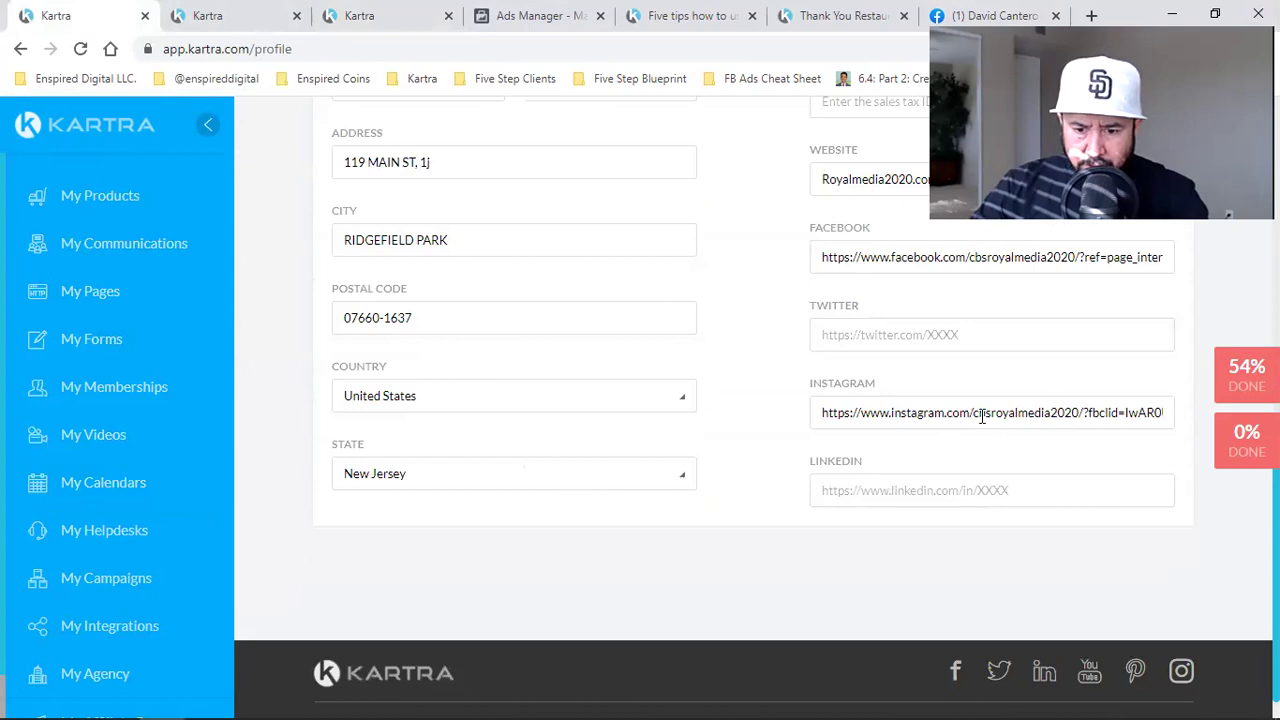
left_click_drag(1081, 411, 1178, 417)
key("BackSpace")
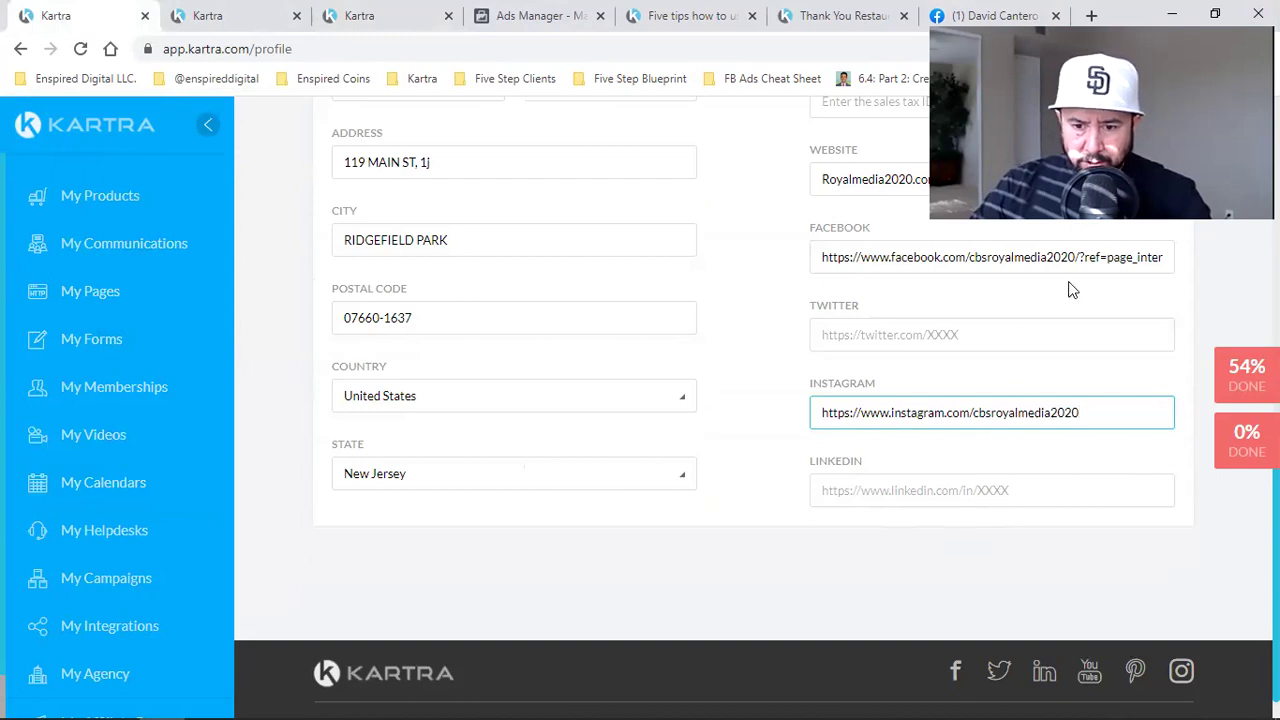
left_click_drag(1077, 257, 1220, 251)
key("BackSpace")
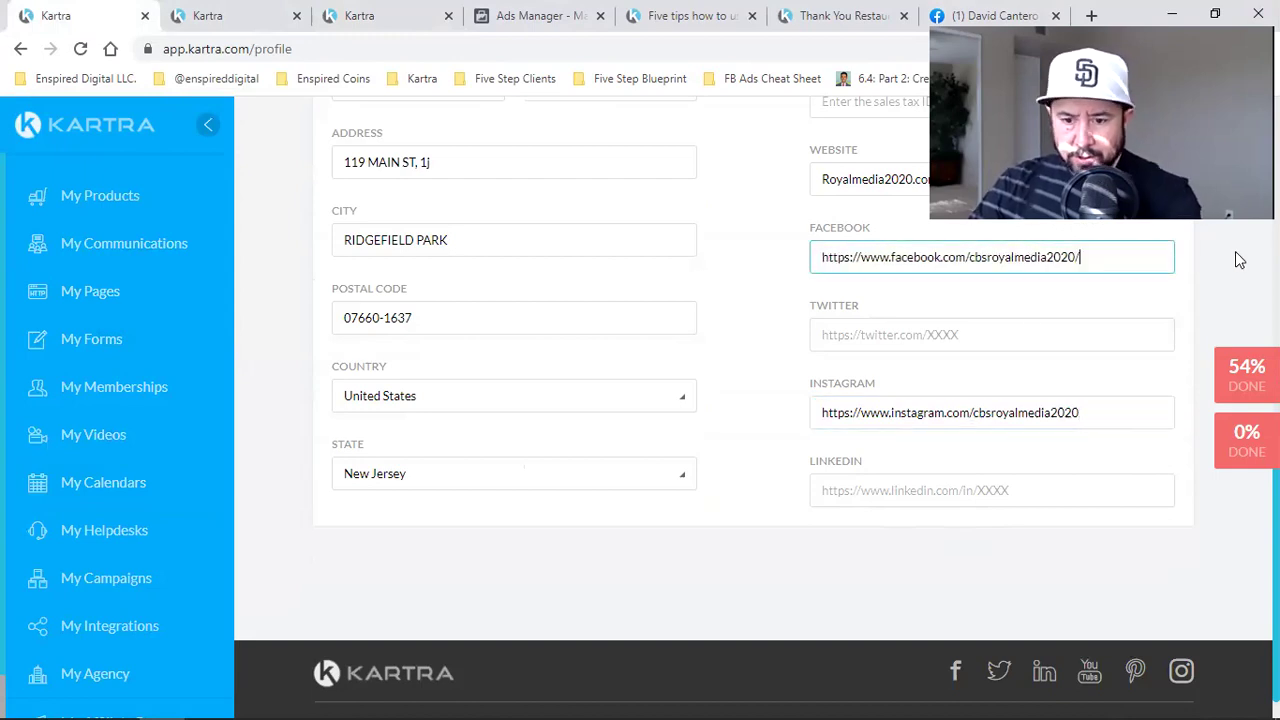
triple_click(989, 258)
right_click(989, 258)
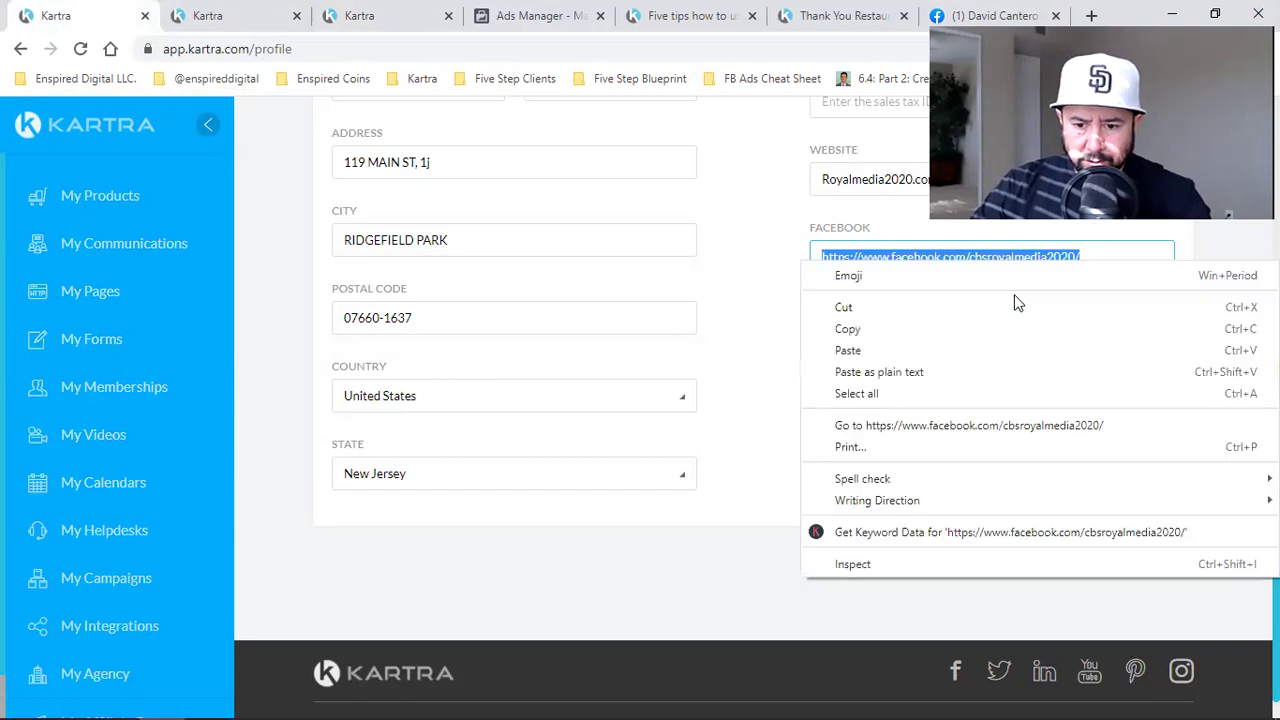
left_click(977, 331)
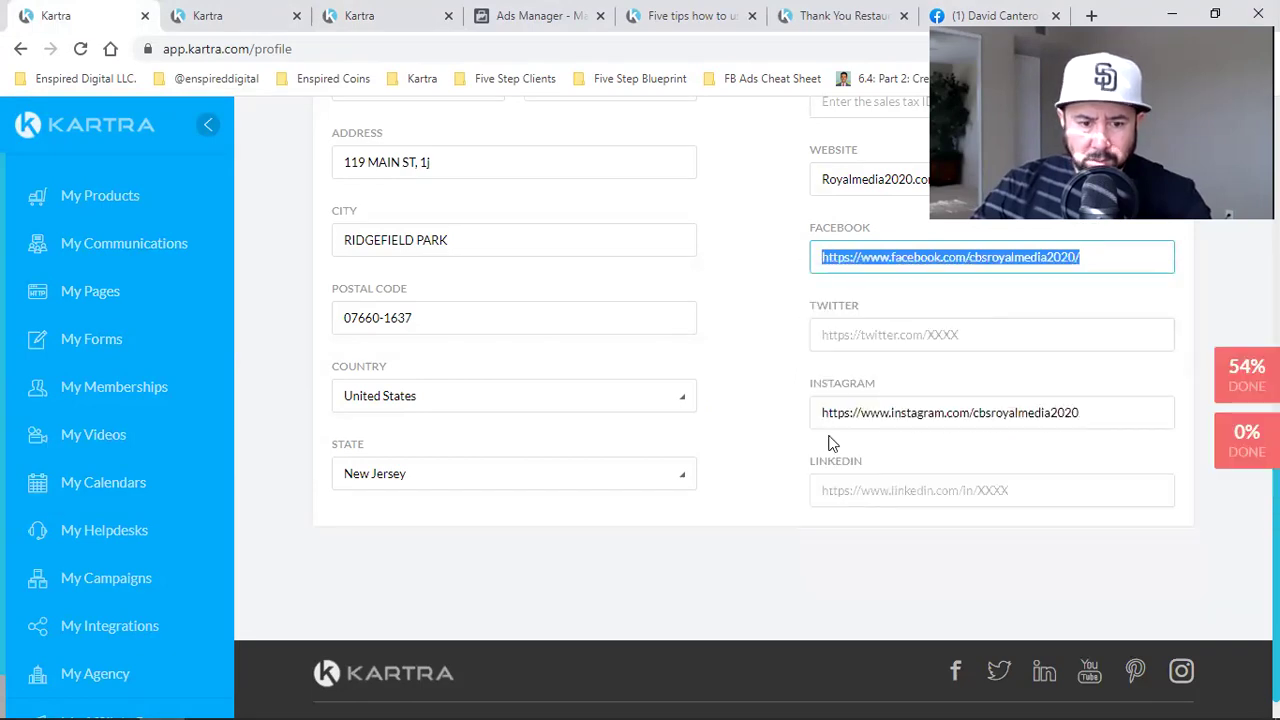
scroll(826, 445, "up", 6)
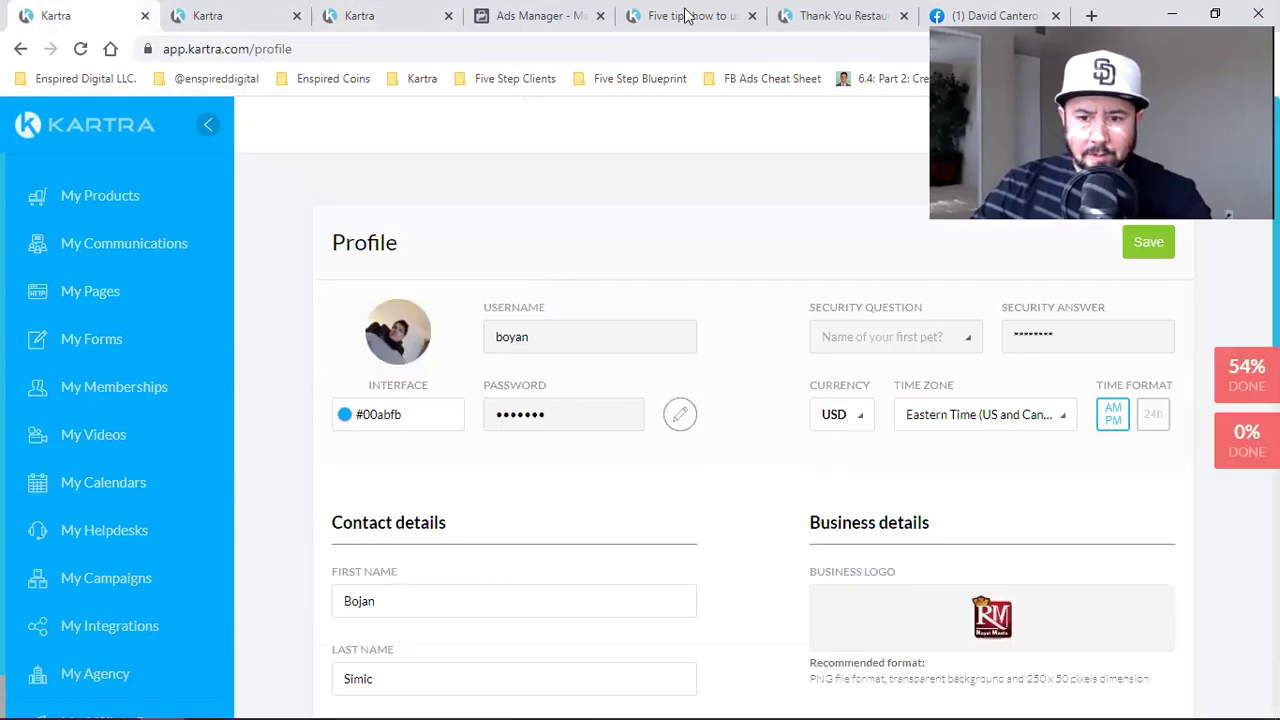
key("ctrl+9")
left_click(447, 50)
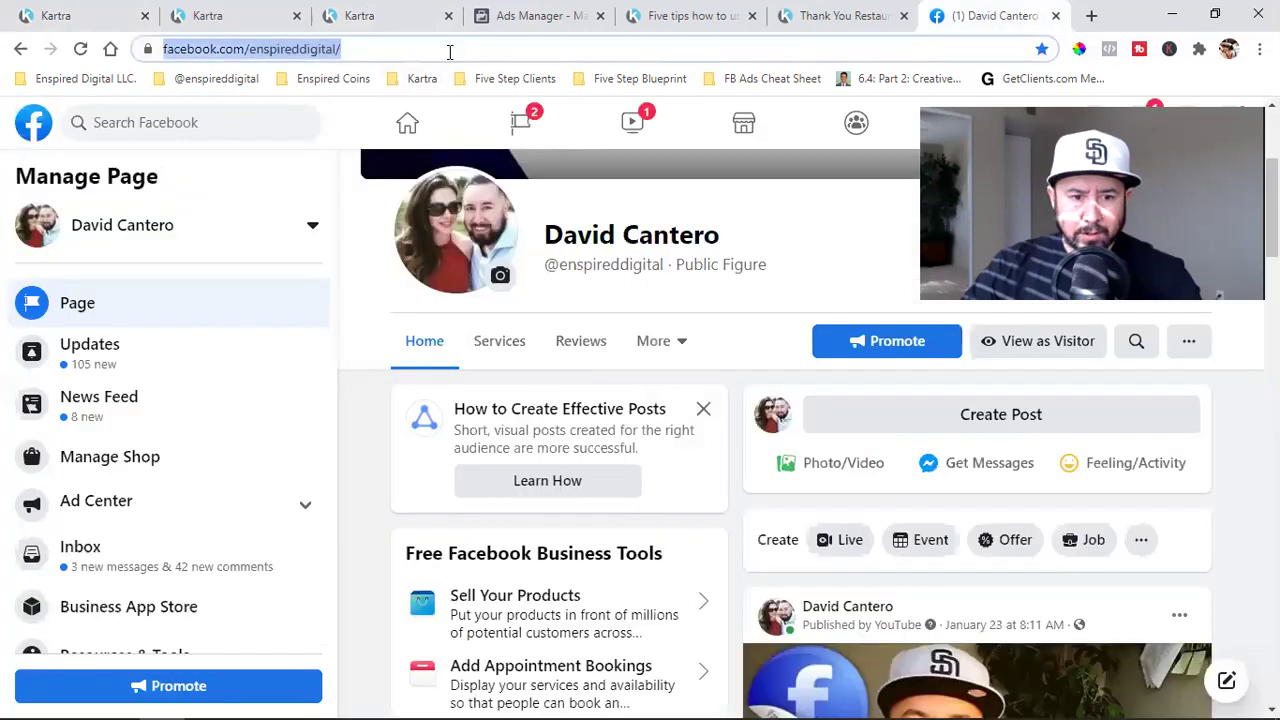
key("ctrl+v")
key("Return")
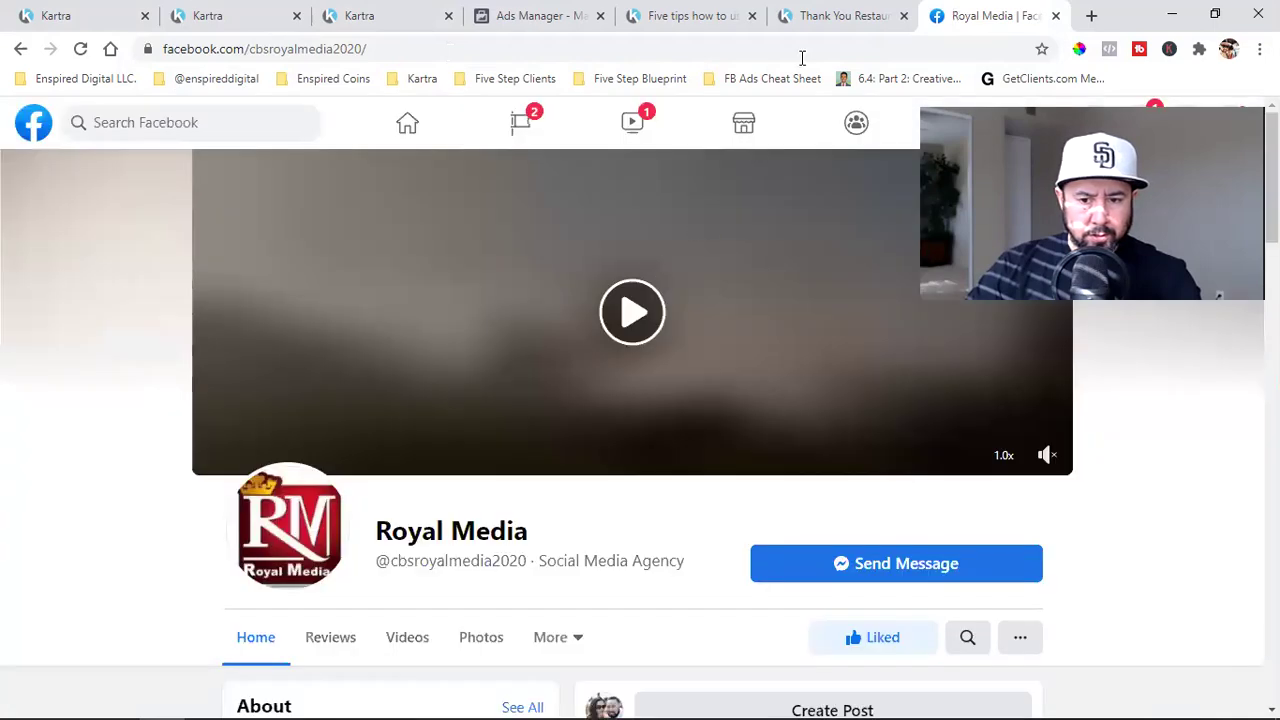
left_click(78, 12)
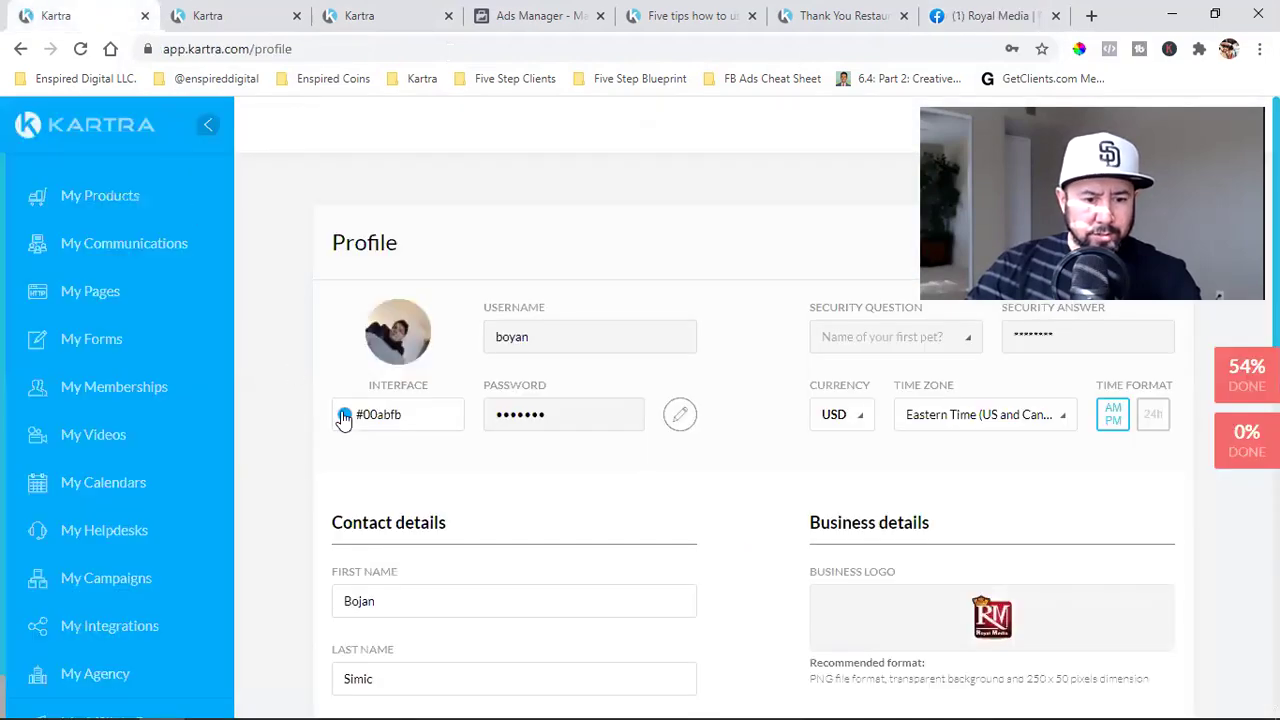
left_click(214, 14)
left_click(372, 12)
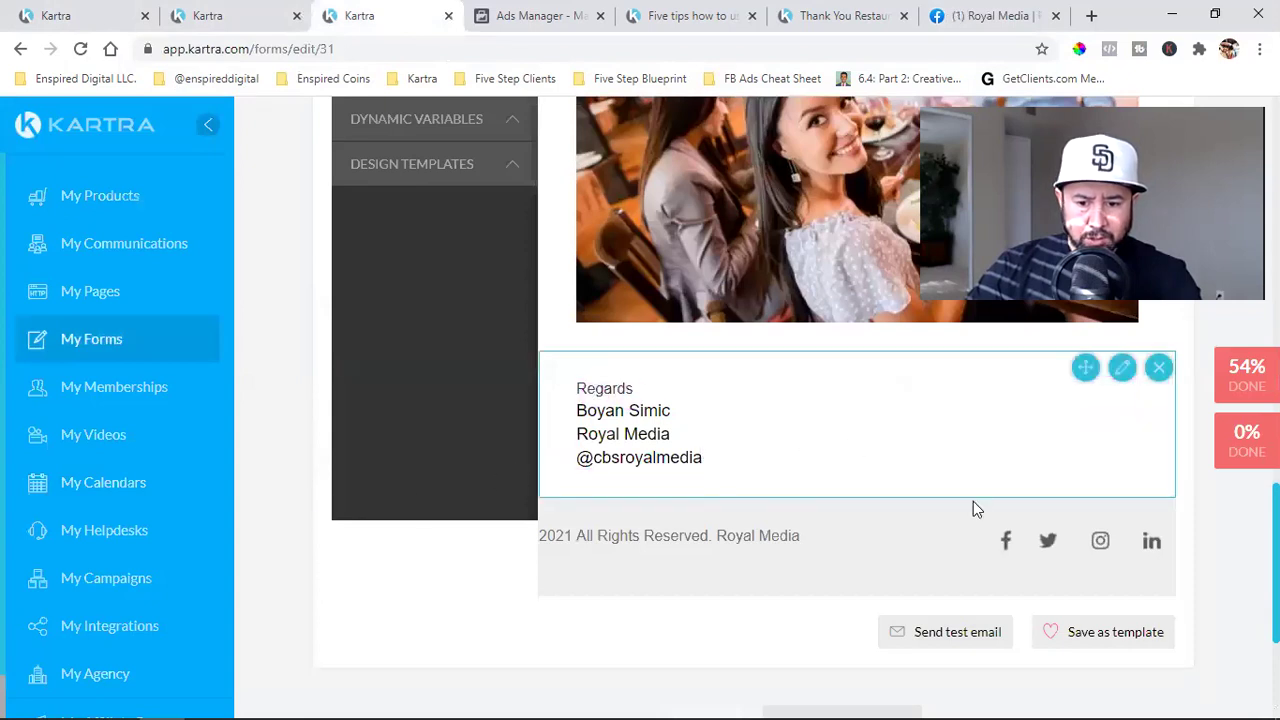
left_click(1008, 542)
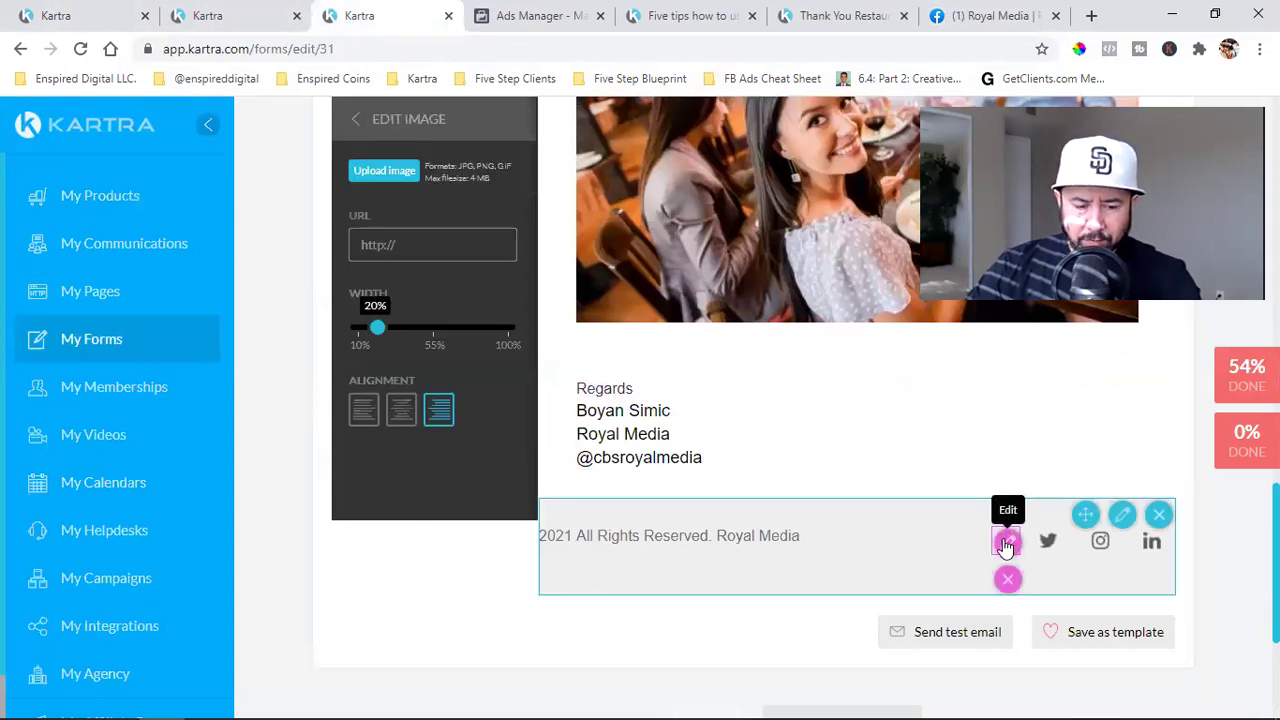
left_click(446, 249)
key("ctrl+v")
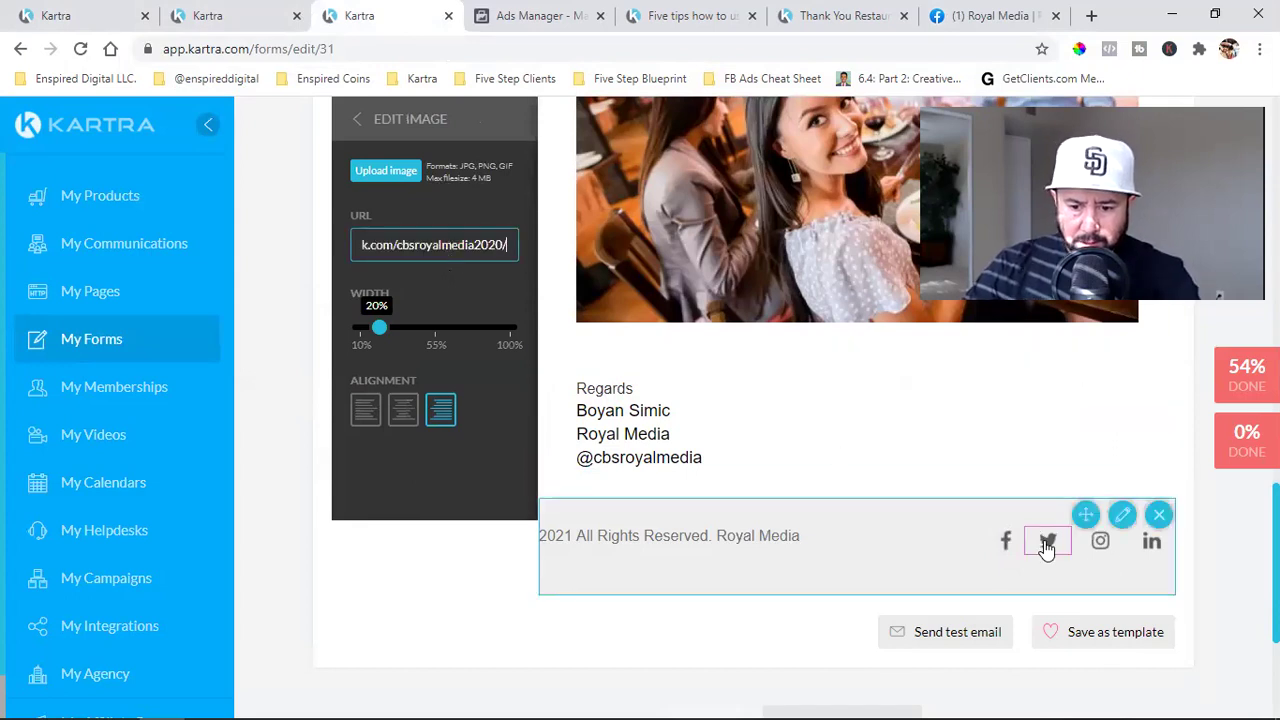
Go to the Royal Media Facebook page's About section and open its linked Instagram account, cbsroyalmedia2020
left_click(994, 15)
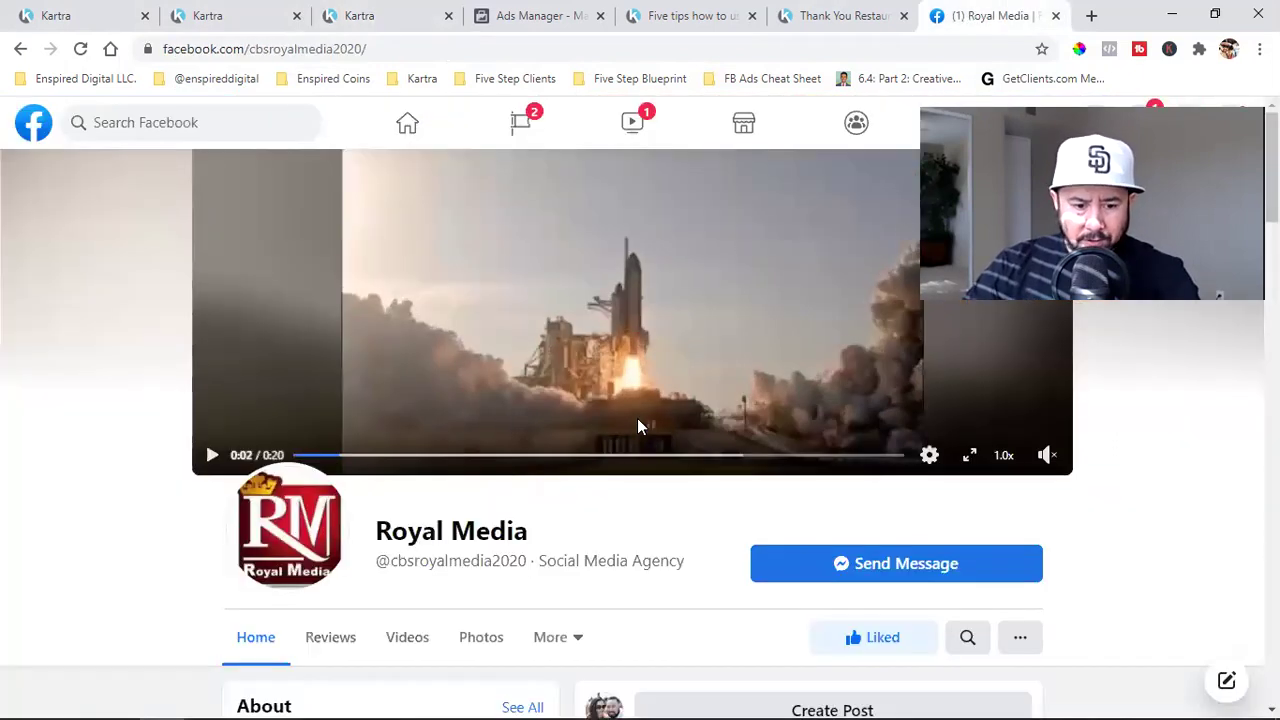
scroll(580, 430, "down", 3)
left_click(548, 358)
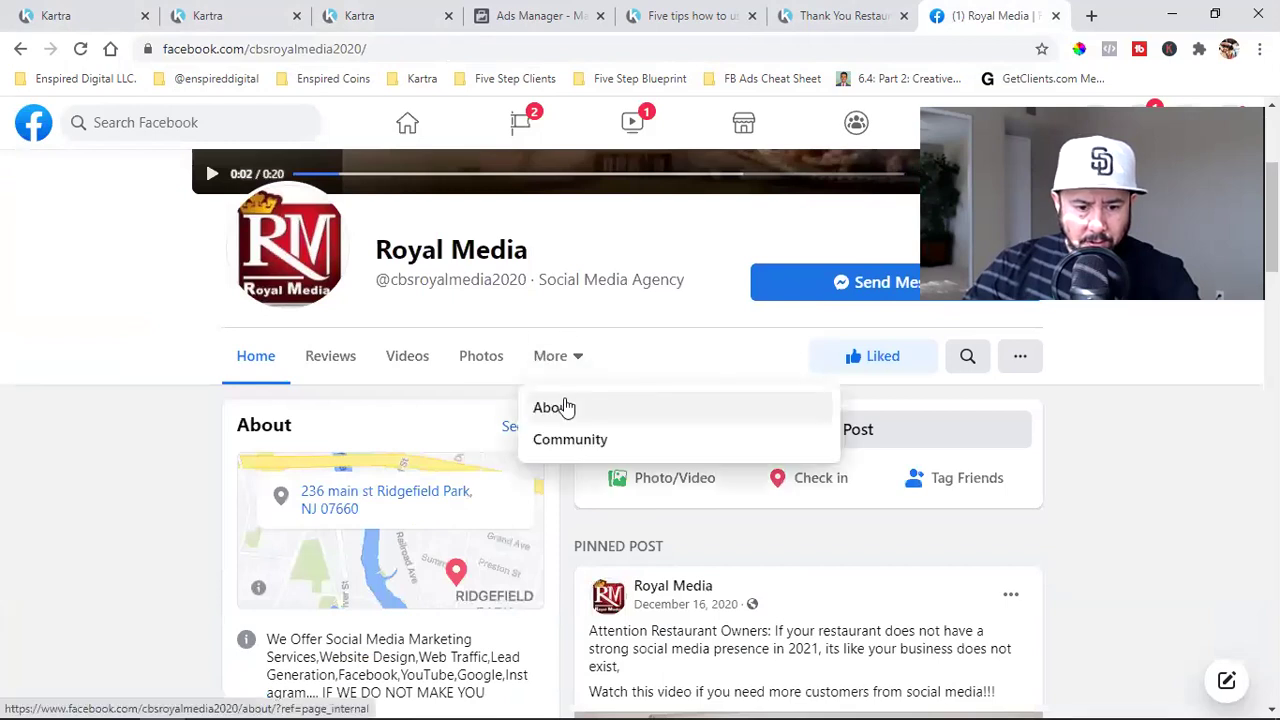
left_click(566, 406)
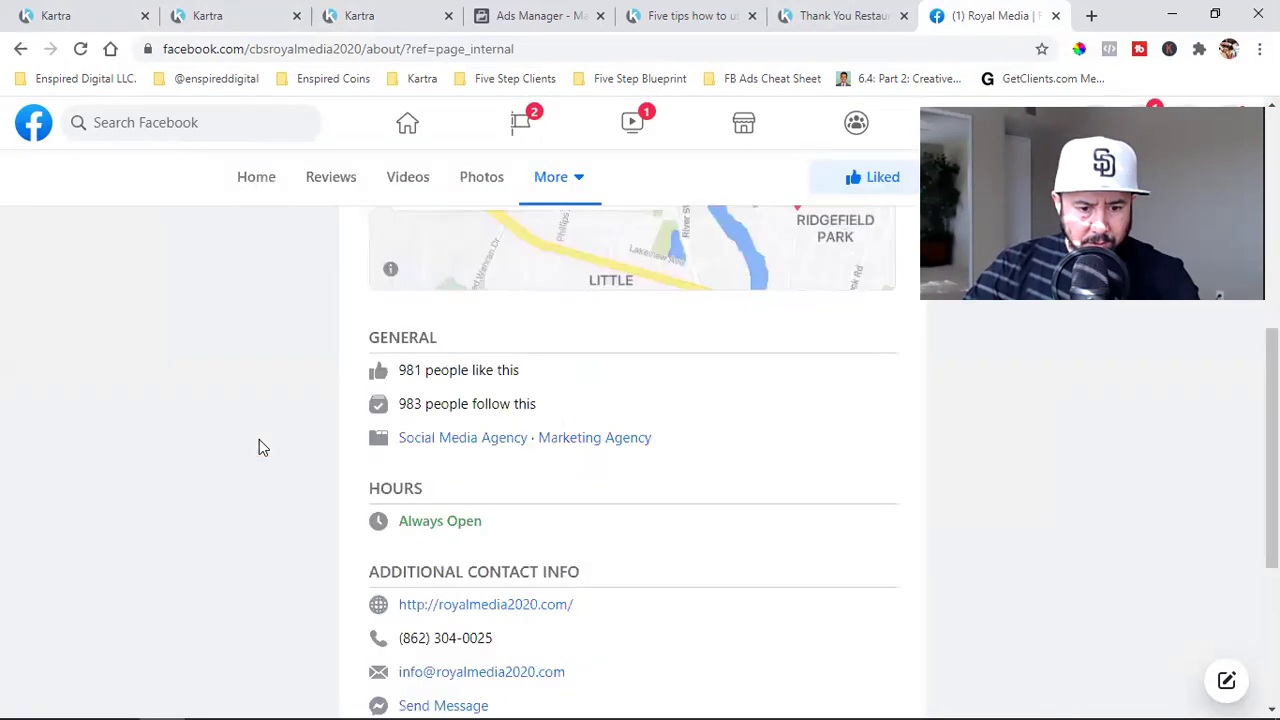
scroll(560, 506, "down", 2)
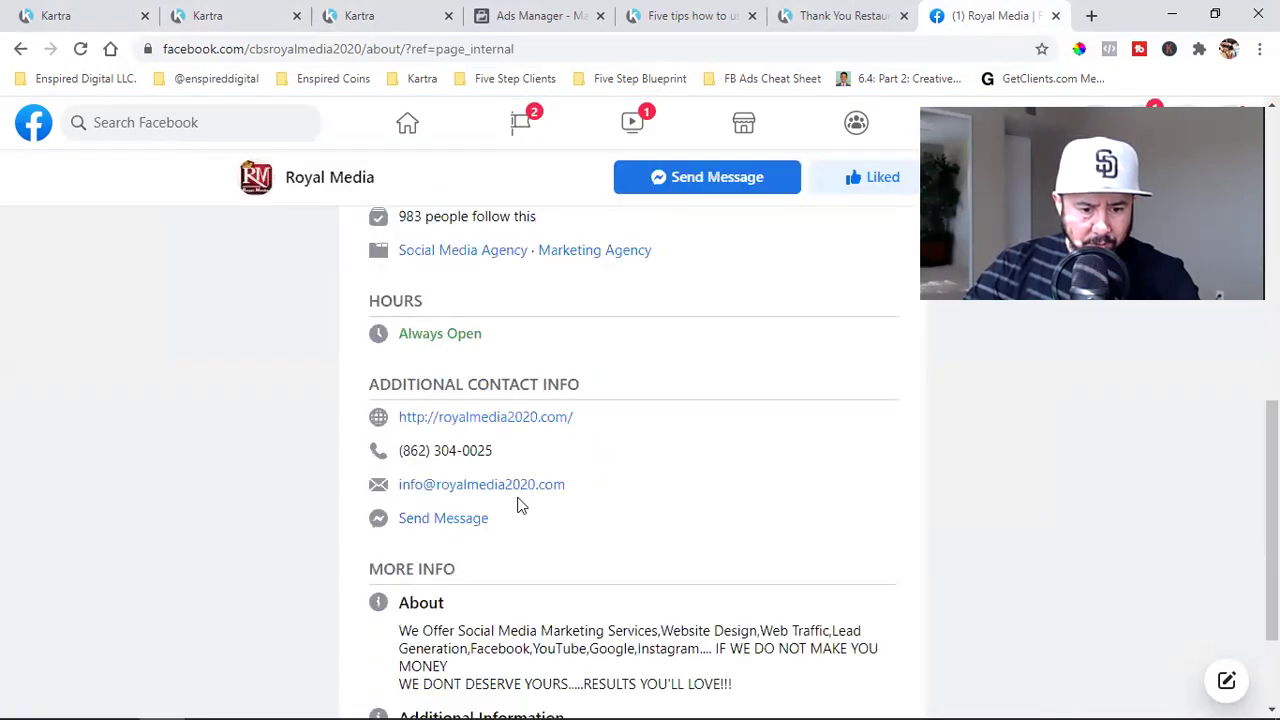
scroll(586, 450, "down", 2)
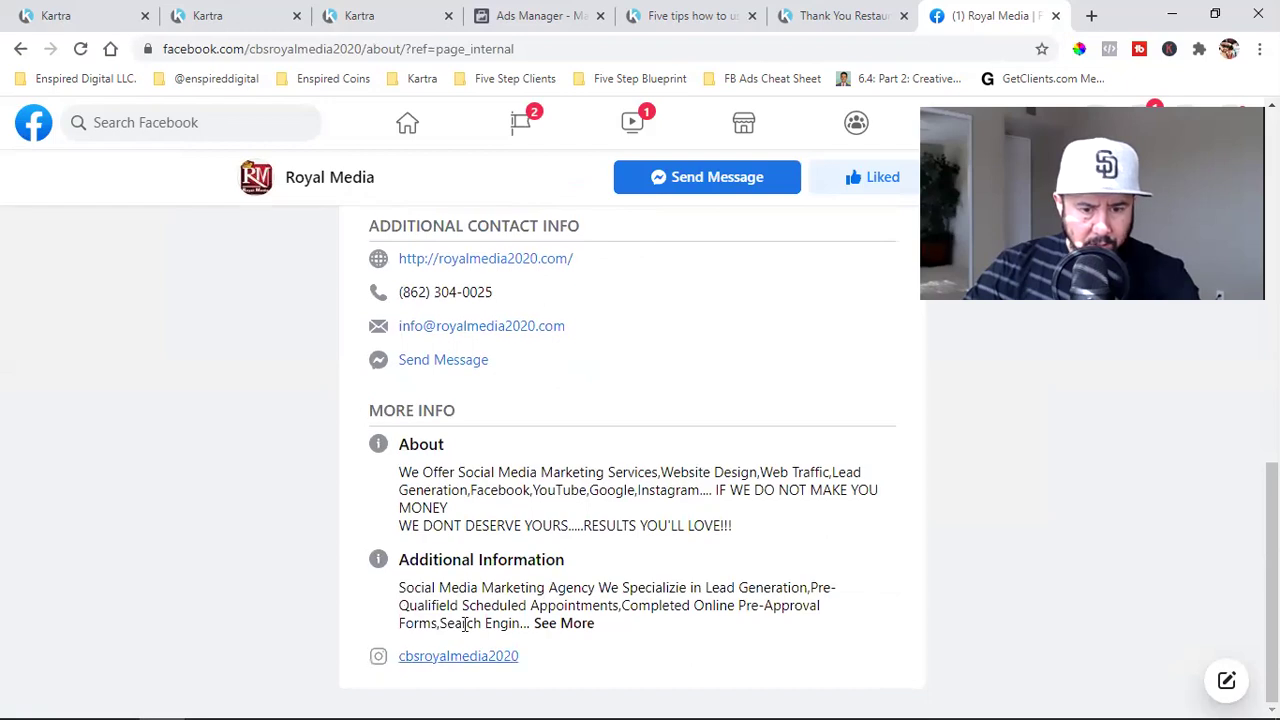
left_click(450, 656)
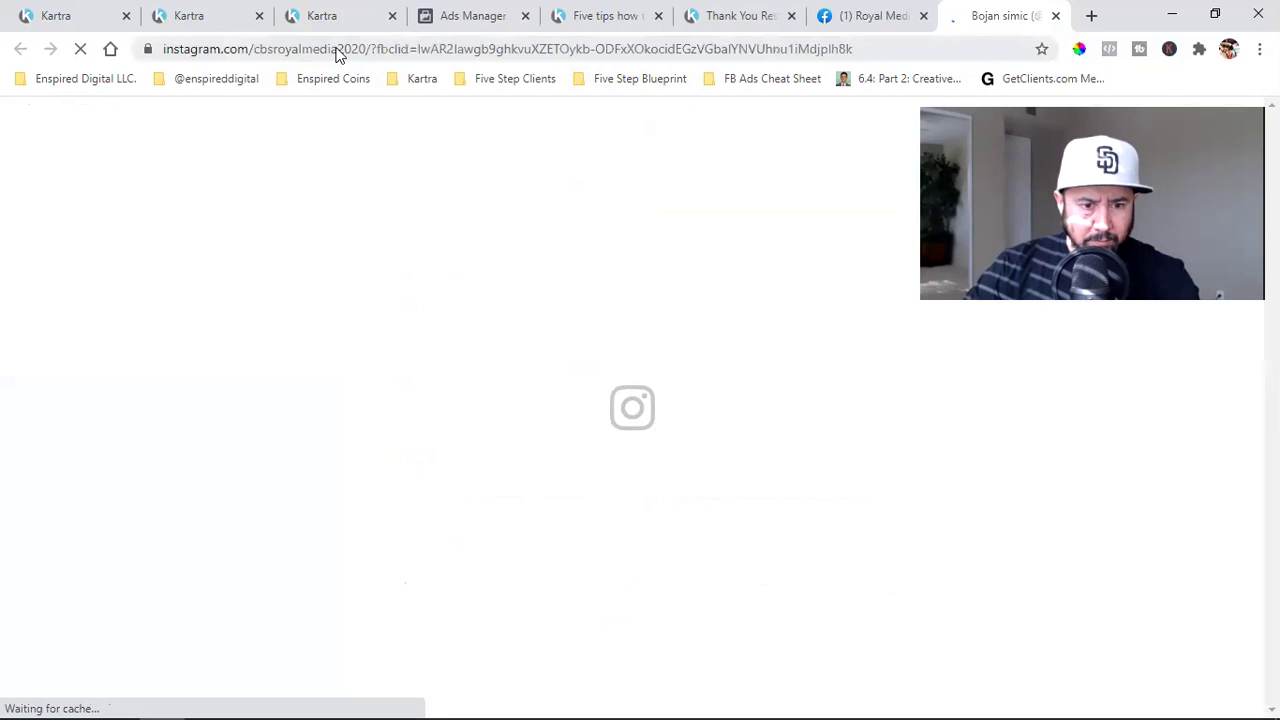
left_click(443, 48)
left_click_drag(33, 46, 190, 57)
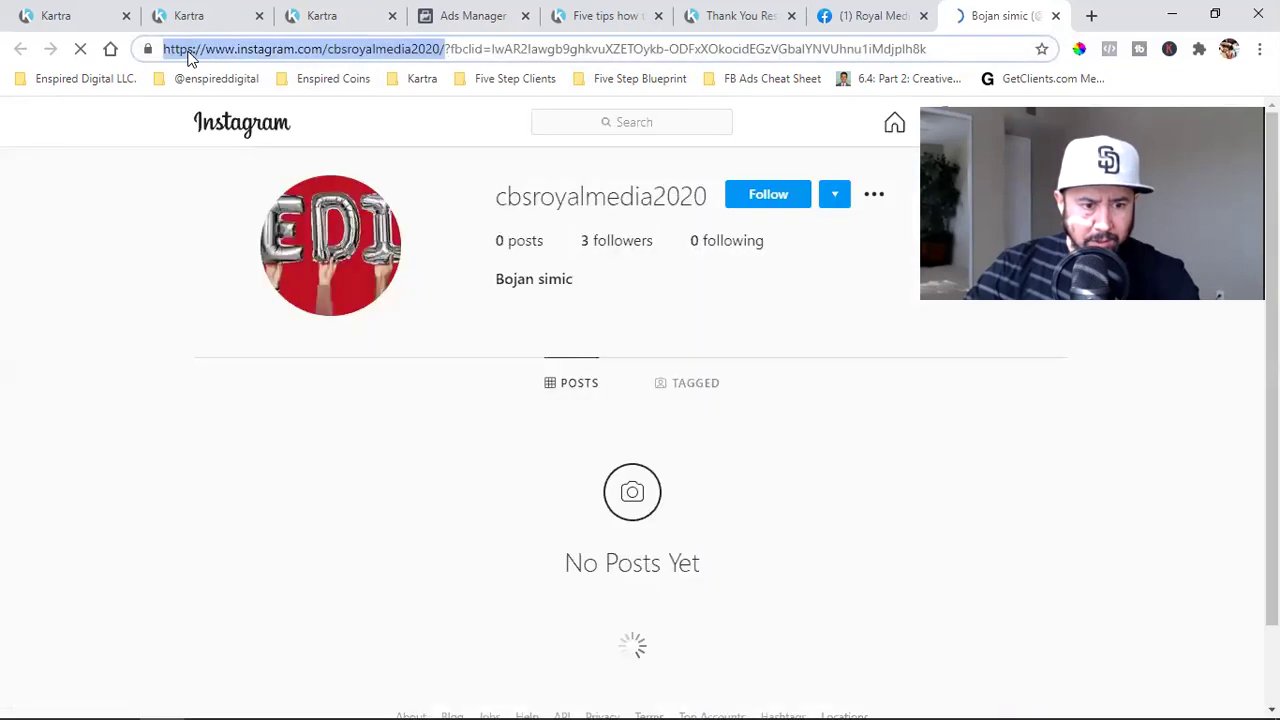
right_click(192, 50)
left_click(155, 8)
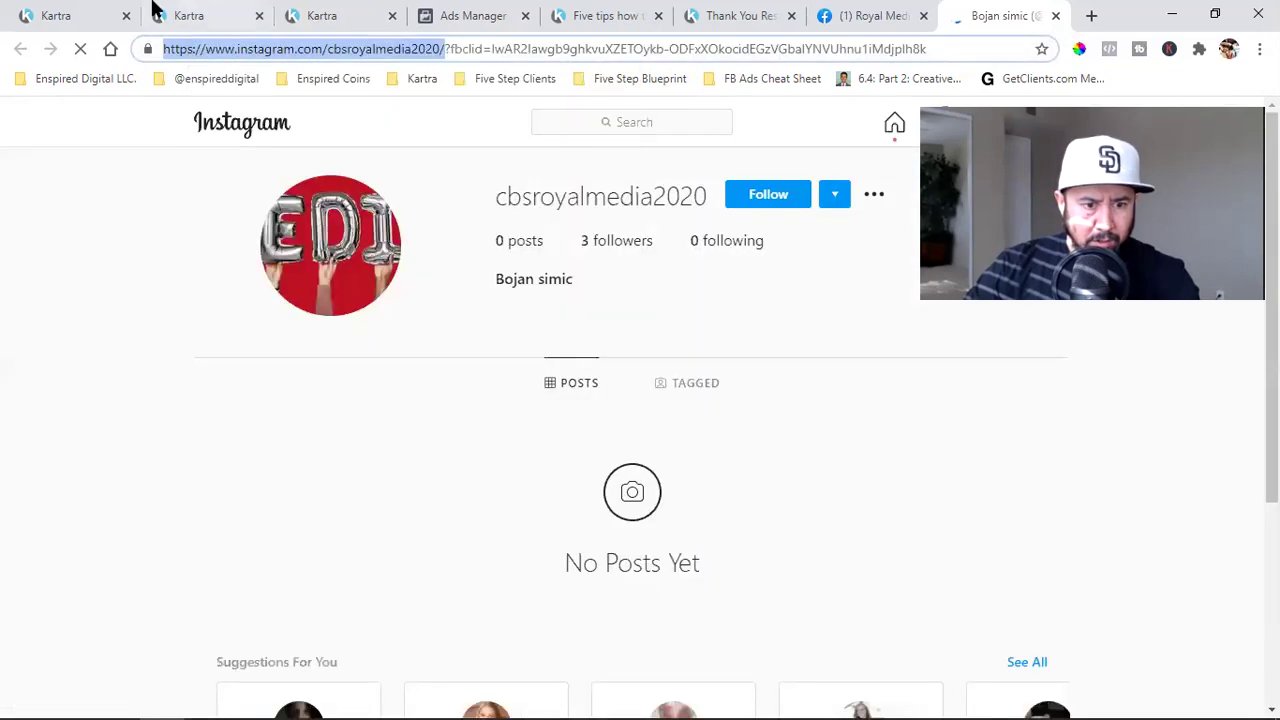
left_click(336, 12)
mouse_move(1108, 548)
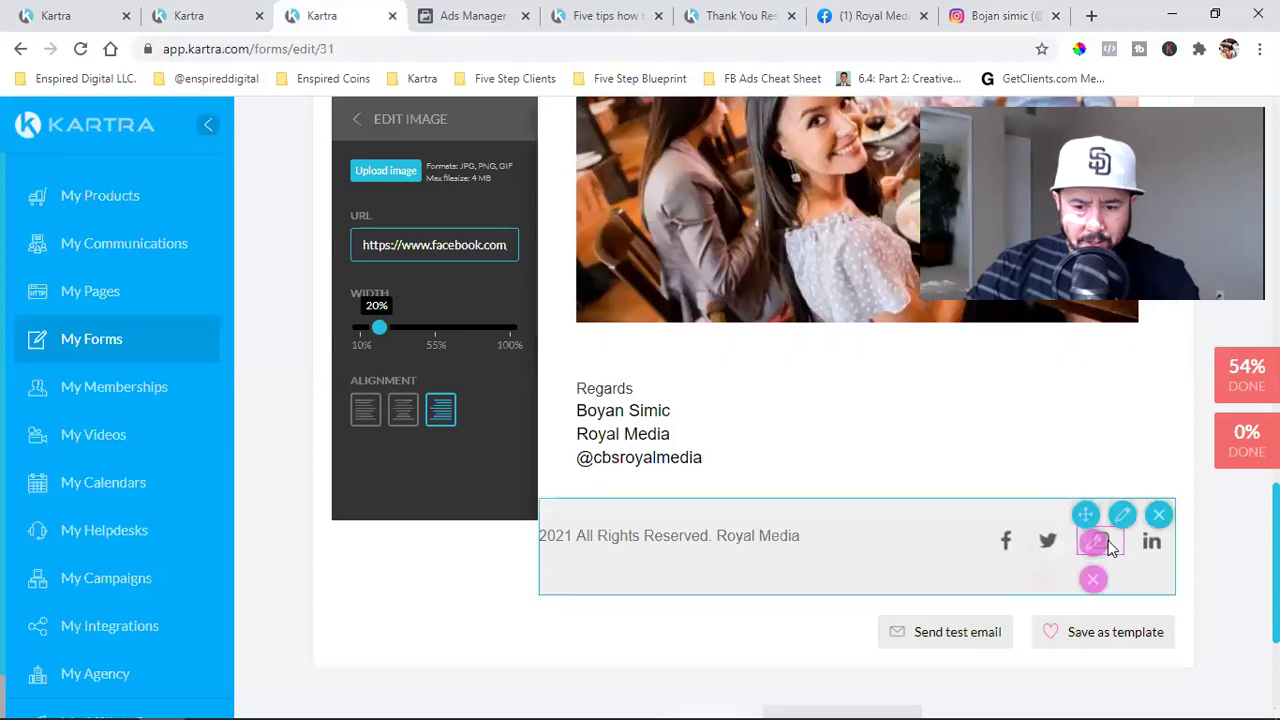
left_click(1098, 542)
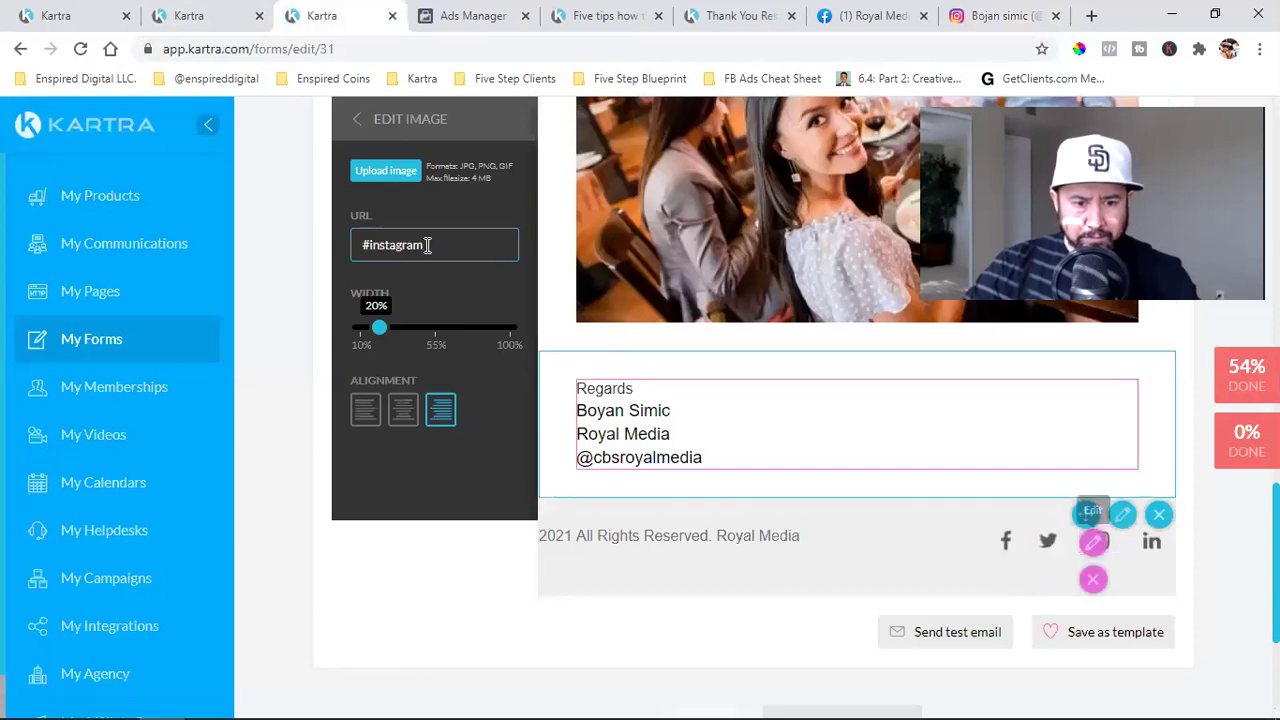
triple_click(427, 245)
key("ctrl+v")
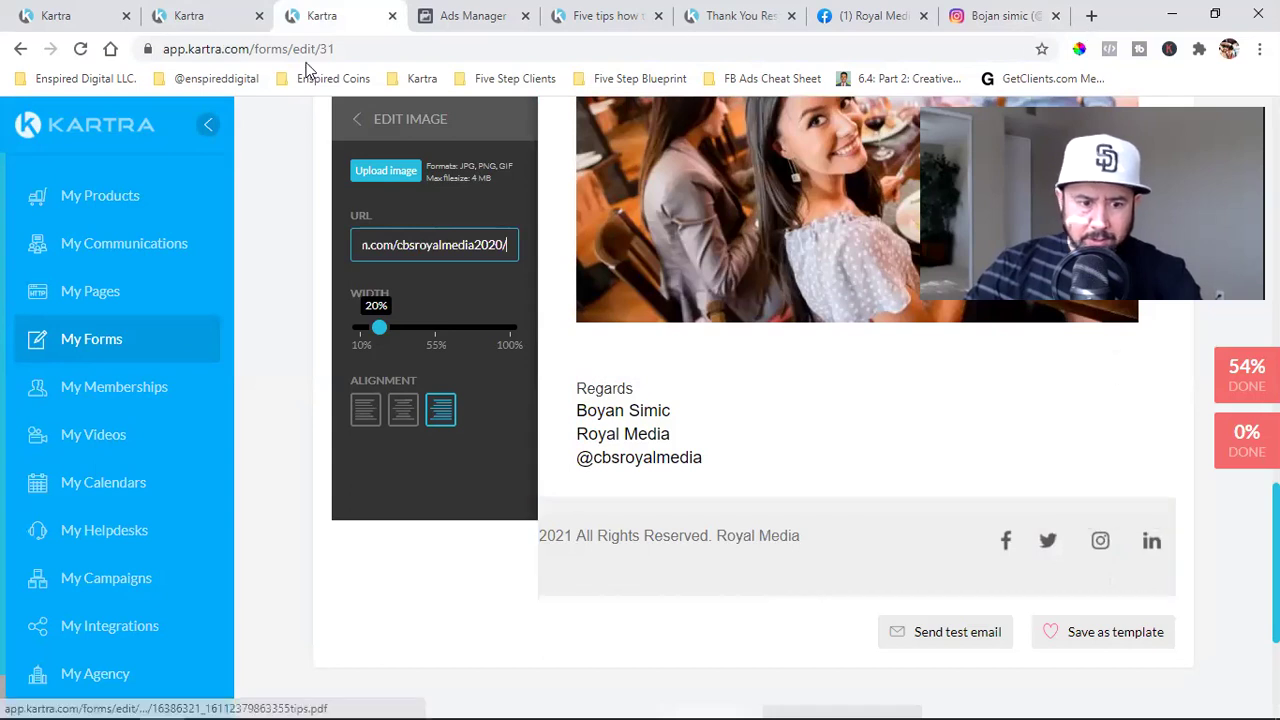
Open the bookmarked enspireddigital LinkedIn profile in a new browser tab and close the Facebook and Instagram tabs
key("ctrl+t")
left_click(228, 80)
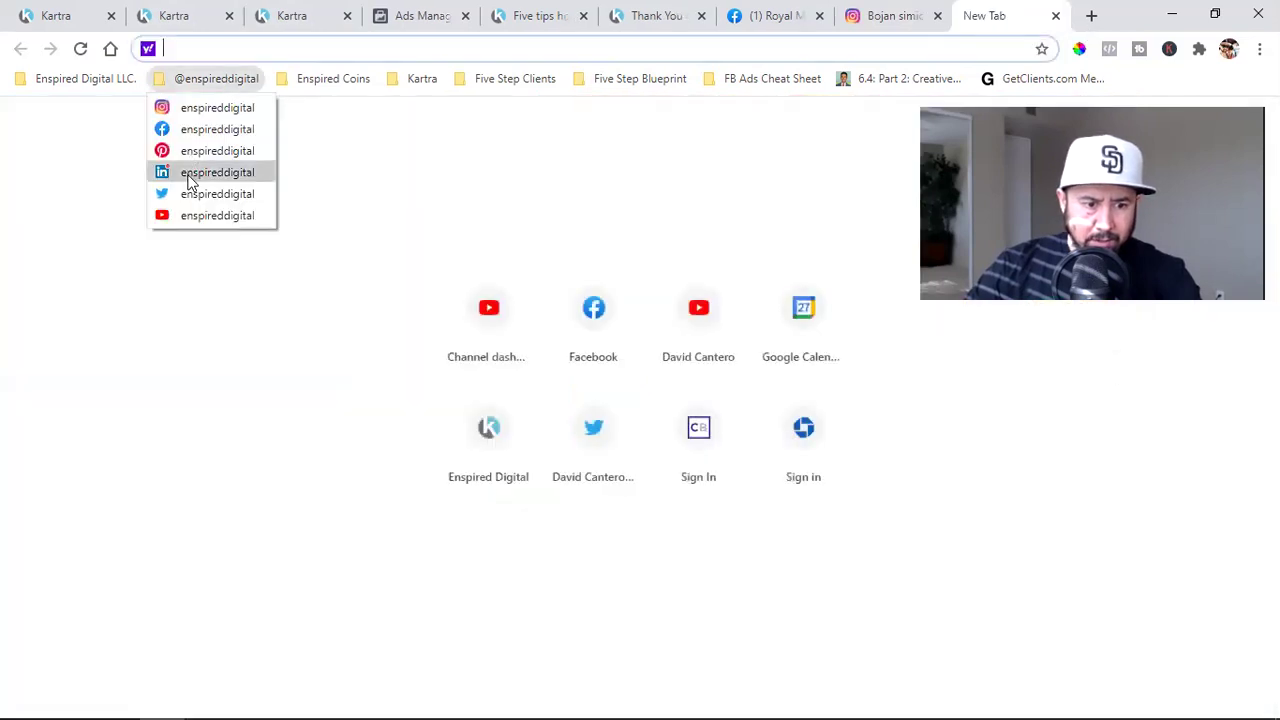
left_click(190, 175)
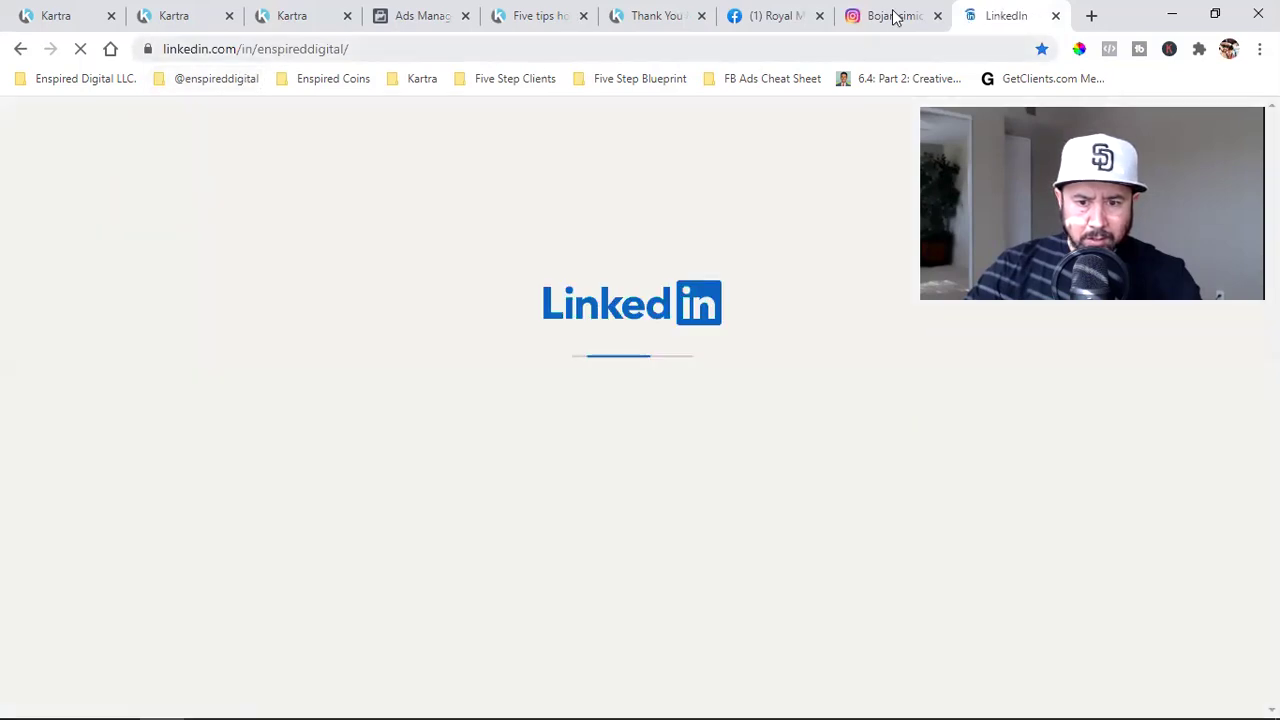
key("ctrl+shift+Tab")
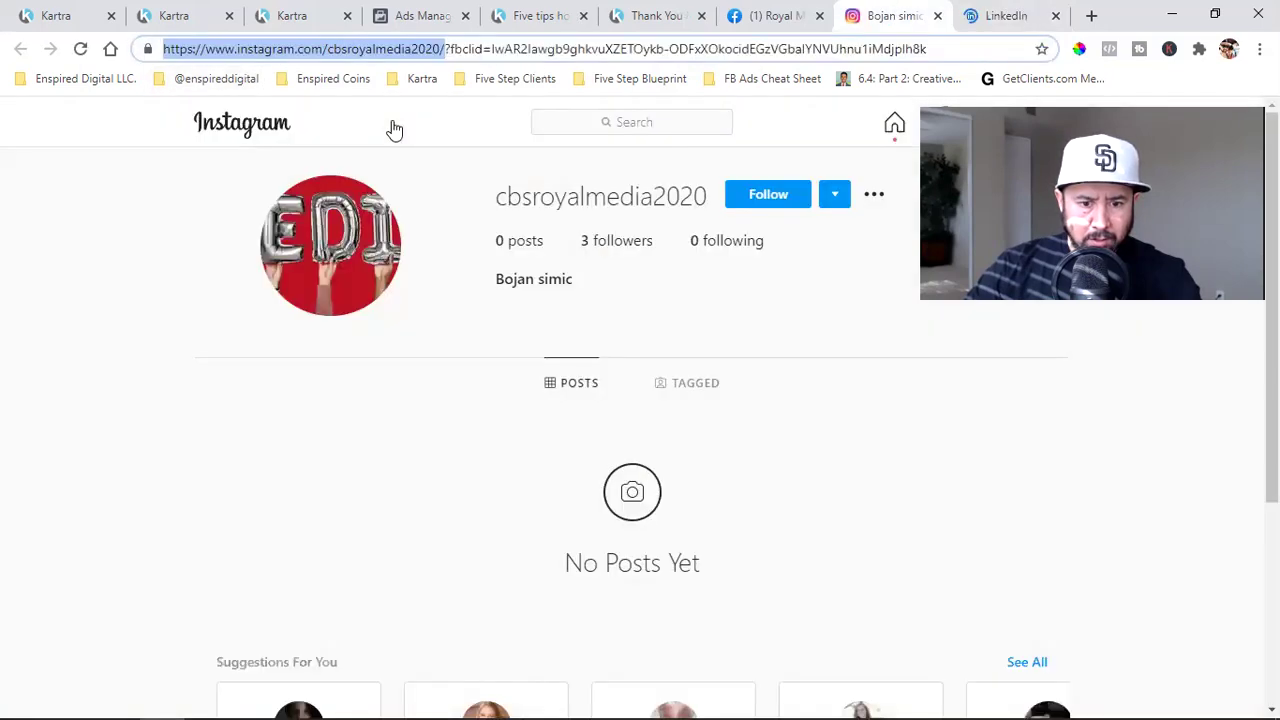
left_click(1010, 16)
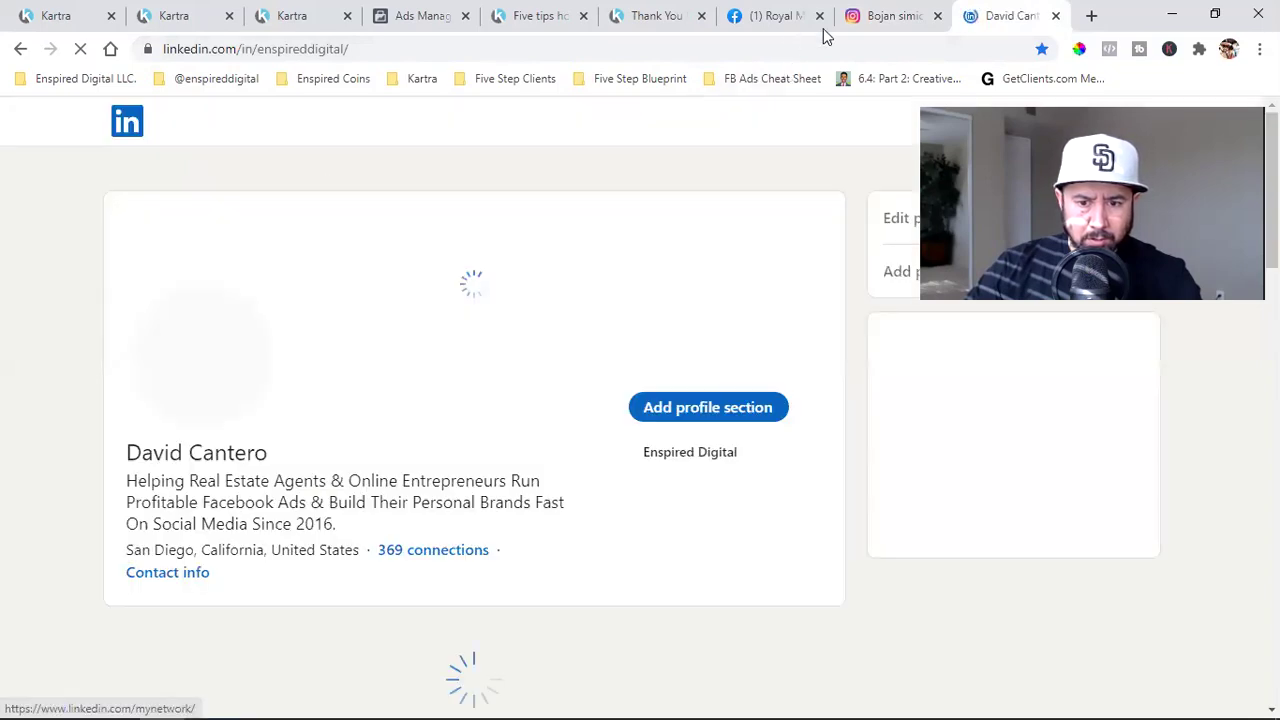
left_click(819, 16)
left_click(820, 16)
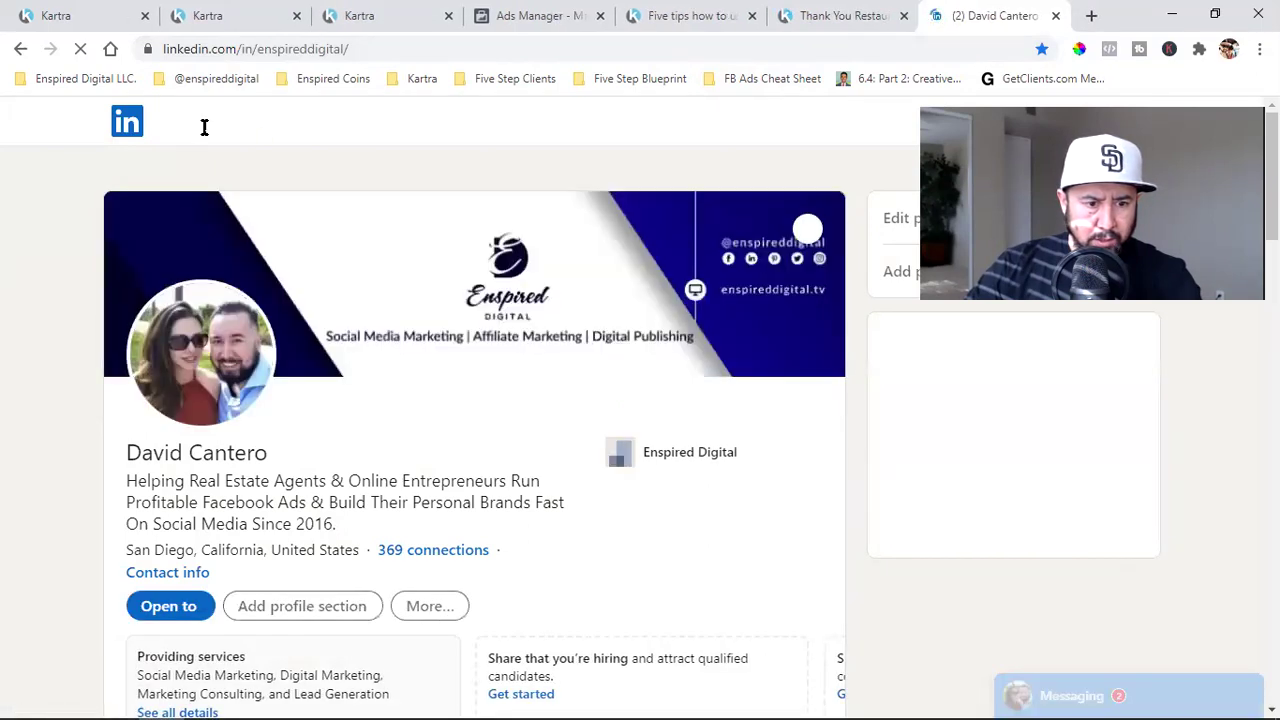
double_click(308, 48)
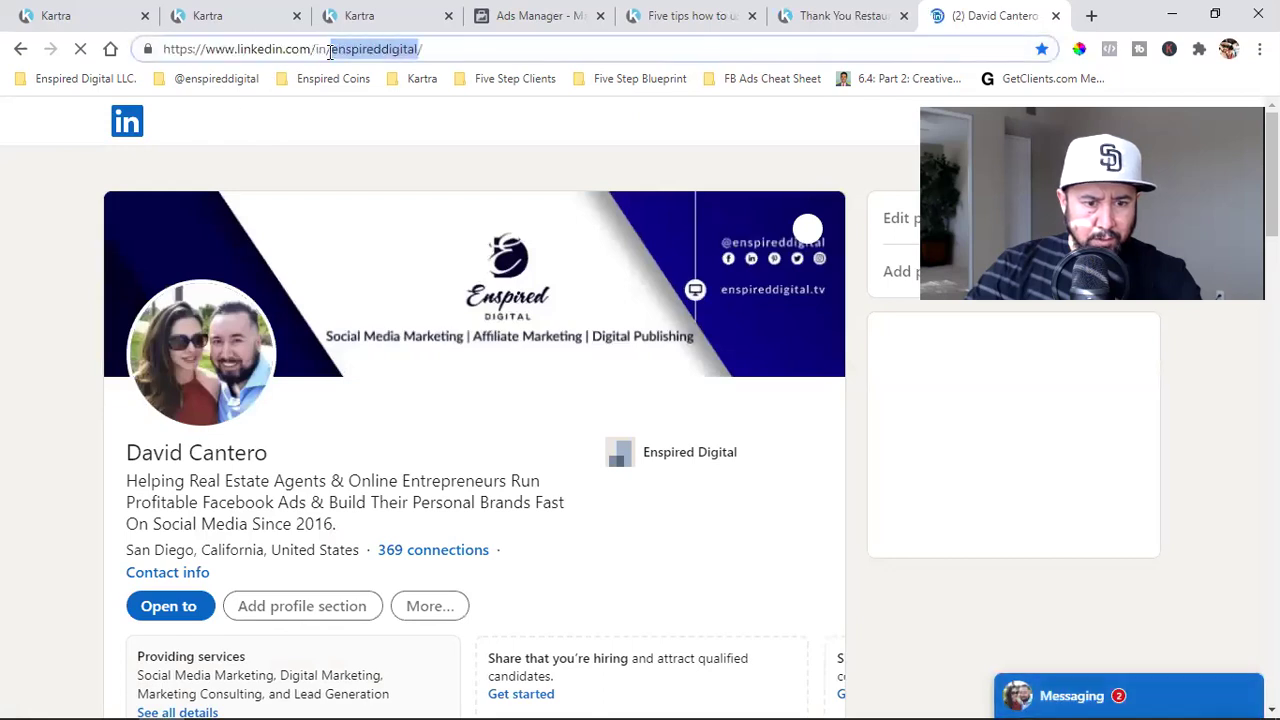
left_click(468, 42)
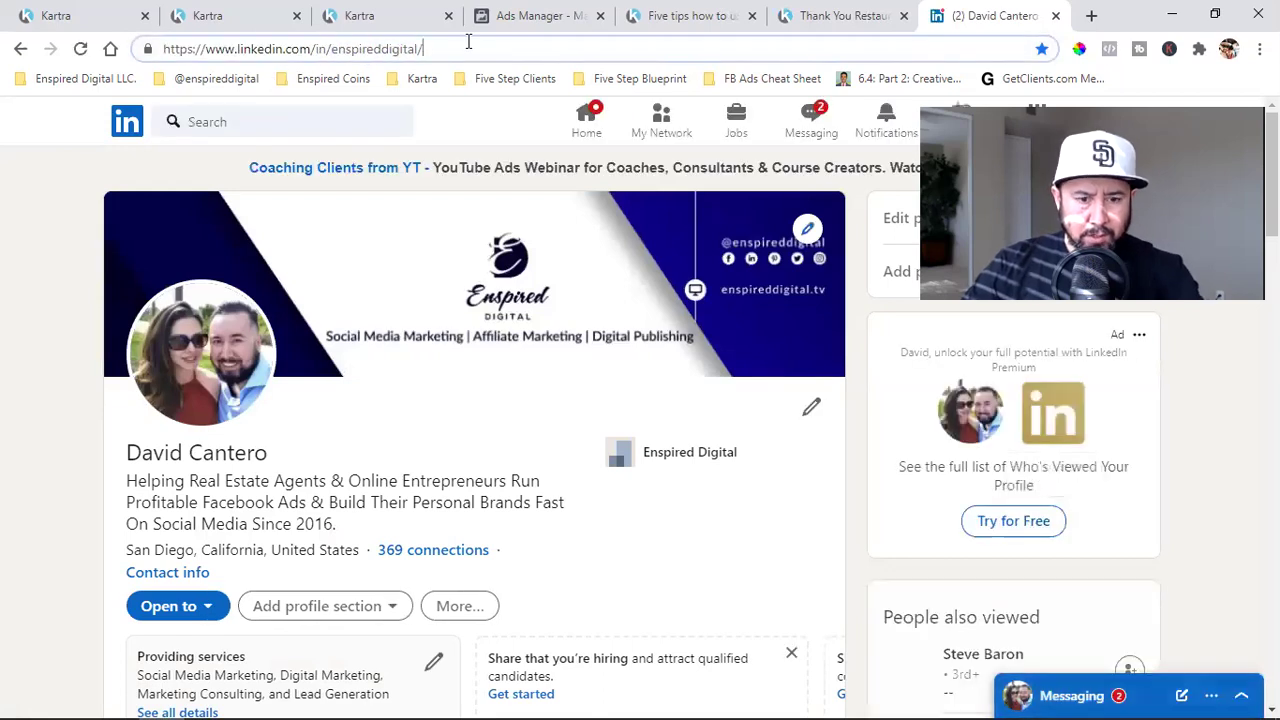
type("https://www.instagram.com/cbsroyalmedia2020/")
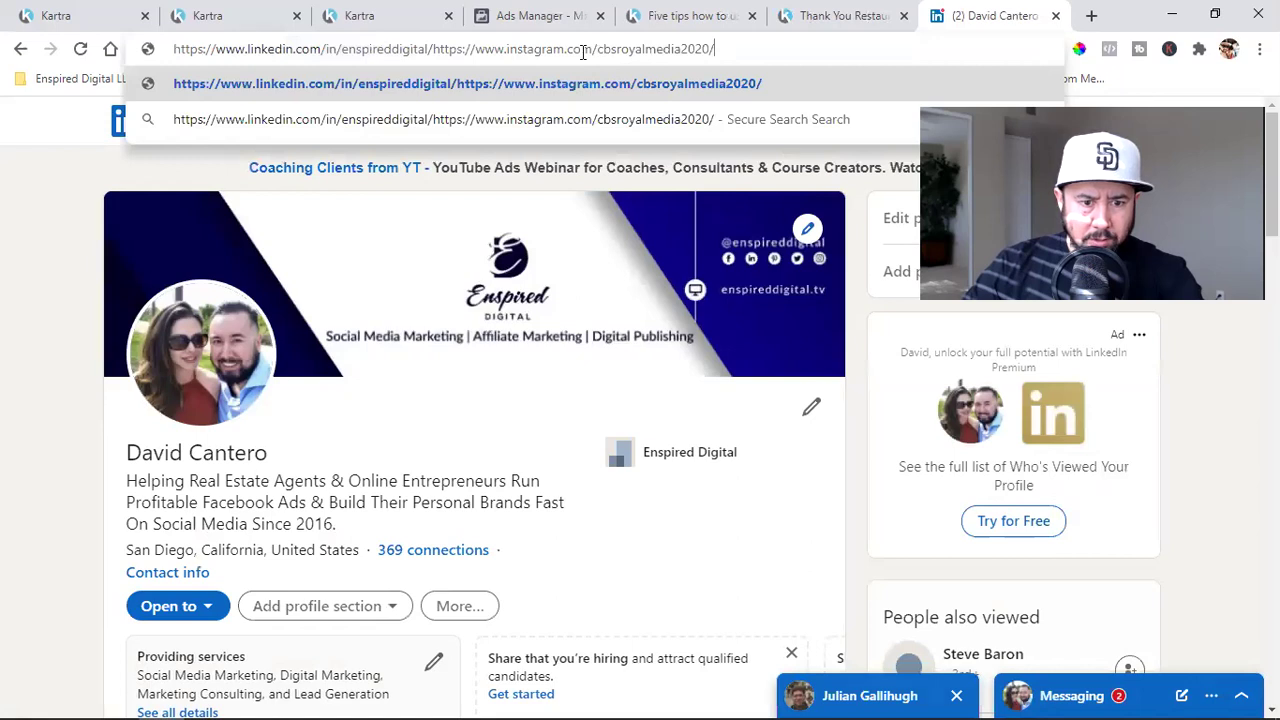
left_click_drag(597, 48, 350, 54)
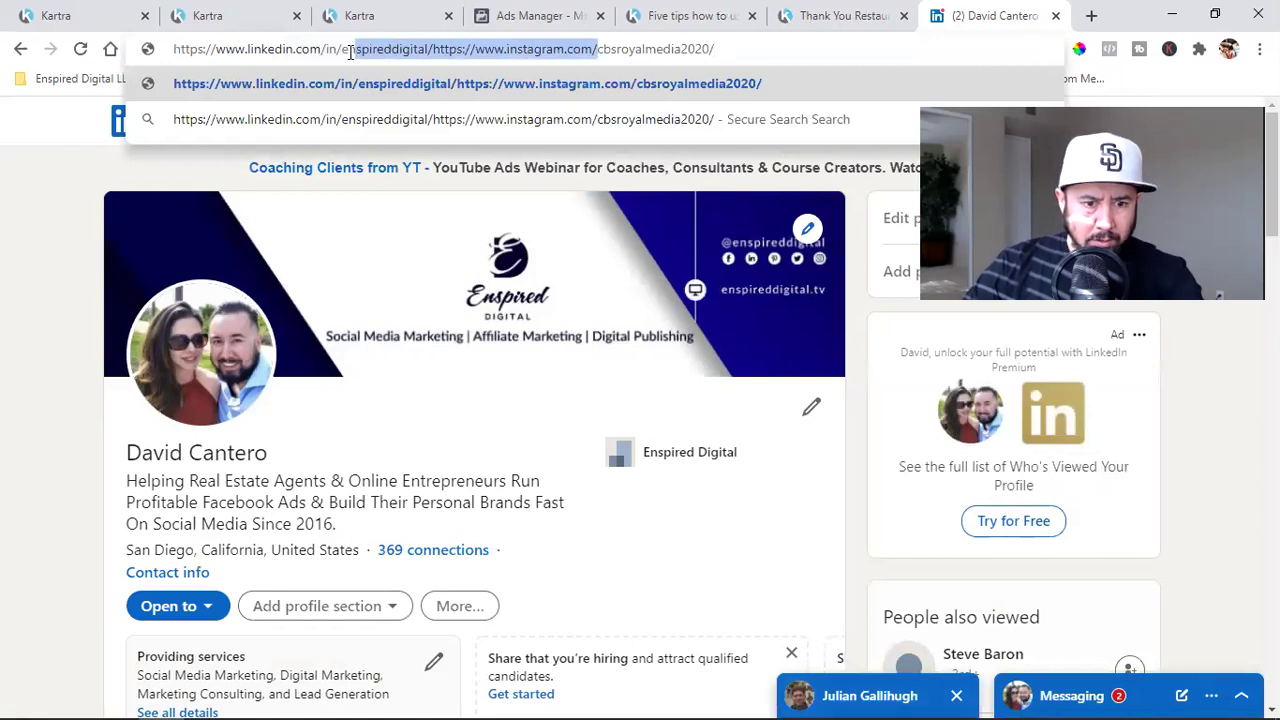
key("BackSpace")
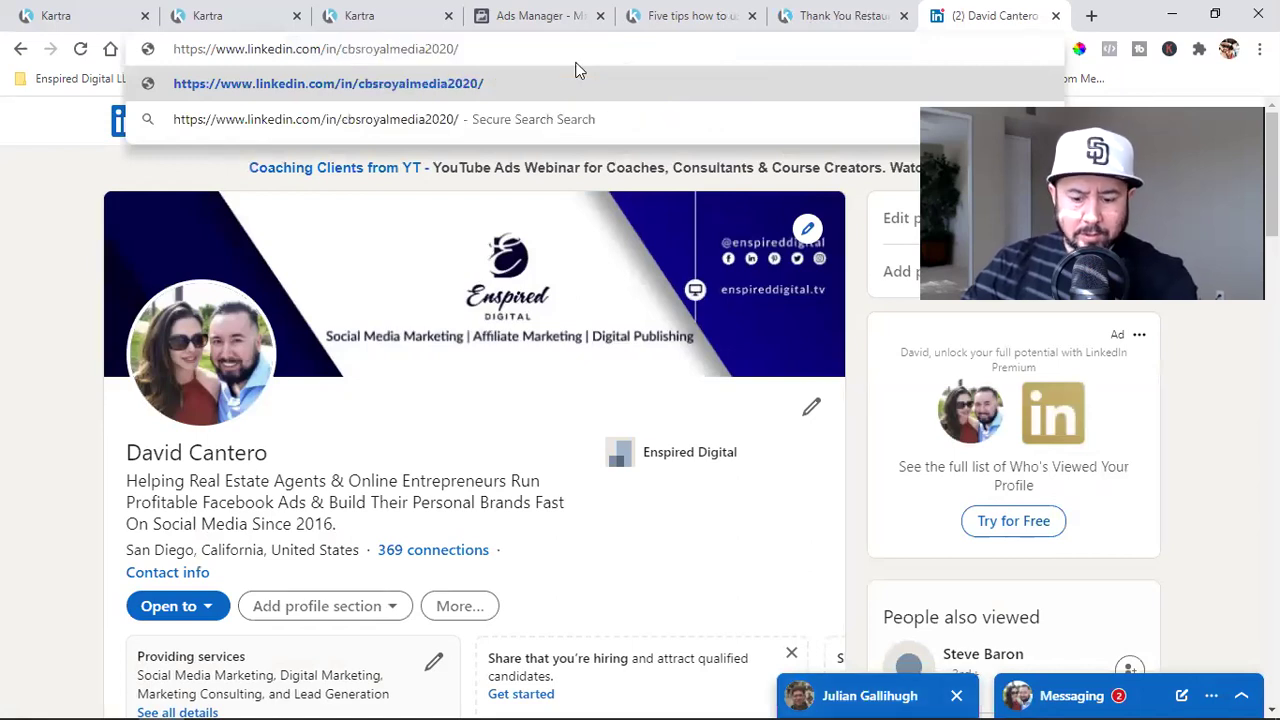
key("Return")
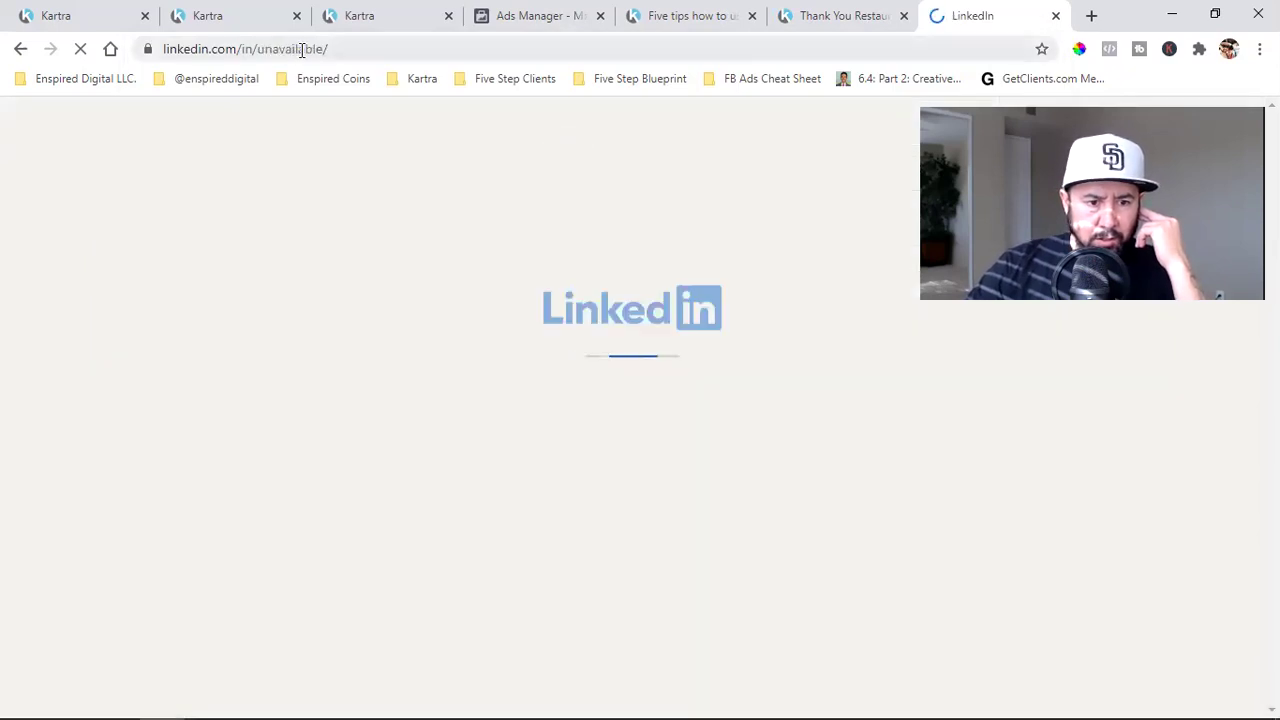
Return to the form's email editor in Kartra and save the welcome email as a template
left_click(230, 12)
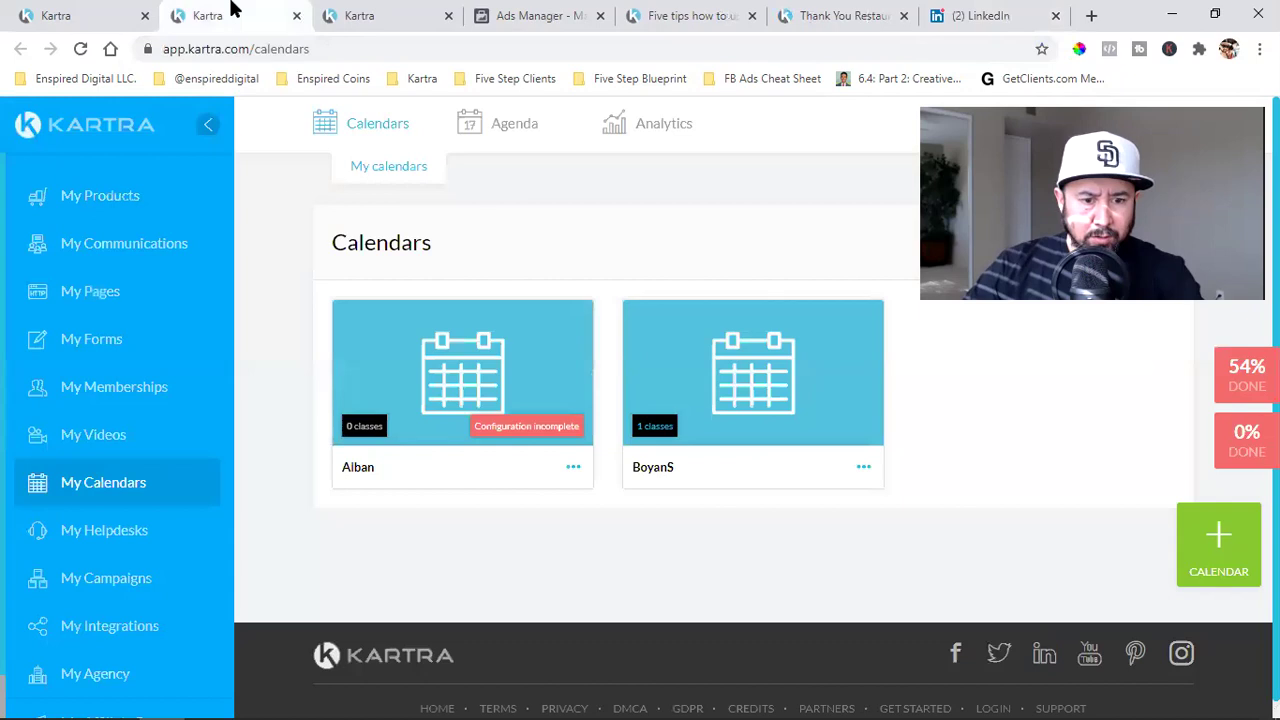
left_click(372, 12)
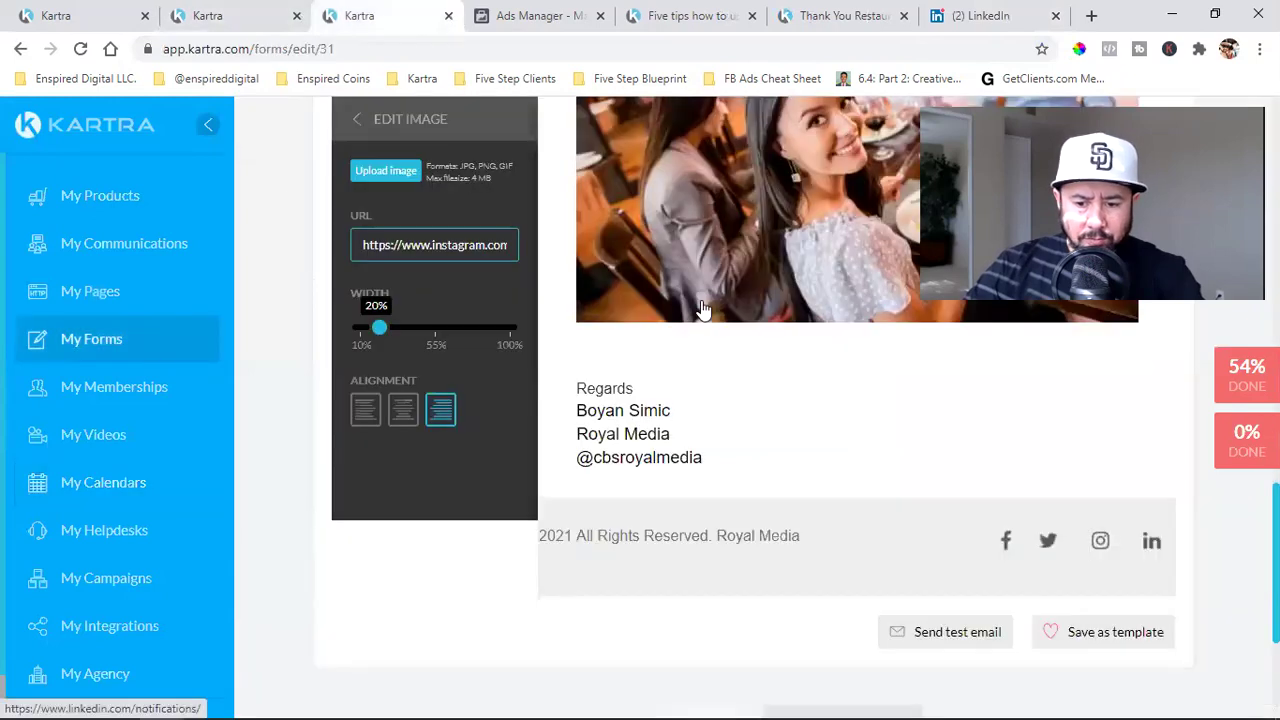
left_click(1151, 545)
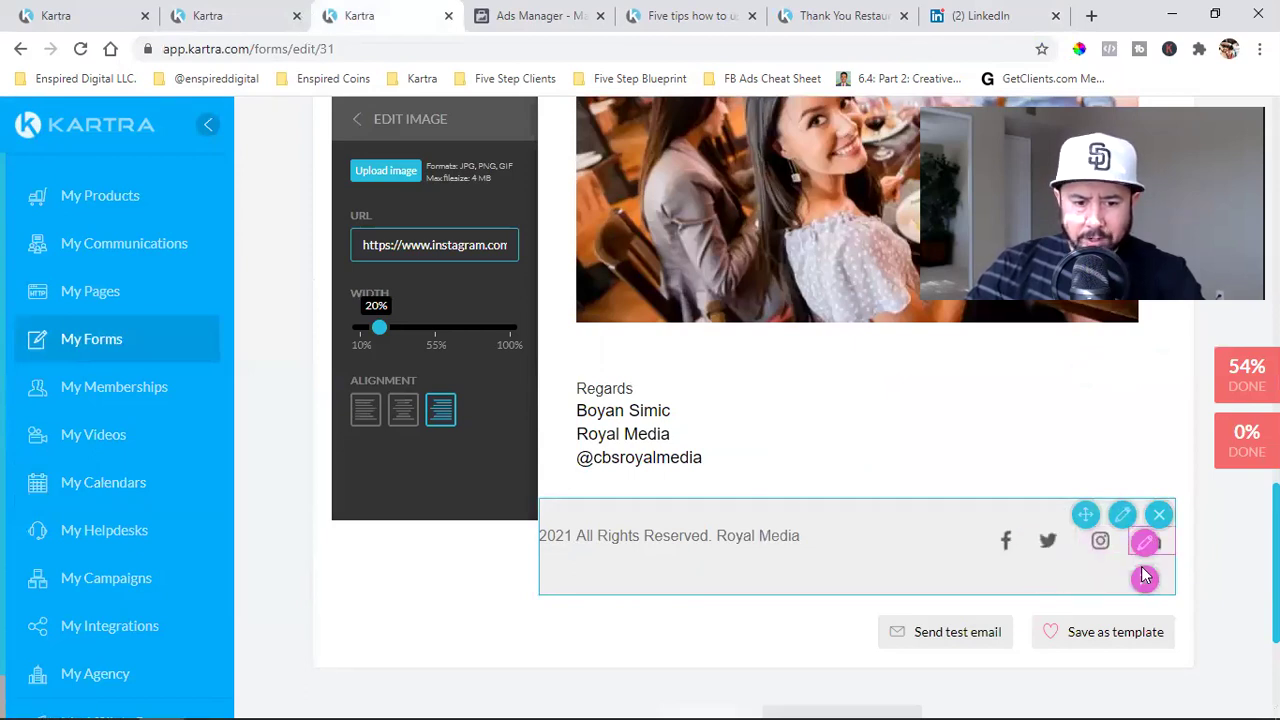
left_click(1149, 632)
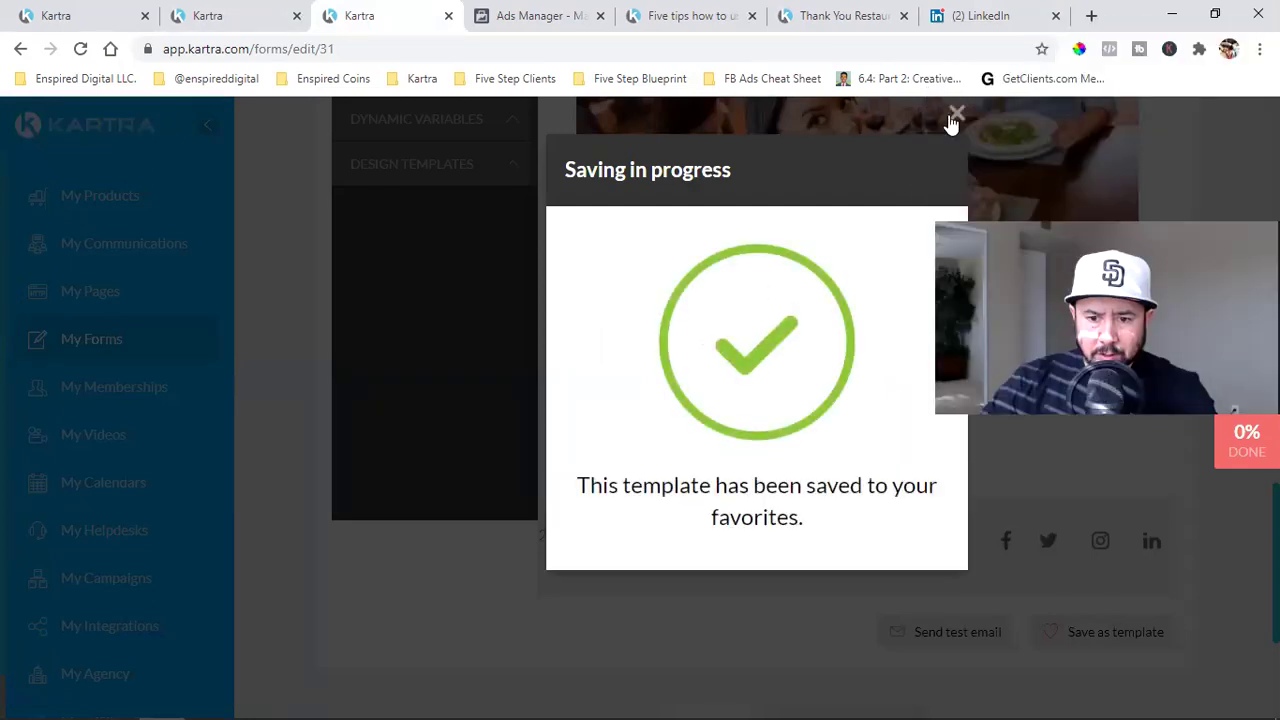
Save the form's welcome message and continue through the Automations stage to the form design stage
left_click(953, 116)
scroll(1120, 189, "up", 10)
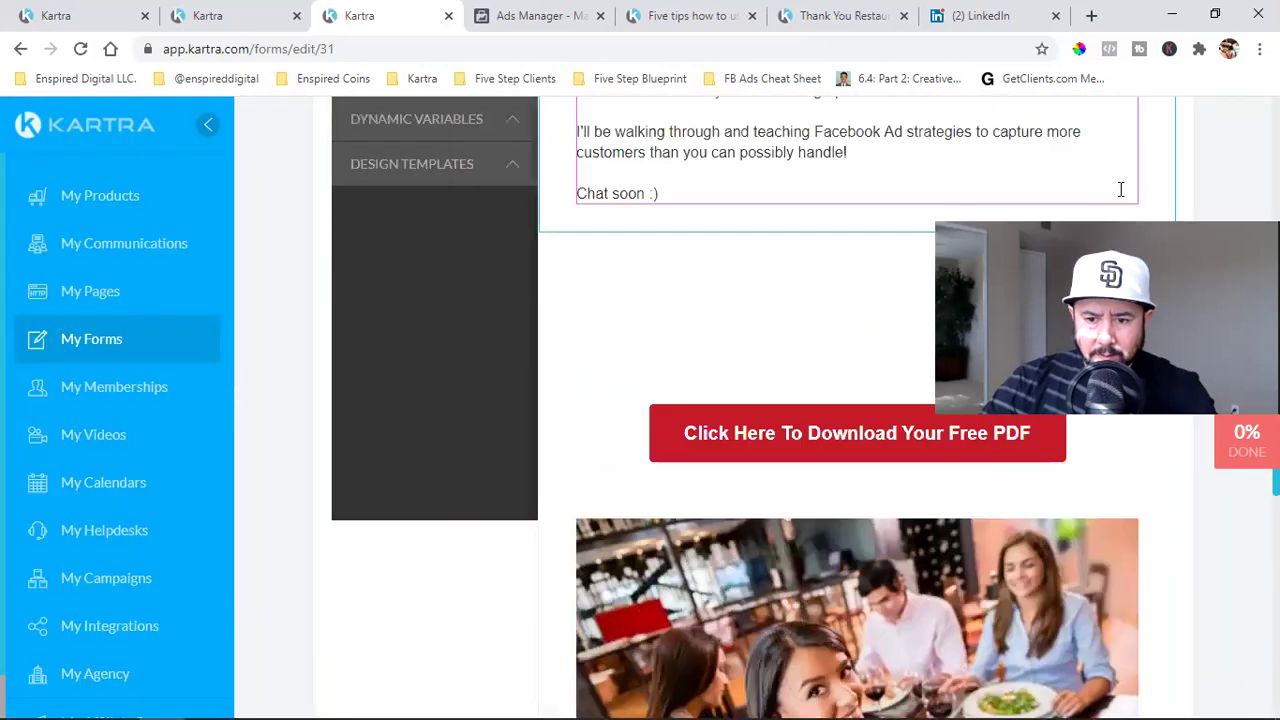
scroll(1133, 160, "up", 1)
left_click(1137, 160)
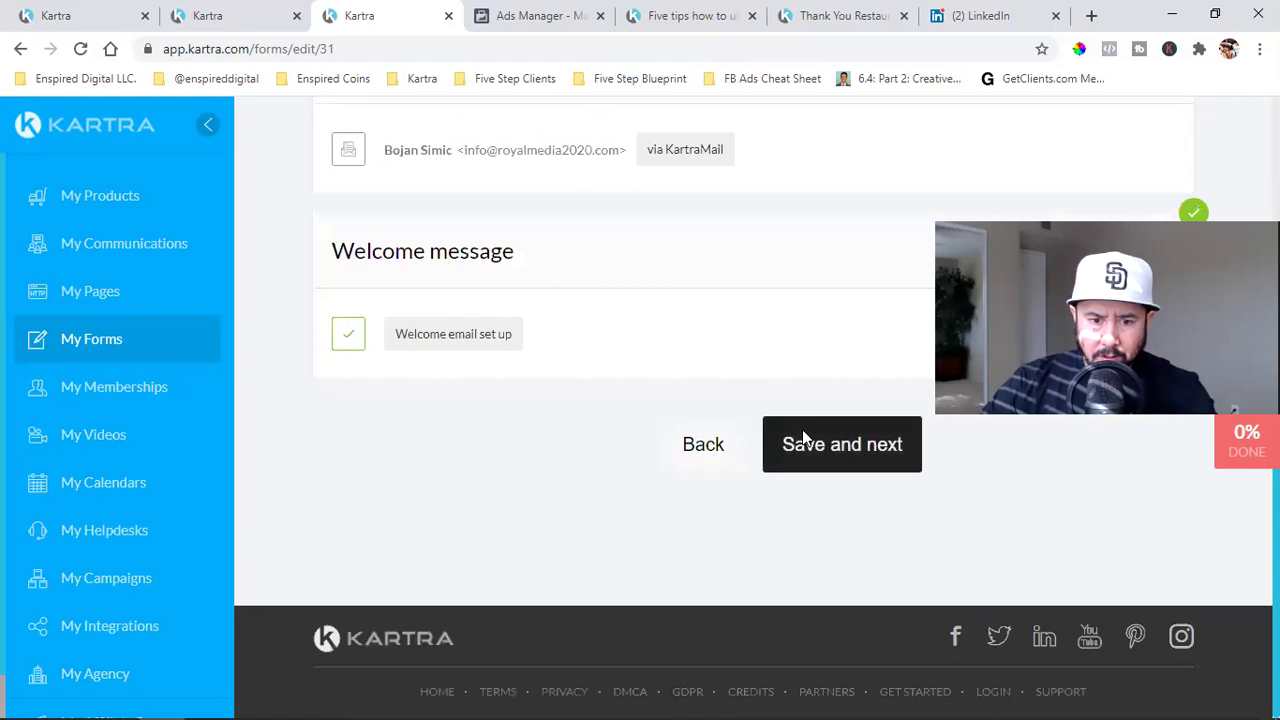
left_click(805, 437)
scroll(802, 437, "down", 4)
left_click(820, 451)
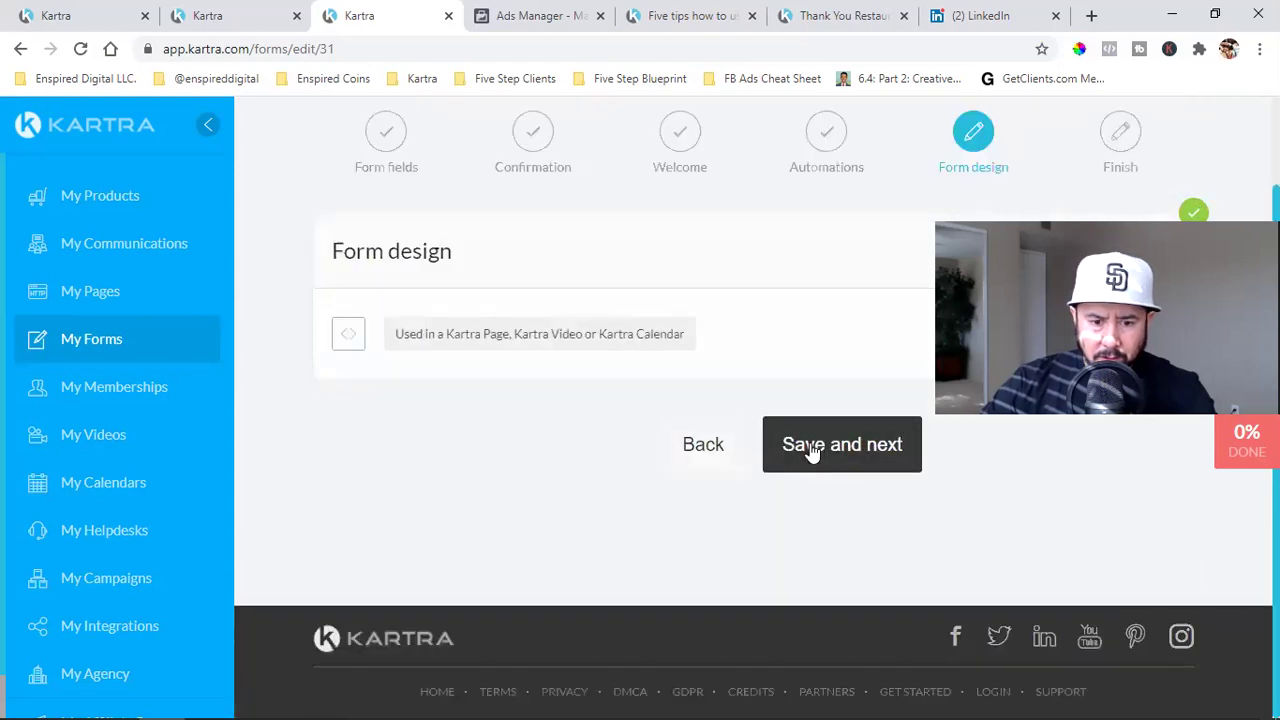
Go back to the form's Welcome stage, reopen the welcome message and save it again
left_click(722, 450)
scroll(722, 452, "down", 5)
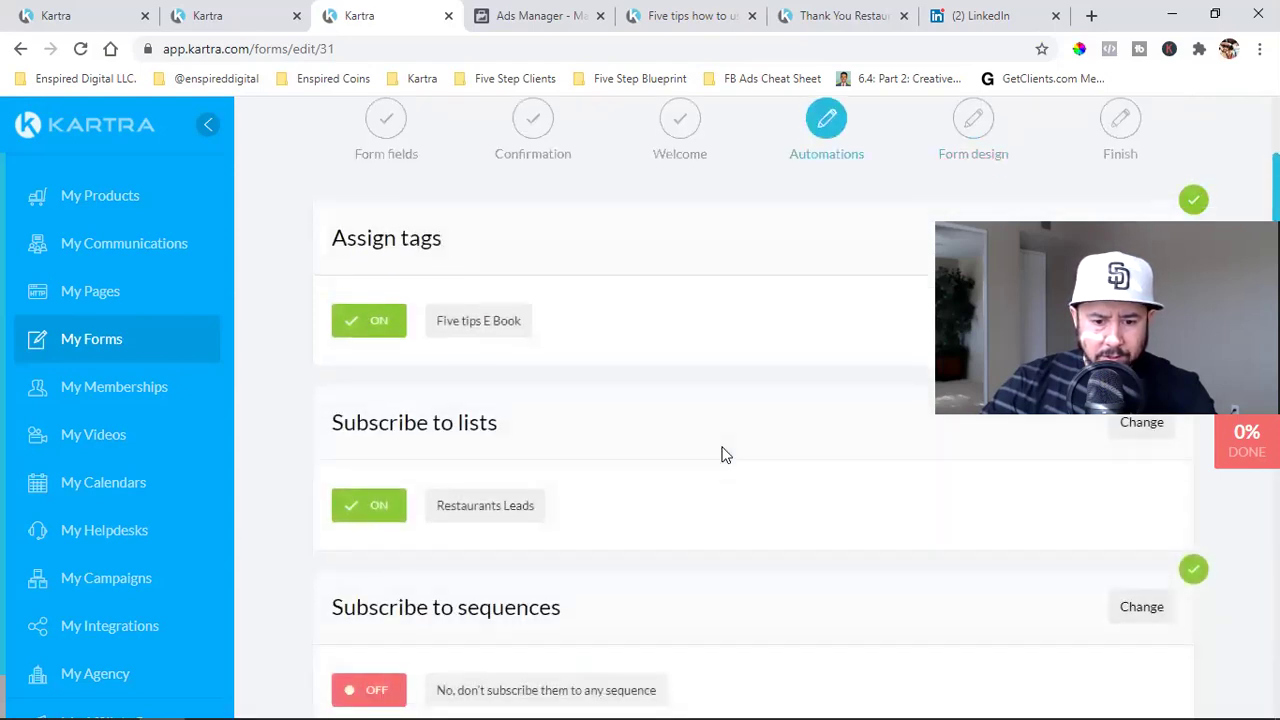
left_click(706, 518)
scroll(983, 540, "up", 3)
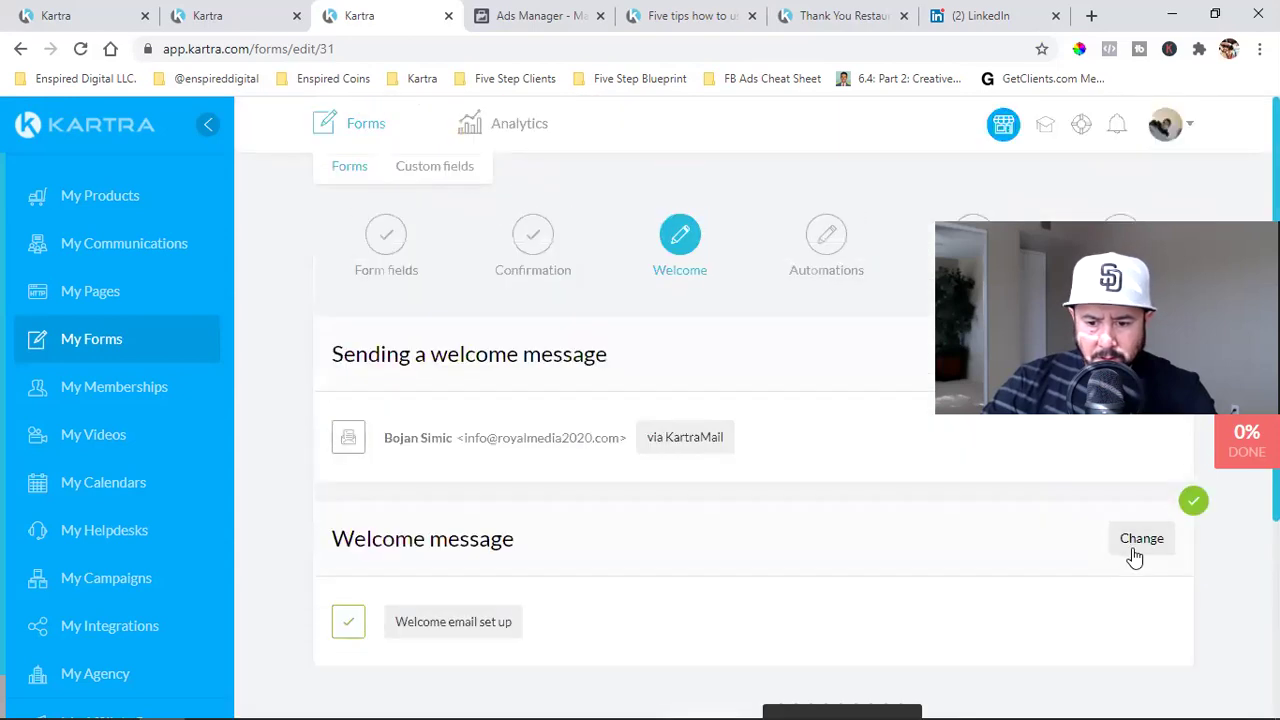
left_click(1135, 548)
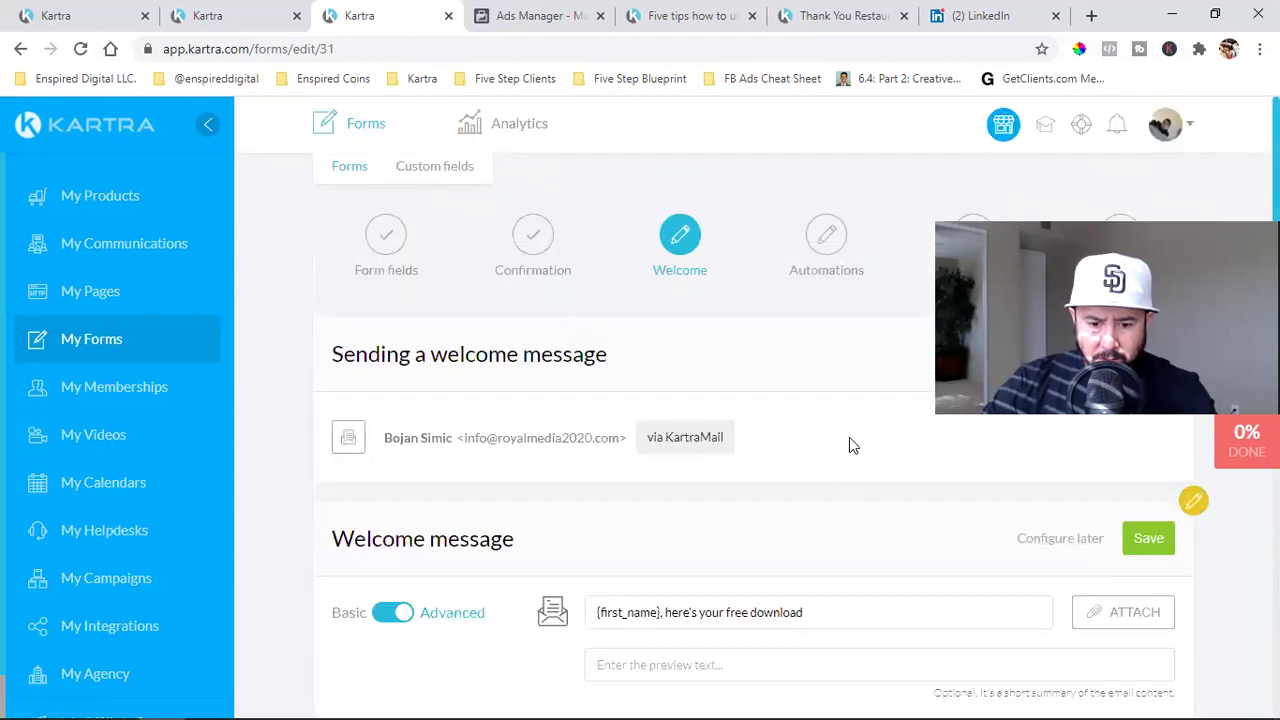
left_click(1148, 543)
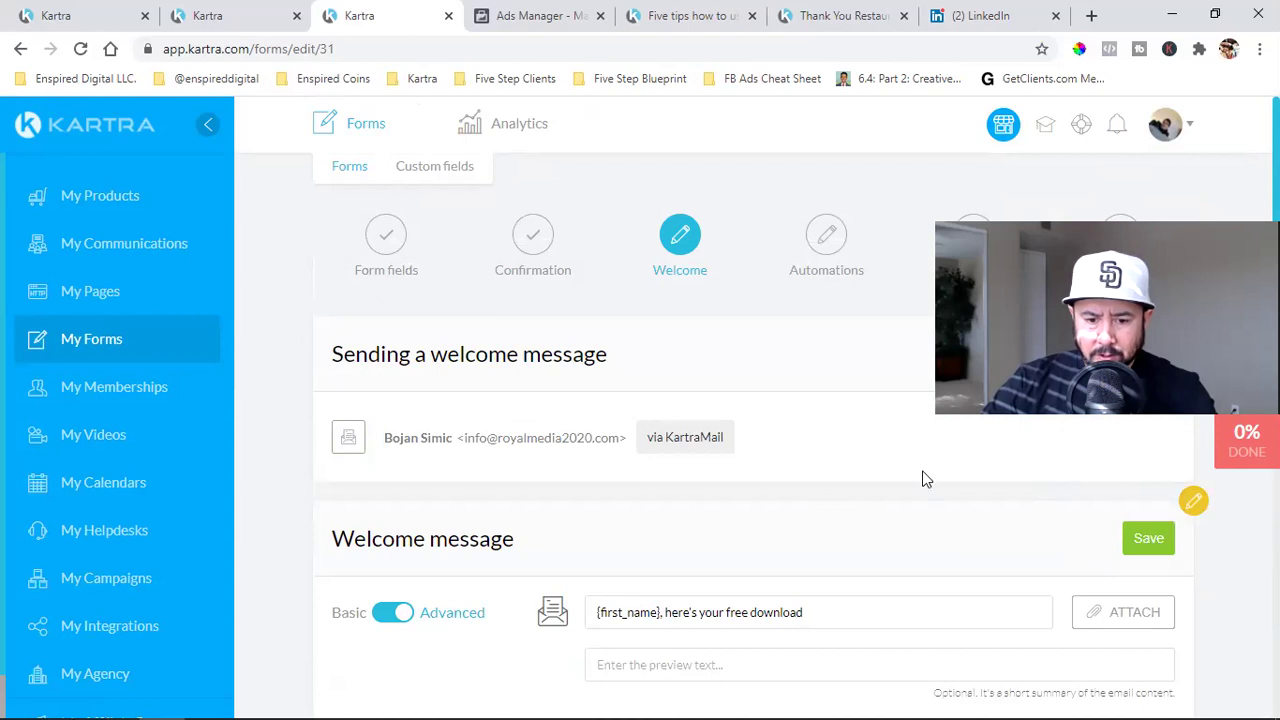
Save the Welcome, Automations and form design stages to finish the form setup
scroll(922, 461, "down", 3)
left_click(855, 450)
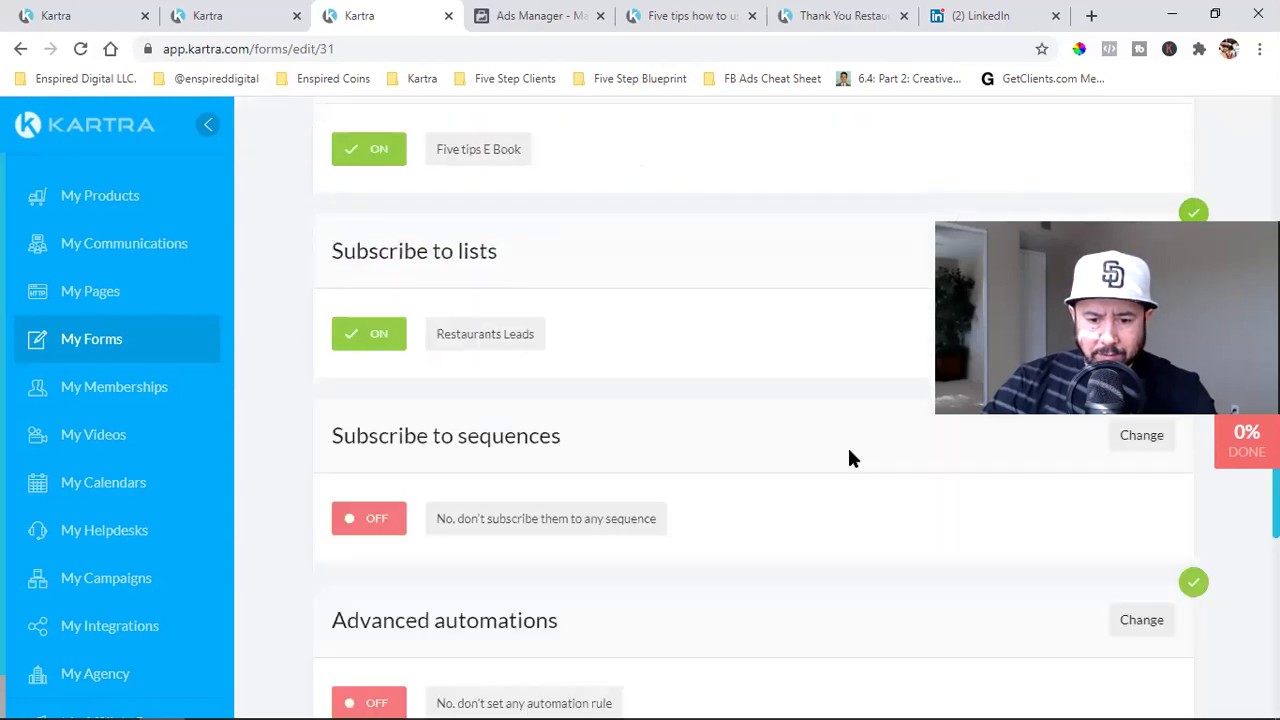
scroll(850, 455, "down", 3)
left_click(862, 448)
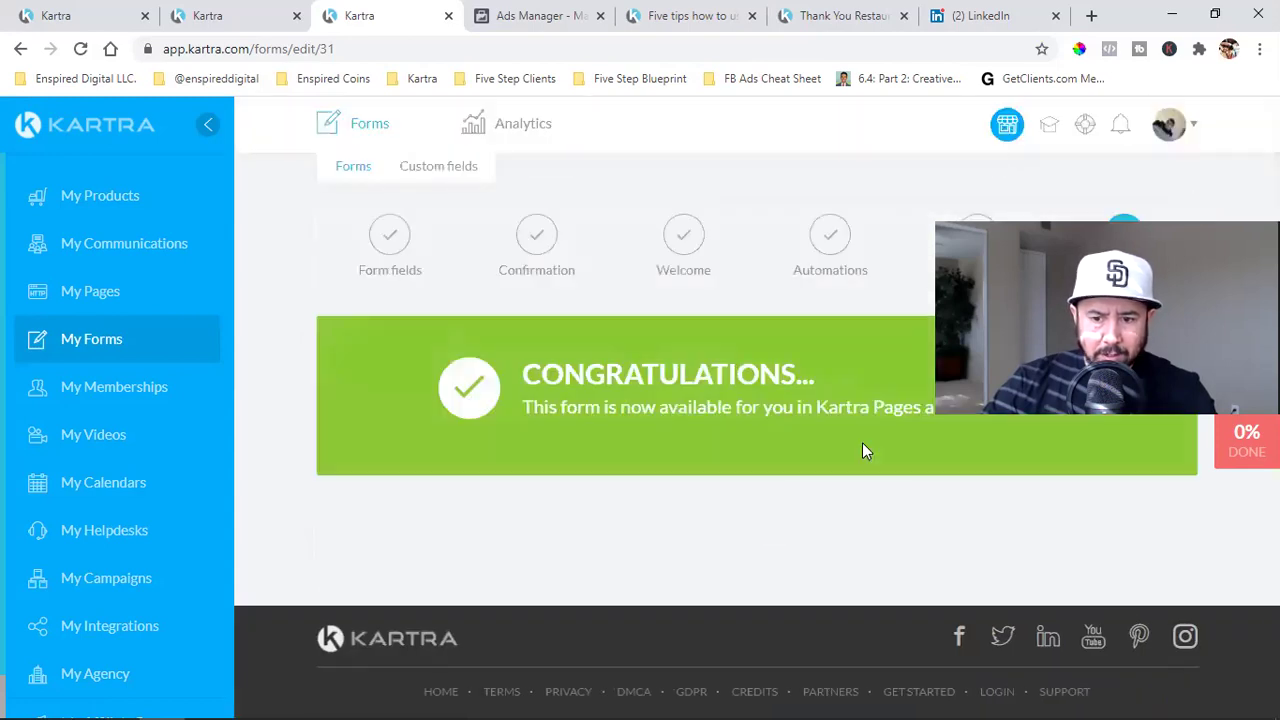
Go to the communication sequences and open the Restaurant Leads sequence for editing on its canvas
left_click(215, 15)
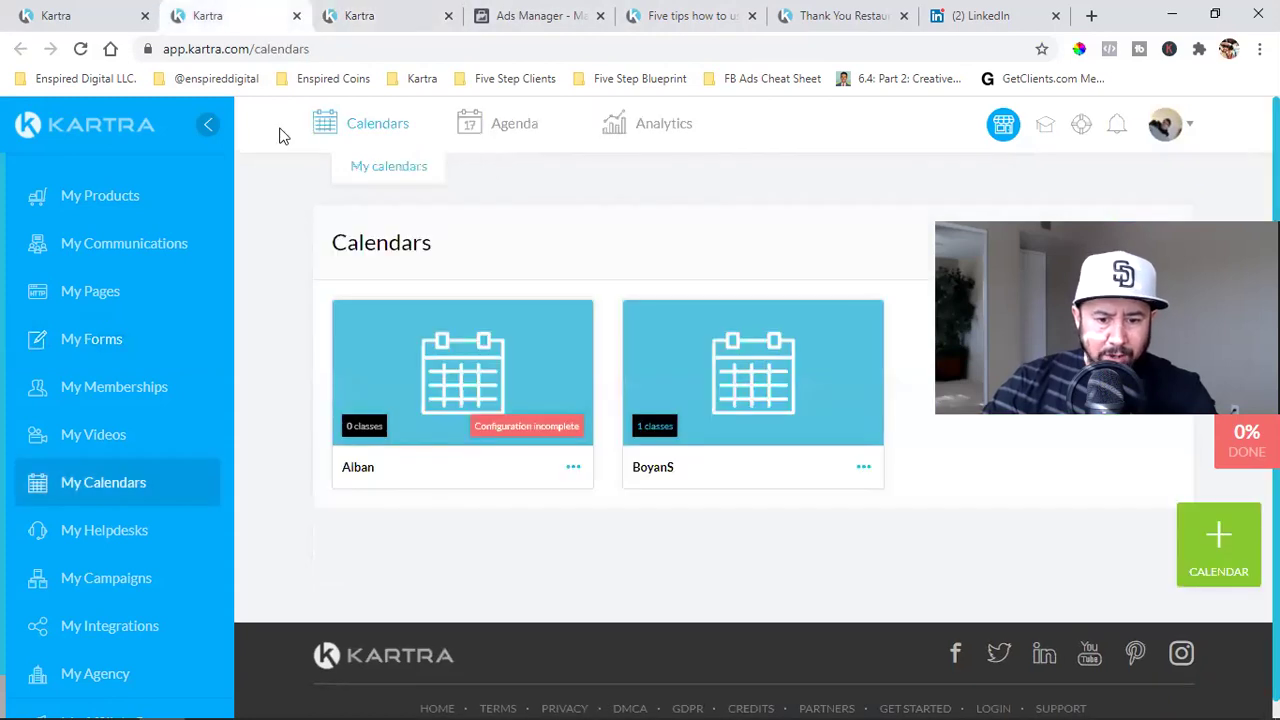
key("ctrl+Tab")
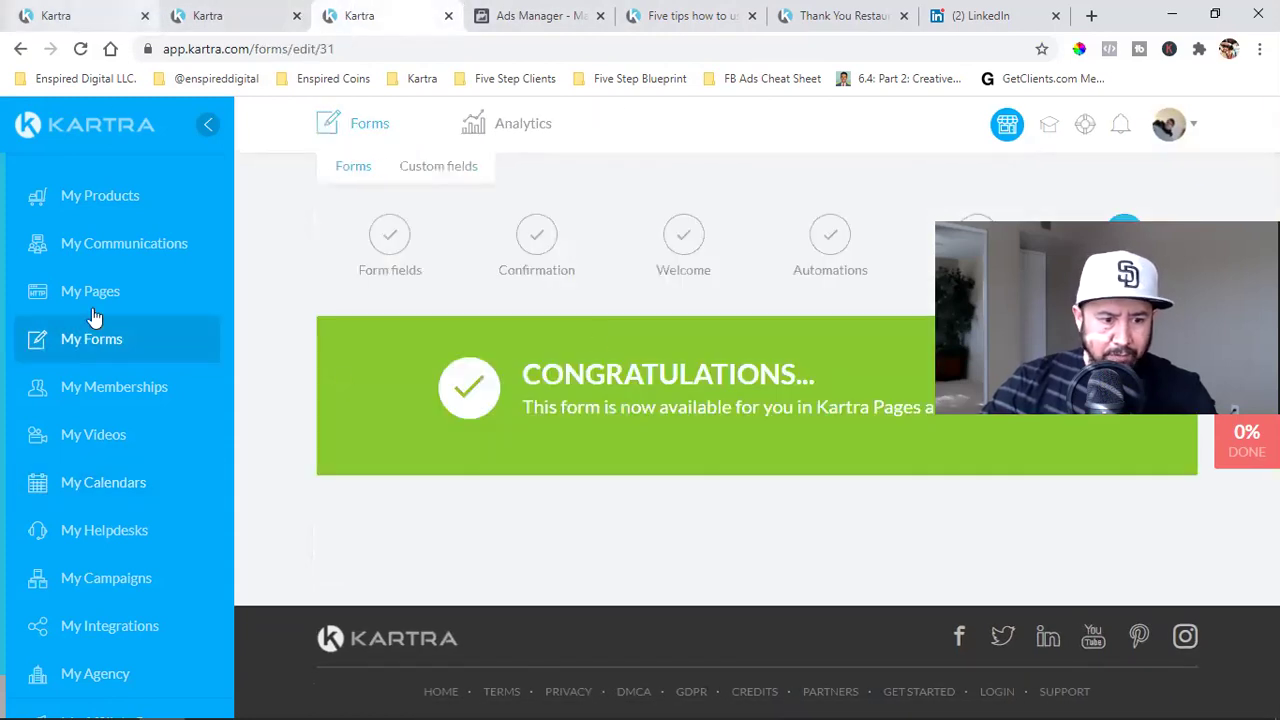
left_click(166, 293)
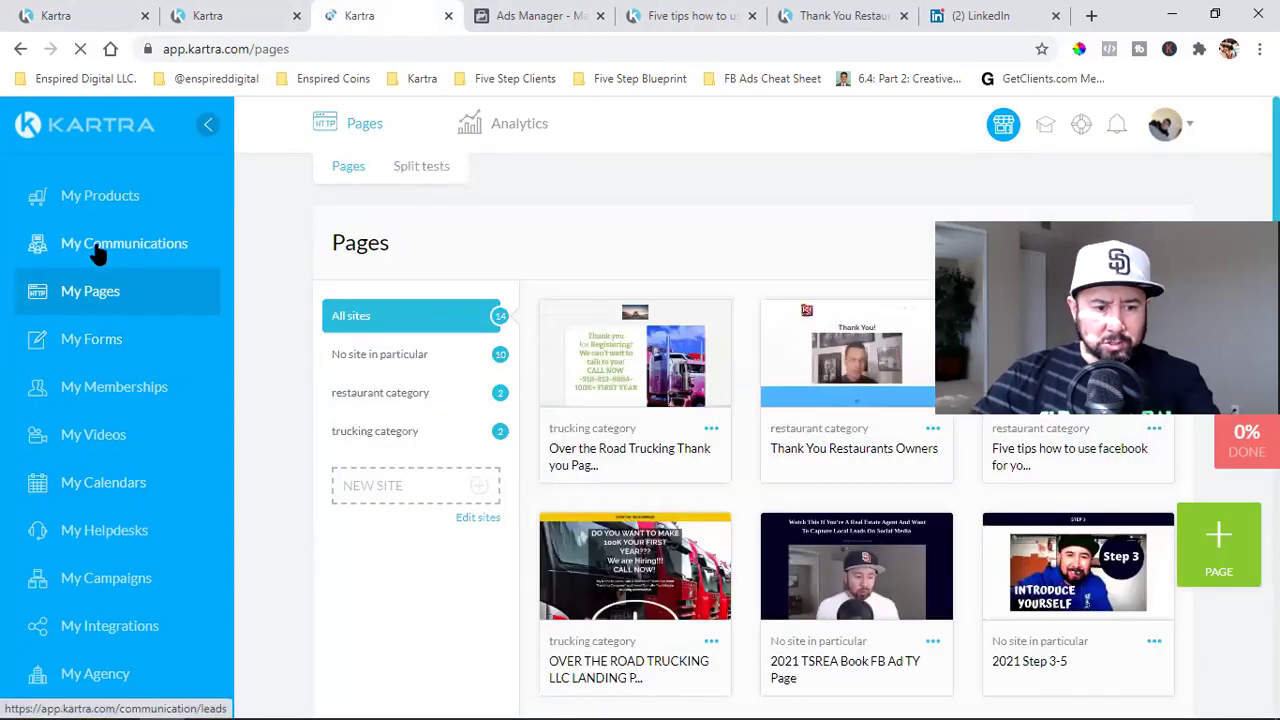
left_click(97, 254)
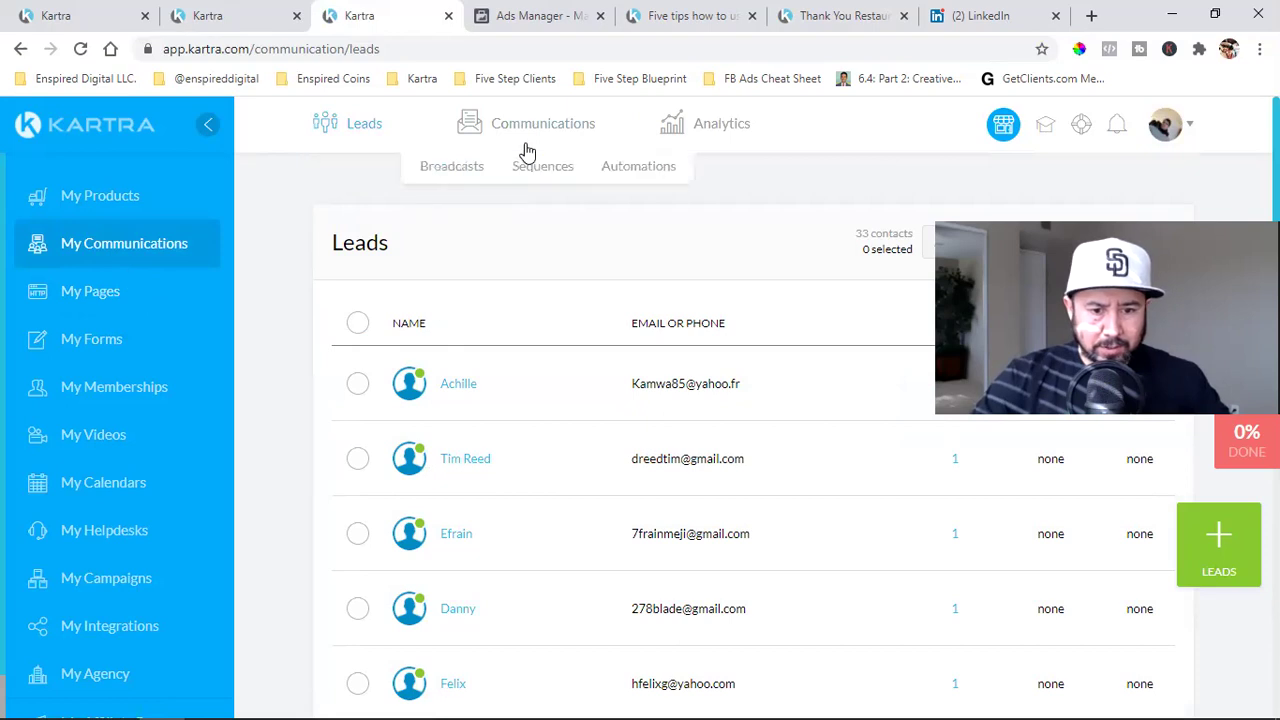
left_click(531, 168)
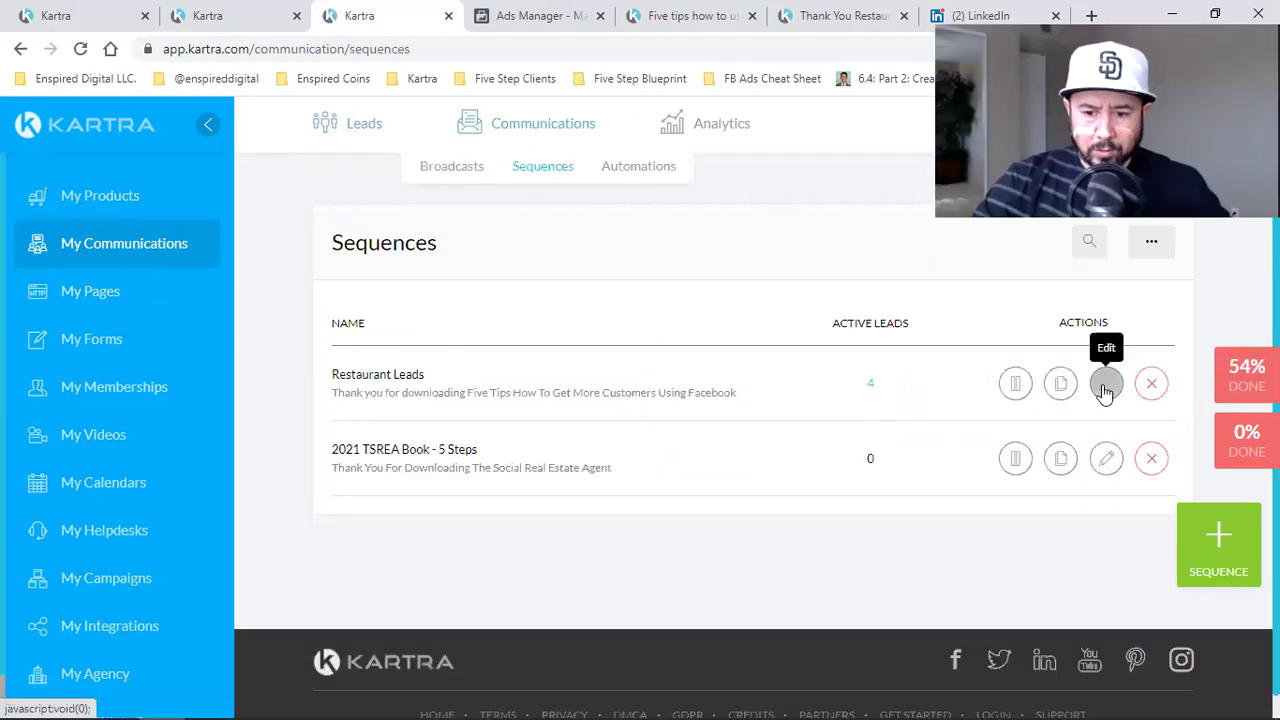
left_click(1105, 385)
left_click(921, 169)
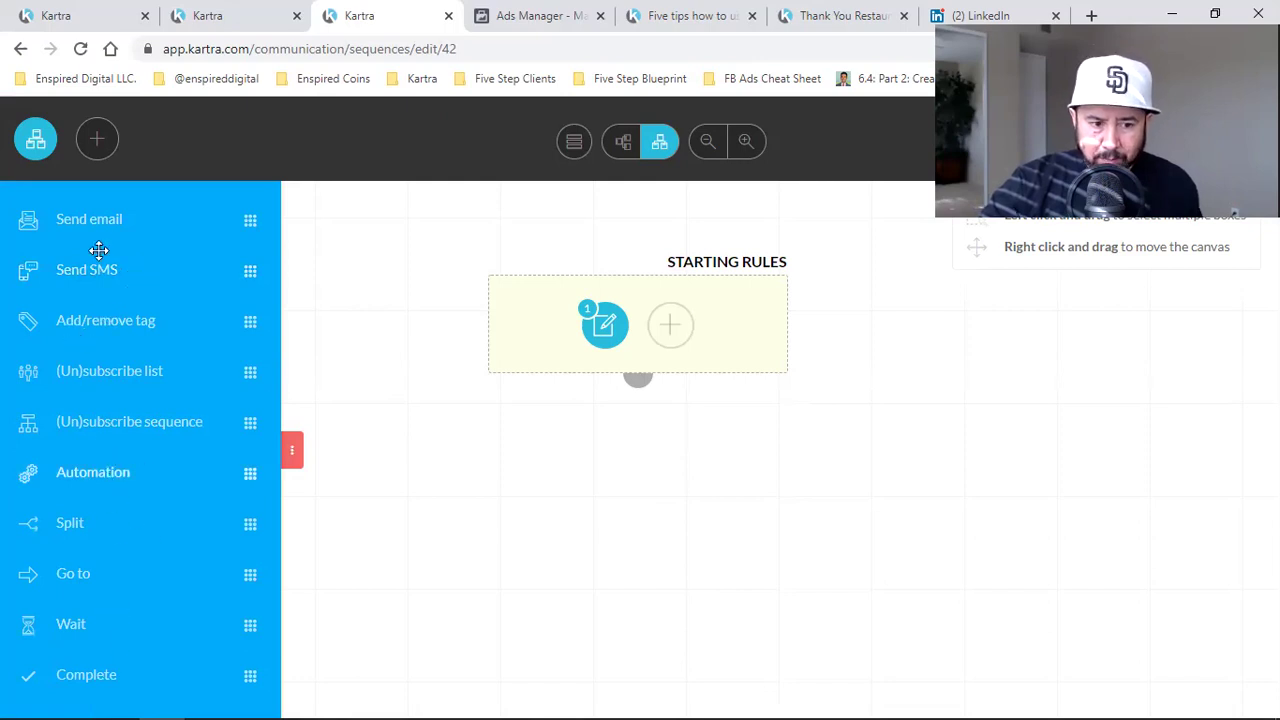
Add a Send email step below the starting rules with a 1-day delay, keeping all days and any time allowed
left_click_drag(86, 222, 607, 482)
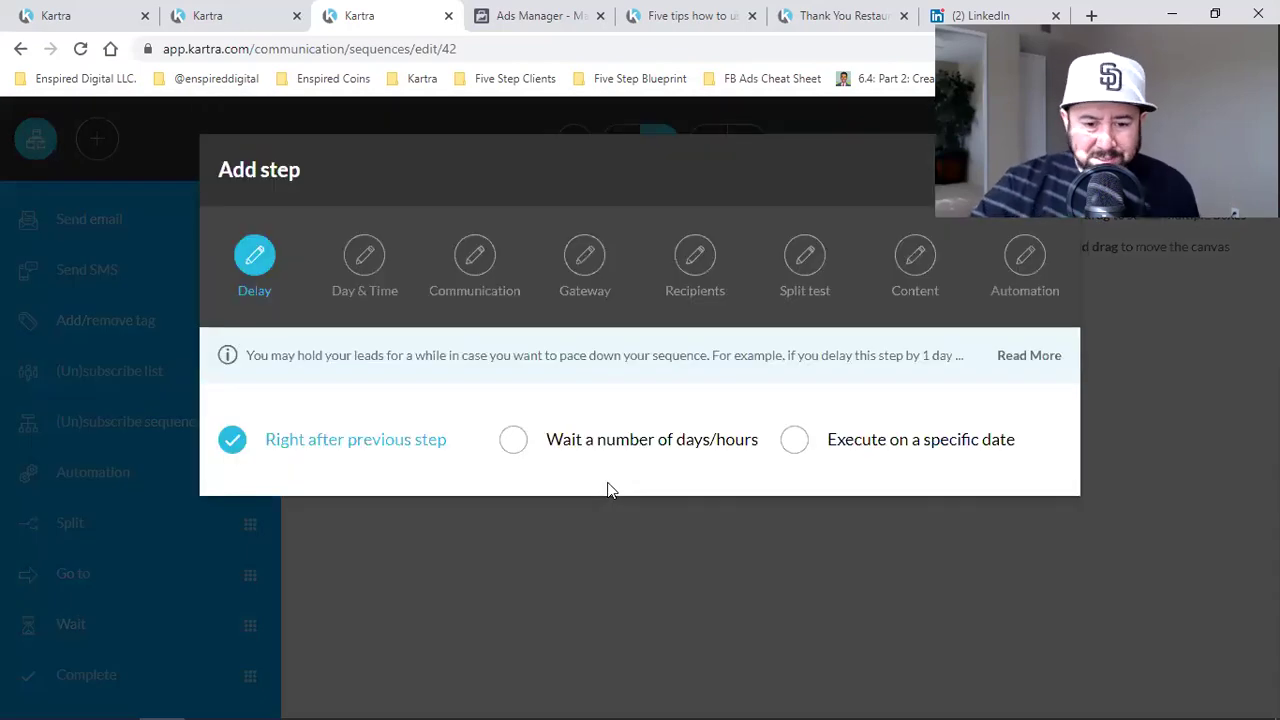
left_click(513, 440)
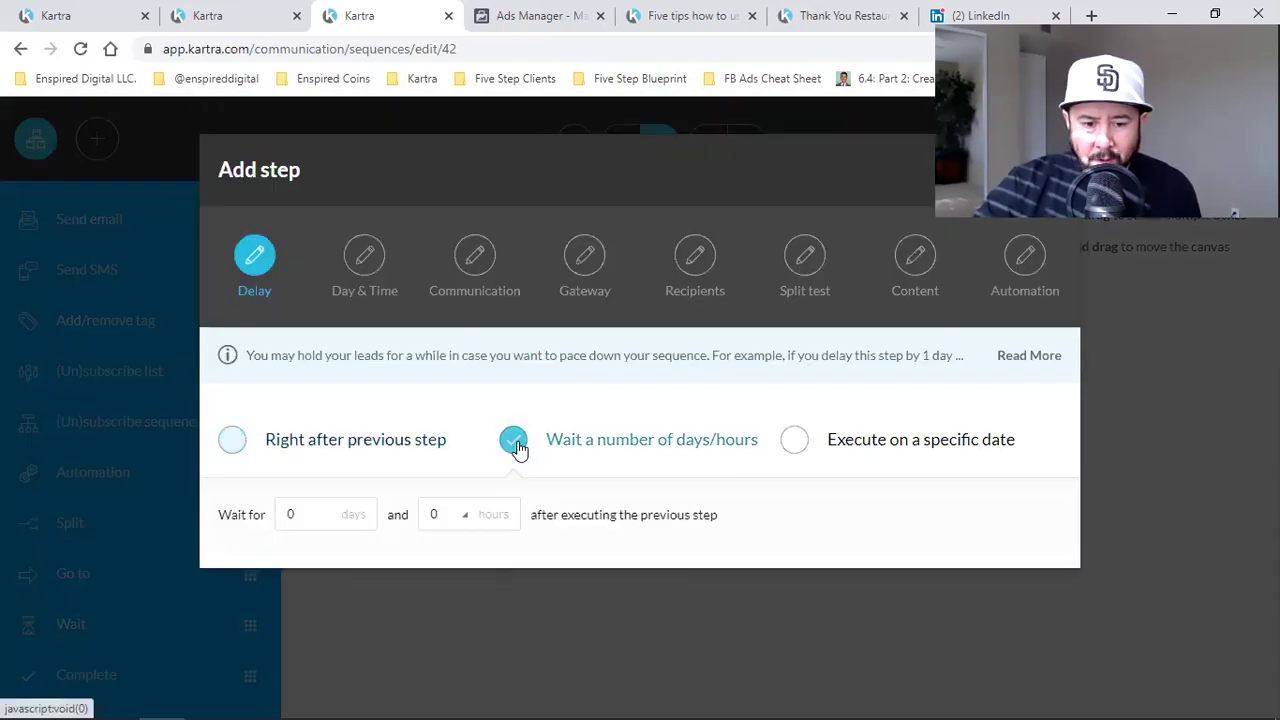
left_click(333, 515)
type("1")
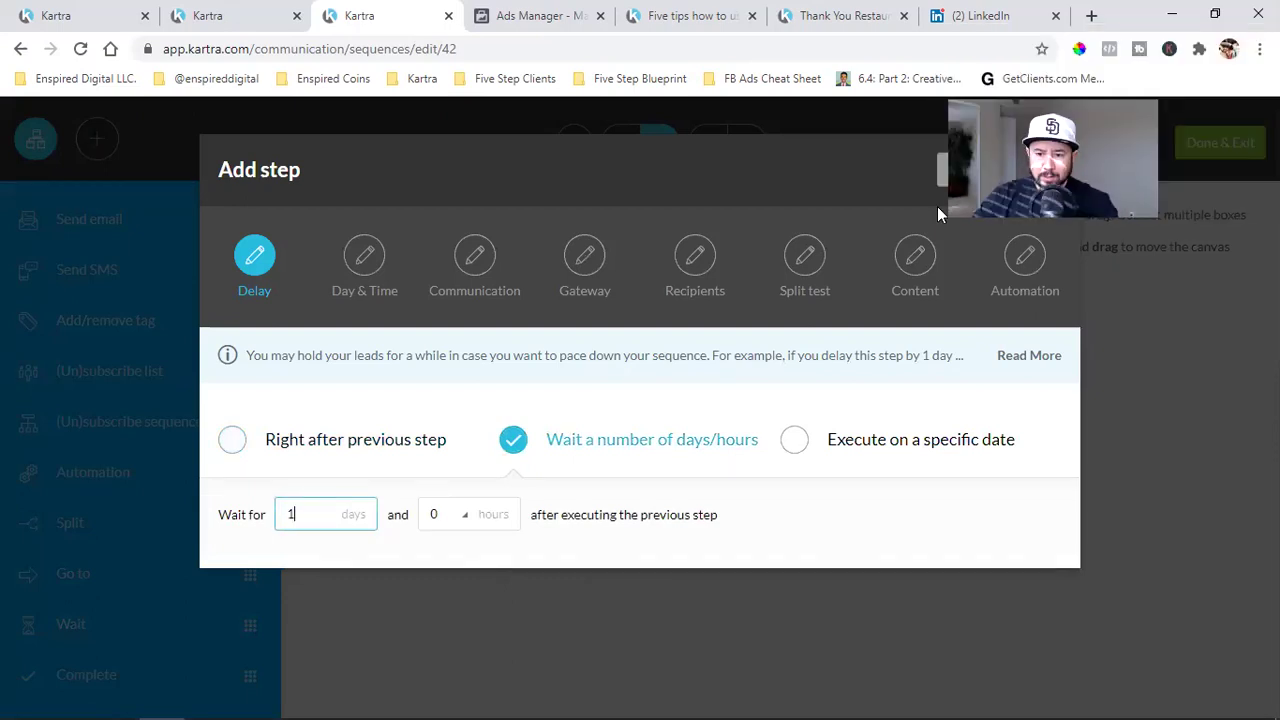
left_click(1036, 169)
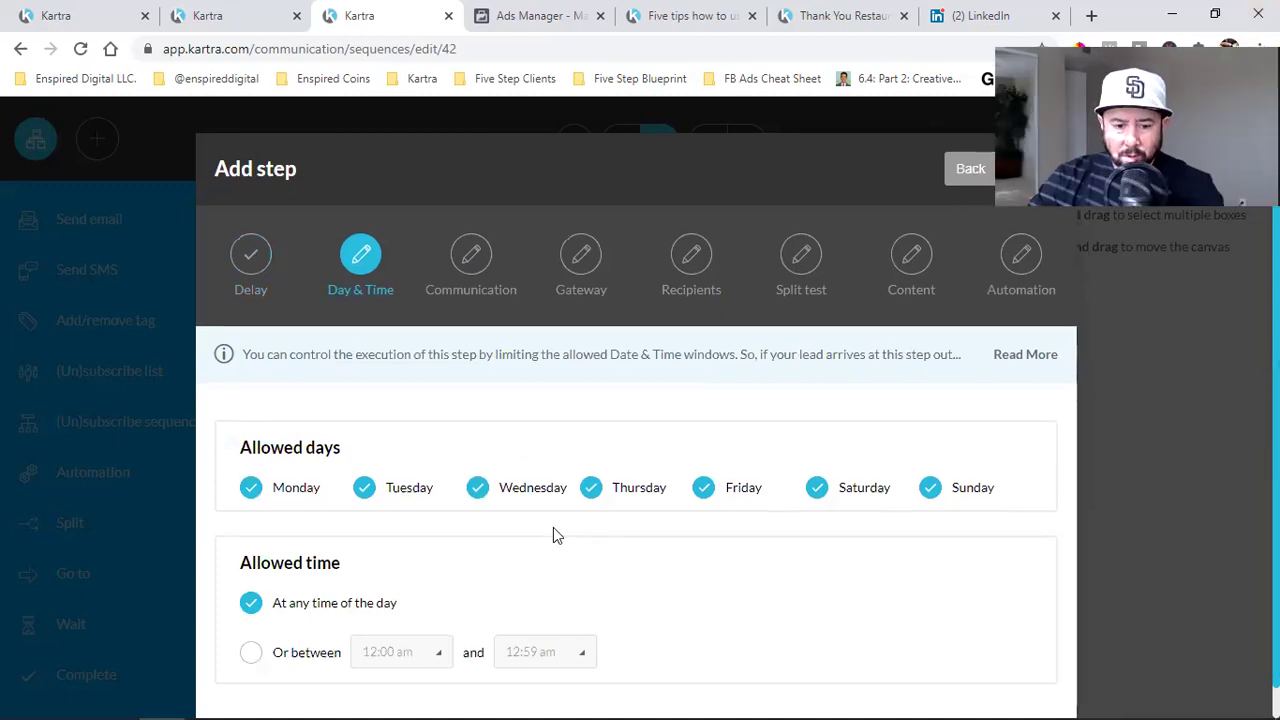
scroll(553, 527, "down", 1)
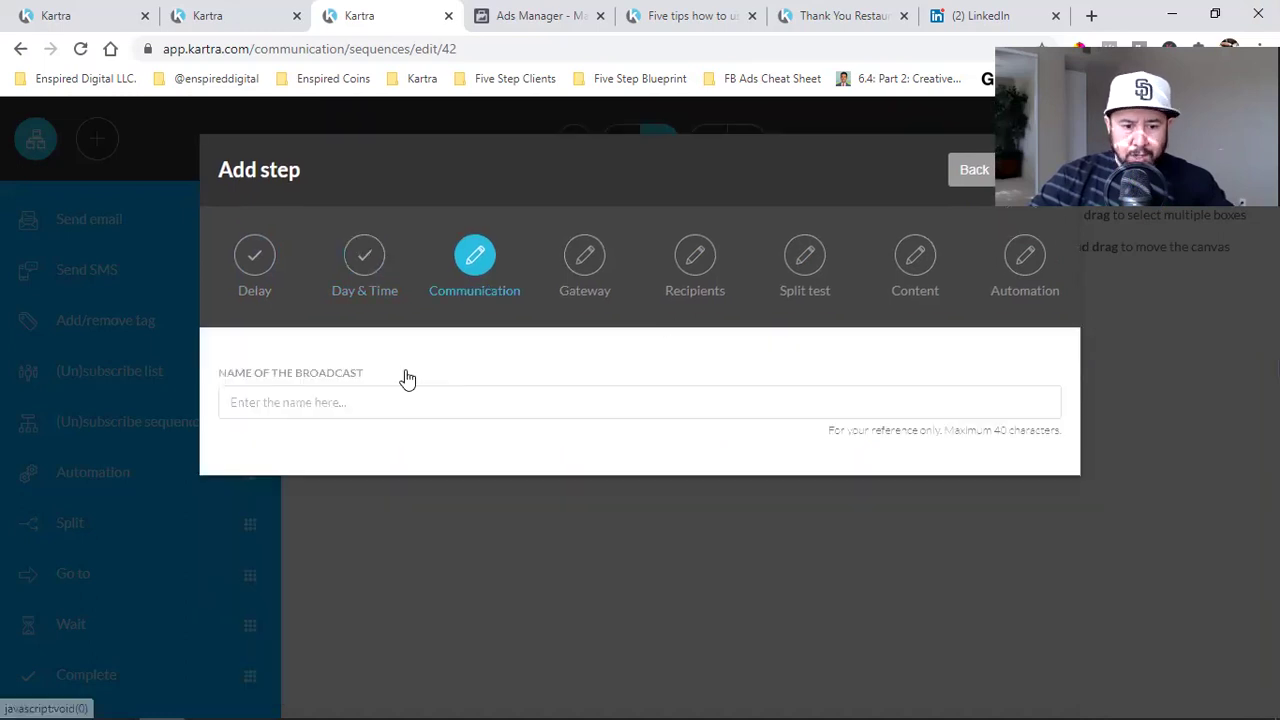
Name the email step's broadcast Congratulations and continue to the gateway settings
left_click(353, 400)
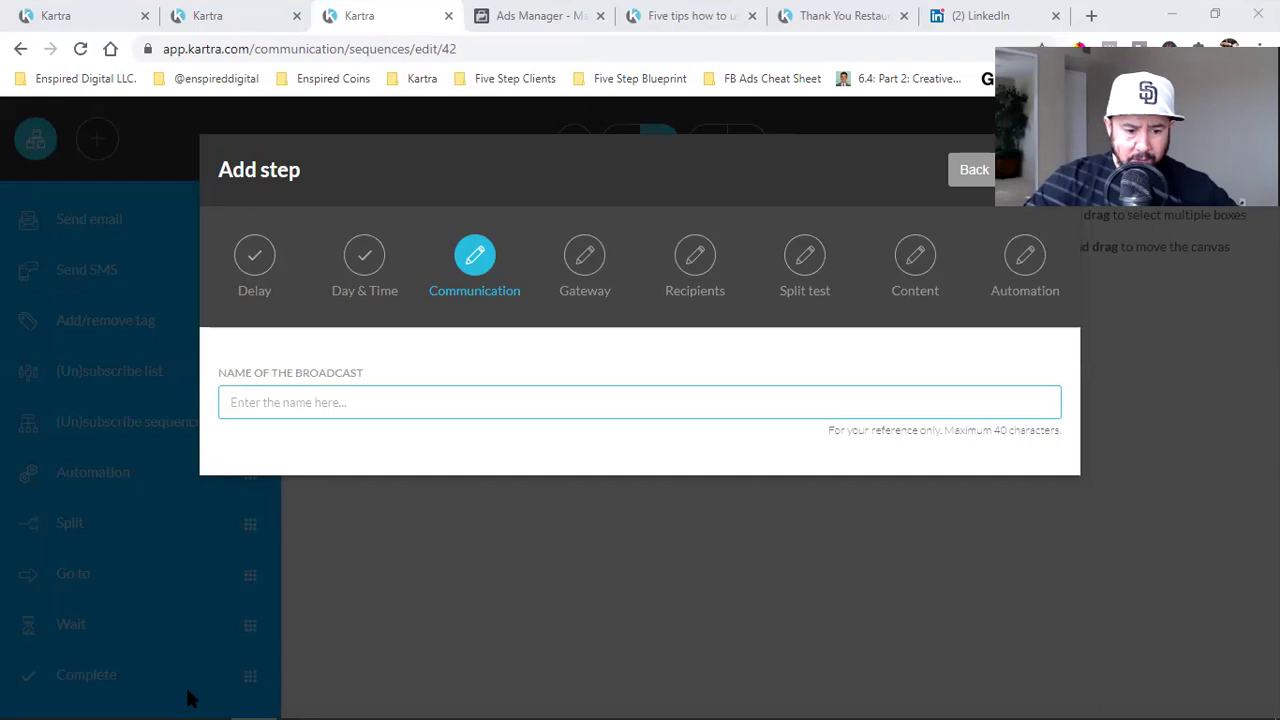
type("Congrat")
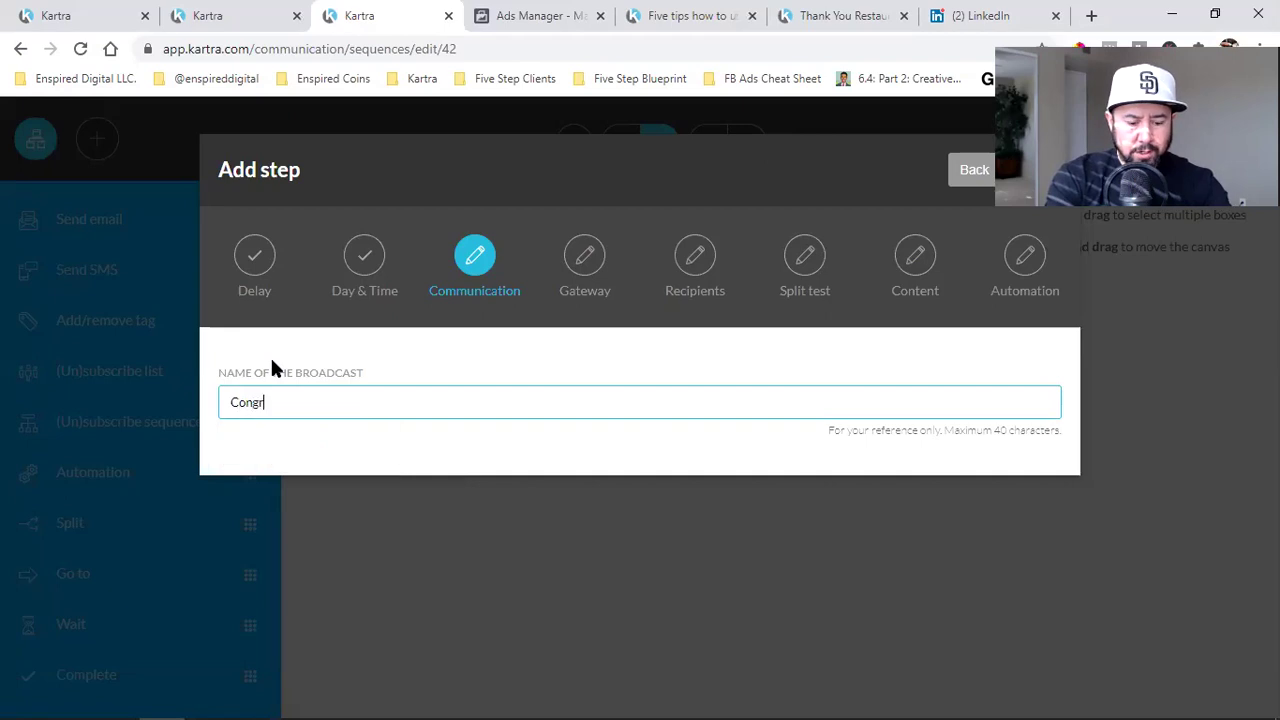
type("ulations")
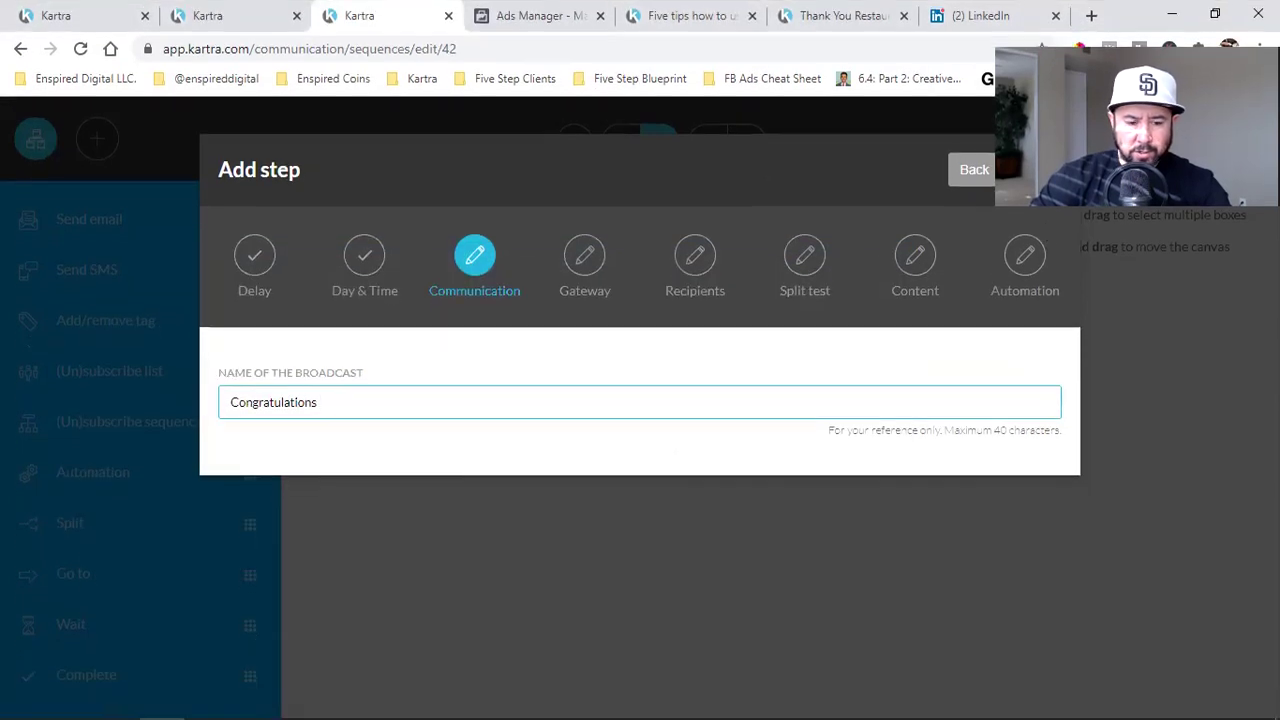
key("Return")
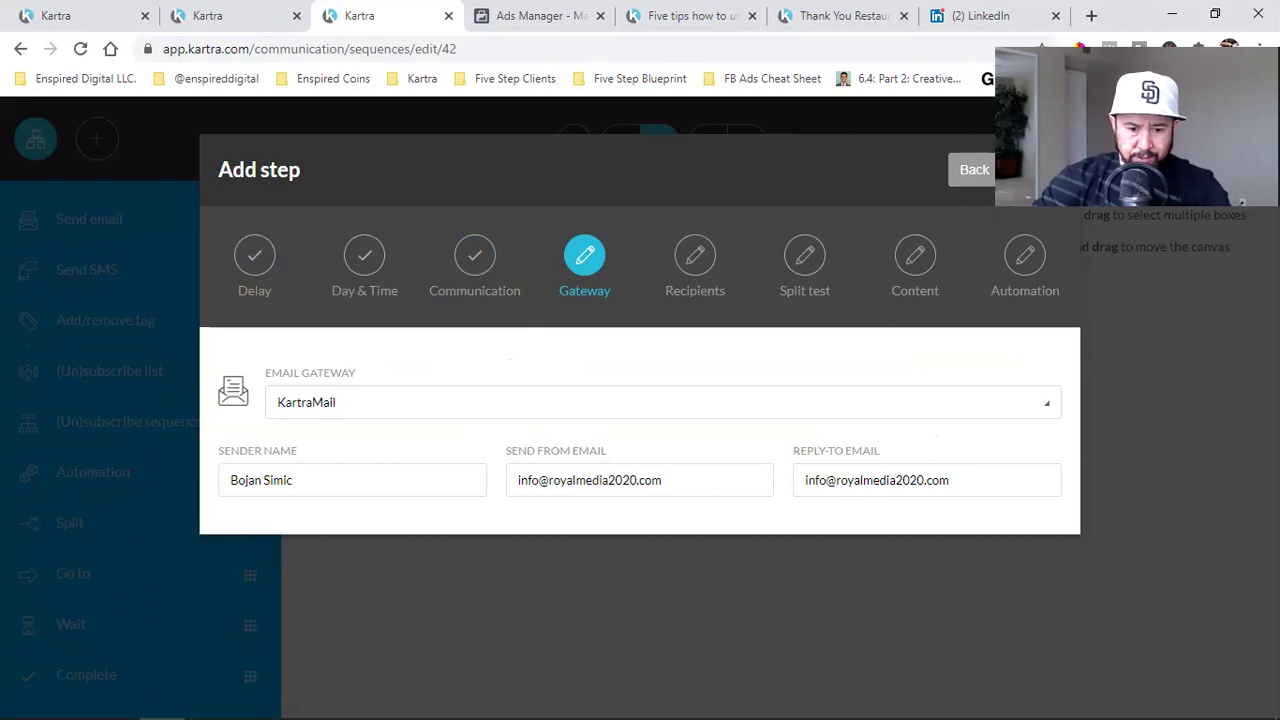
Accept the KartraMail gateway settings and open the first Send If condition for the email's recipients
key("Return")
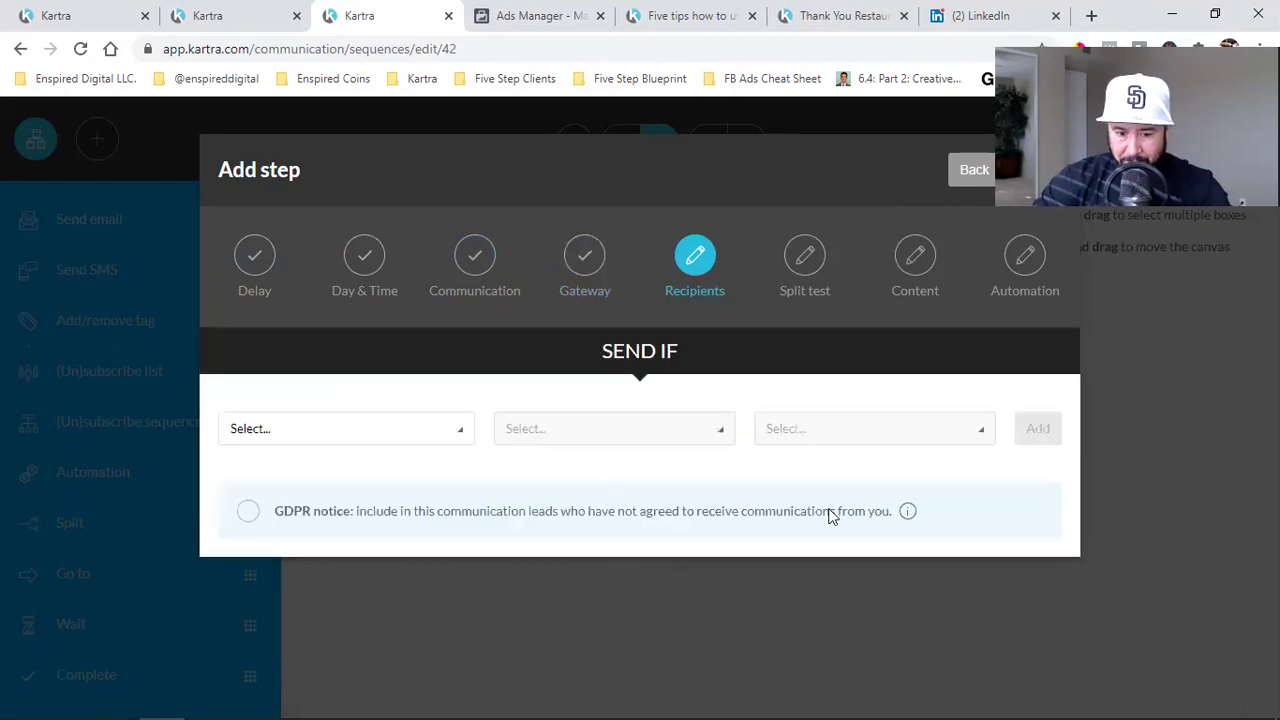
left_click(337, 442)
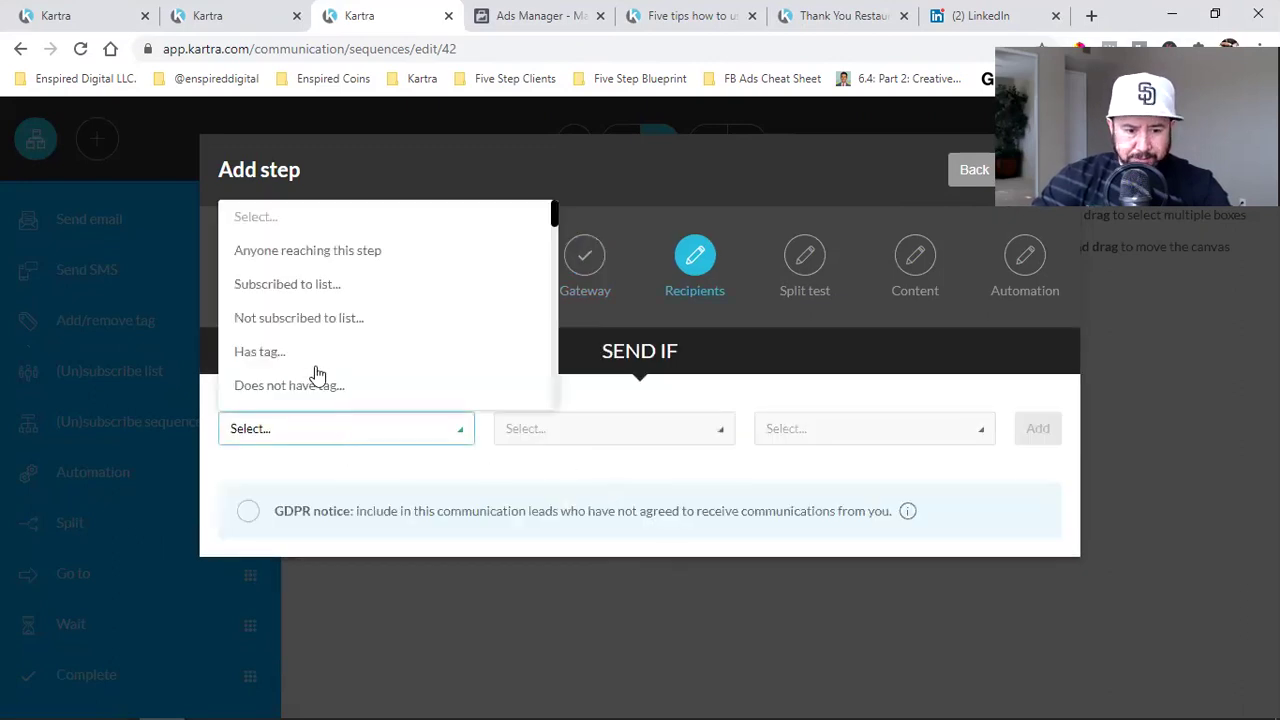
Set the recipients to anyone reaching this step and choose a single email instead of a split test
left_click(322, 262)
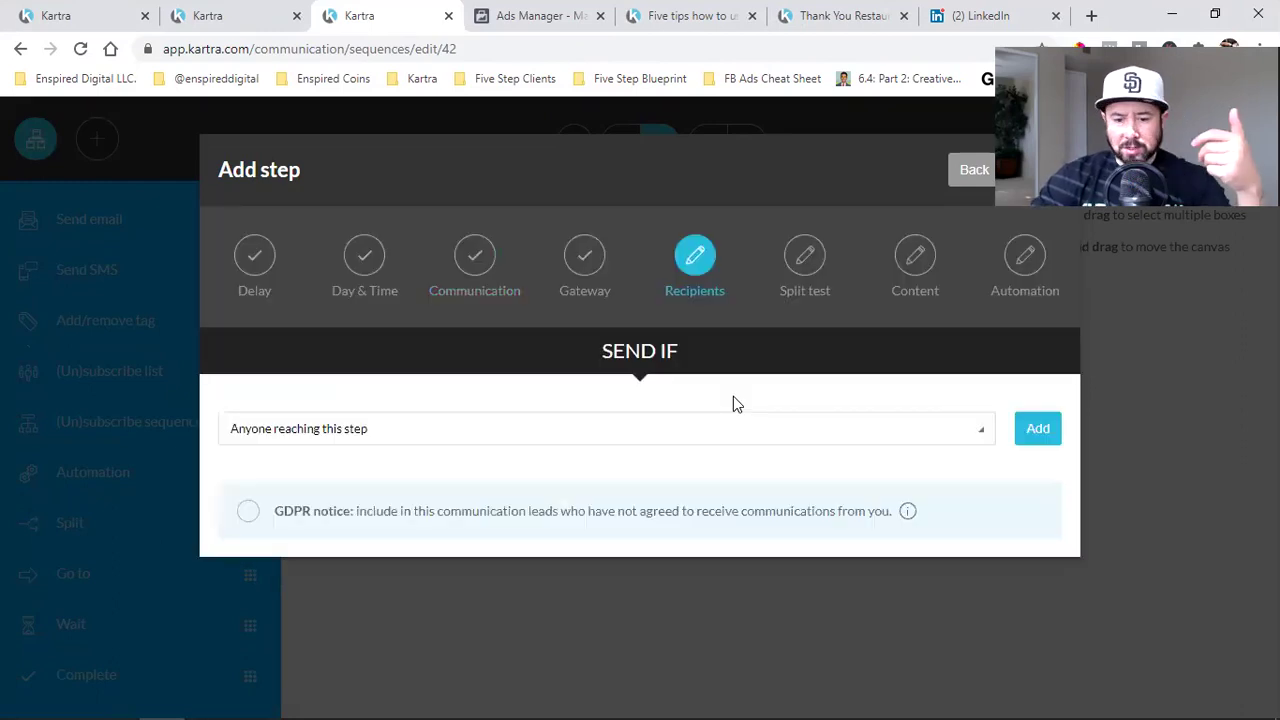
left_click(1046, 429)
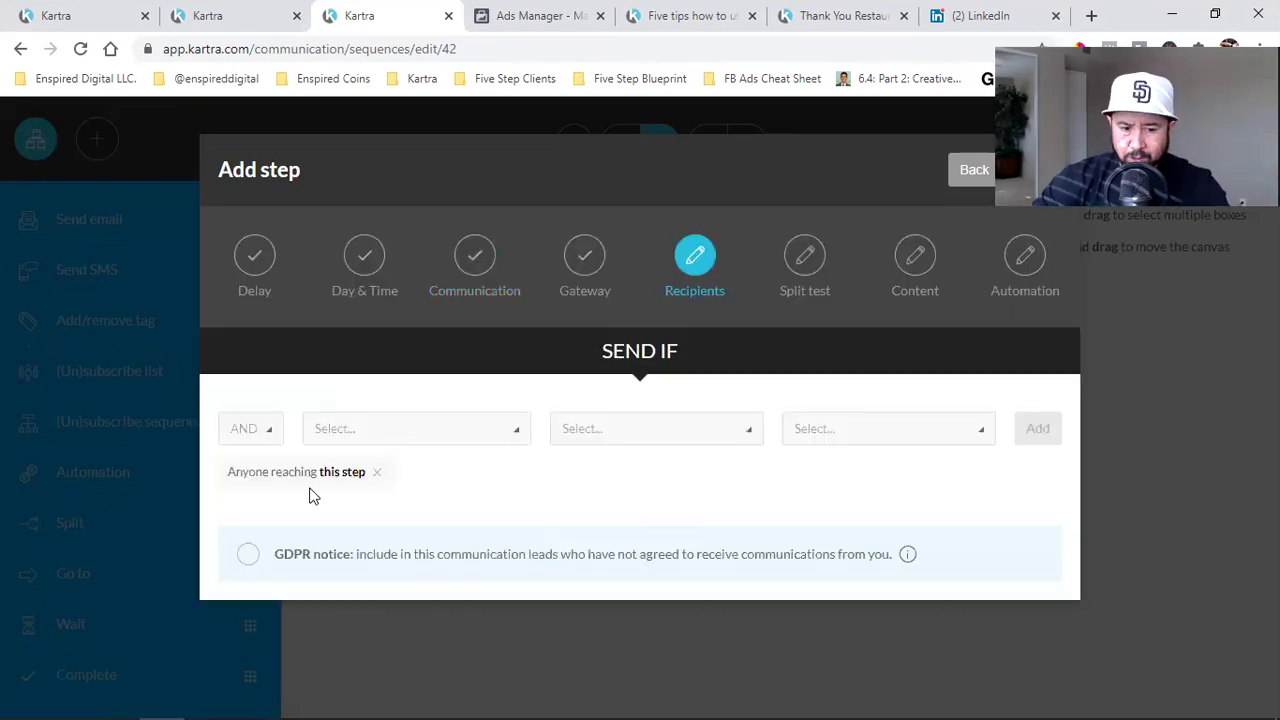
left_click(1035, 170)
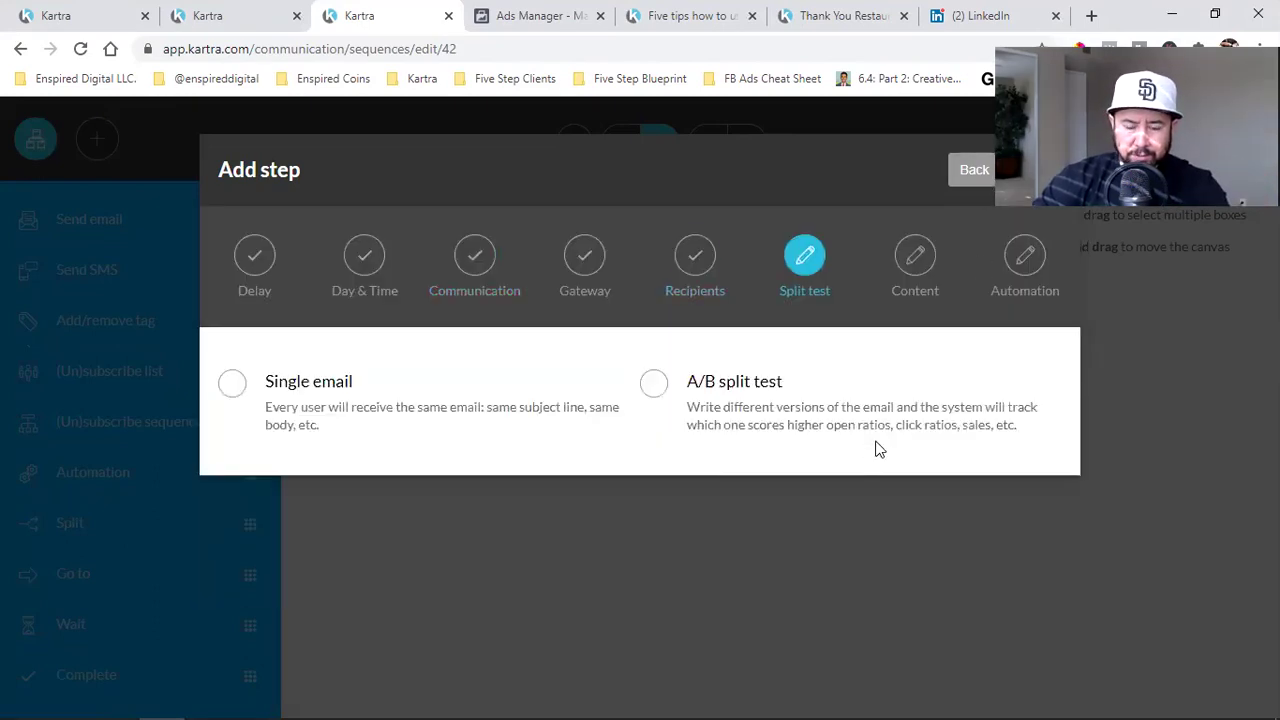
left_click(300, 382)
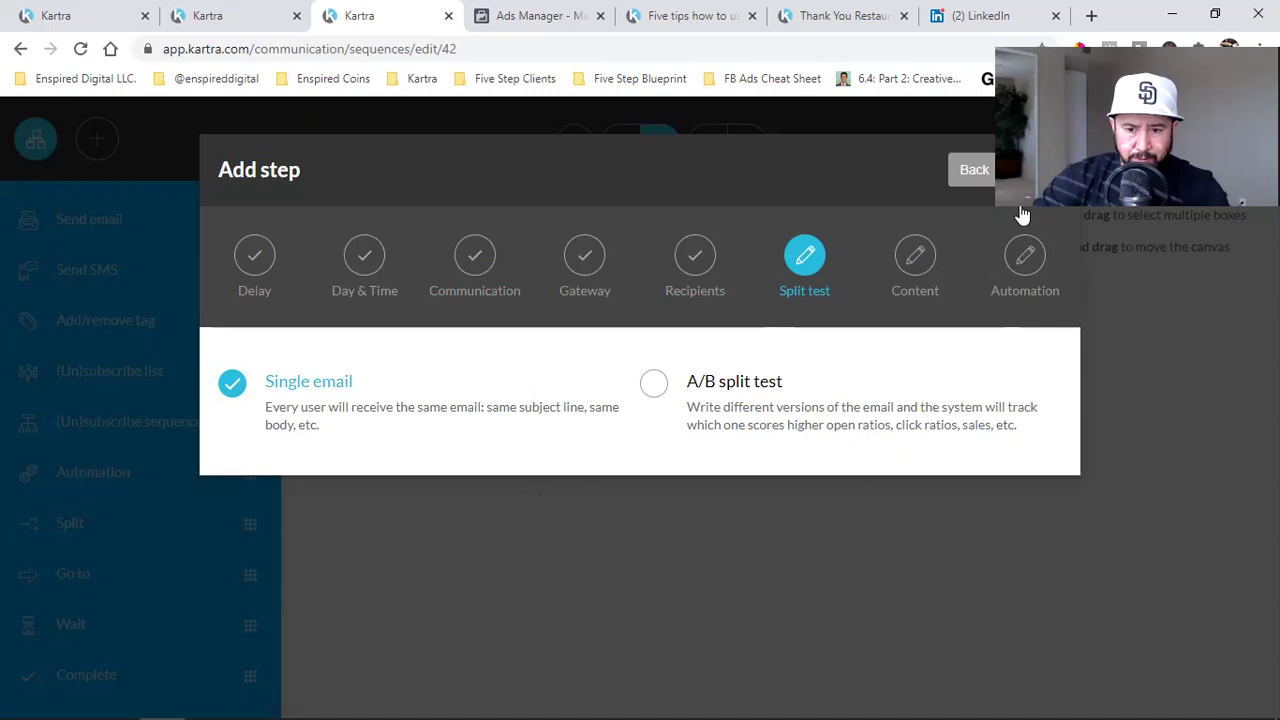
left_click(1030, 172)
Switch the content editor to Advanced and place the saved e-book email from My templates on the canvas
left_click(280, 388)
left_click(300, 566)
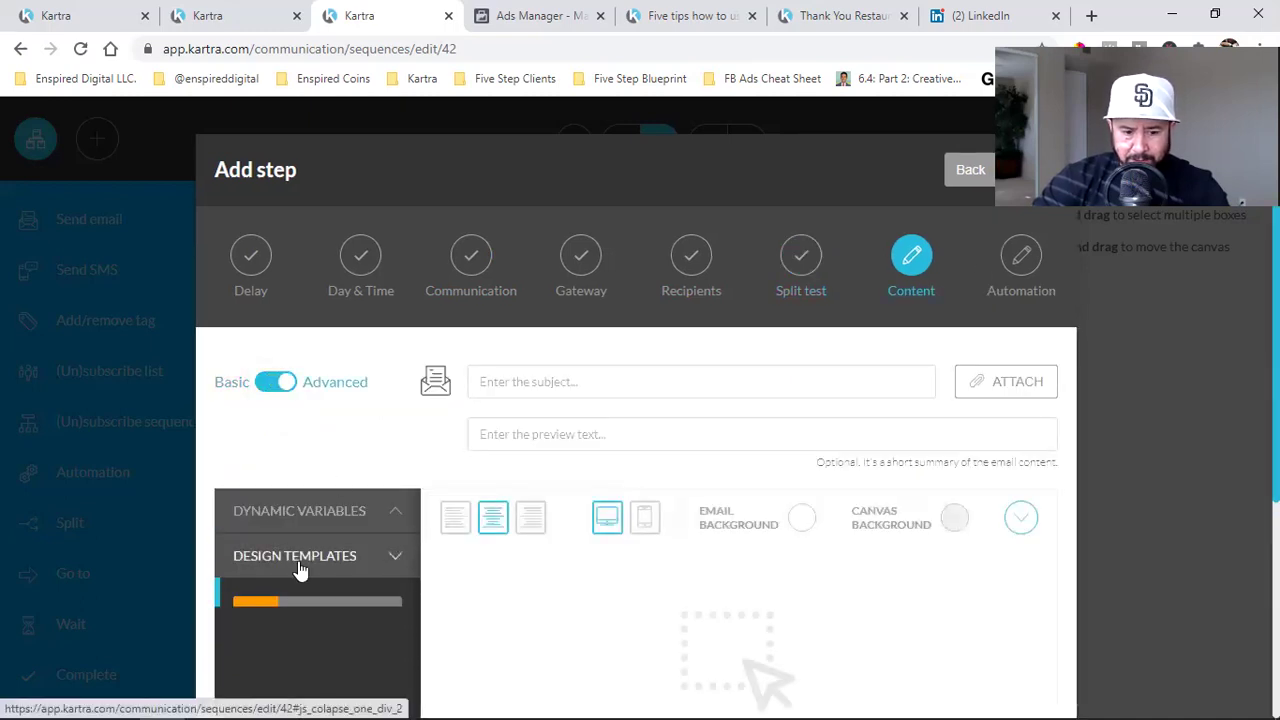
scroll(300, 569, "down", 2)
left_click(340, 501)
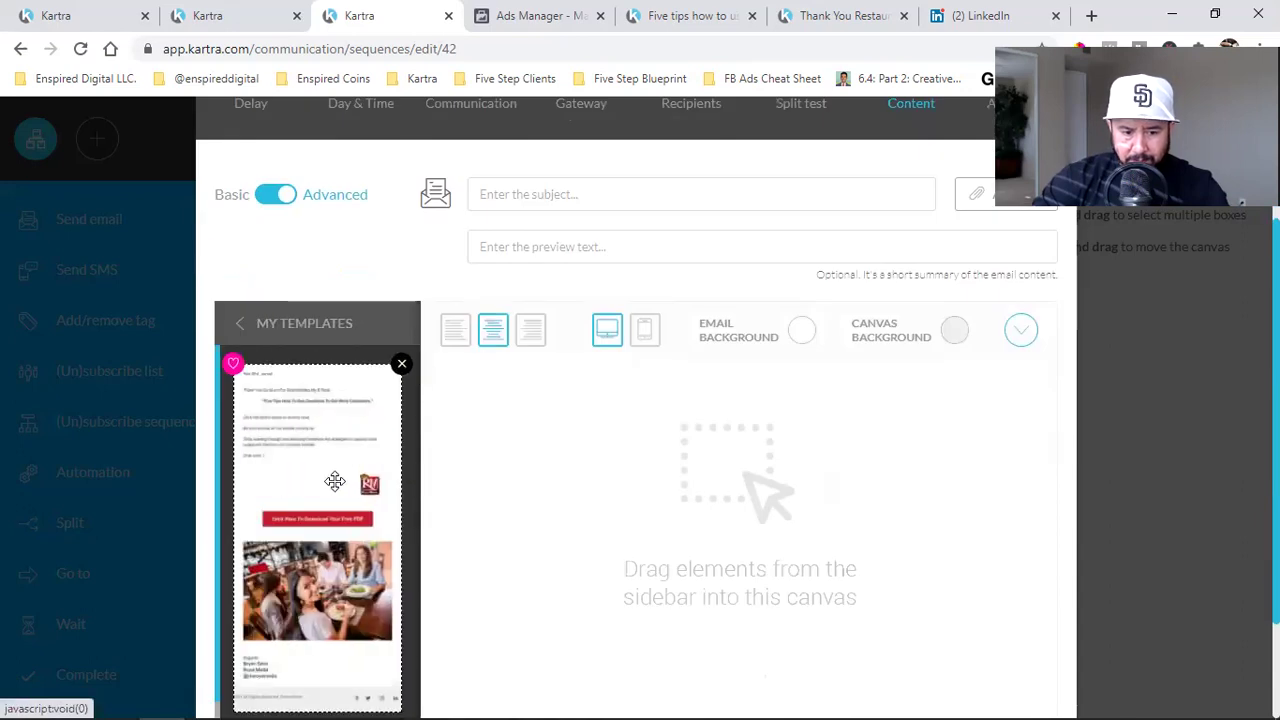
left_click_drag(286, 471, 728, 394)
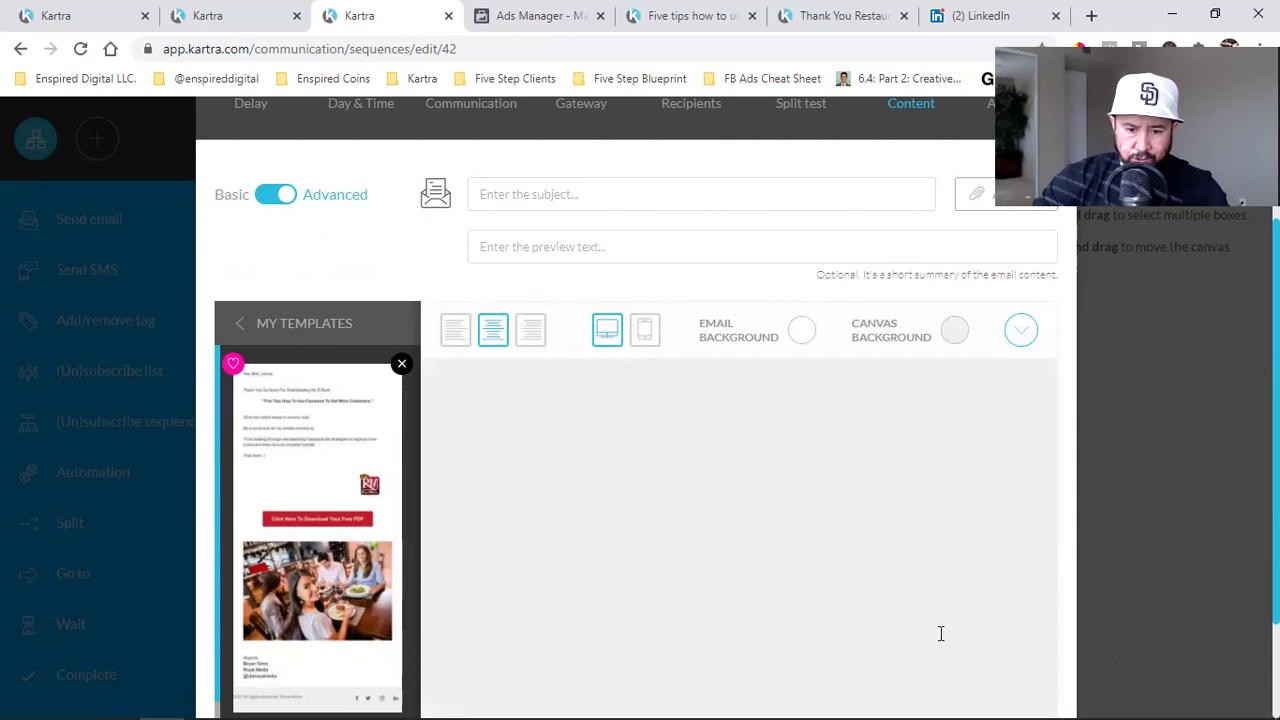
scroll(846, 500, "down", 4)
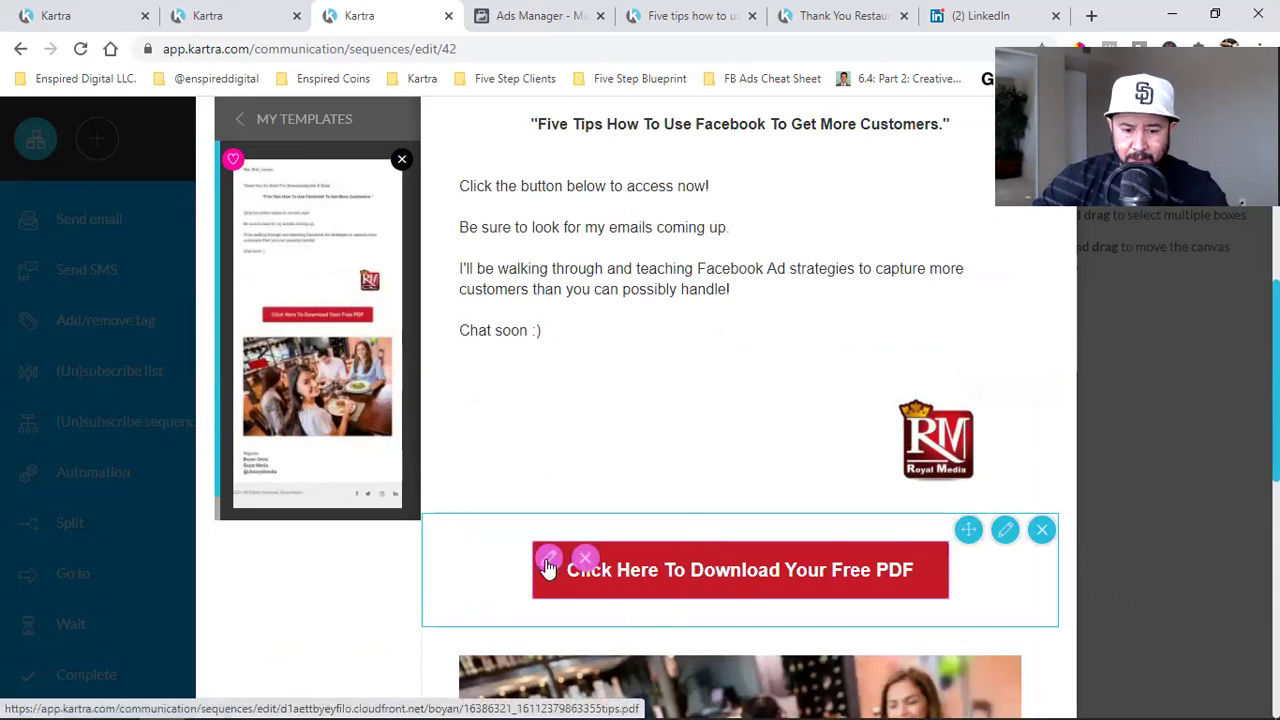
Copy the Kartra hosted page link of the calendar that has 1 class
left_click(247, 9)
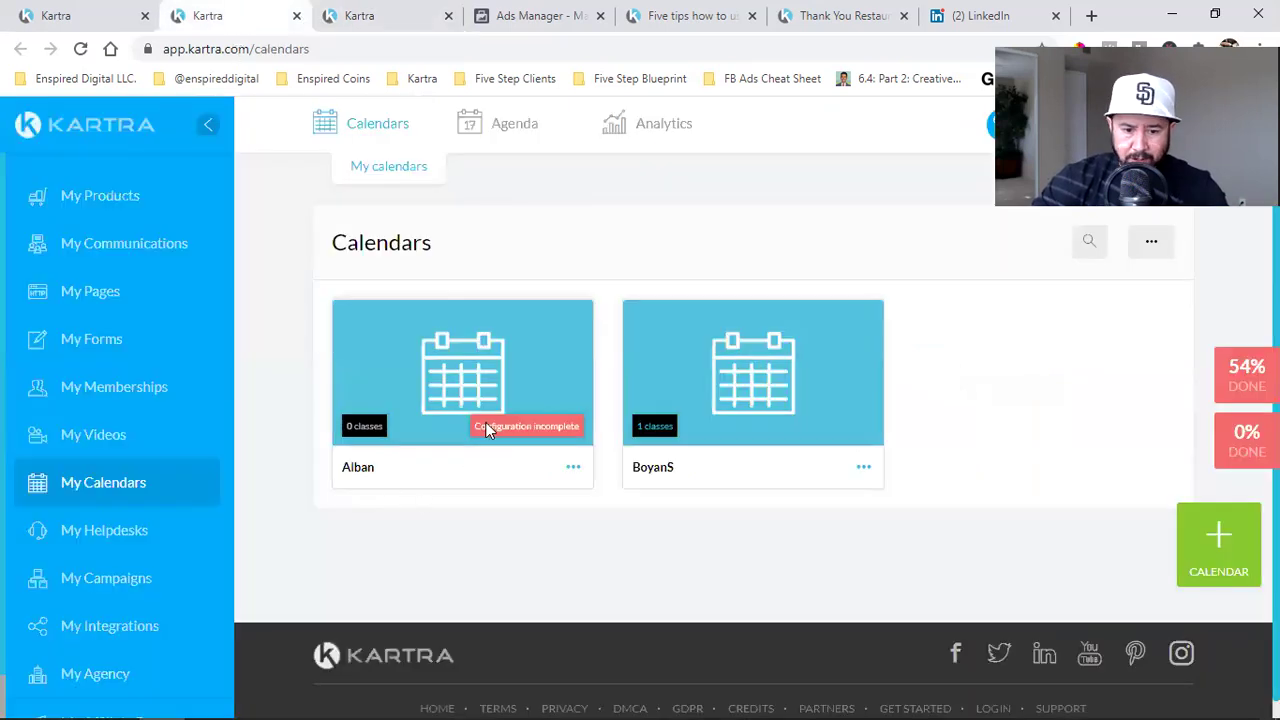
left_click(875, 481)
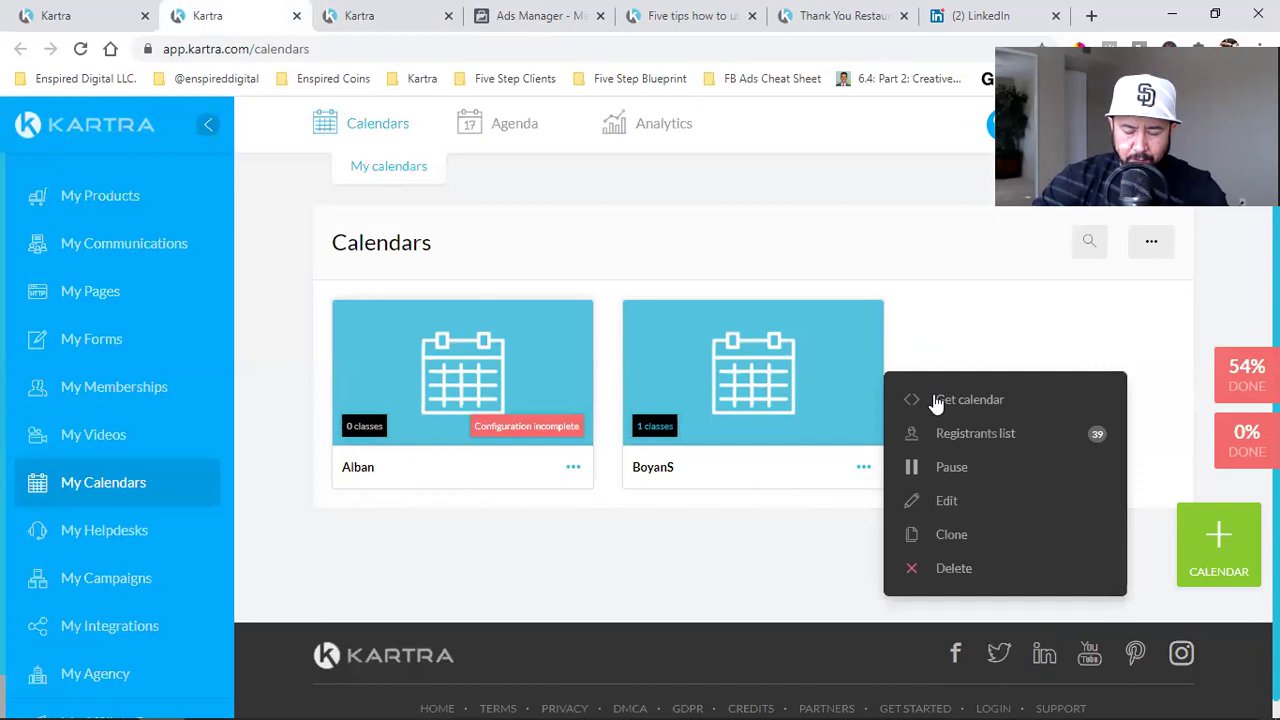
left_click(998, 399)
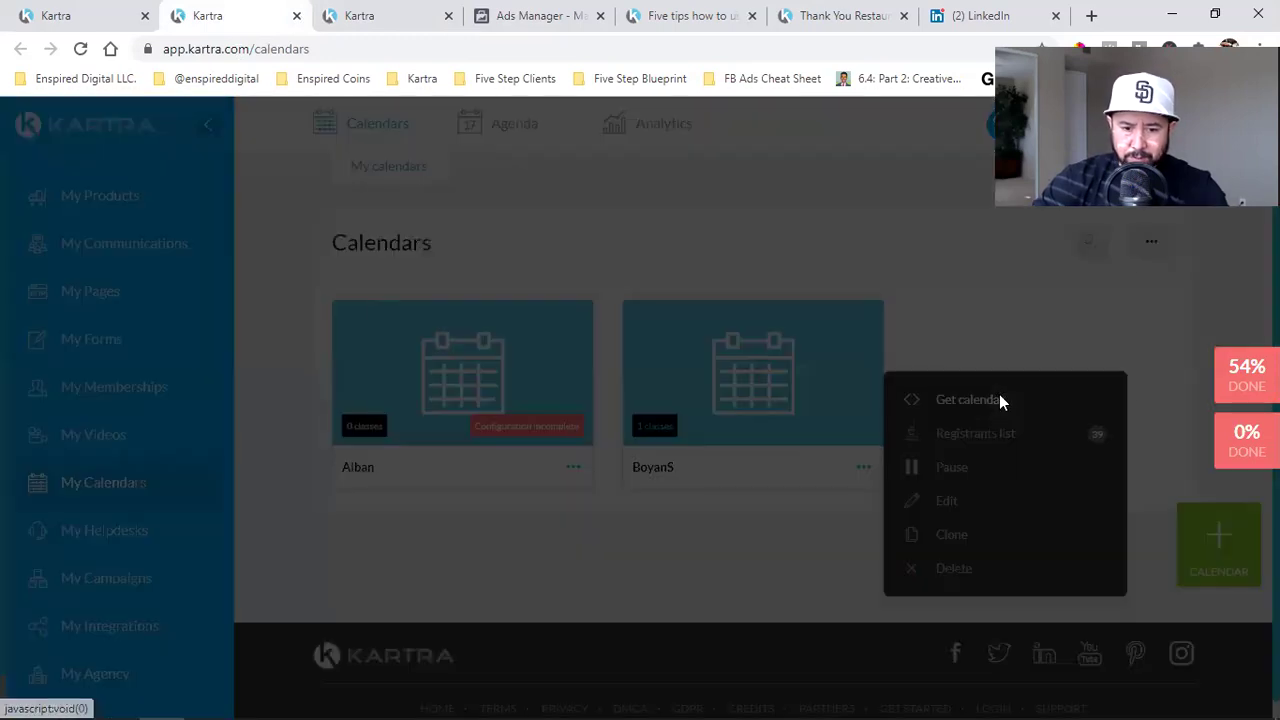
left_click(590, 385)
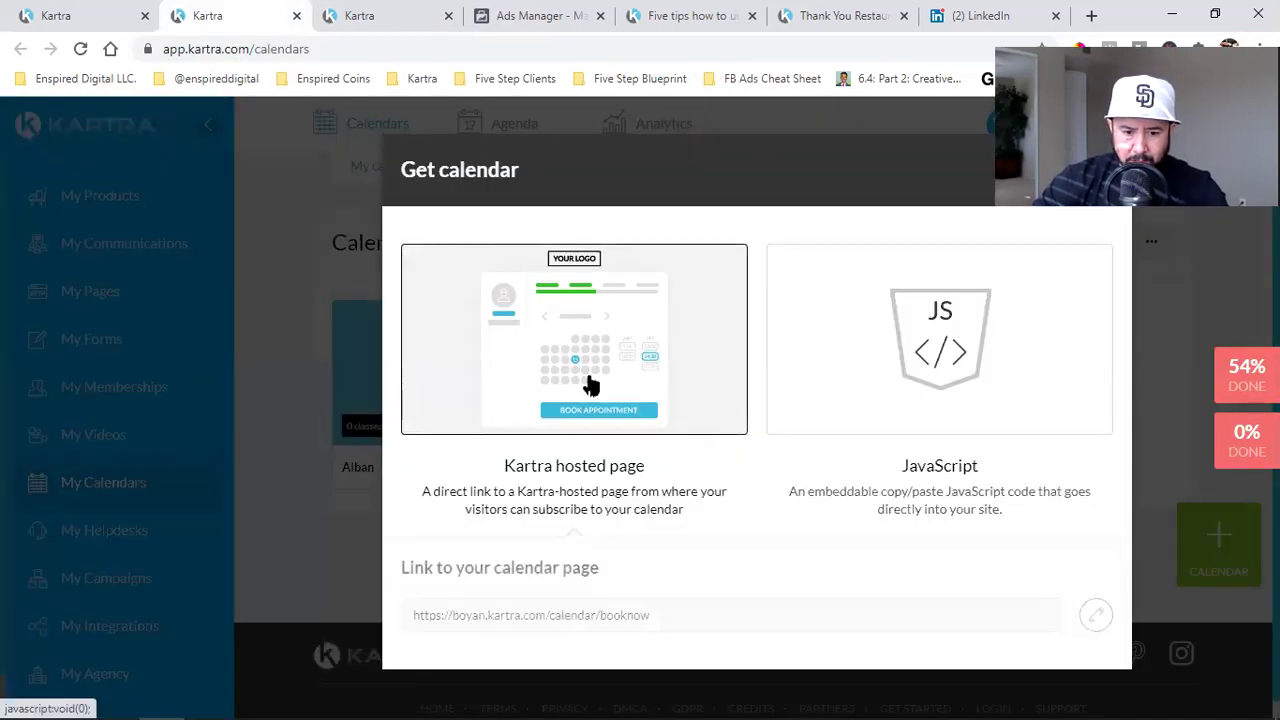
left_click(1097, 616)
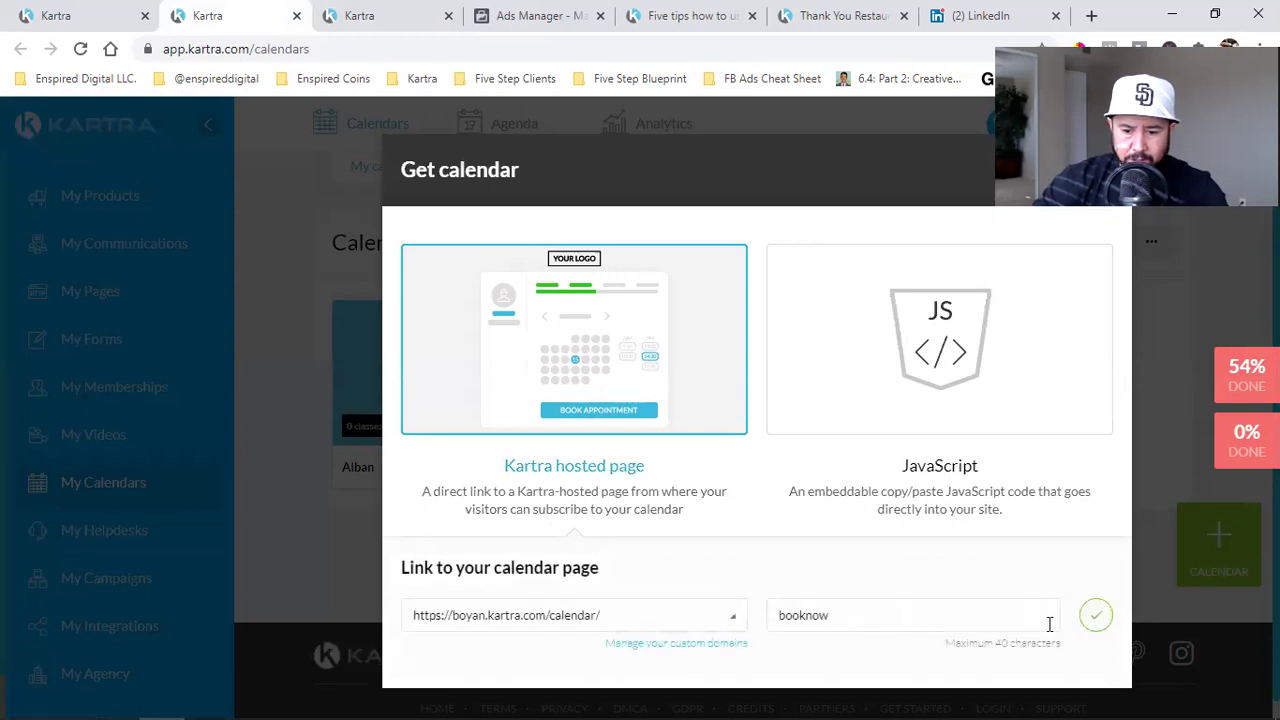
left_click(1097, 616)
left_click(555, 623)
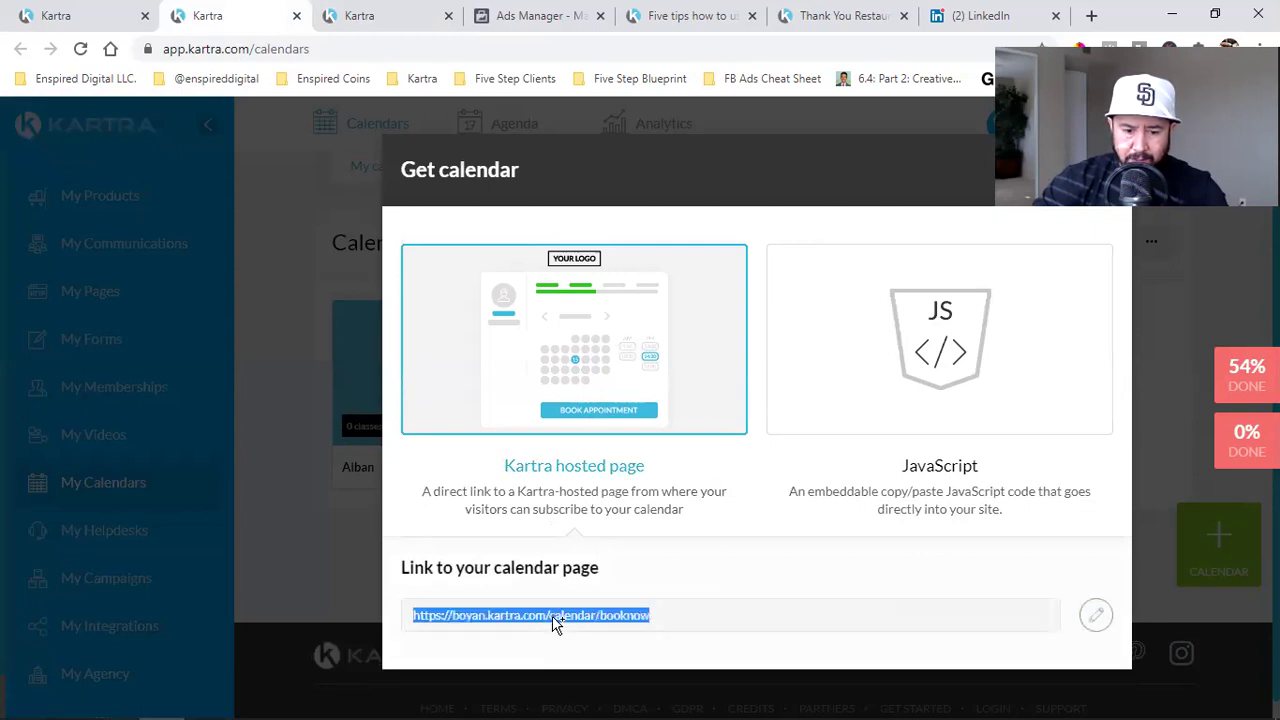
right_click(555, 623)
left_click(630, 498)
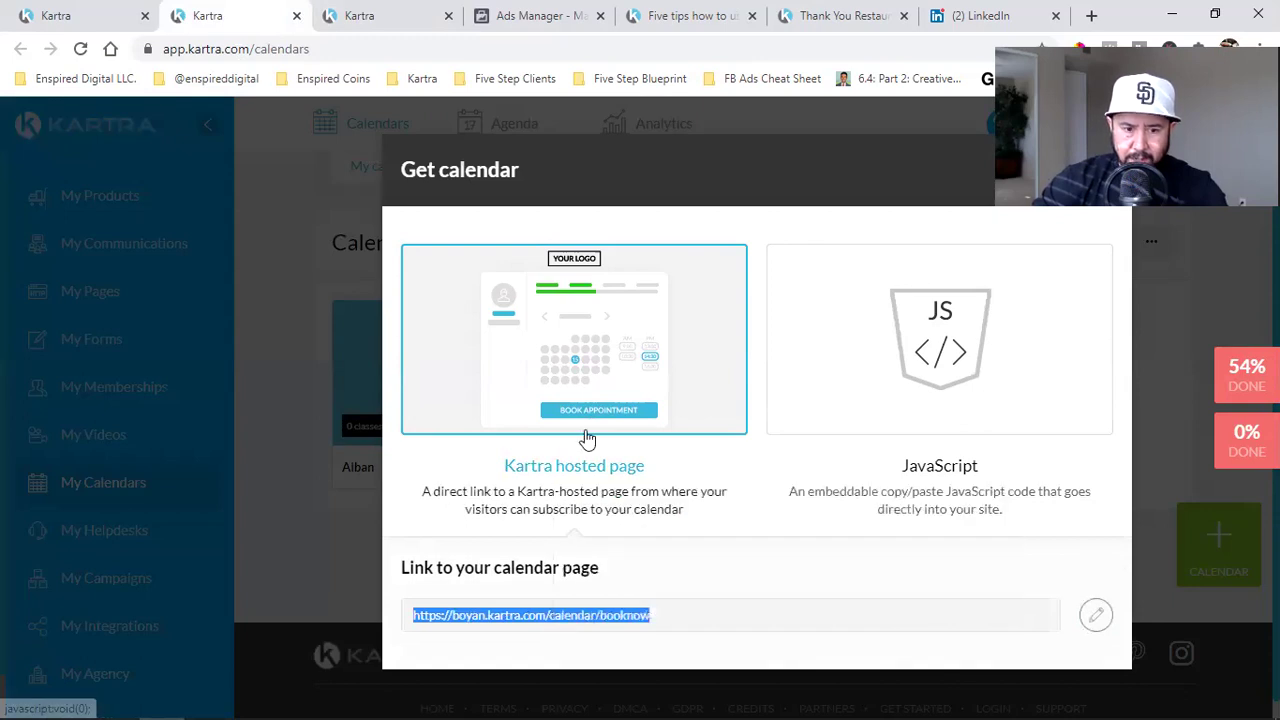
Replace the URL of the email template's red button with the copied calendar link
left_click(391, 14)
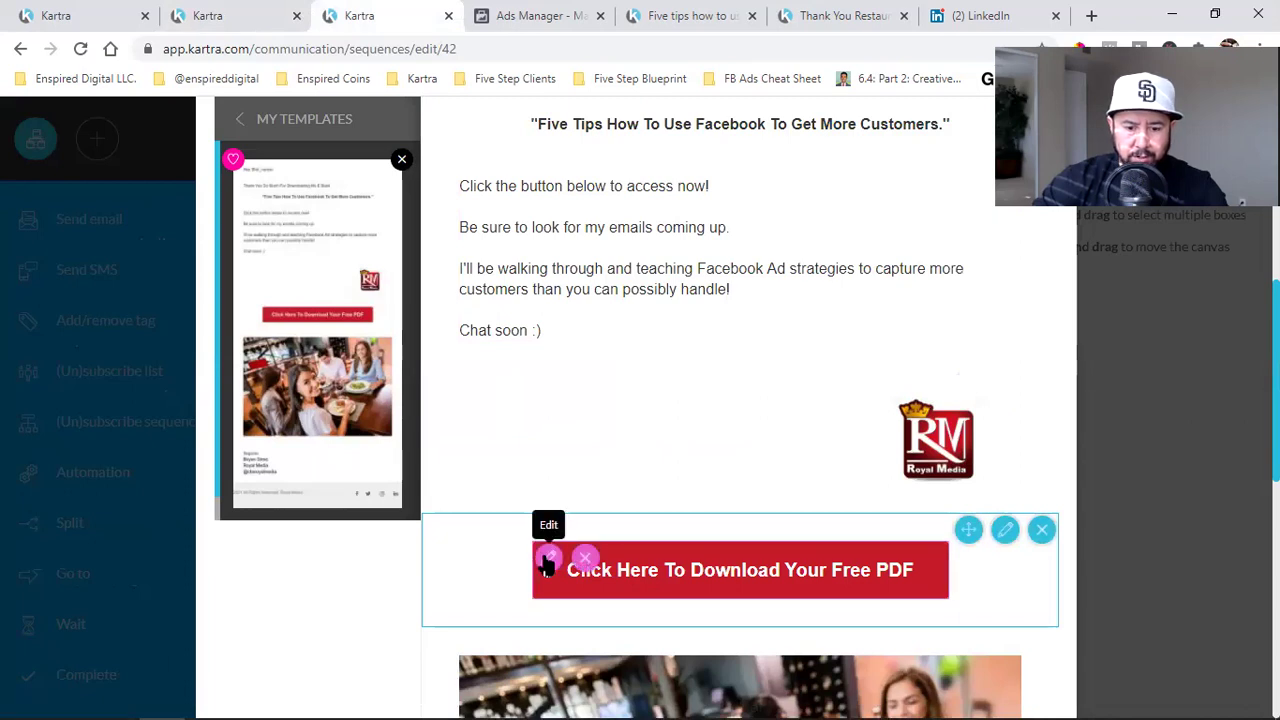
left_click(548, 564)
double_click(328, 356)
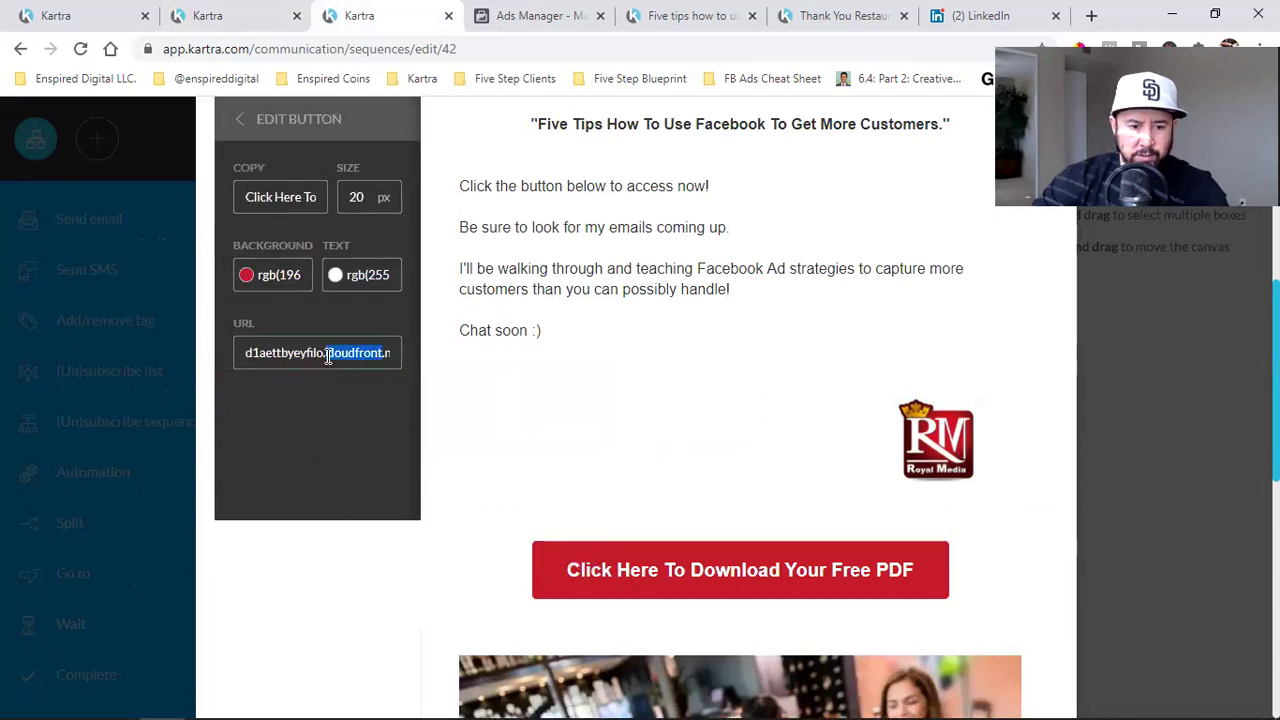
triple_click(328, 356)
key("ctrl+v")
Change the red button's text to "Click Here ToSchedule Your Free Strategy Call"
left_click_drag(270, 197, 318, 182)
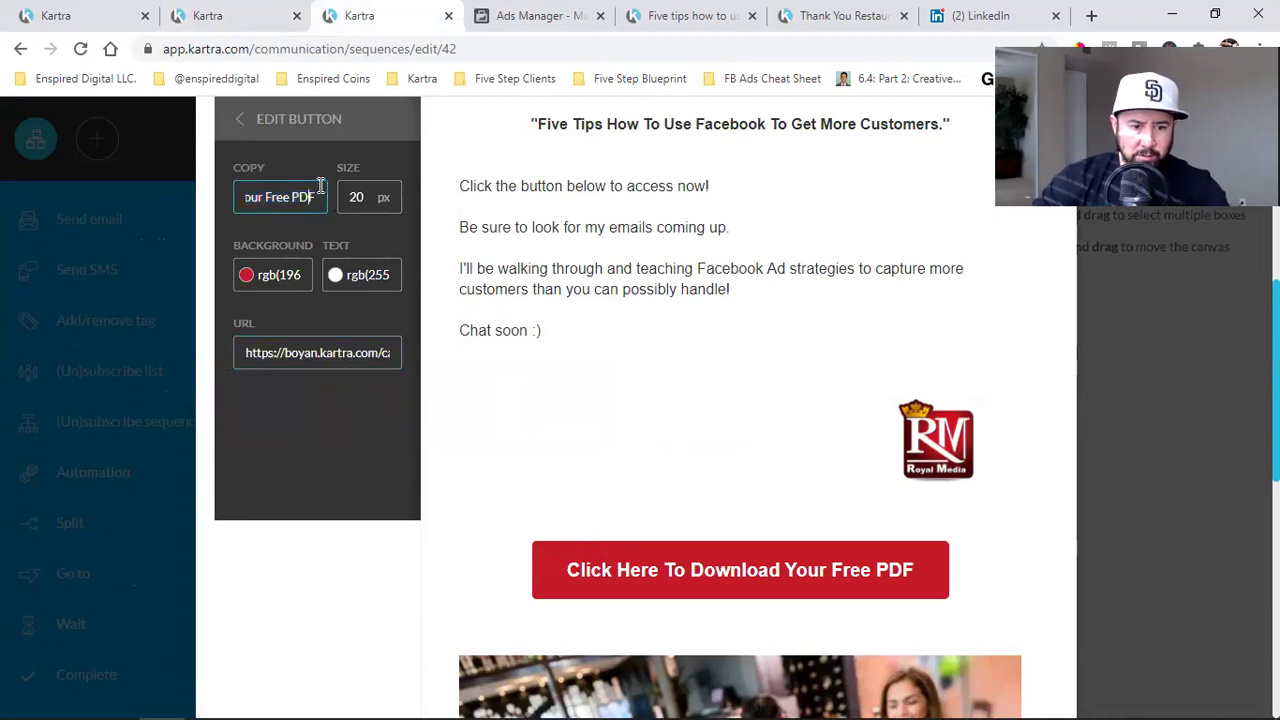
left_click(320, 186)
key("BackSpace")
key("BackSpace")
key("BackSpace")
key("BackSpace")
key("BackSpace")
key("BackSpace")
key("BackSpace")
key("BackSpace")
key("BackSpace")
key("BackSpace")
key("BackSpace")
key("BackSpace")
key("BackSpace")
key("BackSpace")
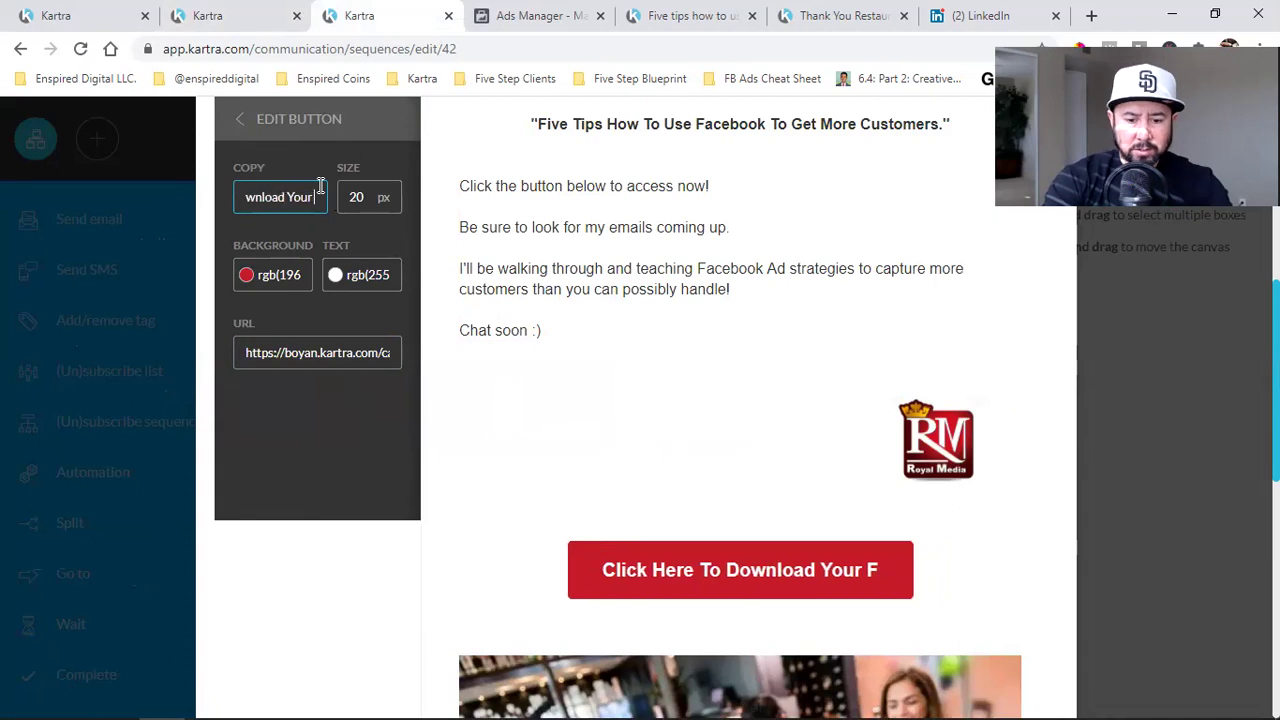
key("BackSpace")
key("BackSpace")
key("BackSpace")
key("BackSpace")
key("BackSpace")
key("BackSpace")
key("BackSpace")
key("BackSpace")
key("BackSpace")
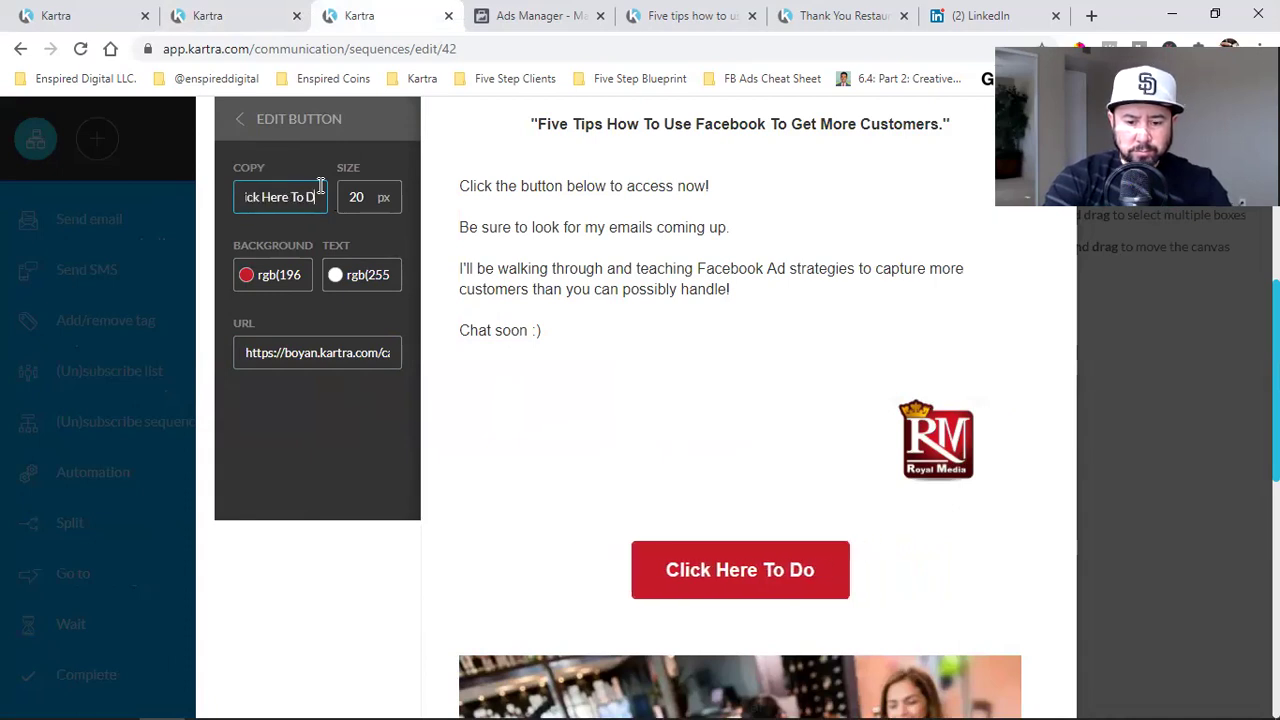
type("Schedule")
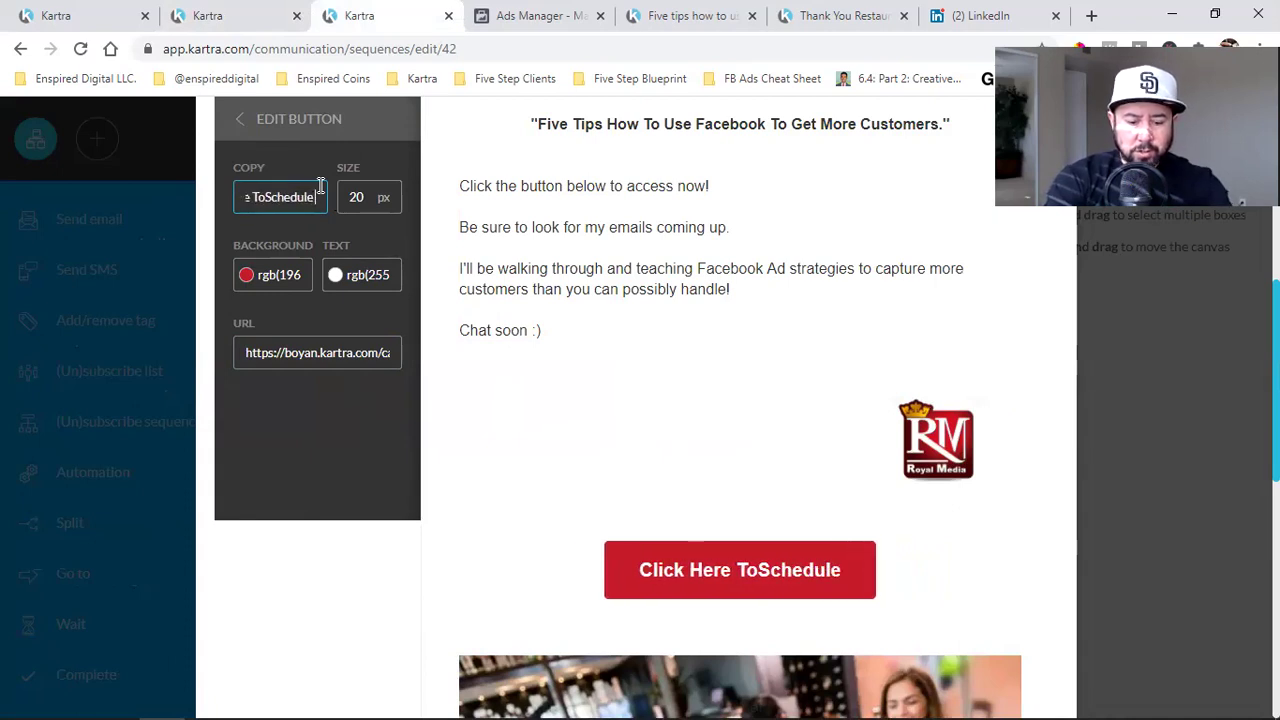
type(" Your Free")
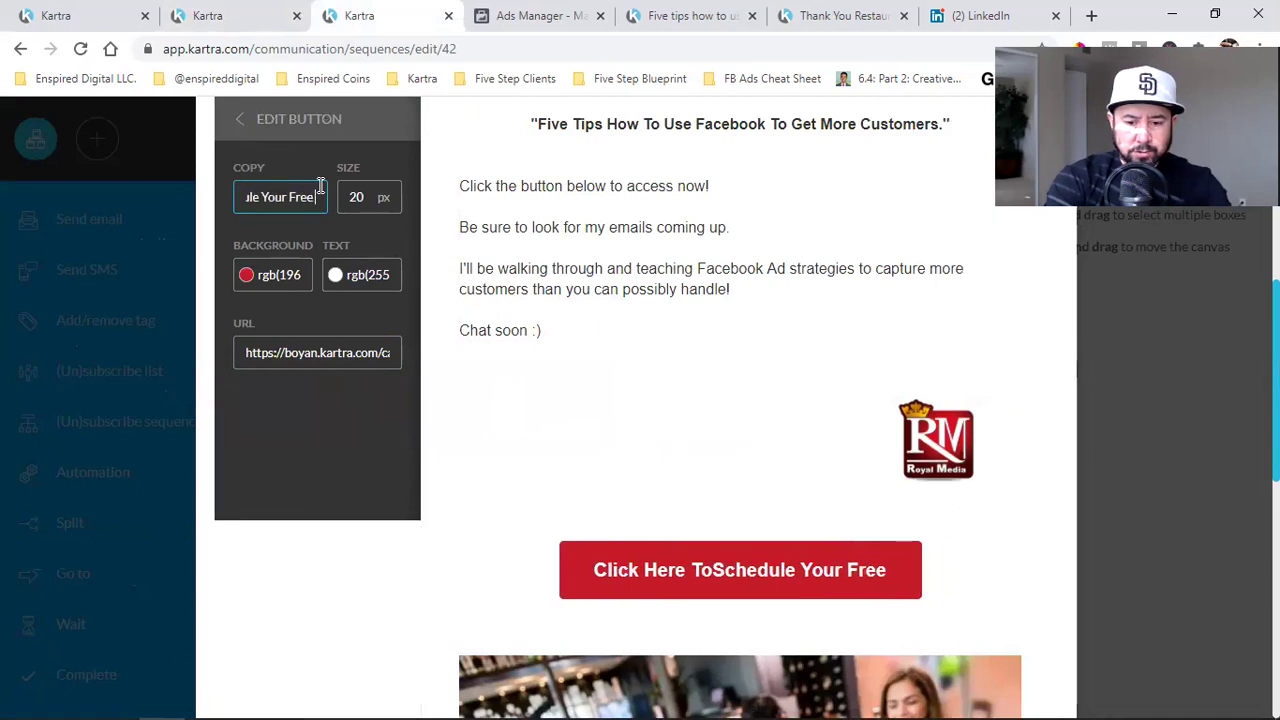
type(" Strategy Call")
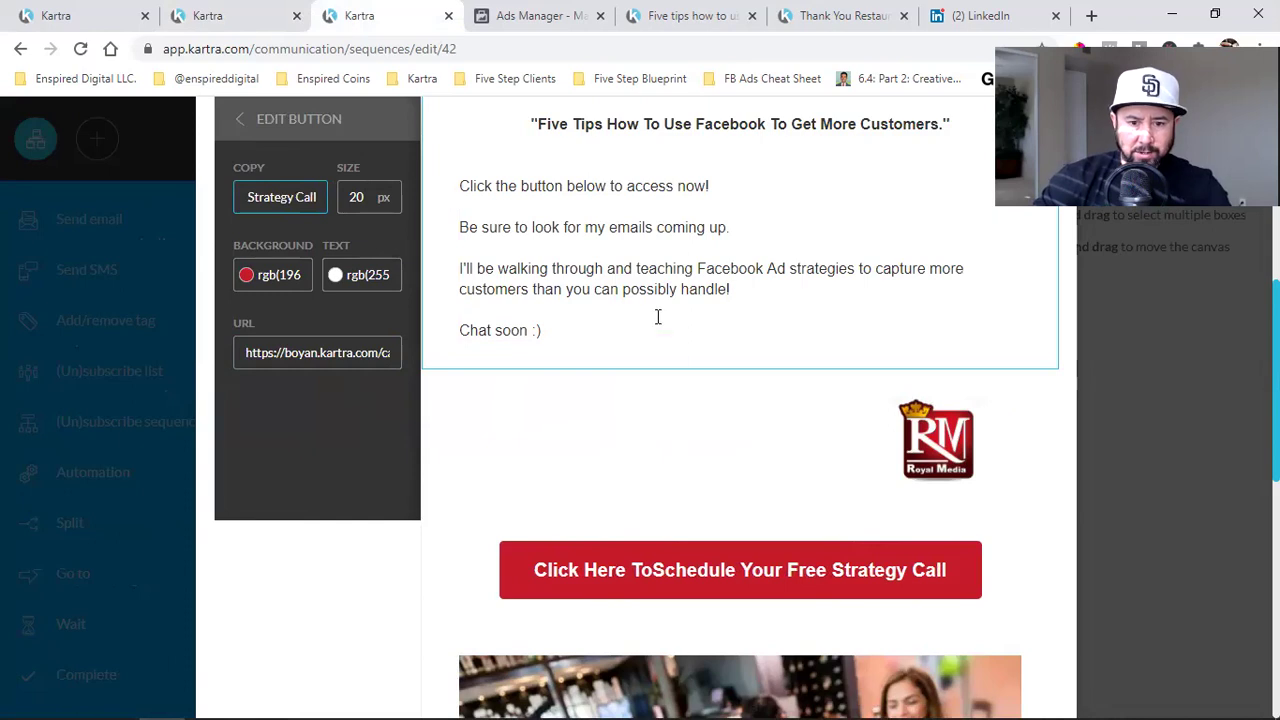
Replace the email body below the greeting with the copied paragraph beginning "Congratulations on getting the free eBook!"
scroll(740, 429, "down", 3)
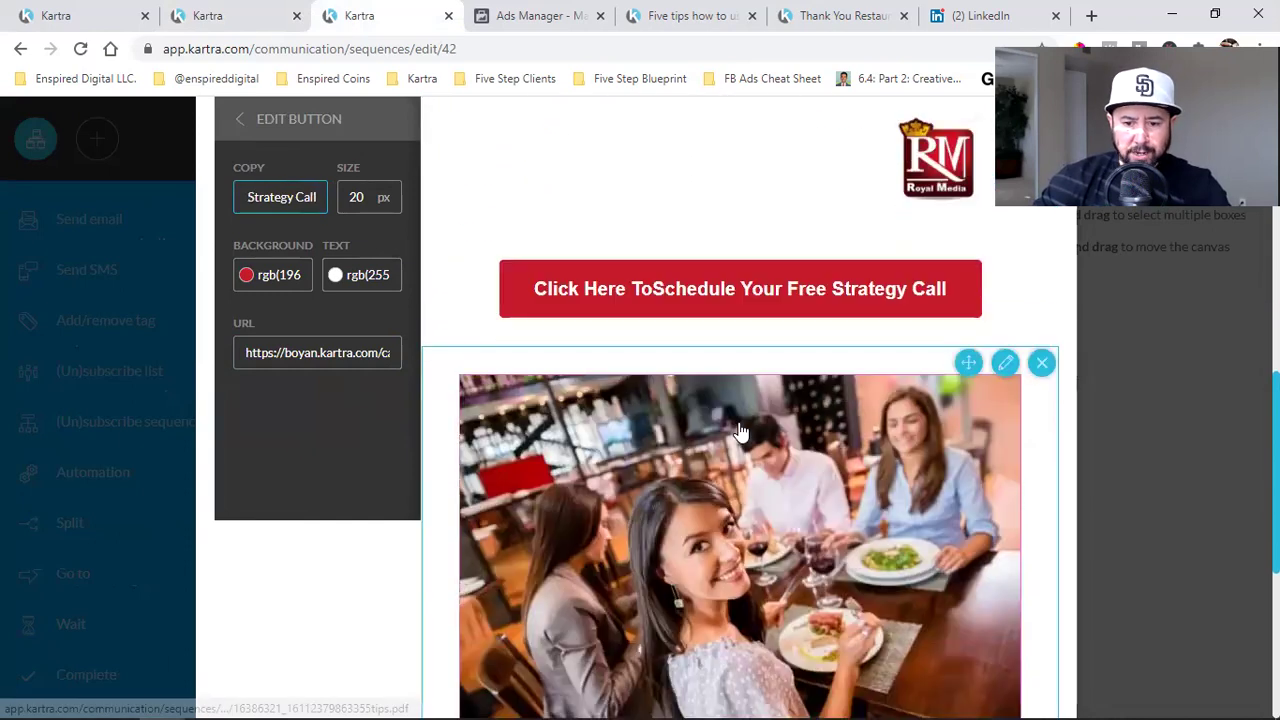
scroll(741, 430, "up", 2)
scroll(740, 428, "up", 2)
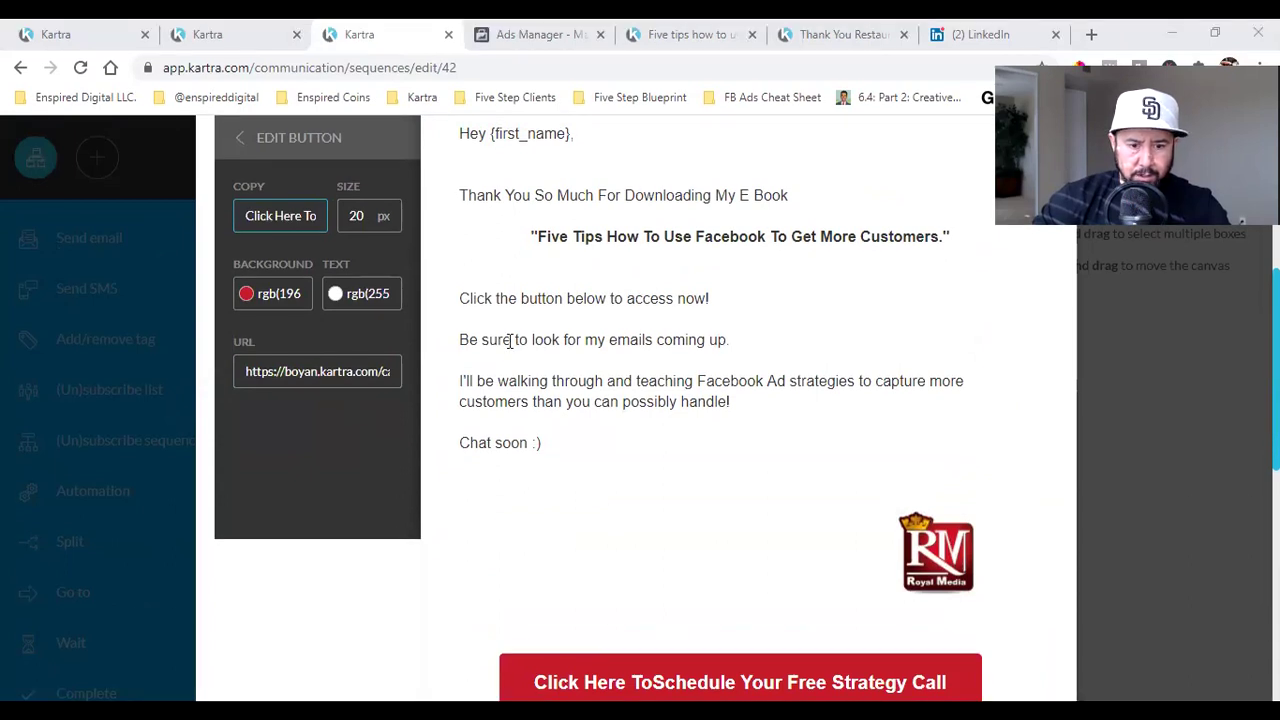
left_click(543, 442)
left_click_drag(519, 367, 464, 173)
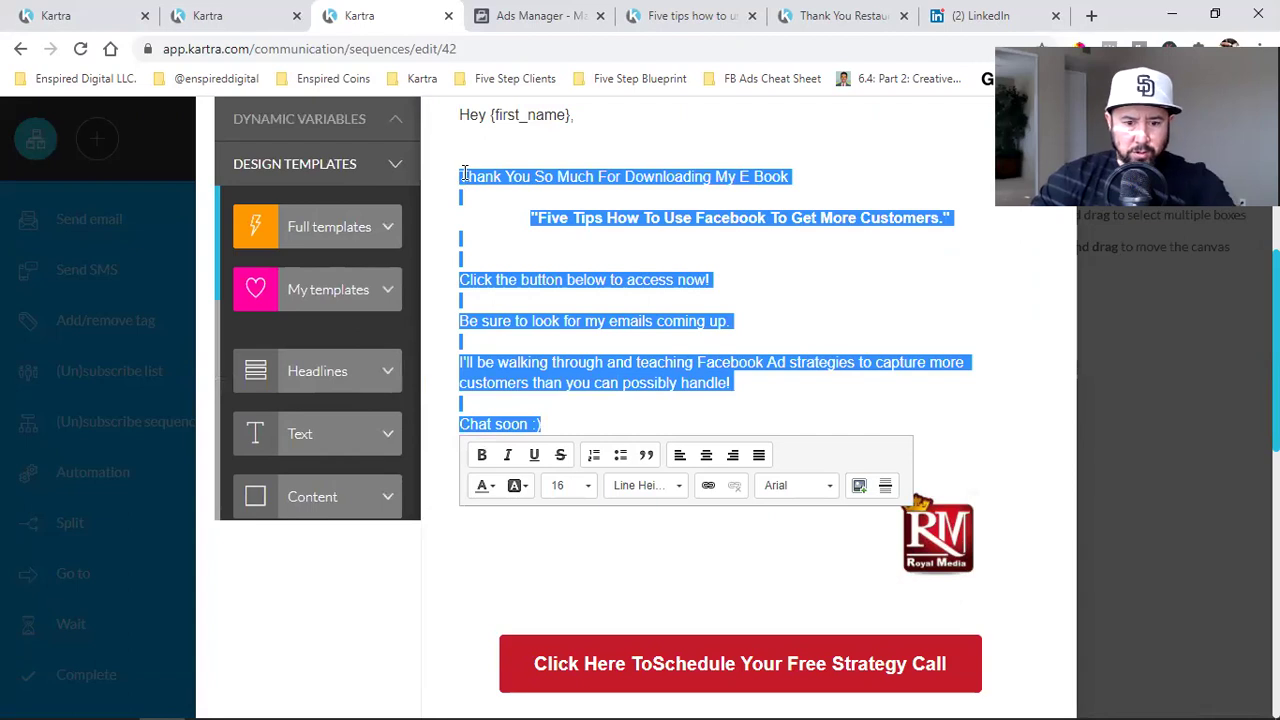
key("ctrl+v")
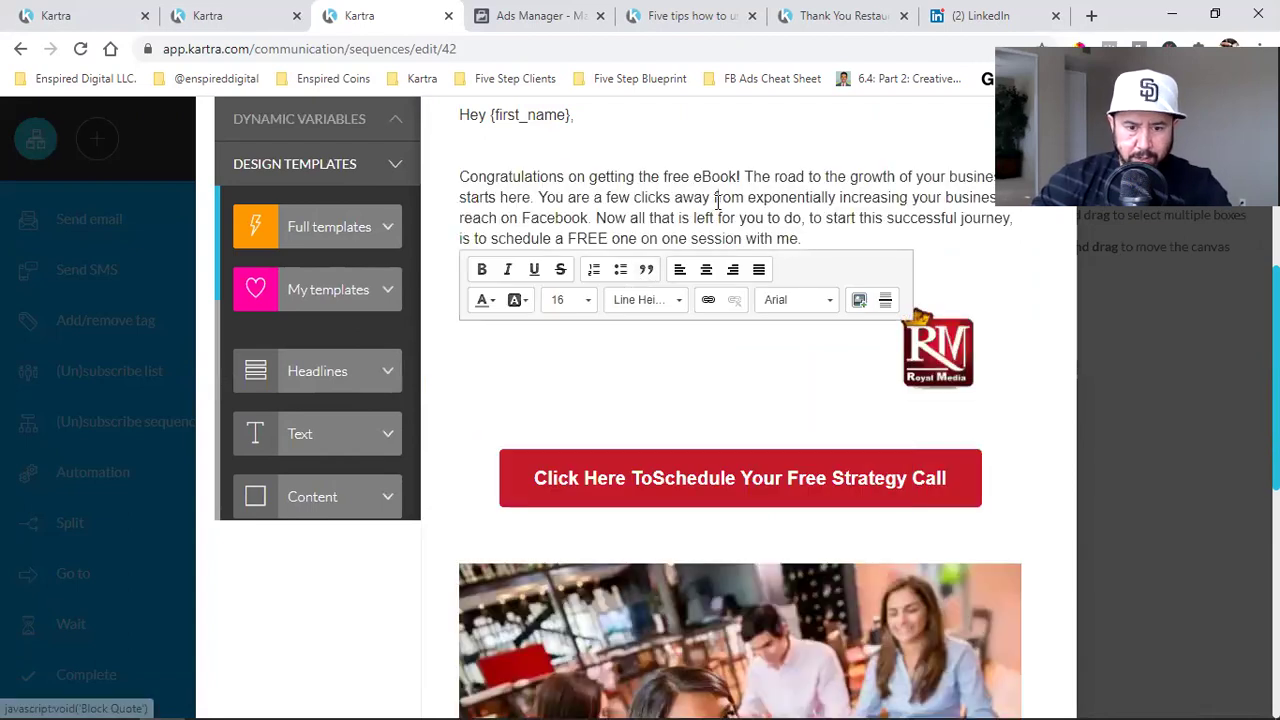
Reword the opening sentence of the body to "Congratulations on downloading my free eBook!"
left_click(690, 176)
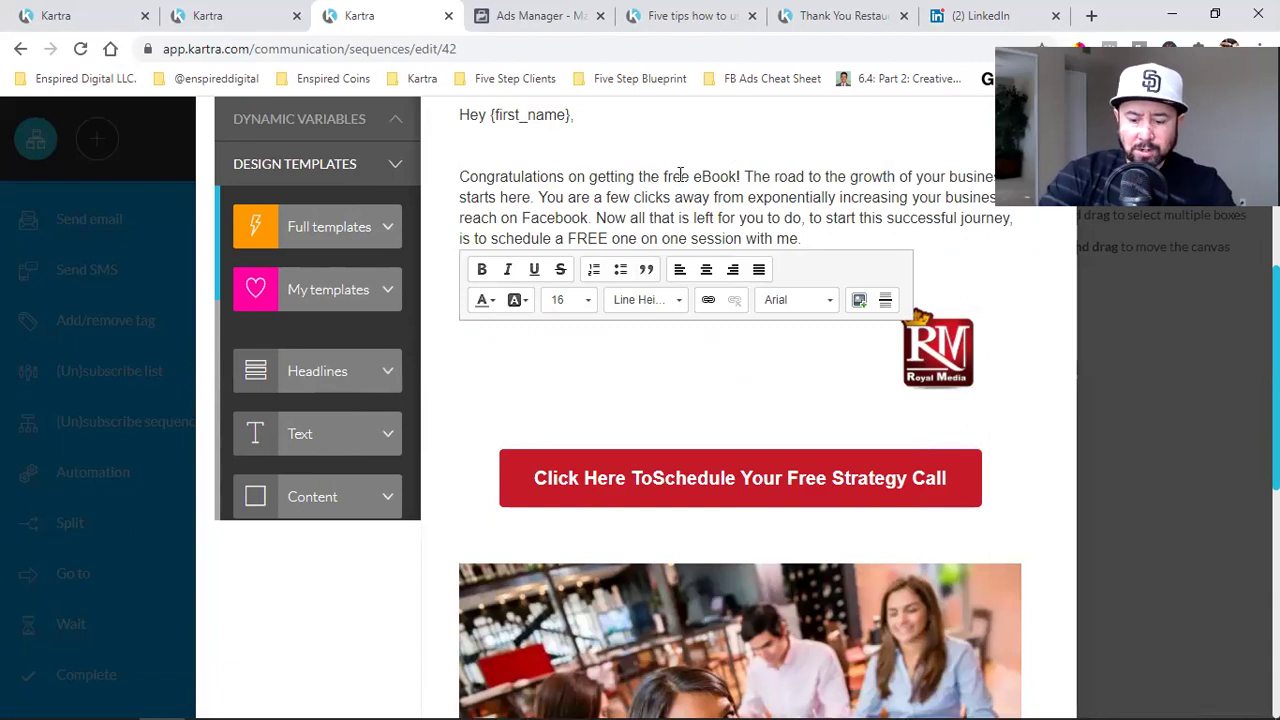
key("BackSpace")
key("BackSpace")
key("BackSpace")
key("BackSpace")
key("BackSpace")
key("BackSpace")
key("BackSpace")
key("BackSpace")
key("BackSpace")
key("BackSpace")
key("BackSpace")
type("ations on downloading my")
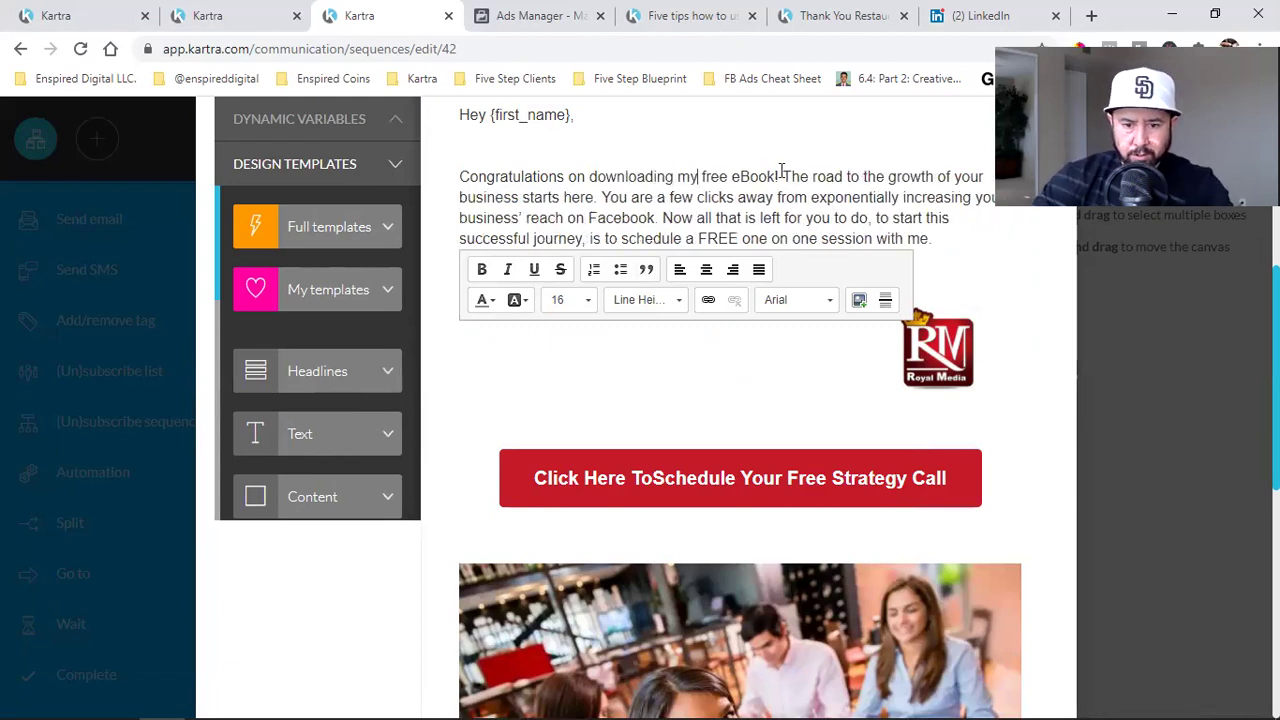
Split the body so that "The road to the growth..." and "You are a few clicks away..." each start a separate paragraph
key("Return")
key("Return")
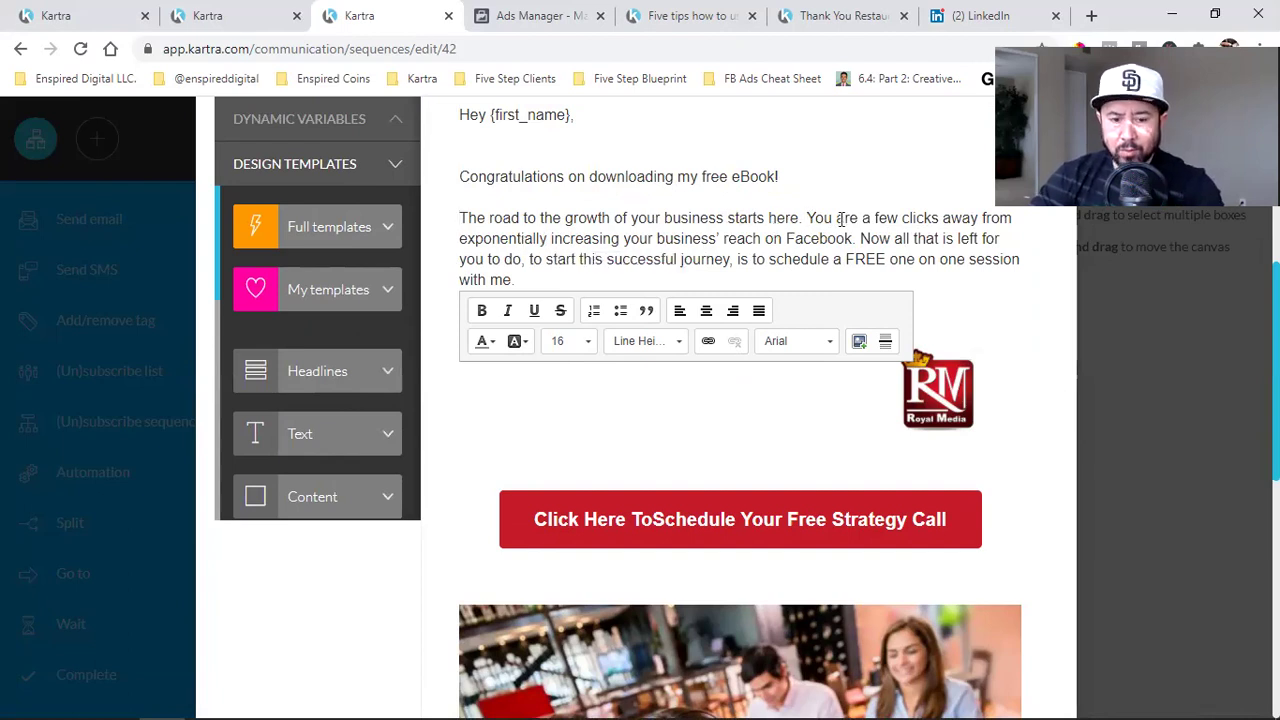
key("Return")
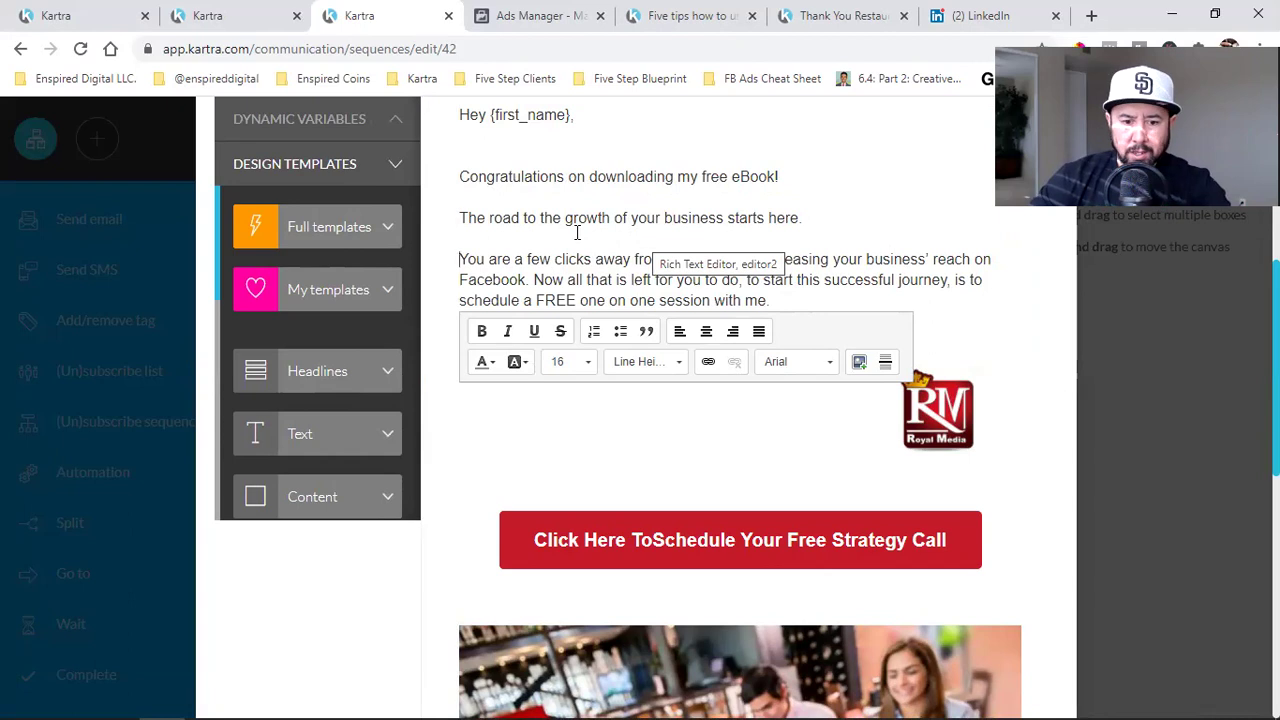
Make the phrase "road to the growth of your business" bold and underlined
left_click_drag(489, 214, 716, 214)
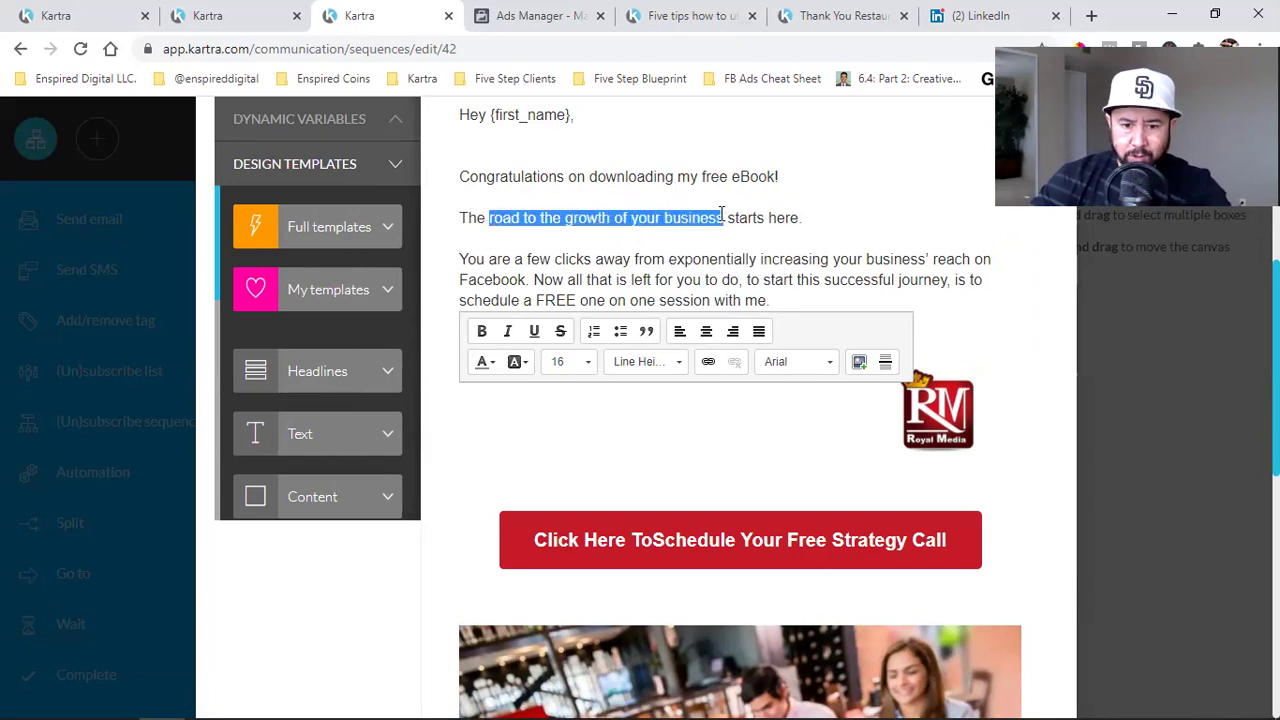
left_click(481, 331)
left_click(535, 333)
left_click(694, 258)
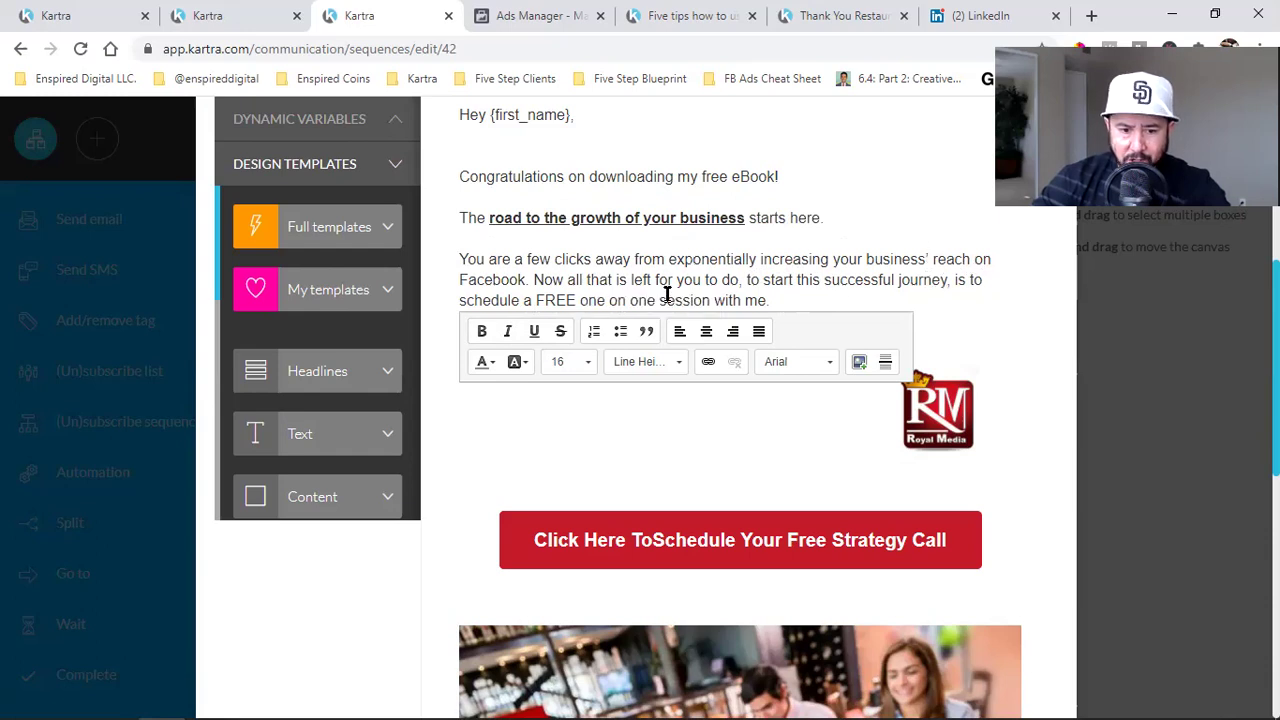
Start a new paragraph at "Now all that is left for you to do"
left_click(536, 280)
key("Return")
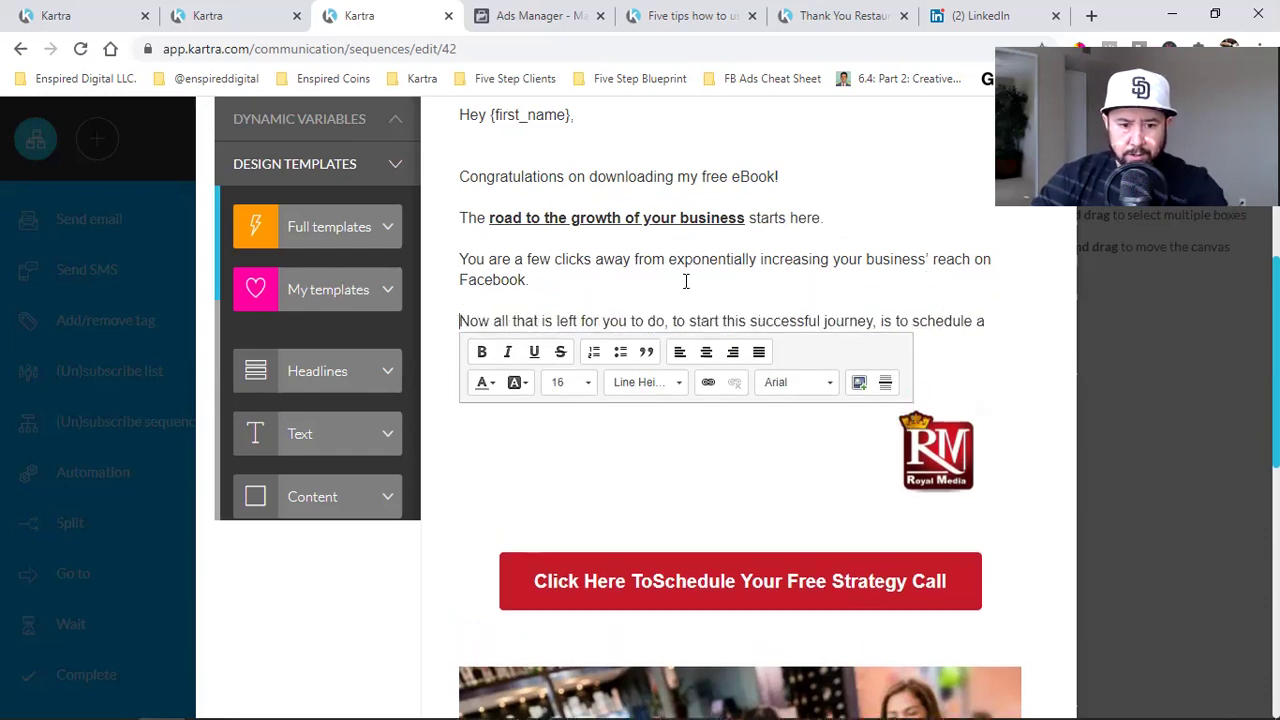
scroll(684, 290, "down", 1)
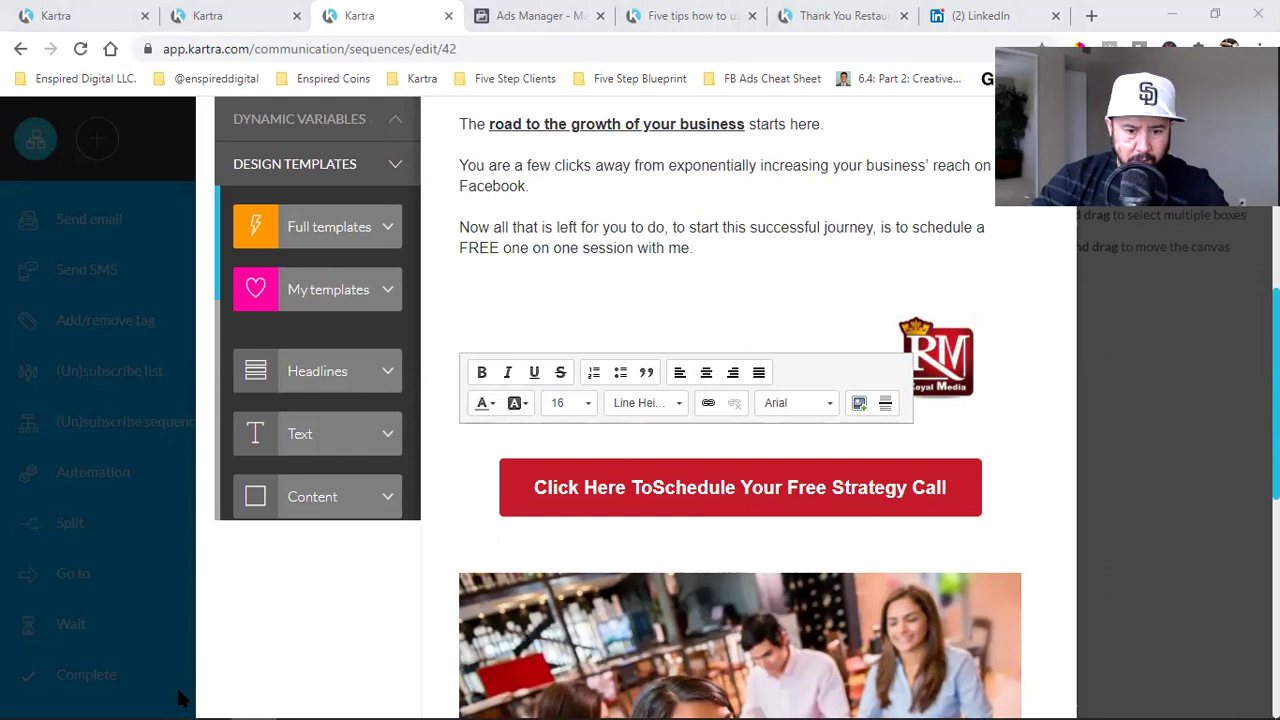
Paste the rest of the email copy, from "Upon scheduling" through the sign-off, below the "Now all that is left" paragraph
left_click(712, 248)
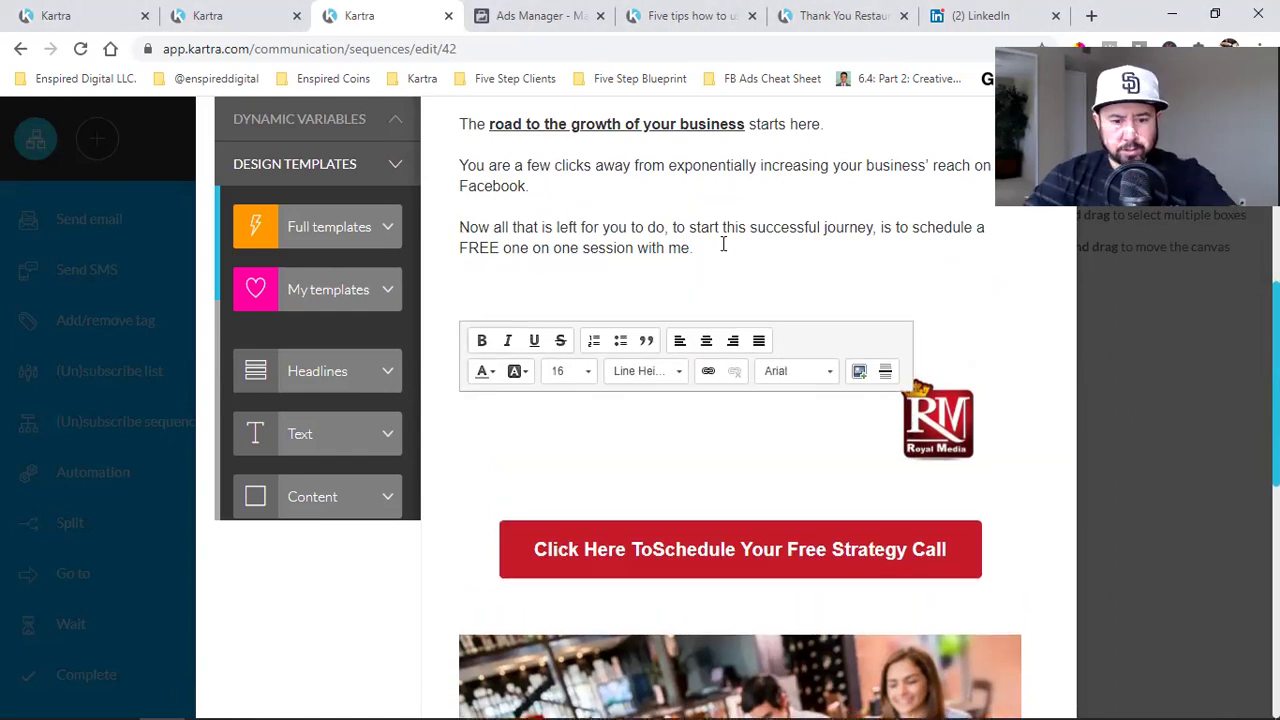
key("ctrl+v")
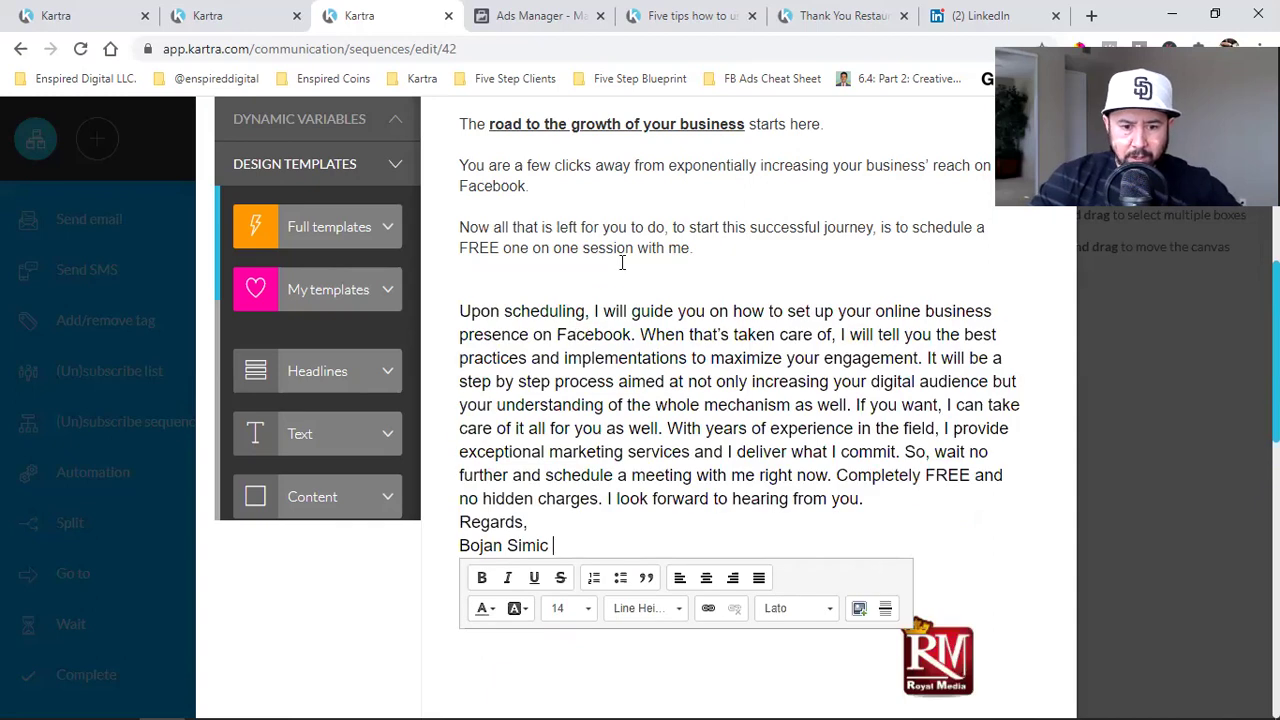
scroll(635, 206, "up", 1)
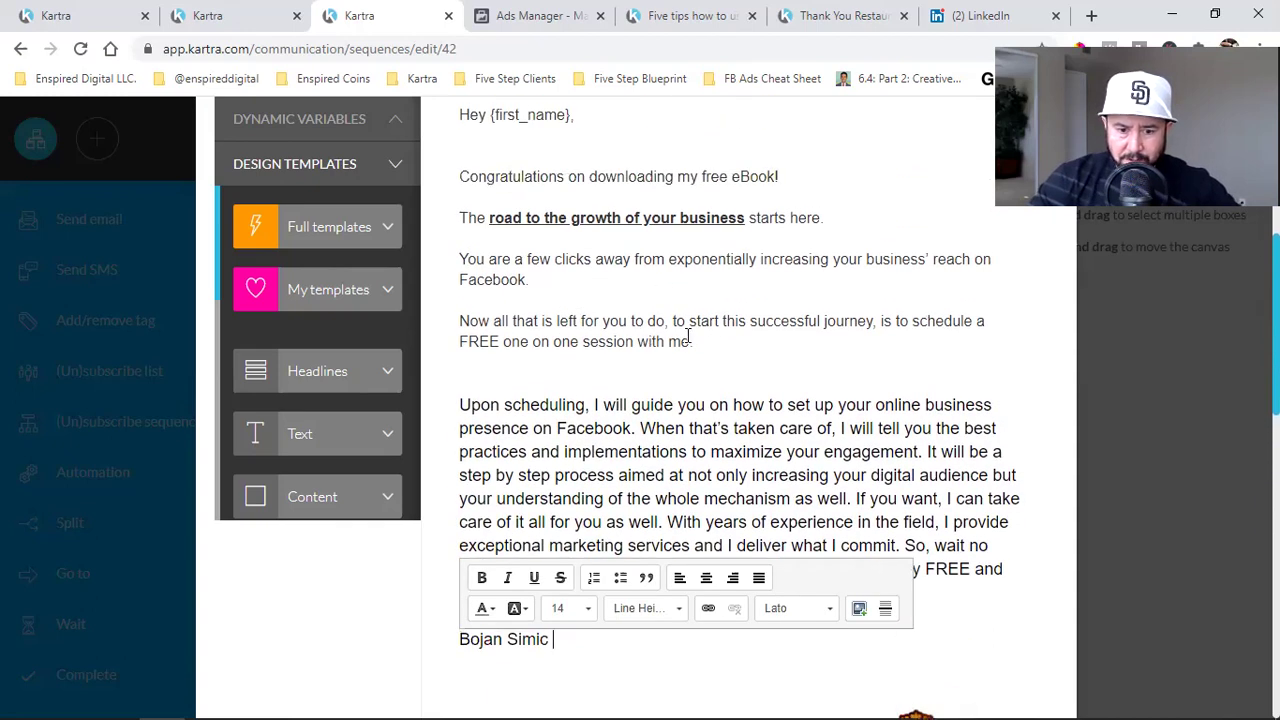
left_click_drag(703, 341, 583, 341)
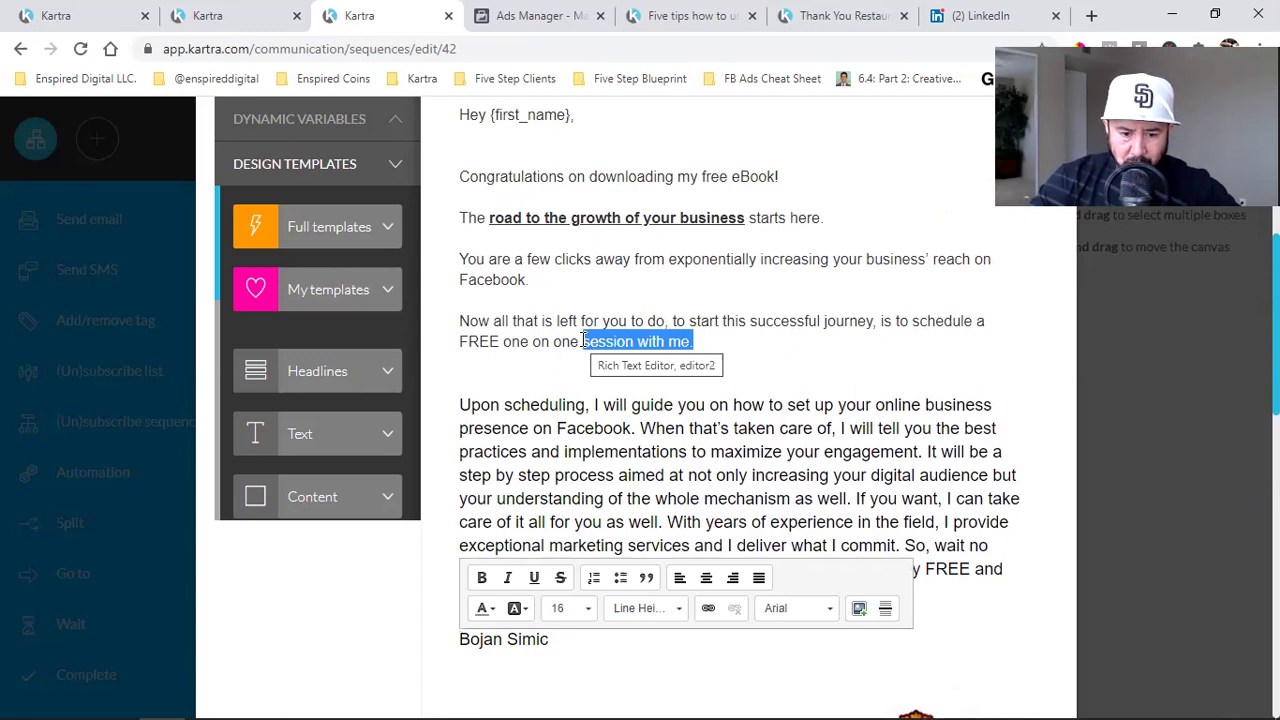
left_click_drag(577, 404, 762, 458)
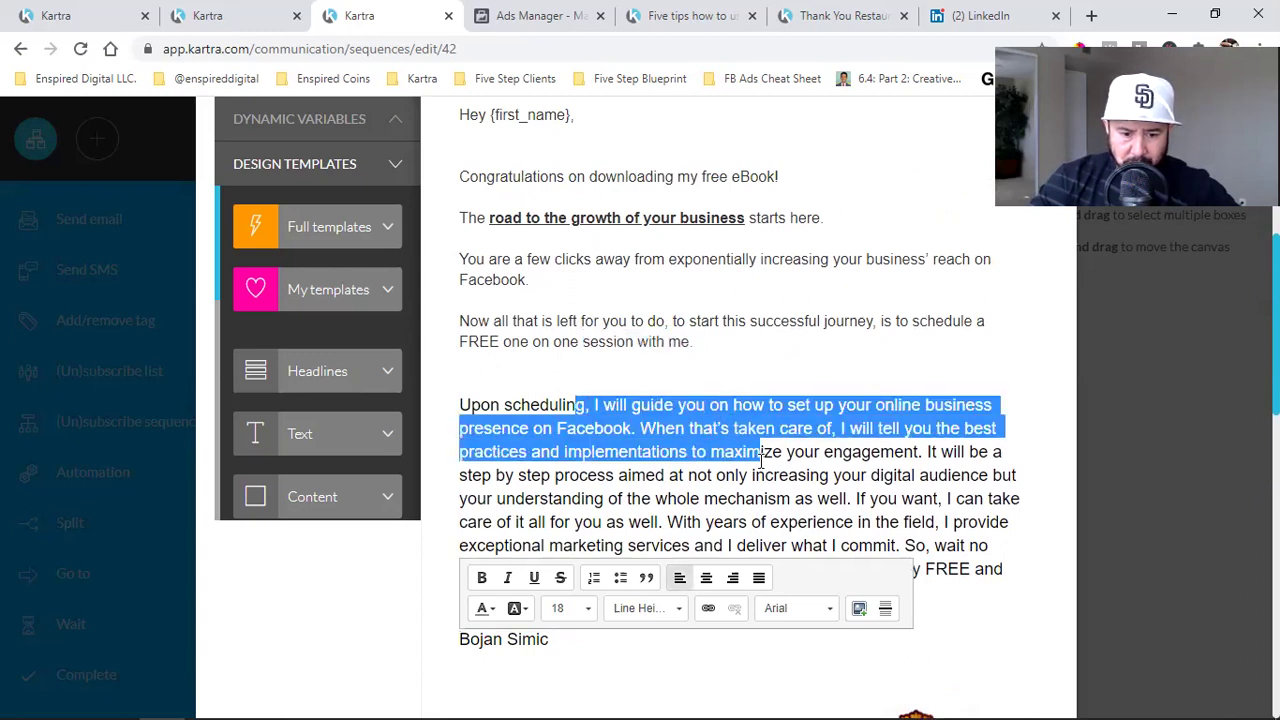
left_click(715, 500)
scroll(730, 480, "down", 1)
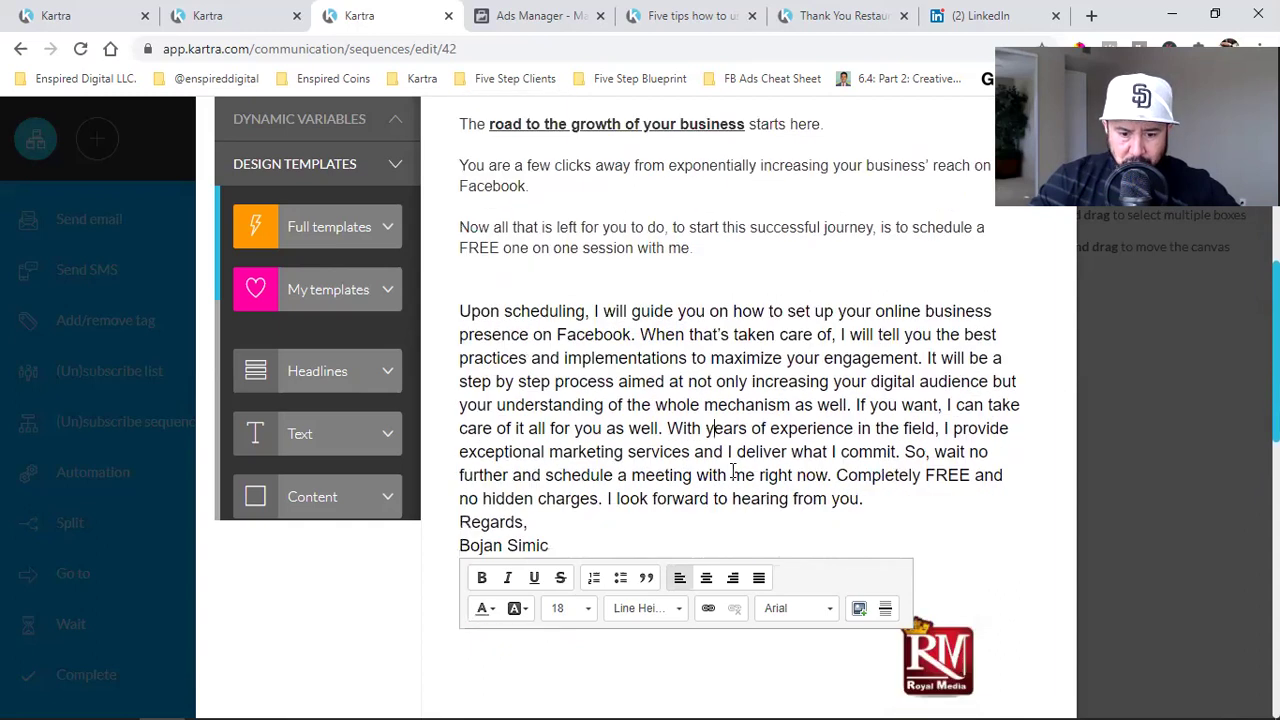
Set the font size of the text from "Upon scheduling" through the signature to 16
left_click_drag(578, 545, 540, 521)
left_click_drag(503, 468, 458, 318)
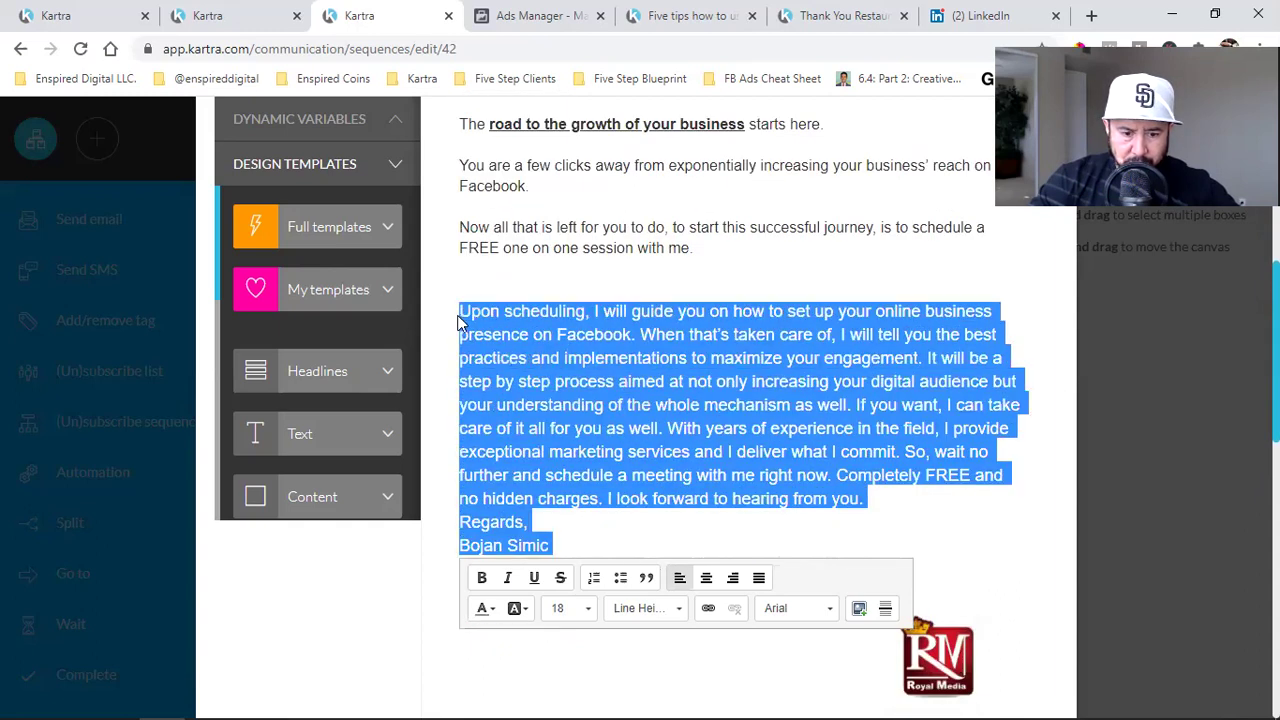
left_click(566, 608)
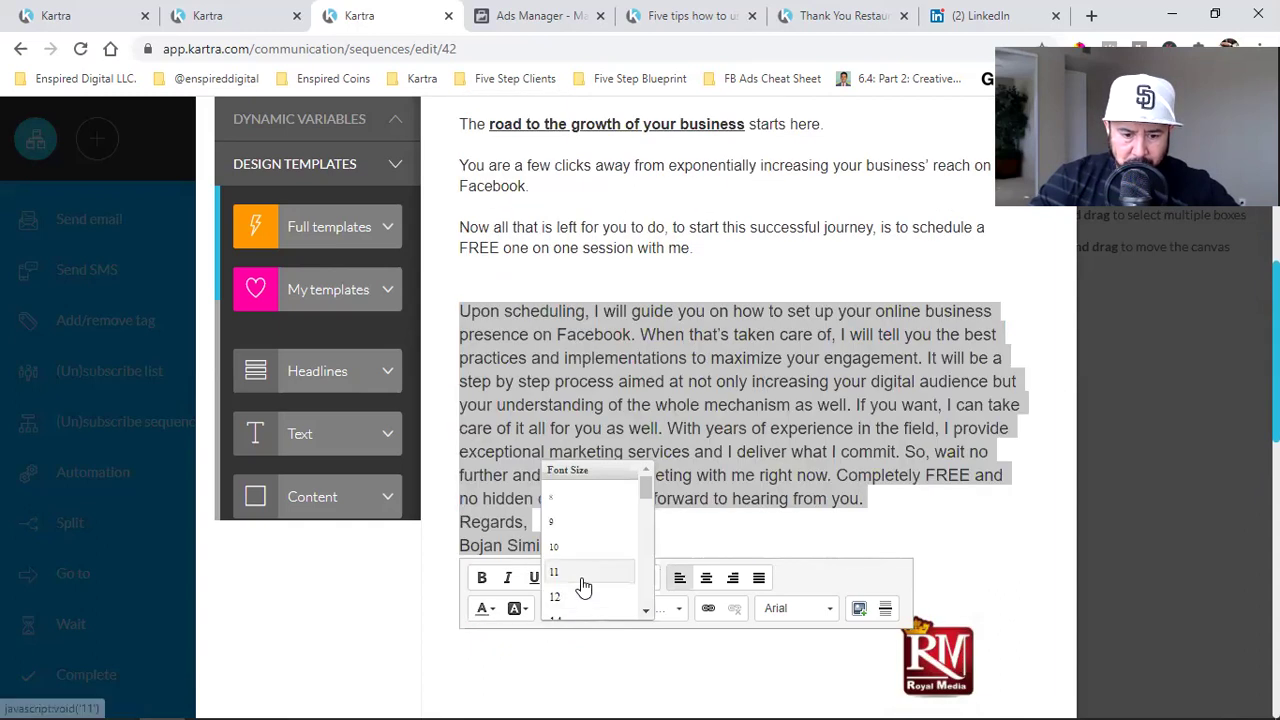
scroll(580, 583, "down", 1)
left_click(776, 426)
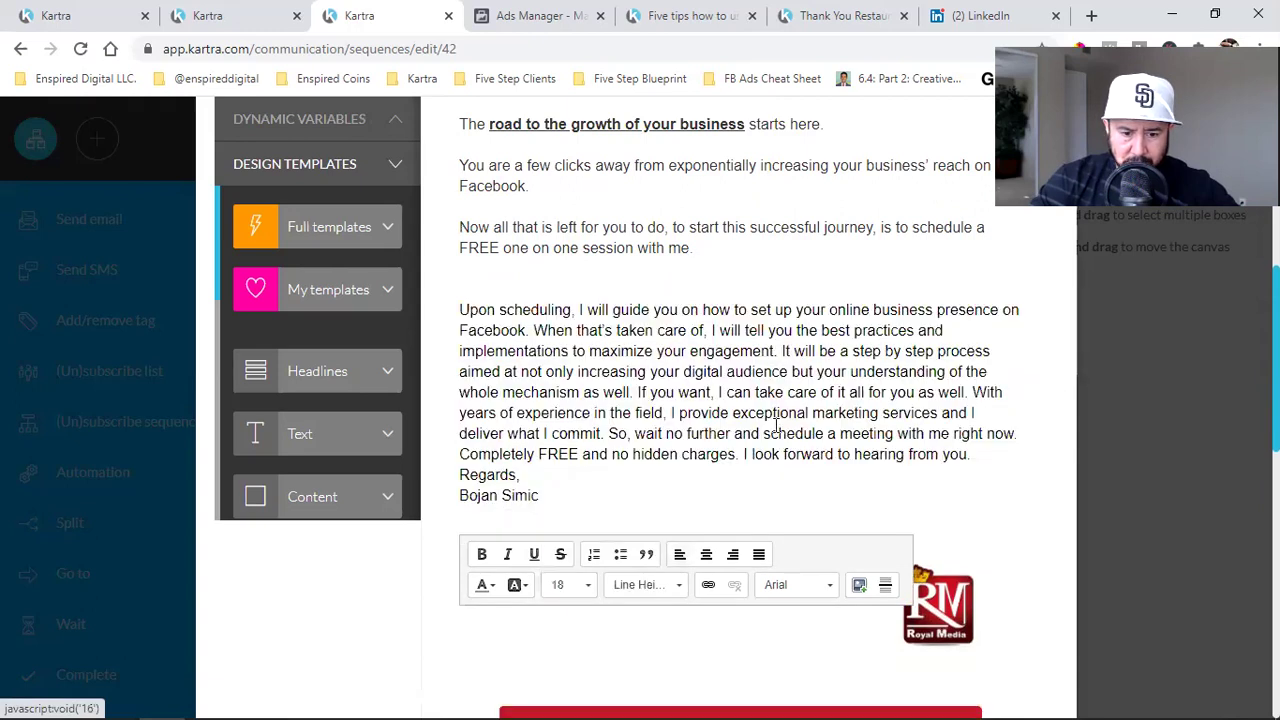
Color the "You are a few clicks away" and "Now all that is left" paragraphs black
left_click_drag(697, 247, 463, 166)
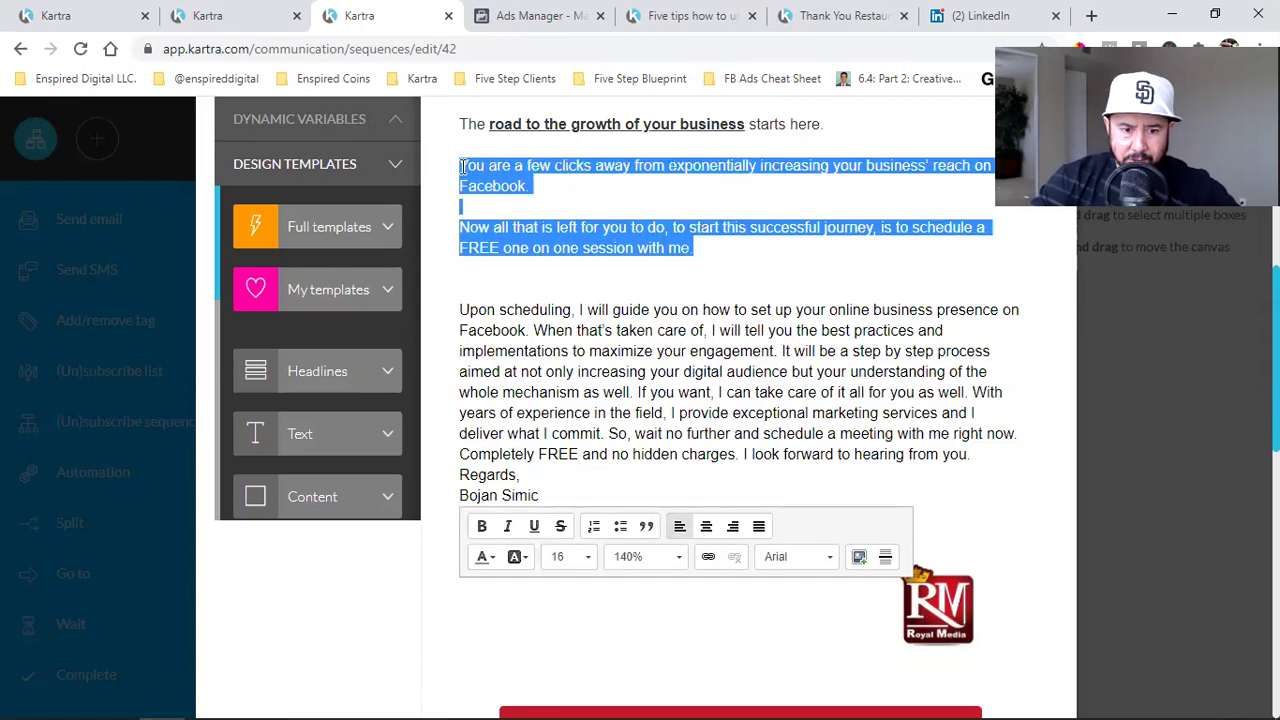
left_click(491, 556)
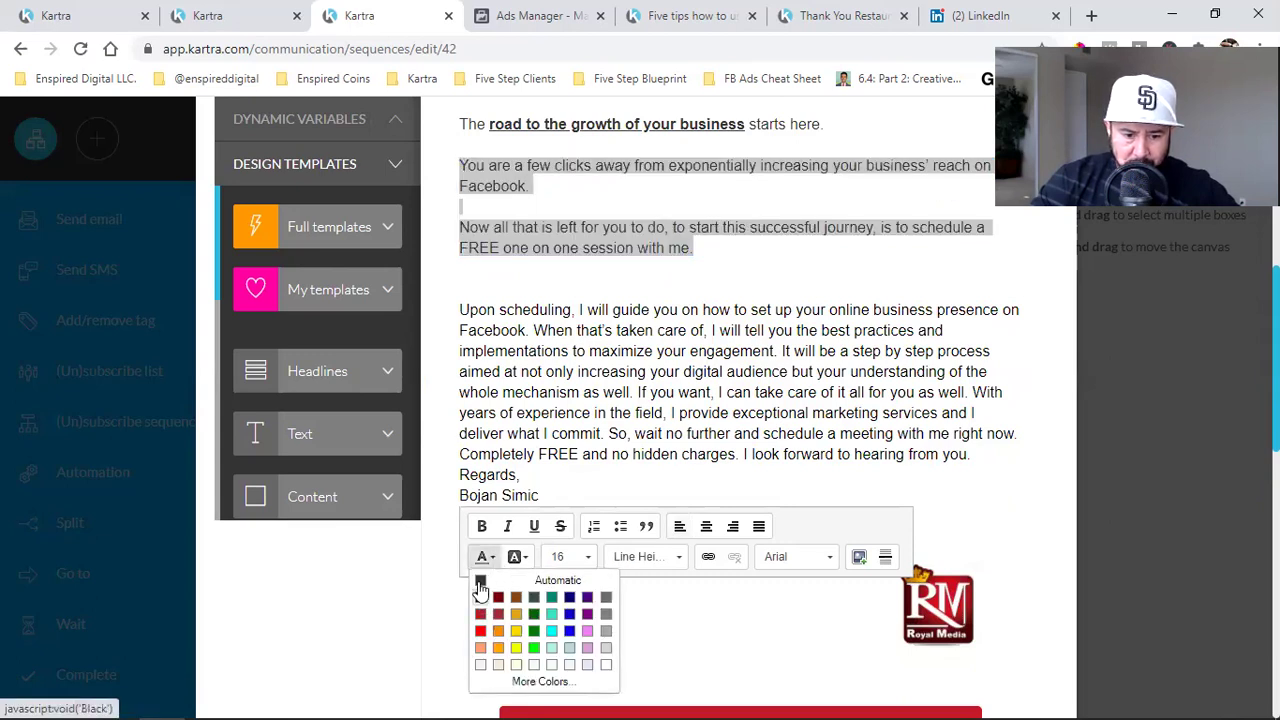
left_click(570, 440)
Color the text from "Upon scheduling" through the signature black
key("ctrl+a")
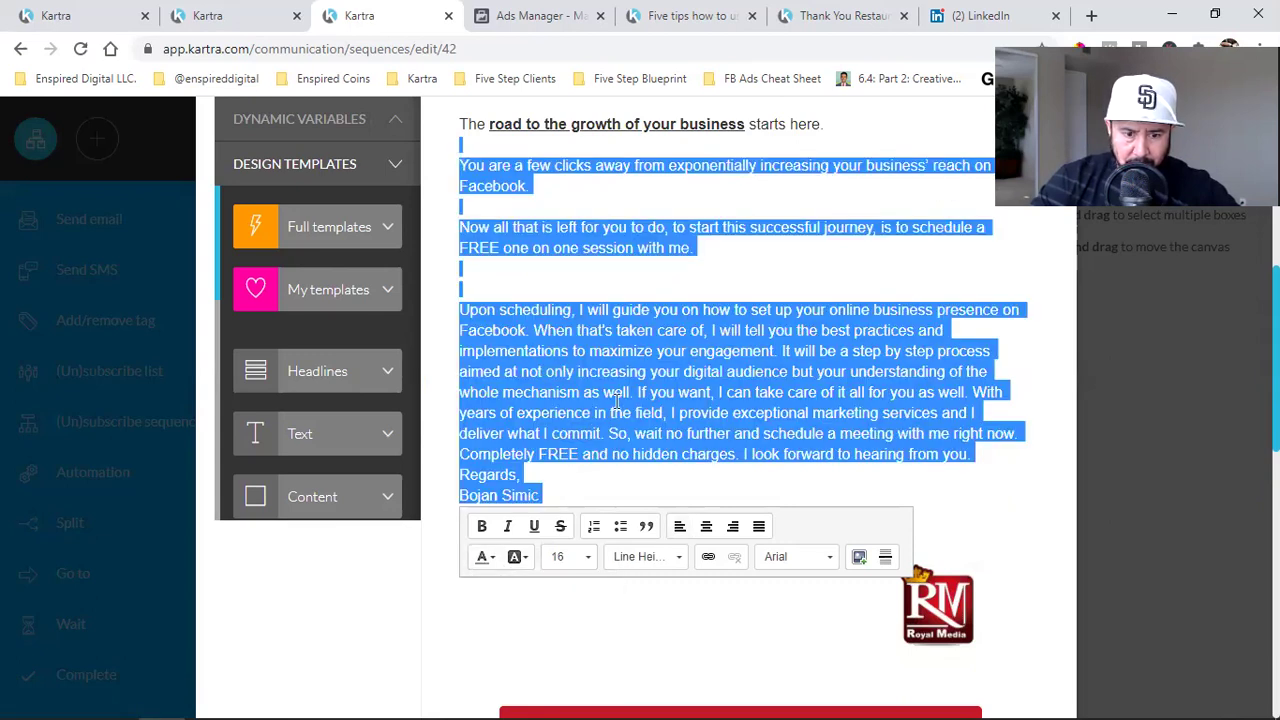
left_click(579, 450)
left_click_drag(554, 493, 447, 302)
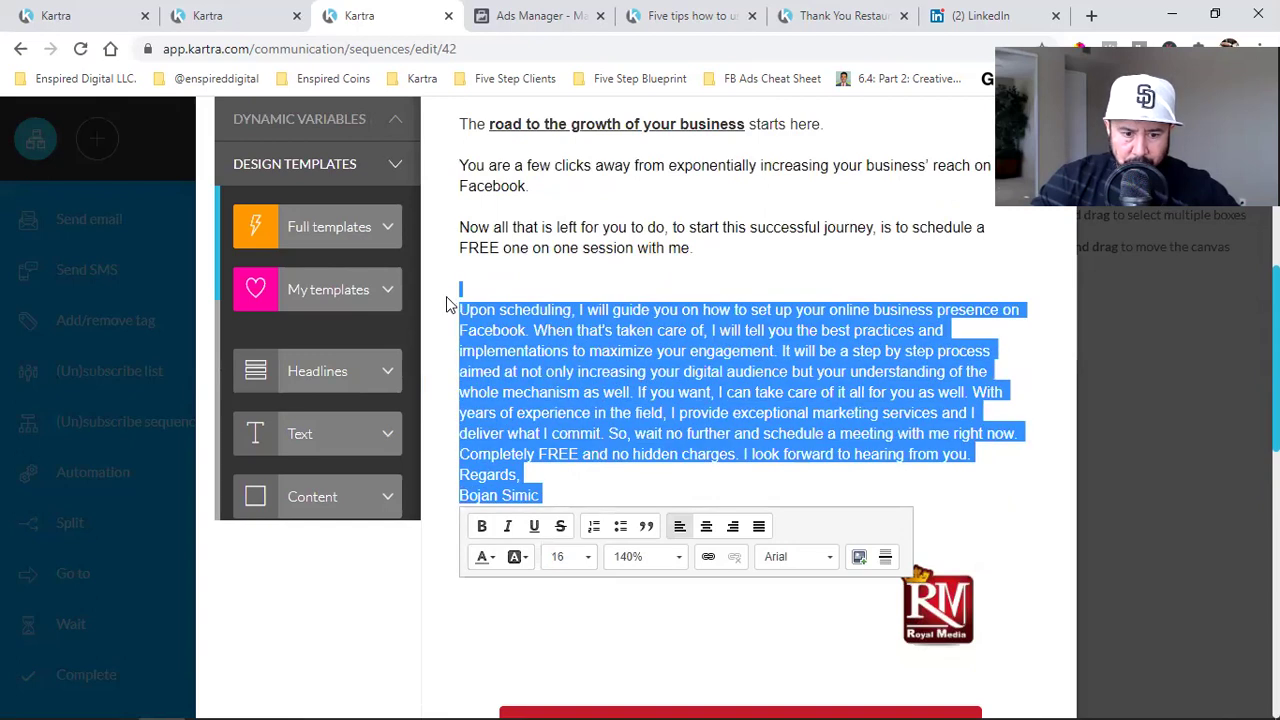
left_click(457, 308)
left_click(540, 494)
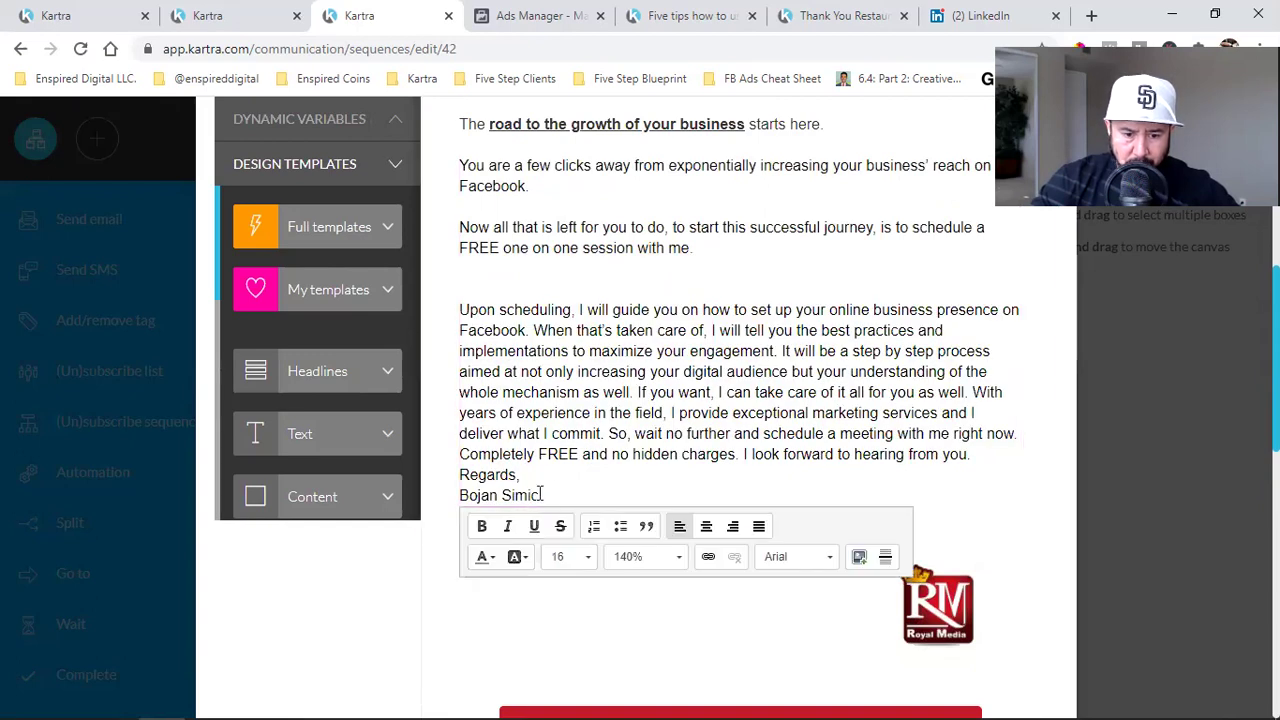
left_click_drag(540, 484, 463, 300)
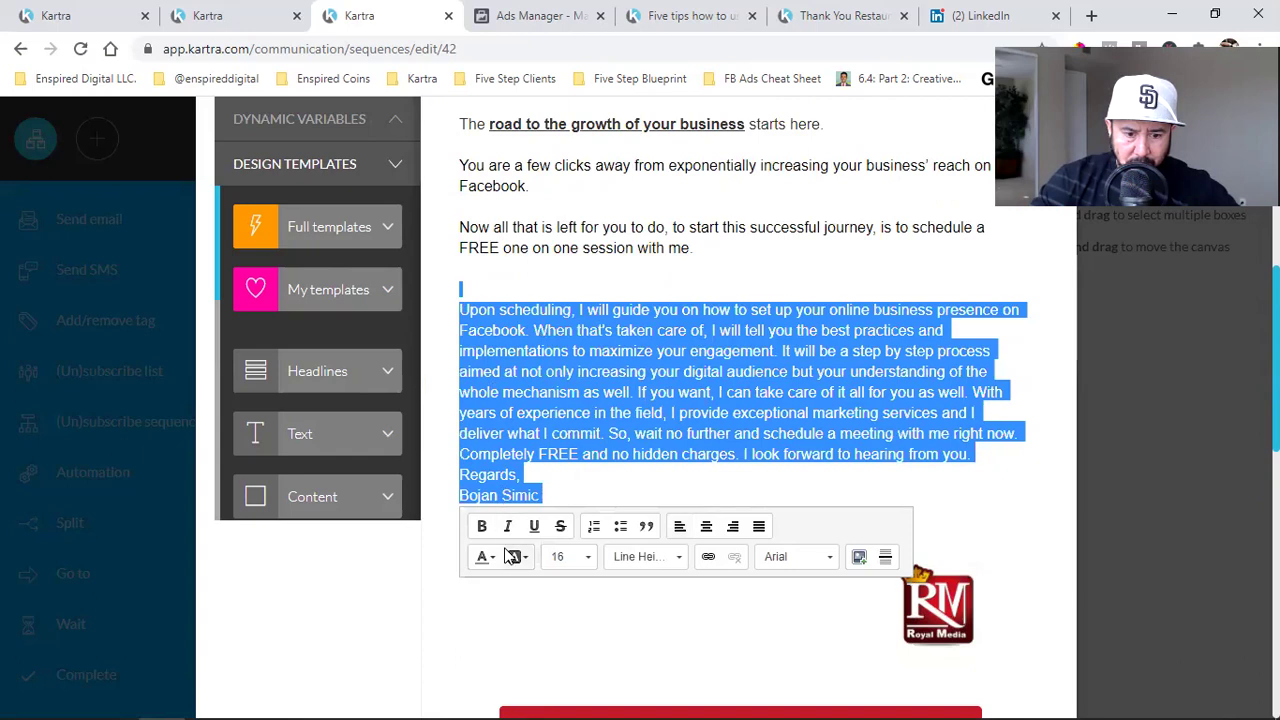
left_click(486, 557)
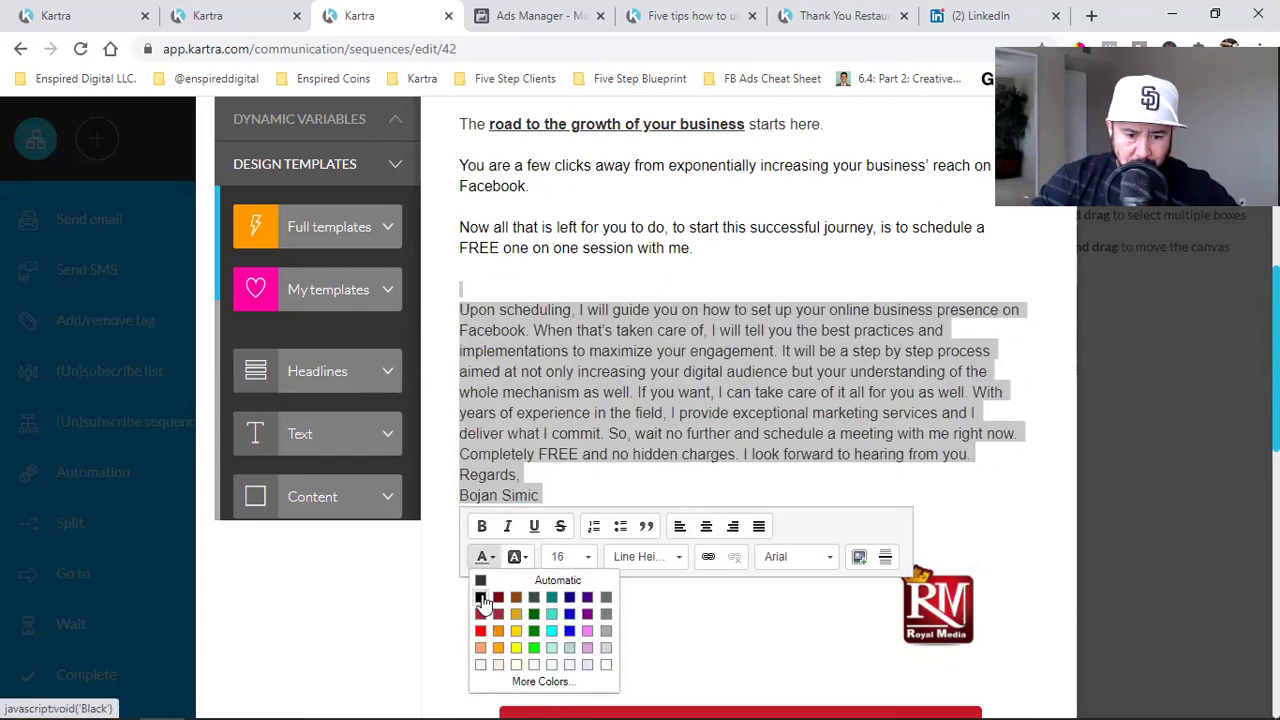
left_click(617, 396)
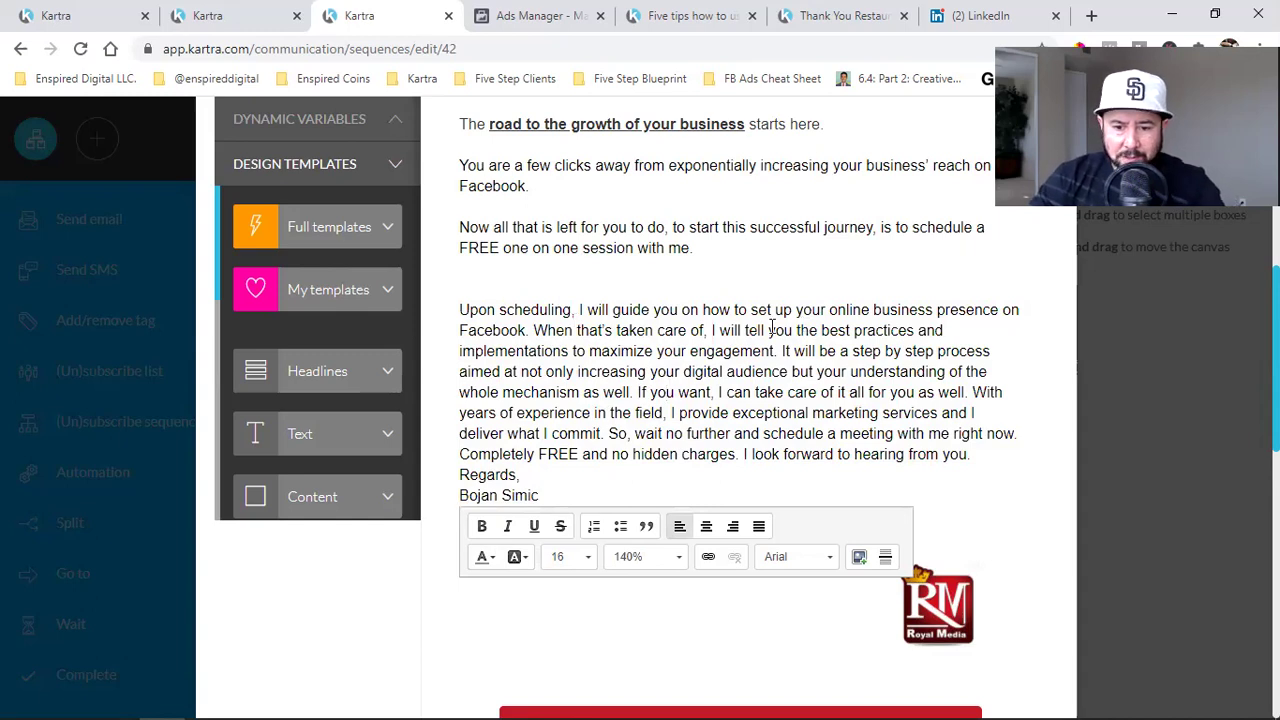
Start separate paragraphs at "When that's taken care of" and at "If you want", each preceded by a blank line
left_click(534, 330)
key("Return")
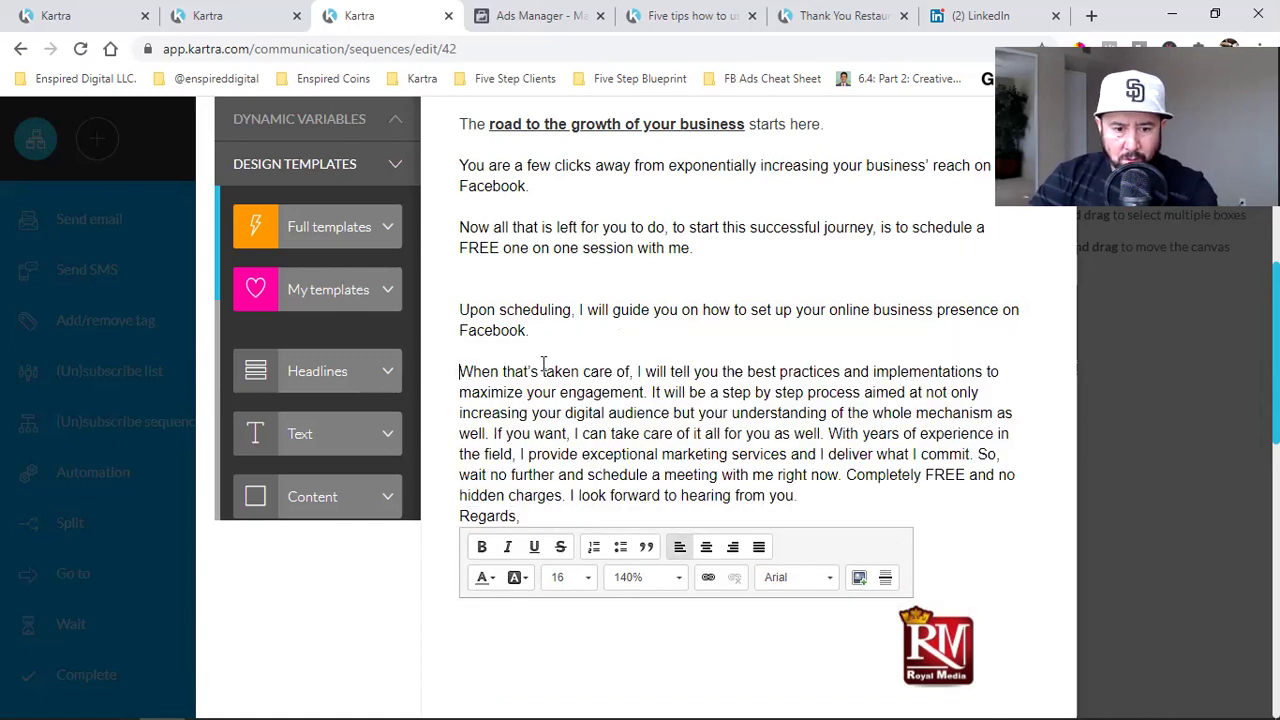
key("Return")
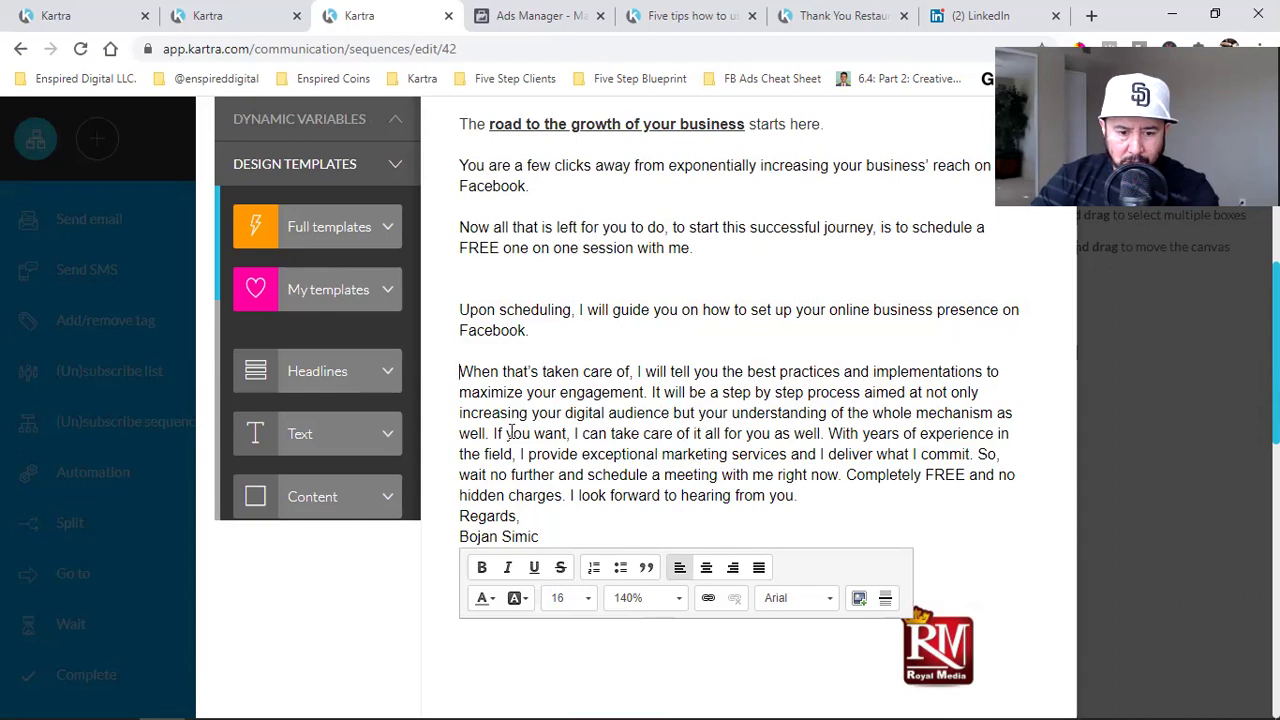
key("Return")
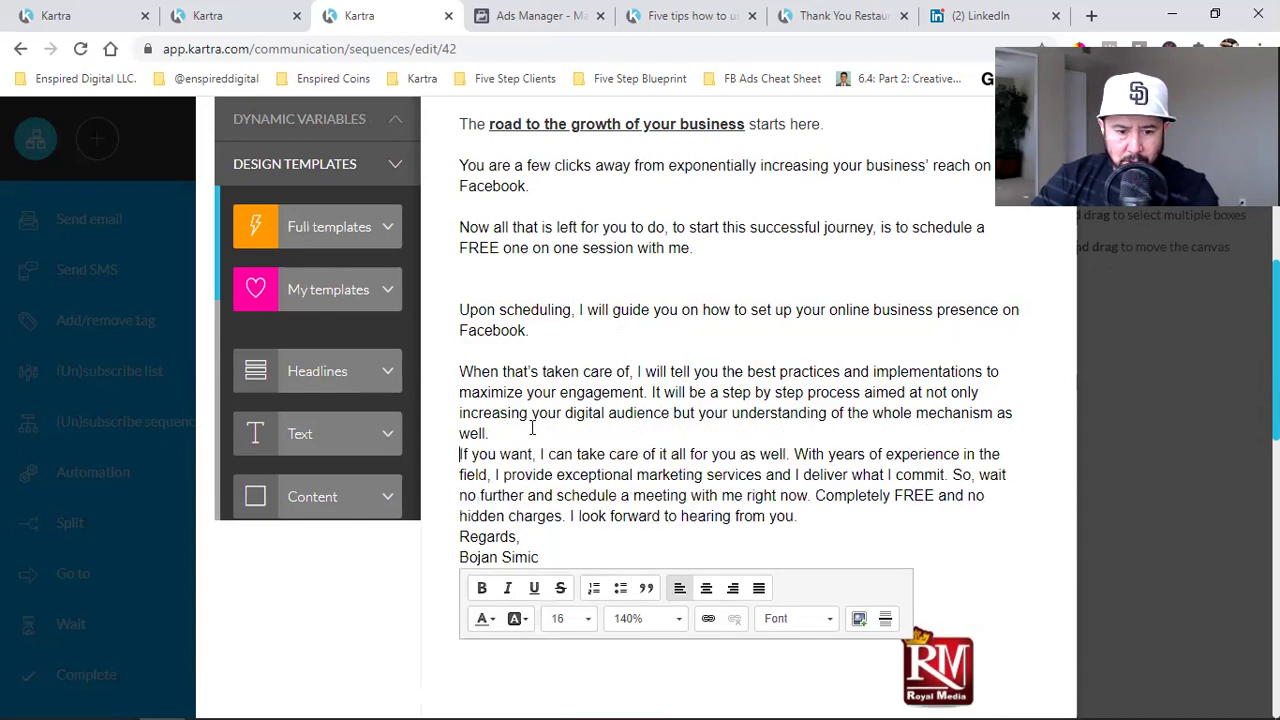
key("Return")
scroll(678, 422, "down", 1)
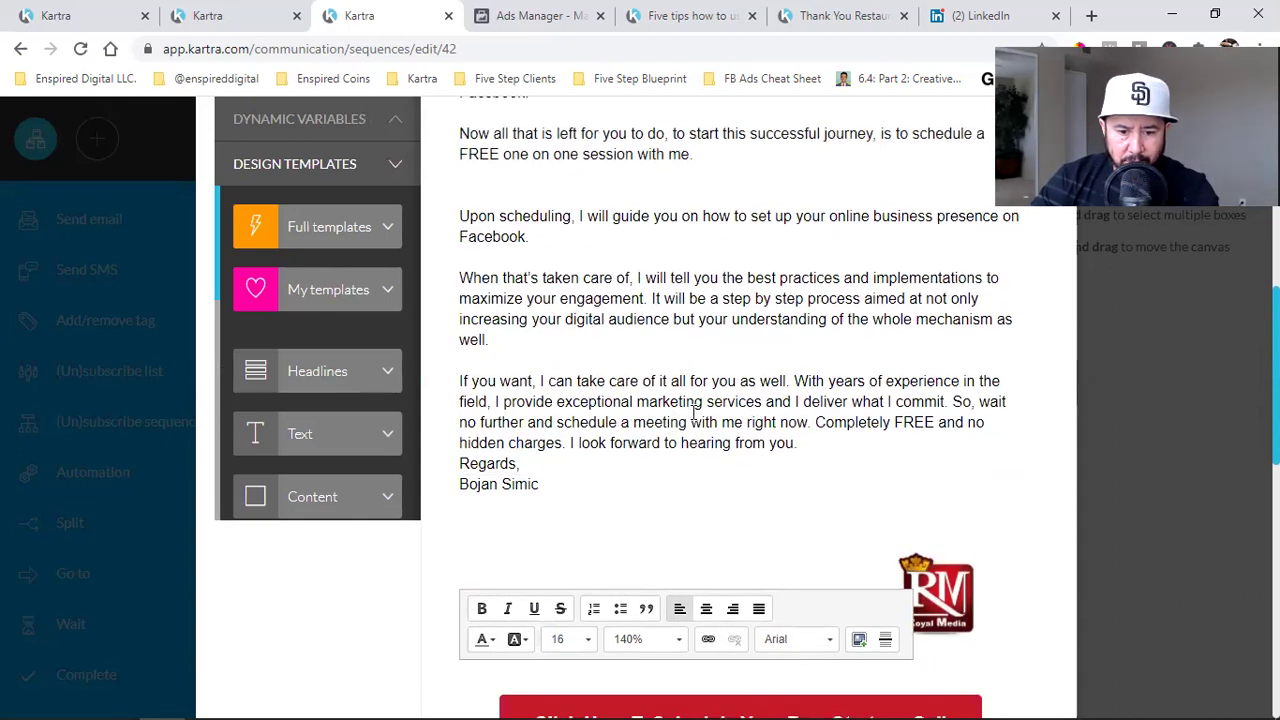
Remove "as well" from the sentence "If you want, I can take care of it all for you"
left_click(786, 381)
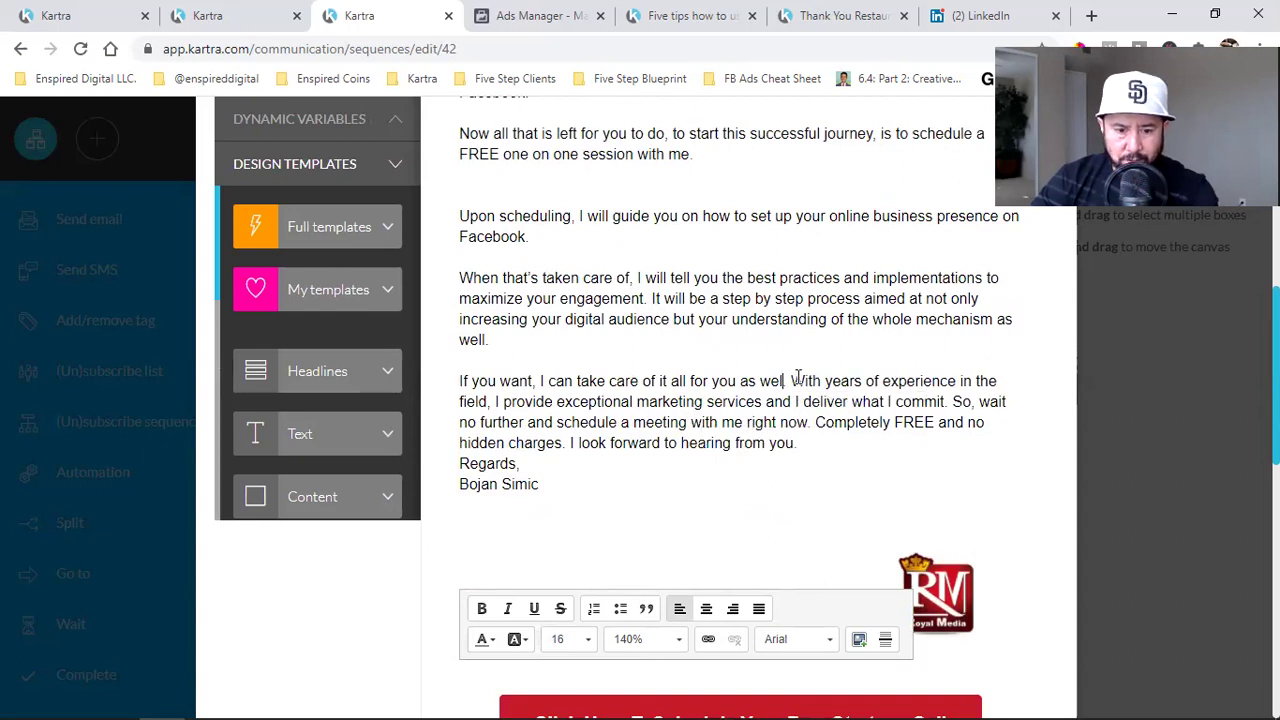
key("BackSpace")
key("BackSpace")
key("BackSpace")
key("BackSpace")
key("BackSpace")
key("BackSpace")
key("BackSpace")
key("BackSpace")
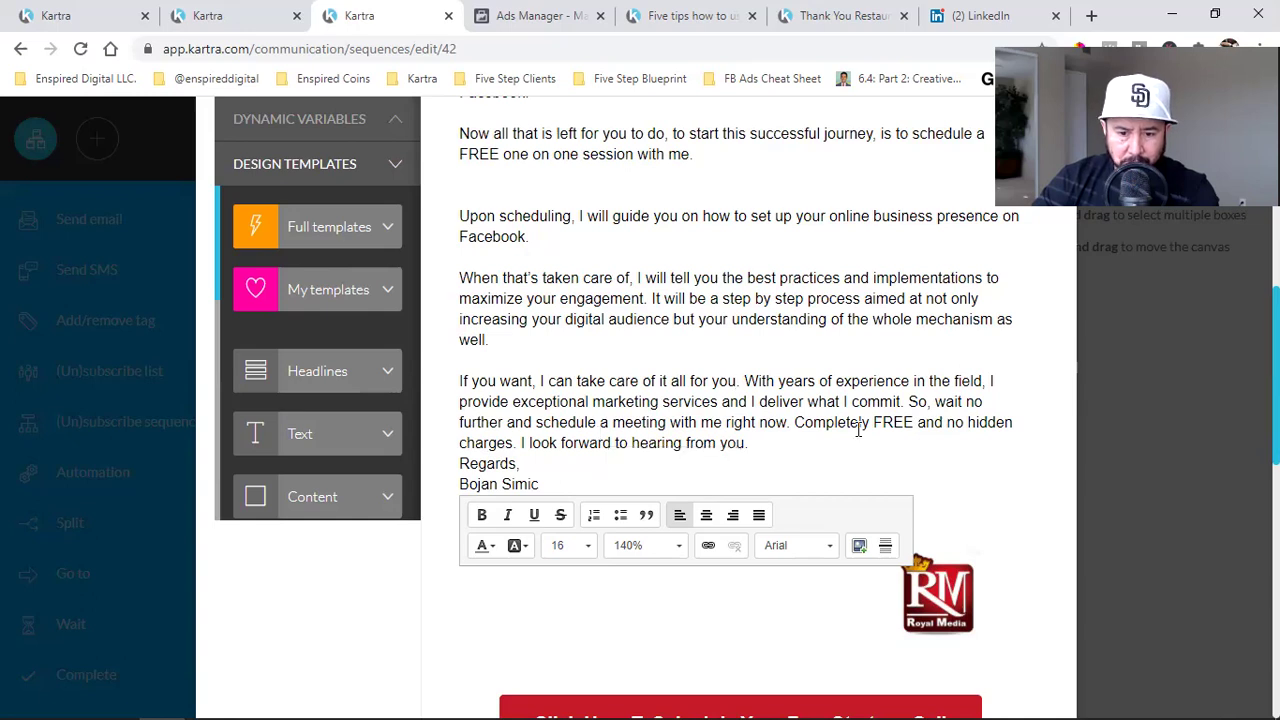
Start a new paragraph at "So, wait no further", with a blank line above it
left_click(910, 401)
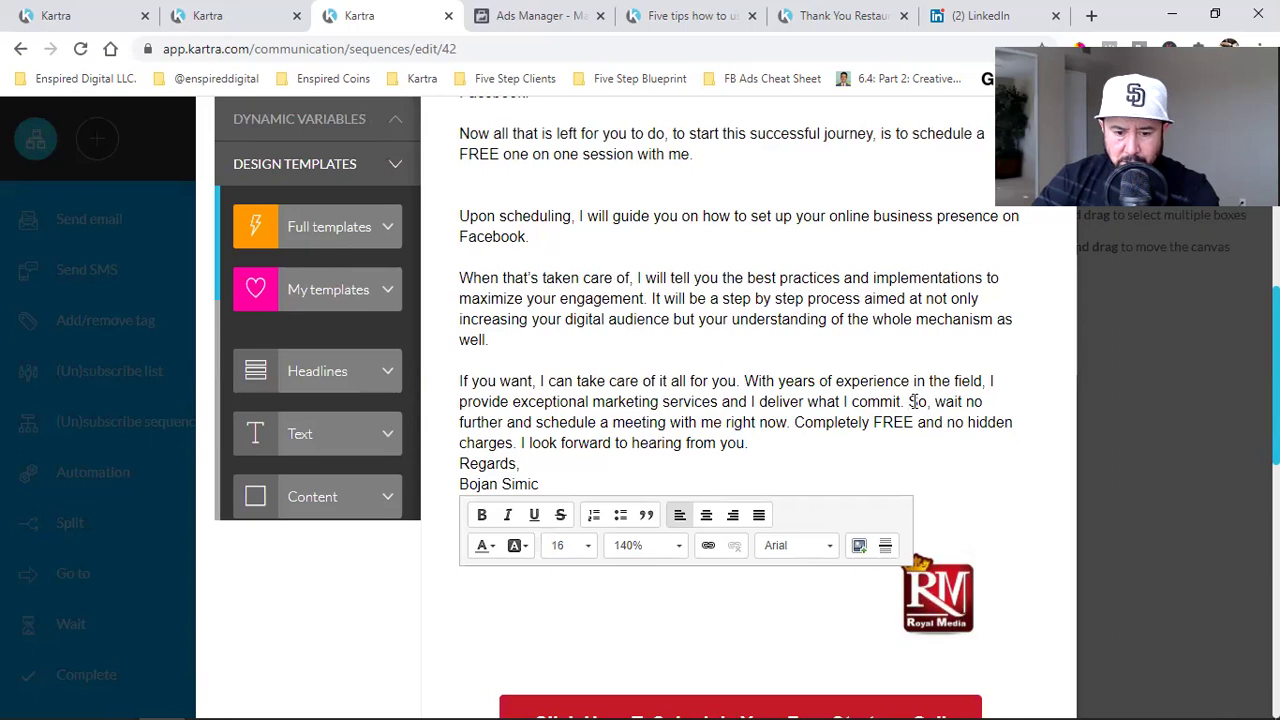
key("Return")
scroll(914, 409, "down", 2)
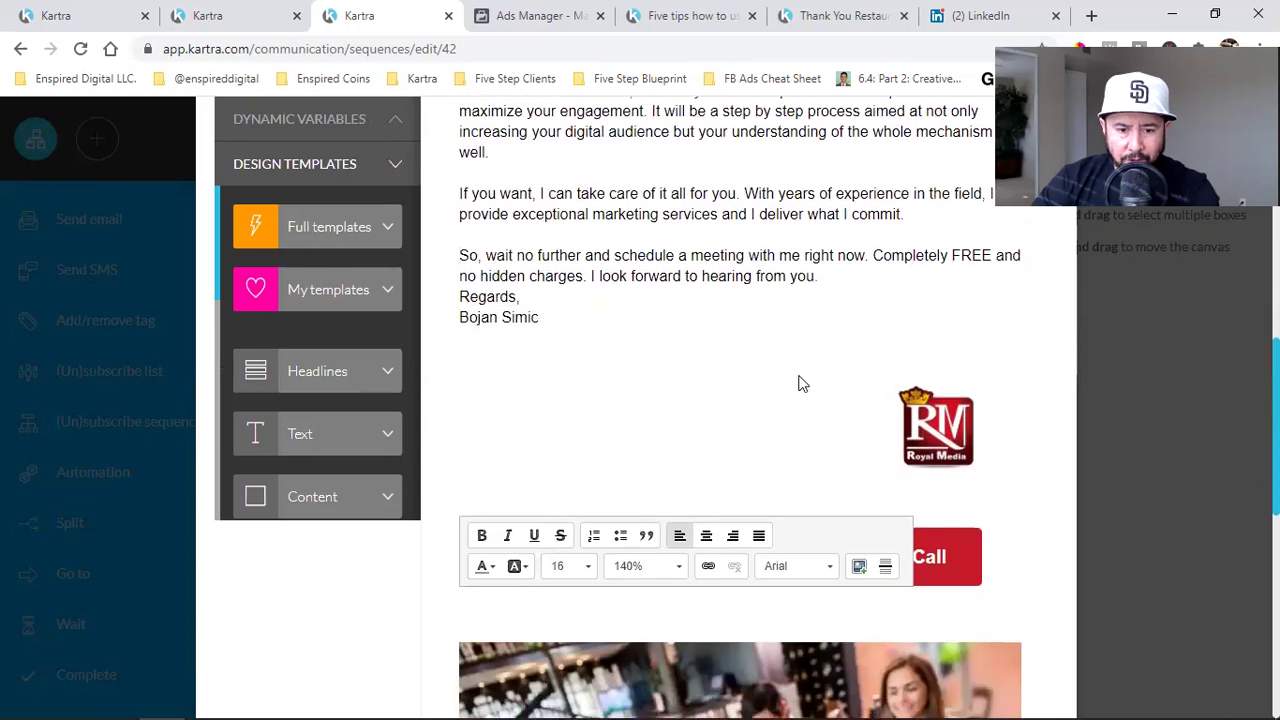
Replace "right now." with "right awat!" at the end of the "So, wait no further" sentence
left_click(868, 255)
key("BackSpace")
key("BackSpace")
key("BackSpace")
key("BackSpace")
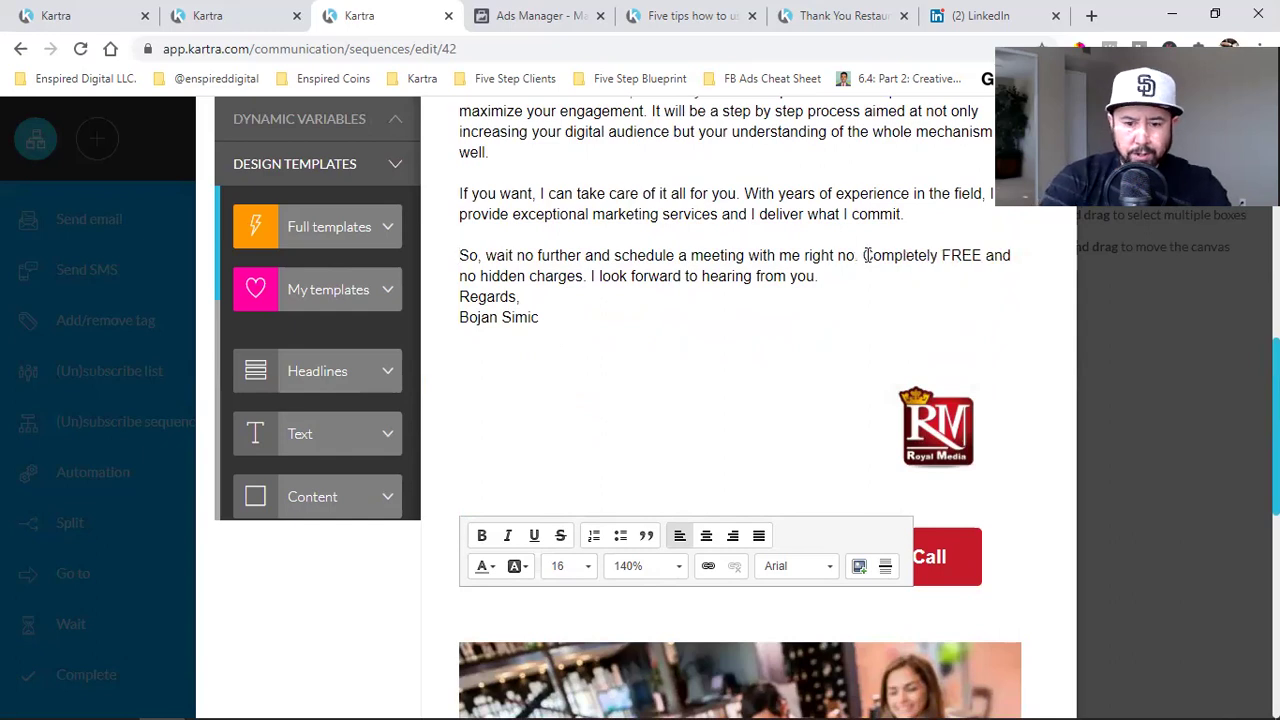
type("away")
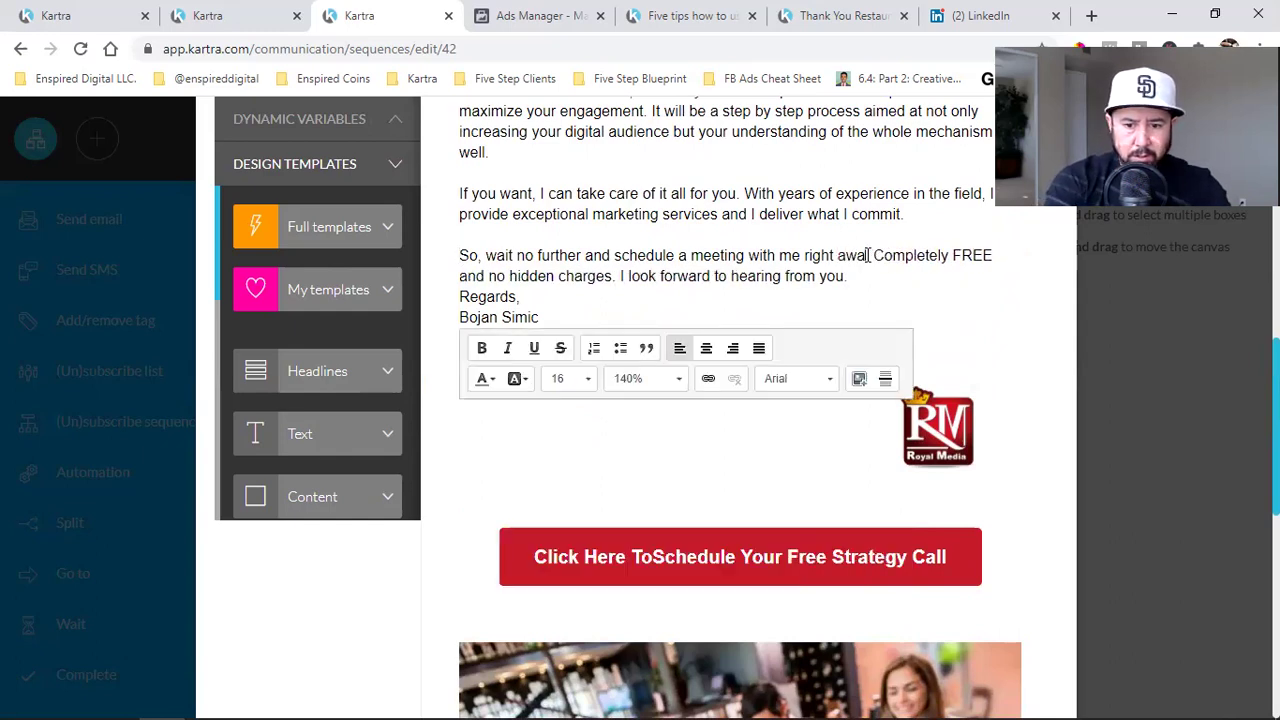
key("BackSpace")
type("!")
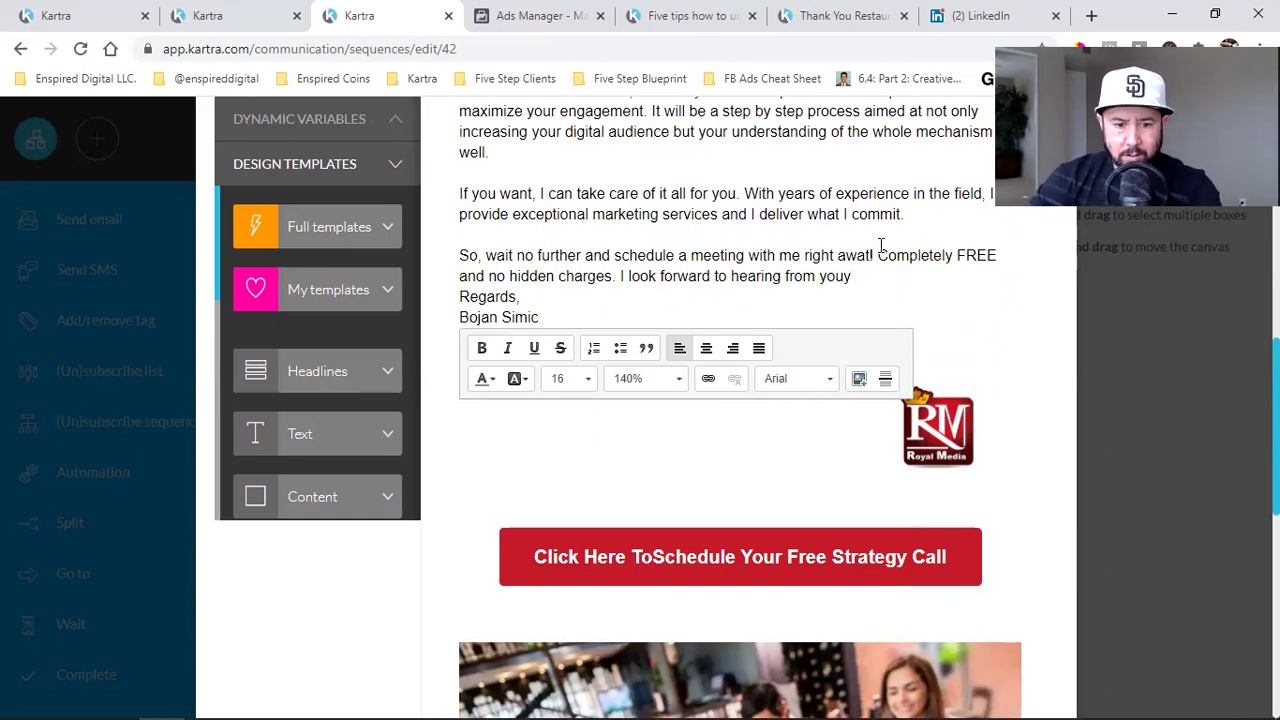
Move "Completely FREE and no hidden charges" into its own paragraph, with a blank line above it
left_click(878, 255)
key("Return")
scroll(854, 328, "down", 1)
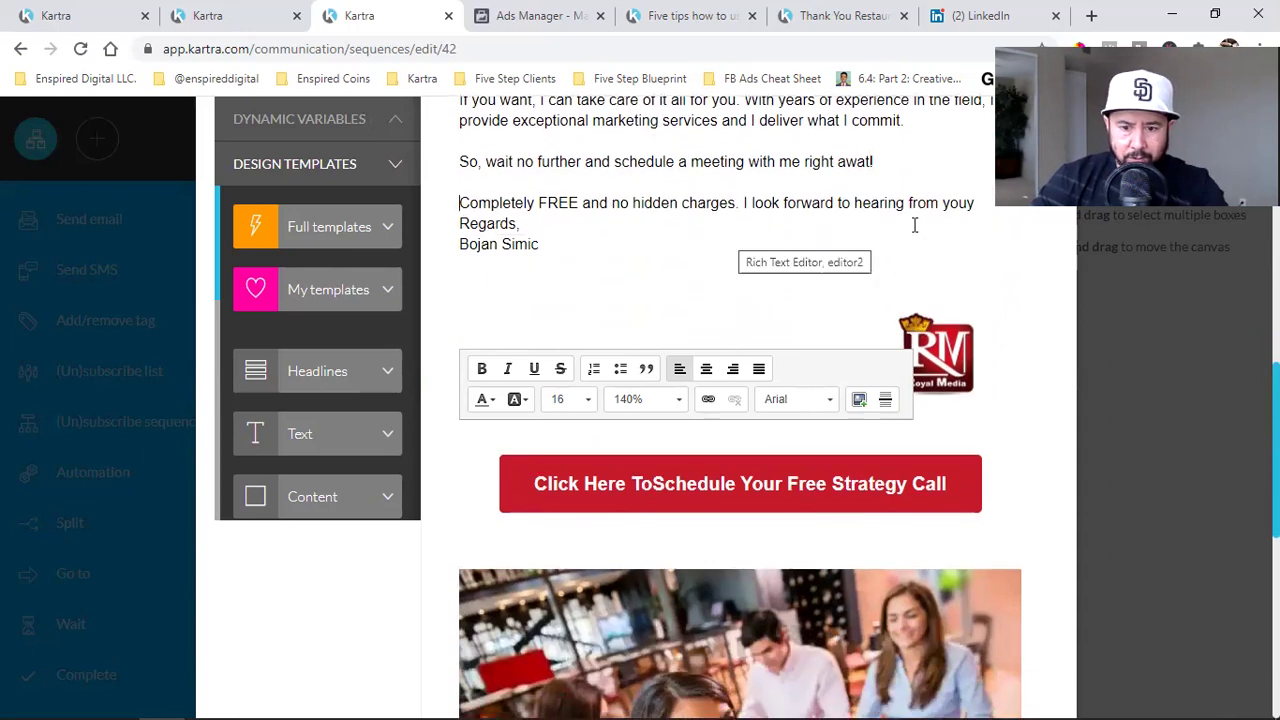
End the closing sentence with "hearing from you!" and add two blank lines before "Regards,"
left_click(975, 203)
key("BackSpace")
type("!")
key("Return")
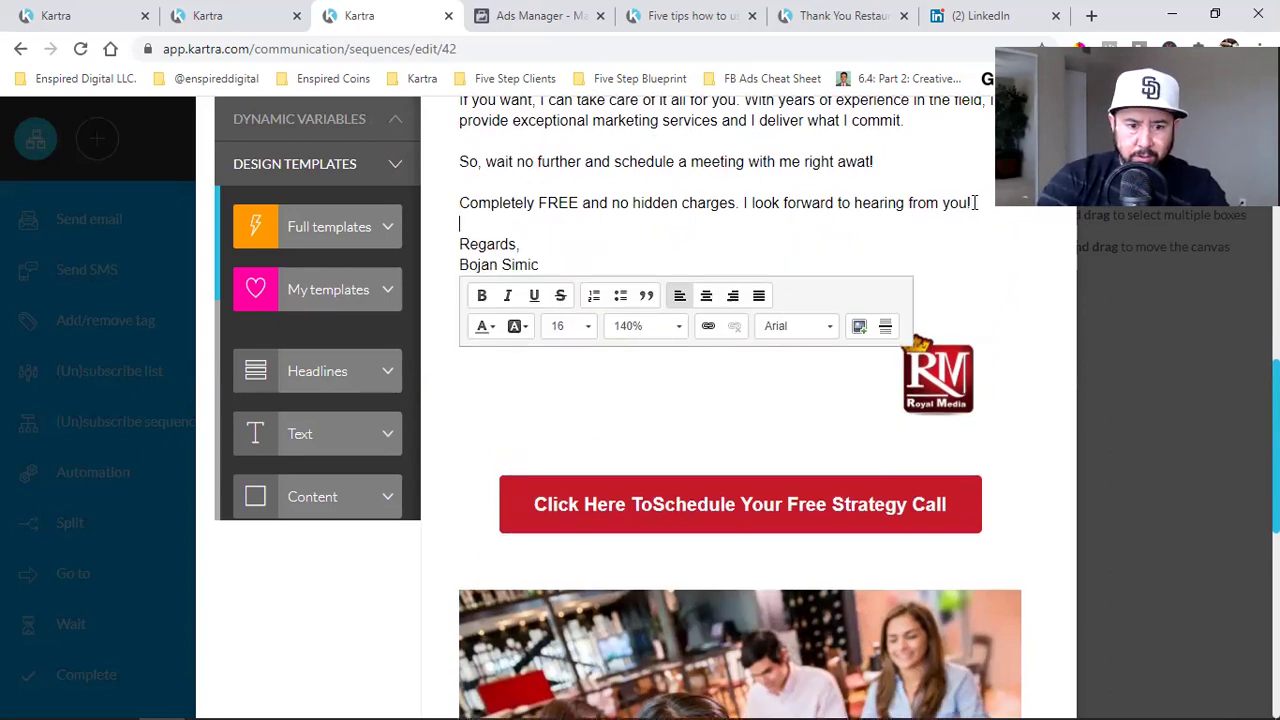
key("Return")
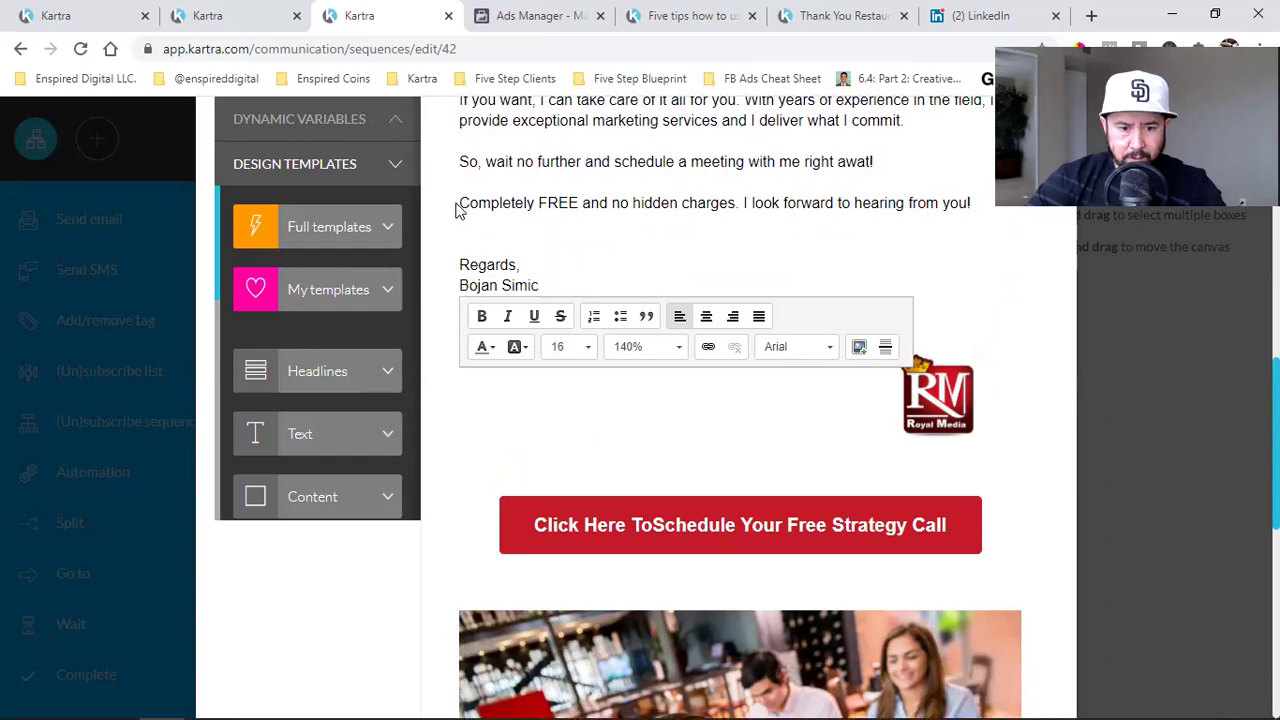
Make the phrase "Completely FREE and no hidden charges" bold and underlined
left_click_drag(461, 200, 725, 202)
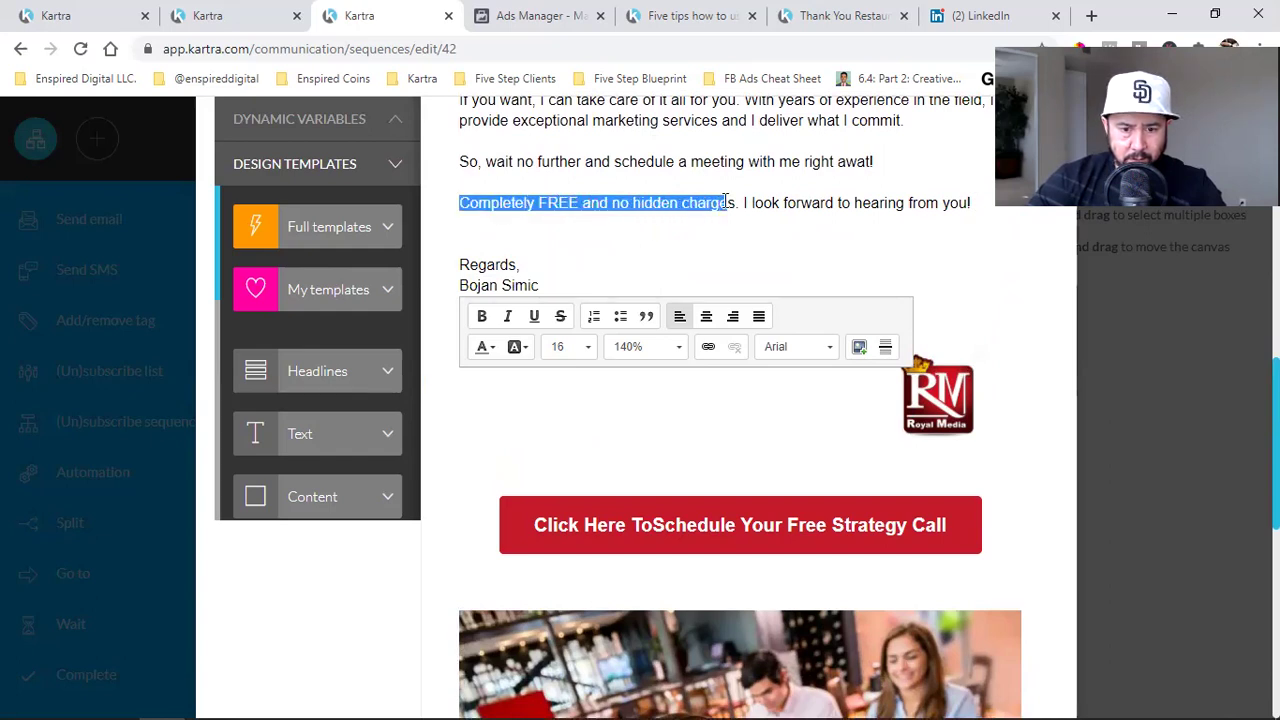
left_click(482, 316)
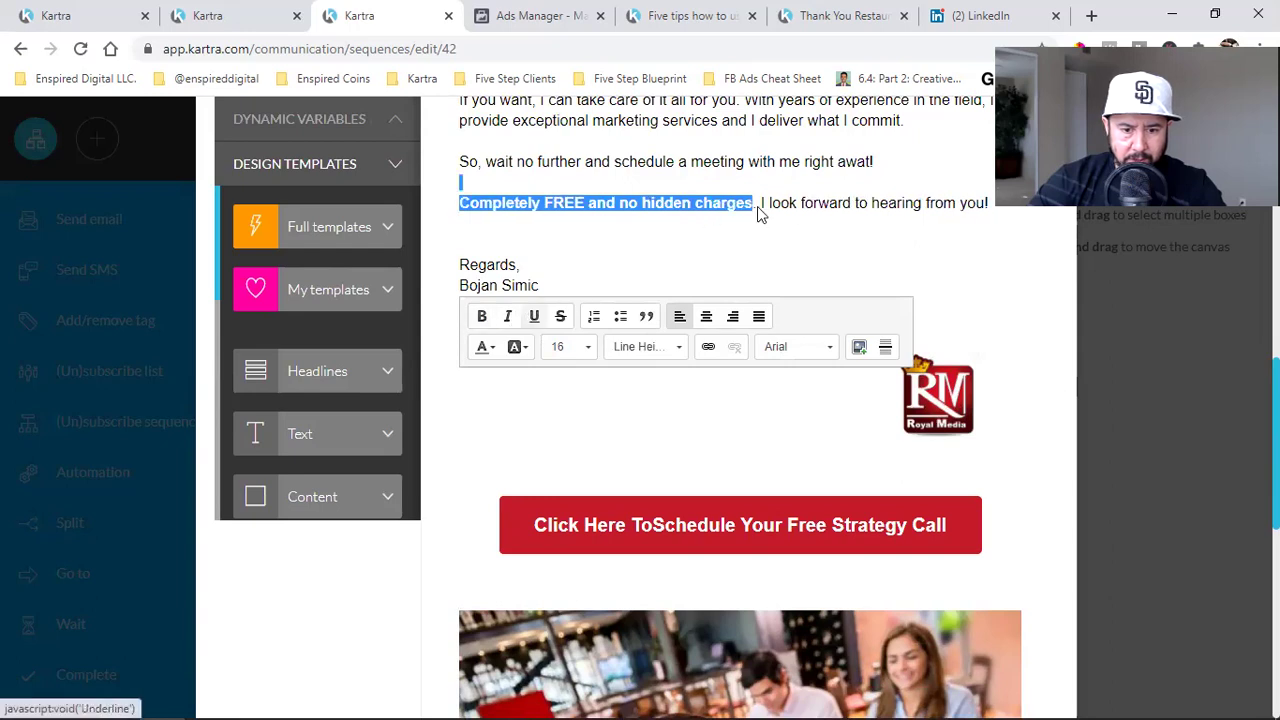
left_click(800, 204)
Switch to the LinkedIn tab, load Google there, and search for "happy people at restaurant"
scroll(815, 257, "up", 3)
scroll(775, 420, "up", 4)
scroll(774, 491, "down", 8)
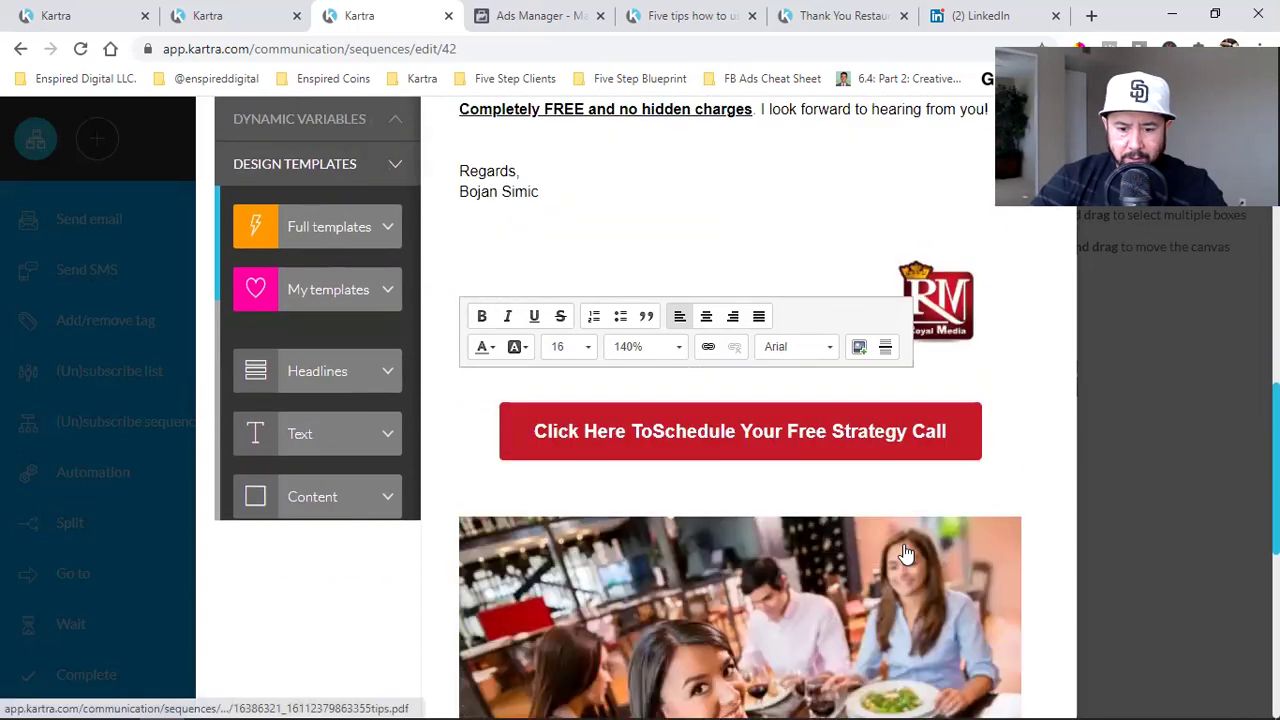
scroll(905, 553, "down", 1)
left_click(972, 12)
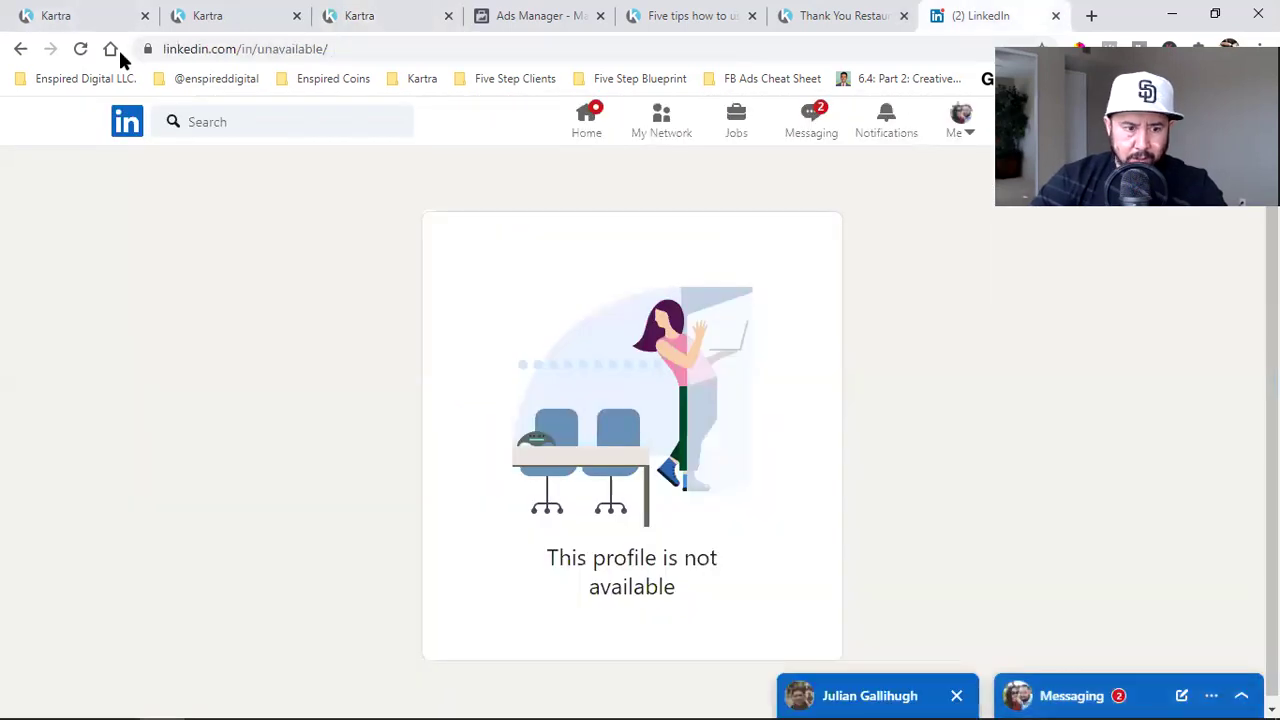
left_click(111, 50)
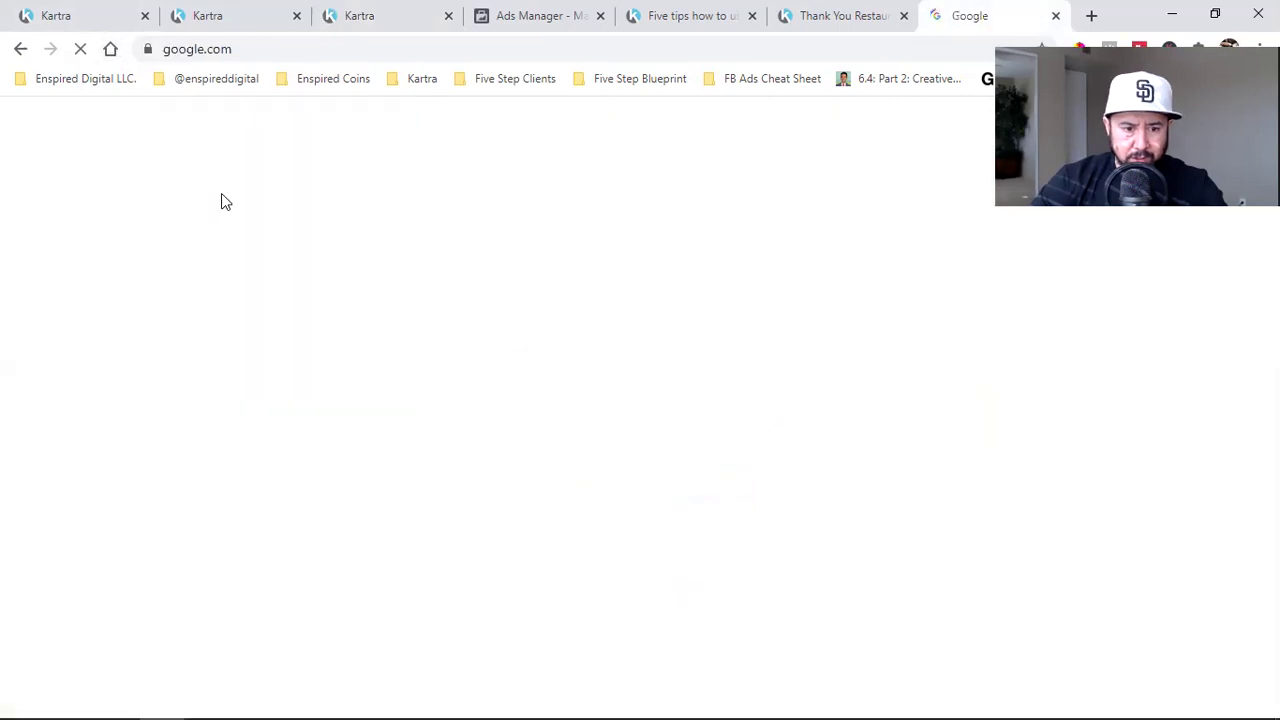
type("hap")
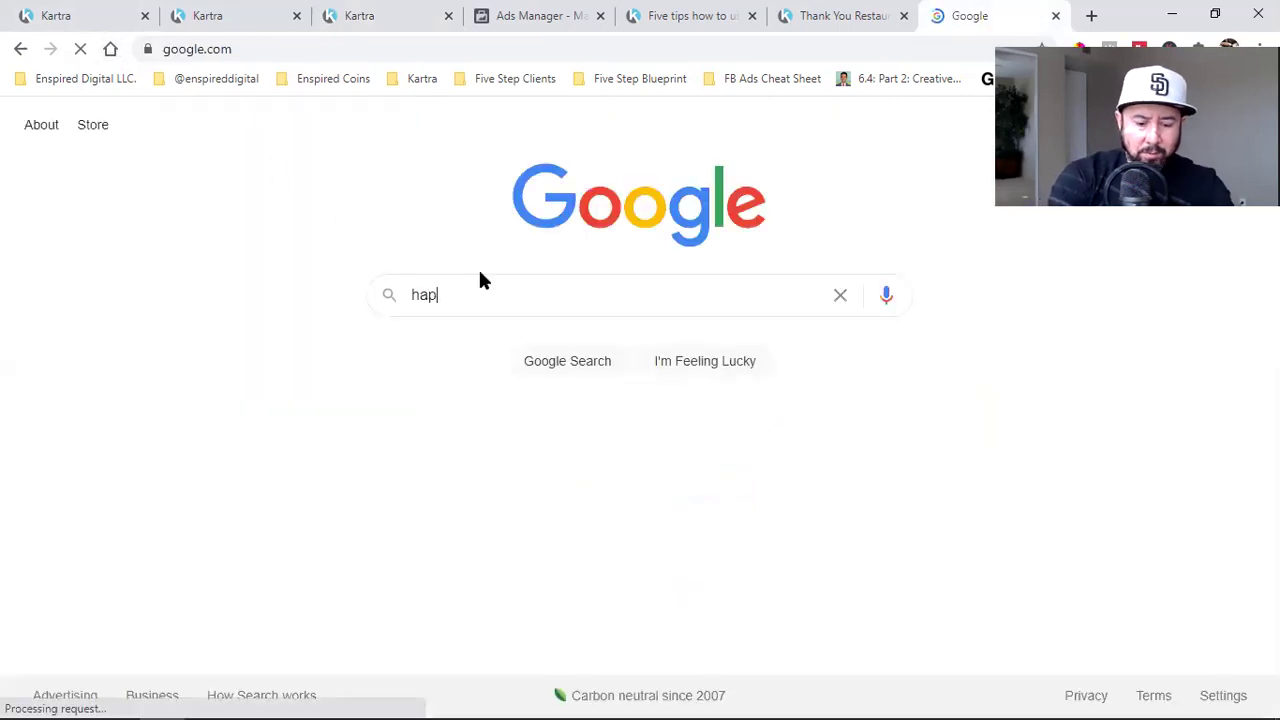
type("py people at")
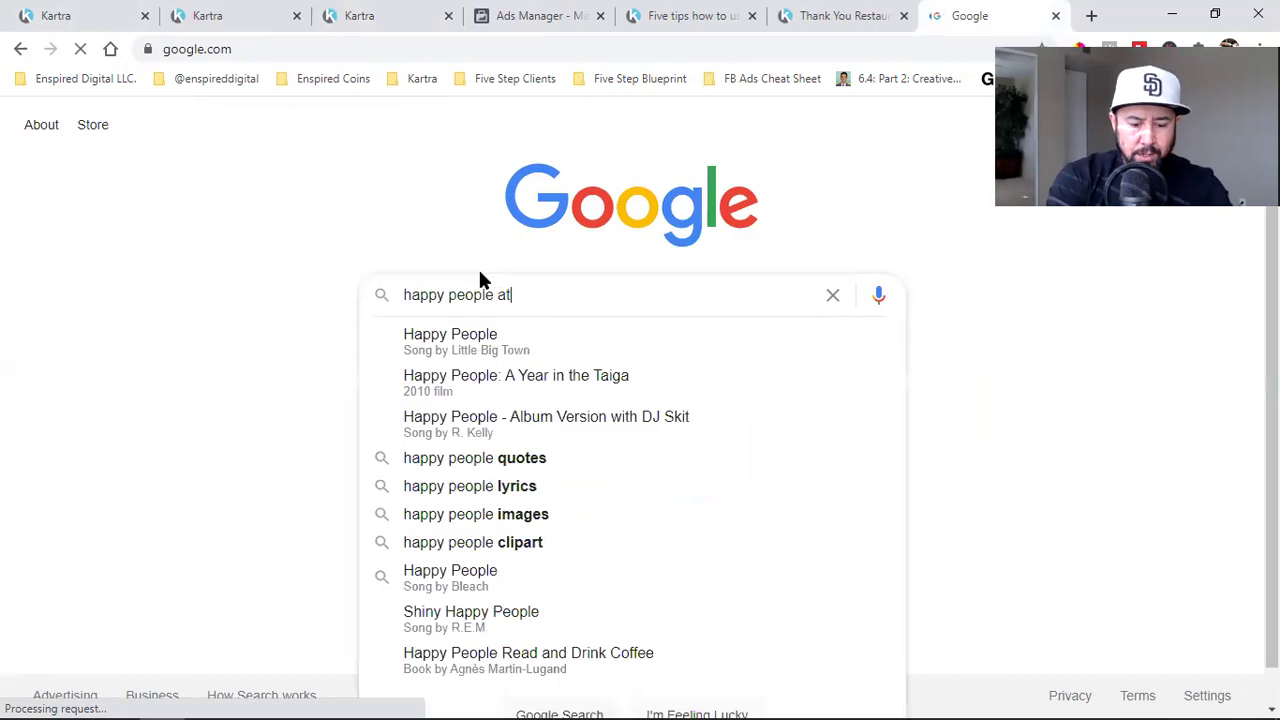
type(" restruant")
key("Return")
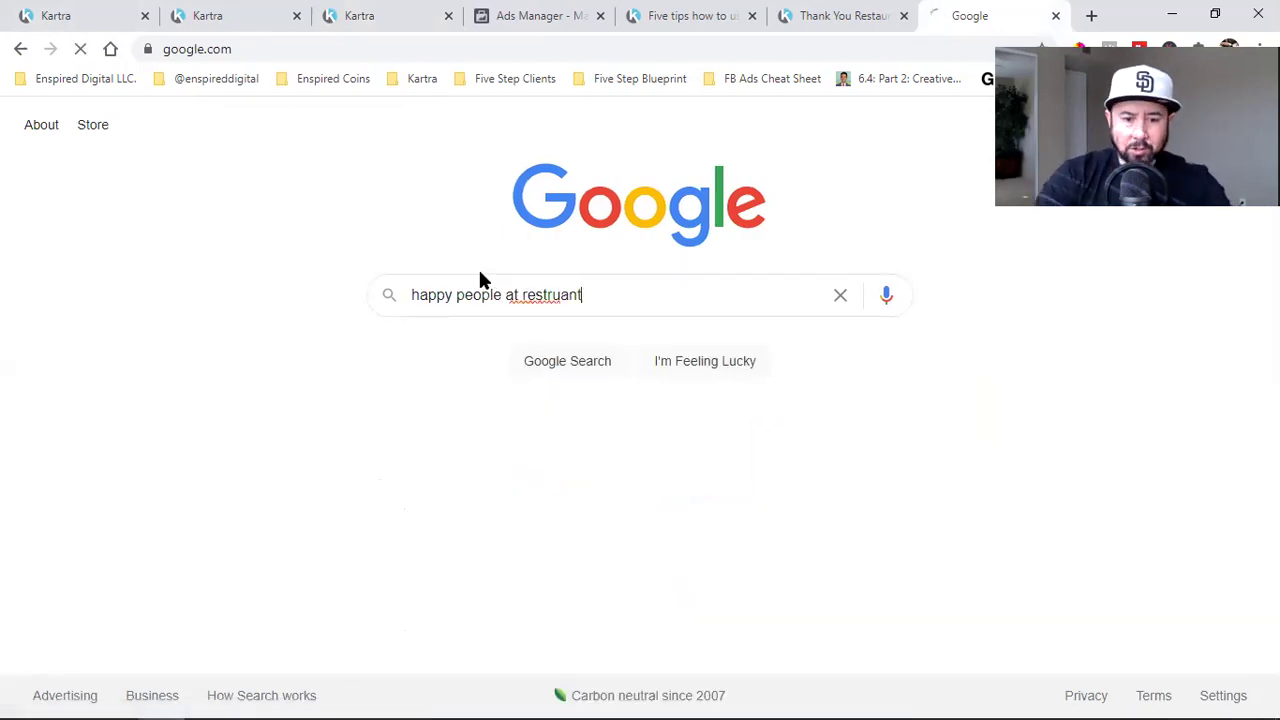
Show the image results for the "happy people at restaurant" search
left_click(449, 277)
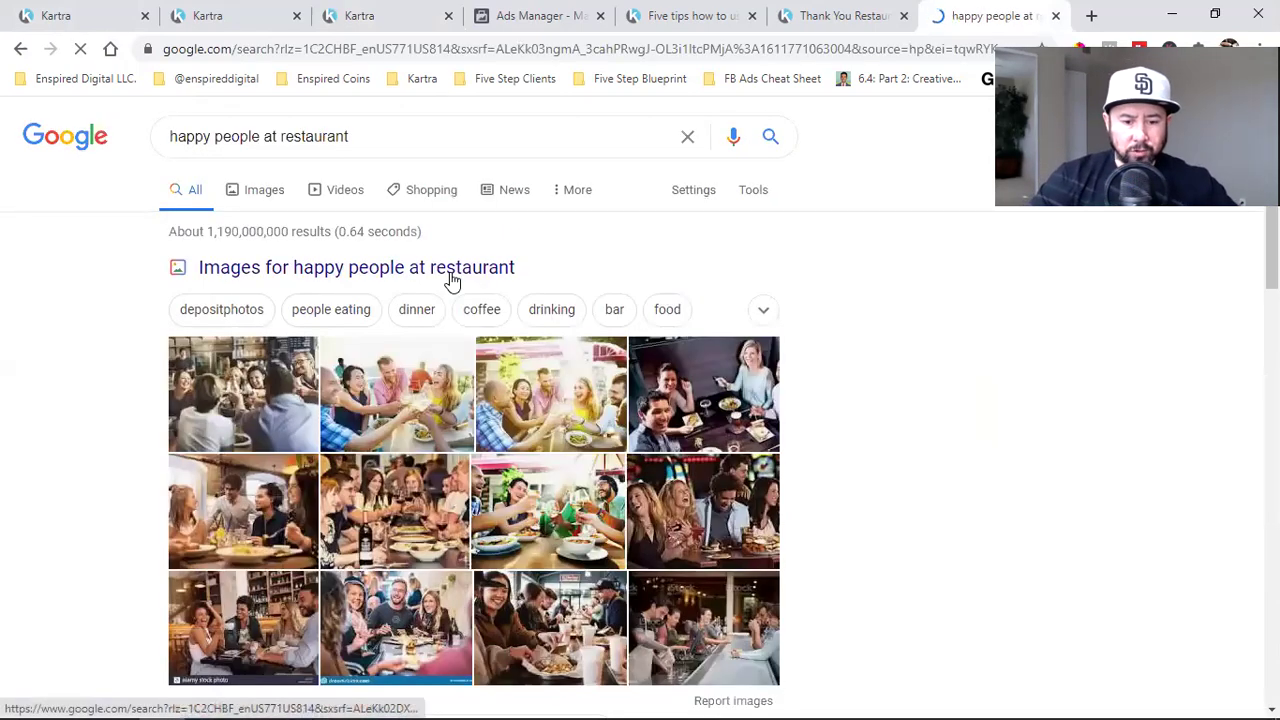
left_click(735, 437)
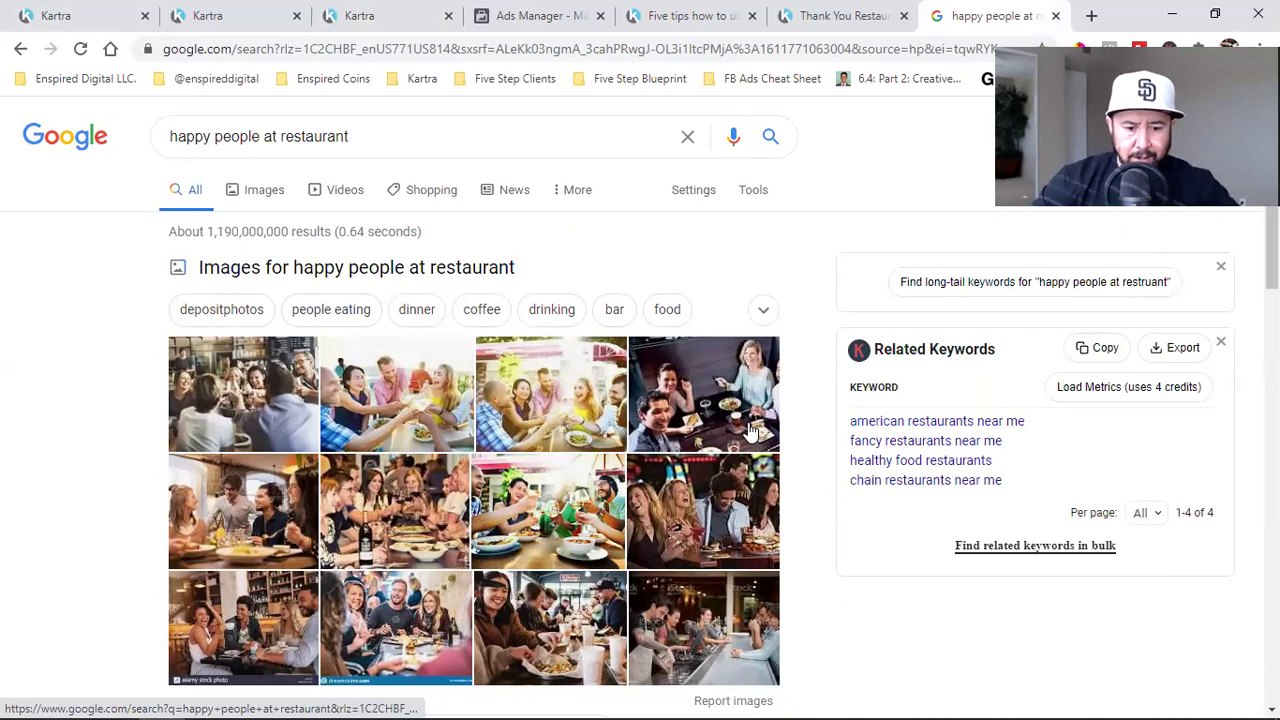
scroll(750, 430, "down", 1)
scroll(286, 309, "up", 1)
left_click(263, 188)
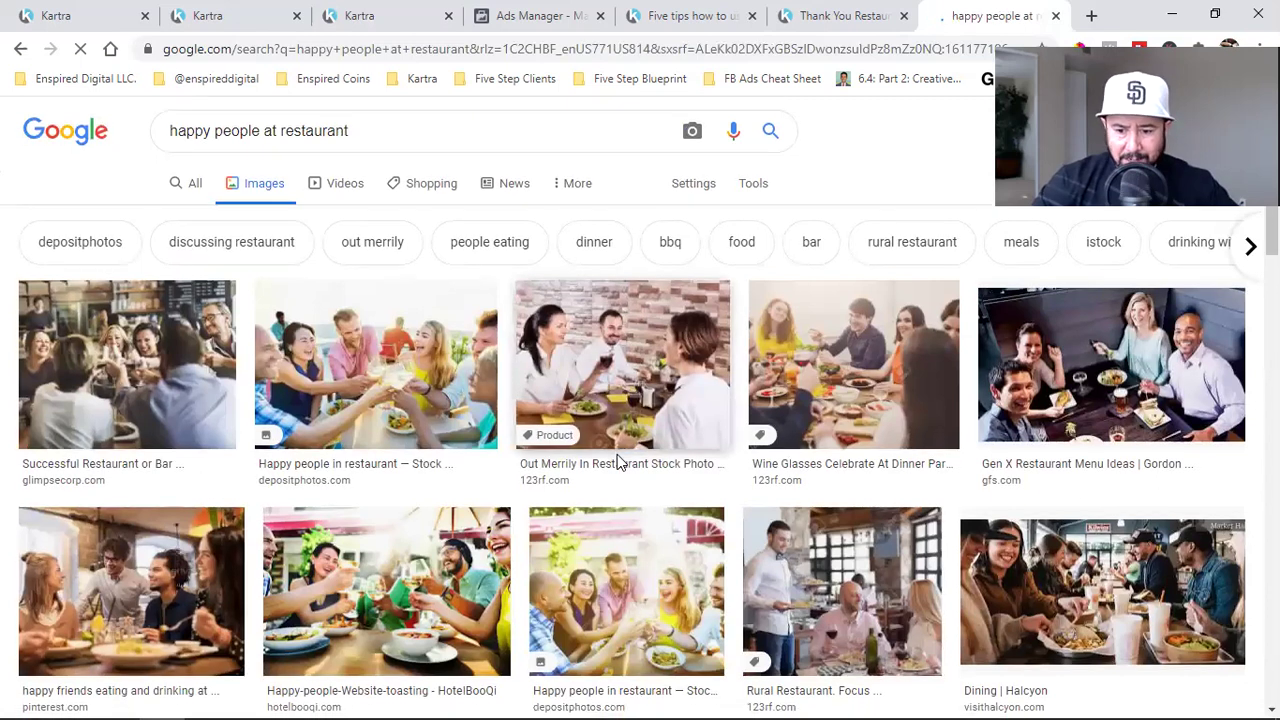
Find the overhead photo of four diners from Goway's "Asia's Weirdest Restaurants" and save it to the computer
scroll(618, 462, "down", 1)
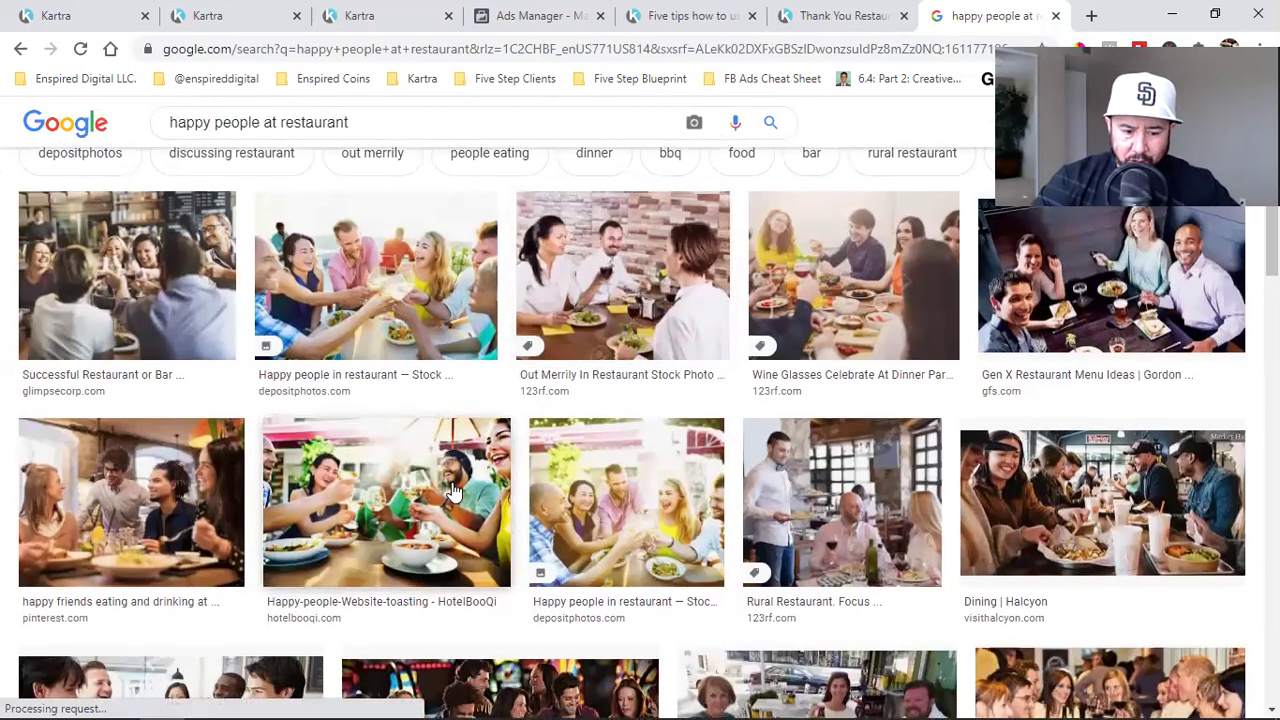
scroll(510, 525, "down", 3)
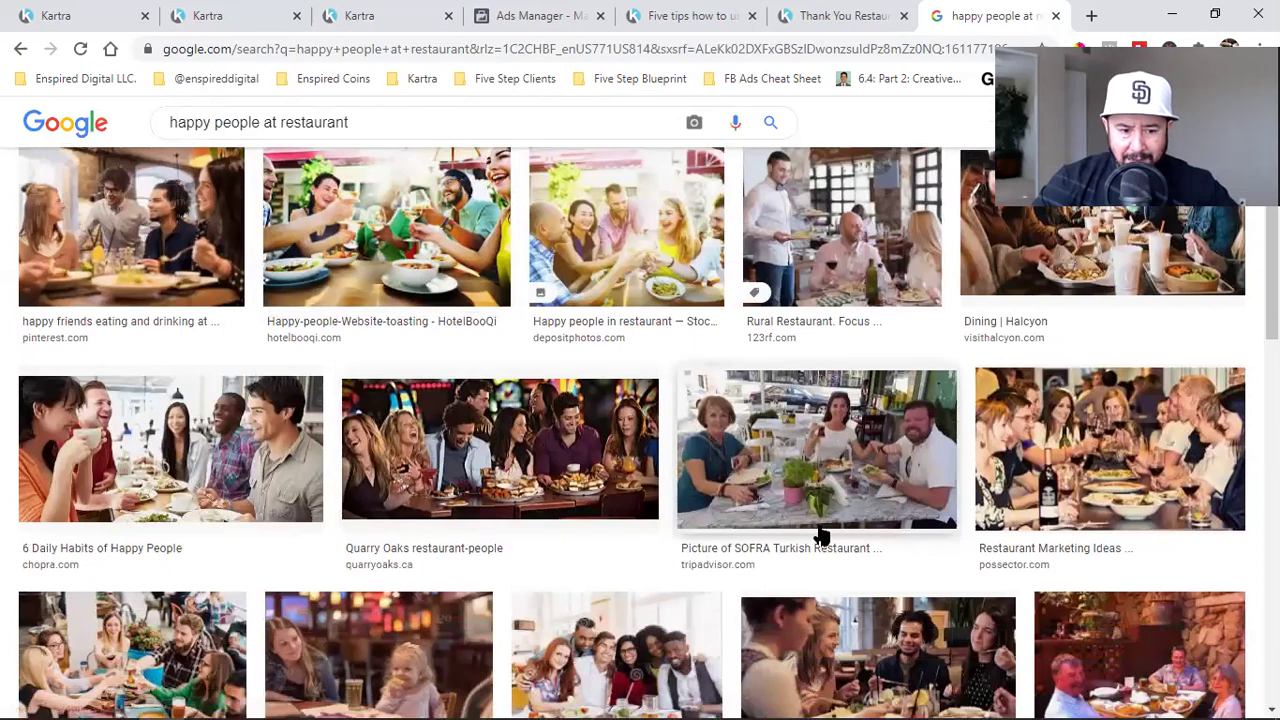
scroll(820, 535, "down", 2)
scroll(820, 535, "down", 2)
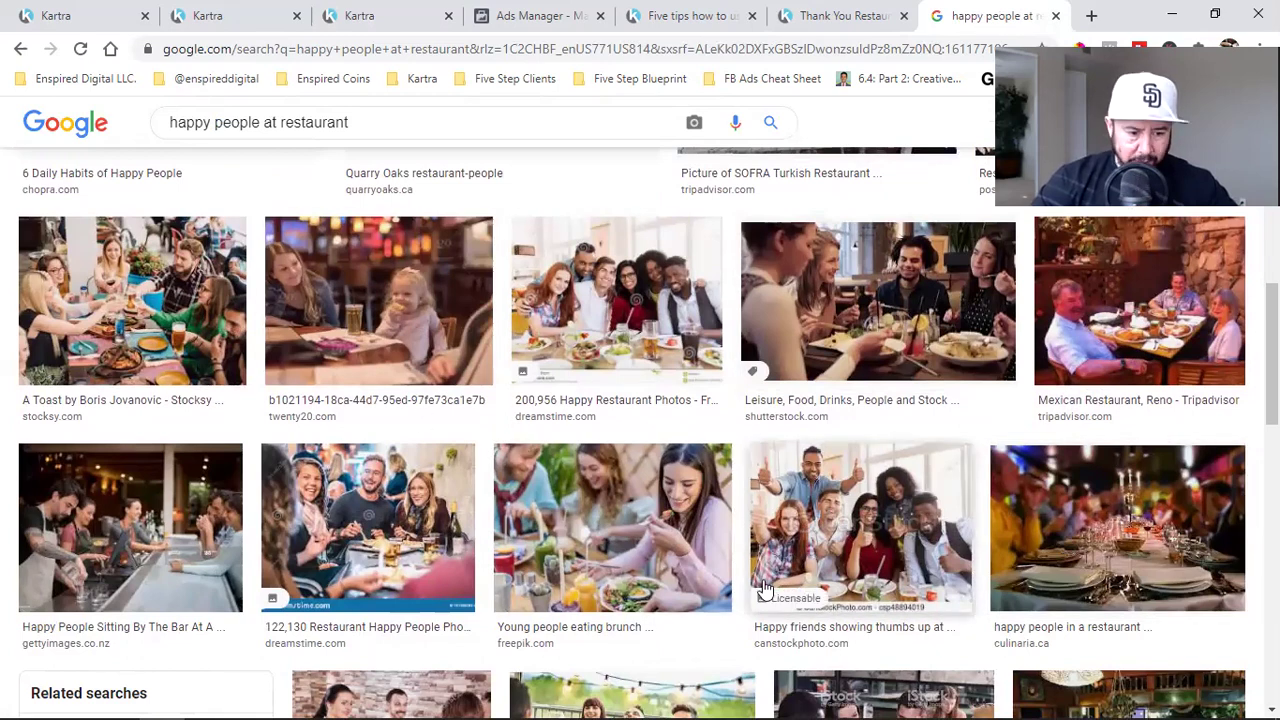
scroll(760, 586, "down", 3)
scroll(762, 587, "down", 2)
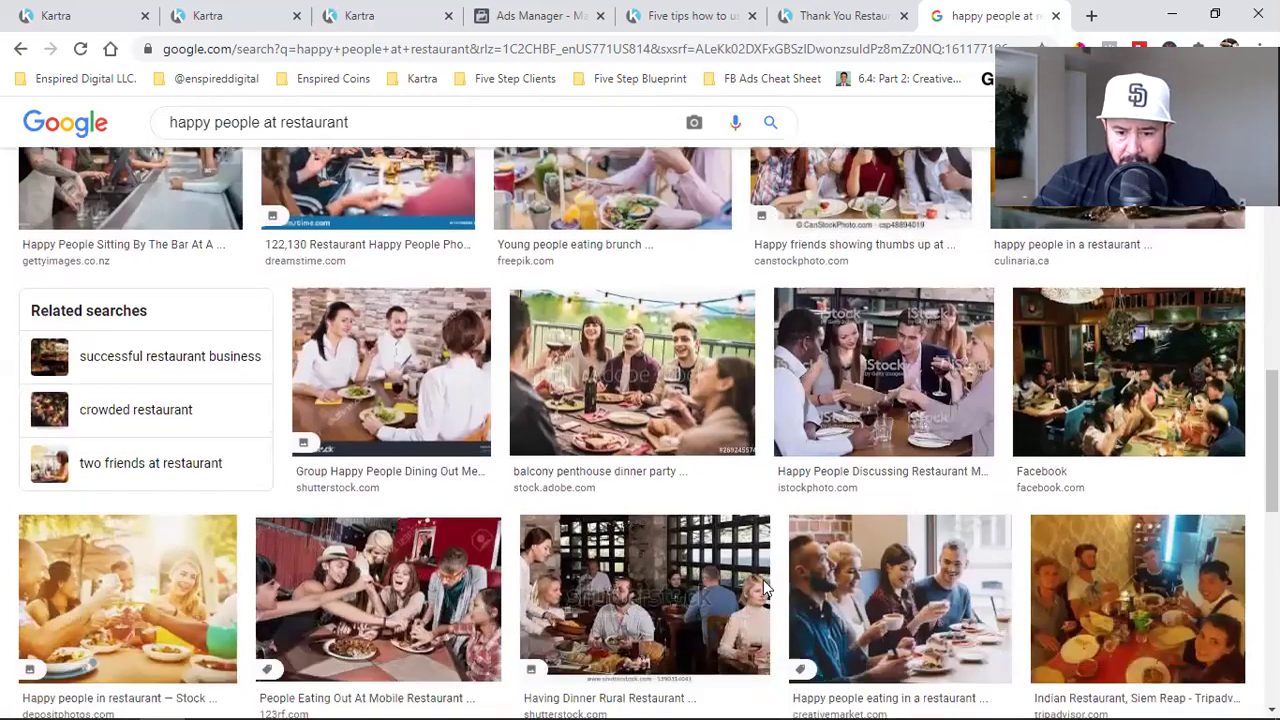
scroll(765, 587, "down", 3)
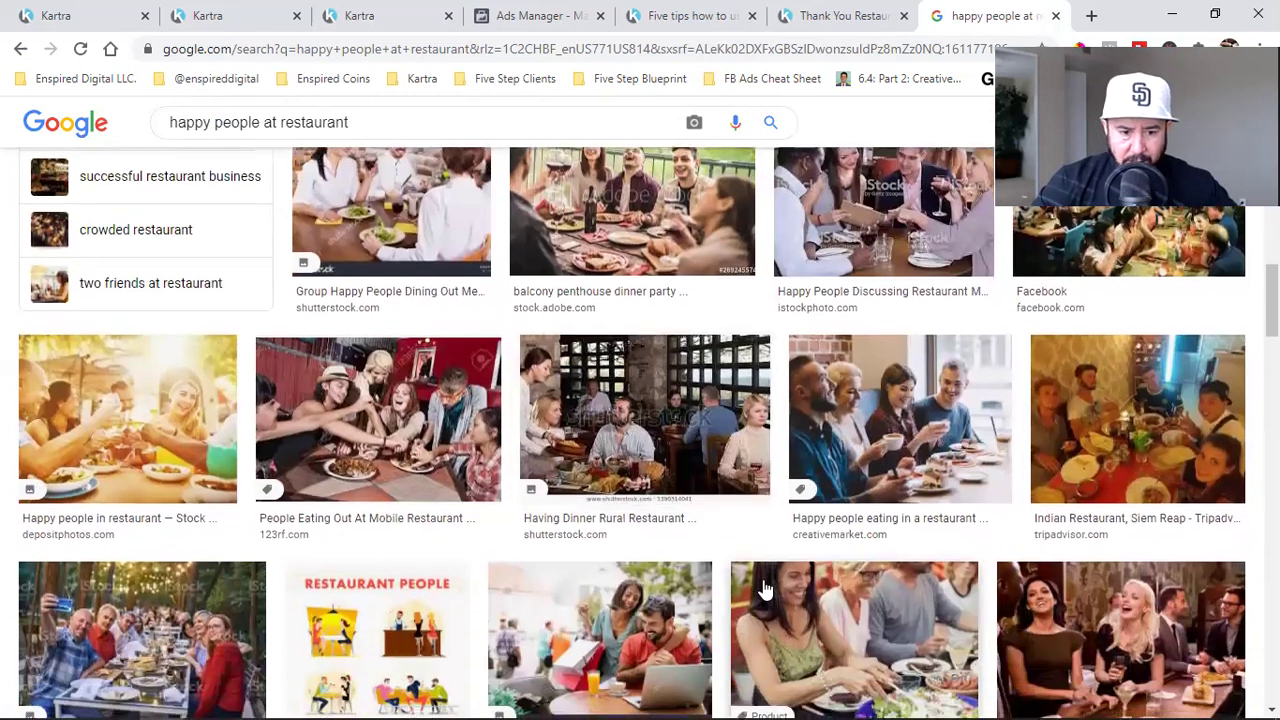
scroll(650, 432, "down", 2)
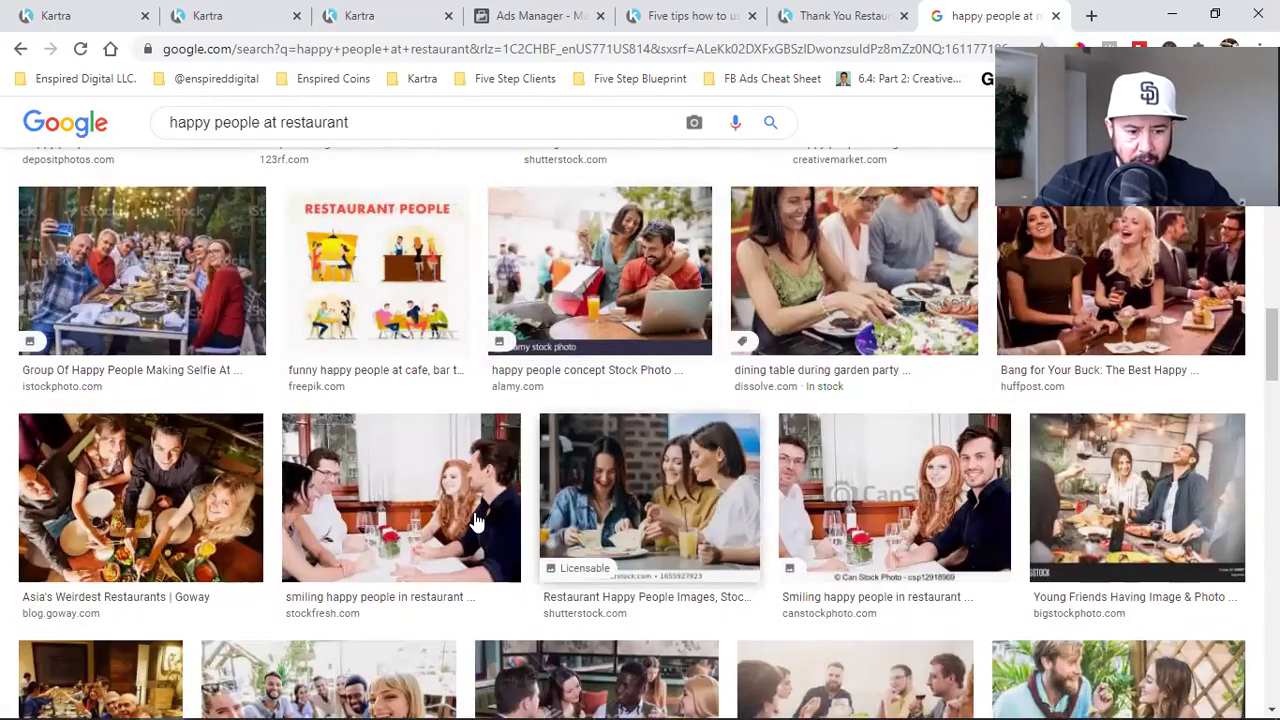
left_click(192, 515)
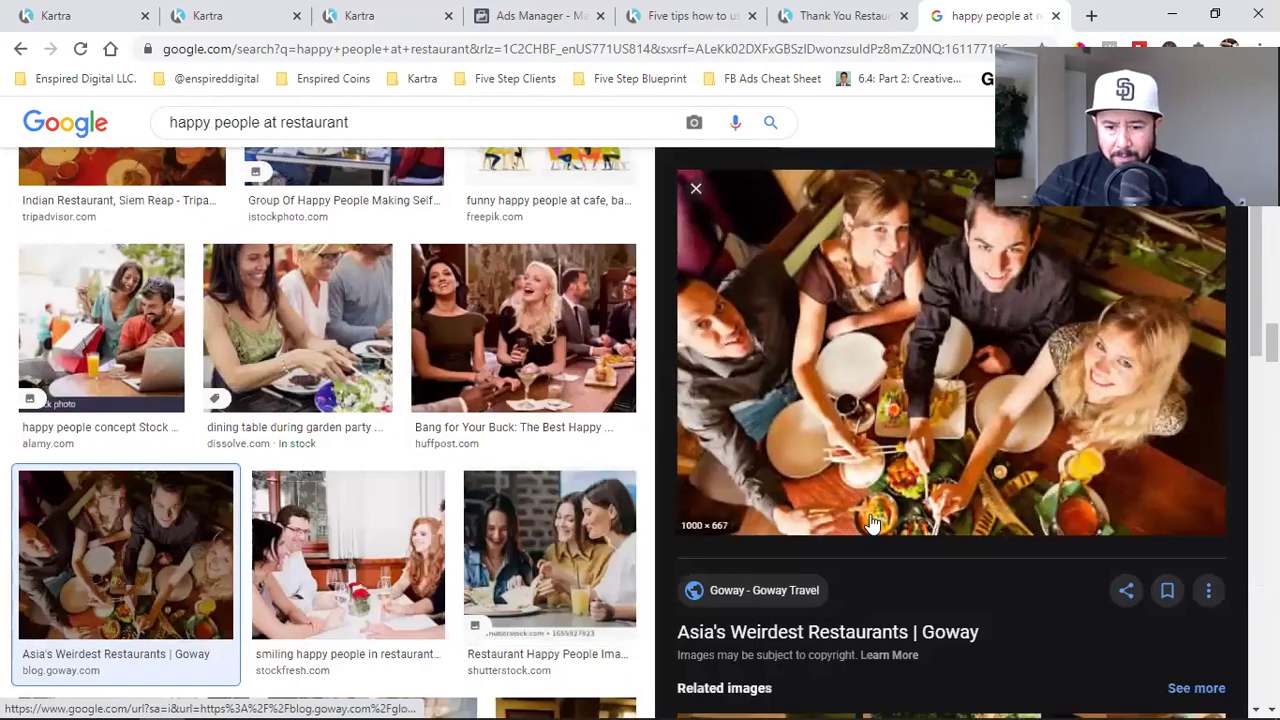
right_click(911, 353)
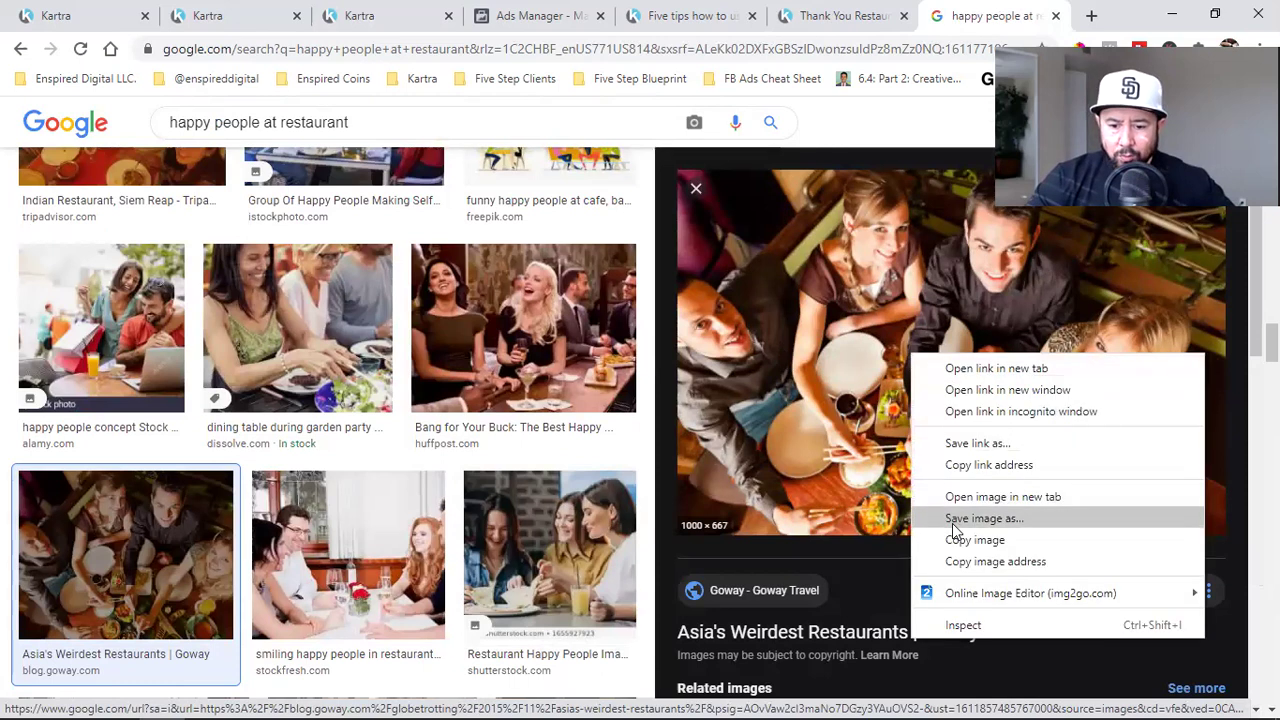
left_click(960, 518)
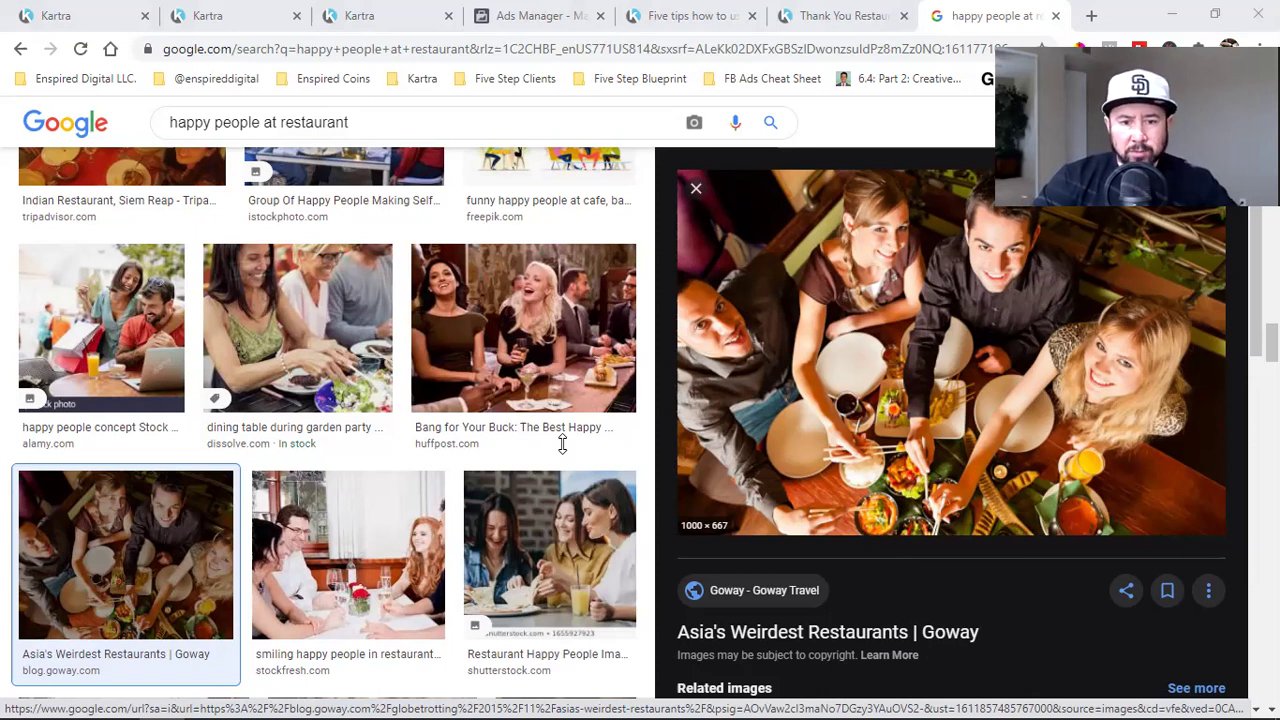
Return to the Kartra email editor, open the restaurant photo below the red button for editing, and clear its URL
left_click(200, 12)
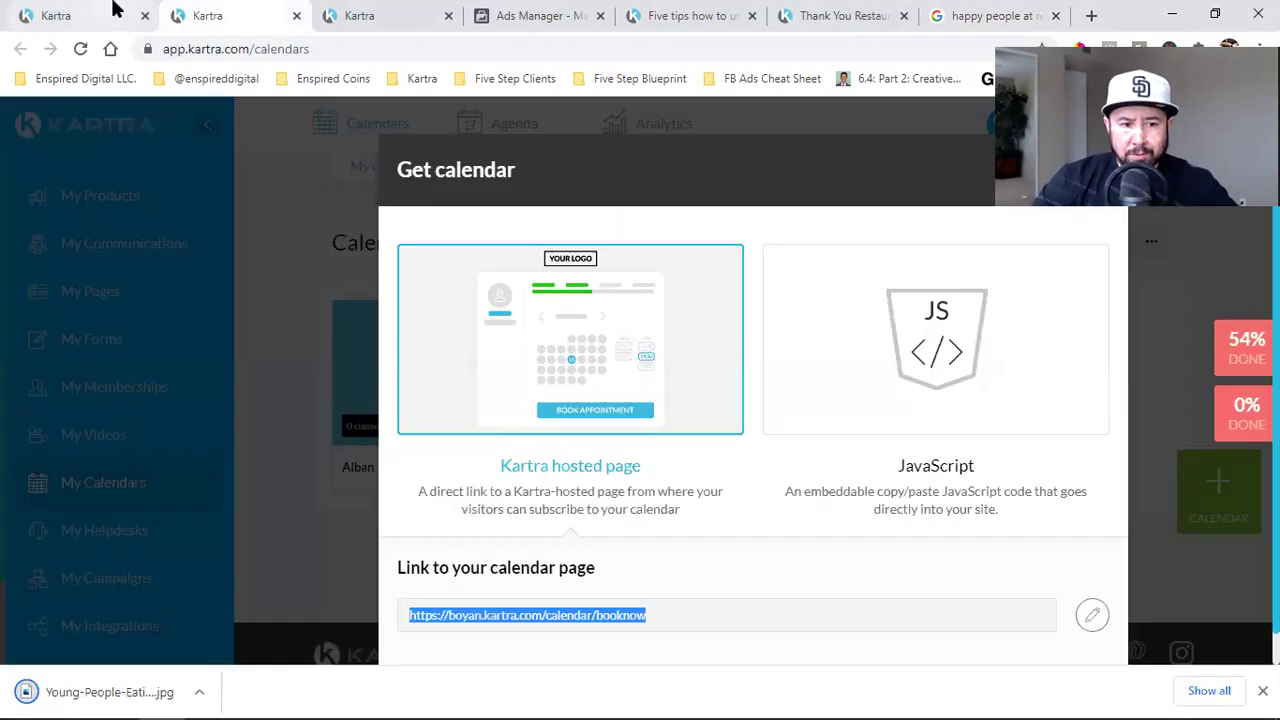
left_click(114, 12)
left_click(377, 12)
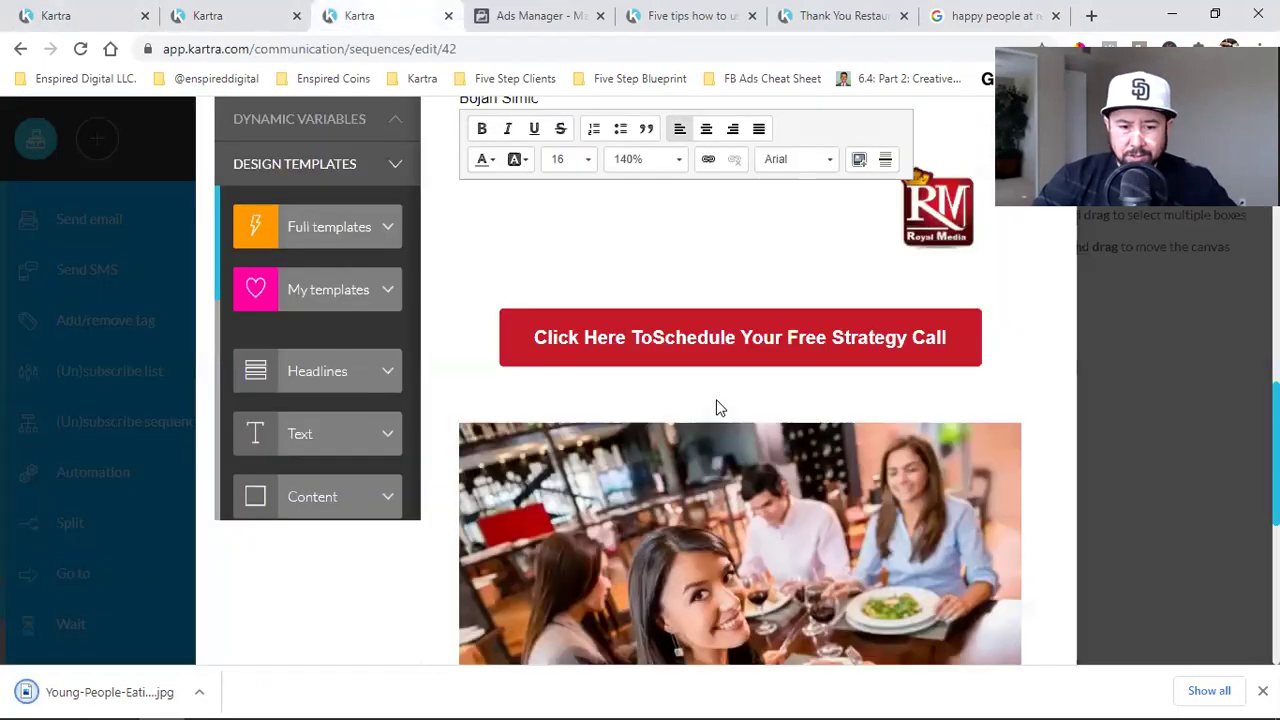
left_click(296, 583)
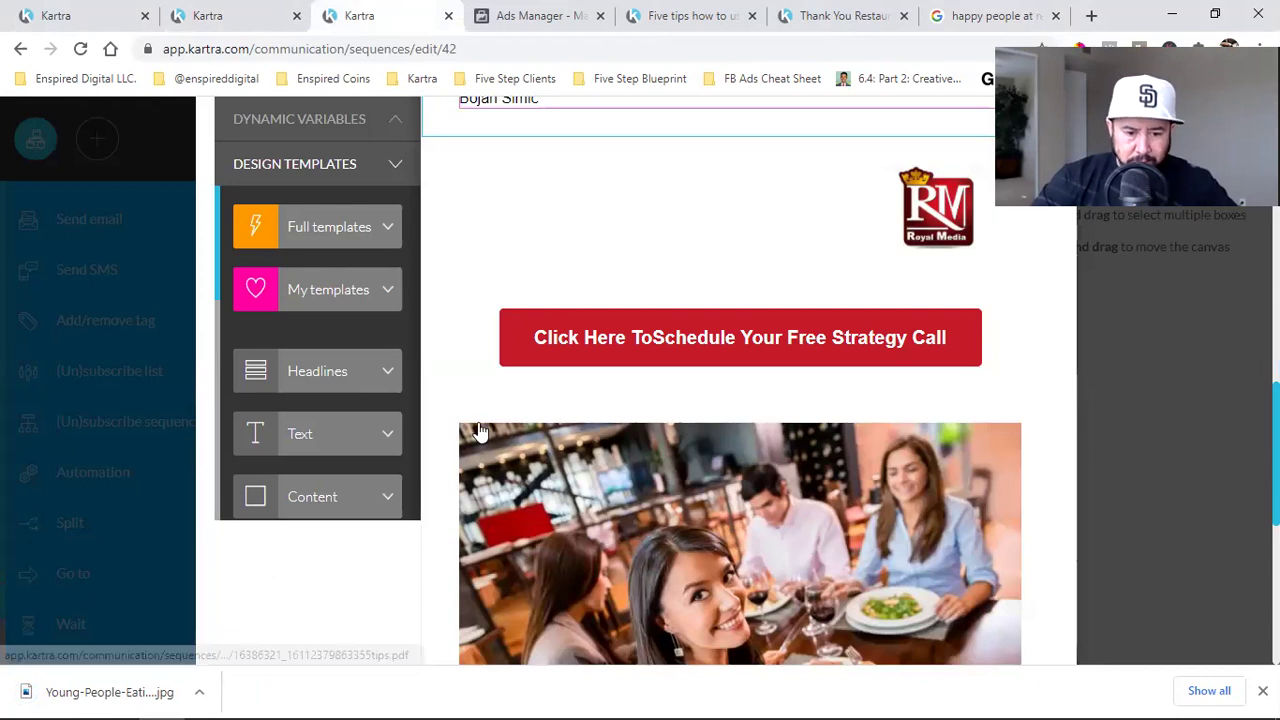
left_click(475, 442)
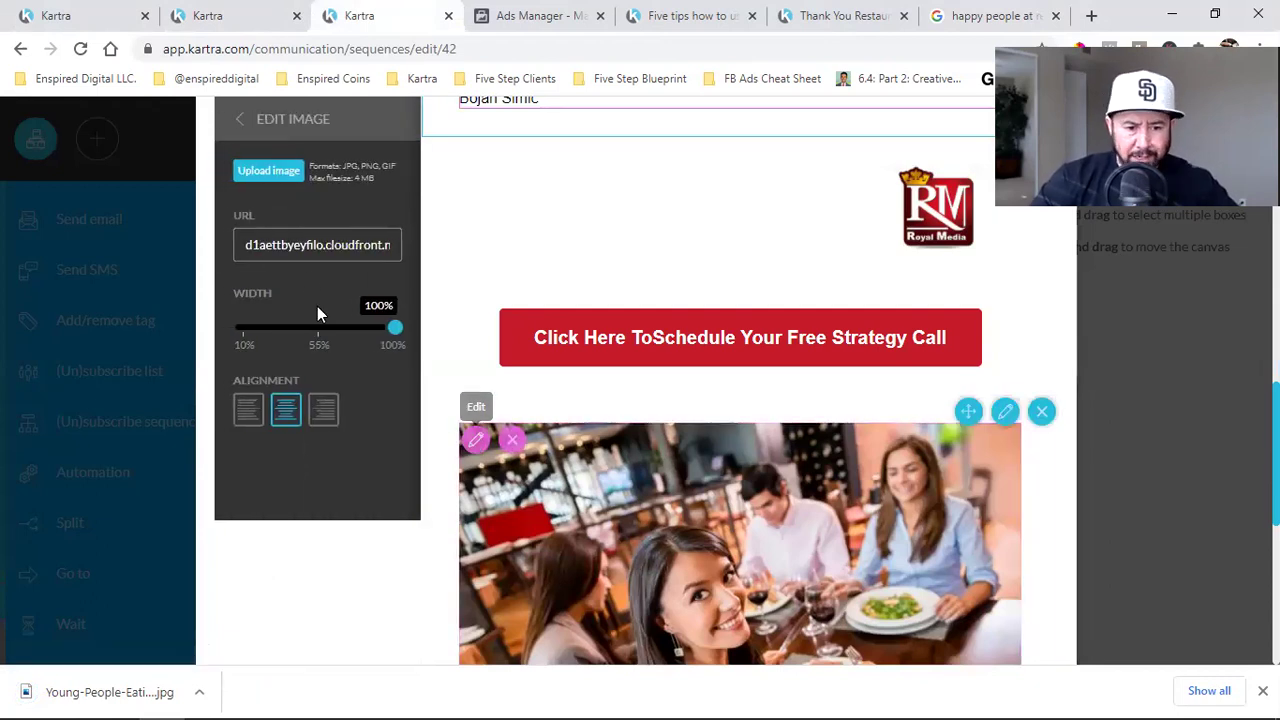
triple_click(323, 249)
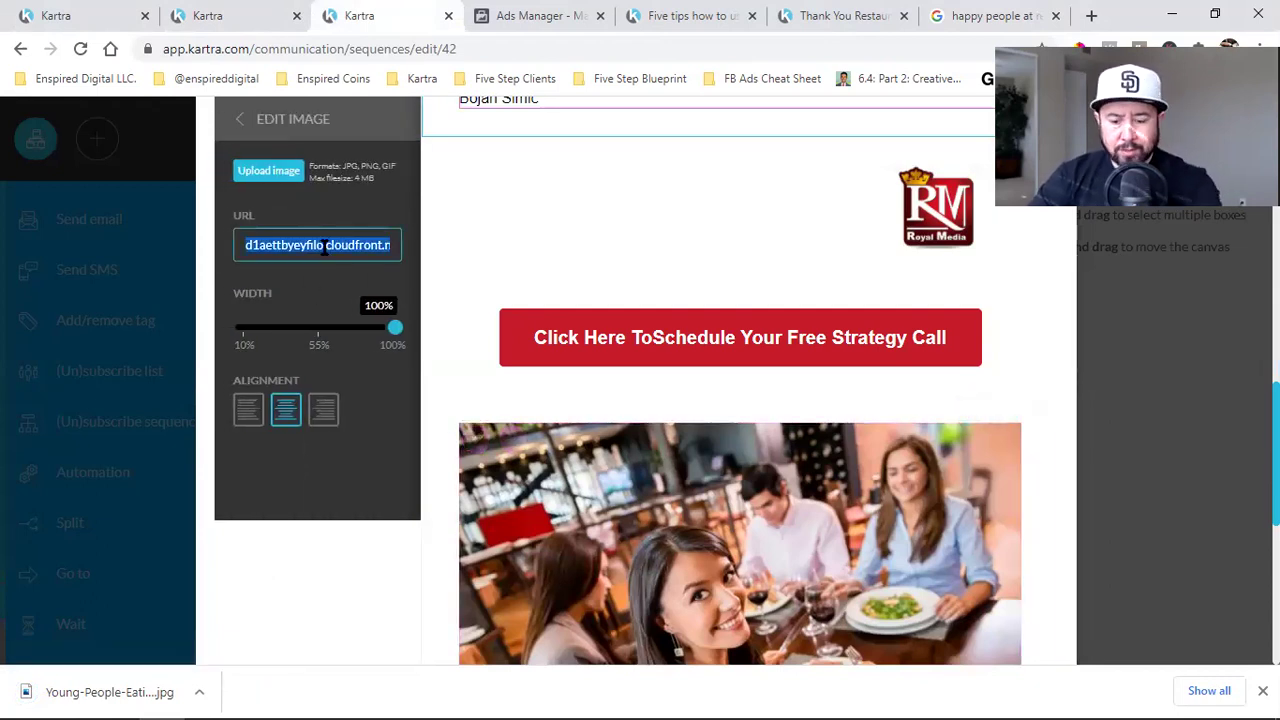
key("BackSpace")
Upload the downloaded photo of the four diners in place of the email's restaurant image
left_click(267, 174)
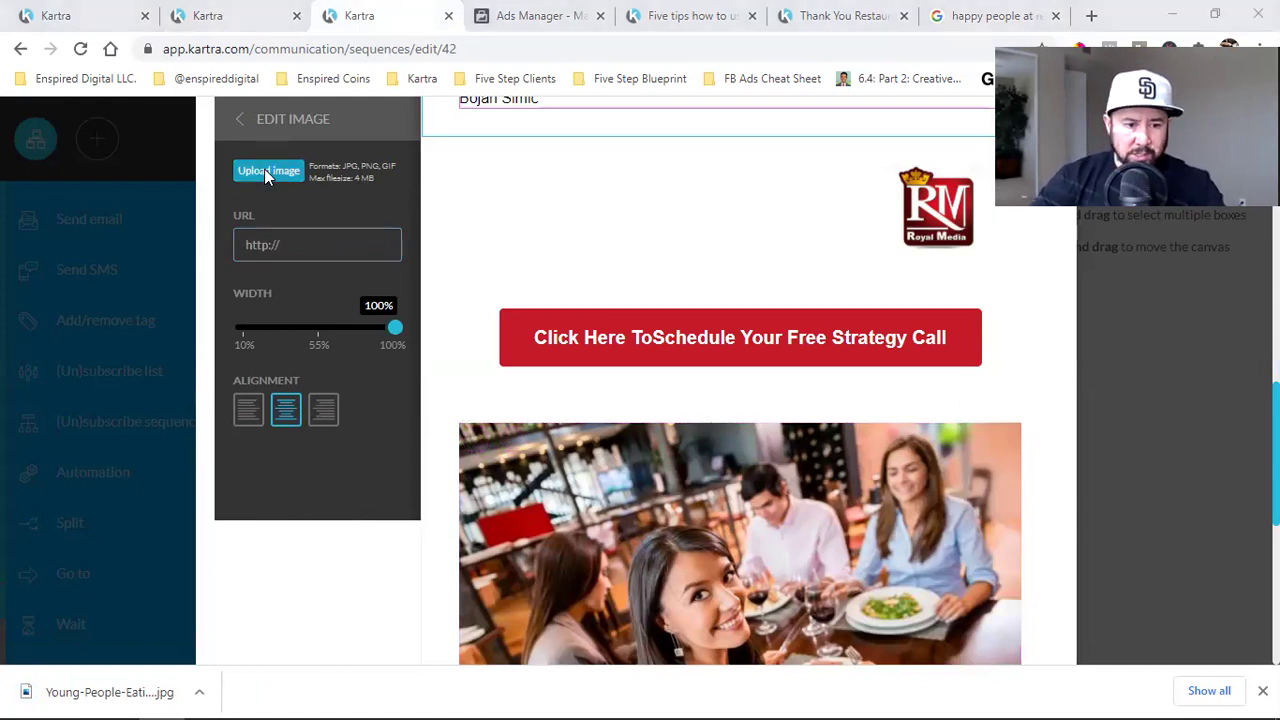
key("Return")
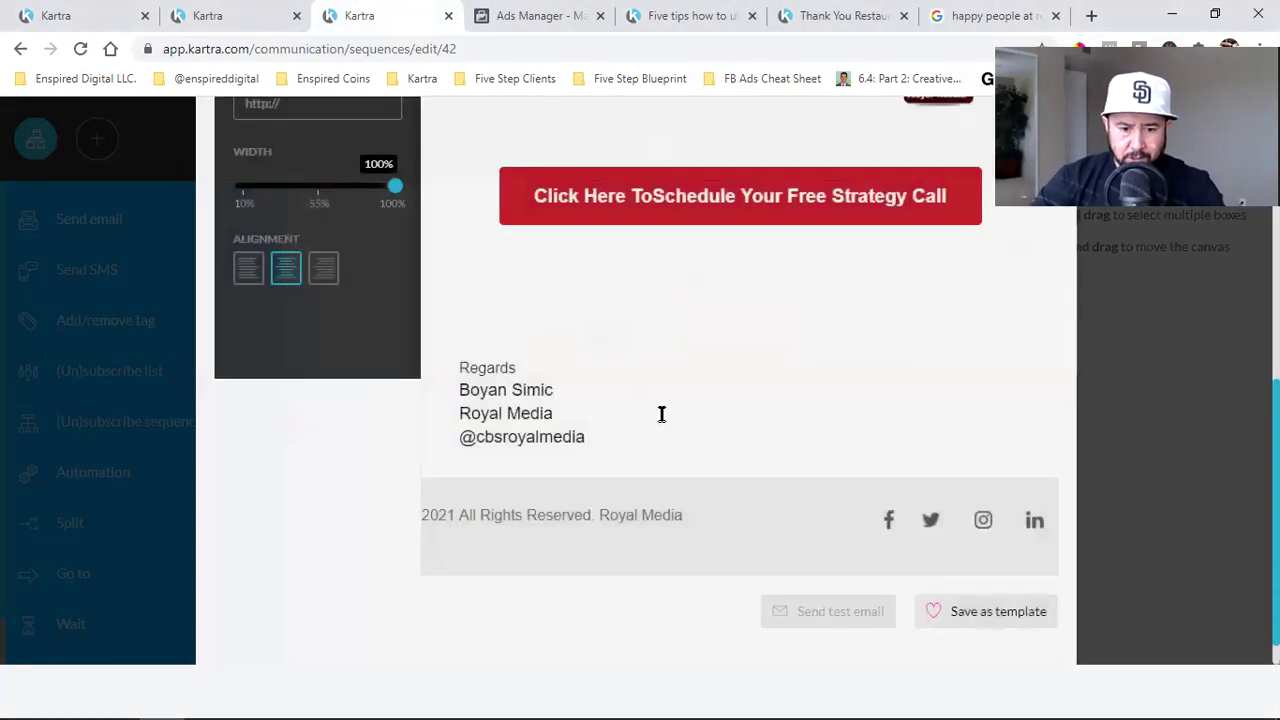
scroll(660, 413, "up", 2)
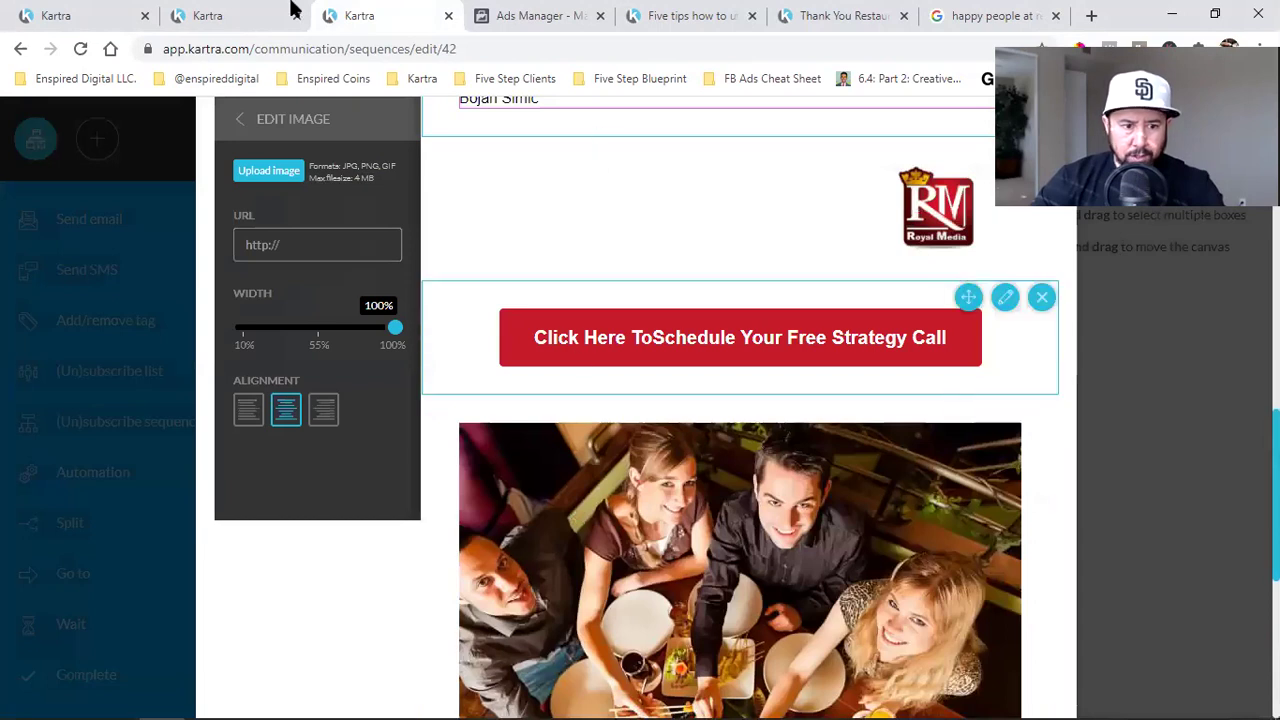
Copy the Kartra-hosted calendar page link from the Get calendar dialog and paste it as the new photo's URL
left_click(280, 14)
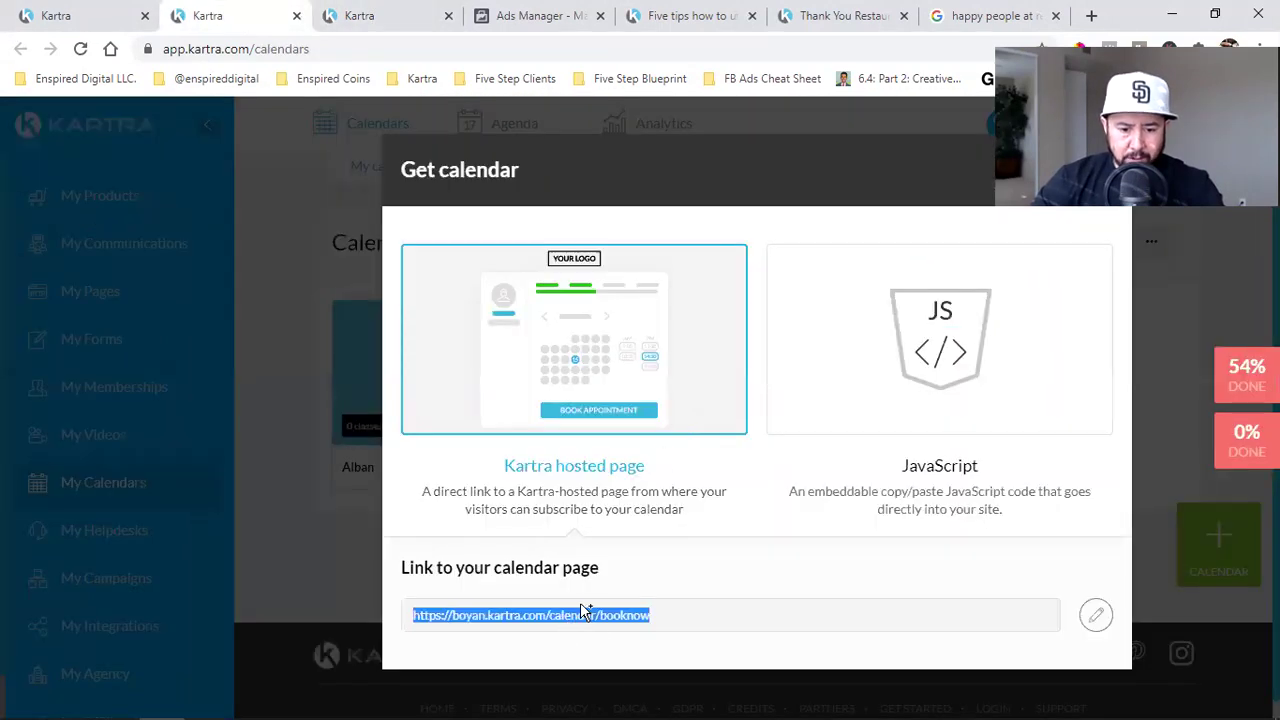
right_click(568, 622)
left_click(612, 494)
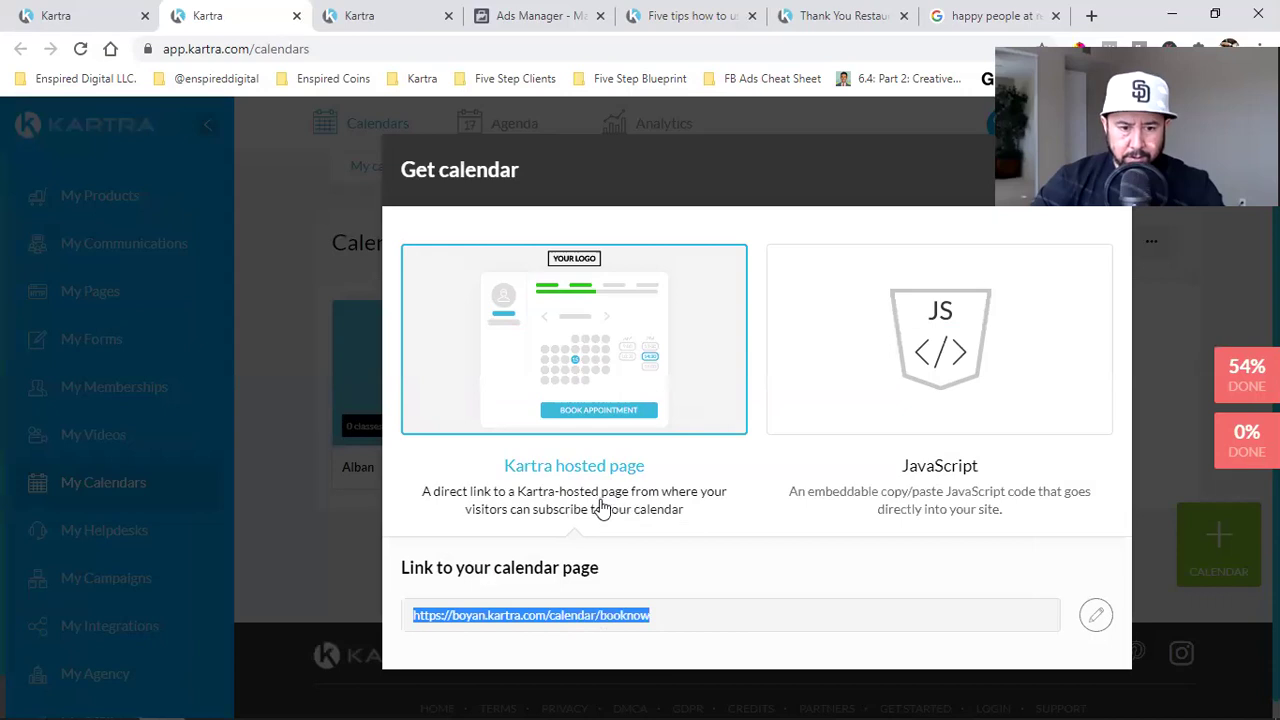
left_click(440, 14)
left_click(296, 250)
key("ctrl+v")
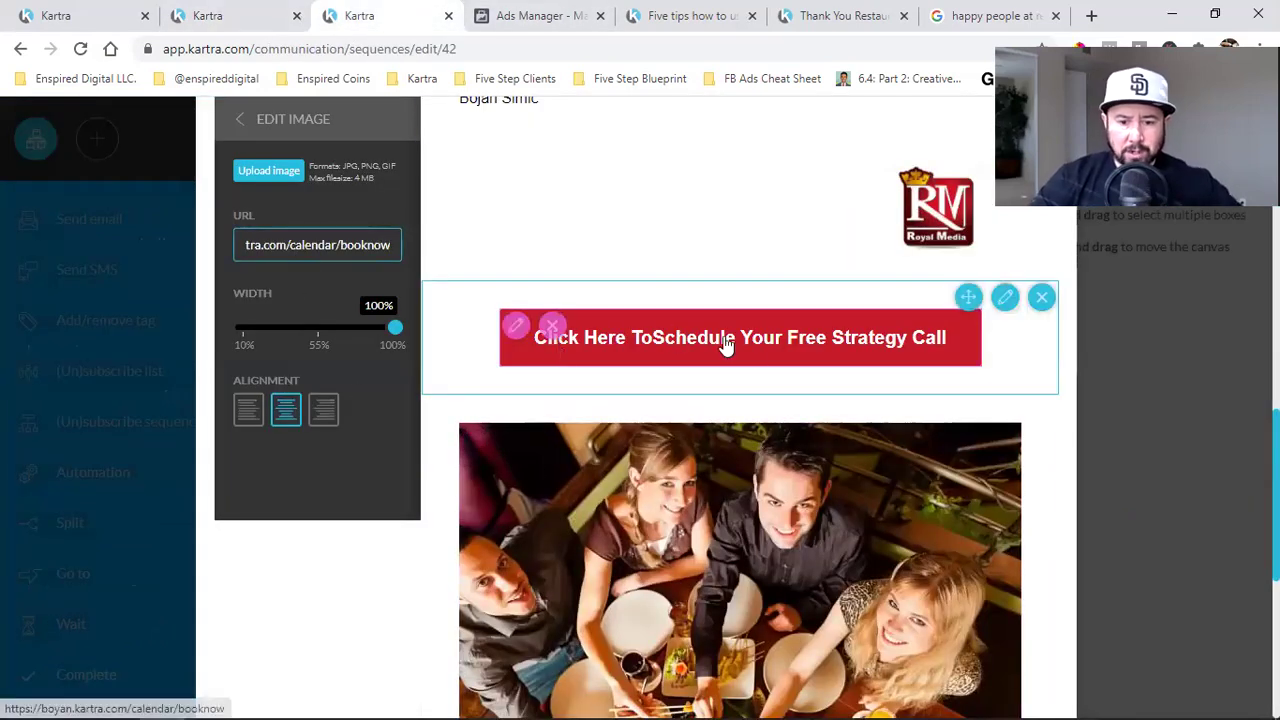
Review the whole email from the new photo and footer up to the greeting and subject fields
scroll(856, 530, "down", 2)
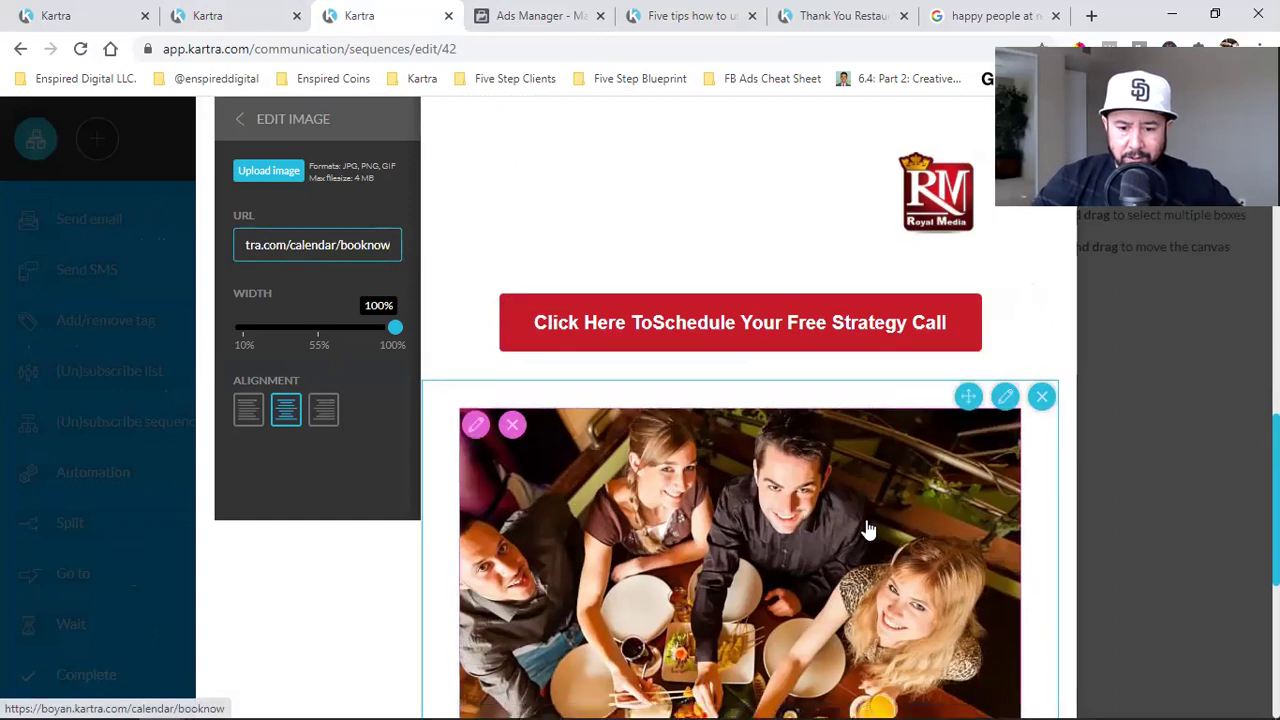
scroll(856, 368, "down", 3)
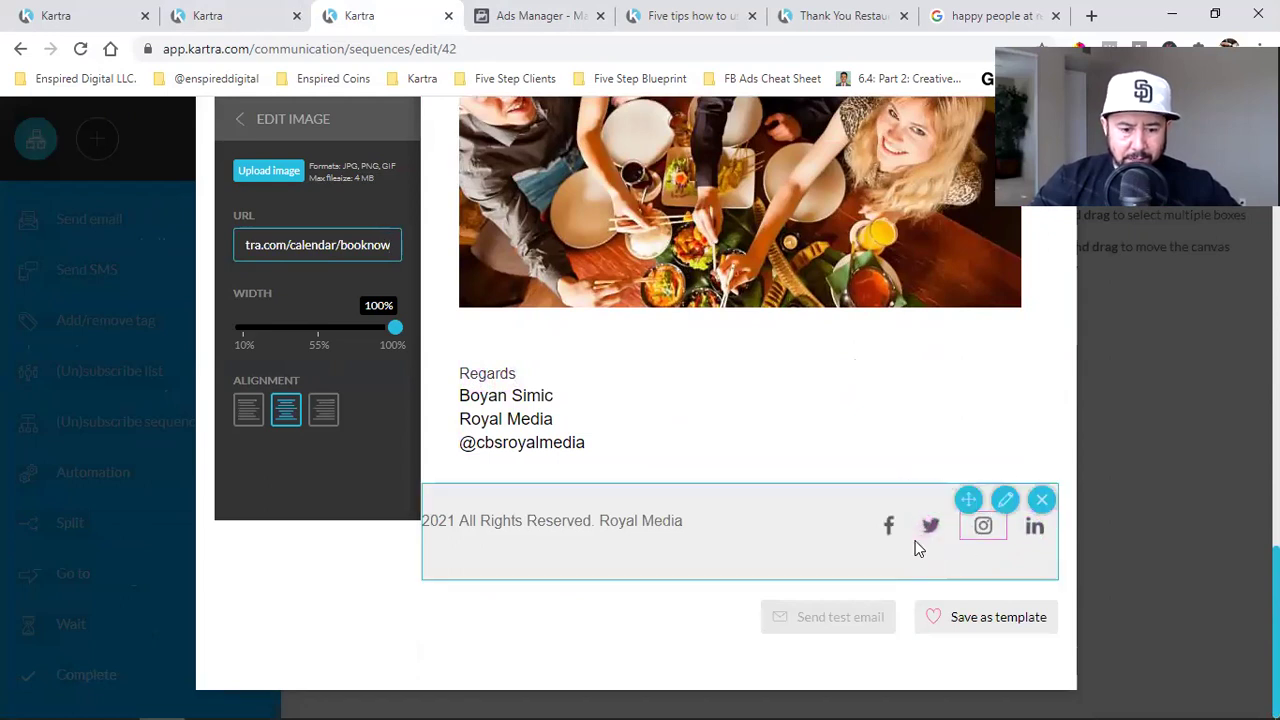
scroll(917, 549, "up", 3)
scroll(917, 549, "up", 7)
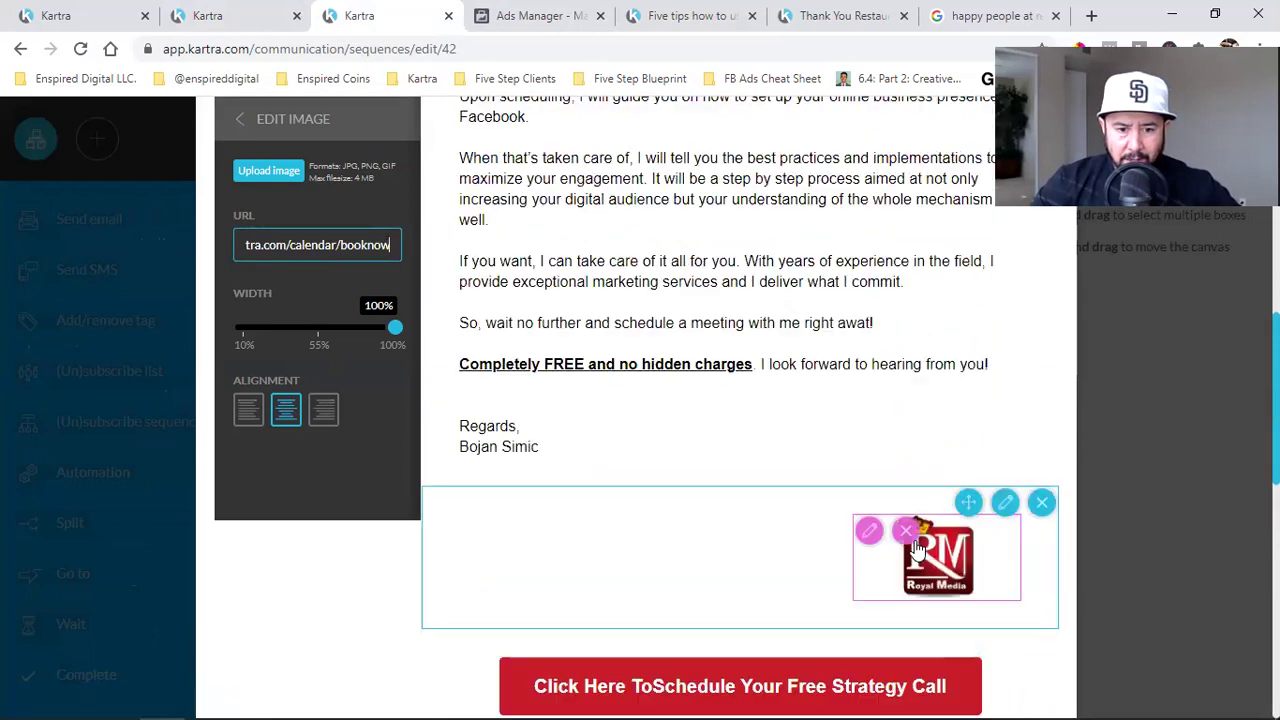
scroll(731, 529, "up", 5)
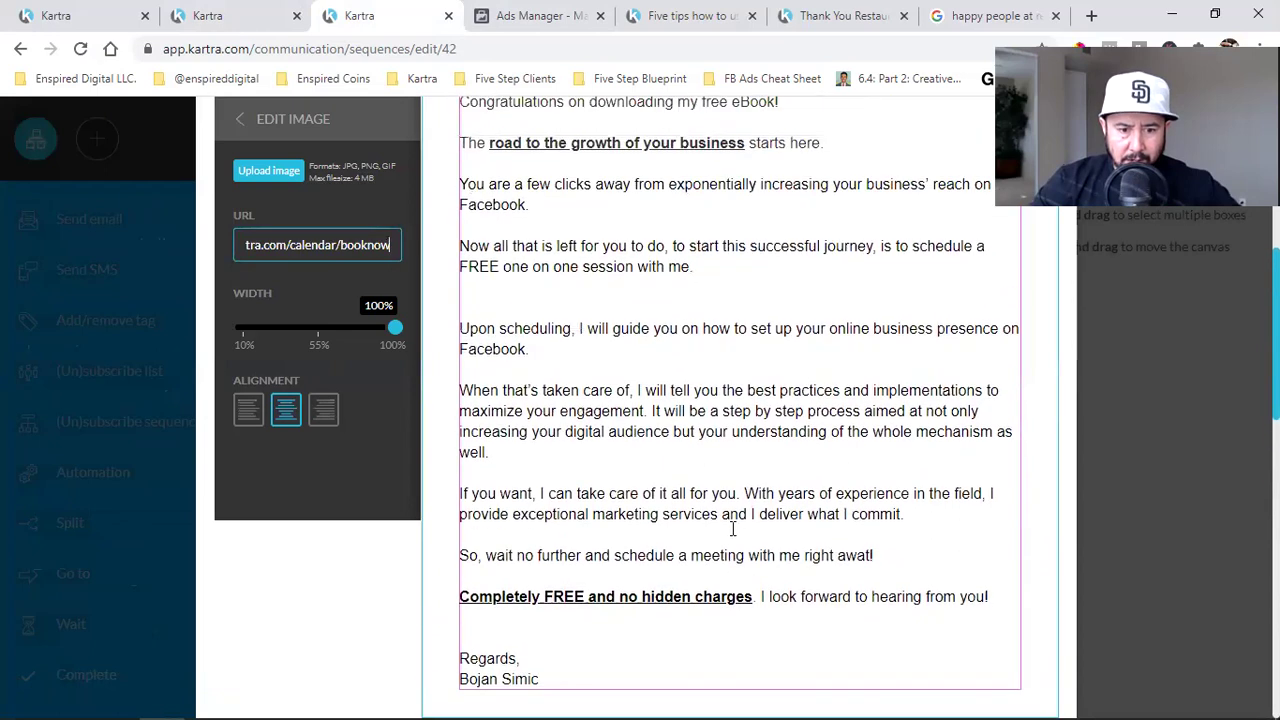
scroll(733, 527, "up", 2)
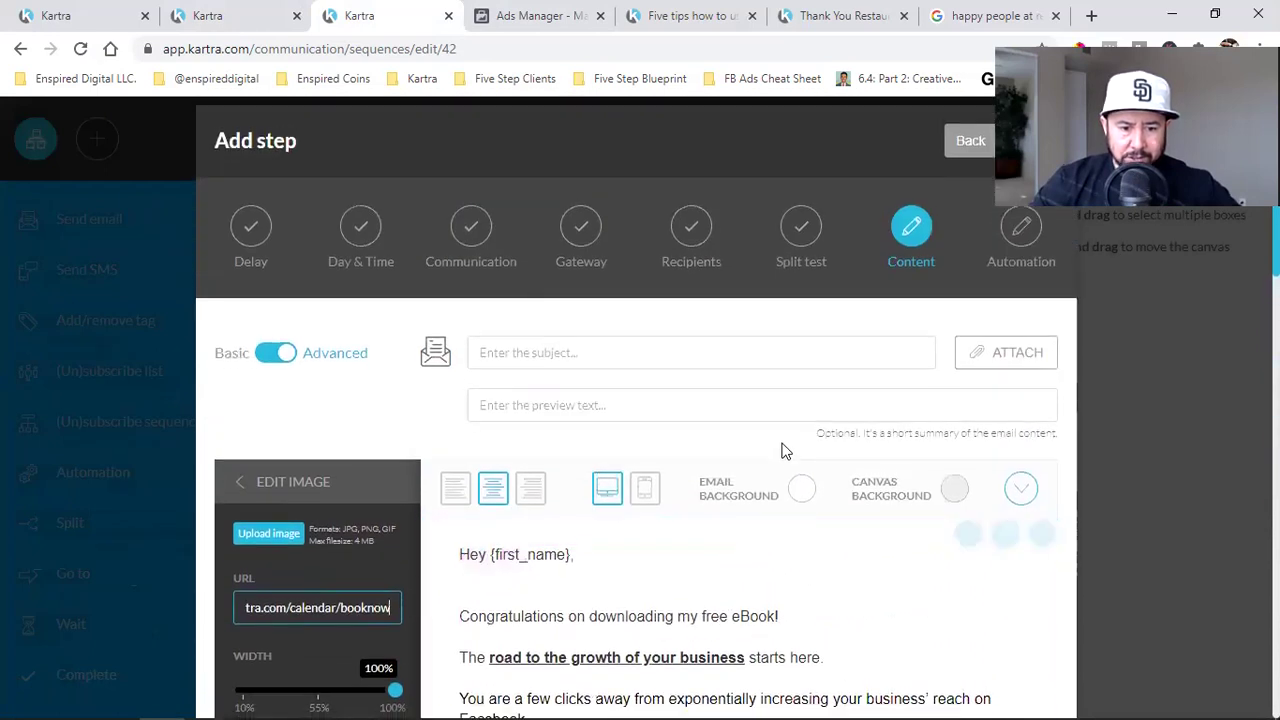
scroll(783, 449, "down", 1)
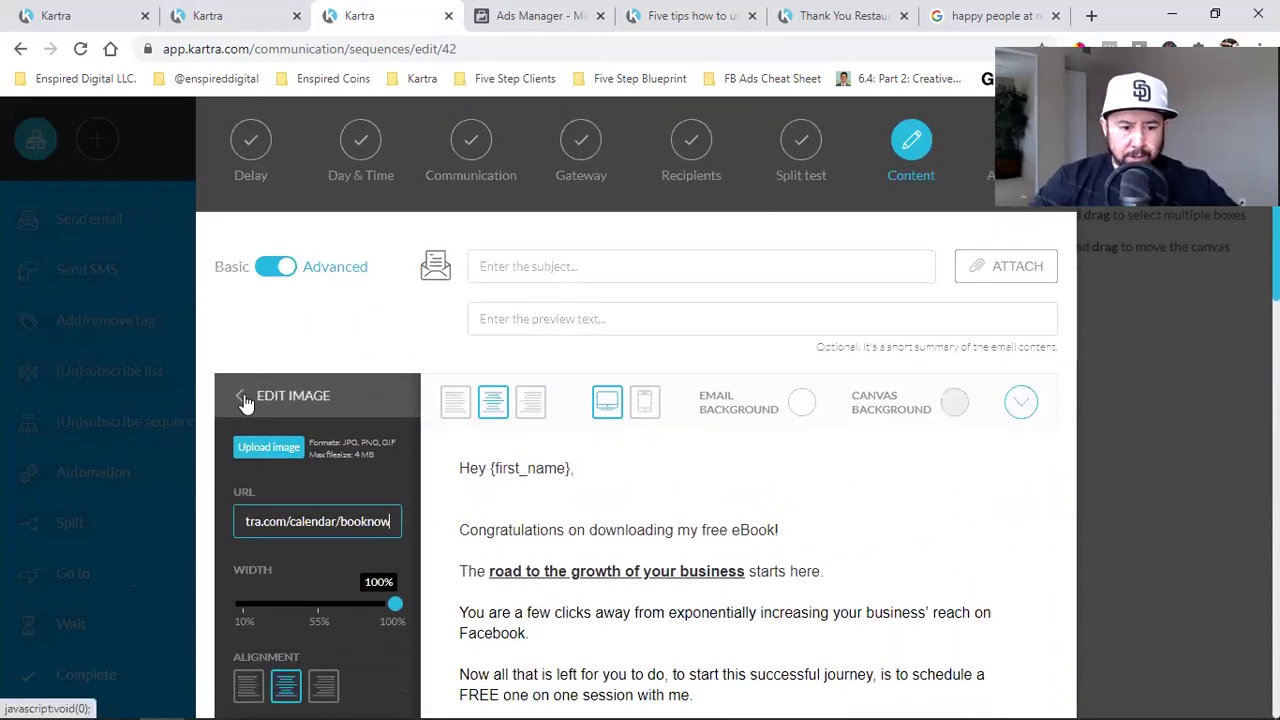
Leave the image settings and copy "Congratulations" from the email body into the subject line
left_click(246, 401)
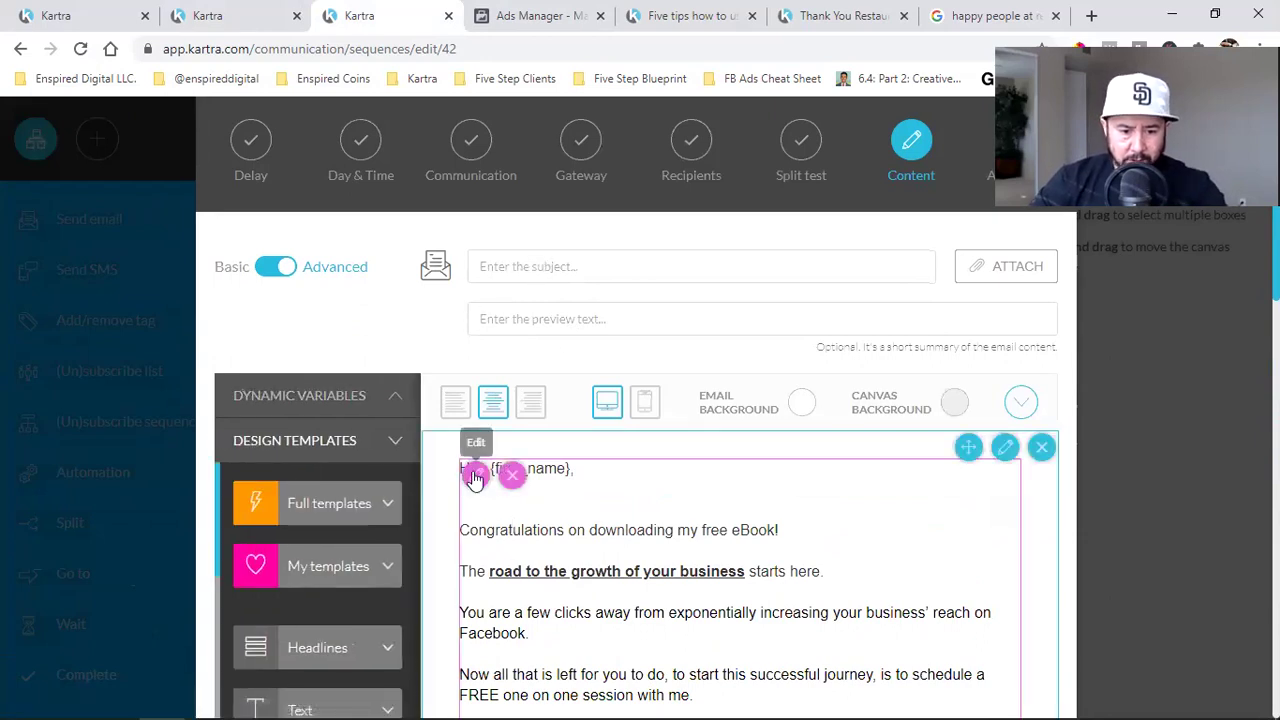
left_click(476, 476)
left_click_drag(564, 530, 463, 531)
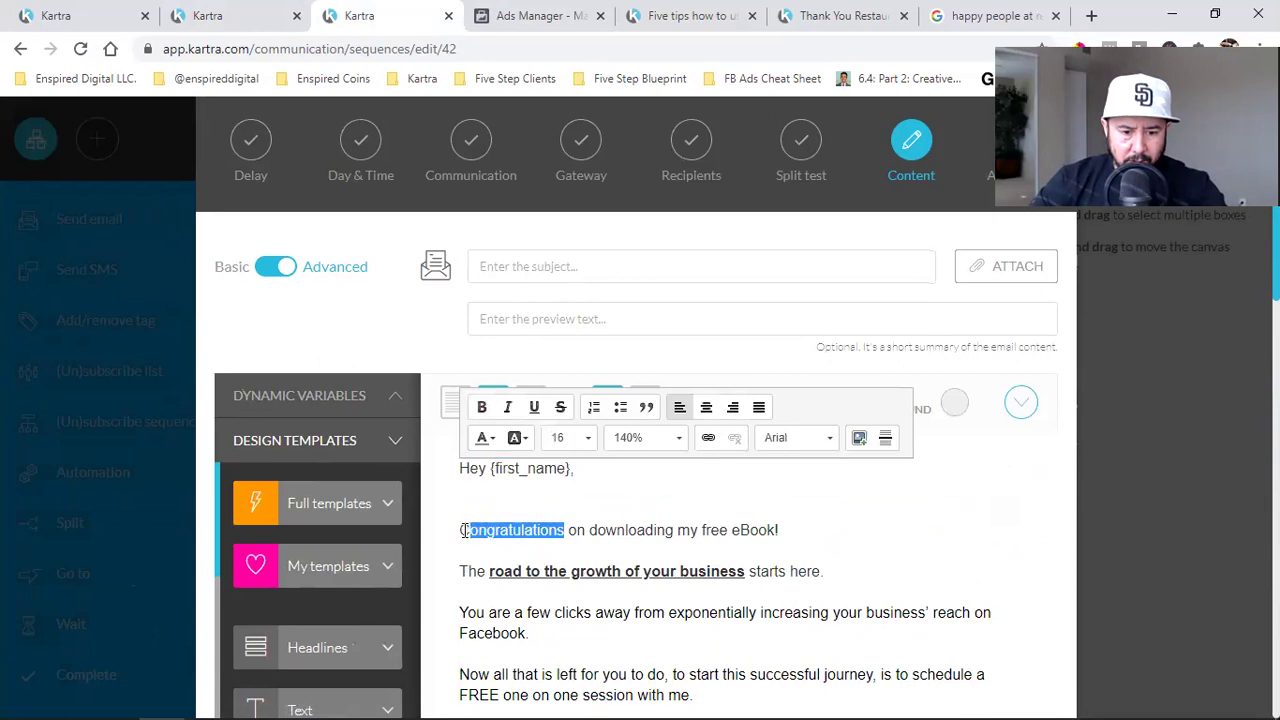
right_click(472, 528)
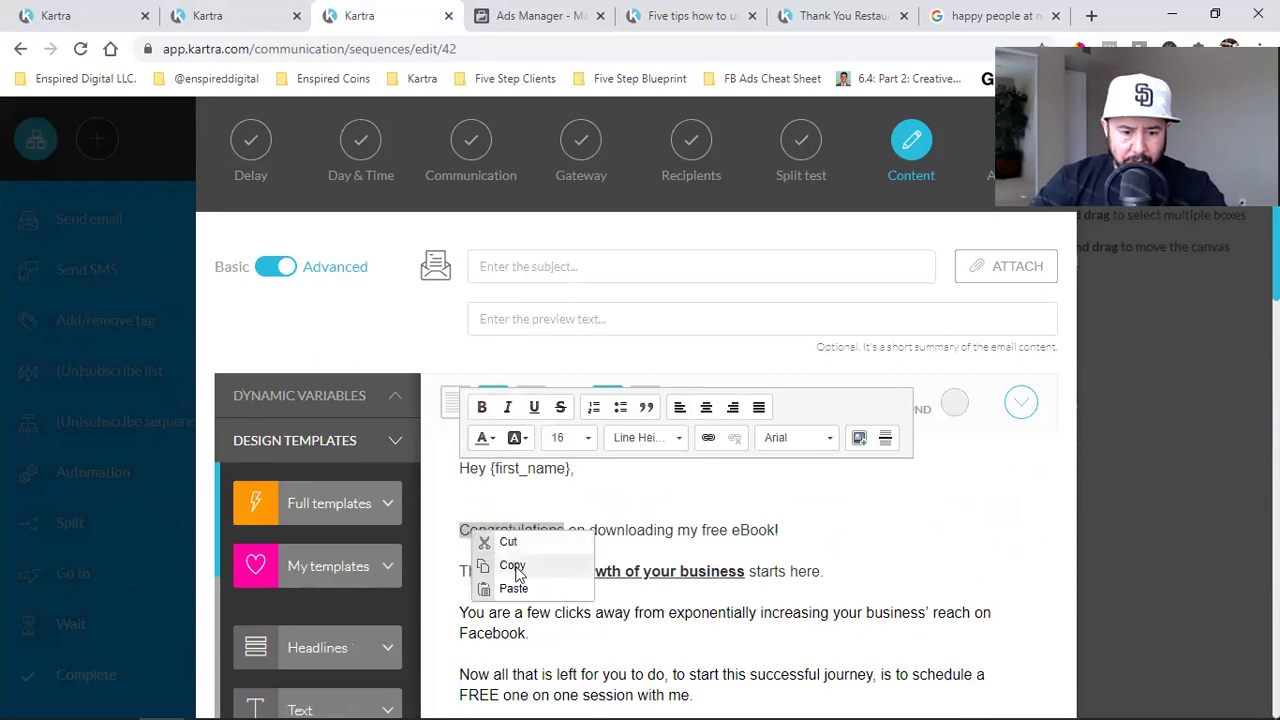
left_click(511, 558)
left_click(536, 270)
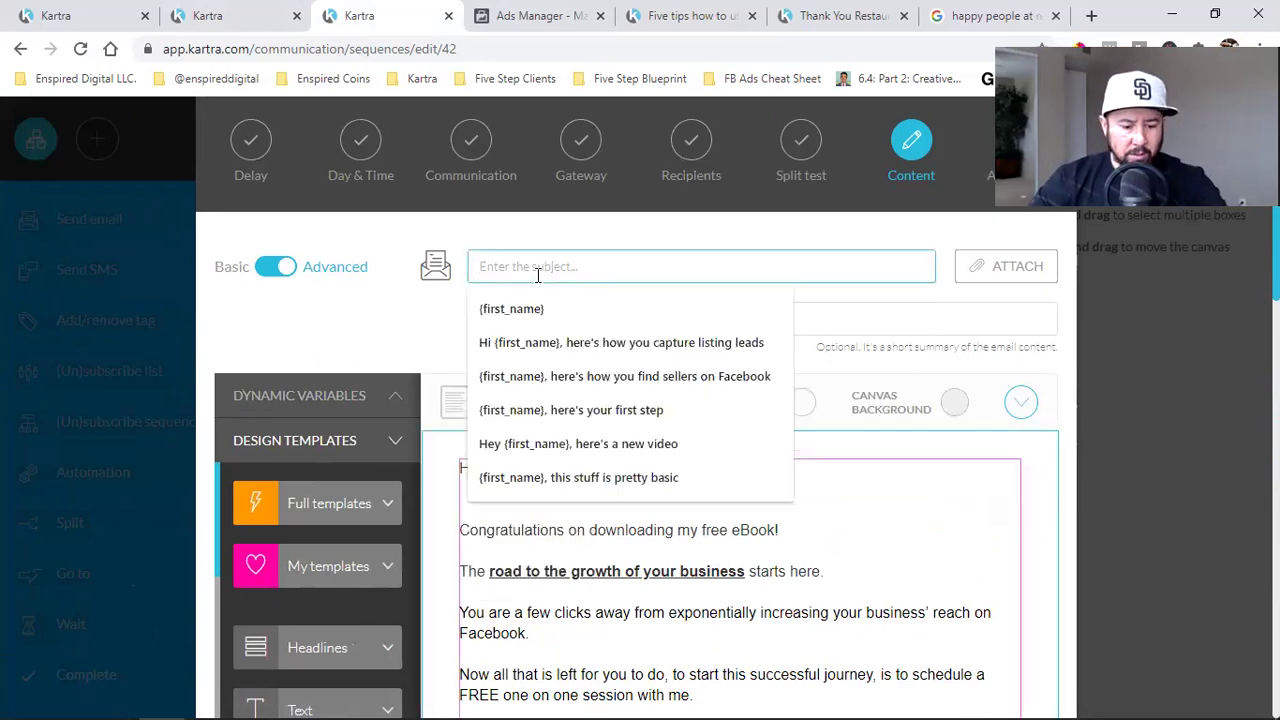
key("ctrl+v")
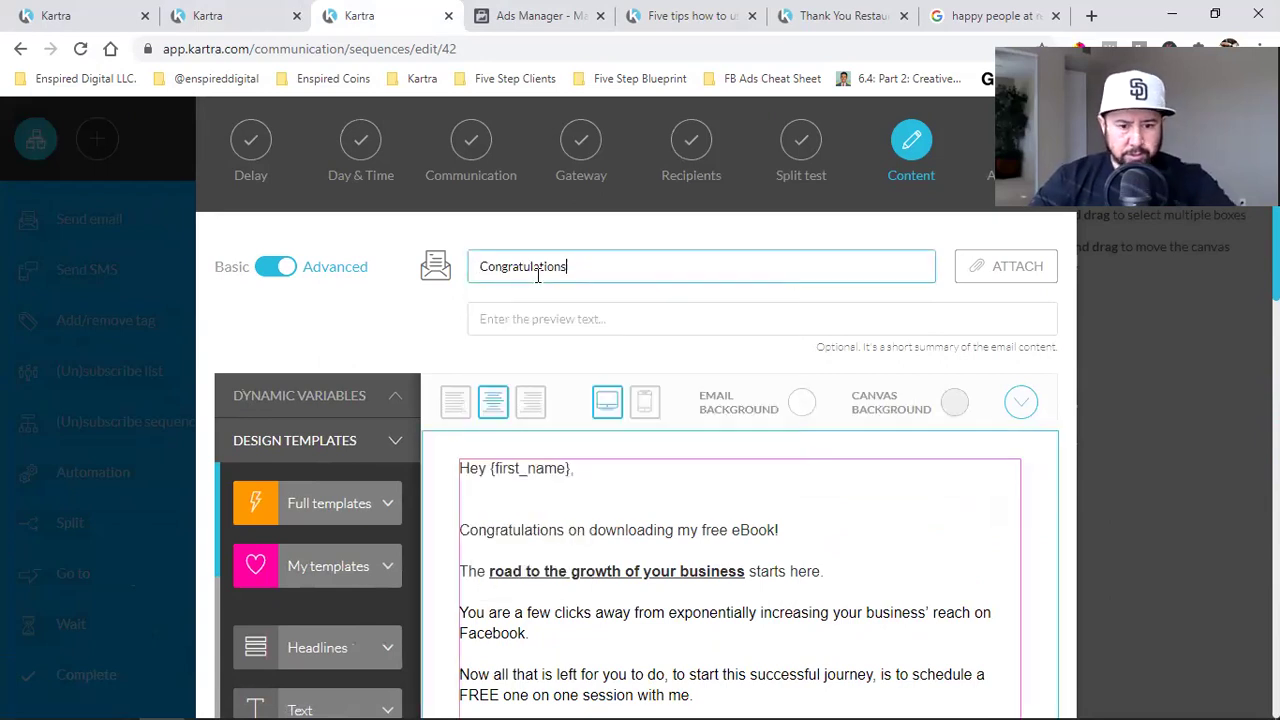
Append the {first_name} dynamic variable and an exclamation mark to the subject, making it "Congratulations {first_name}!"
left_click(350, 396)
left_click(260, 462)
right_click(272, 463)
left_click(292, 480)
left_click(611, 268)
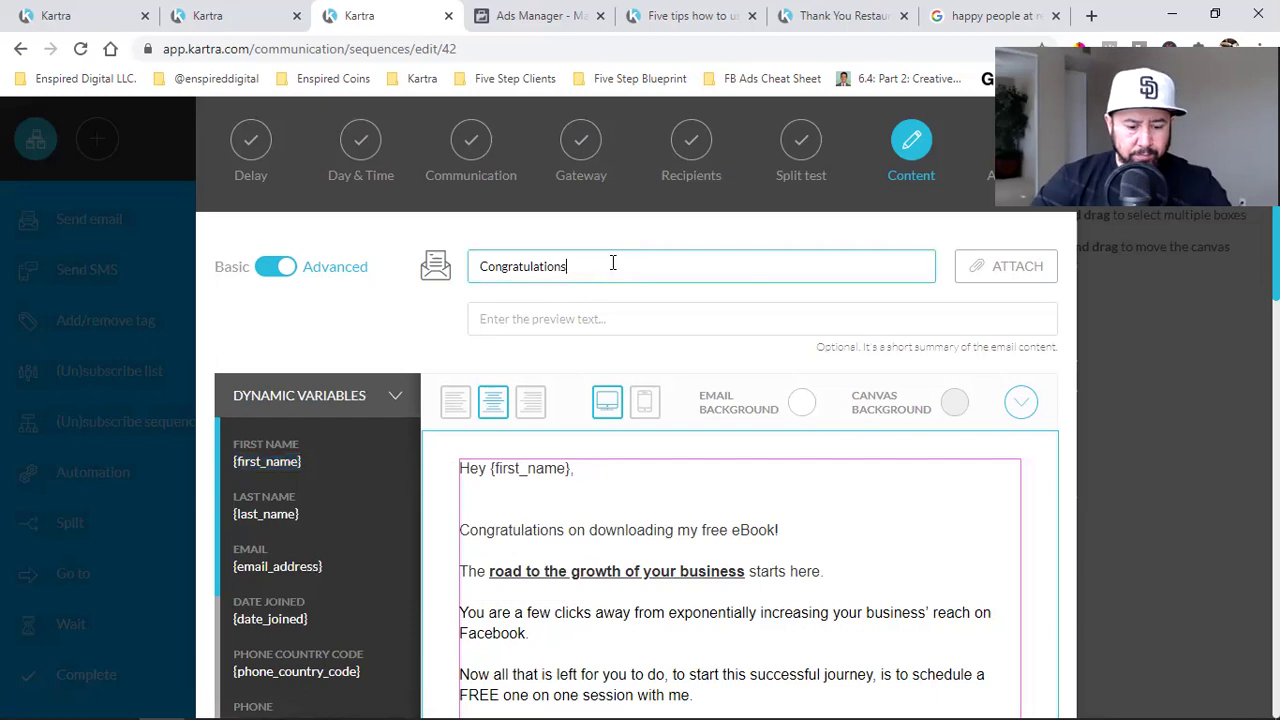
key("ctrl+v")
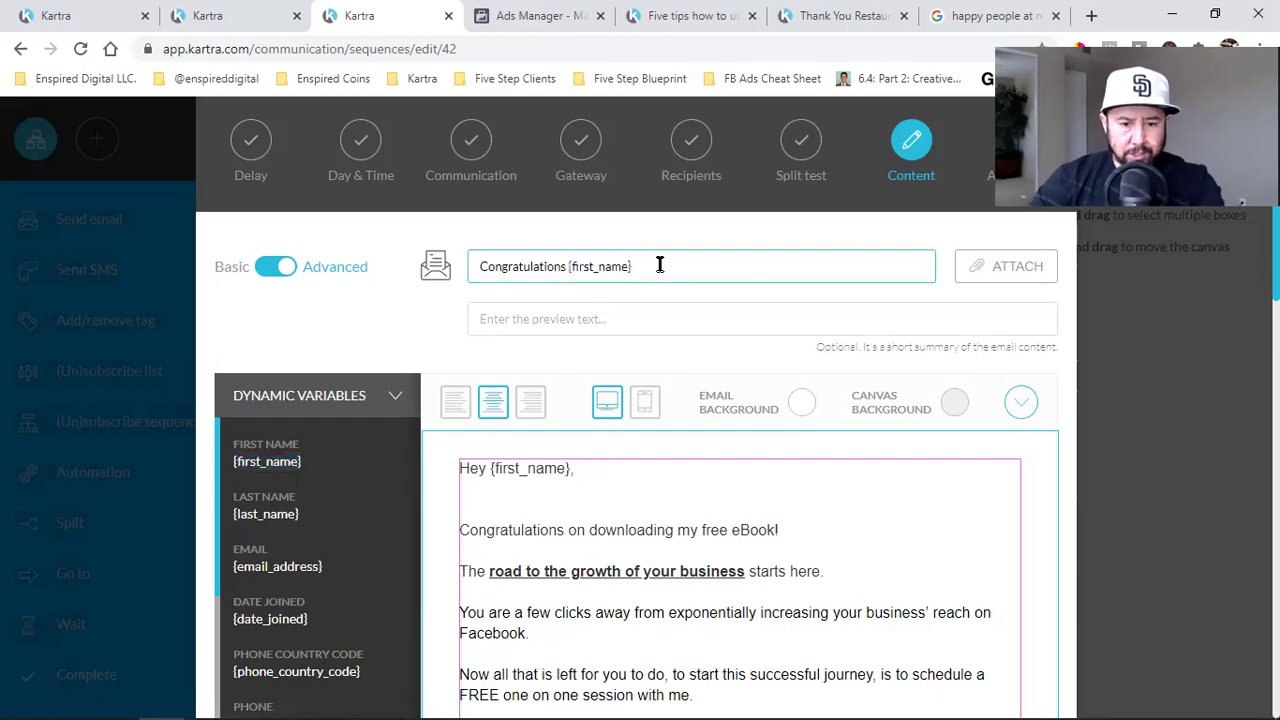
type("!")
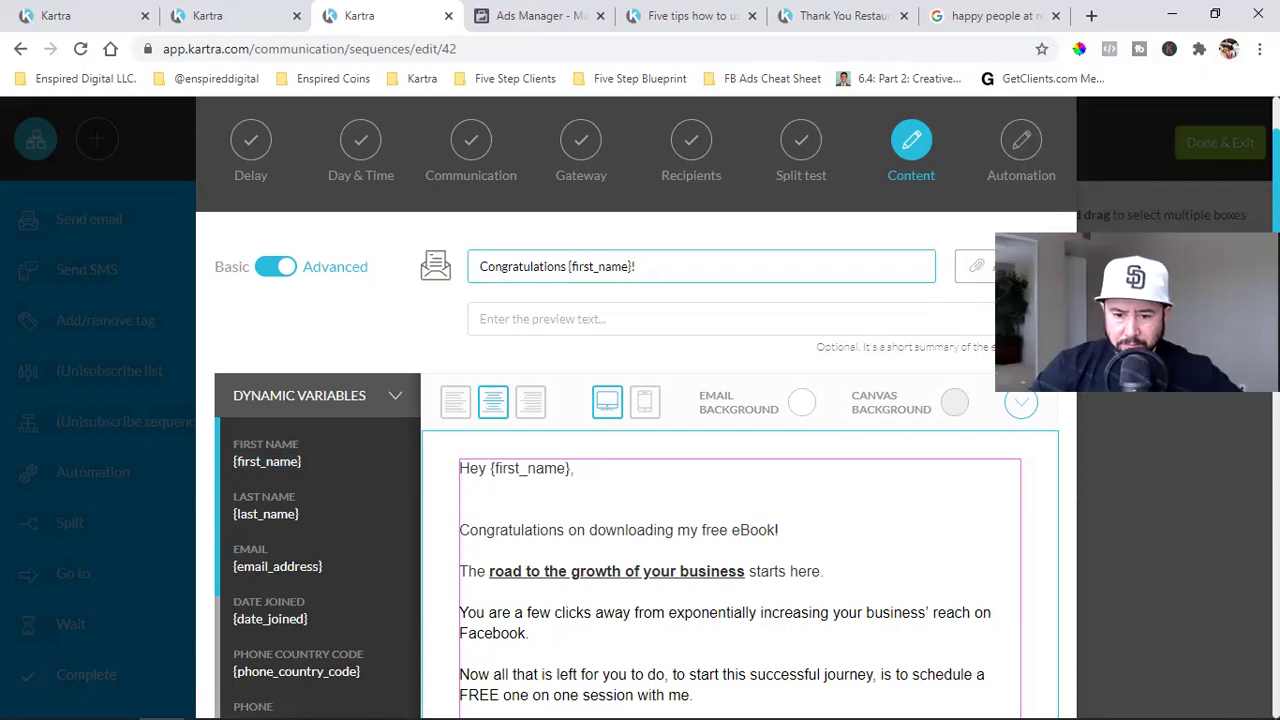
Send a test of the email to the saved business e-mail address
scroll(914, 334, "up", 1)
scroll(864, 373, "down", 4)
scroll(864, 373, "down", 12)
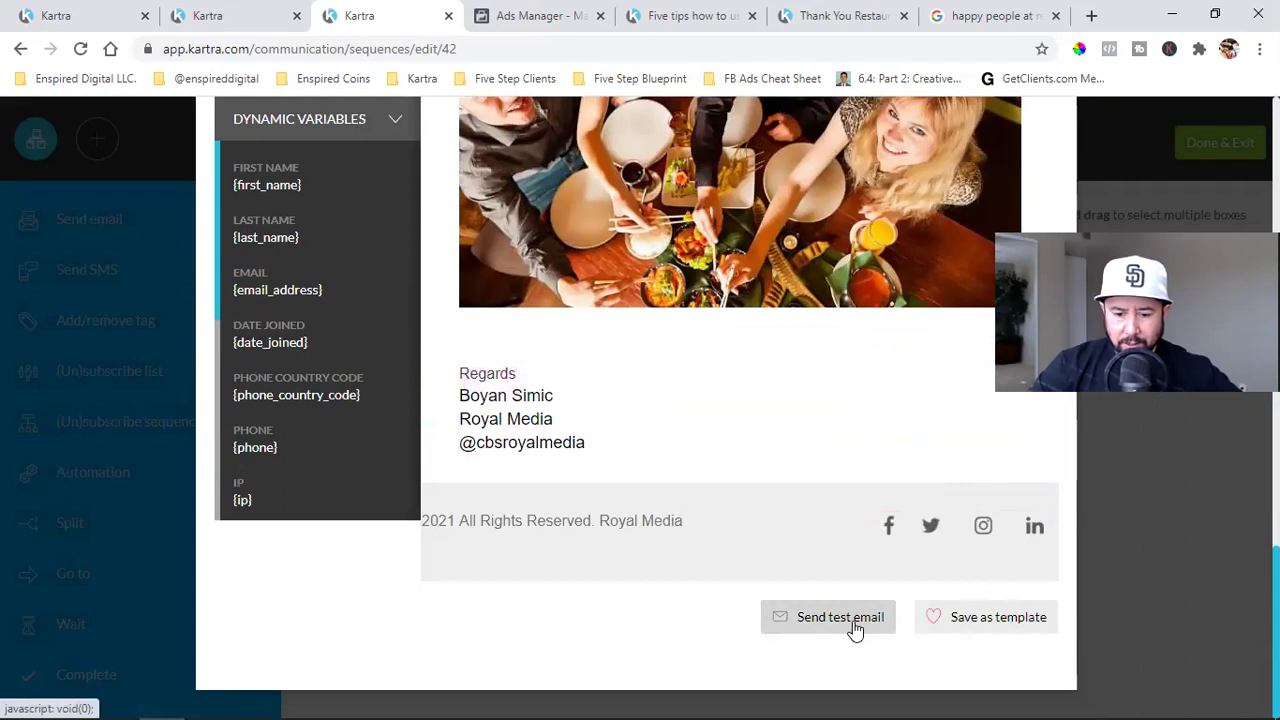
left_click(862, 623)
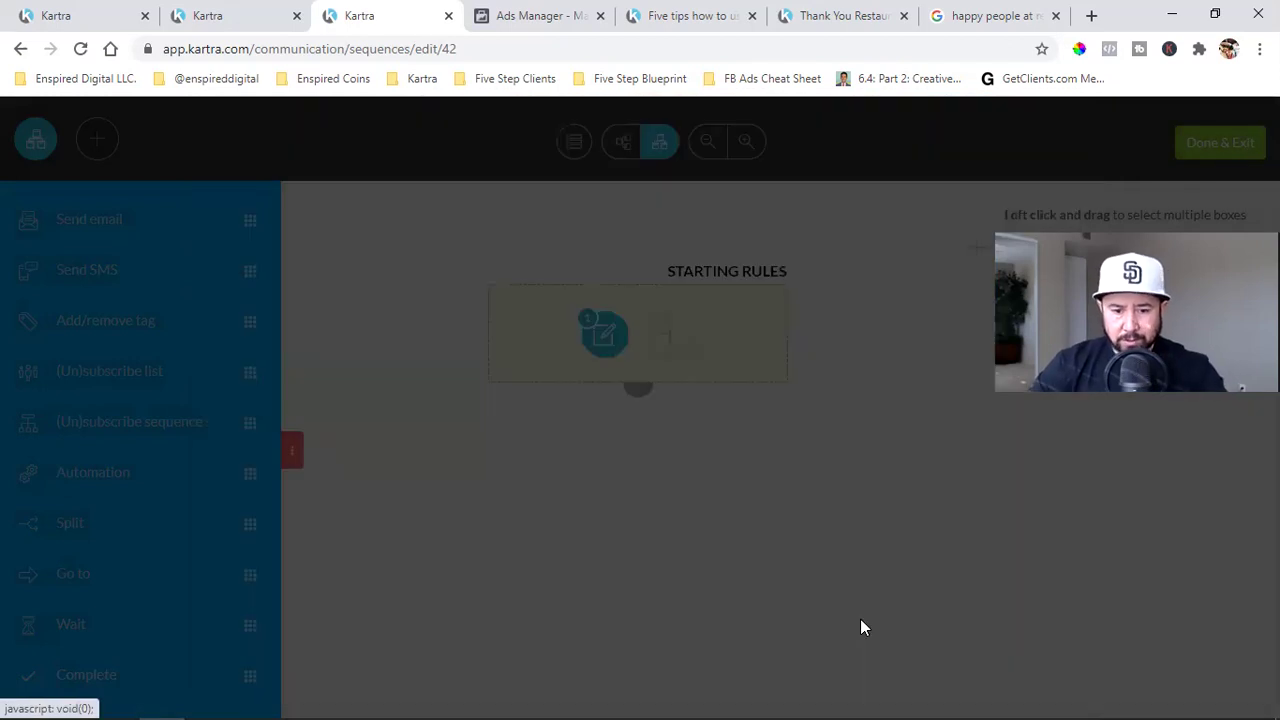
left_click(538, 292)
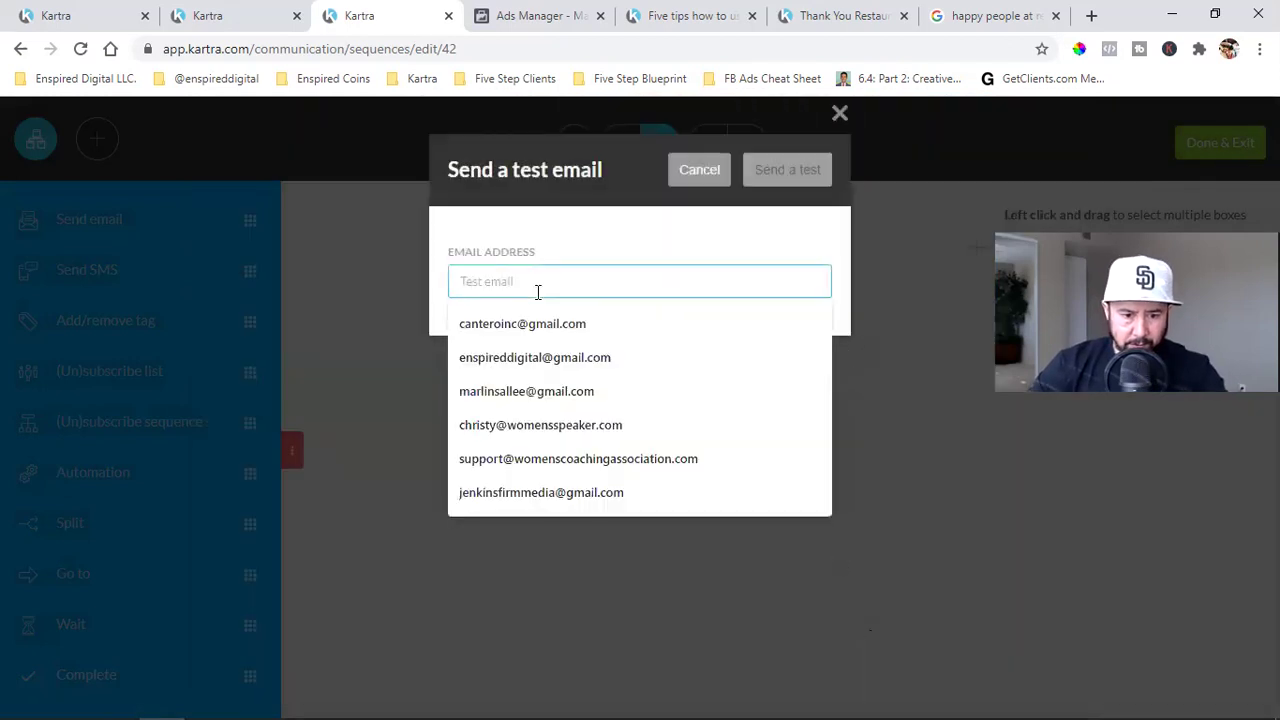
left_click(600, 357)
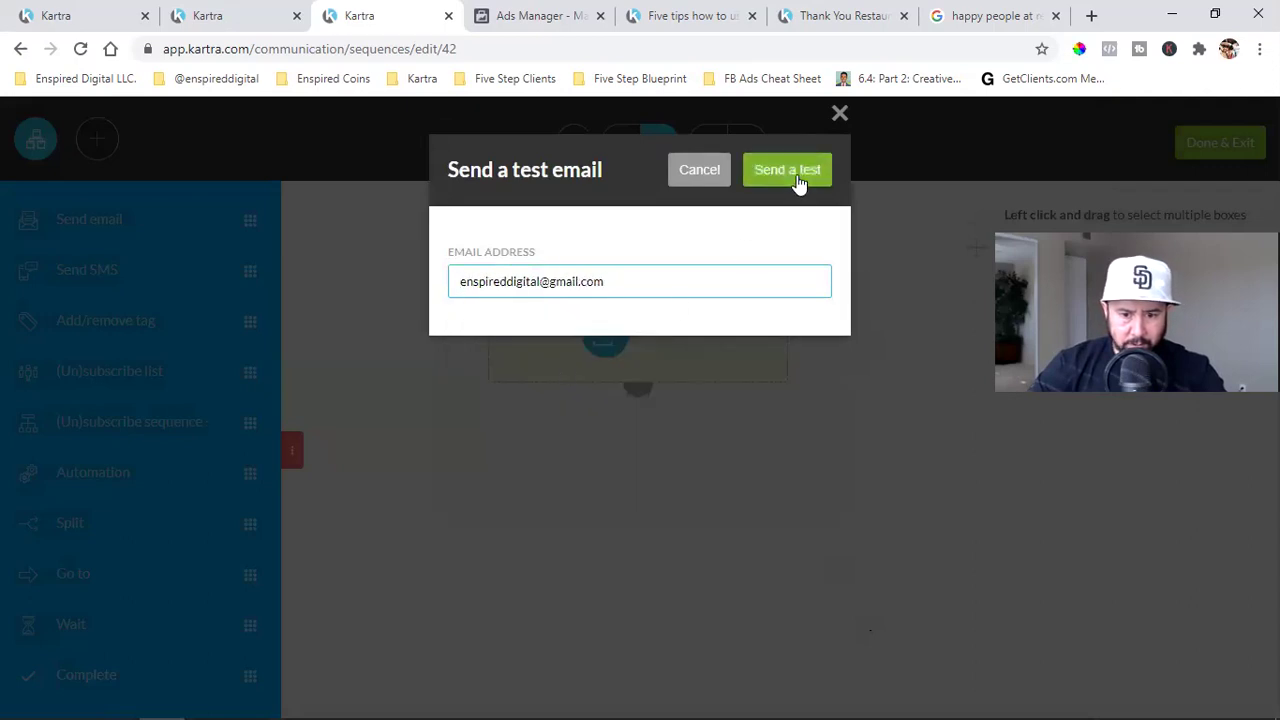
left_click(797, 176)
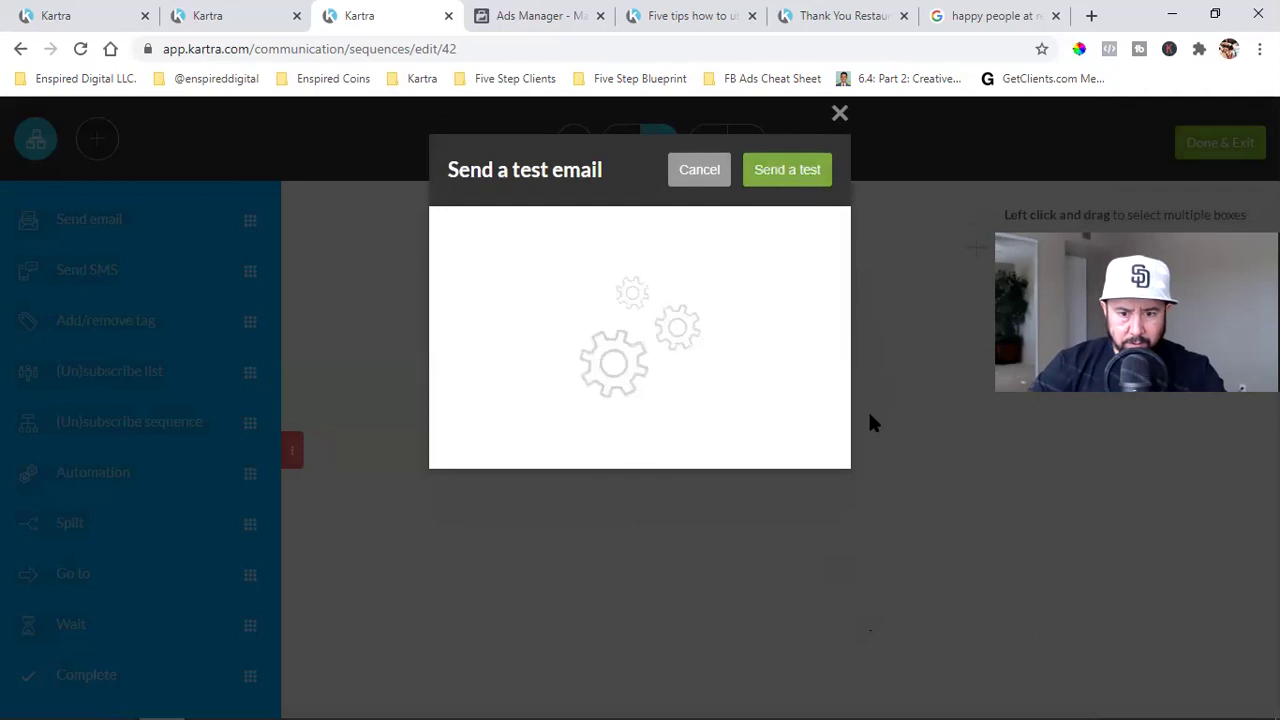
In the Google image search tab, go to the Google home page, switch to the test recipient's account and open its Gmail inbox
left_click(1006, 12)
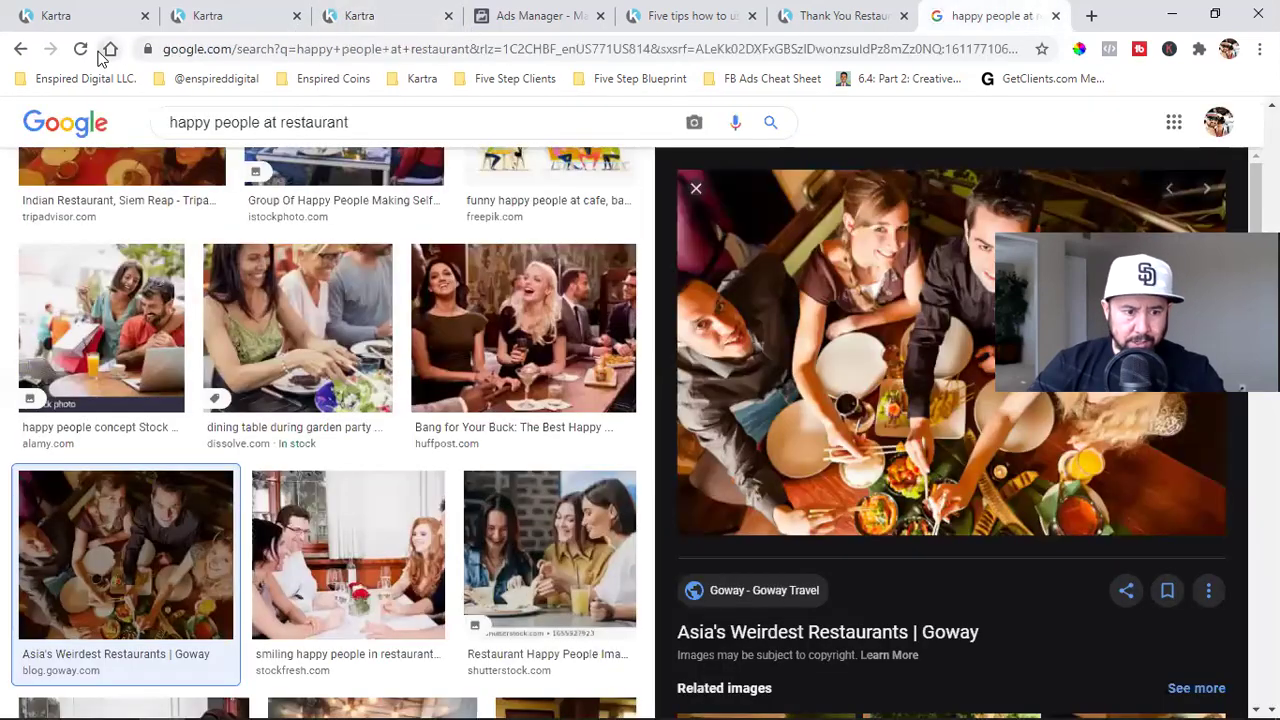
left_click(110, 49)
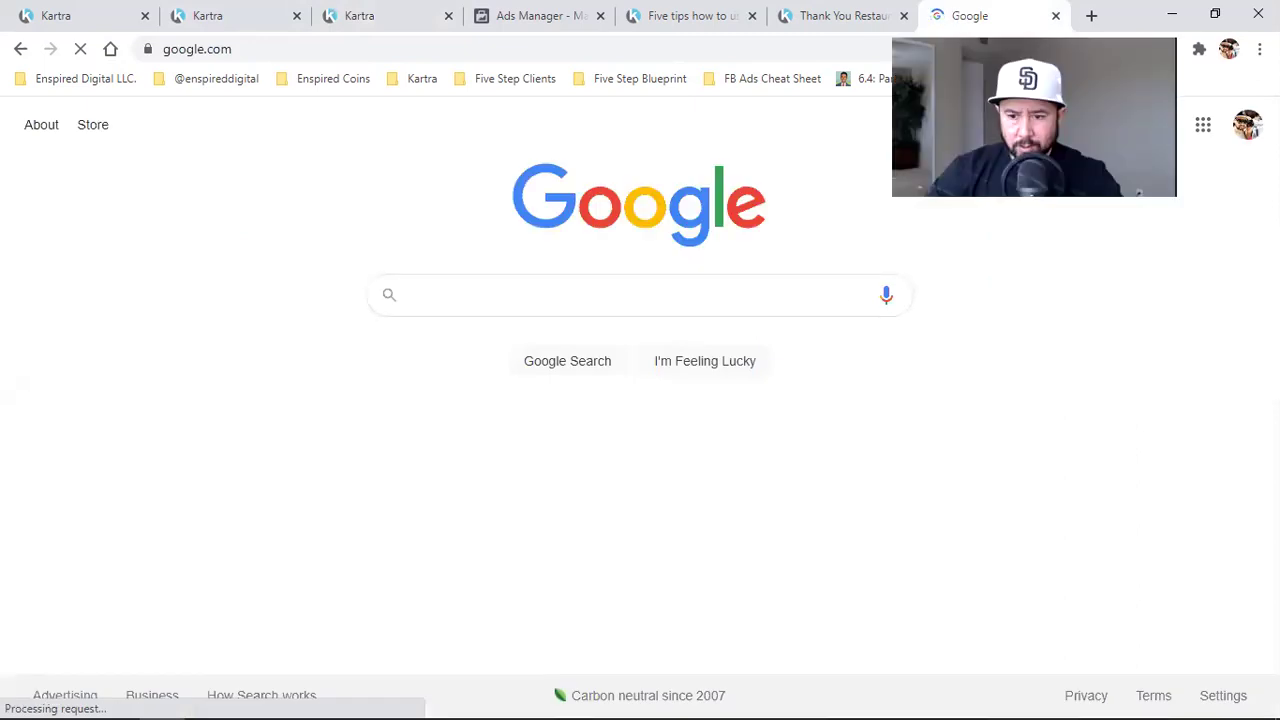
left_click(1247, 124)
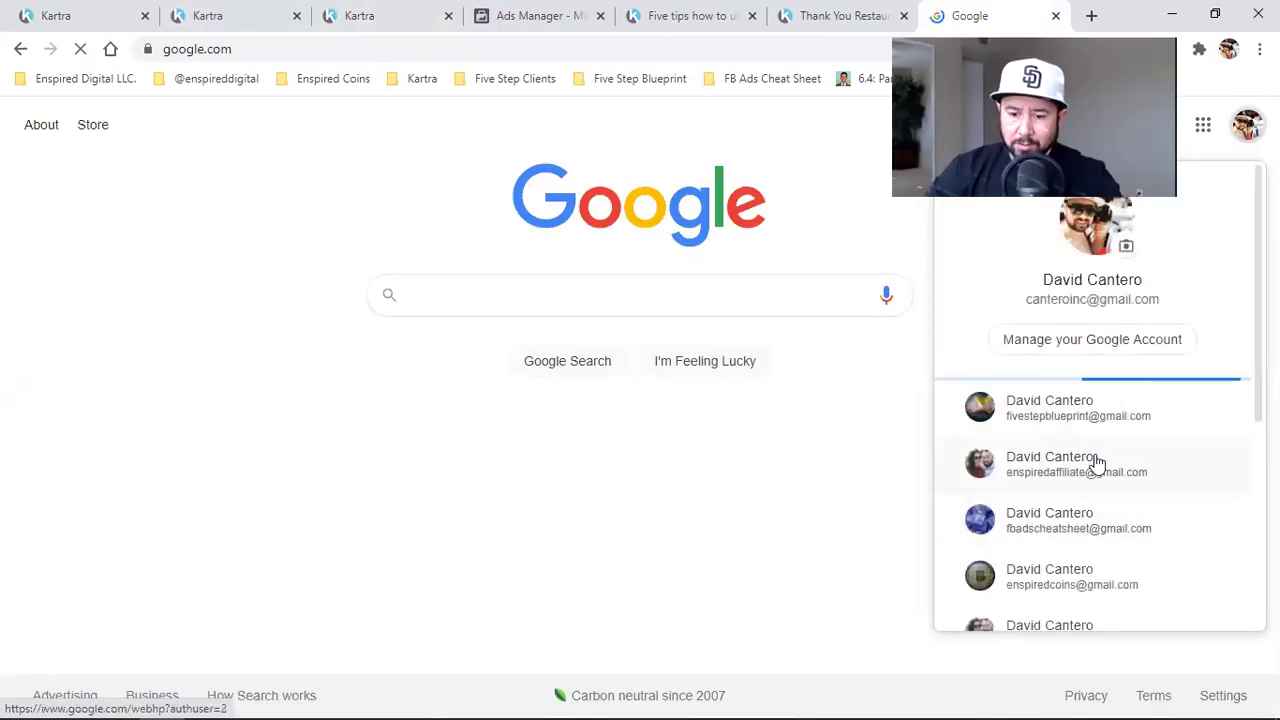
scroll(1109, 526, "down", 1)
left_click(1116, 539)
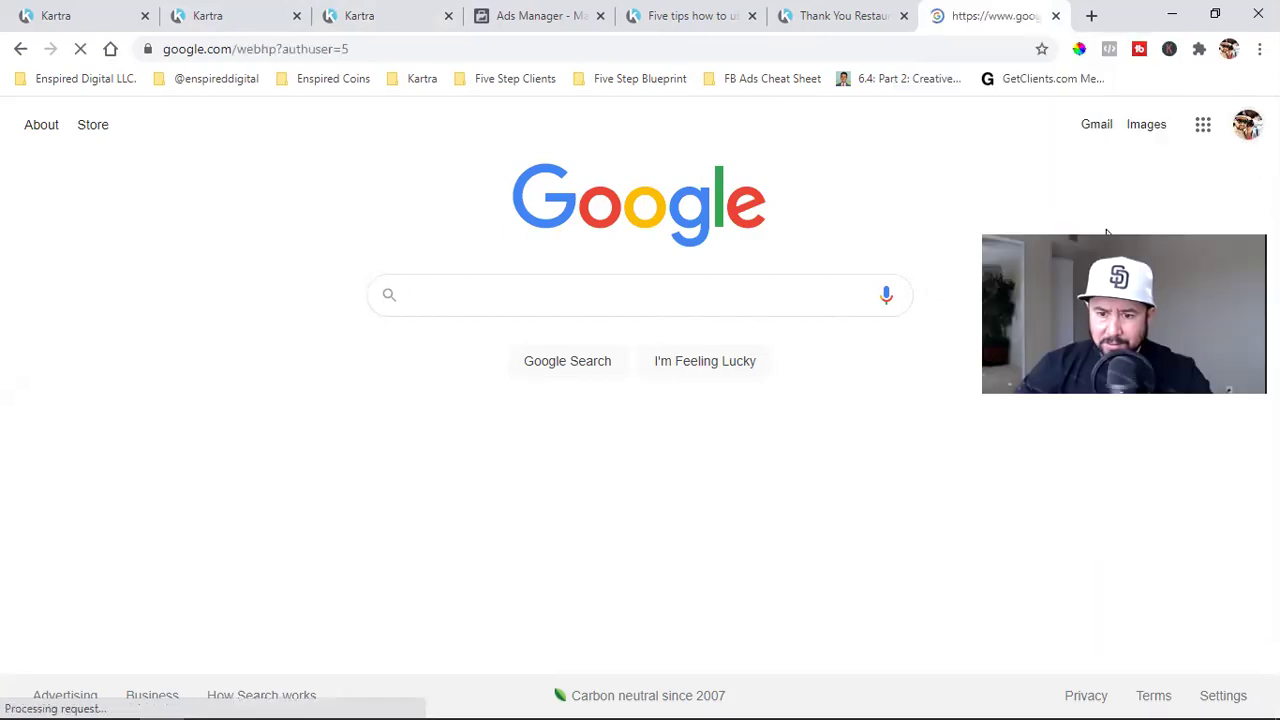
left_click(1096, 130)
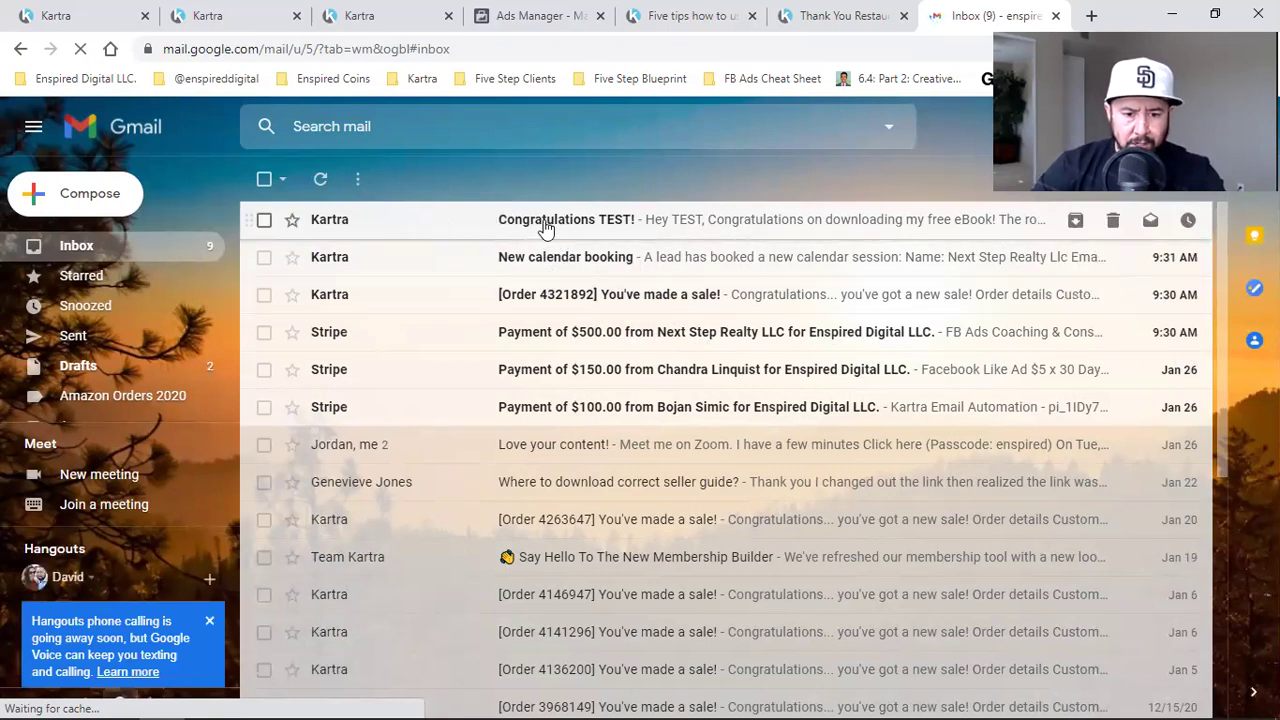
Open the "Congratulations TEST!" email and read through its body down to the red button
left_click(545, 222)
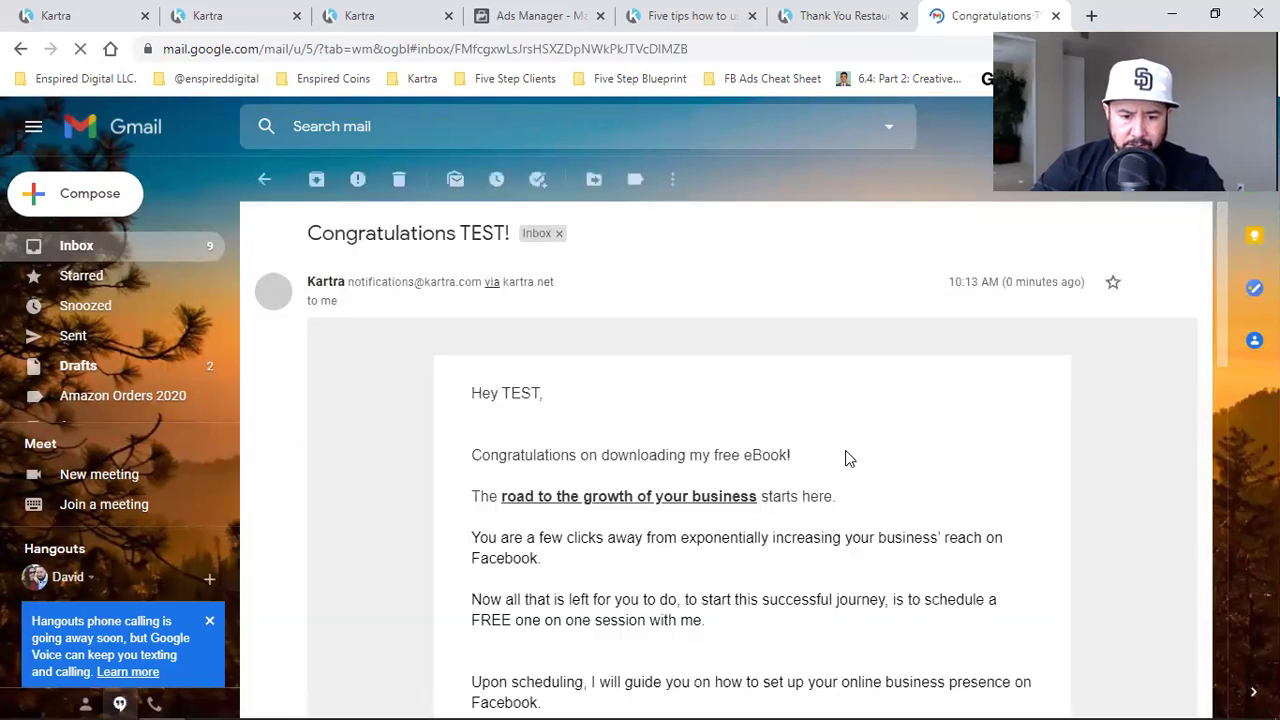
scroll(652, 471, "down", 2)
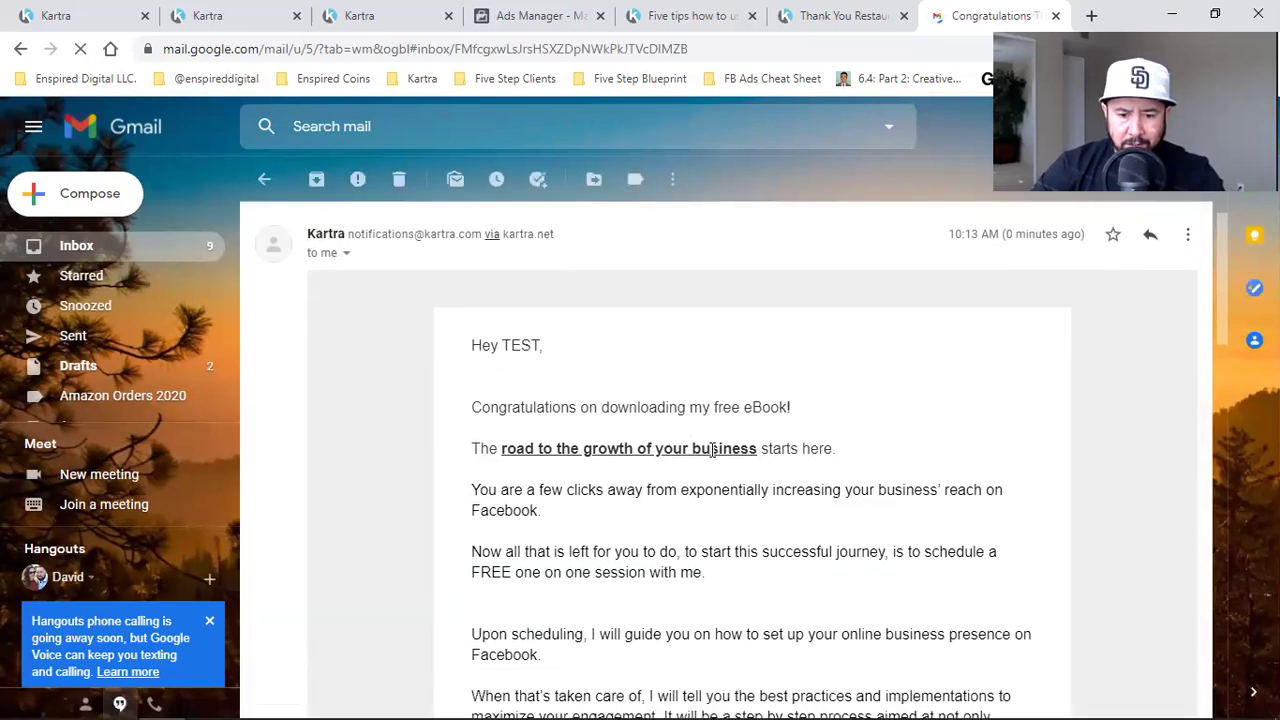
scroll(750, 415, "down", 10)
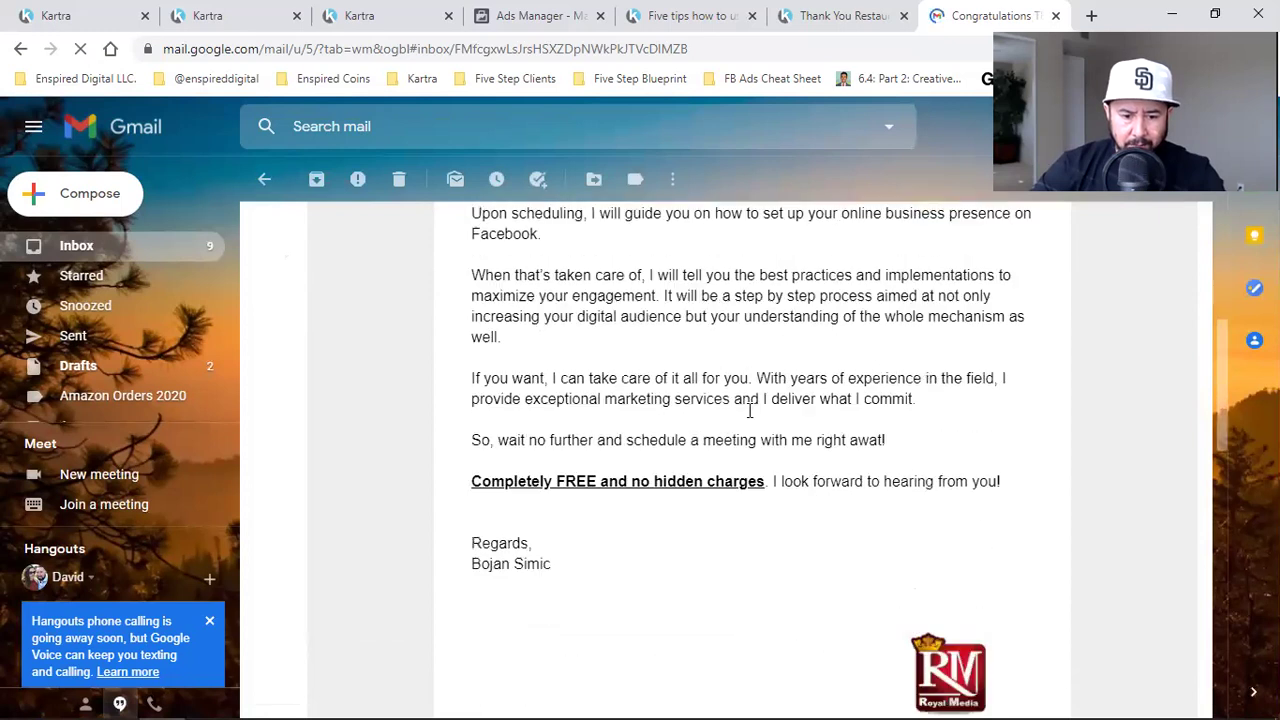
scroll(750, 417, "down", 2)
Check that the red strategy call button and the diners photo in the test email each open the booking calendar
left_click(742, 434)
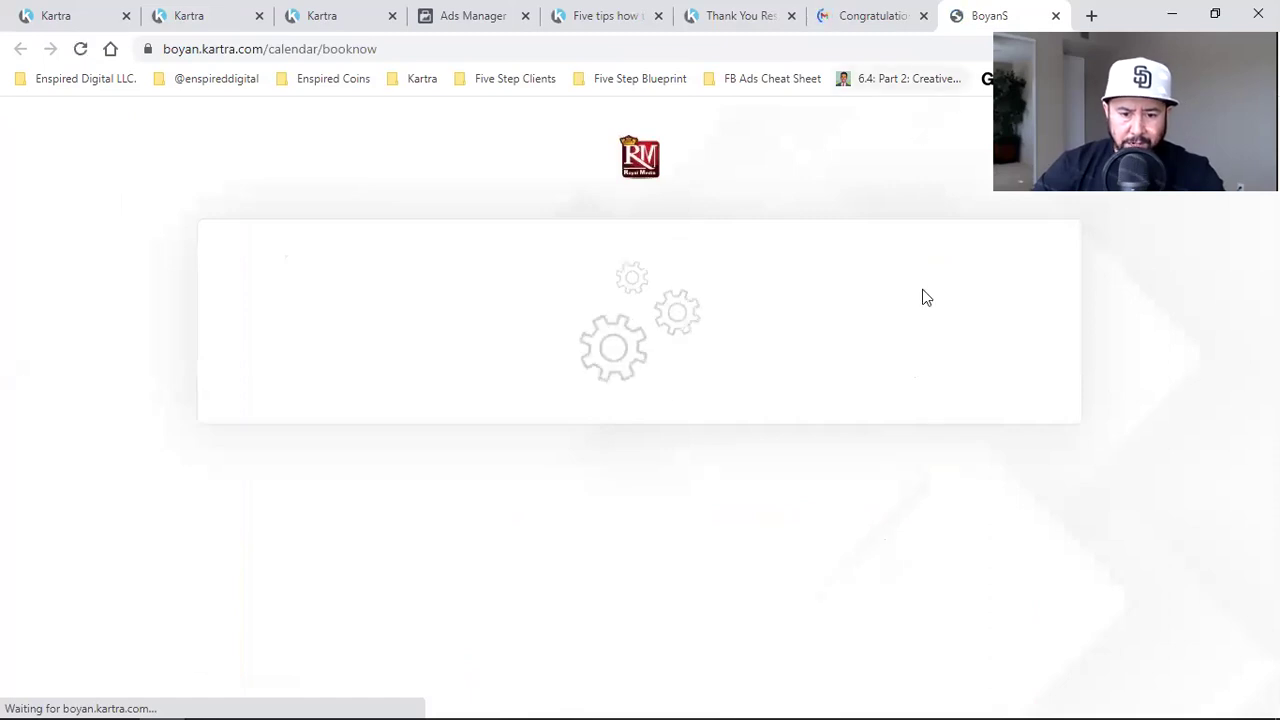
left_click(824, 16)
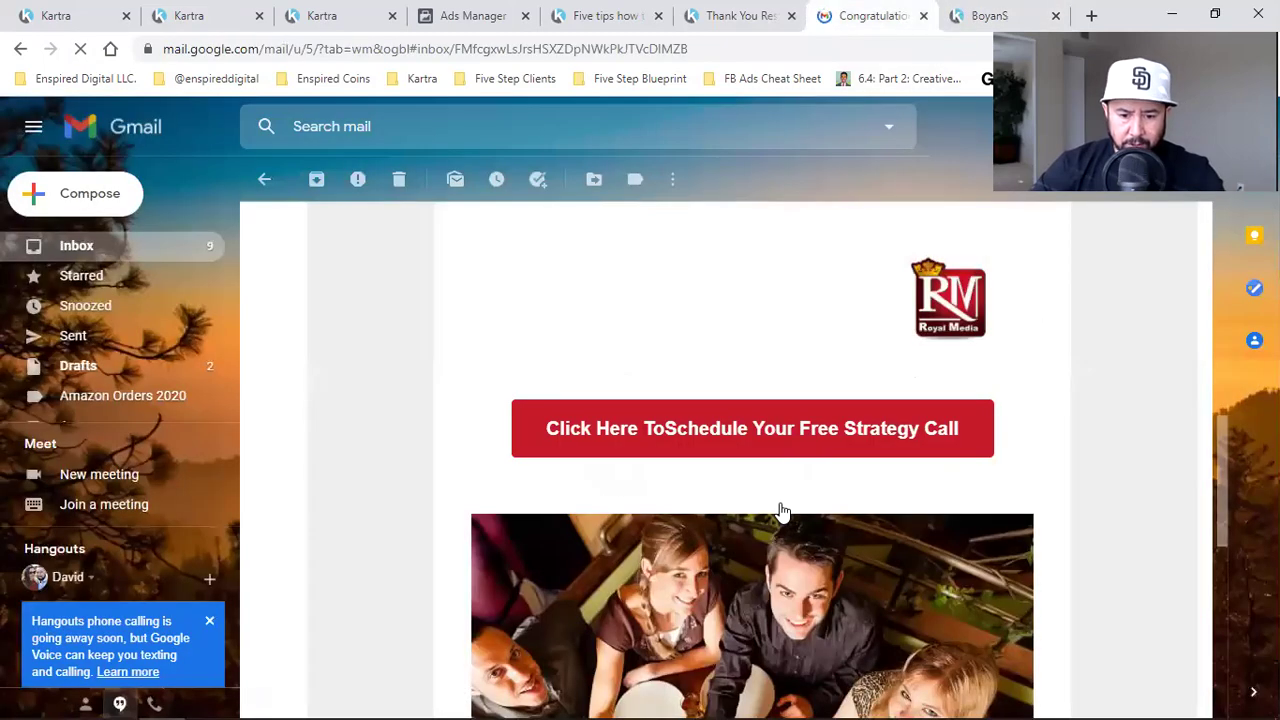
scroll(757, 514, "down", 3)
left_click(761, 400)
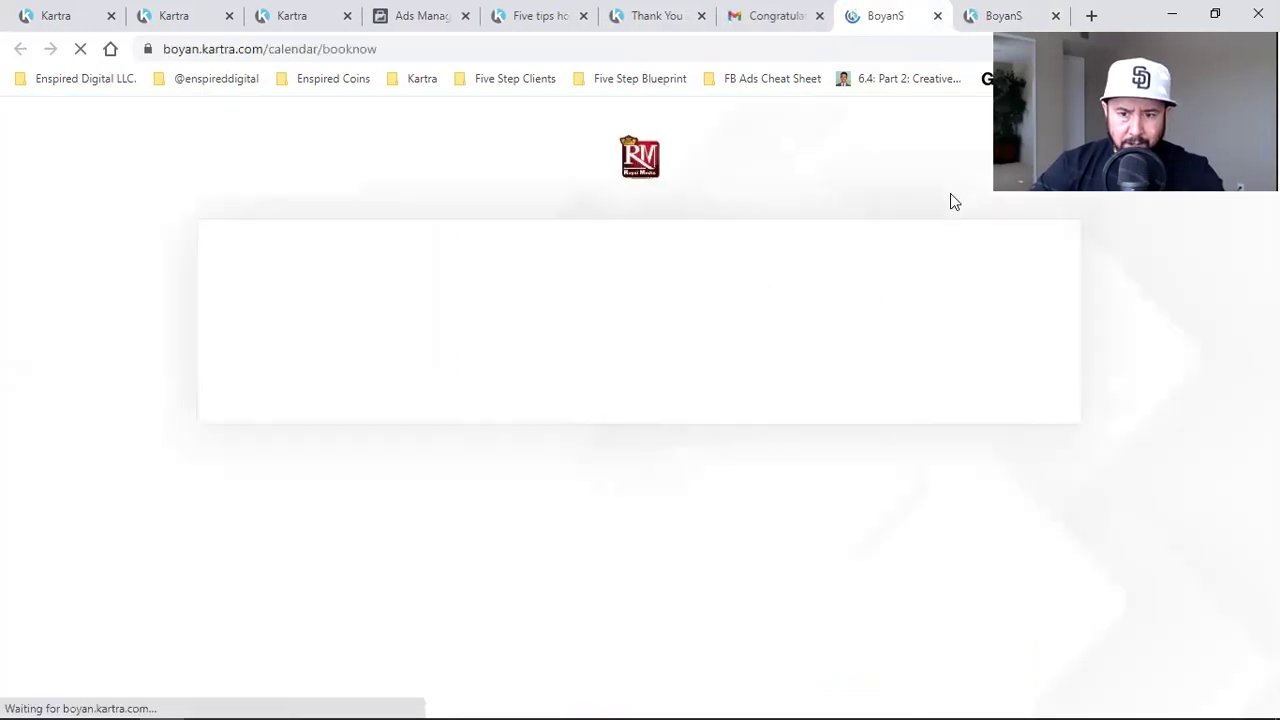
Close both booking calendar pages and delete the test email
left_click(1053, 17)
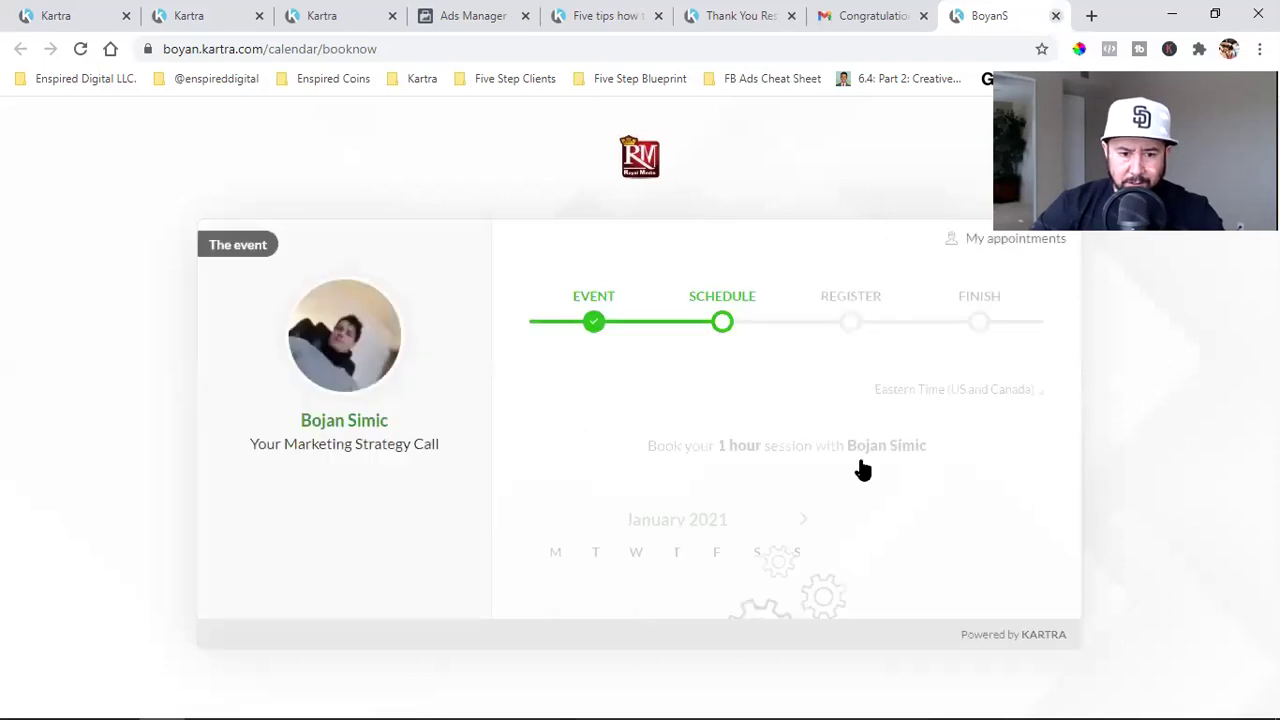
key("ctrl+w")
left_click(399, 181)
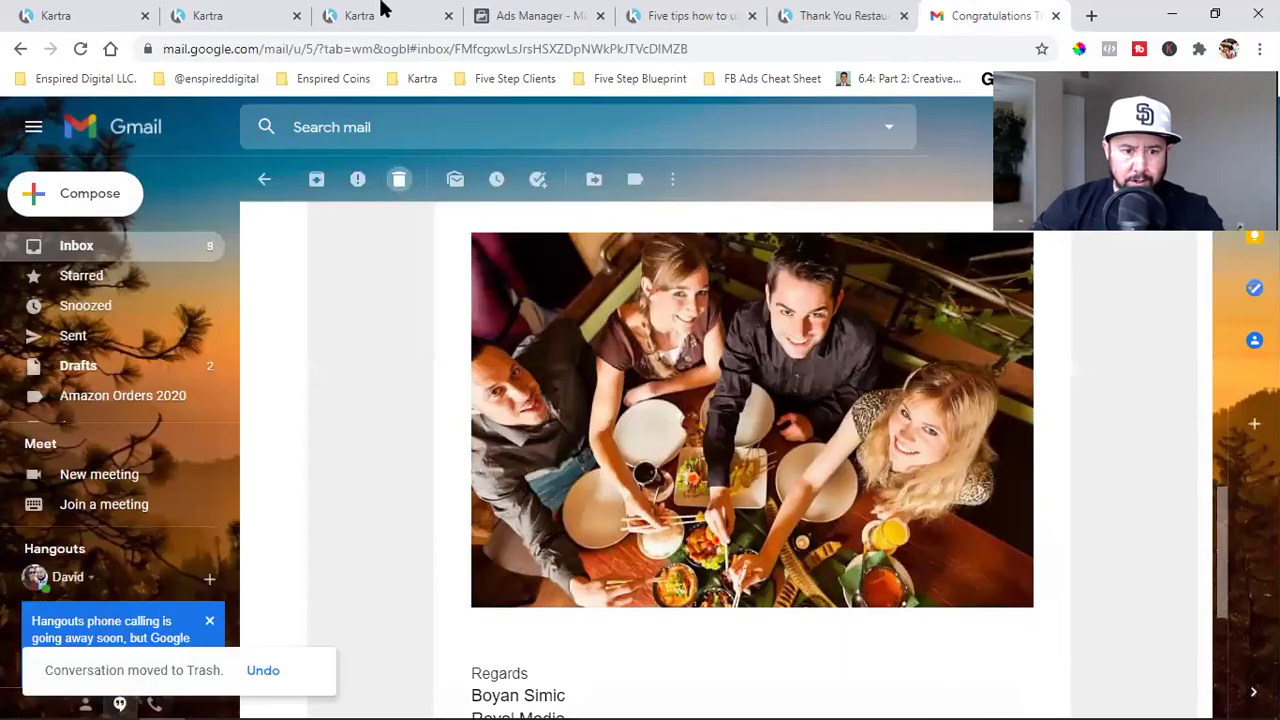
Return to the Kartra sequence editor, accept the email content and create the email step without any automation
key("ctrl+3")
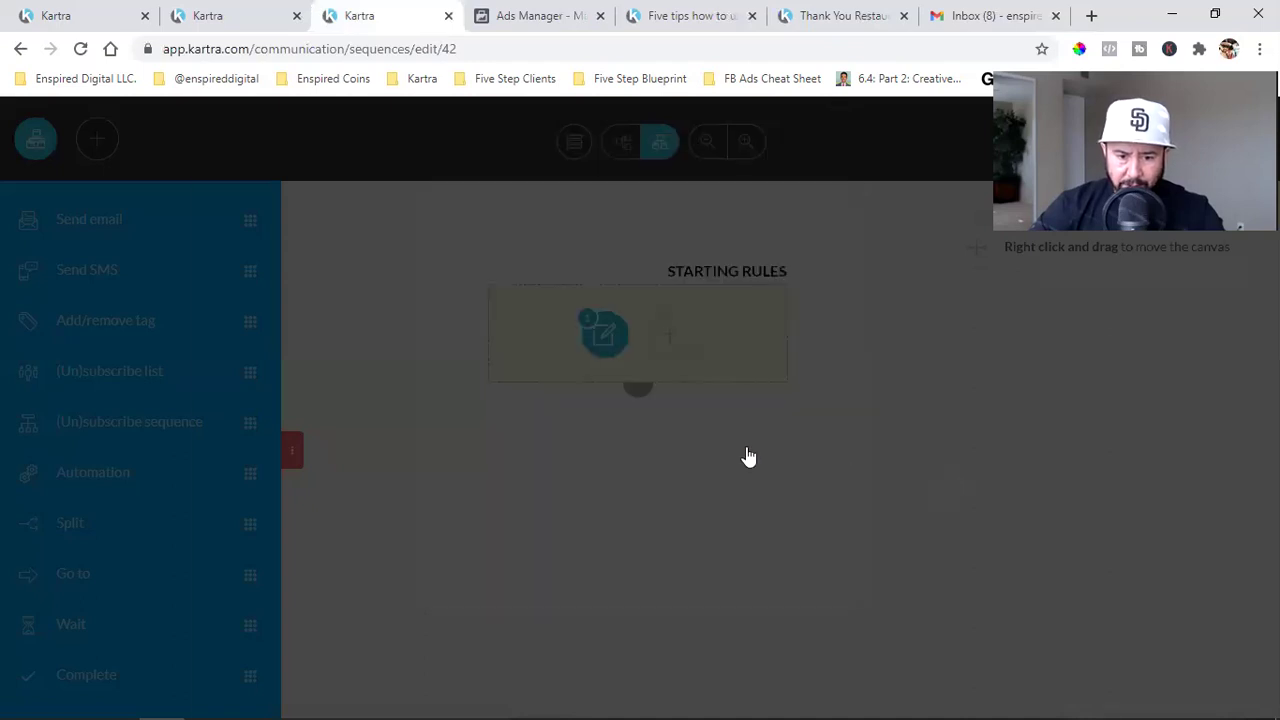
scroll(858, 442, "up", 2)
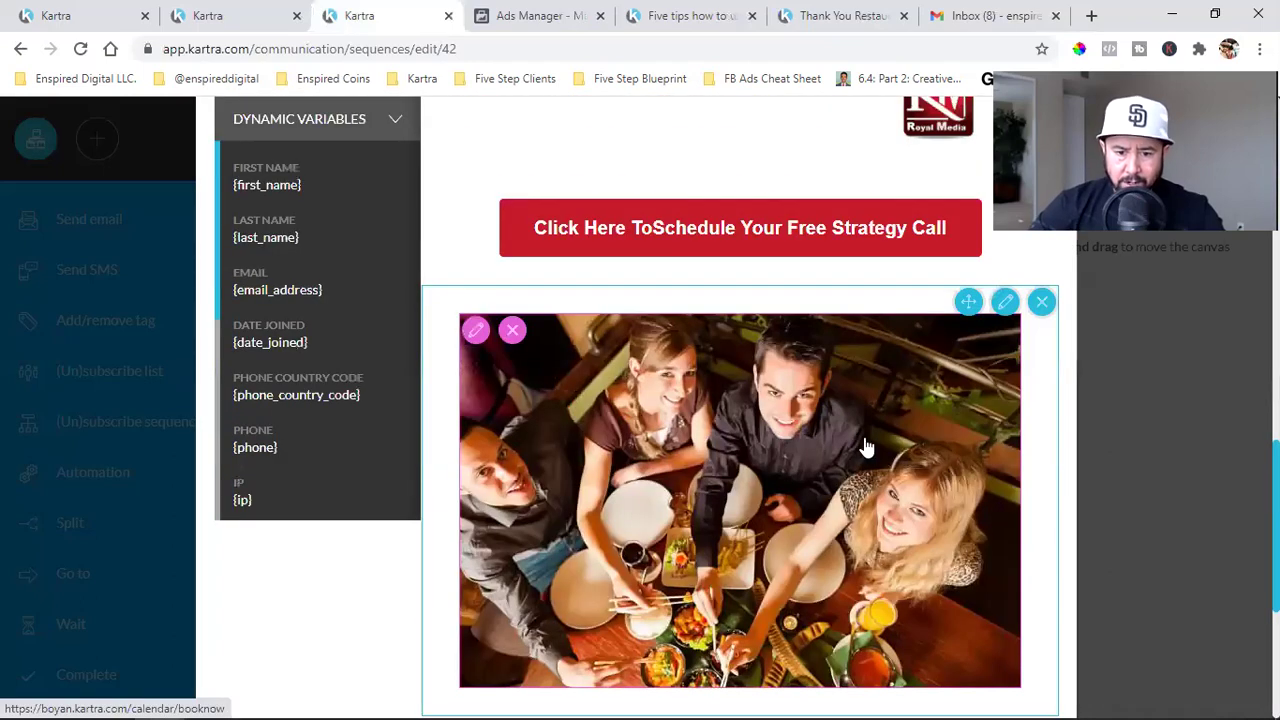
scroll(866, 447, "up", 3)
scroll(993, 251, "up", 10)
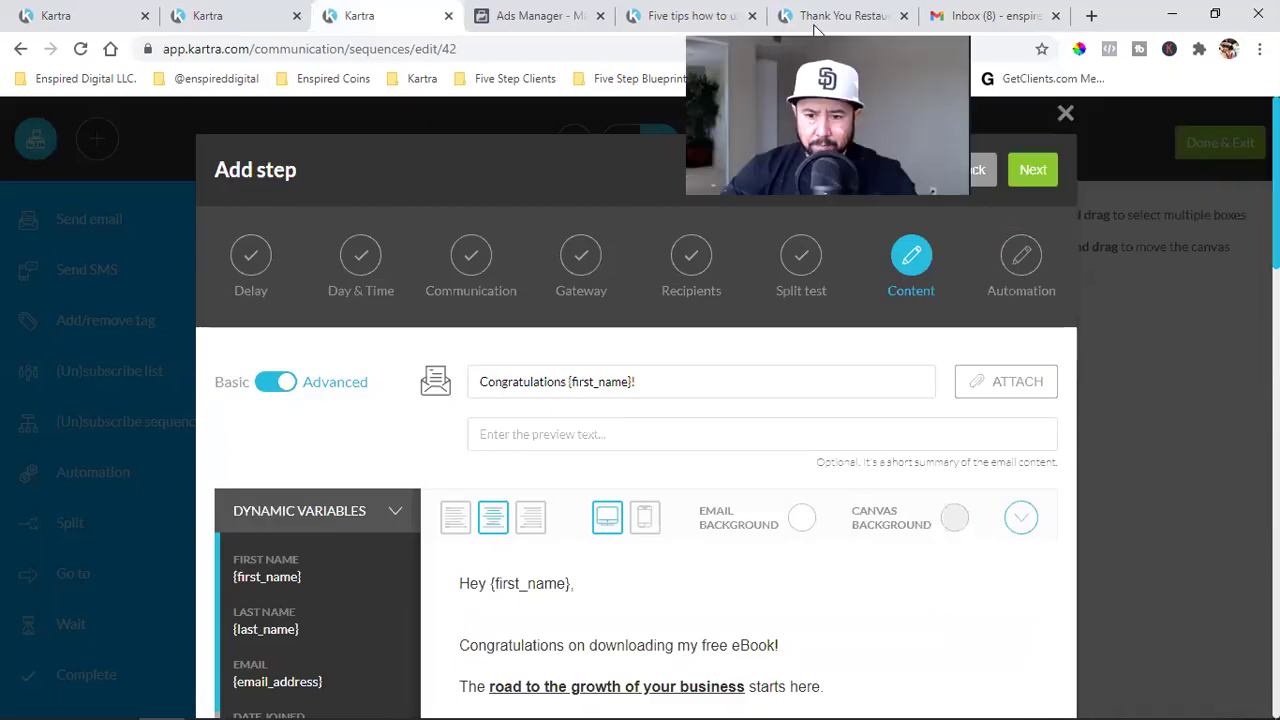
left_click(1034, 171)
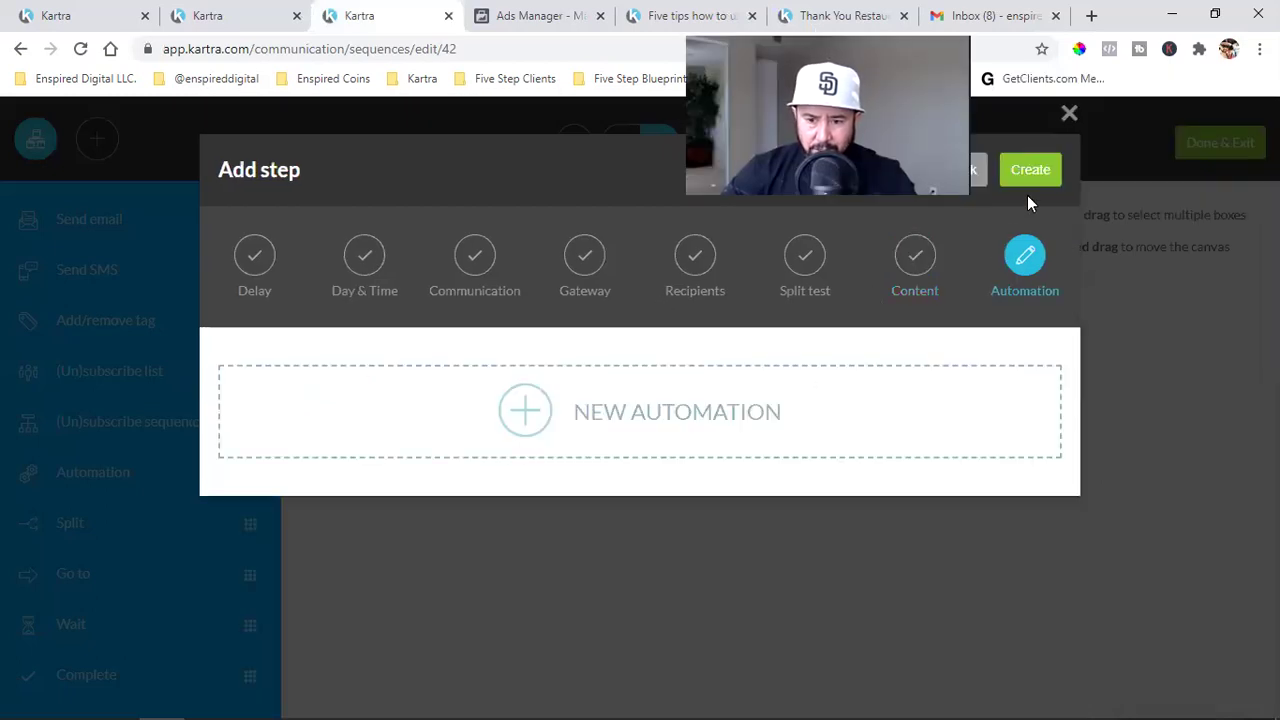
left_click(1030, 169)
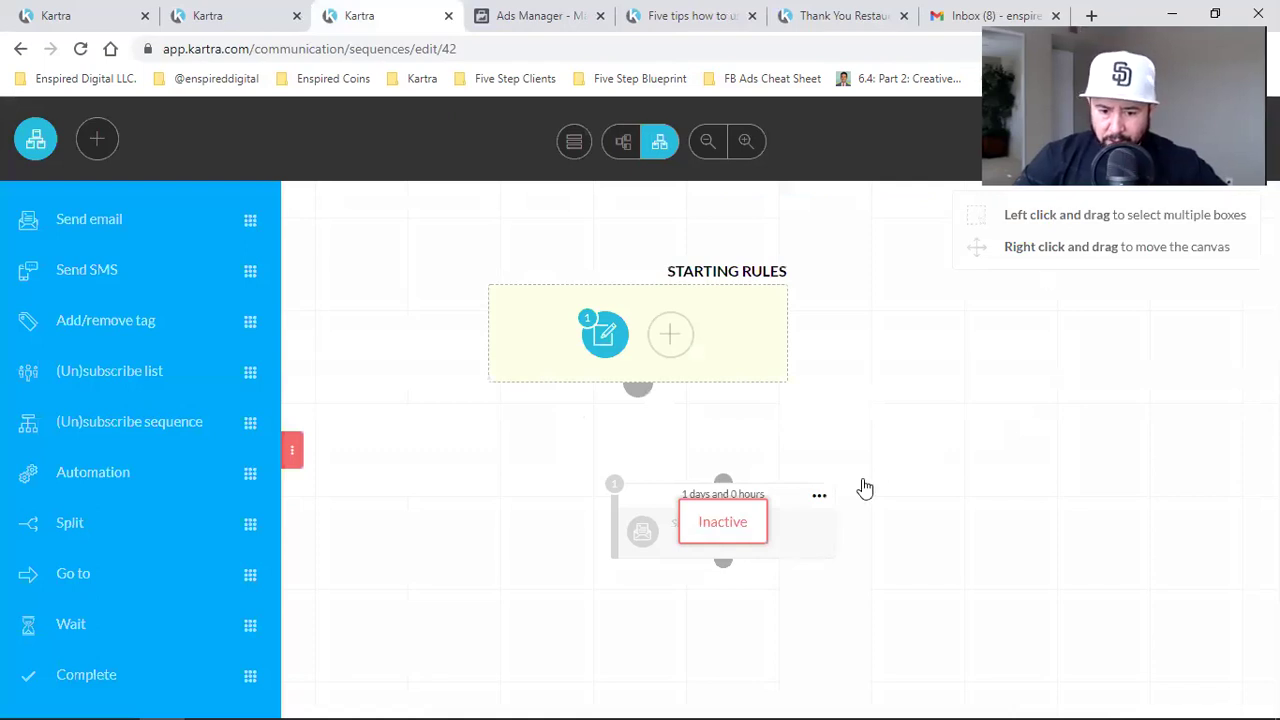
Activate the Congratulations email step, connect the starting rules to it and auto-arrange the sequence items
left_click(819, 495)
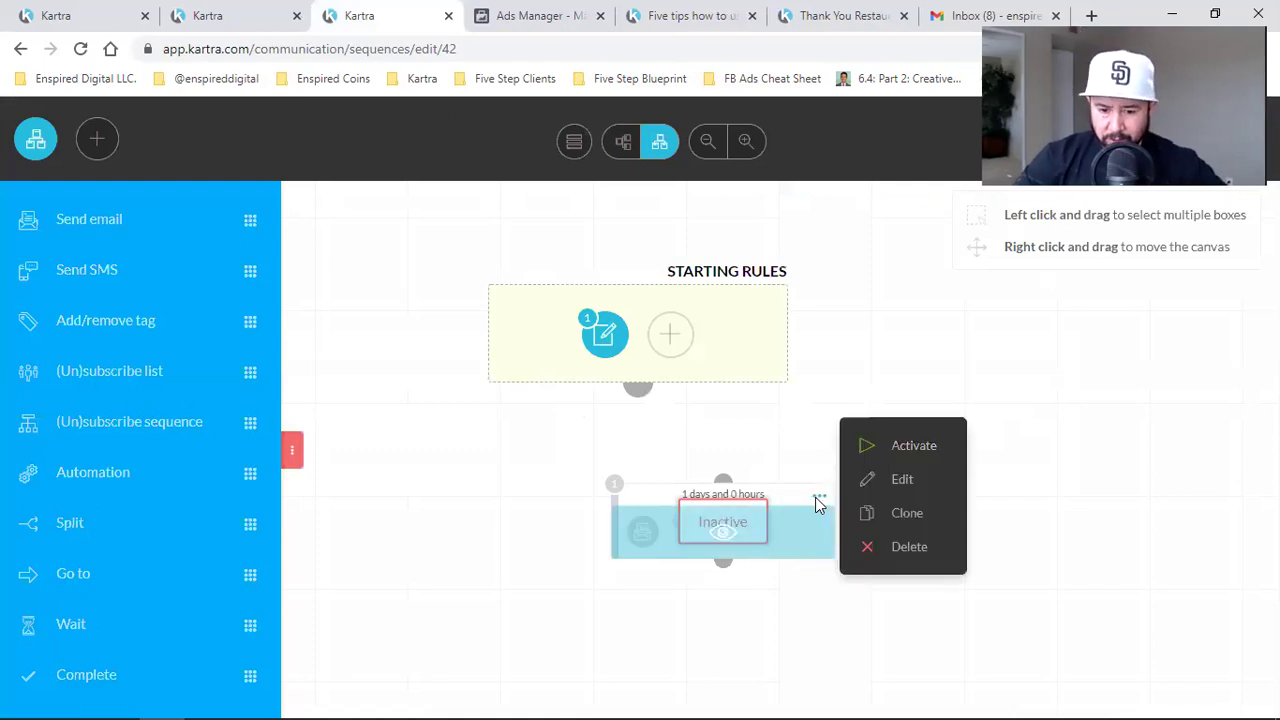
left_click(903, 446)
left_click_drag(637, 388, 724, 477)
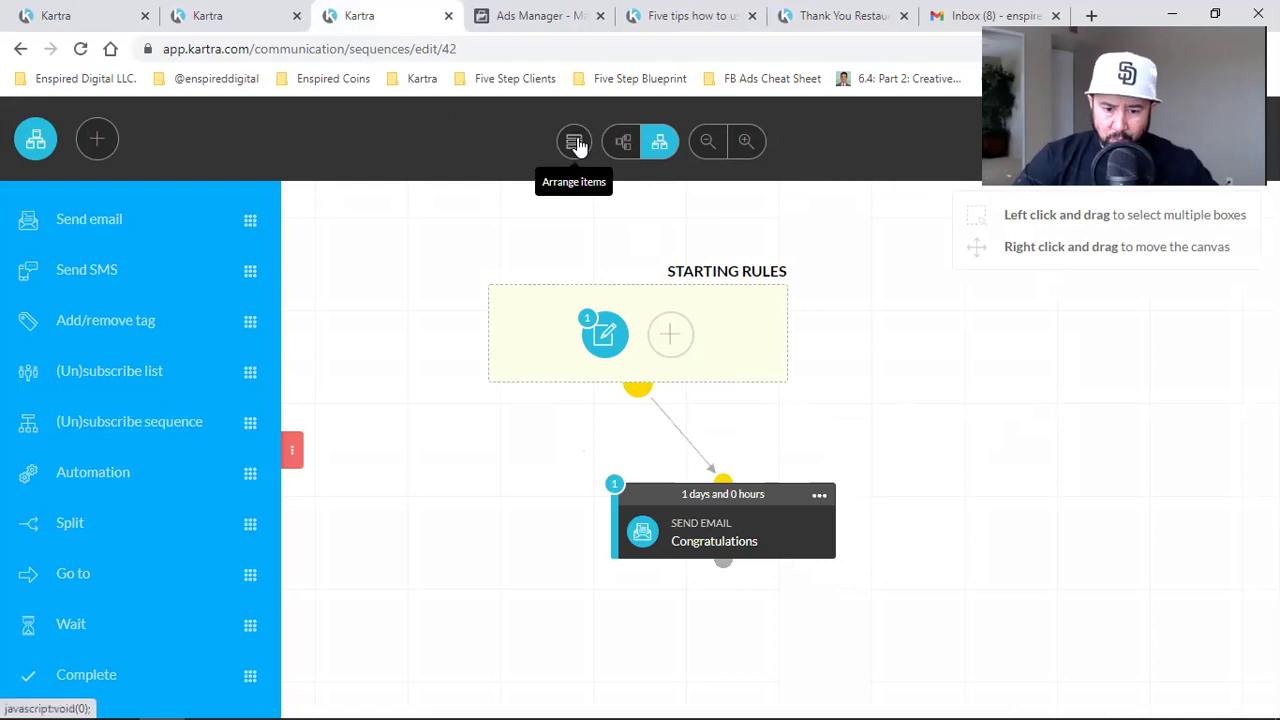
left_click(575, 143)
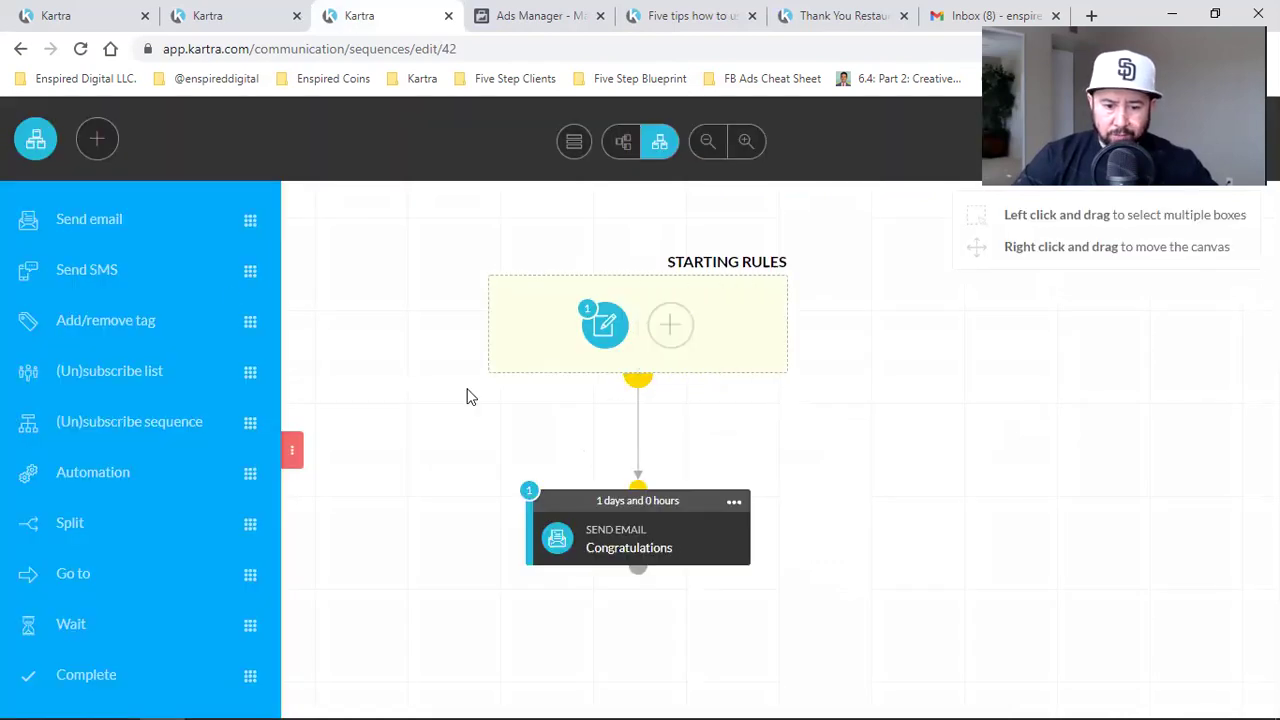
Add a send email step to the sequence that waits 2 days and 0 hours after the previous step, keeping the day and time defaults
left_click_drag(279, 263, 768, 549)
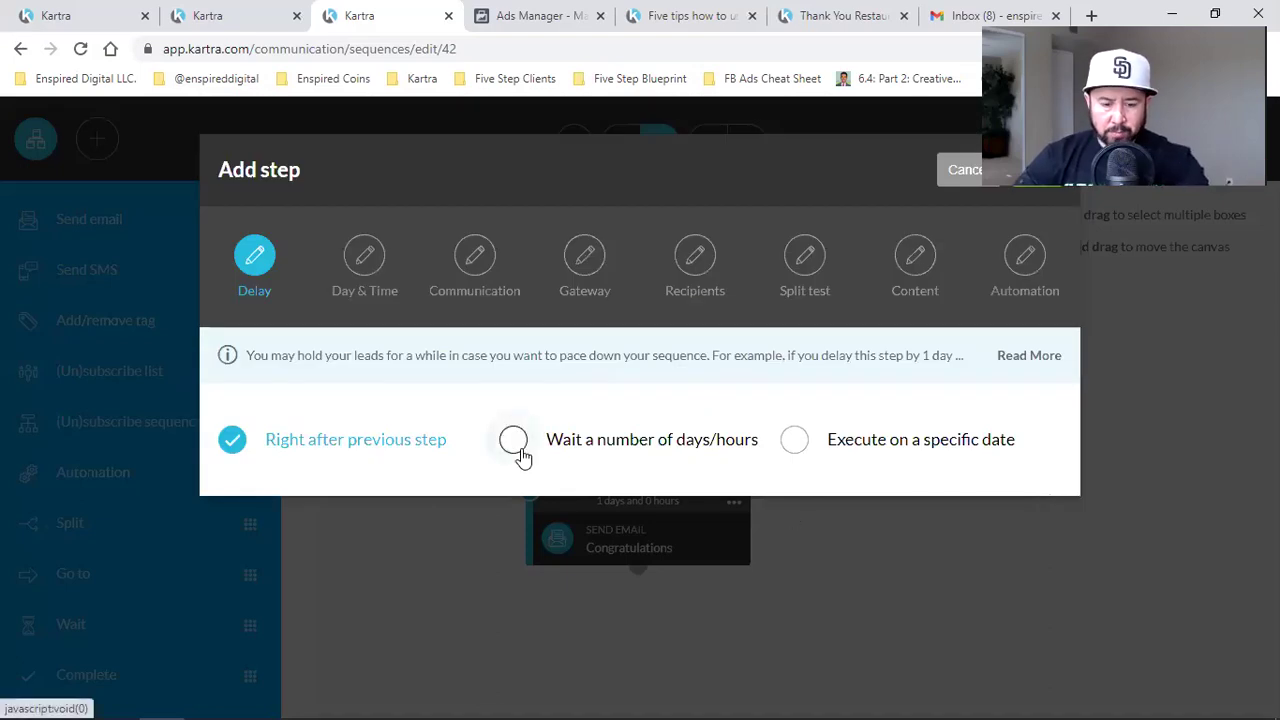
left_click(520, 450)
double_click(313, 510)
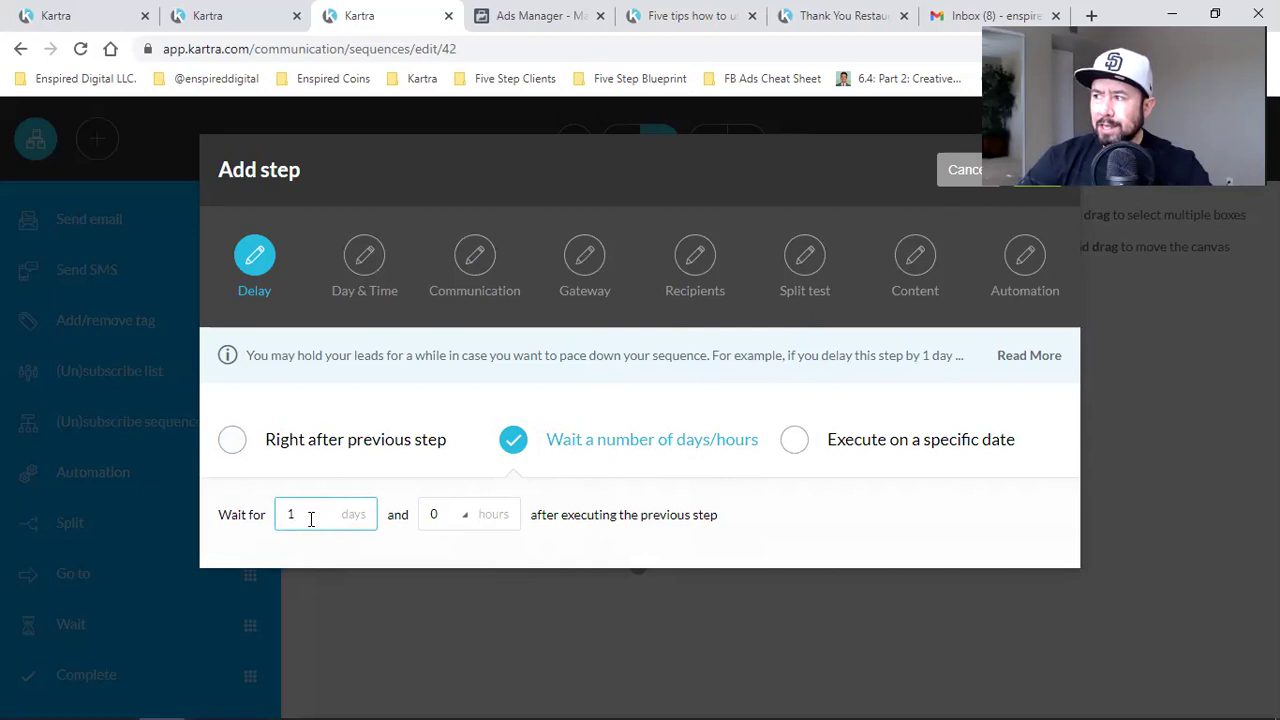
type("2")
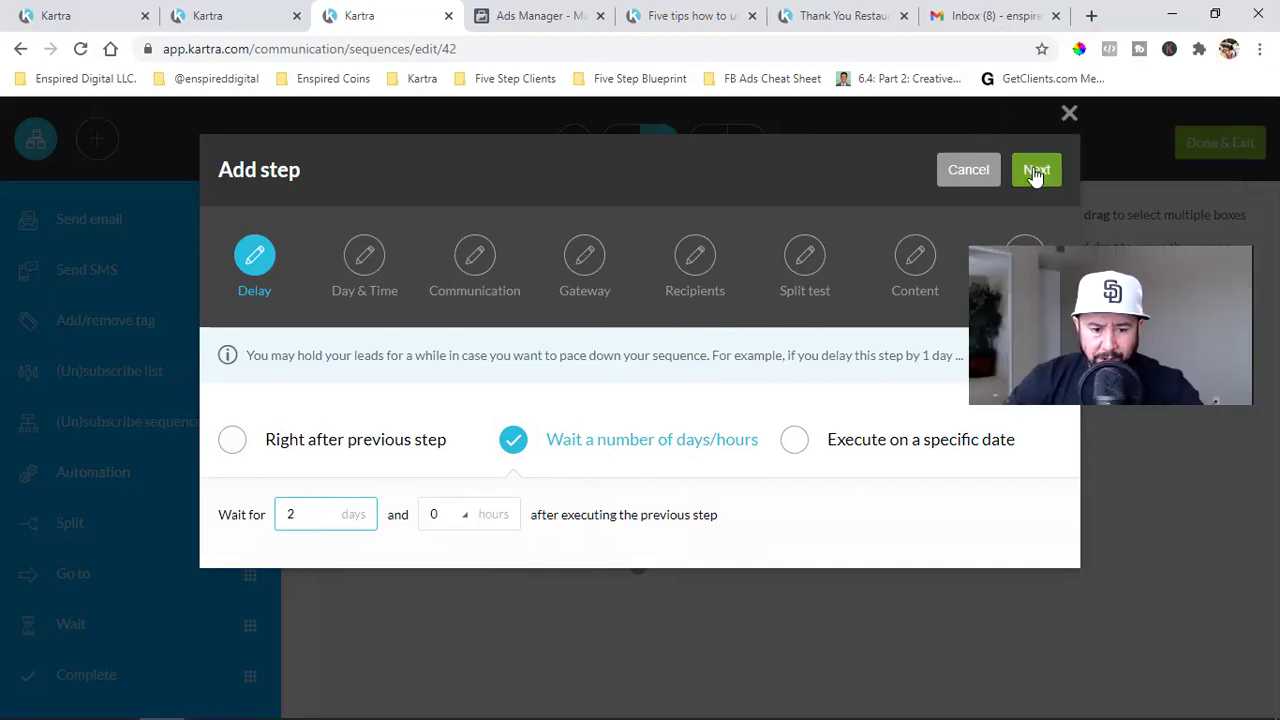
left_click(1036, 172)
left_click(1030, 170)
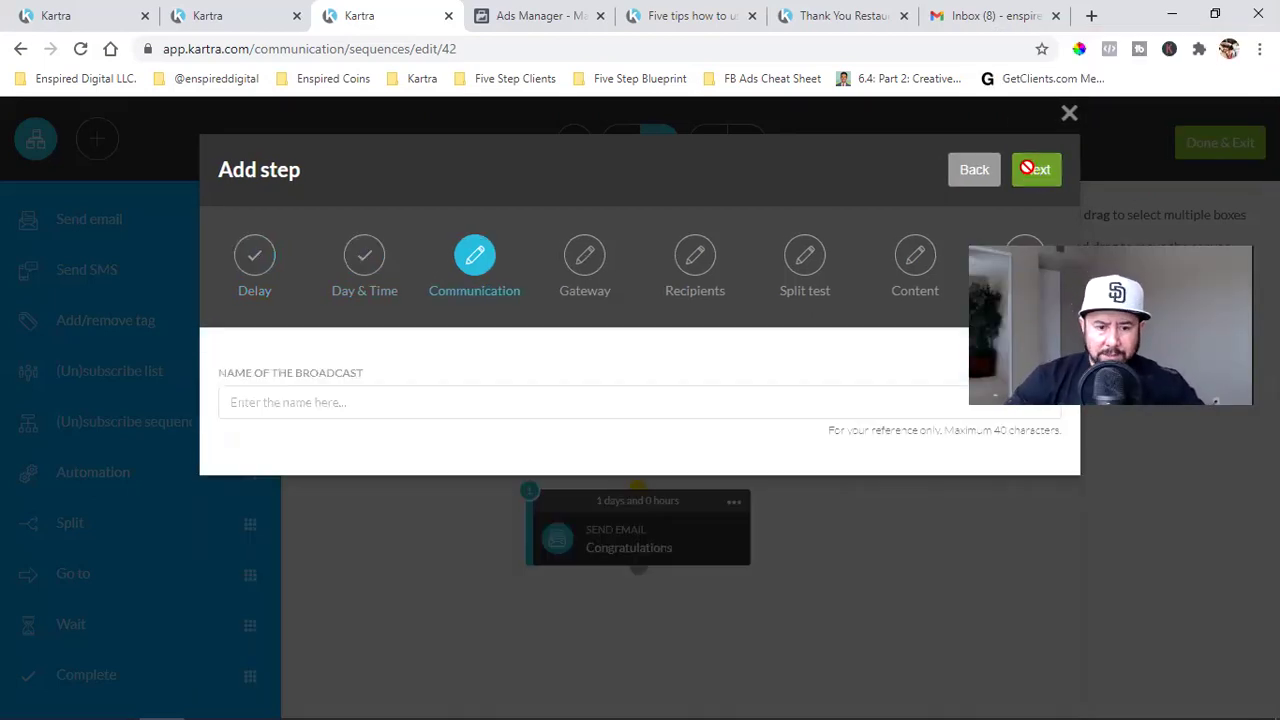
Name the broadcast "Oh no" and accept the KartraMail gateway with its sender details
left_click(346, 400)
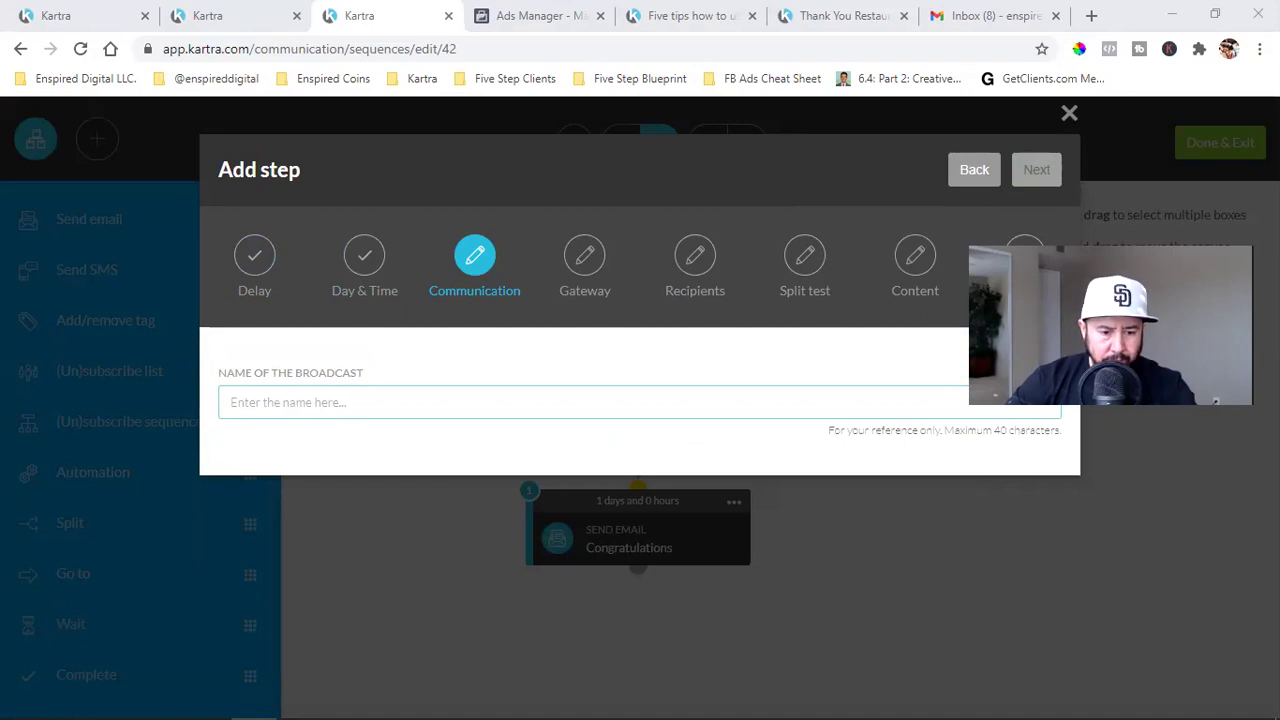
type("Oh no")
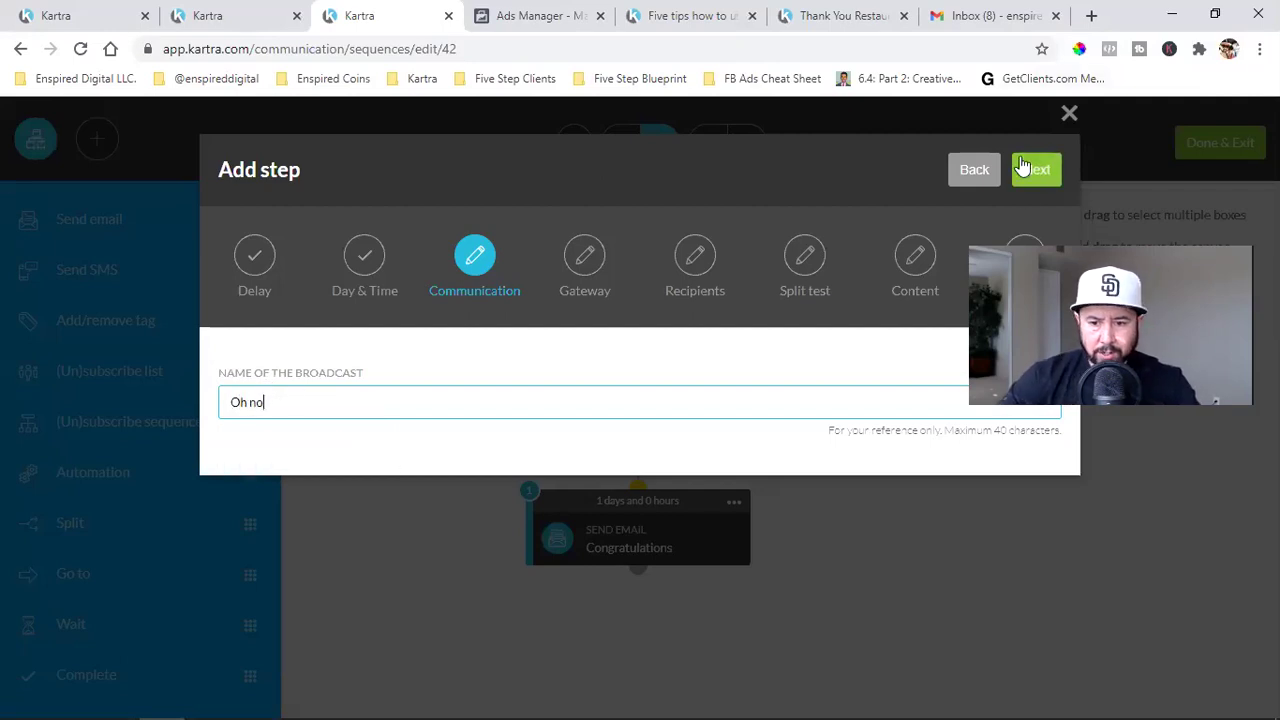
left_click(1038, 170)
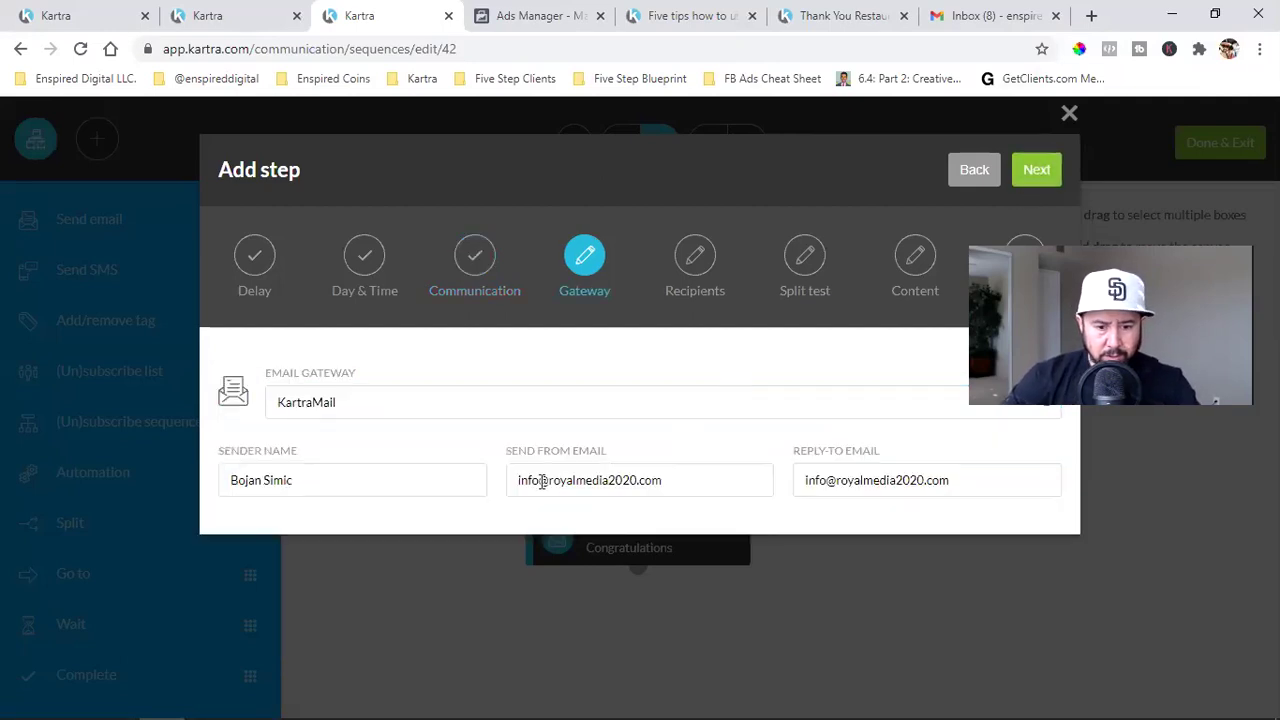
key("ctrl+a")
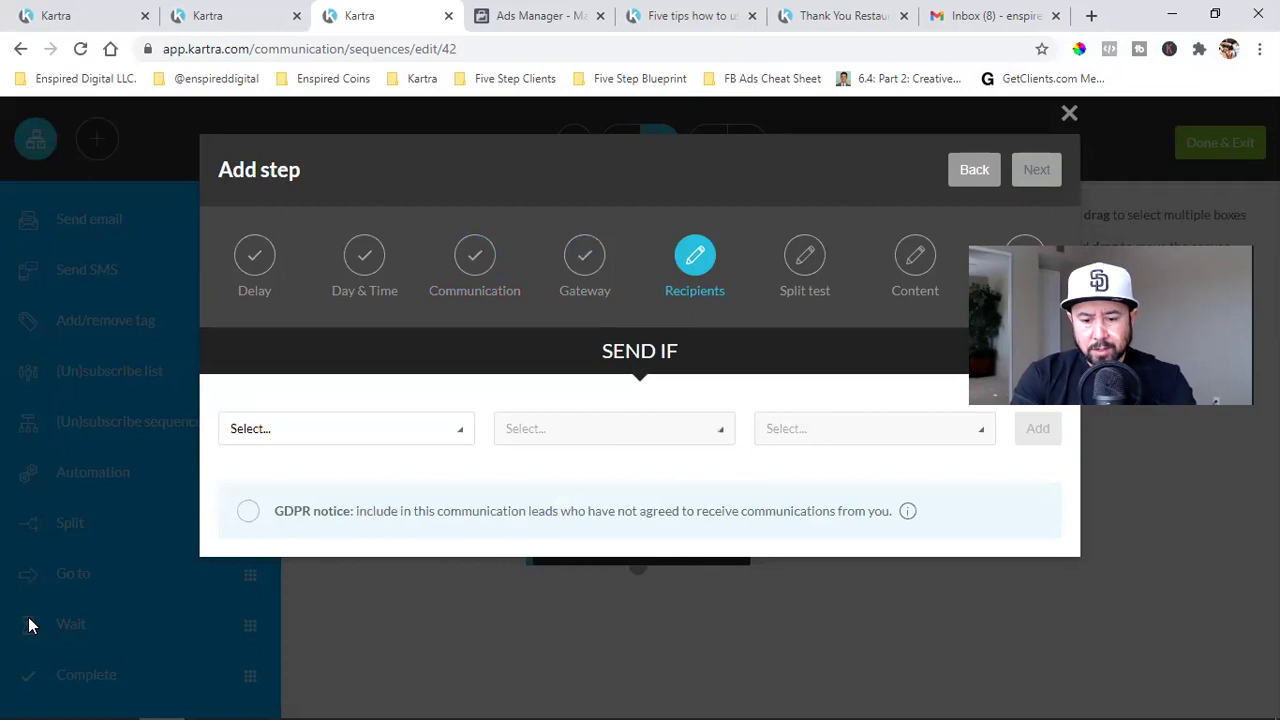
Send the email to anyone reaching this step and make it a single email without a split test
left_click(298, 446)
left_click(282, 256)
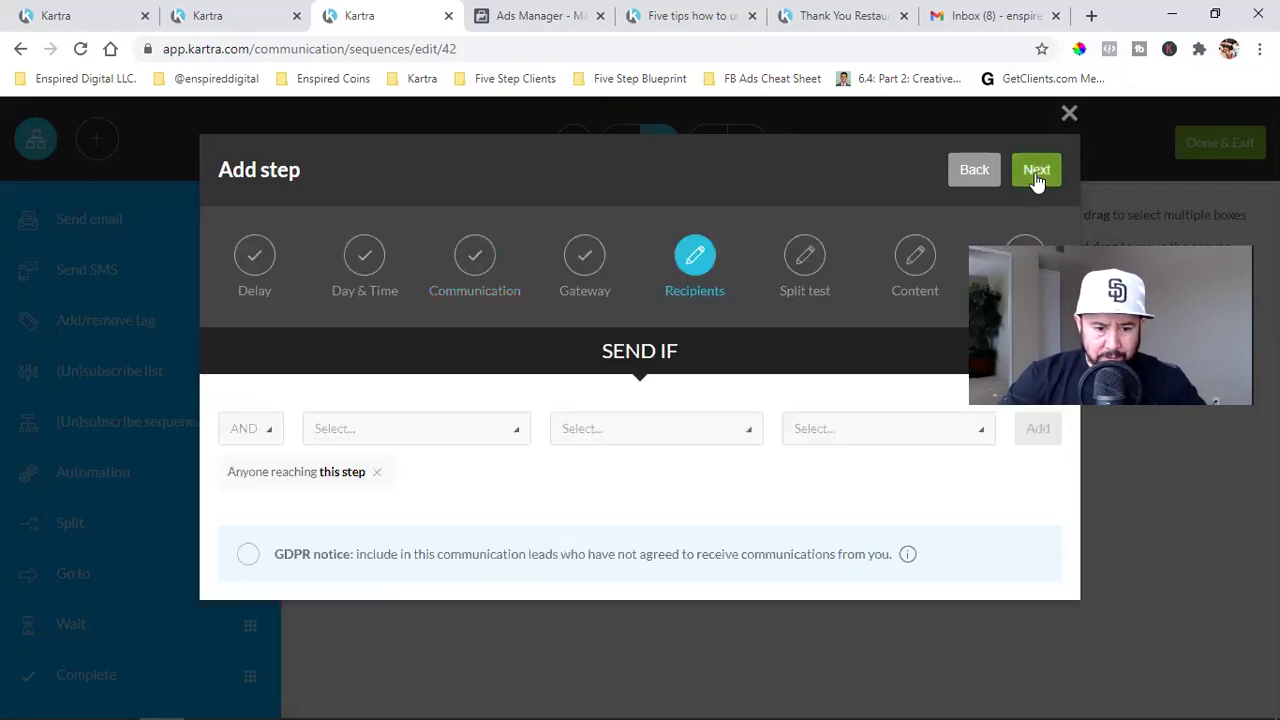
left_click(1037, 172)
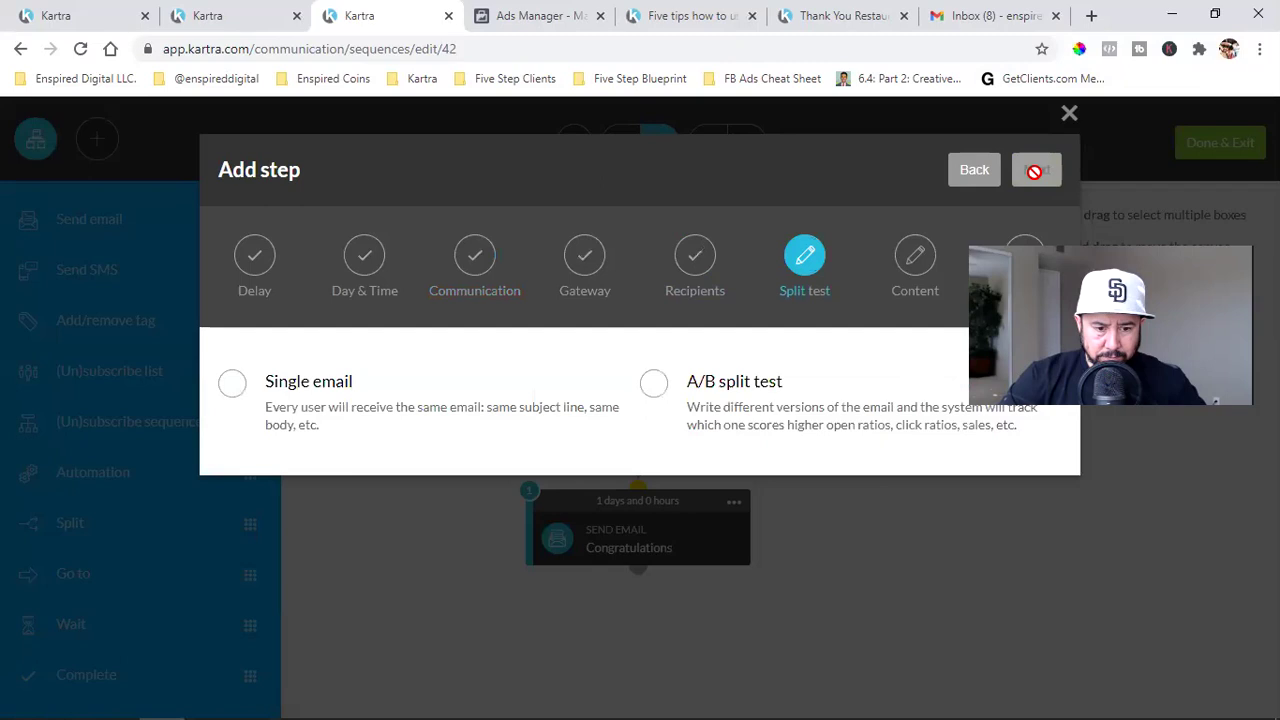
left_click(543, 437)
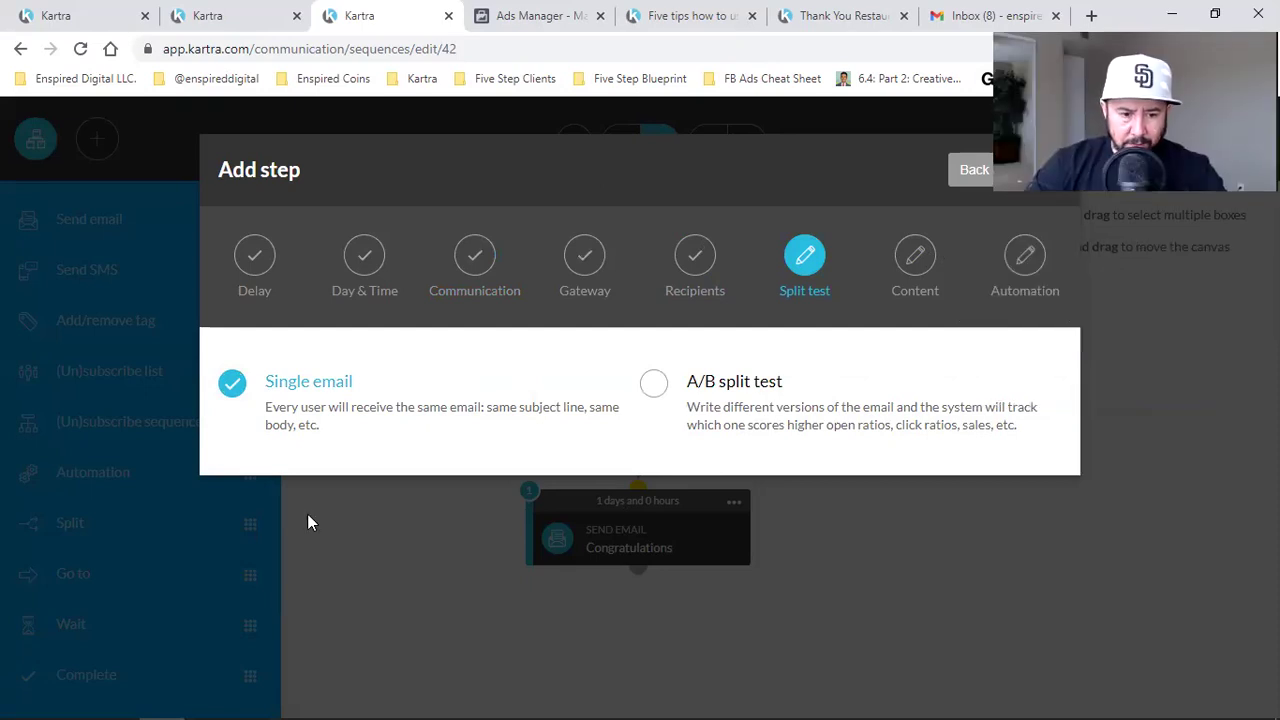
Load the saved e-book download template into the advanced email editor
left_click(283, 381)
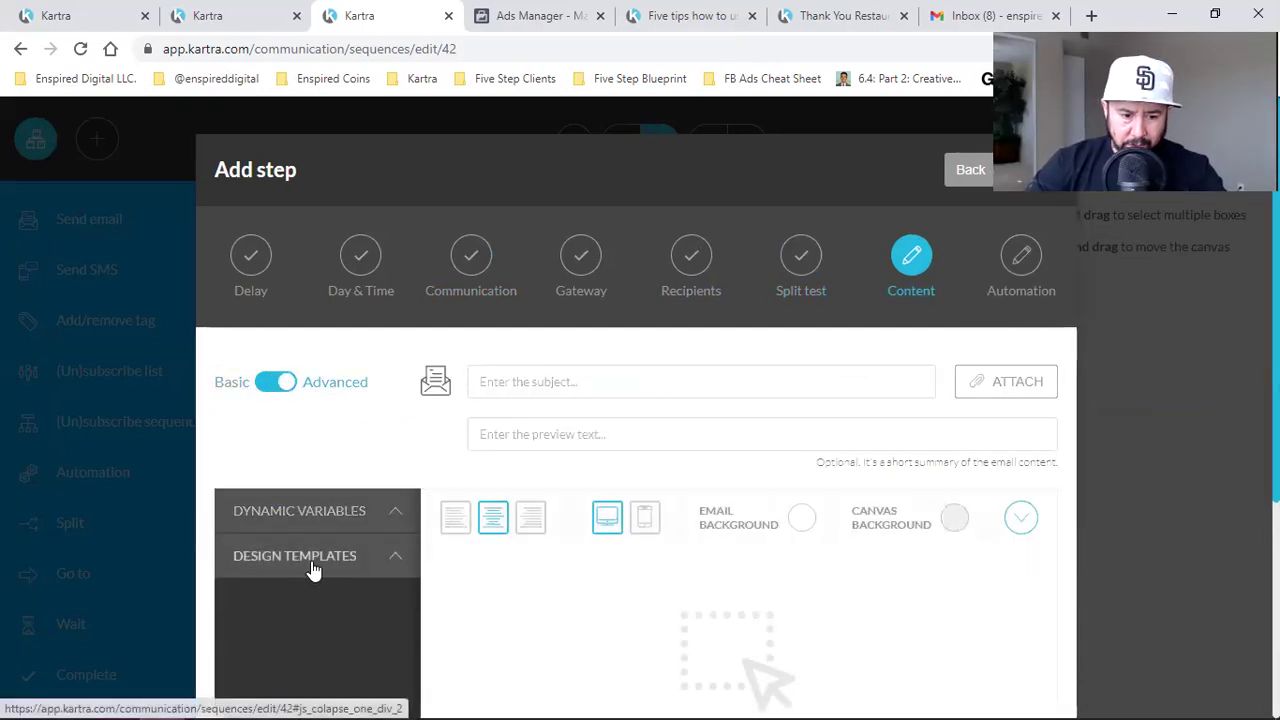
left_click(312, 566)
scroll(312, 566, "down", 1)
left_click(306, 585)
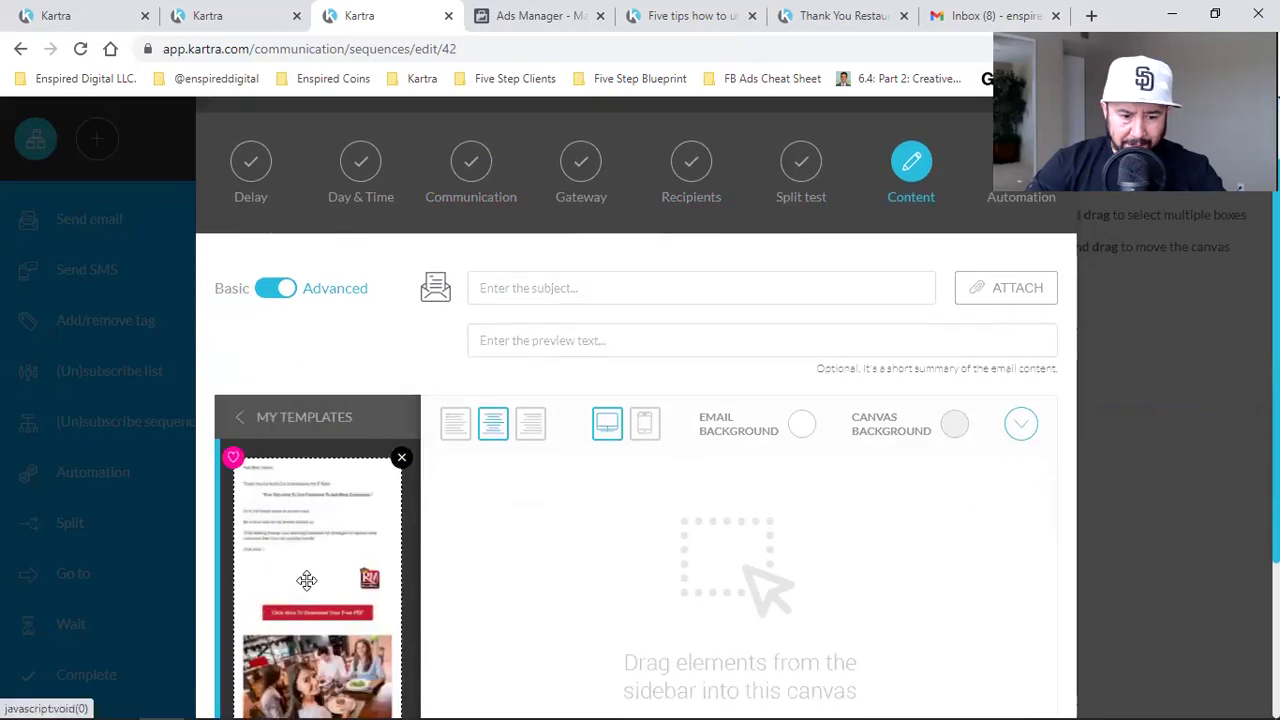
left_click_drag(319, 541, 698, 556)
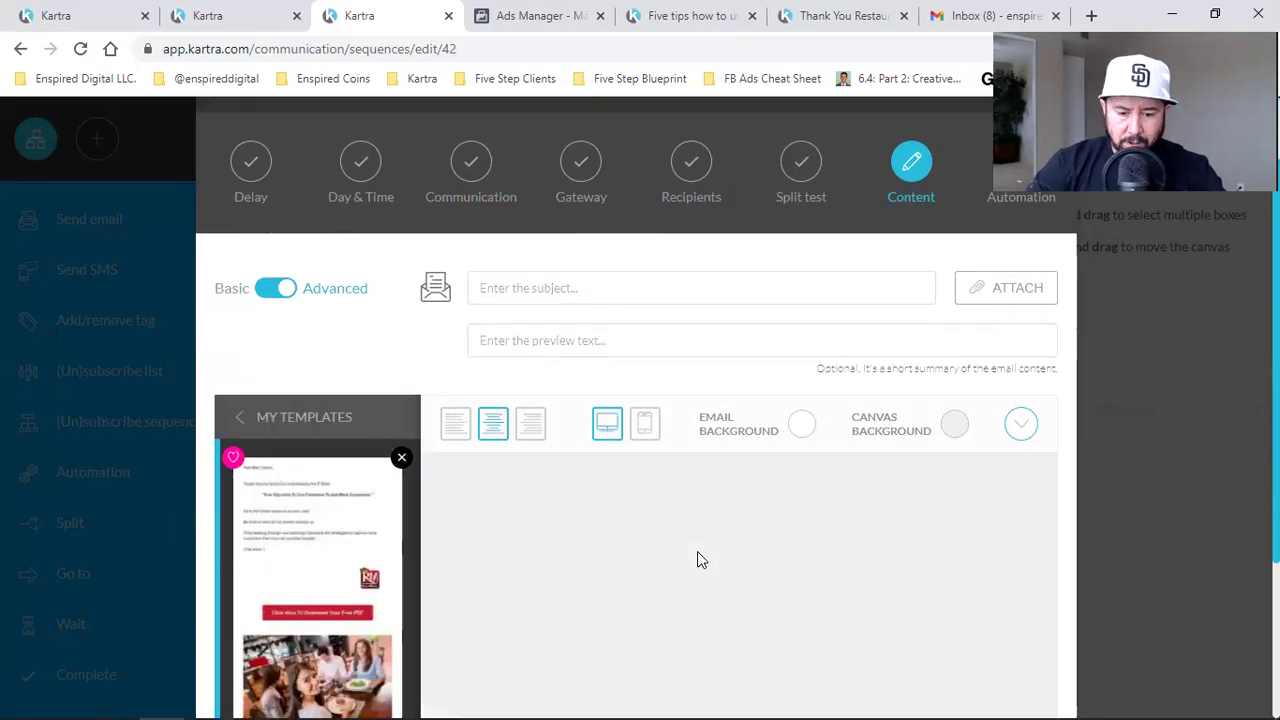
scroll(666, 489, "down", 2)
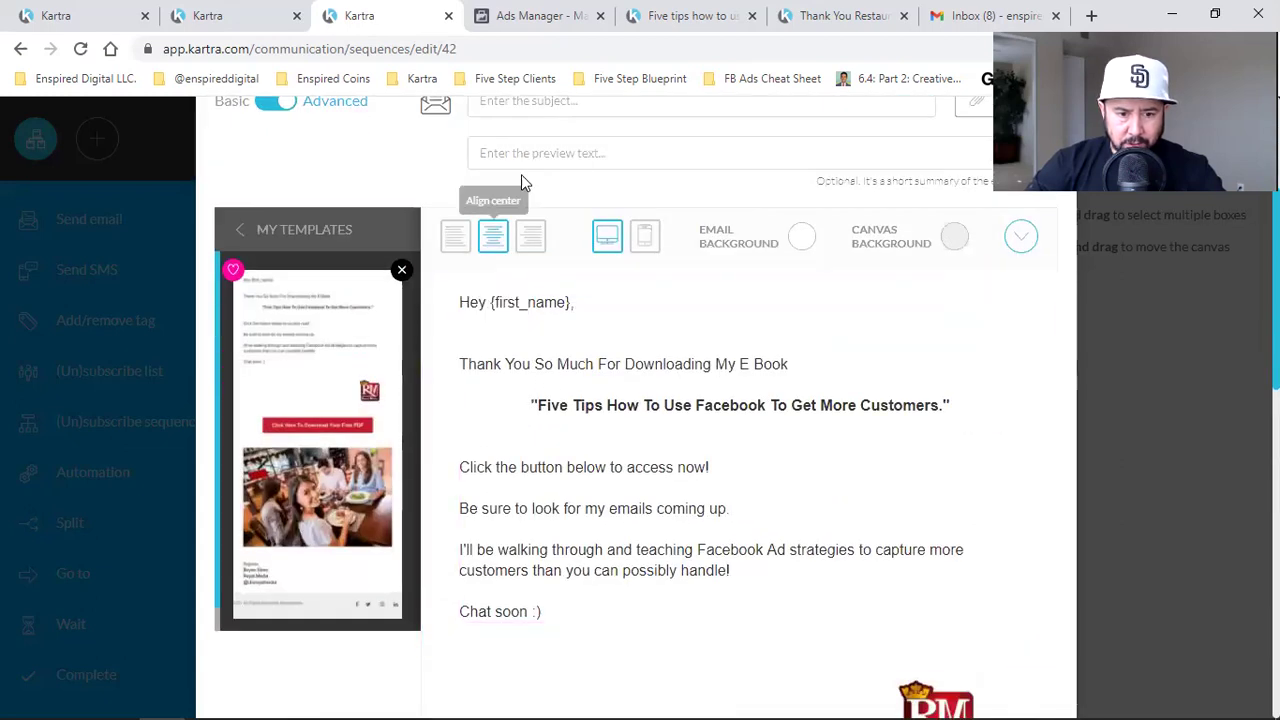
Set the email subject to "Oh no!"
scroll(532, 273, "up", 2)
scroll(538, 300, "up", 1)
left_click(520, 381)
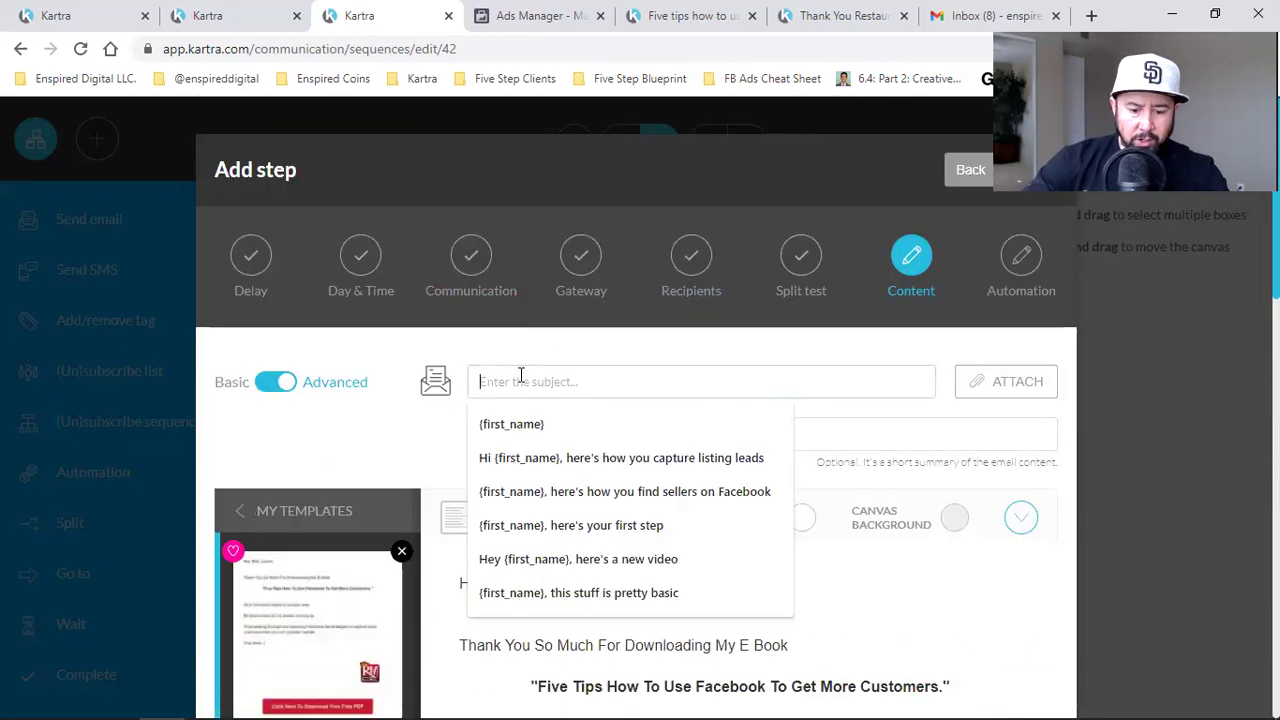
type("Oh no!")
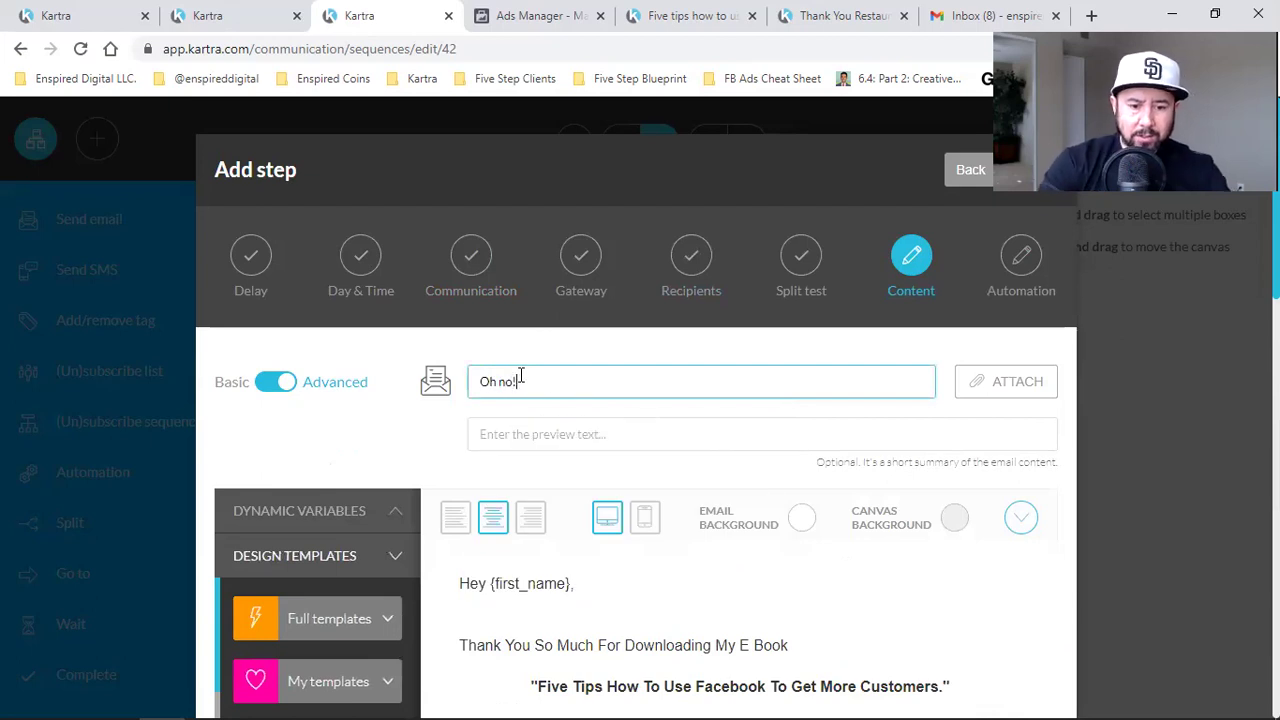
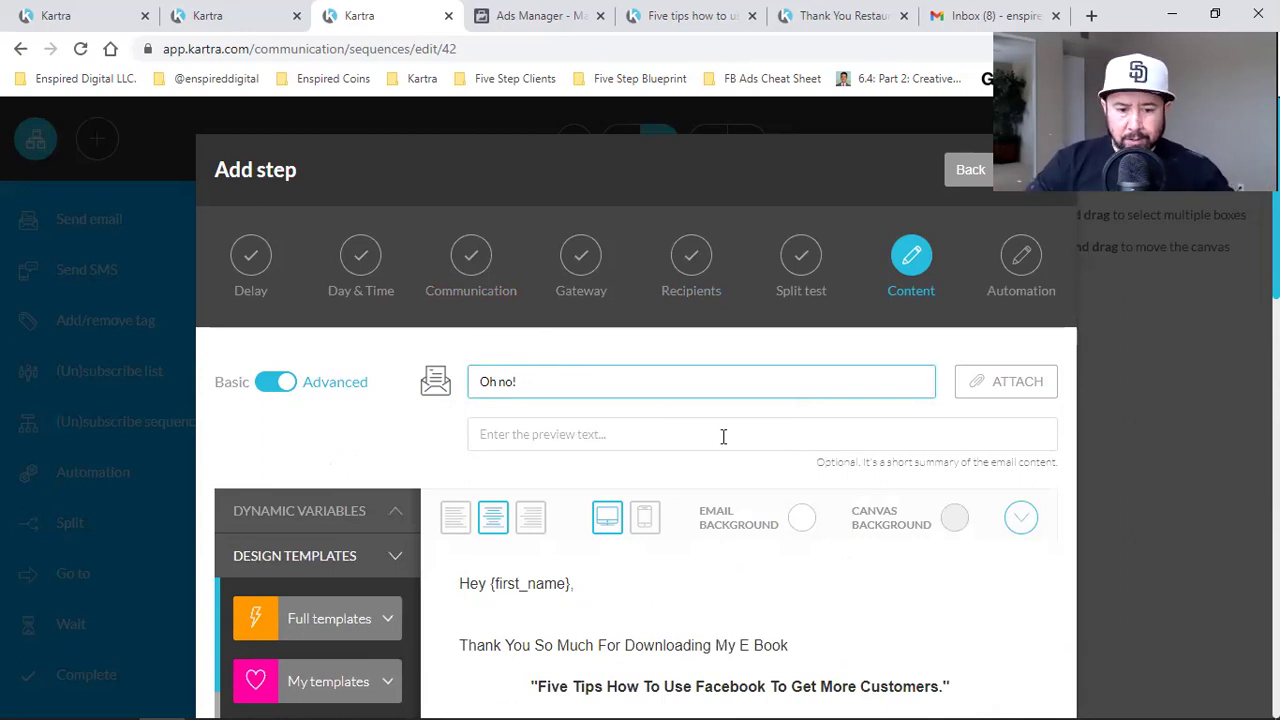
Replace the template text below the "Hey {first_name}," greeting with the copied message about the unscheduled free strategy call
scroll(623, 436, "down", 2)
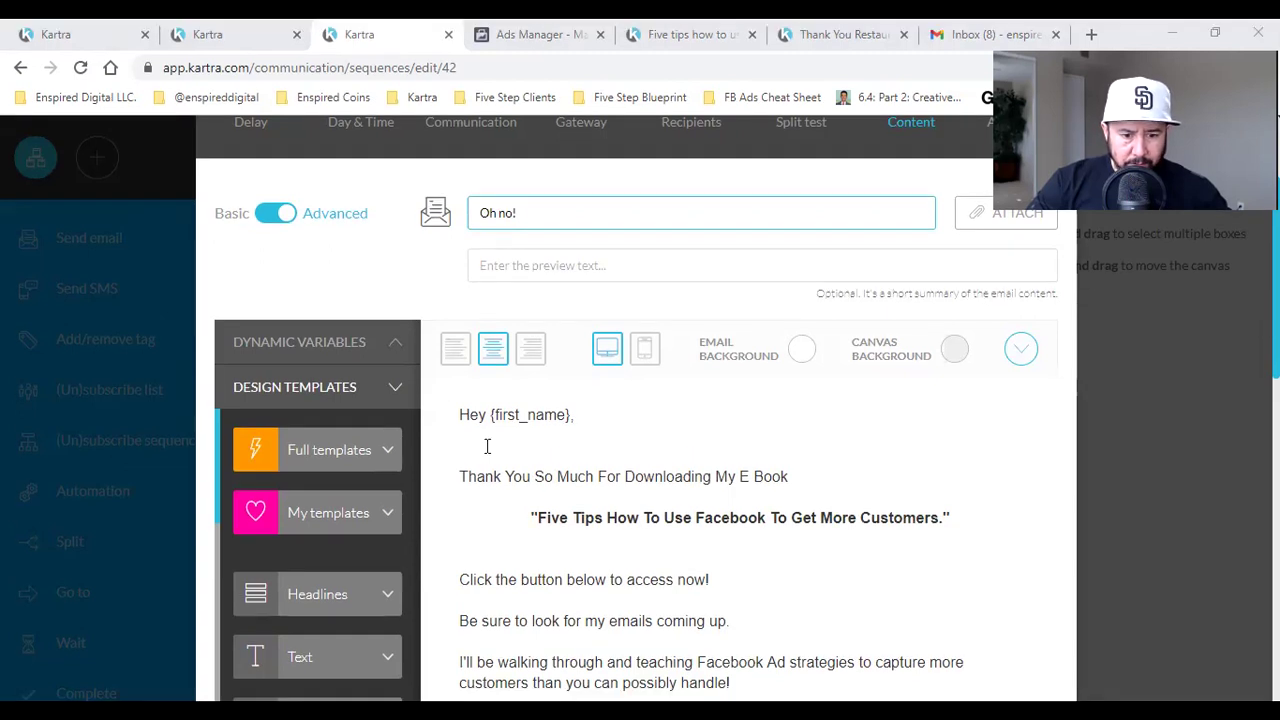
left_click(487, 446)
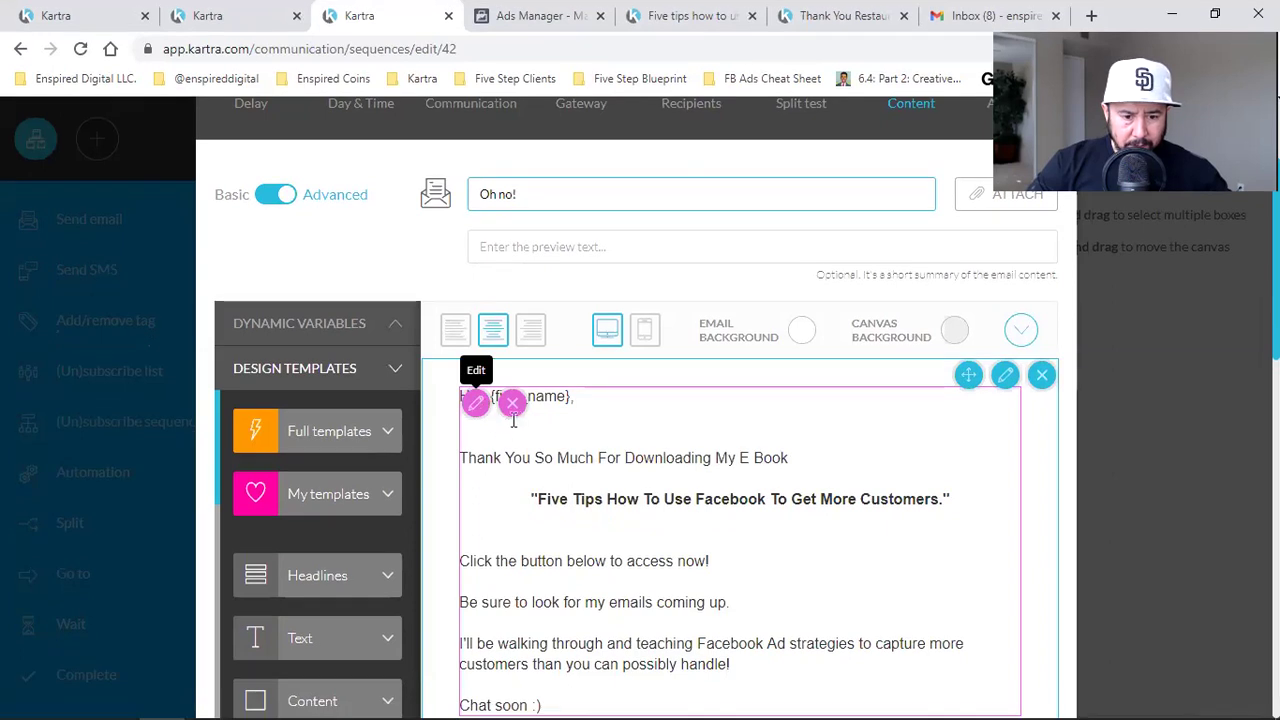
left_click(482, 425)
scroll(476, 403, "down", 1)
scroll(487, 275, "down", 1)
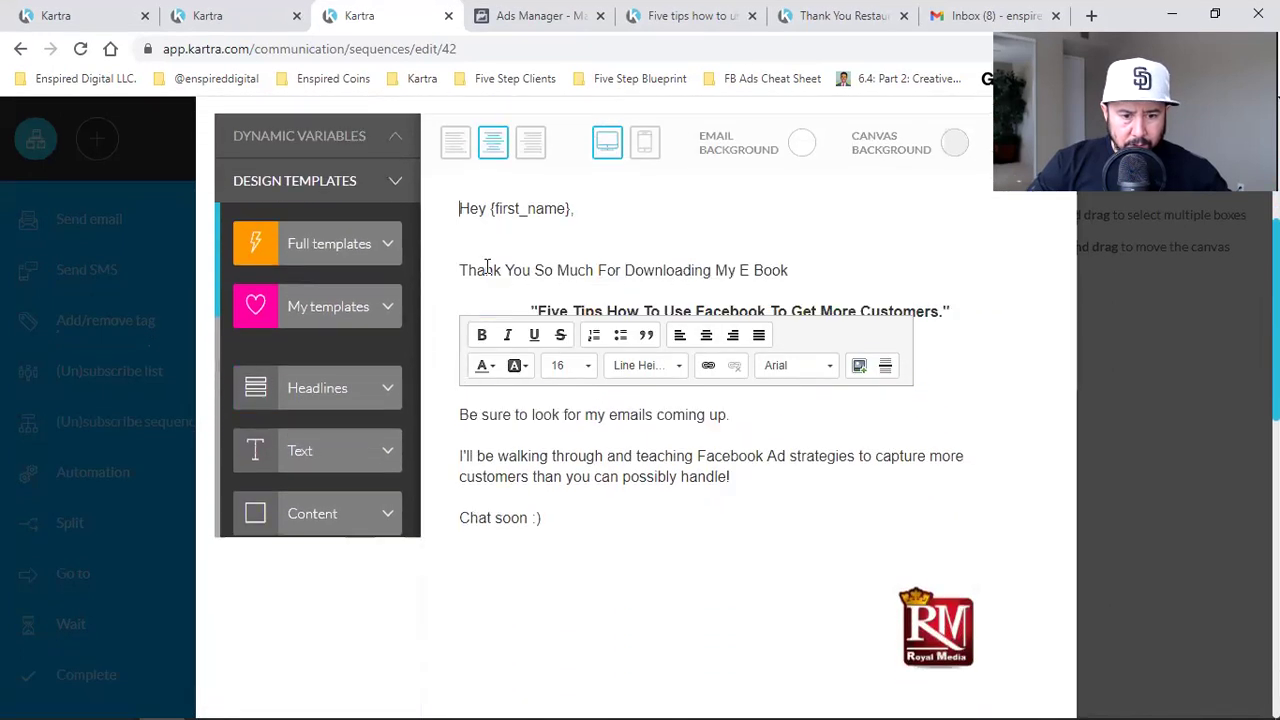
left_click_drag(469, 266, 656, 497)
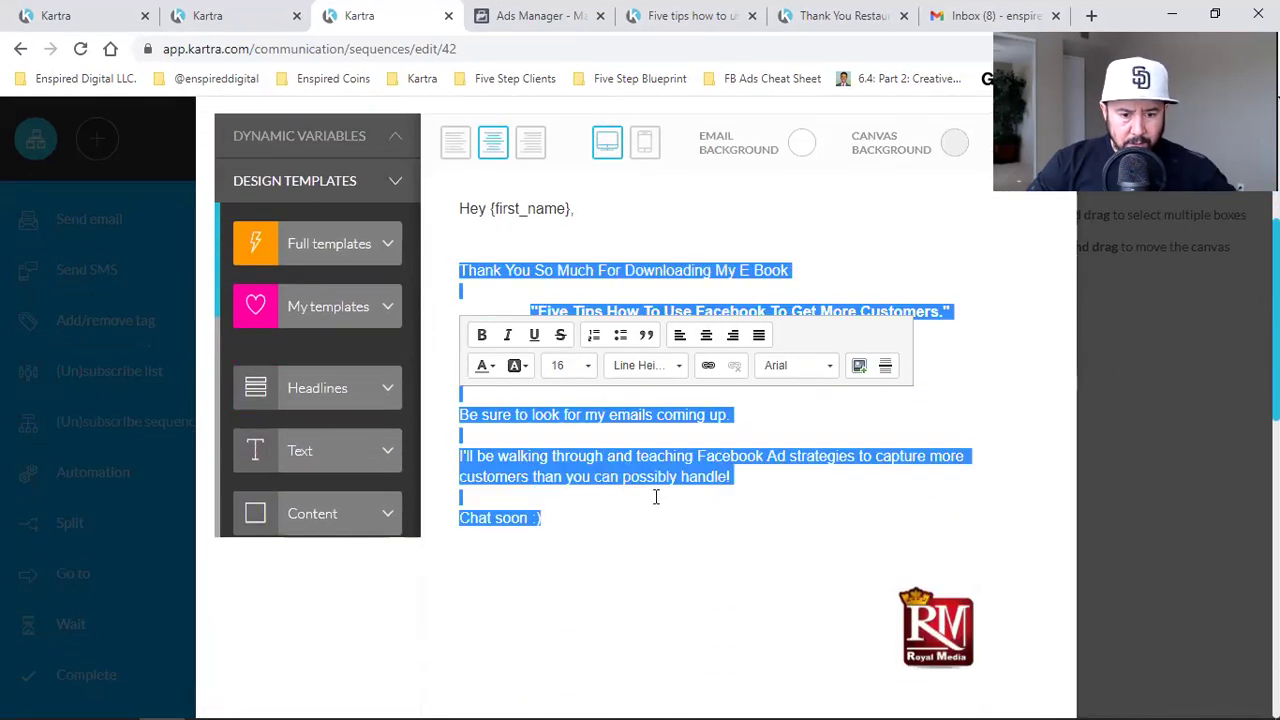
key("ctrl+v")
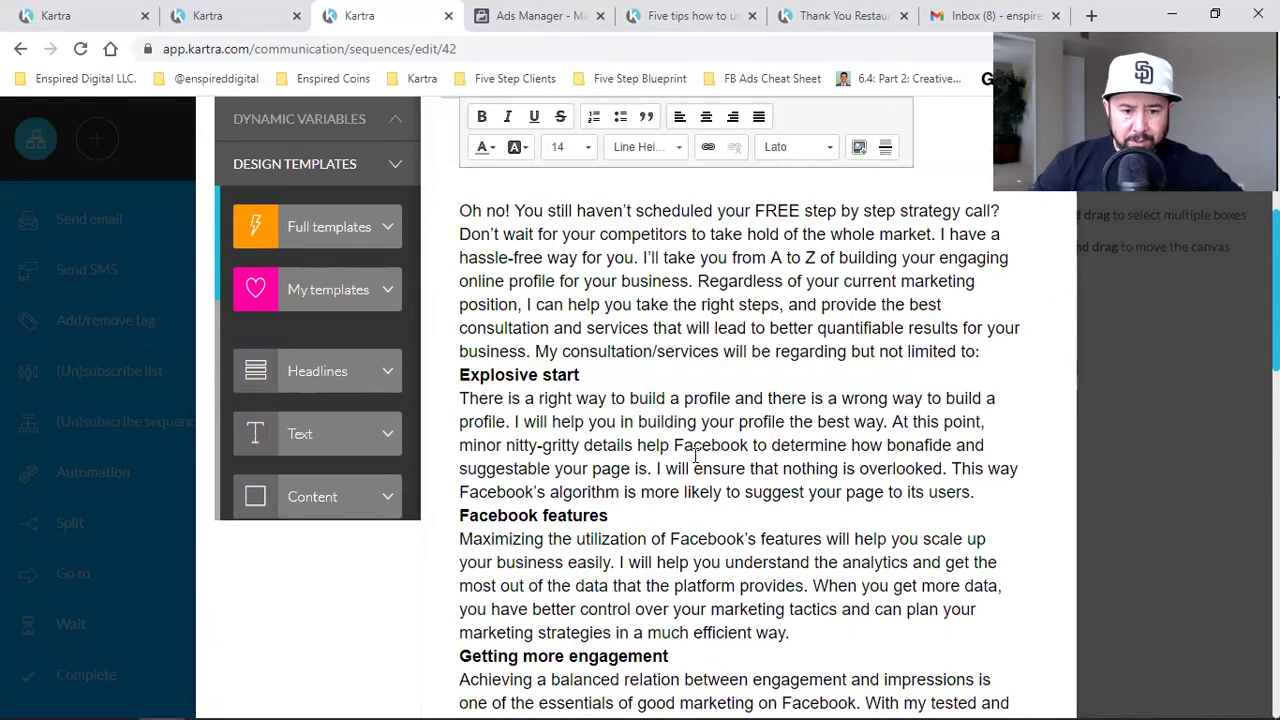
Insert a blank line above the Explosive start, Facebook features, Getting more engagement and Ads headings
left_click(464, 374)
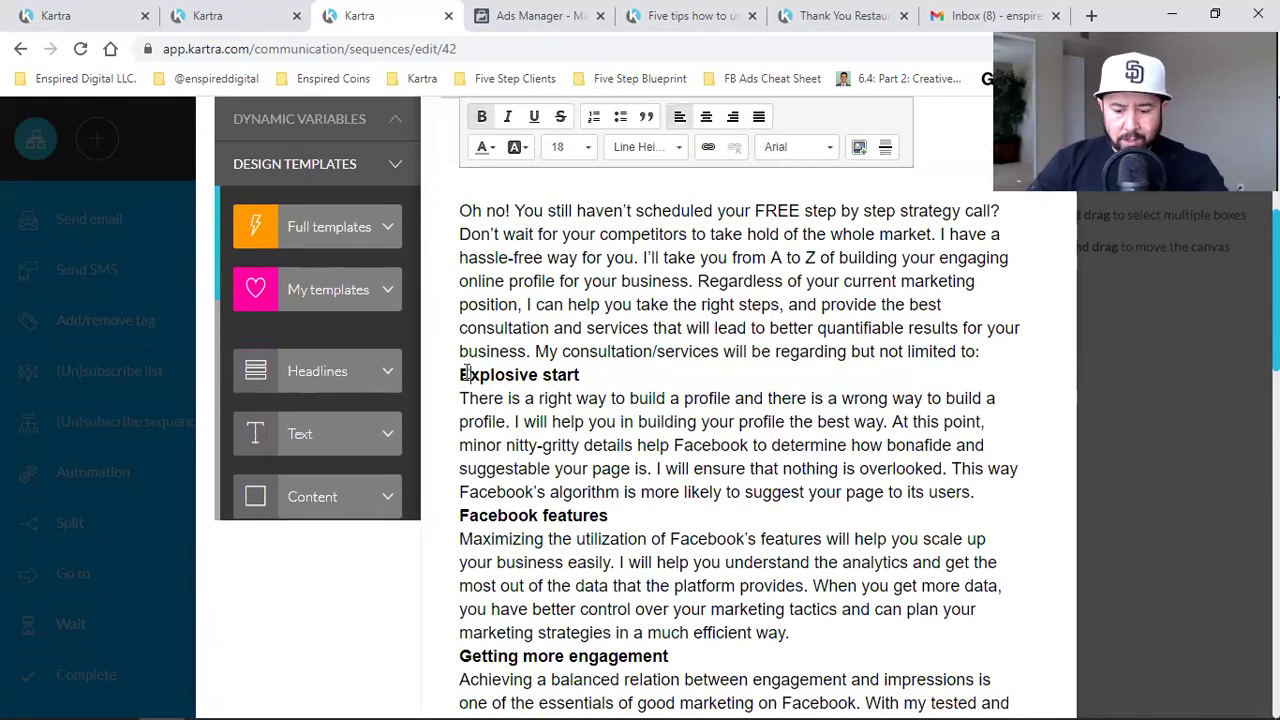
key("Return")
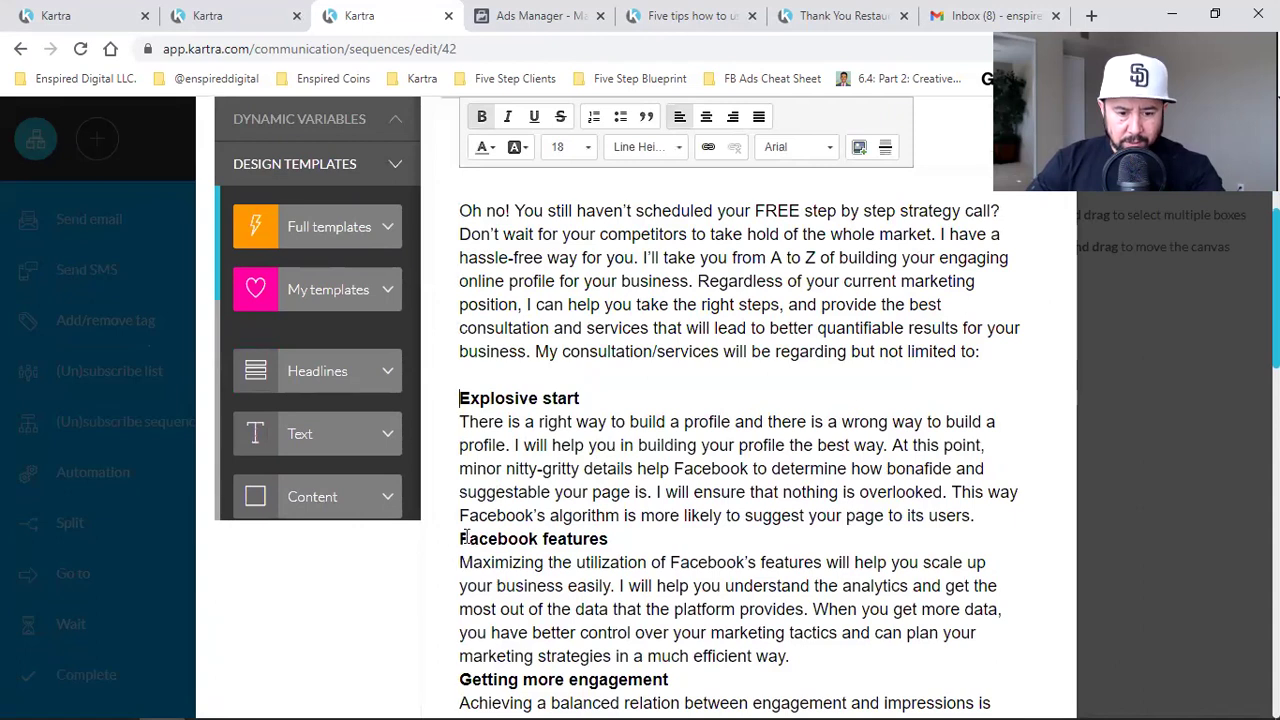
key("Return")
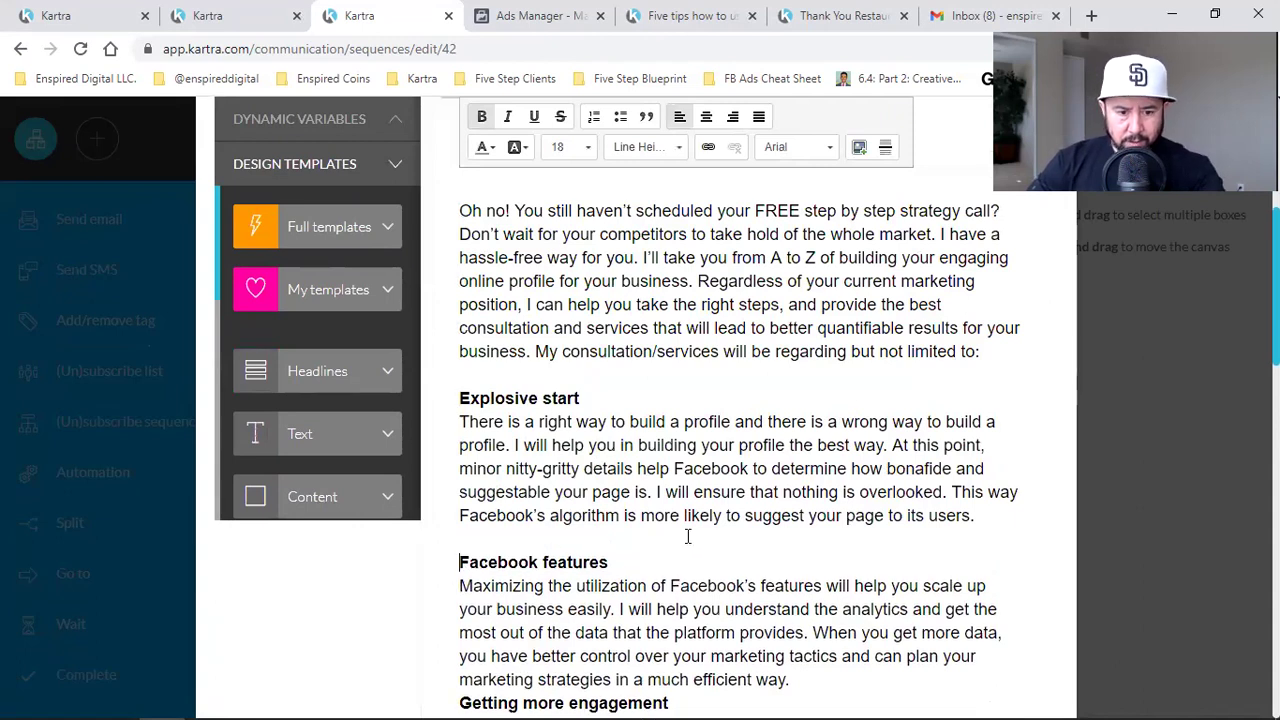
scroll(688, 537, "down", 3)
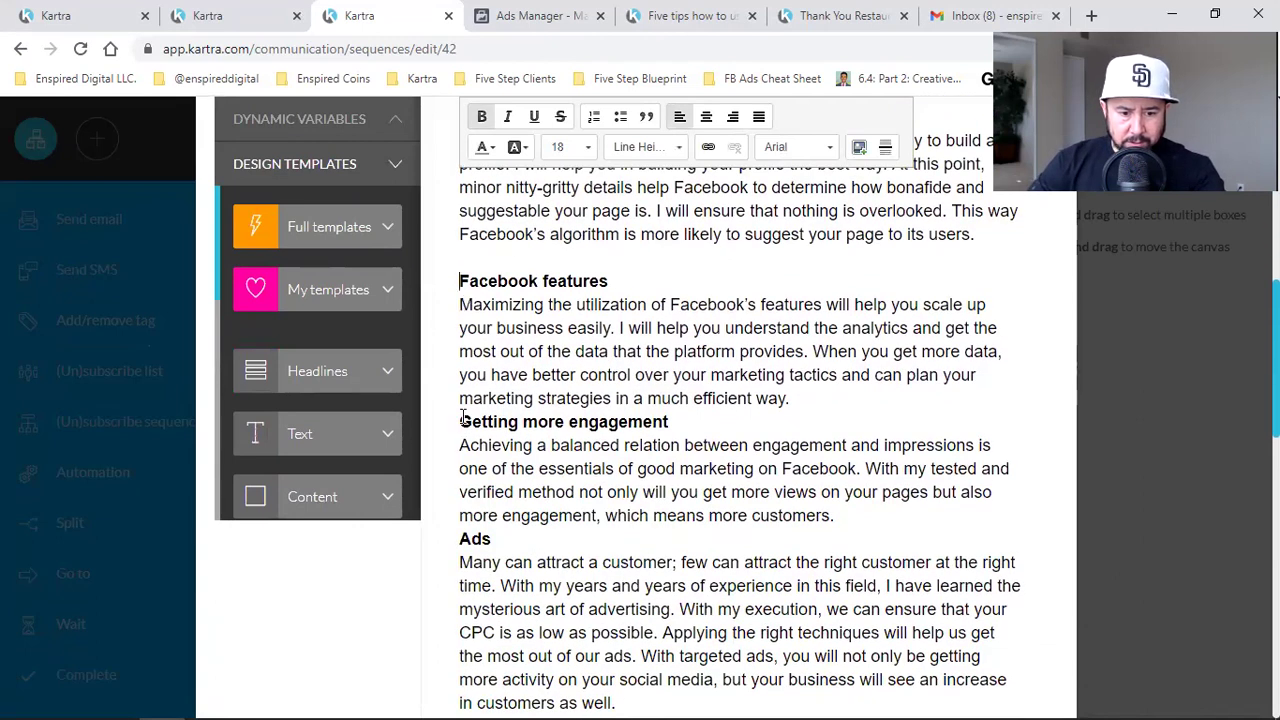
left_click(461, 421)
key("Return")
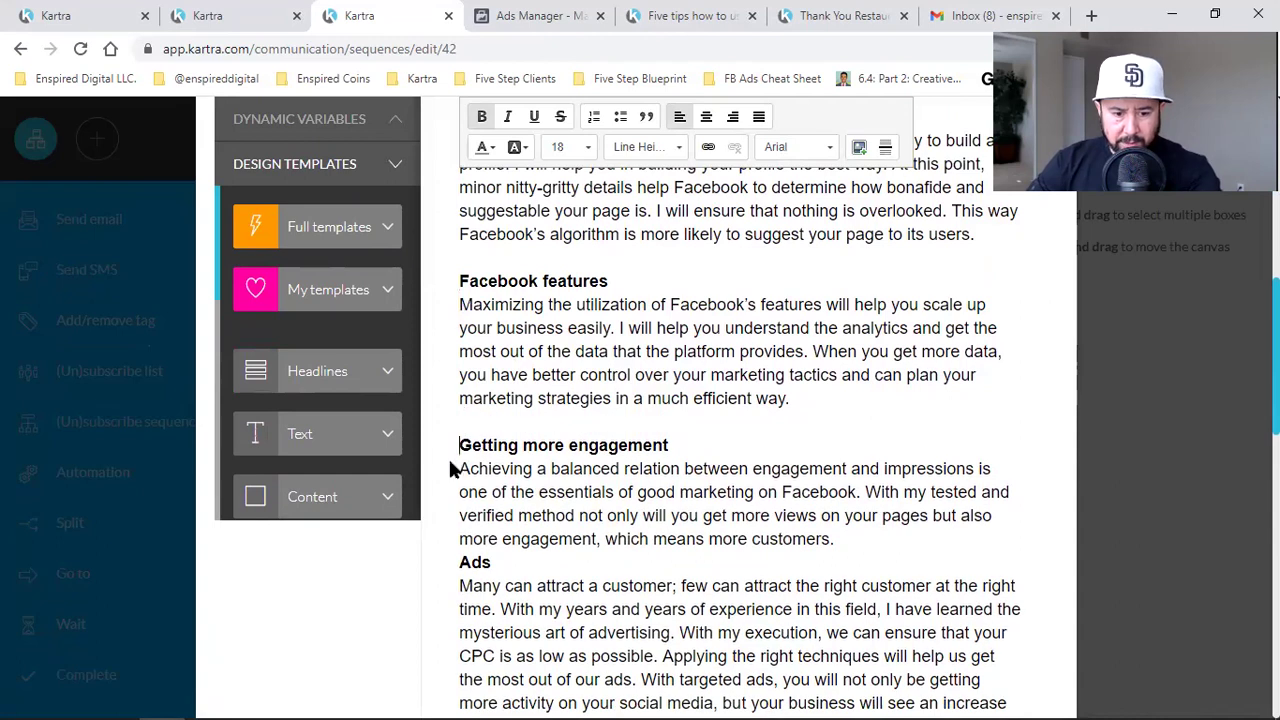
left_click(461, 562)
key("Return")
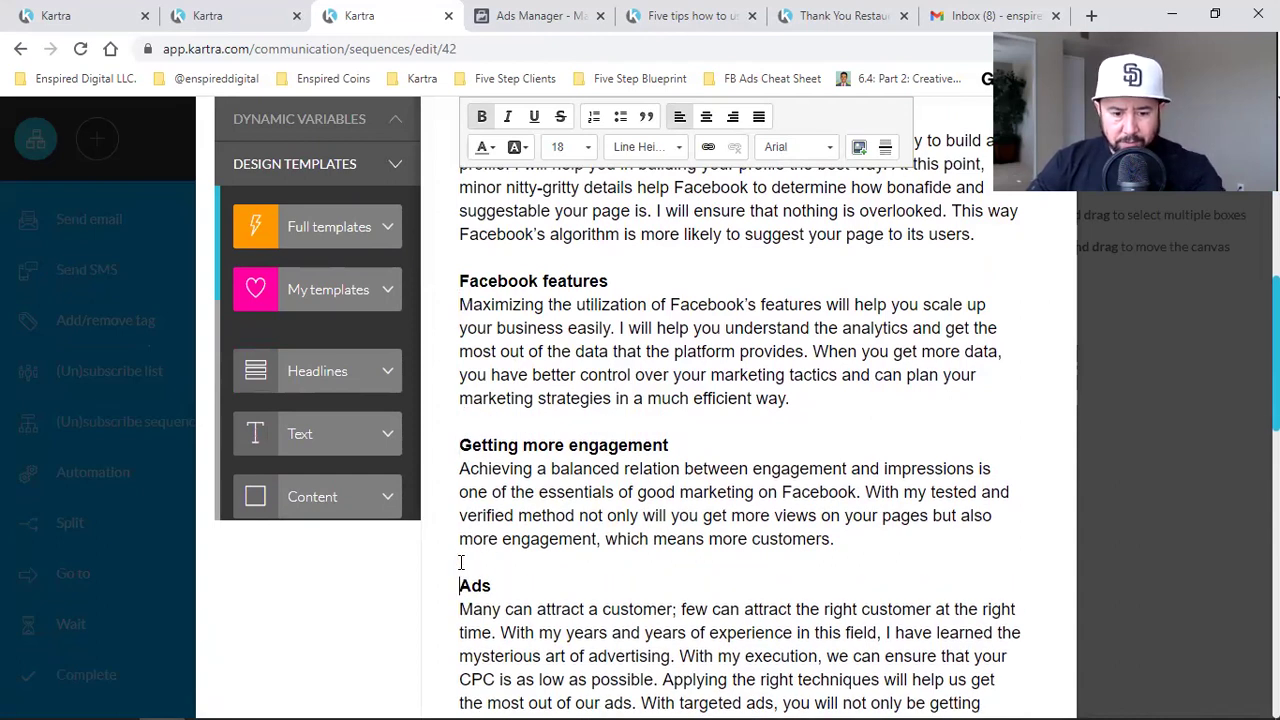
scroll(458, 566, "down", 5)
left_click_drag(691, 304, 579, 305)
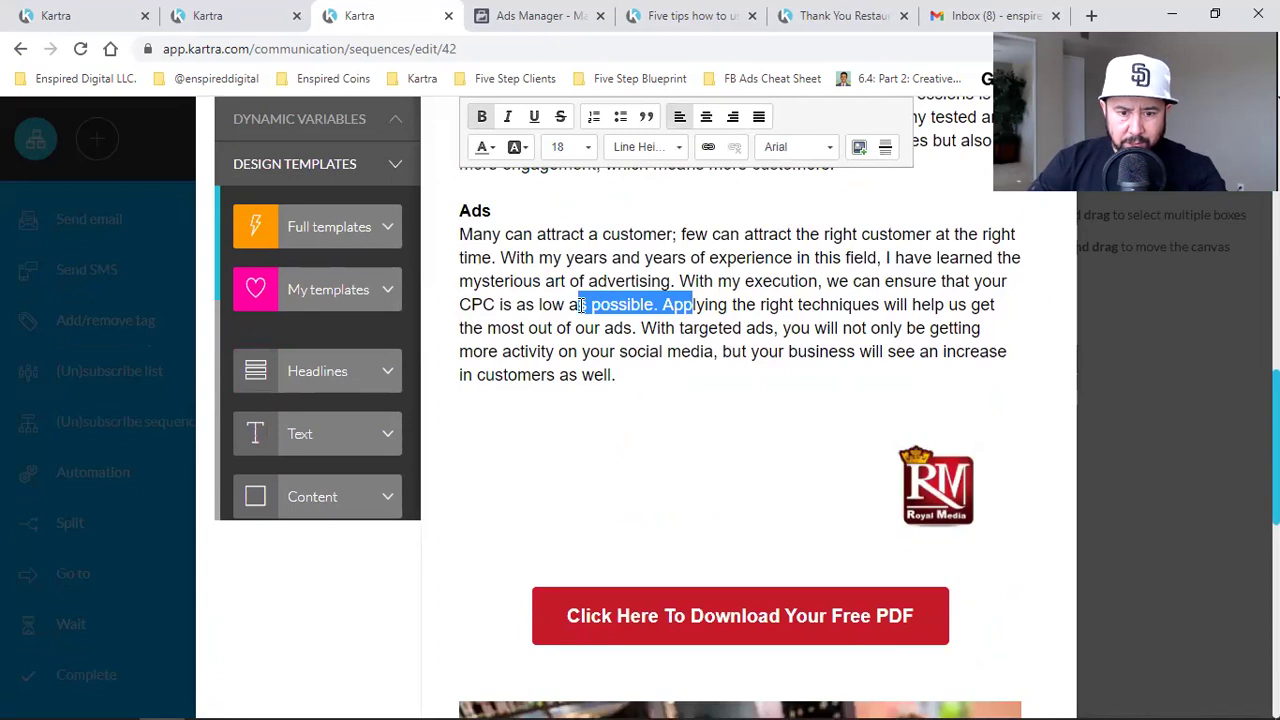
Set the whole message text, from the greeting through the Ads paragraph, to black at font size 18
left_click_drag(620, 374, 462, 241)
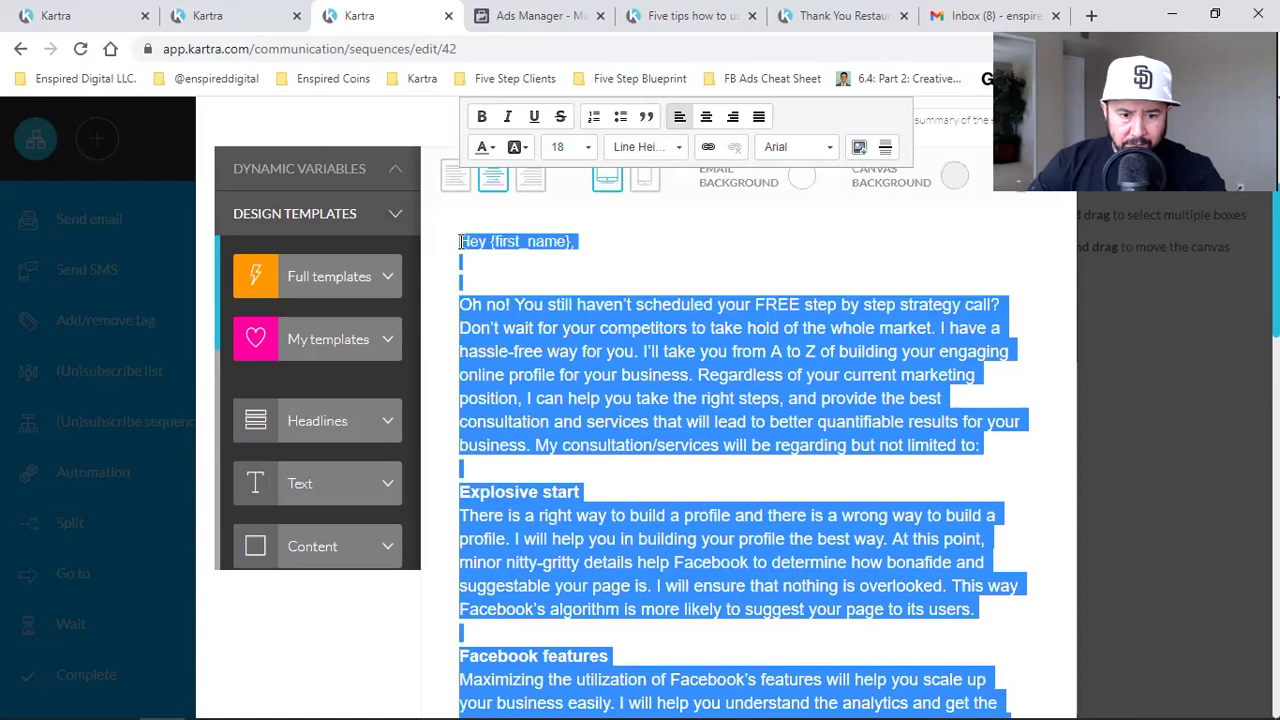
left_click(489, 168)
left_click(481, 190)
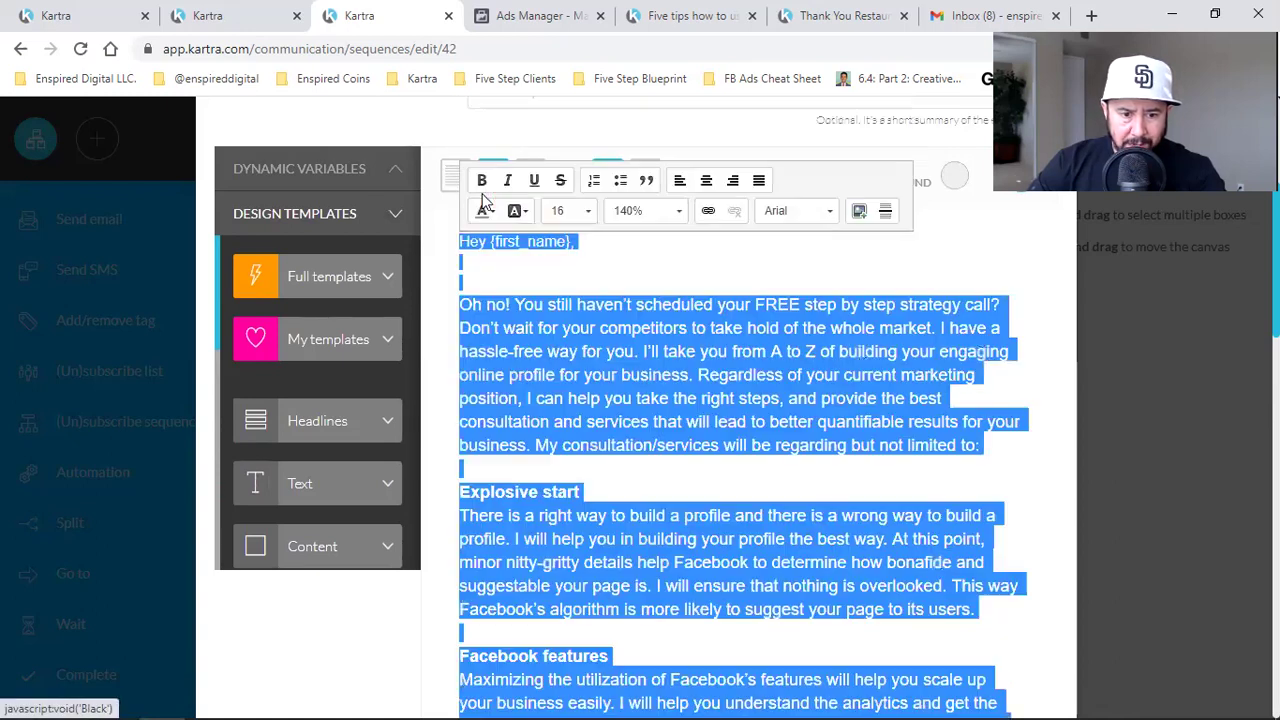
left_click(585, 214)
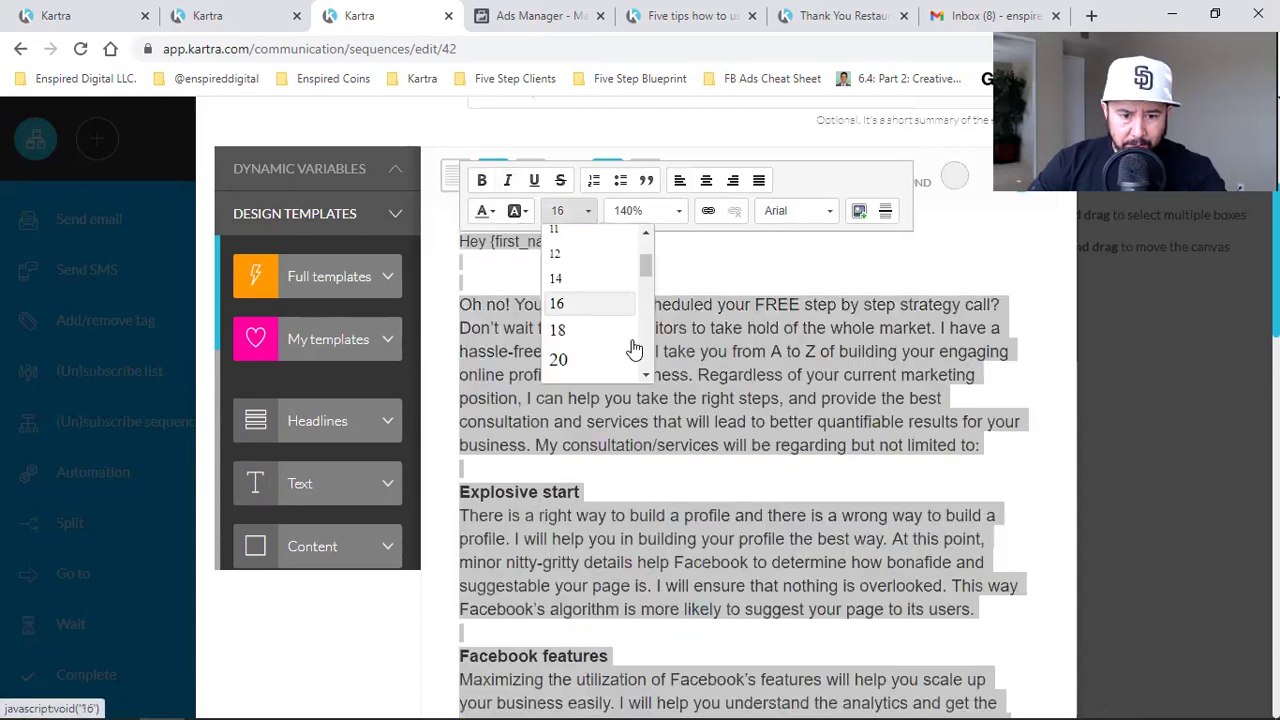
left_click(598, 330)
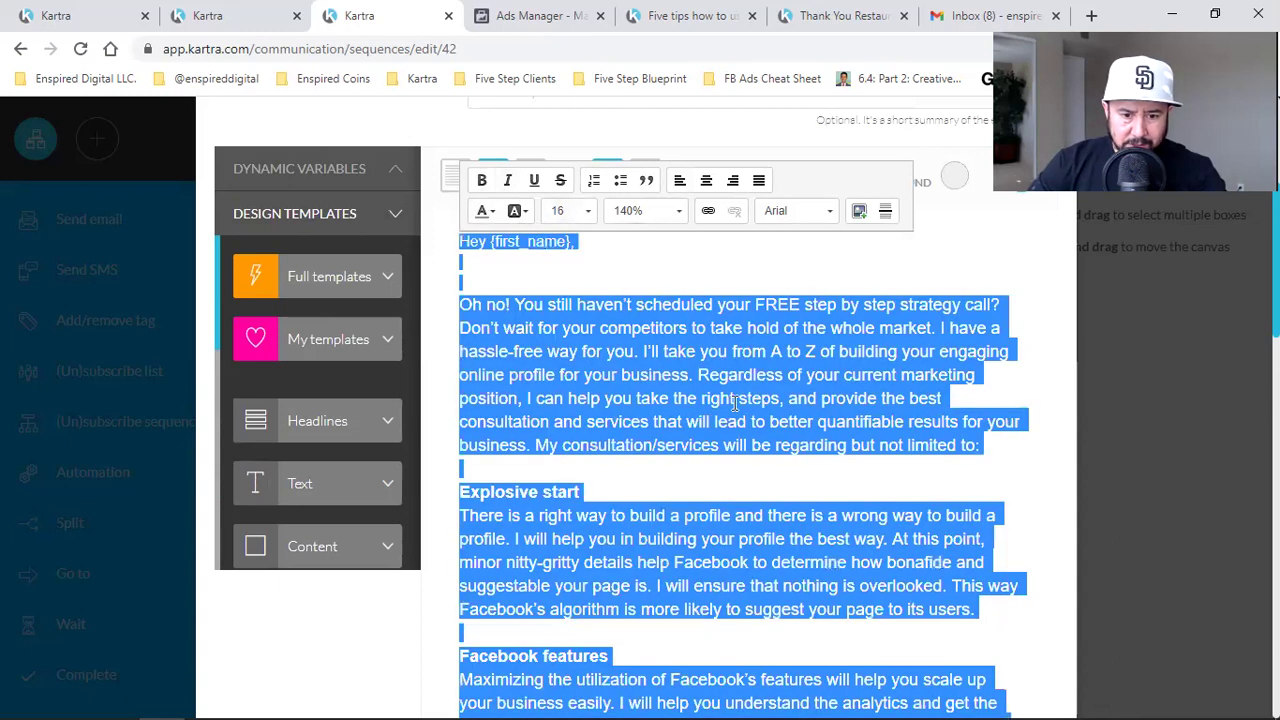
left_click(735, 398)
scroll(735, 398, "down", 6)
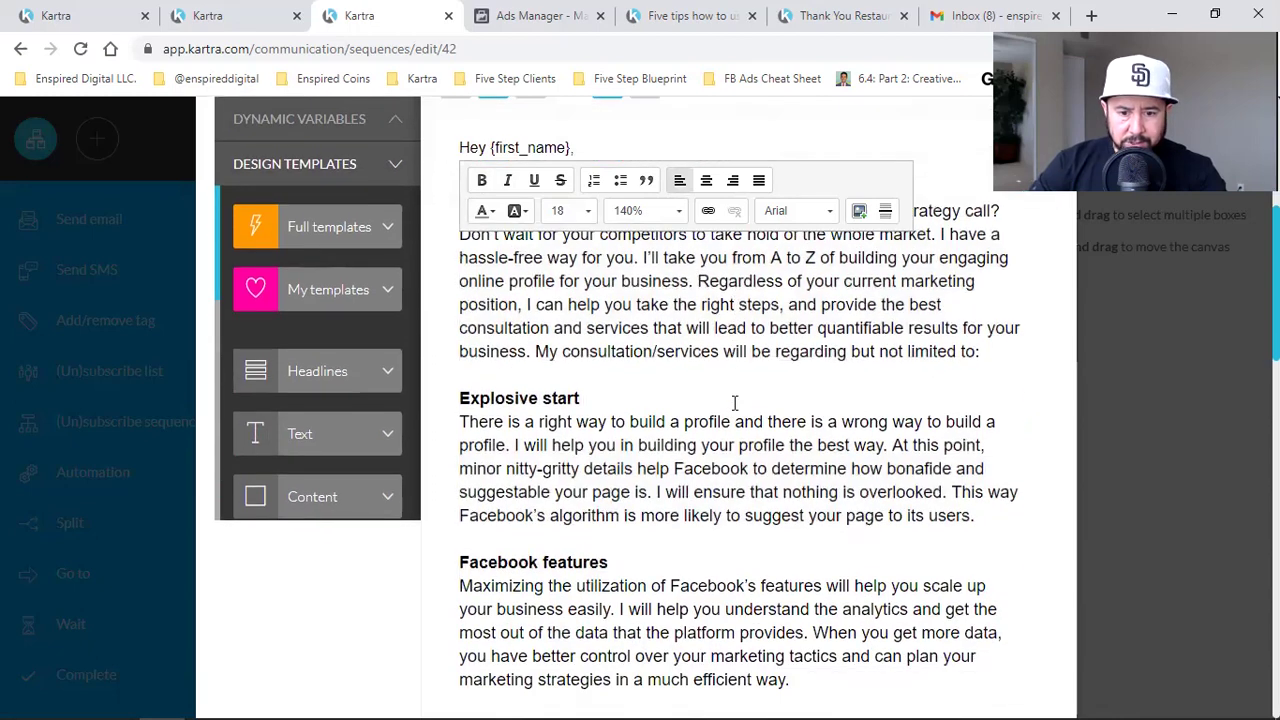
Set the message text below the greeting, from "Oh no!" through the Ads paragraph, to font size 16
scroll(735, 400, "down", 2)
scroll(735, 400, "up", 8)
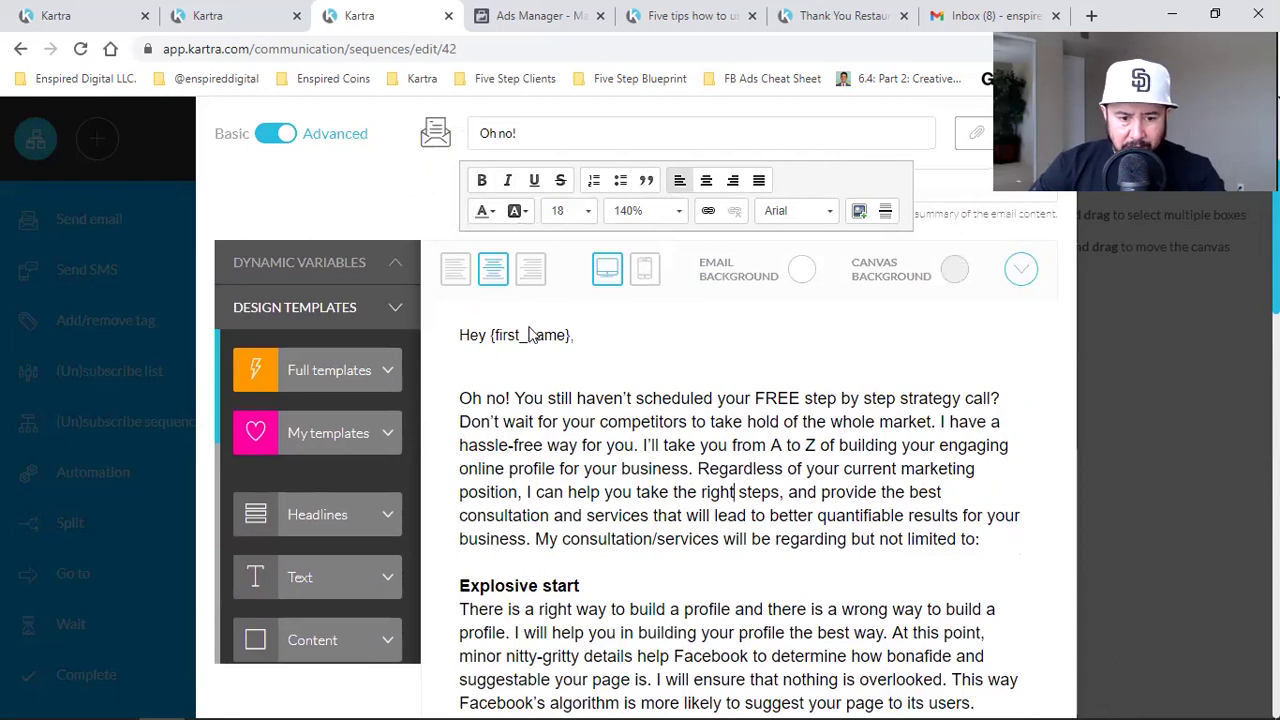
left_click_drag(550, 410, 692, 410)
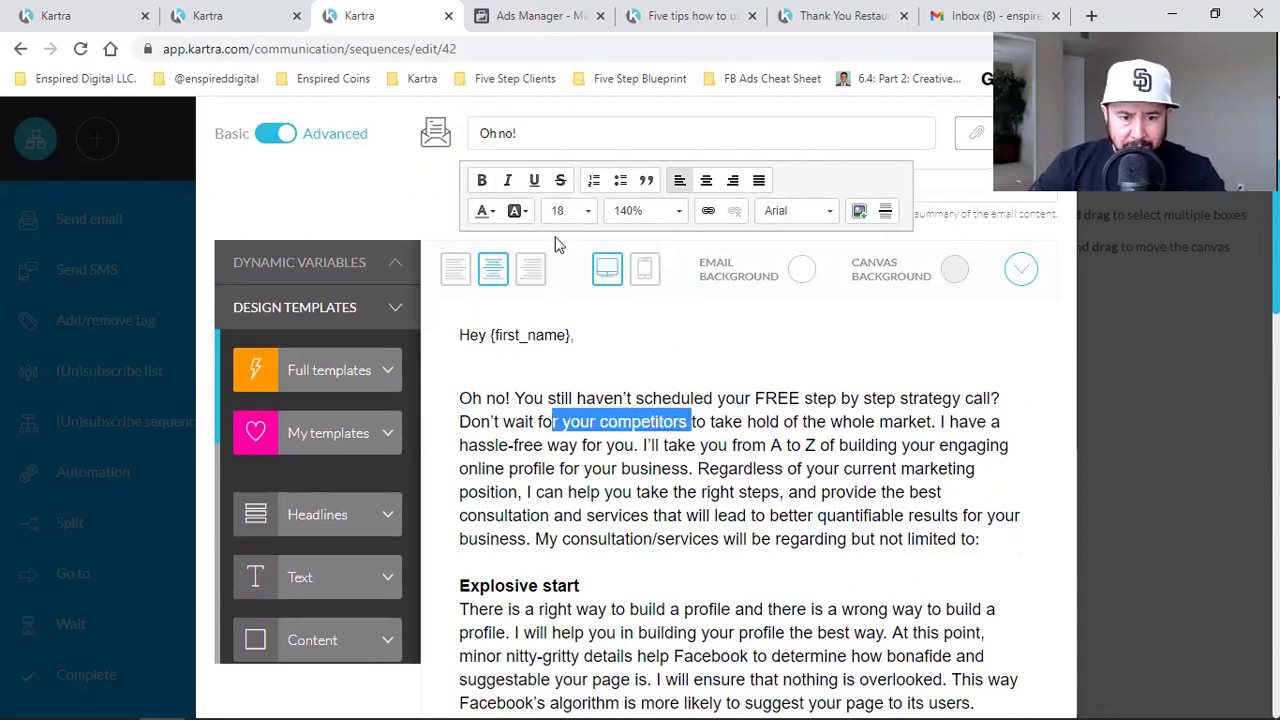
left_click(626, 489)
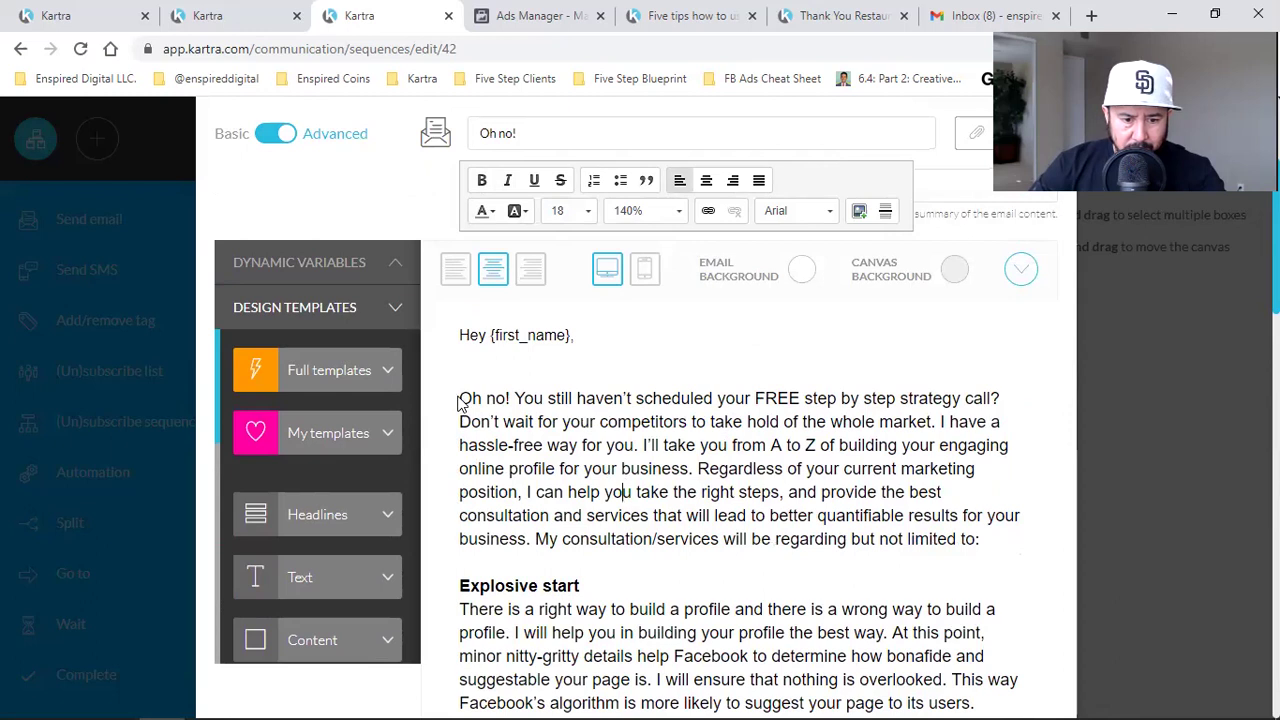
left_click_drag(478, 335, 524, 338)
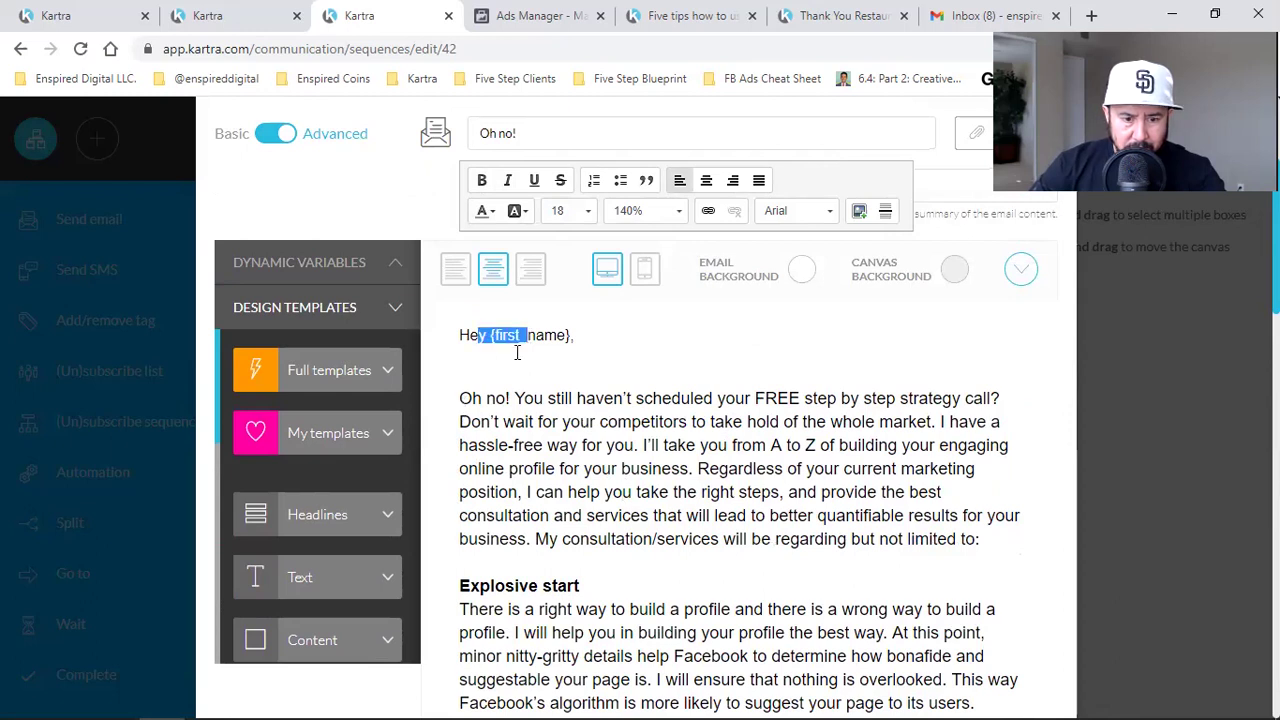
left_click(461, 400)
left_click_drag(461, 400, 552, 421)
left_click_drag(622, 488, 658, 441)
scroll(640, 460, "down", 8)
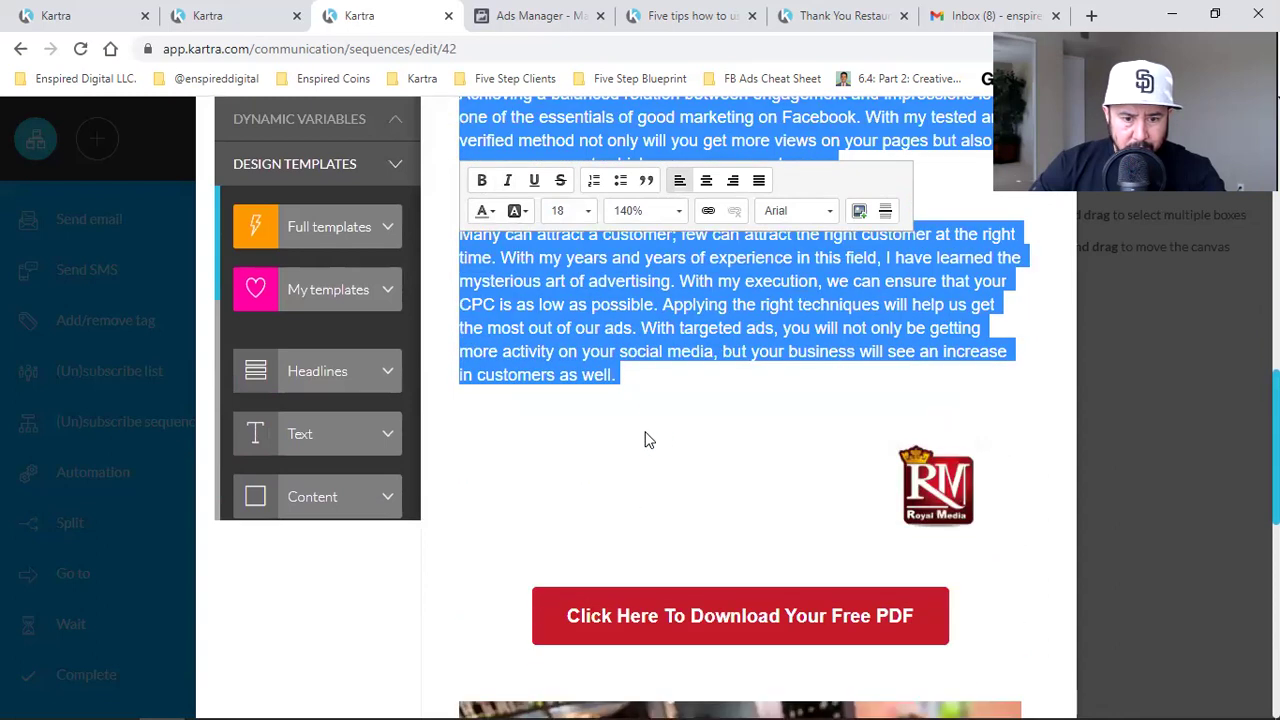
left_click(591, 220)
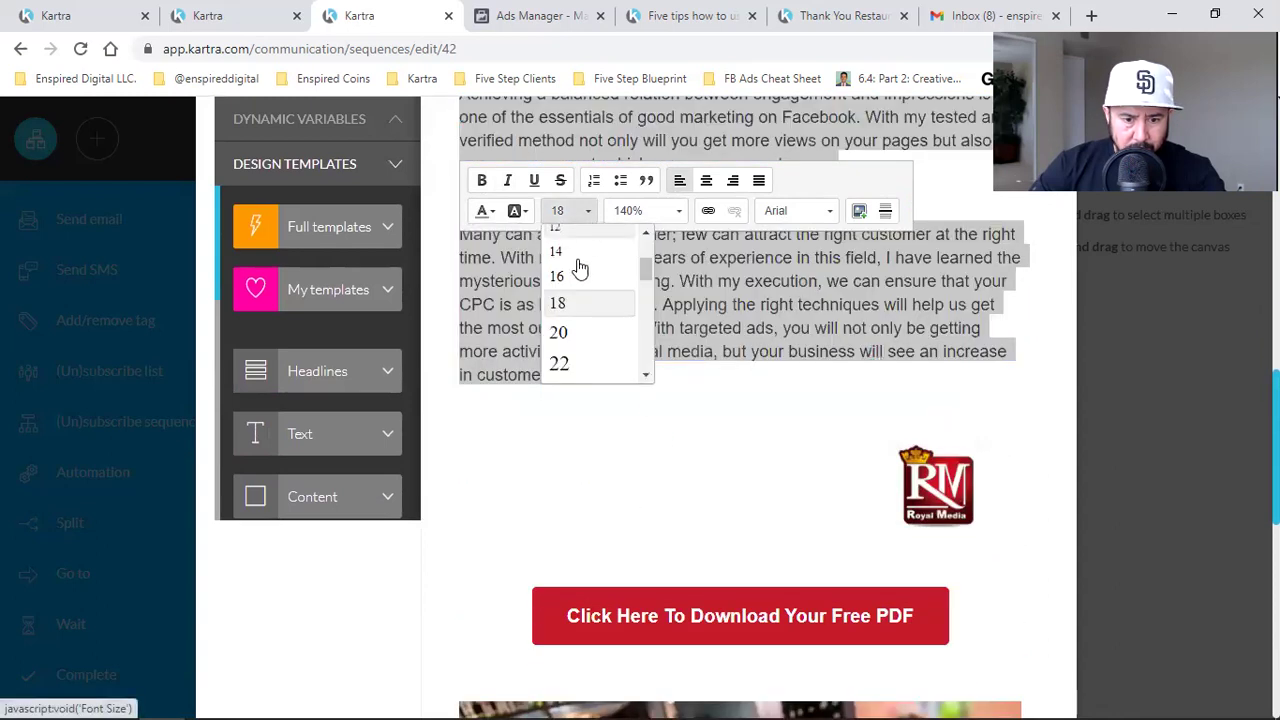
left_click(680, 423)
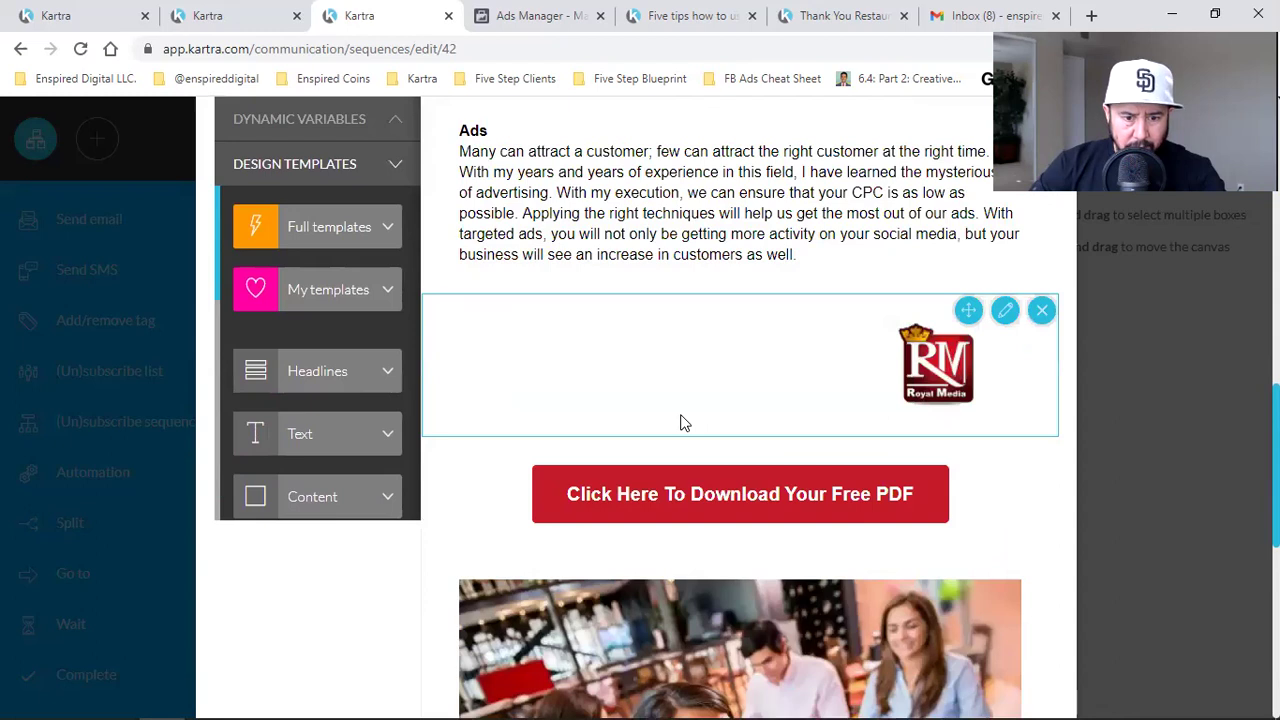
scroll(680, 423, "up", 3)
scroll(683, 423, "down", 3)
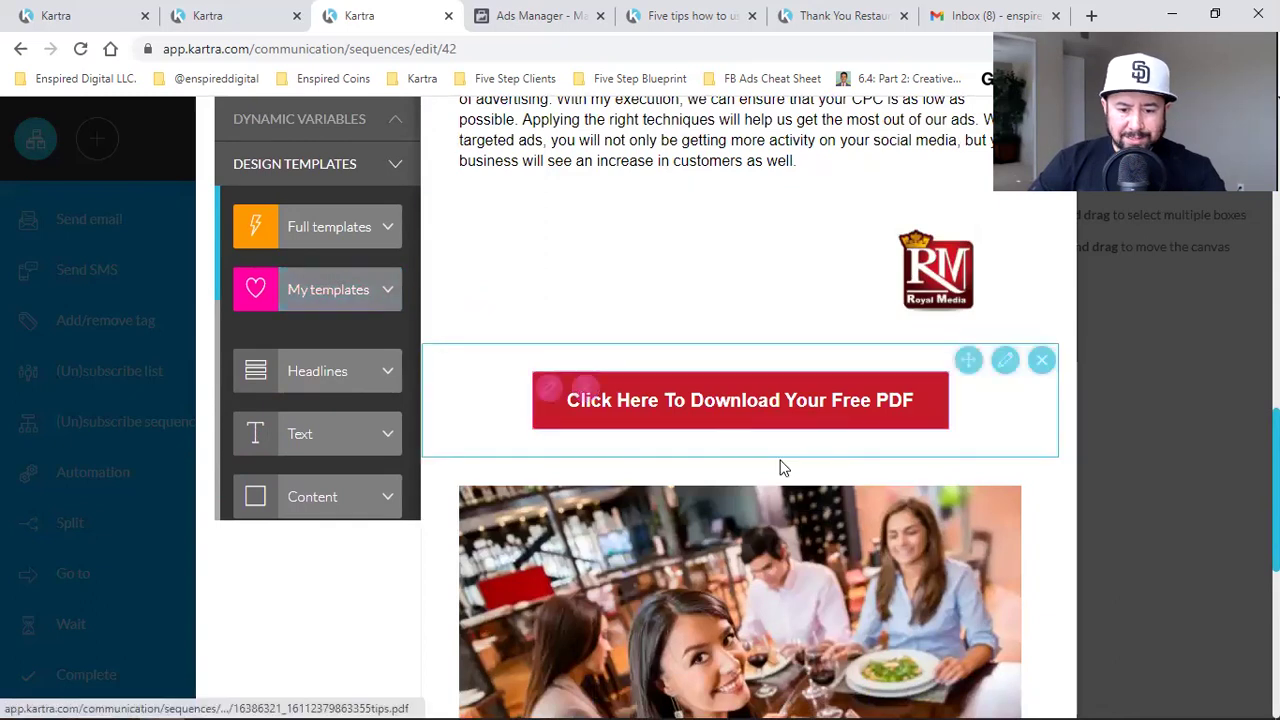
left_click(318, 290)
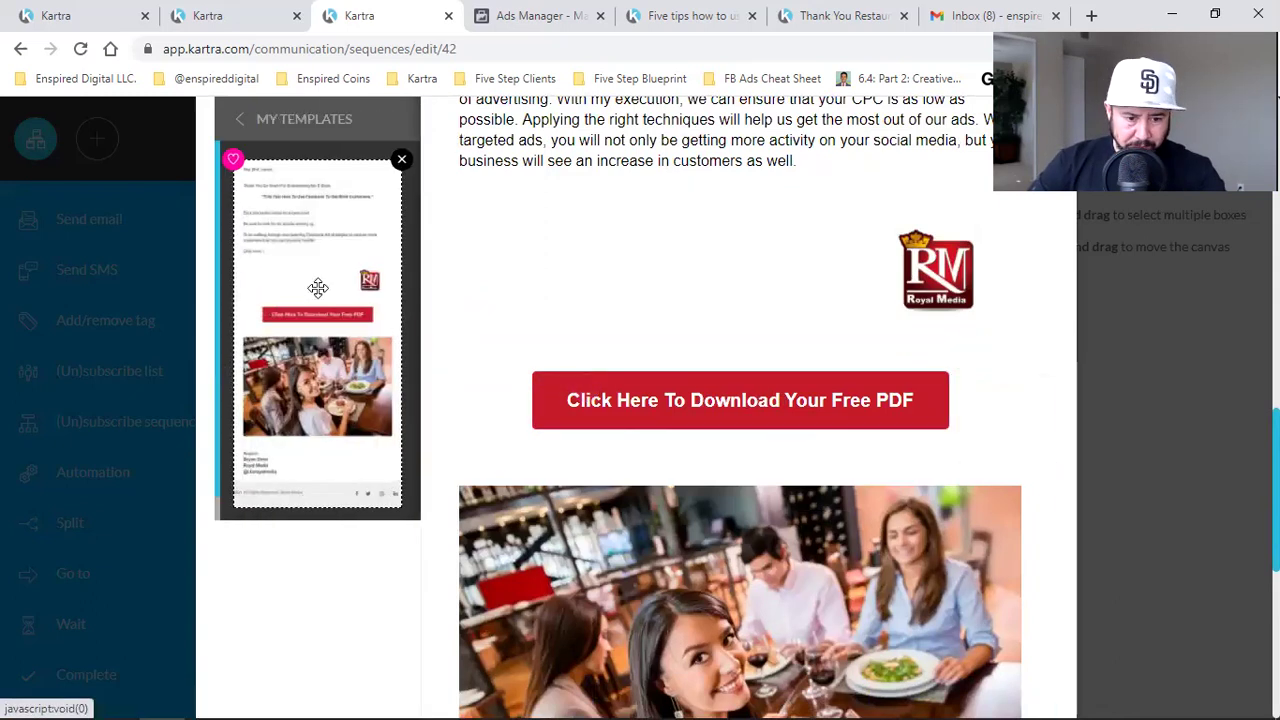
left_click(403, 161)
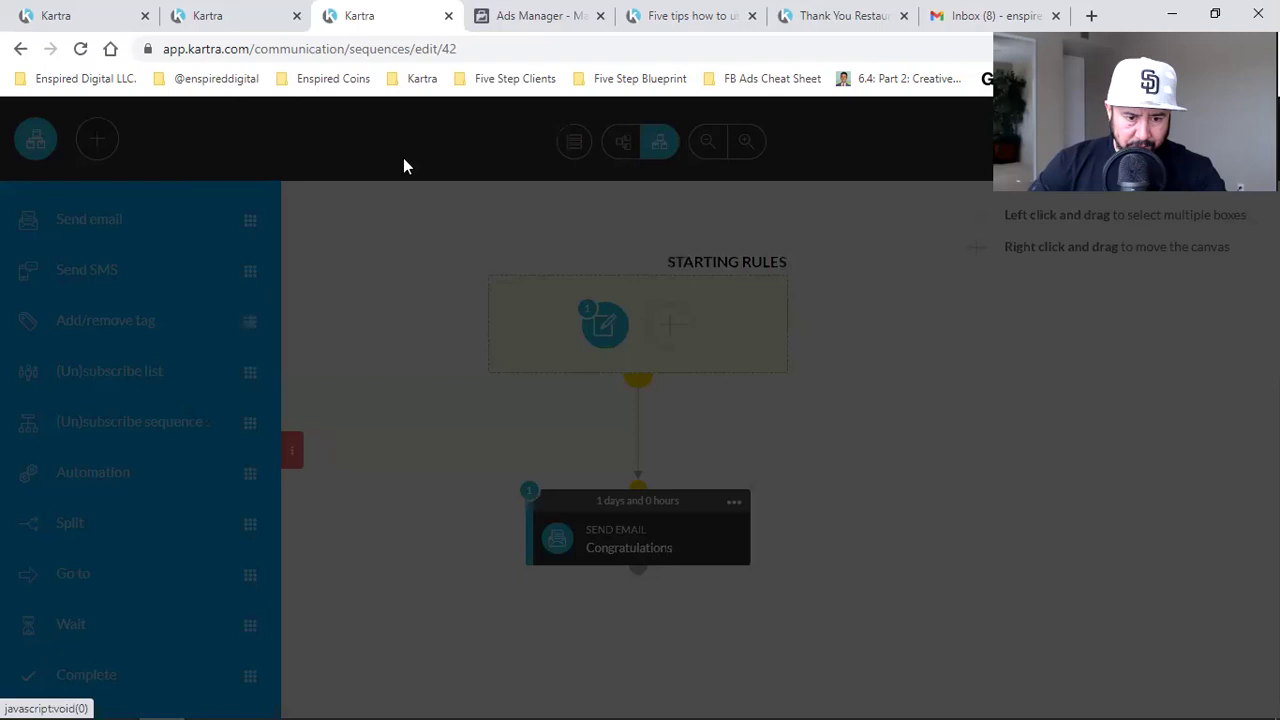
left_click(803, 172)
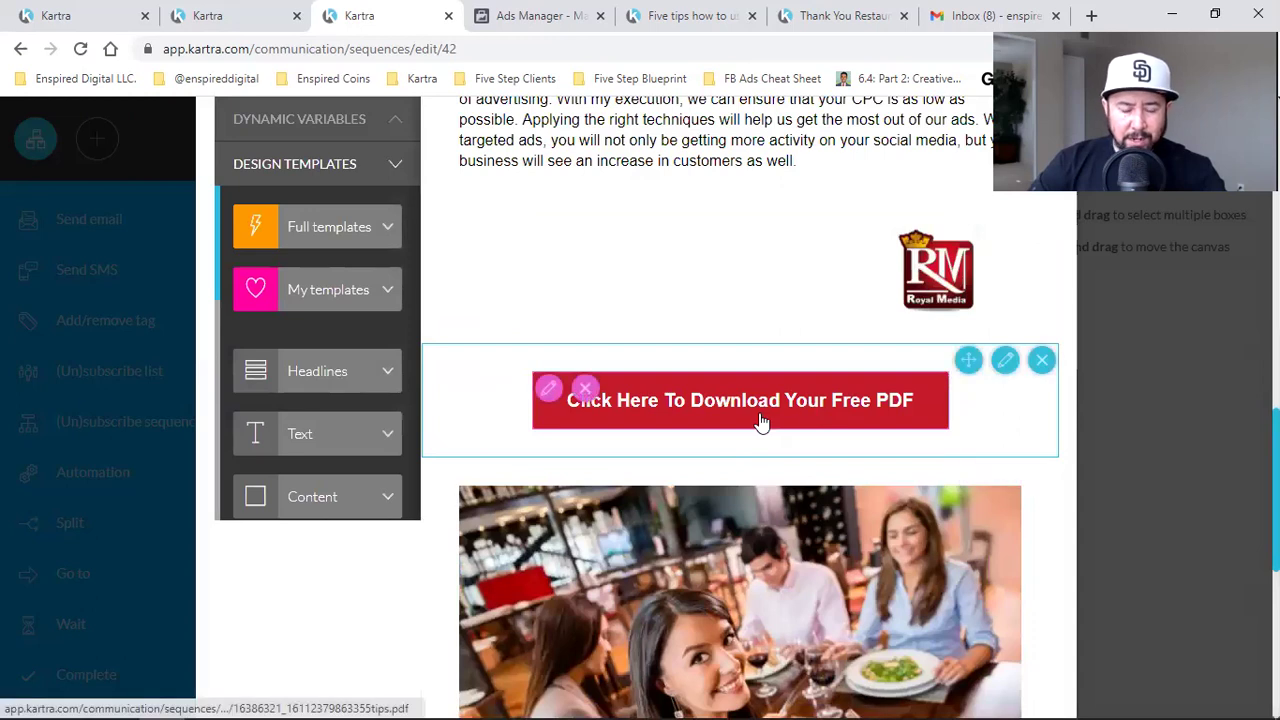
Replace the red download button's URL with the link copied from the Kartra-hosted calendar booking page
left_click(546, 391)
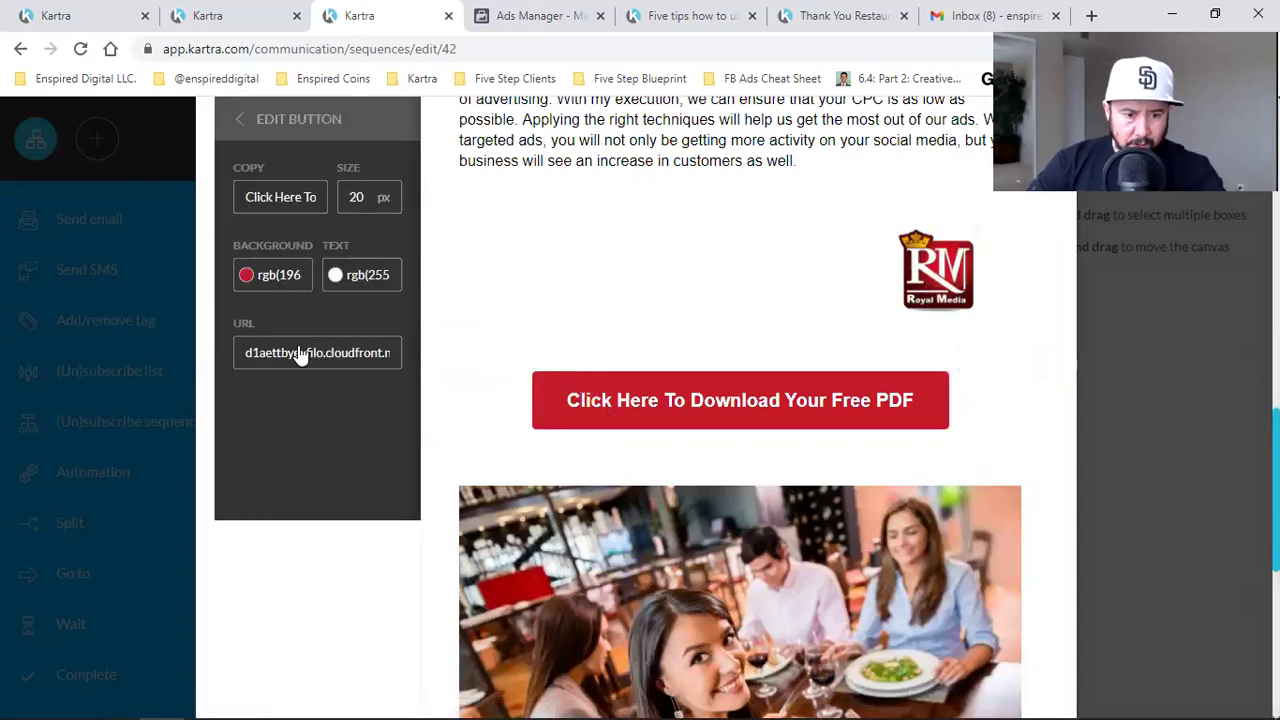
triple_click(296, 353)
key("BackSpace")
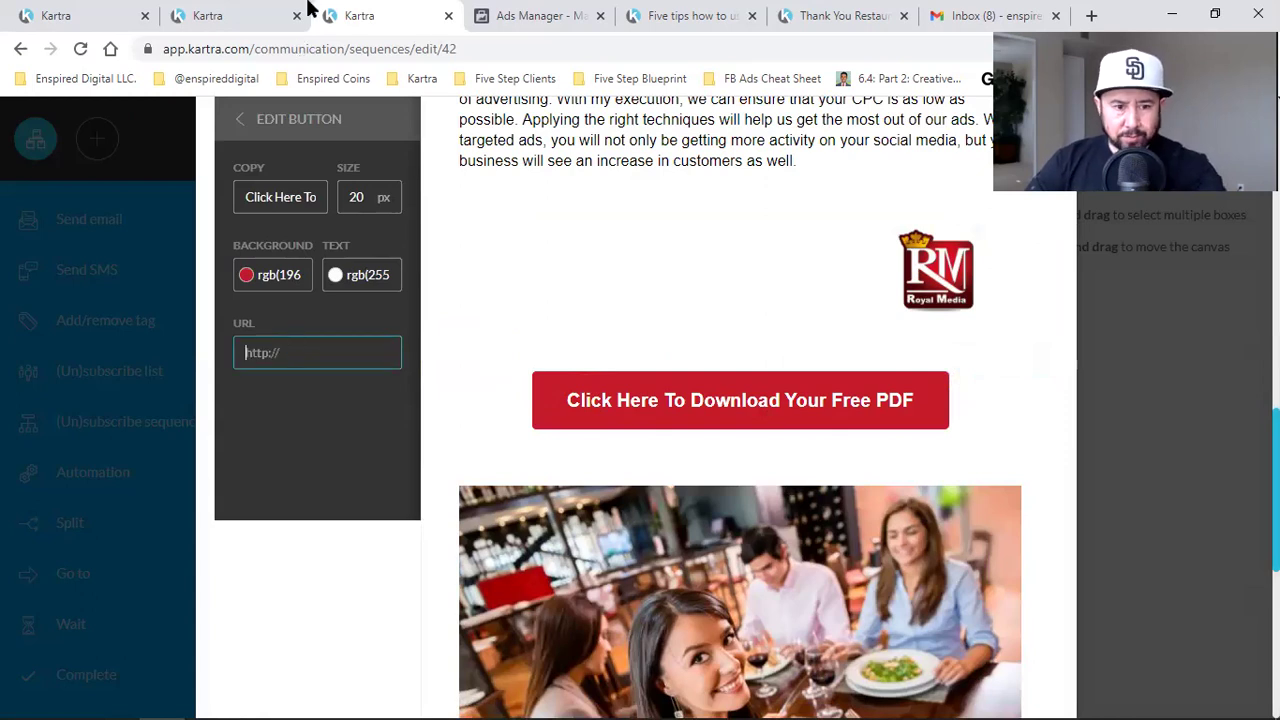
left_click(237, 12)
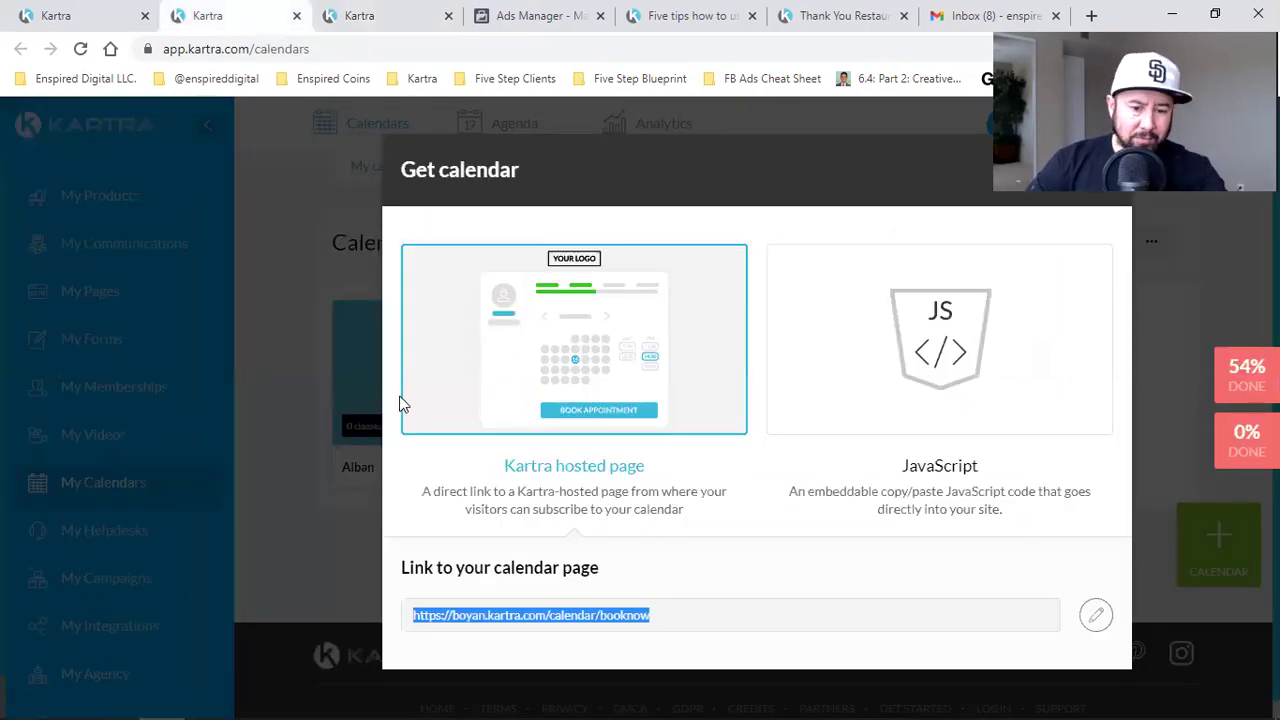
right_click(523, 622)
left_click(570, 494)
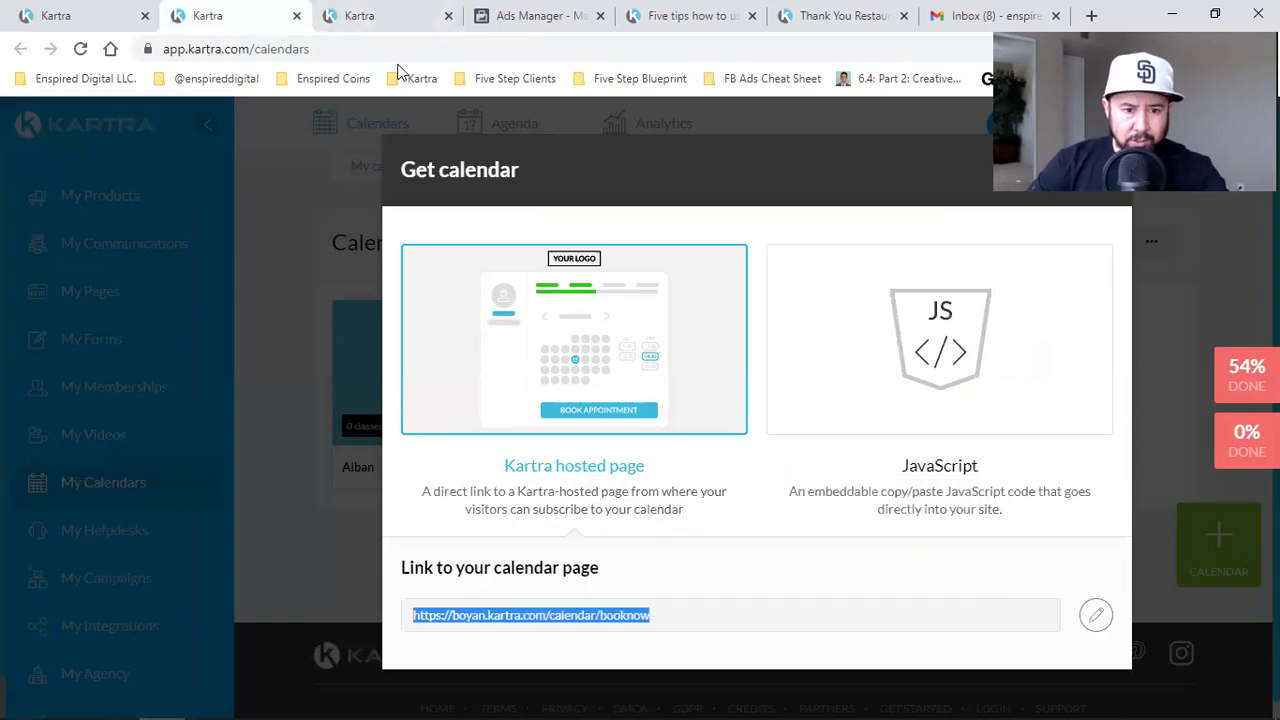
left_click(385, 10)
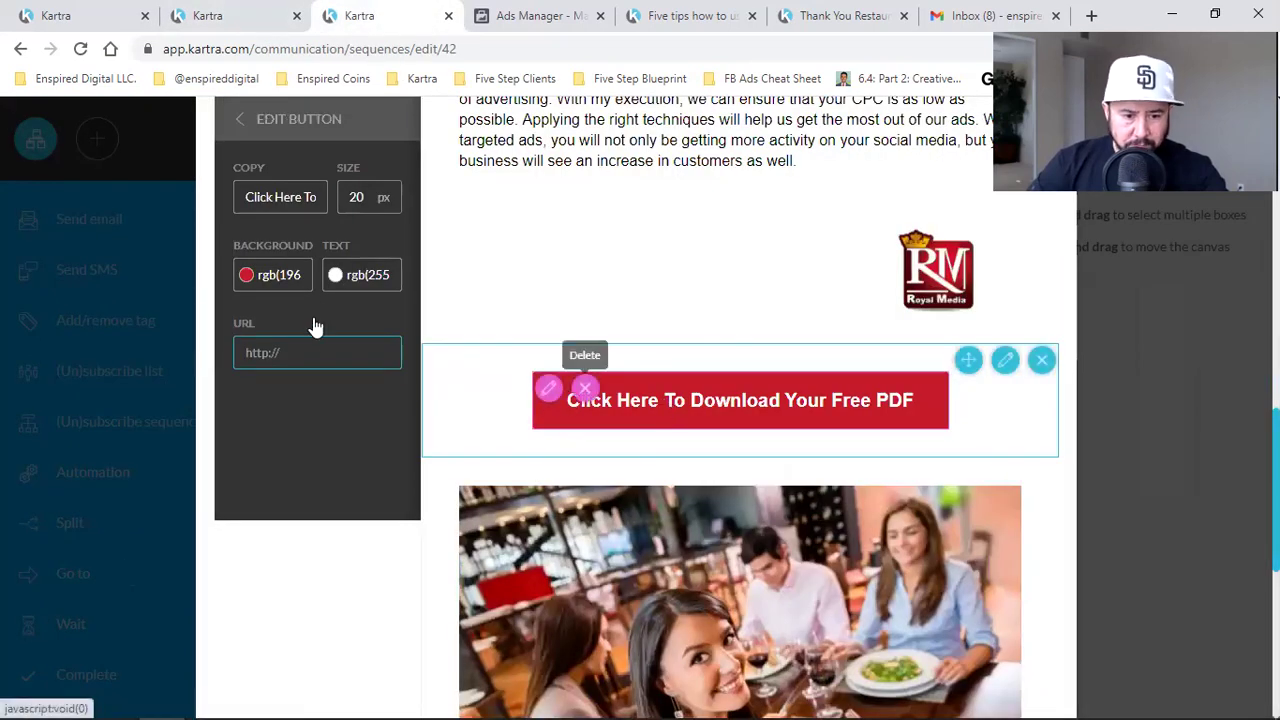
left_click(287, 342)
key("ctrl+v")
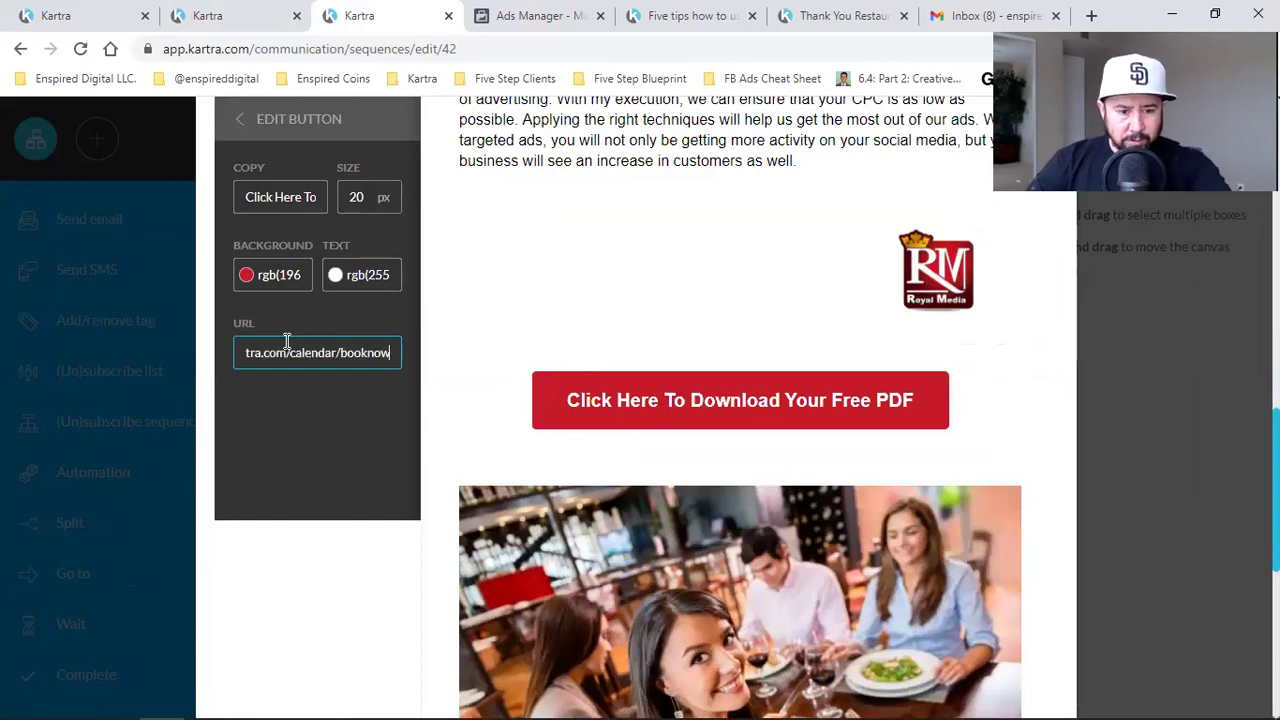
Change the red button's text to "Click Here To Schedule Your Free Strategy Call"
left_click_drag(269, 207, 320, 201)
left_click(320, 201)
key("BackSpace")
key("BackSpace")
key("BackSpace")
key("BackSpace")
key("BackSpace")
key("BackSpace")
key("BackSpace")
key("BackSpace")
key("BackSpace")
key("BackSpace")
key("BackSpace")
key("BackSpace")
key("BackSpace")
key("BackSpace")
key("BackSpace")
key("BackSpace")
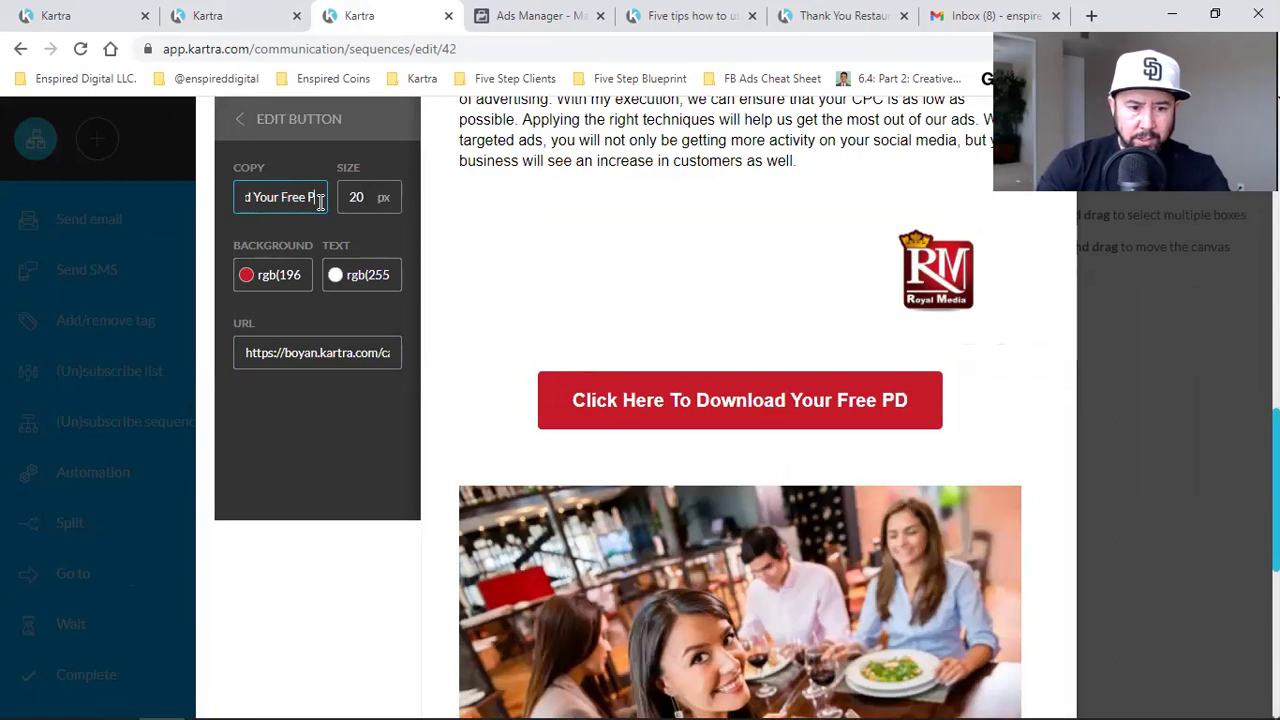
key("BackSpace")
key("BackSpace")
key("BackSpace")
key("BackSpace")
key("BackSpace")
key("BackSpace")
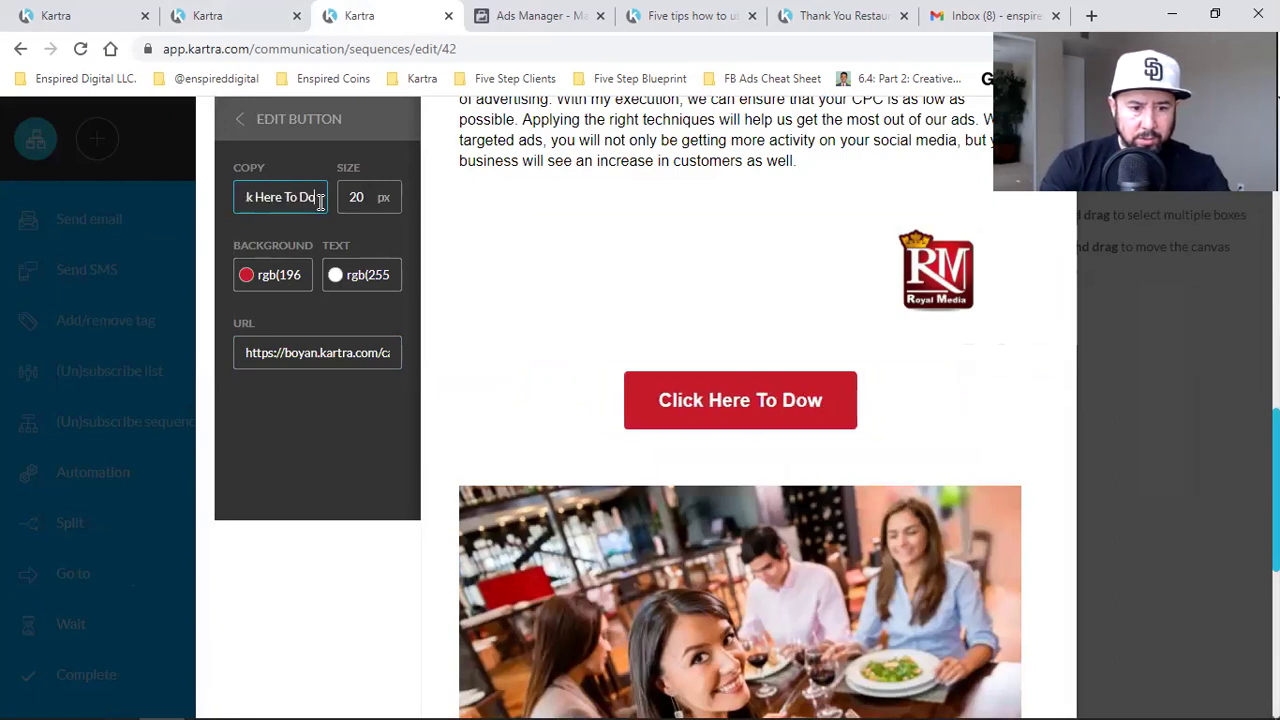
type("Schedule")
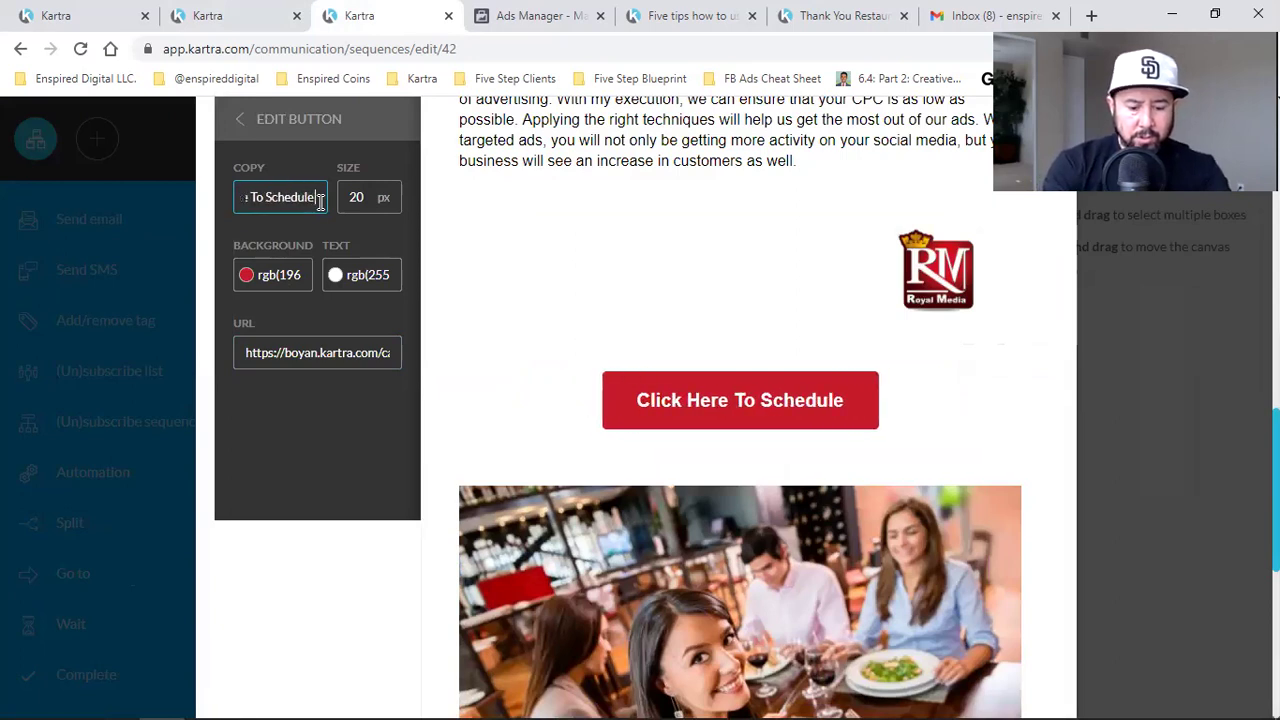
type(" Your Free Strategy Call")
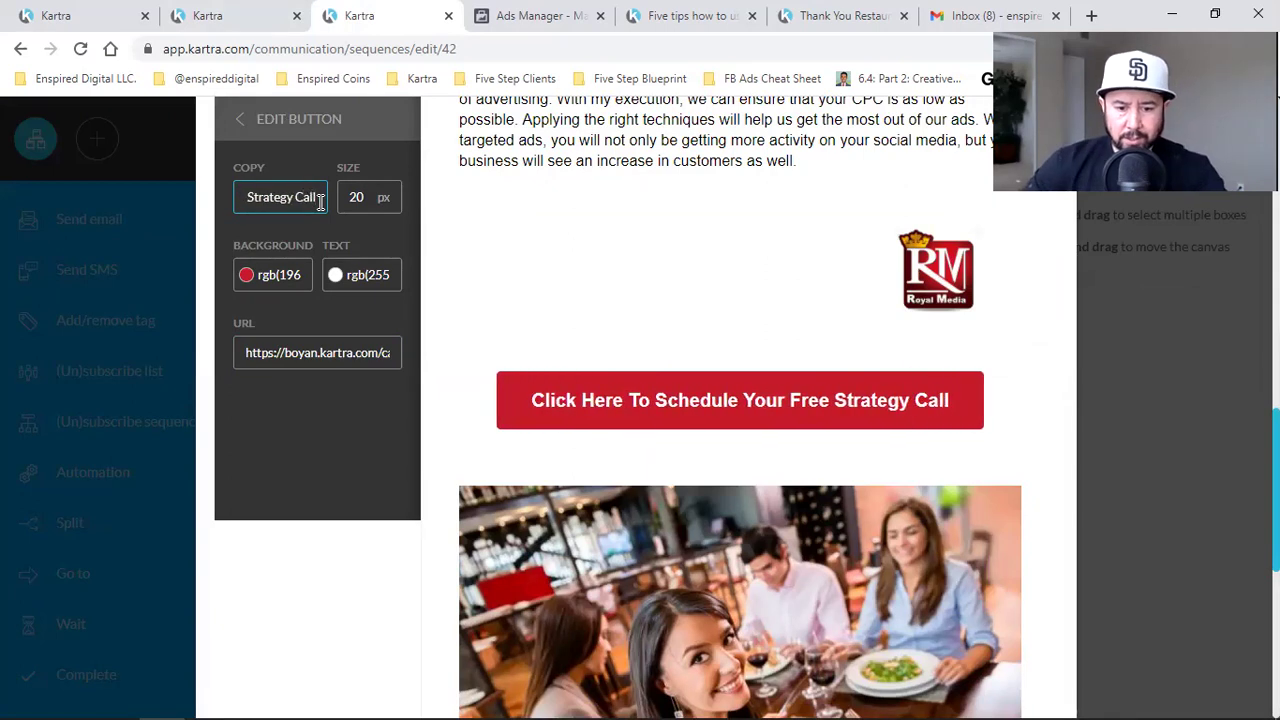
Switch to Google in a new browser tab and search images for "happy people at restaurant"
scroll(716, 440, "down", 3)
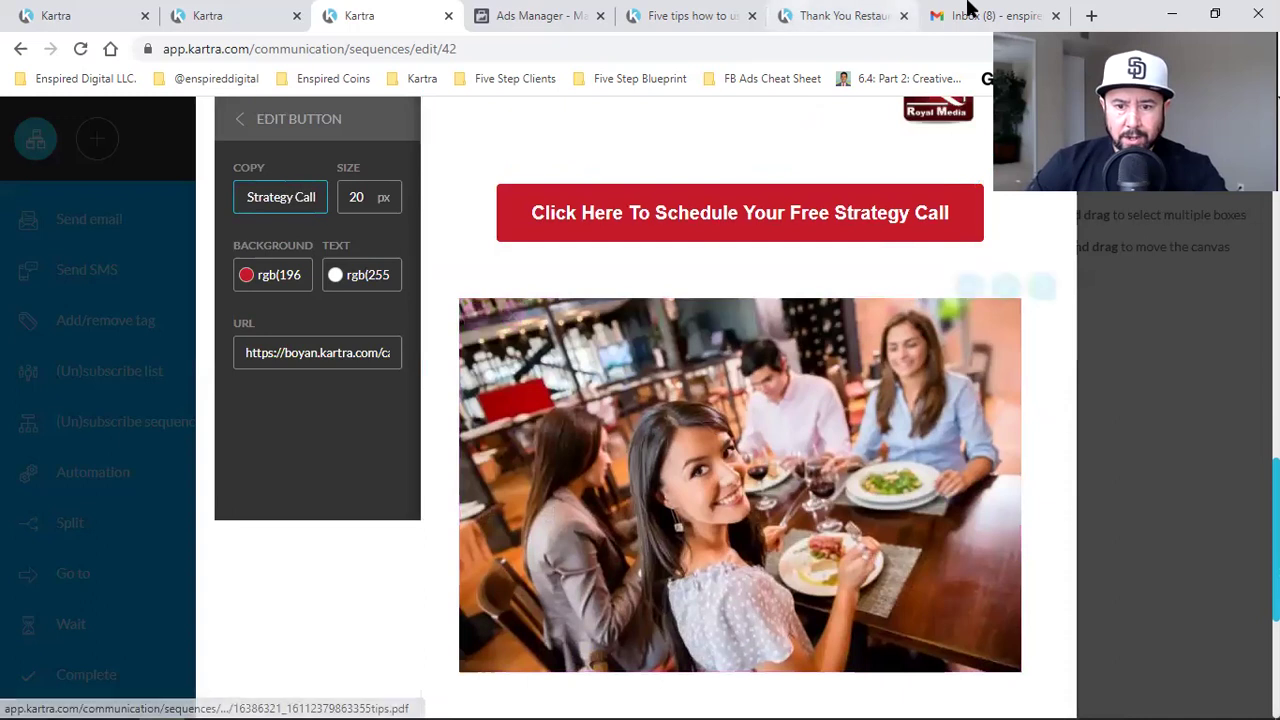
left_click(1091, 16)
type("google.com")
key("Return")
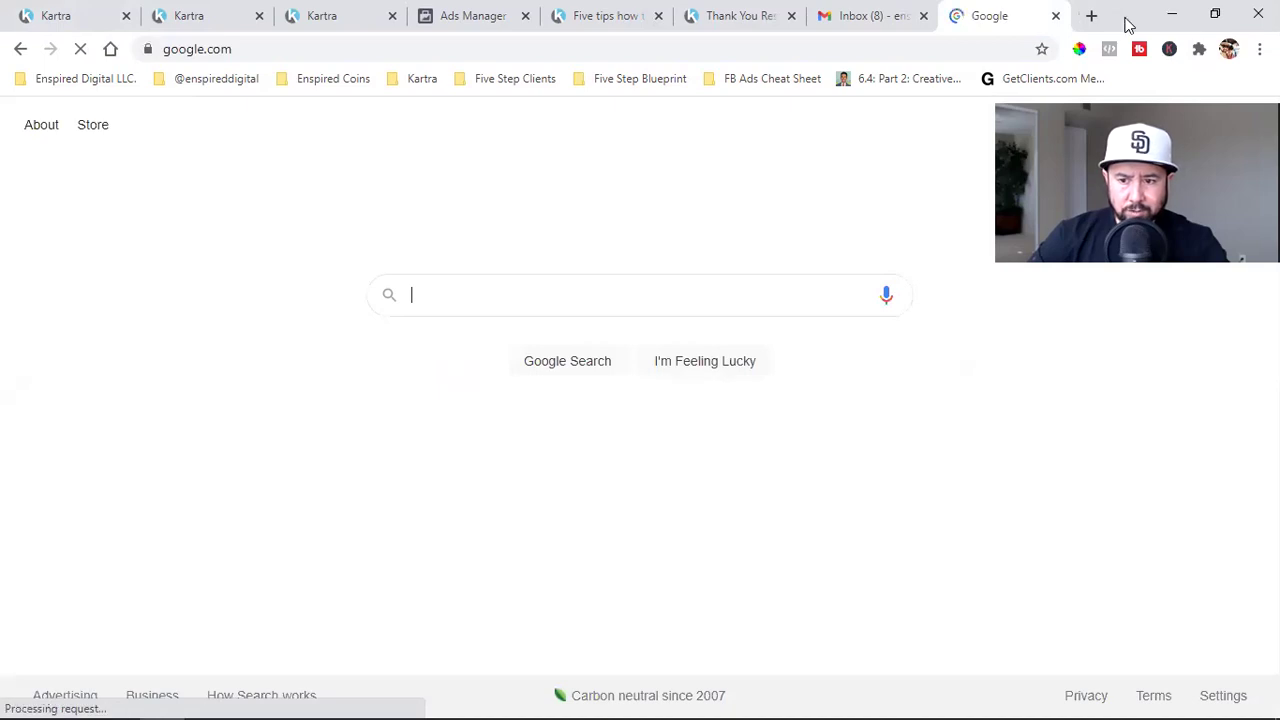
type("happy people at restruant")
key("Return")
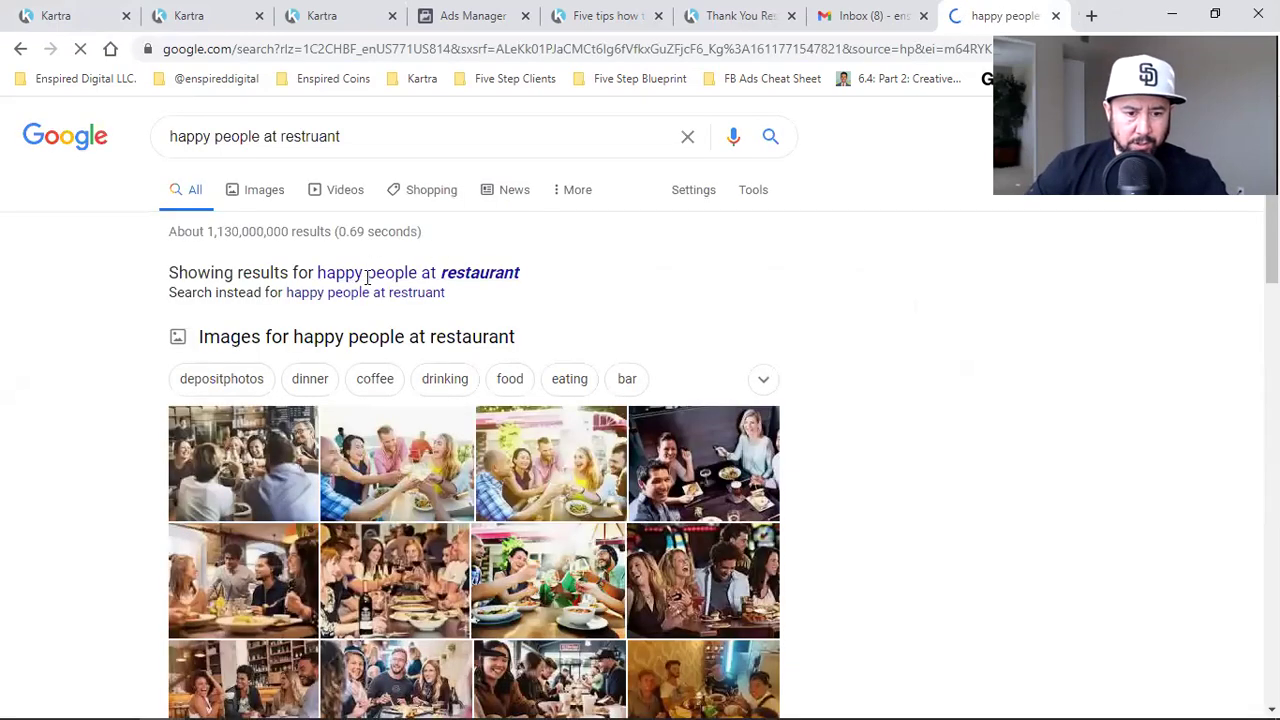
left_click(368, 275)
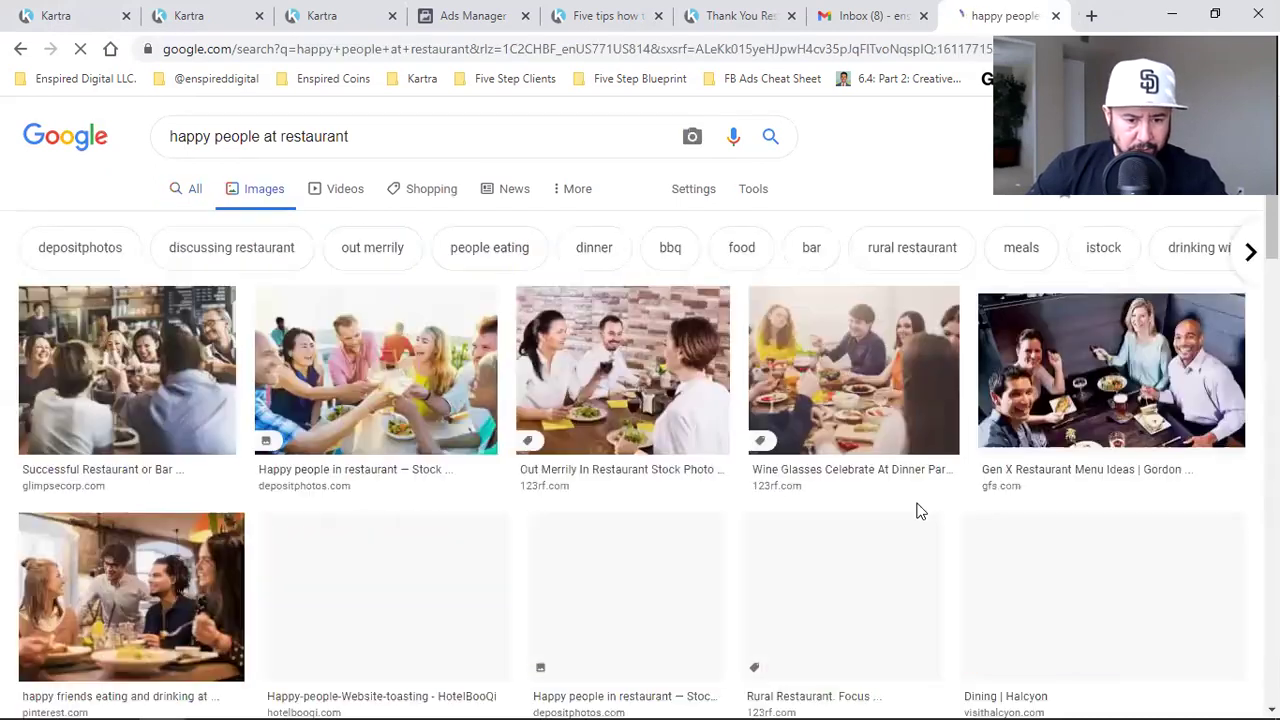
Find the Sewanee Inn photo of people toasting with wine glasses in the image results and save it to the computer
scroll(920, 512, "down", 5)
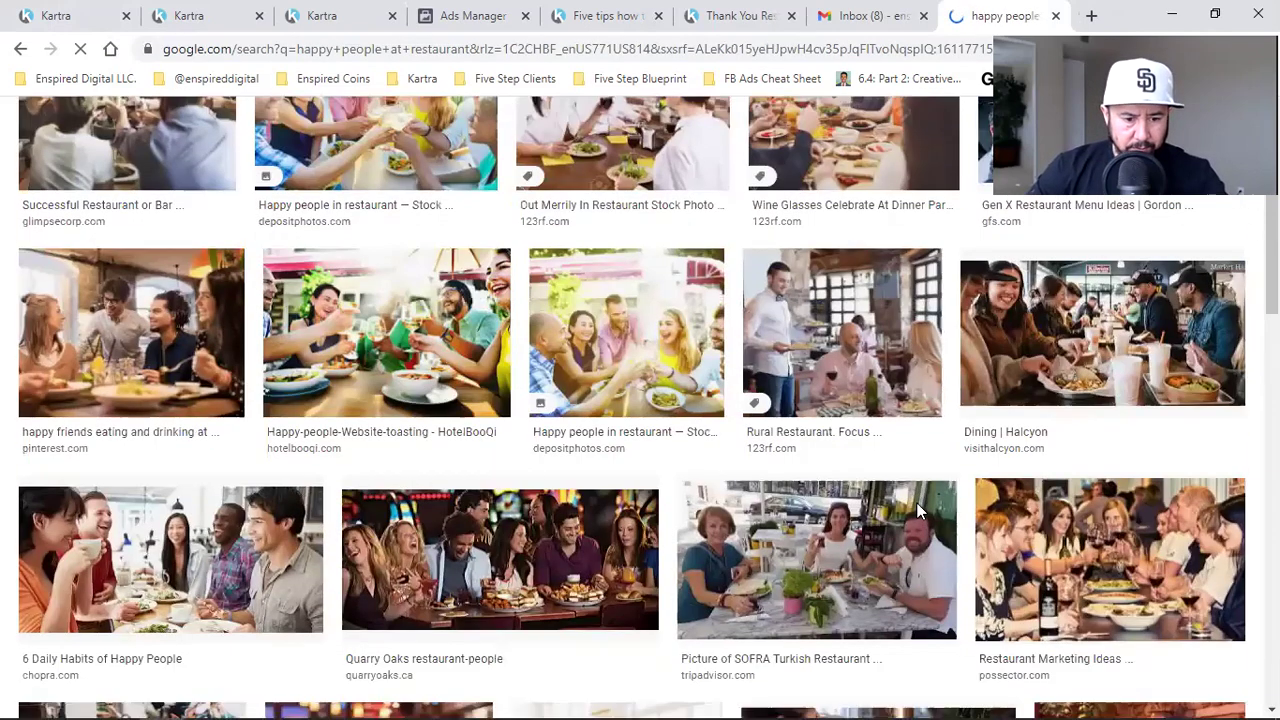
scroll(918, 512, "down", 2)
scroll(918, 512, "down", 1)
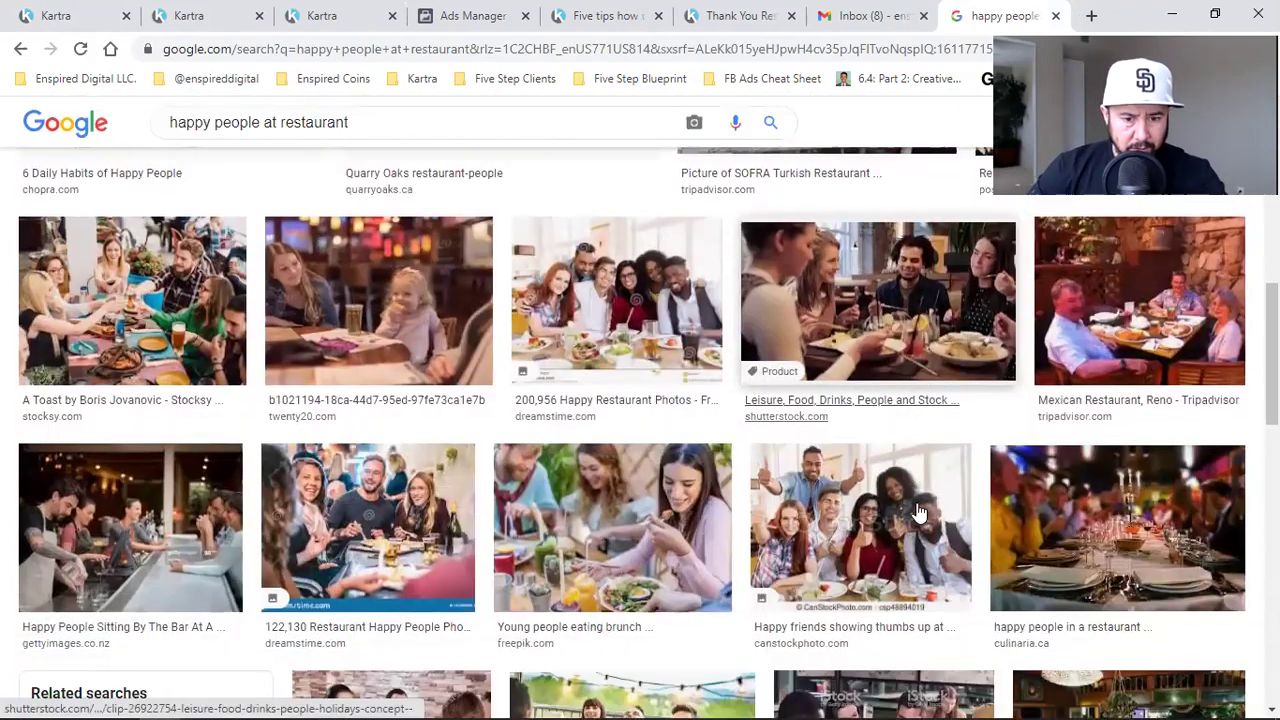
scroll(918, 512, "down", 1)
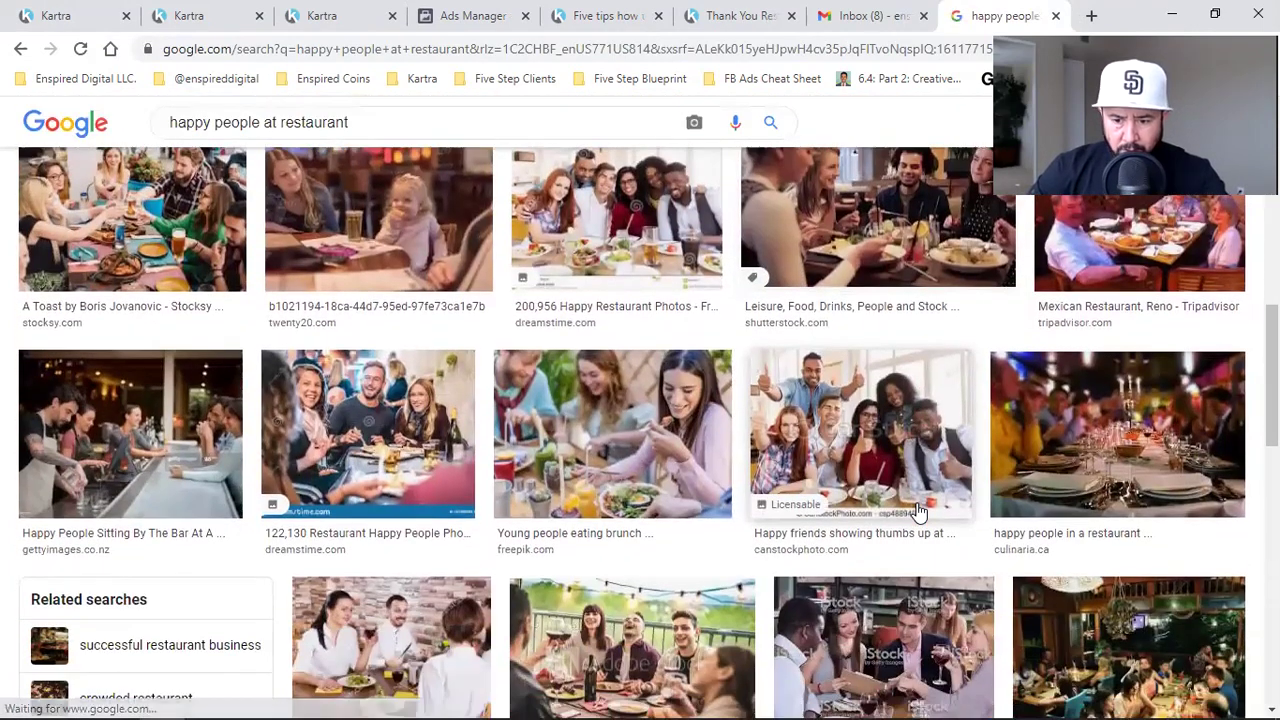
scroll(918, 512, "down", 1)
scroll(918, 512, "down", 4)
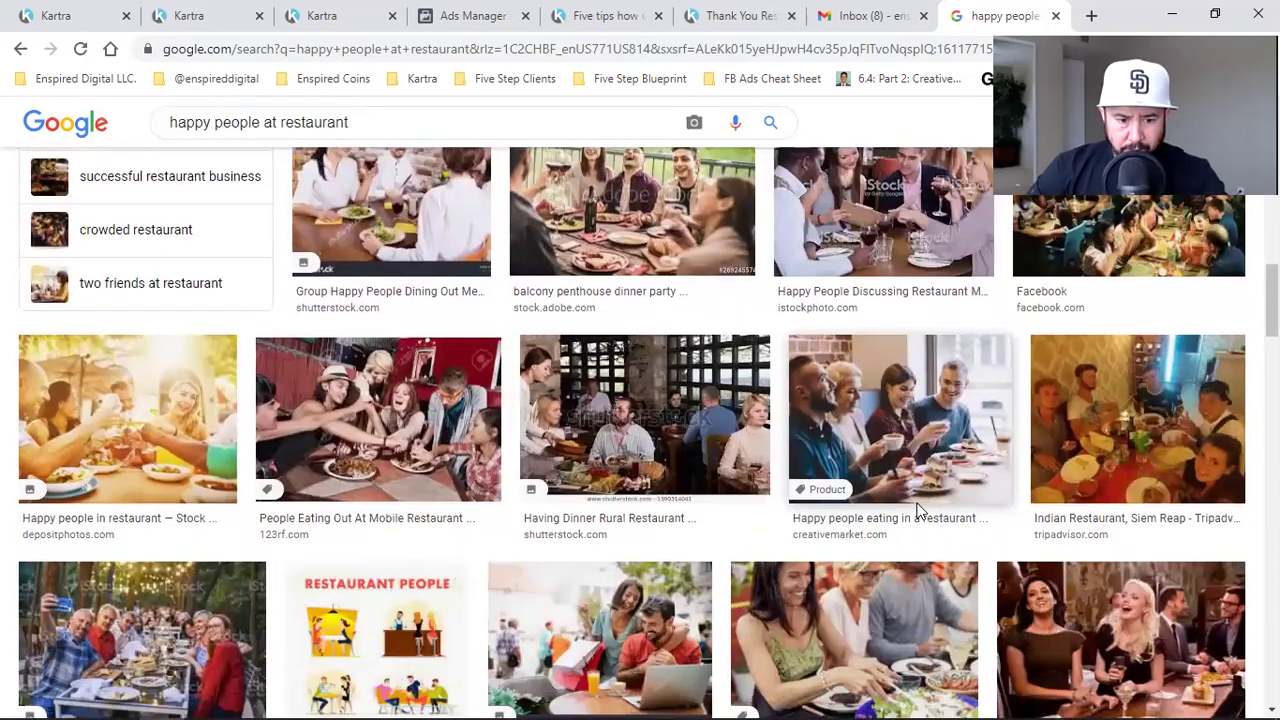
scroll(917, 510, "down", 4)
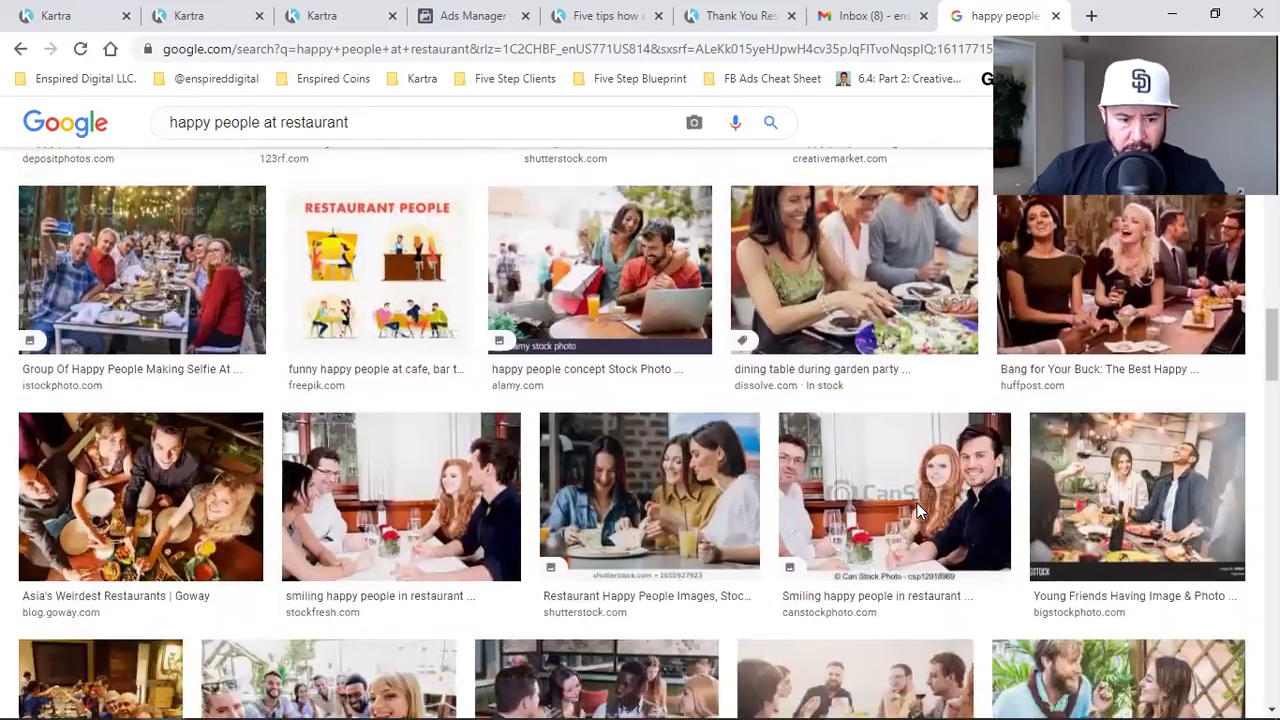
scroll(917, 510, "down", 1)
left_click(1040, 637)
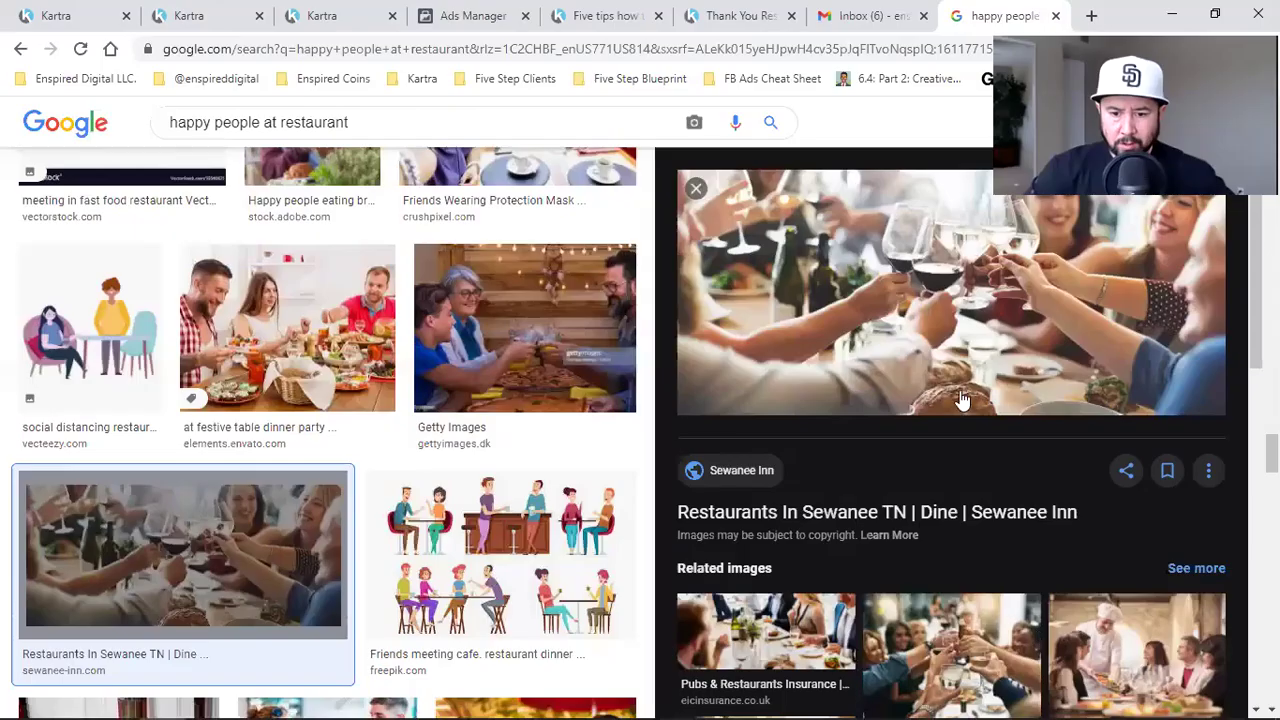
right_click(843, 287)
key("Escape")
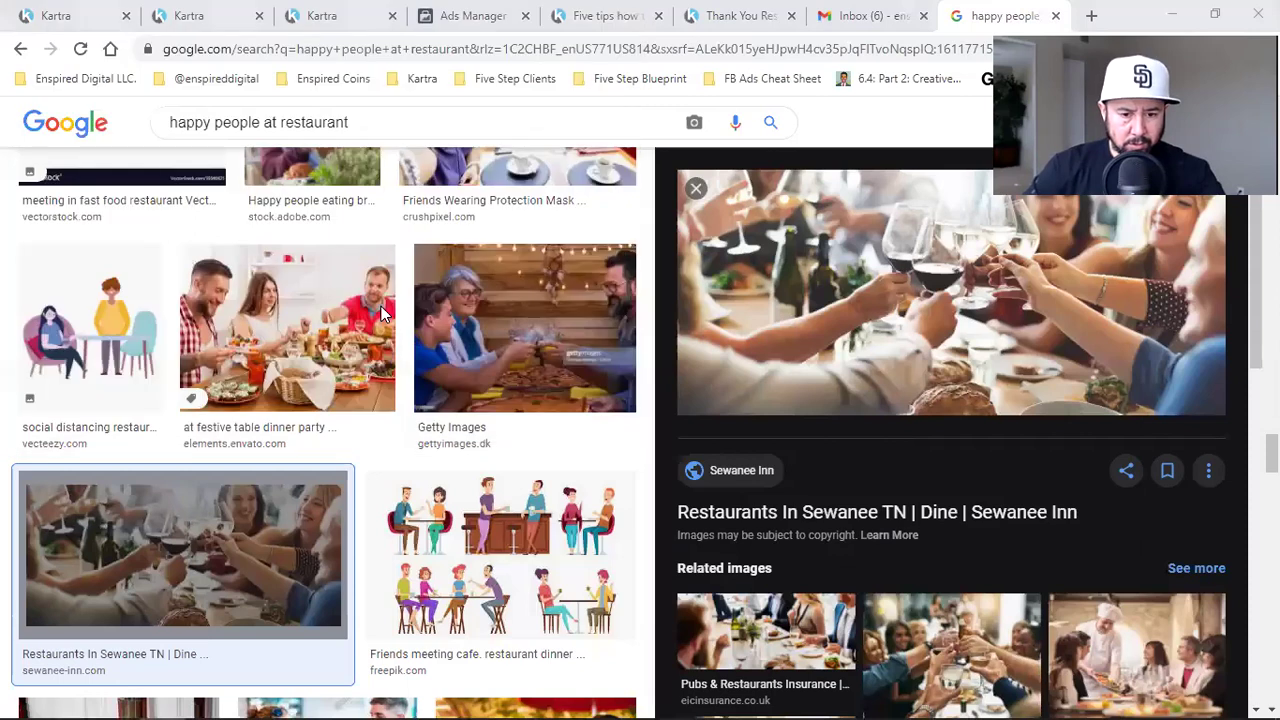
Return to the Kartra email and replace the restaurant photo below the button with the downloaded SewaneeInn-Dine JPG
left_click(349, 14)
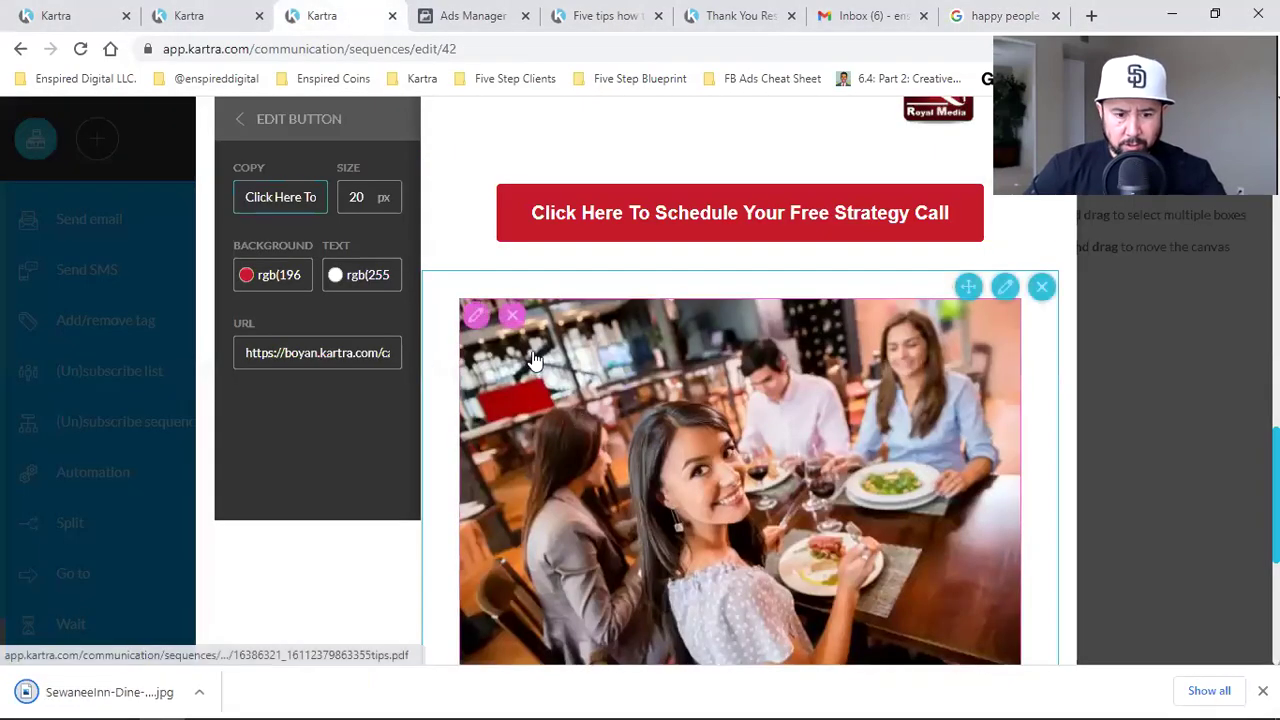
left_click(476, 315)
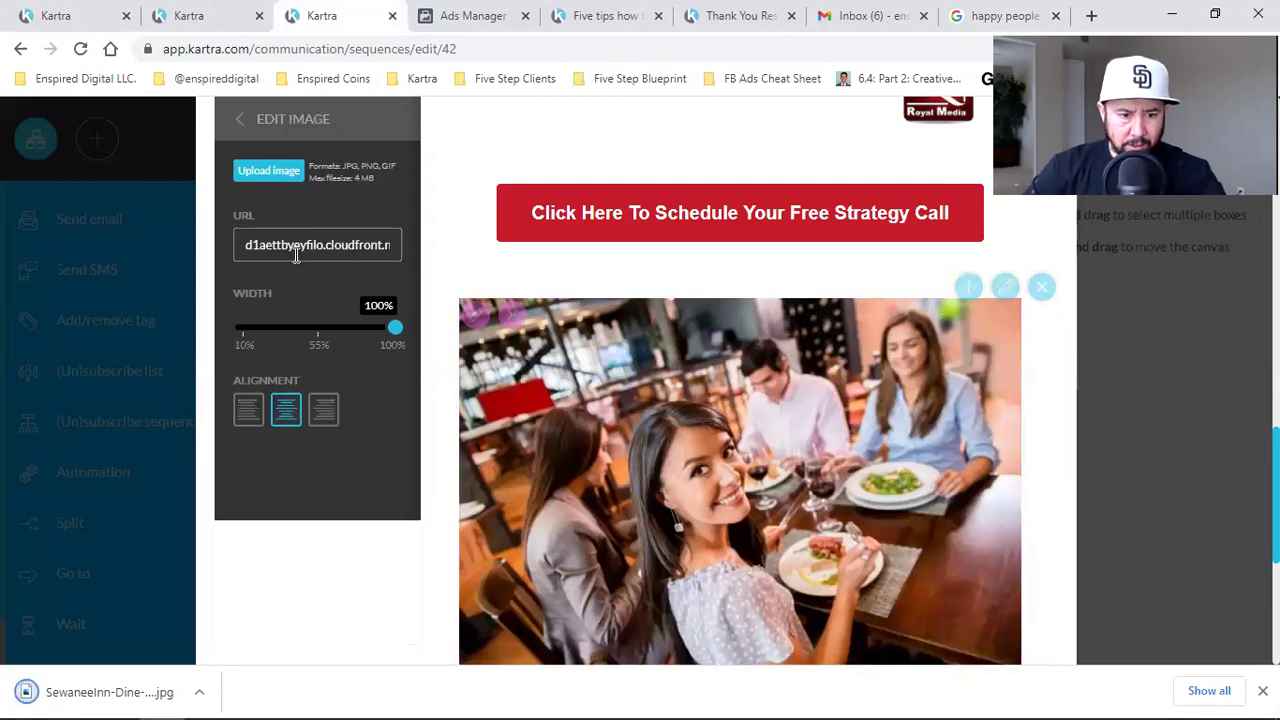
left_click(262, 173)
key("Escape")
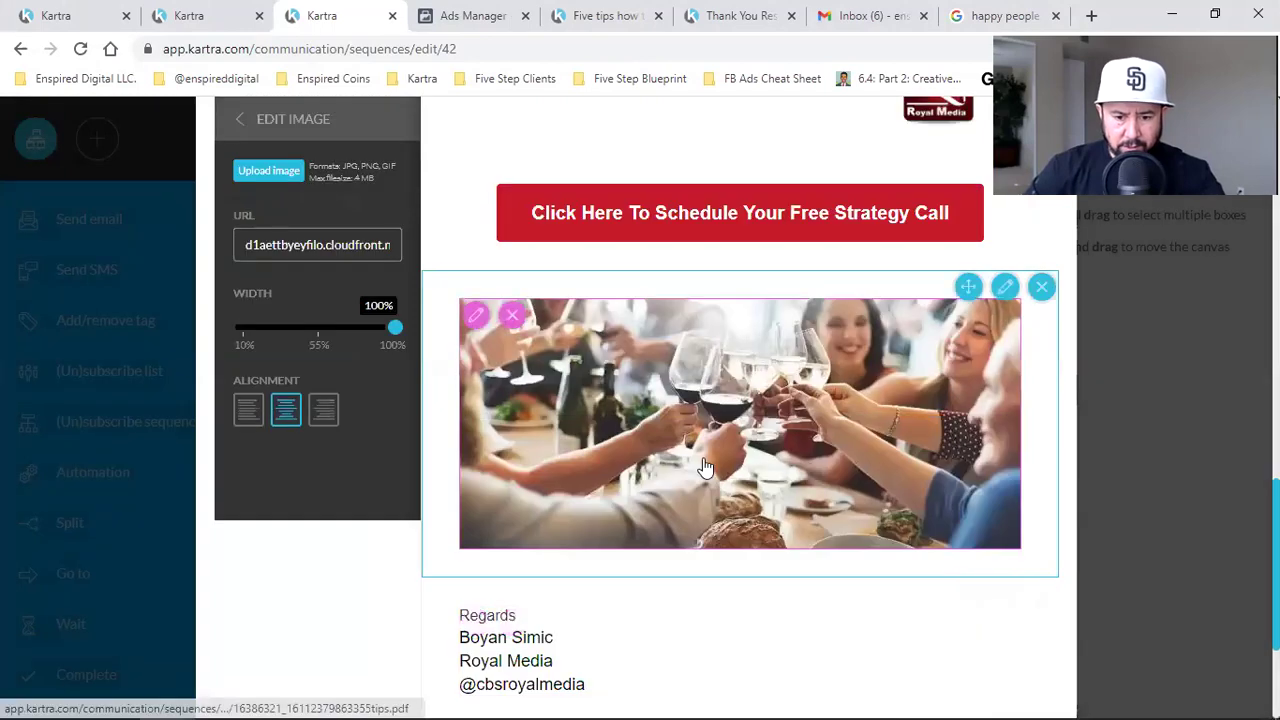
Copy the strategy call button's calendar/booknow URL and use it as the link of the toasting photo below
scroll(760, 400, "up", 2)
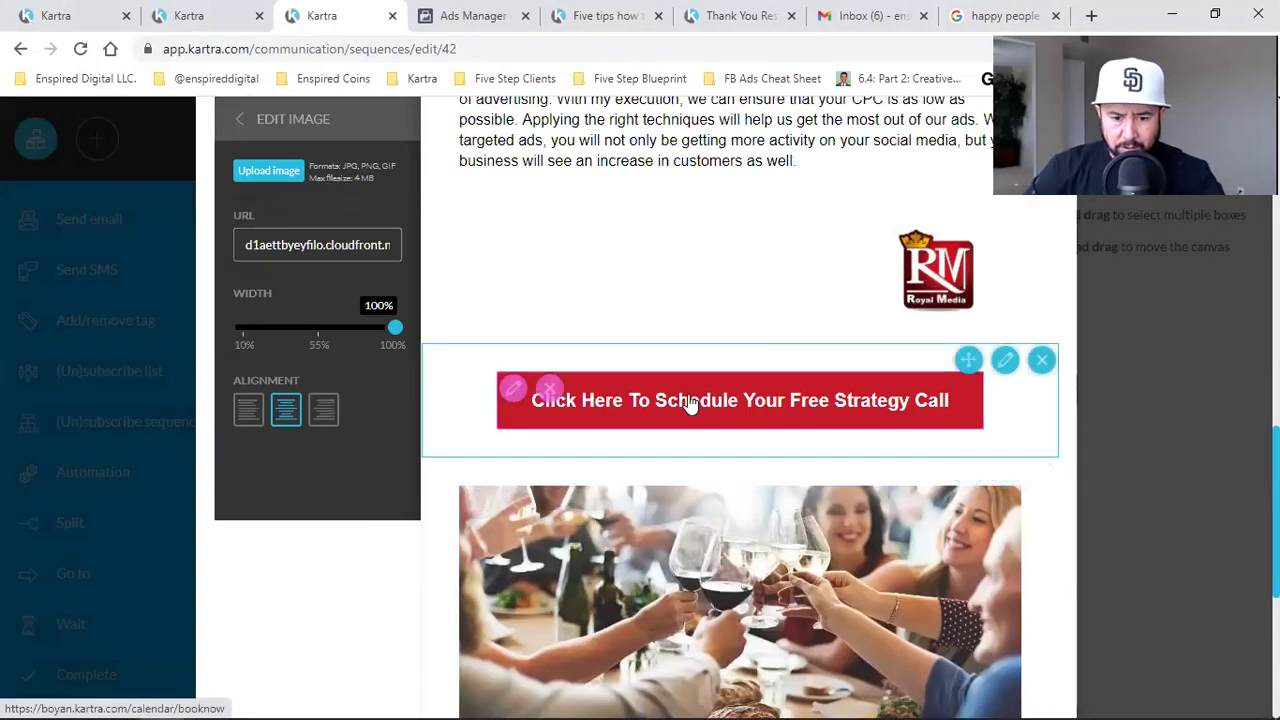
scroll(862, 472, "down", 4)
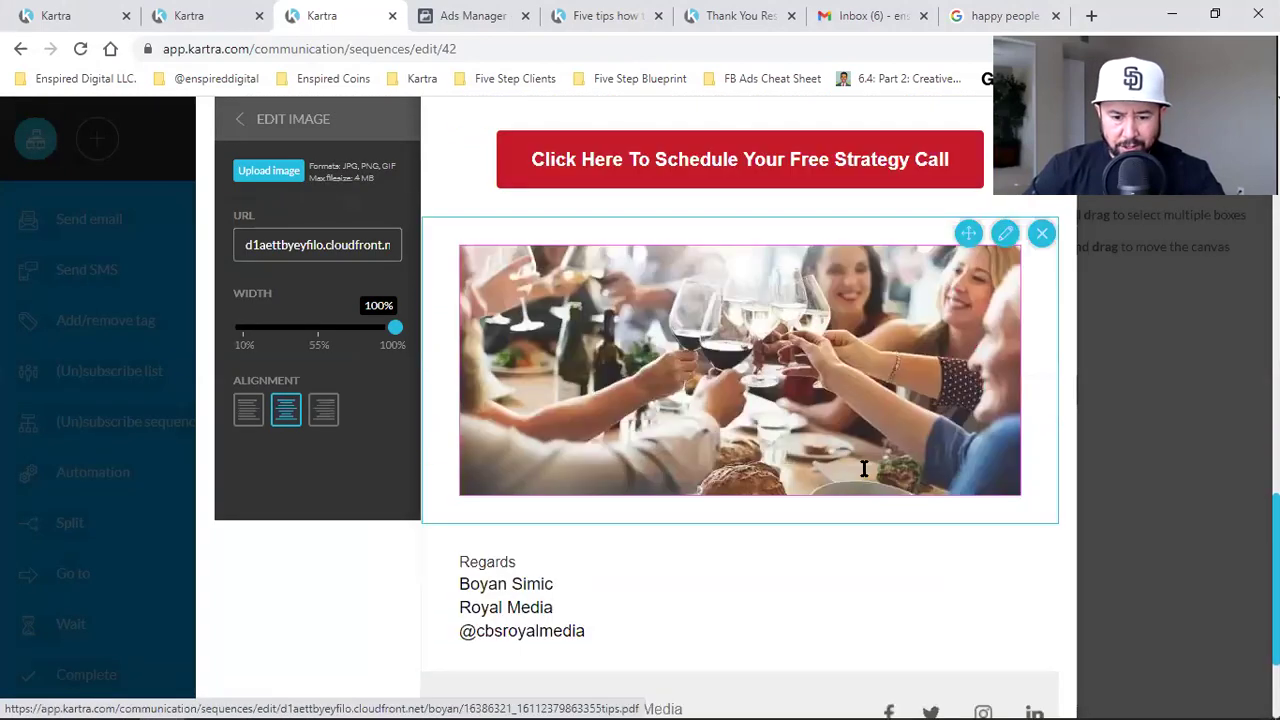
scroll(857, 480, "up", 4)
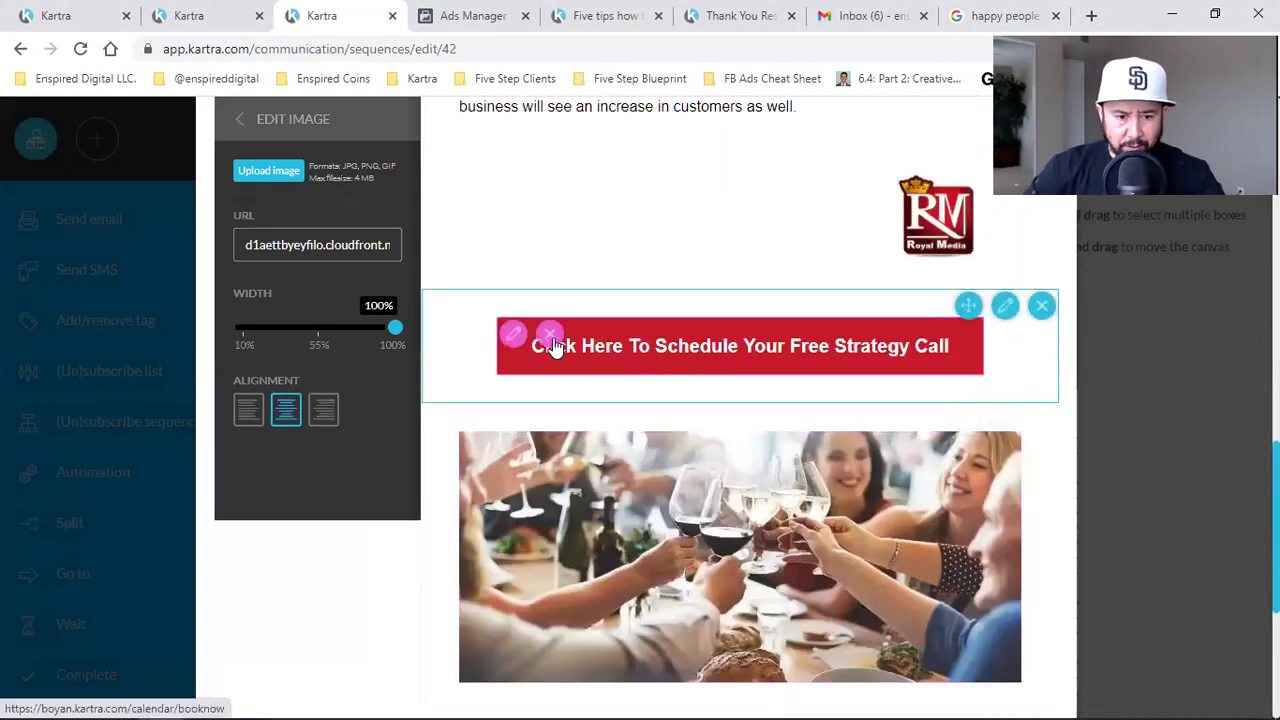
left_click(507, 337)
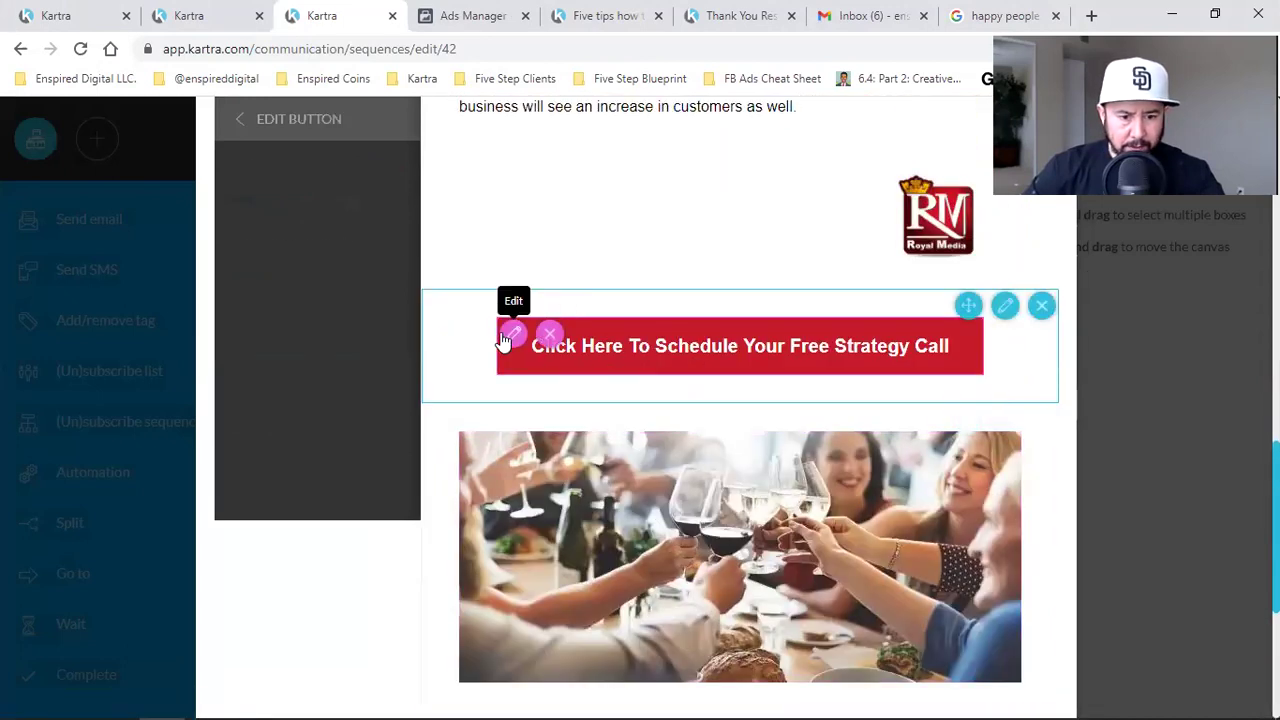
triple_click(309, 352)
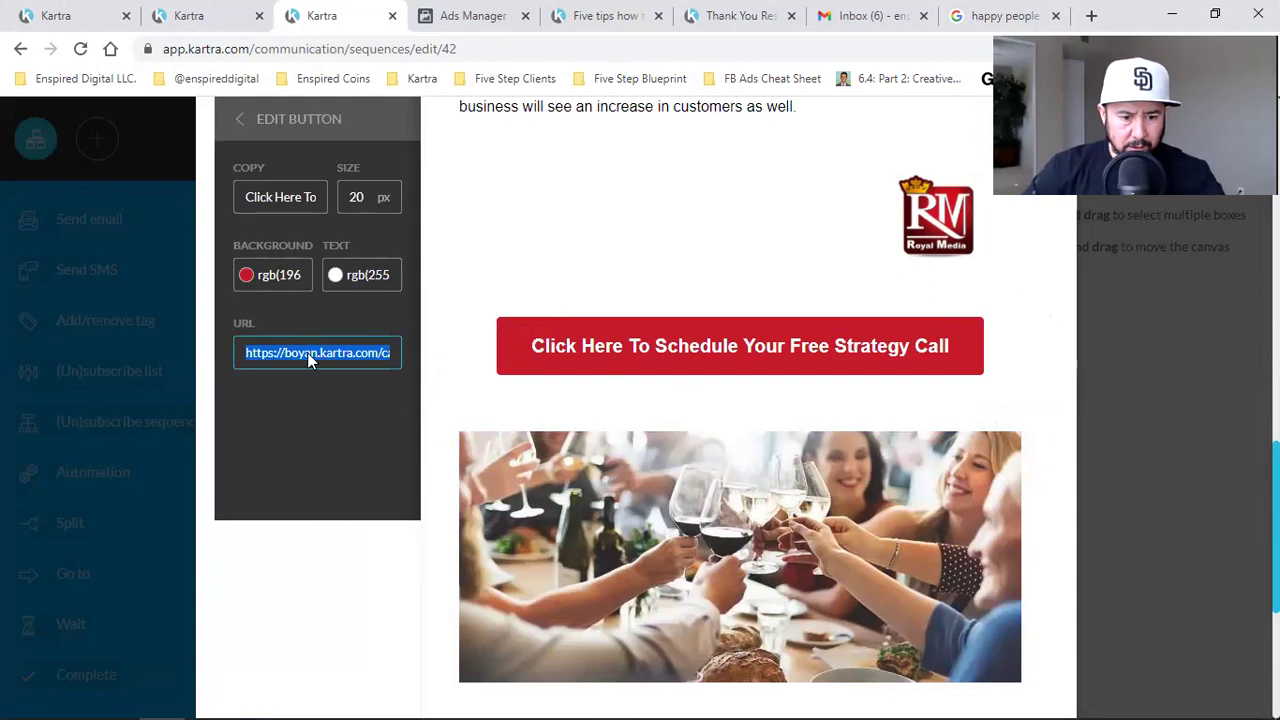
right_click(309, 360)
left_click(357, 418)
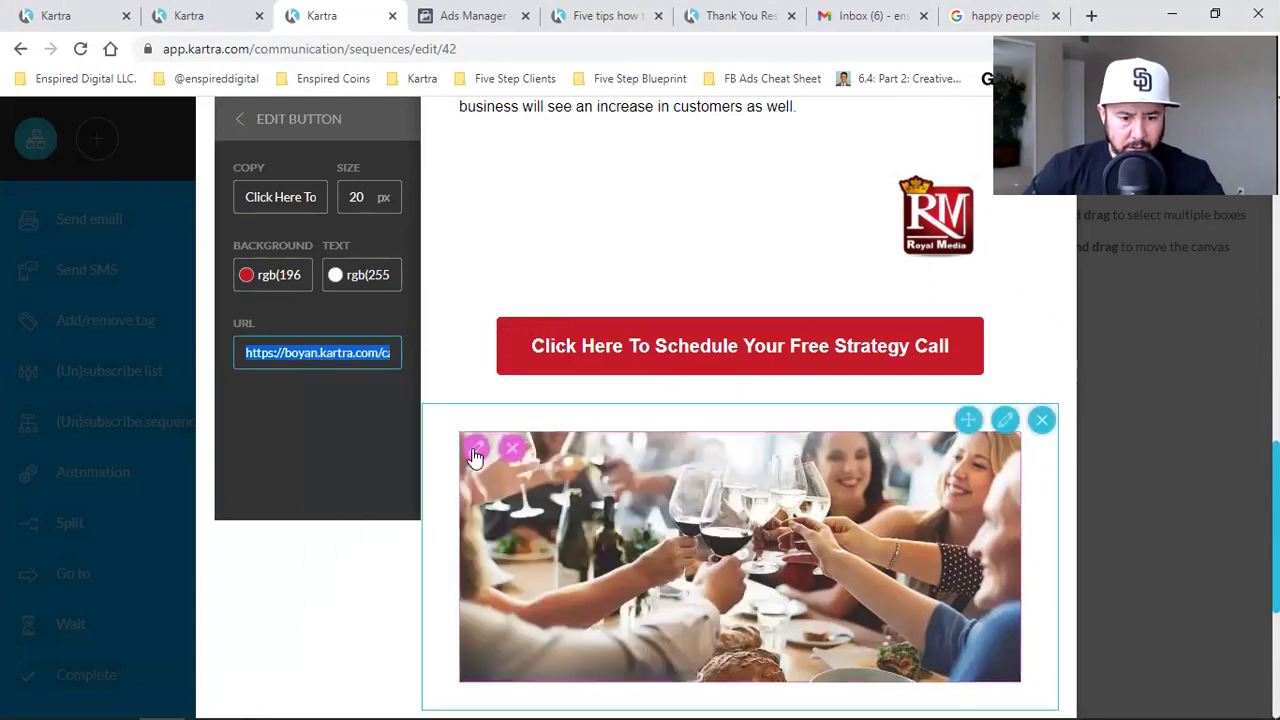
left_click(475, 450)
triple_click(316, 245)
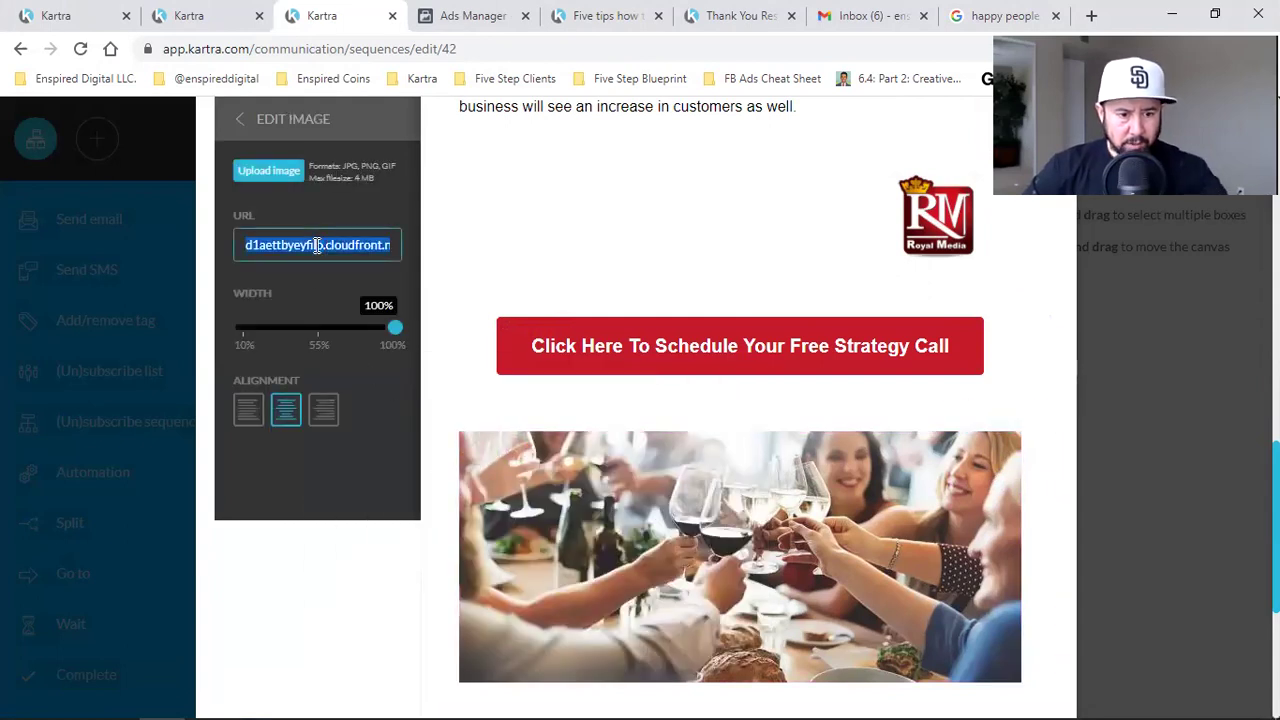
key("ctrl+v")
scroll(740, 500, "down", 4)
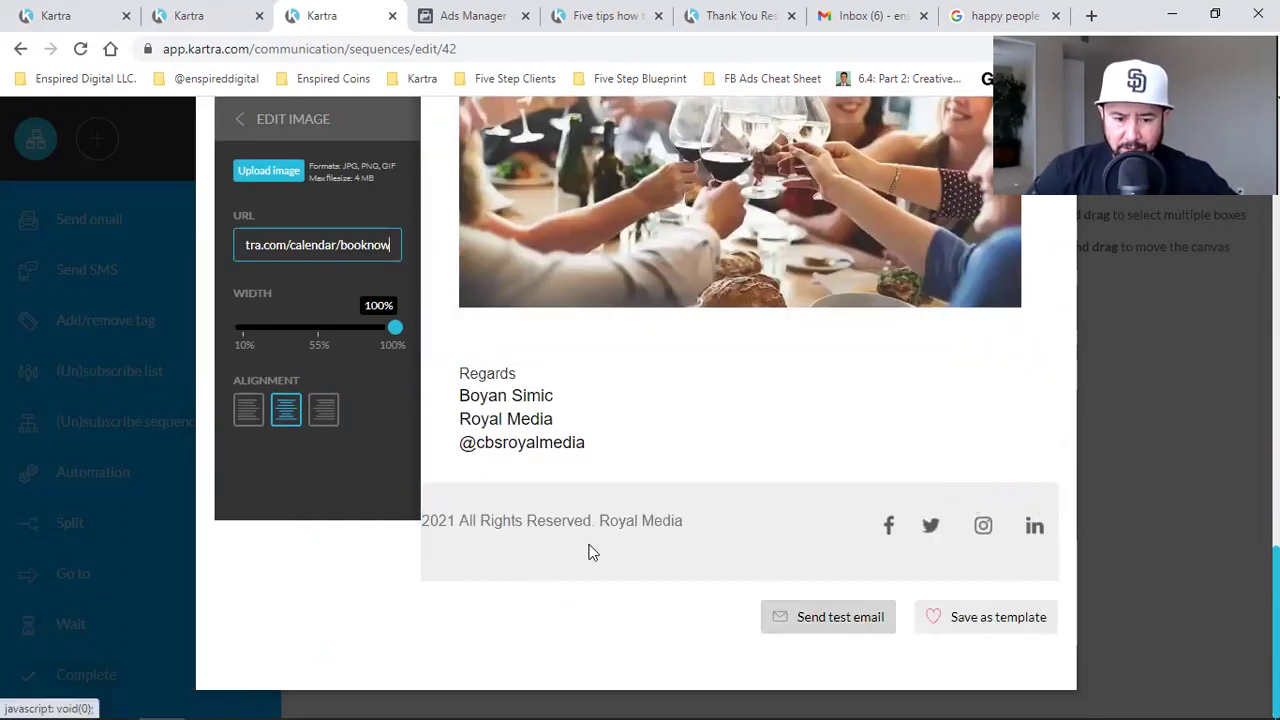
Put "Oh no!" on its own line in the email's opening, with a blank line before "You still haven't scheduled"
scroll(855, 436, "up", 1)
scroll(857, 436, "up", 15)
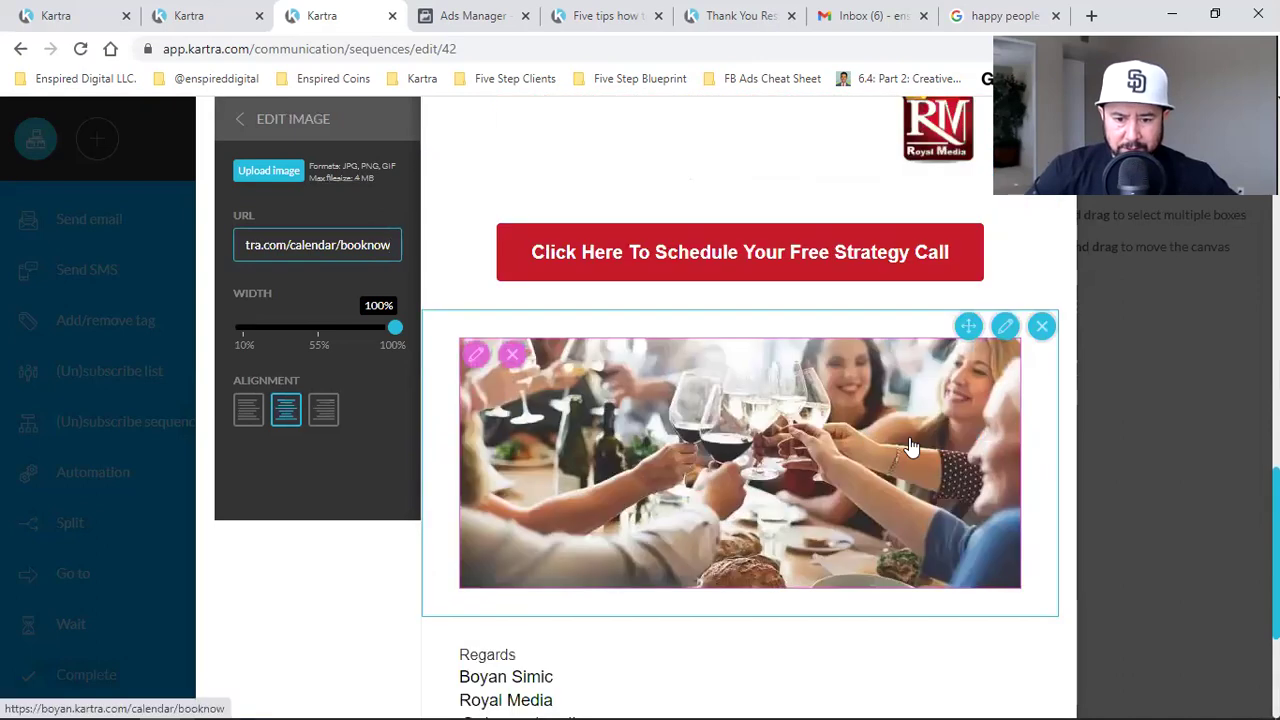
scroll(910, 438, "down", 2)
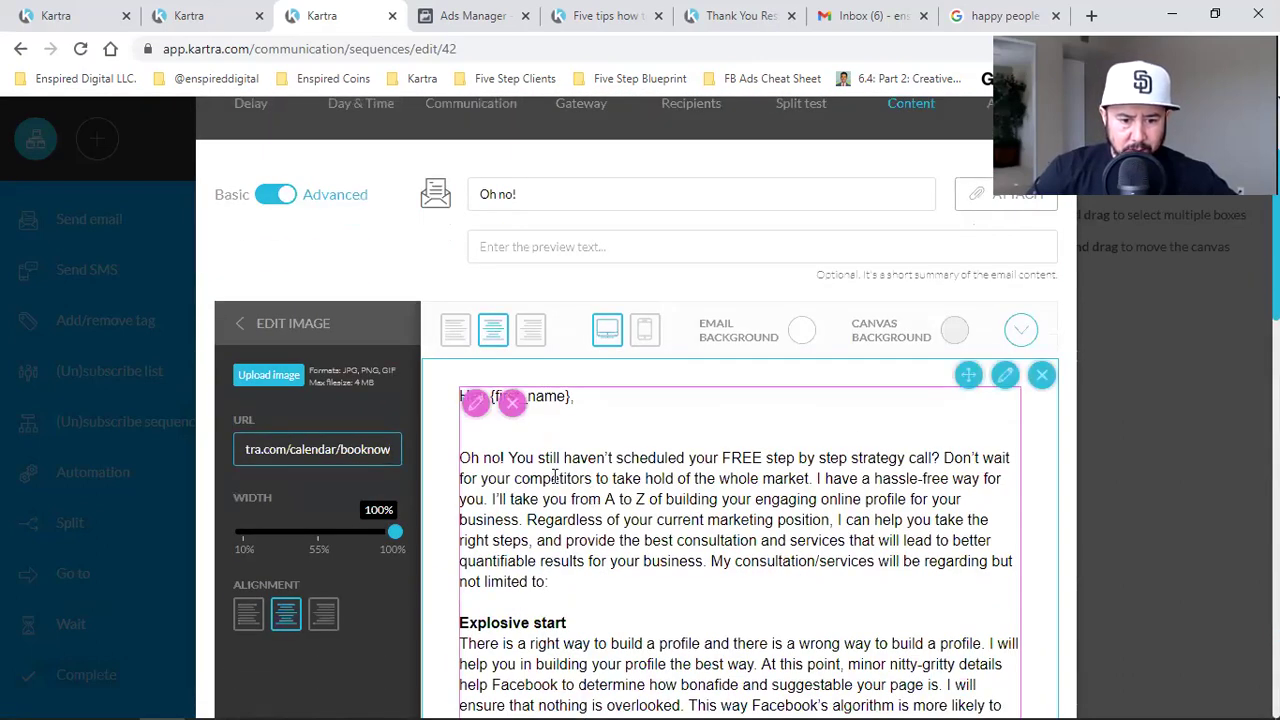
left_click(506, 455)
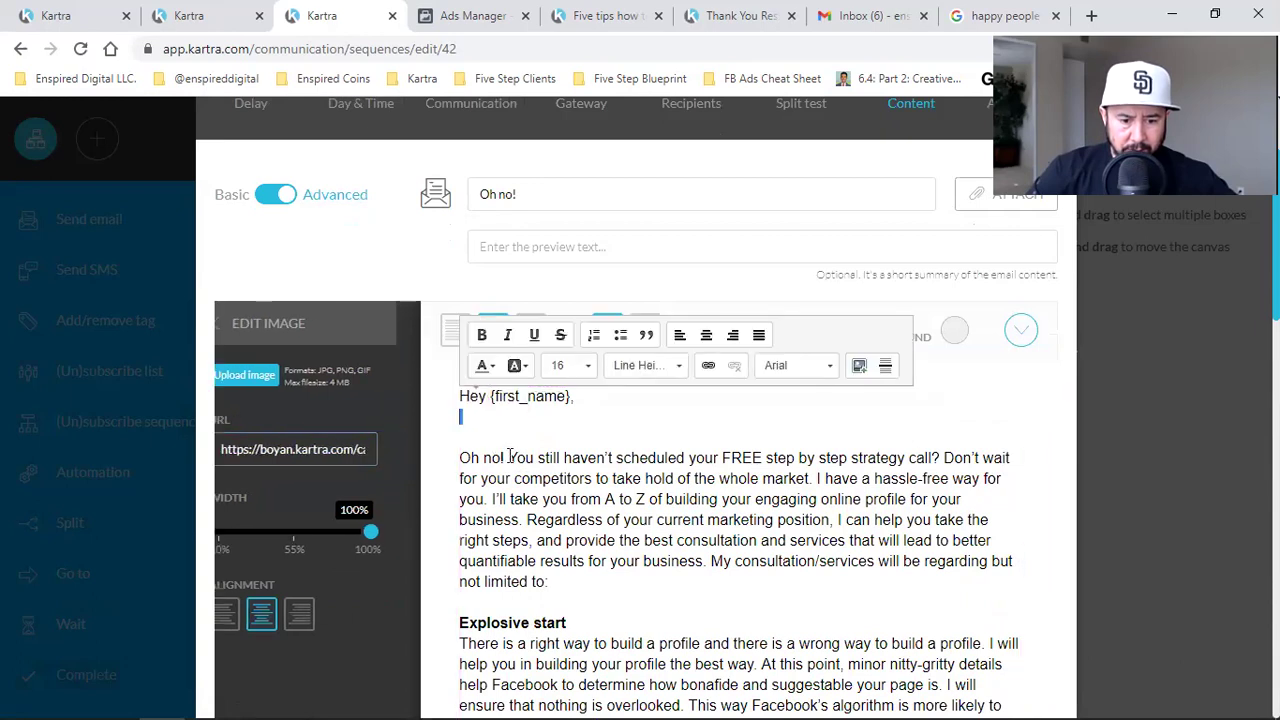
key("Return")
key("Return")
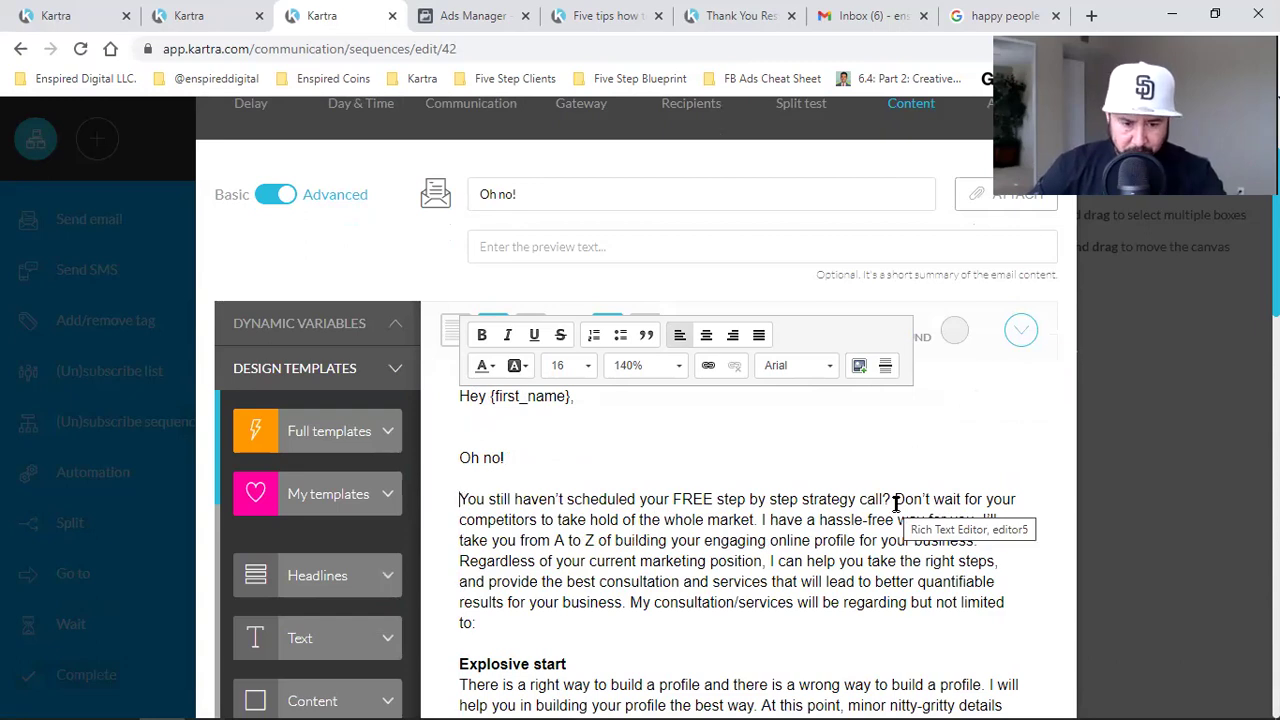
Save the email design as a template and dismiss the confirmation
scroll(895, 503, "down", 15)
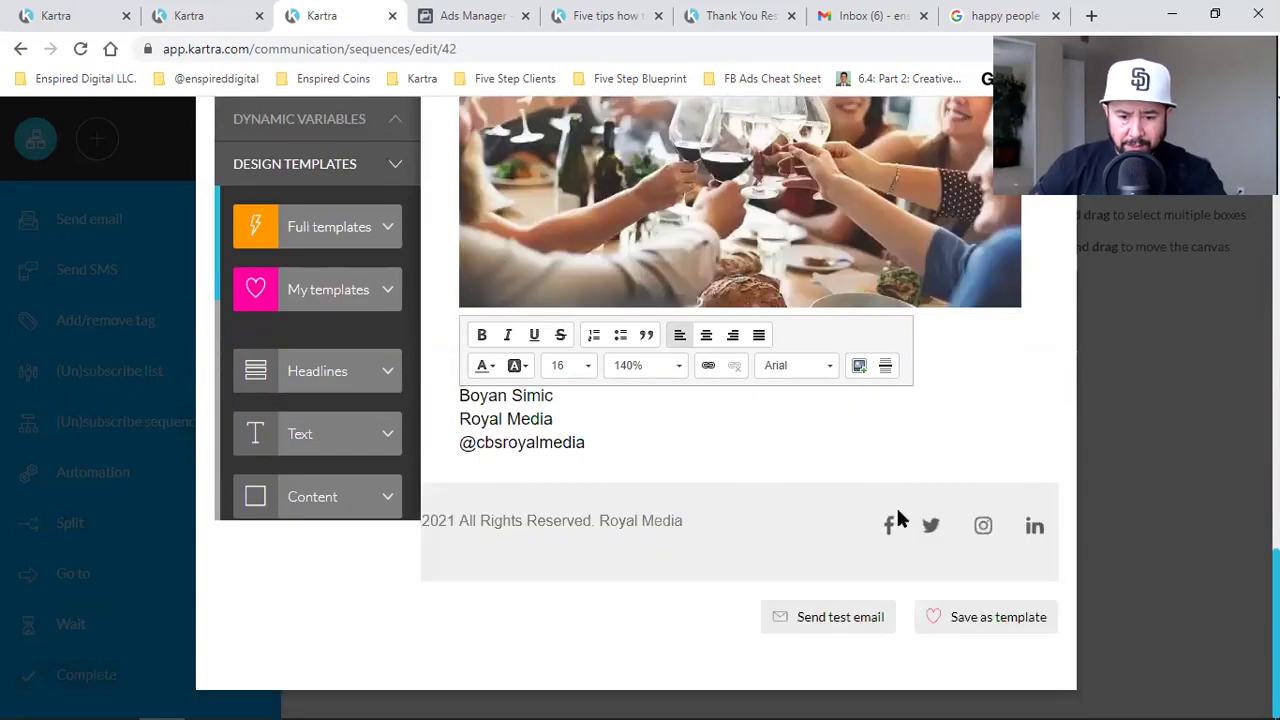
left_click(974, 617)
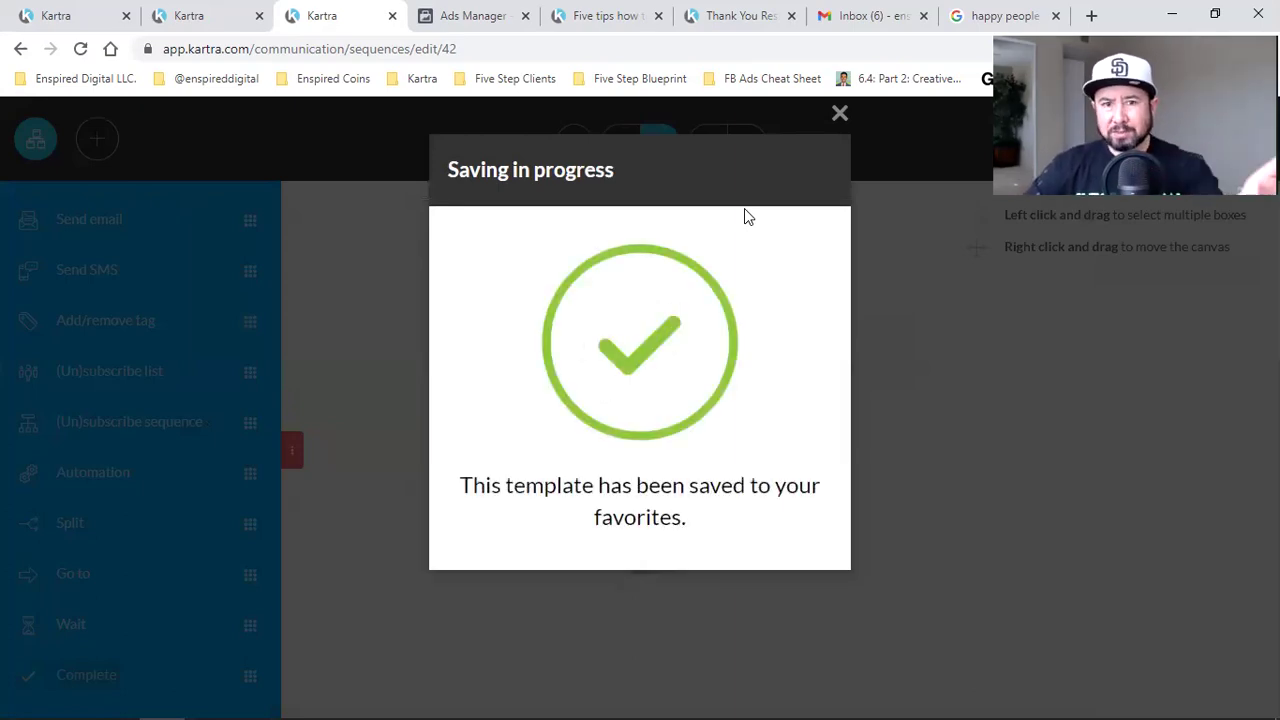
left_click(839, 113)
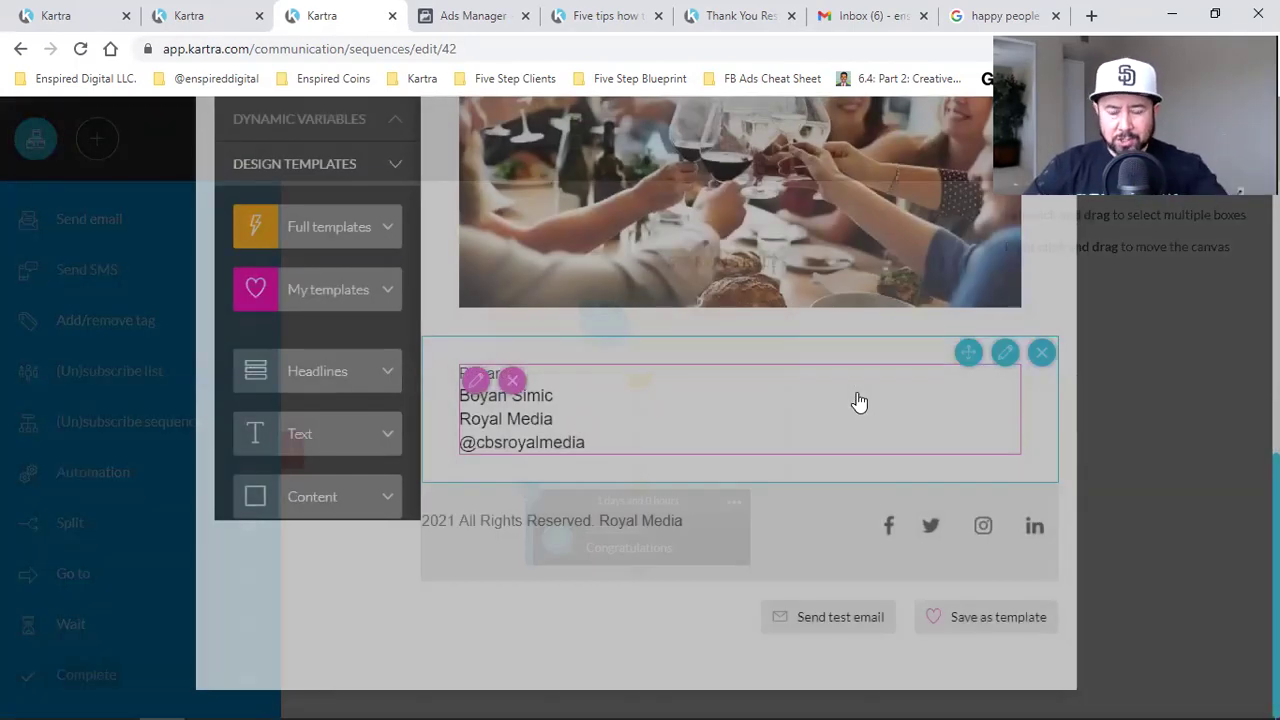
Split the opening paragraph so "Don't wait for your competitors" starts a new paragraph after a blank line
scroll(845, 410, "up", 2)
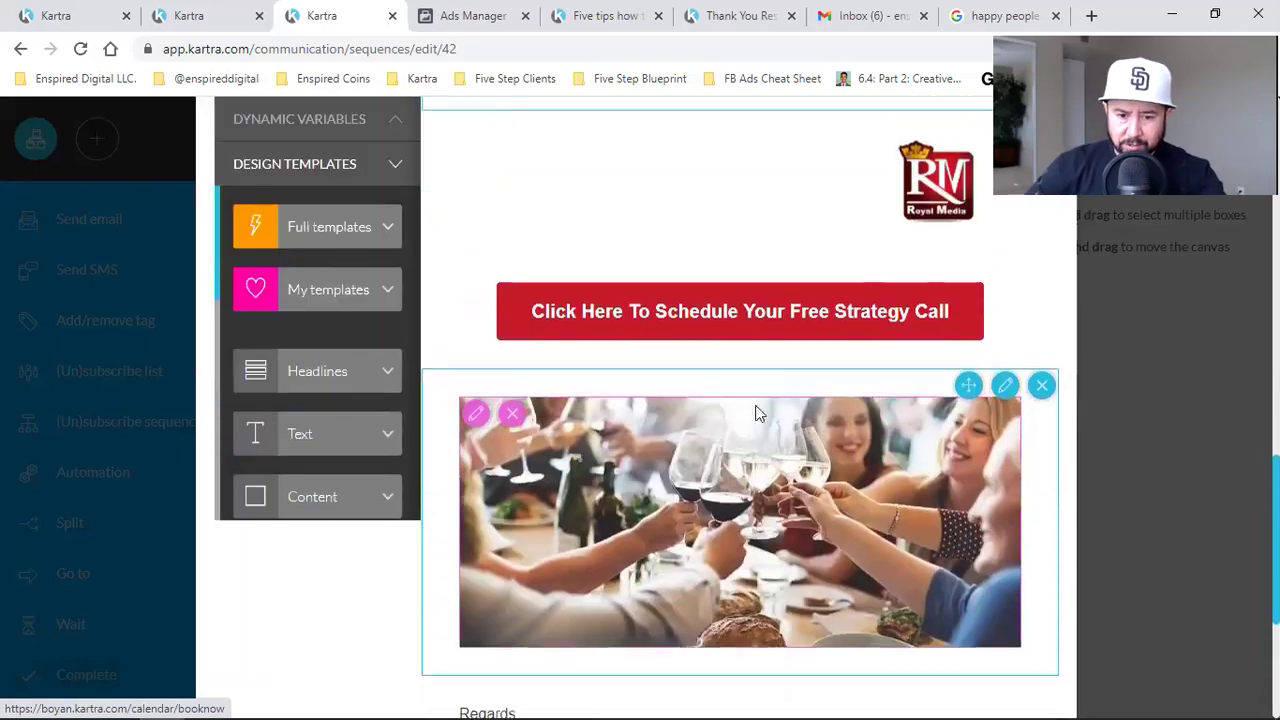
scroll(845, 520, "up", 10)
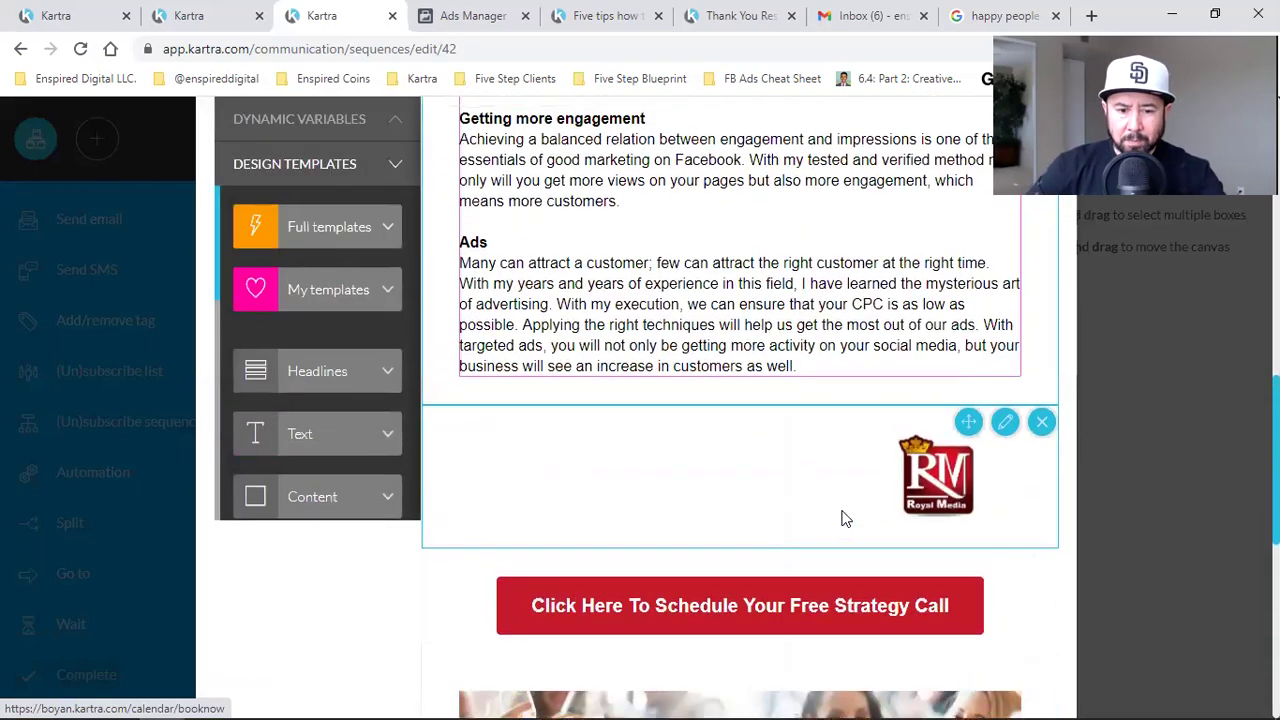
scroll(843, 512, "up", 2)
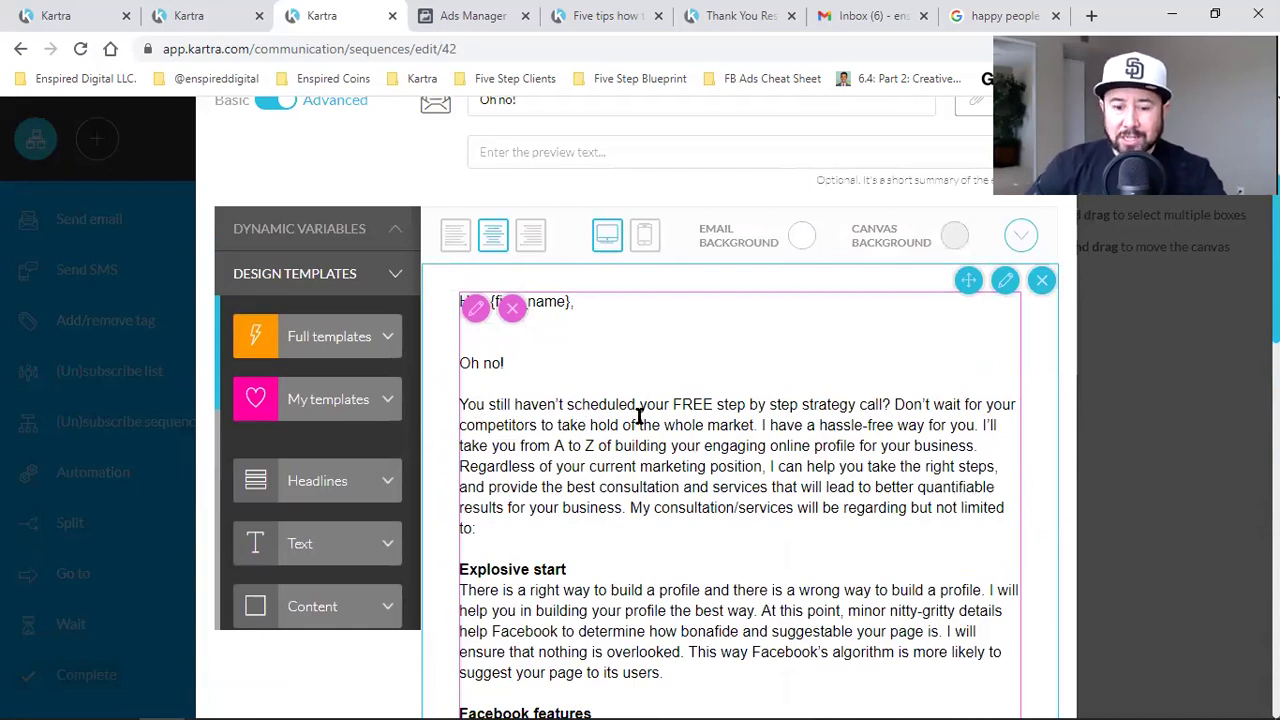
left_click(894, 404)
key("Return")
key("Return")
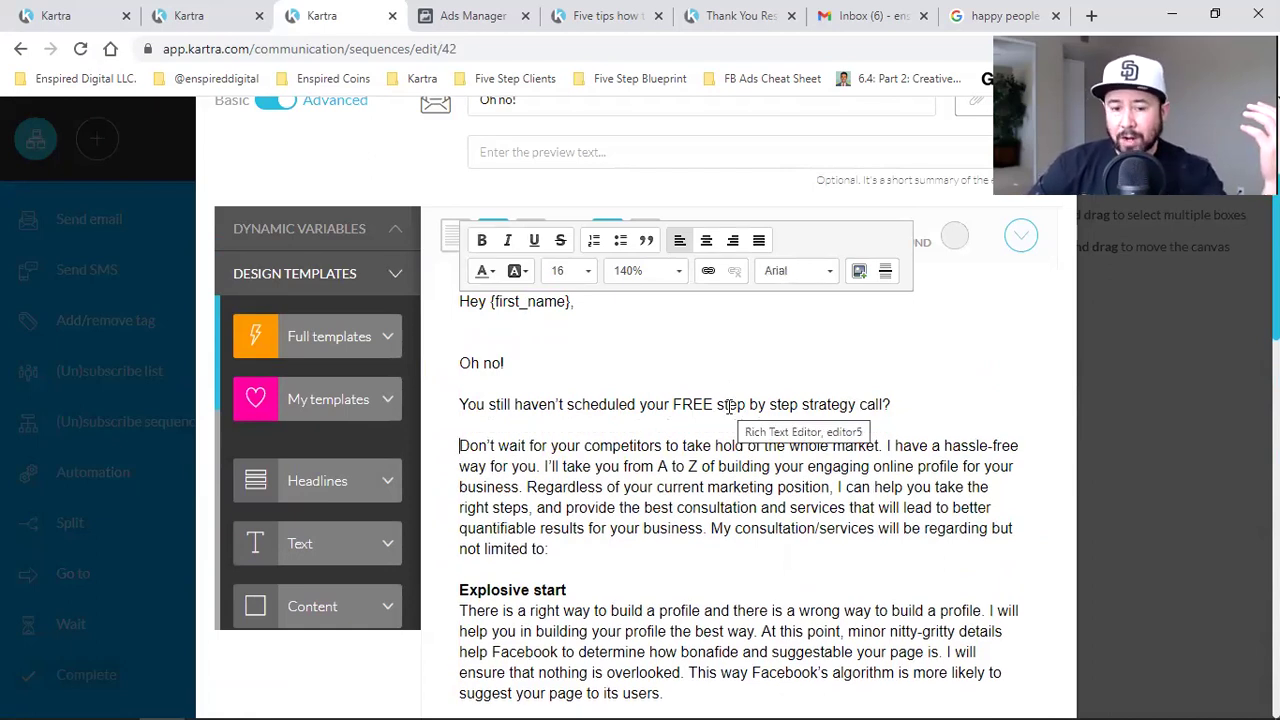
Create the "Oh no" email step without any automation and activate it in the sequence
scroll(730, 404, "up", 3)
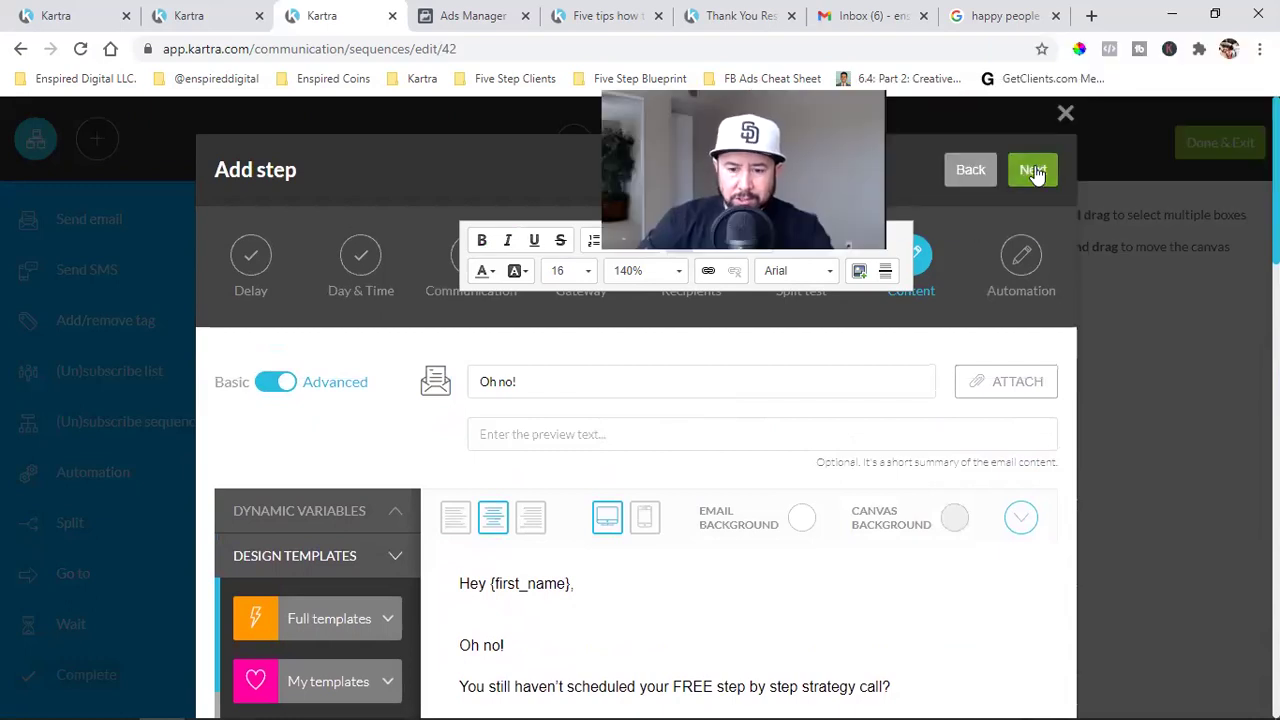
left_click(1033, 170)
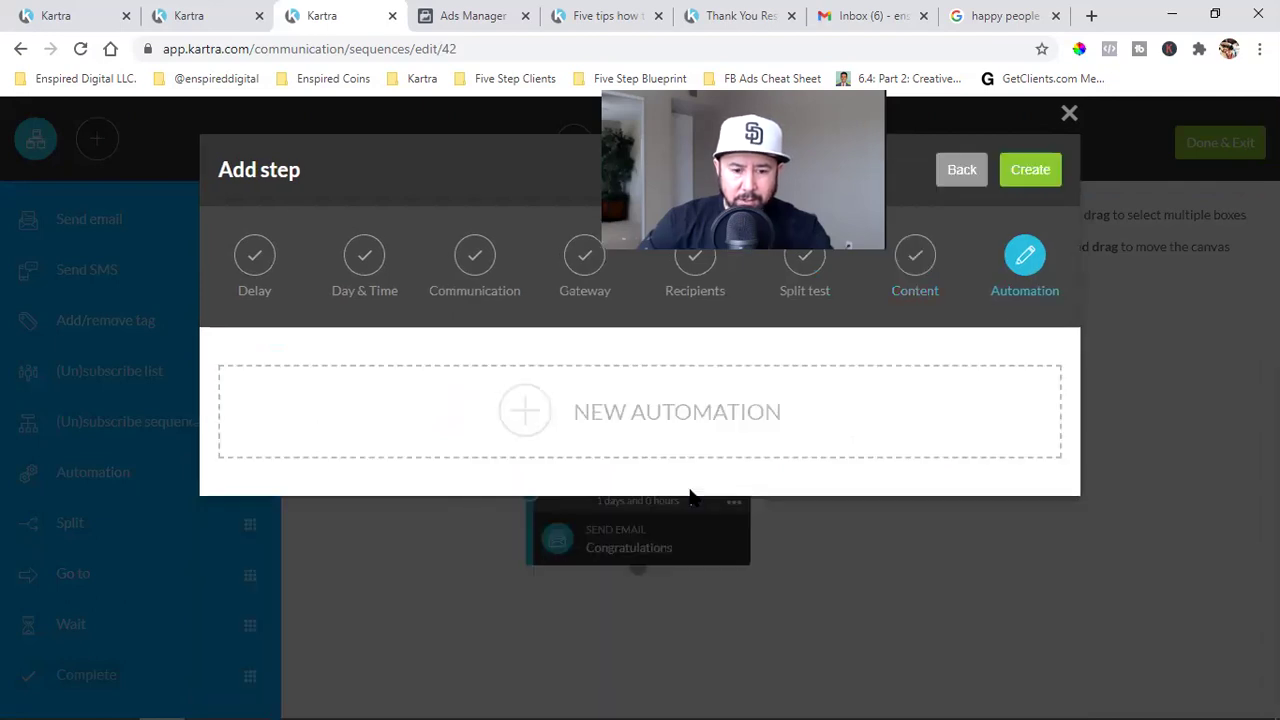
left_click(1030, 172)
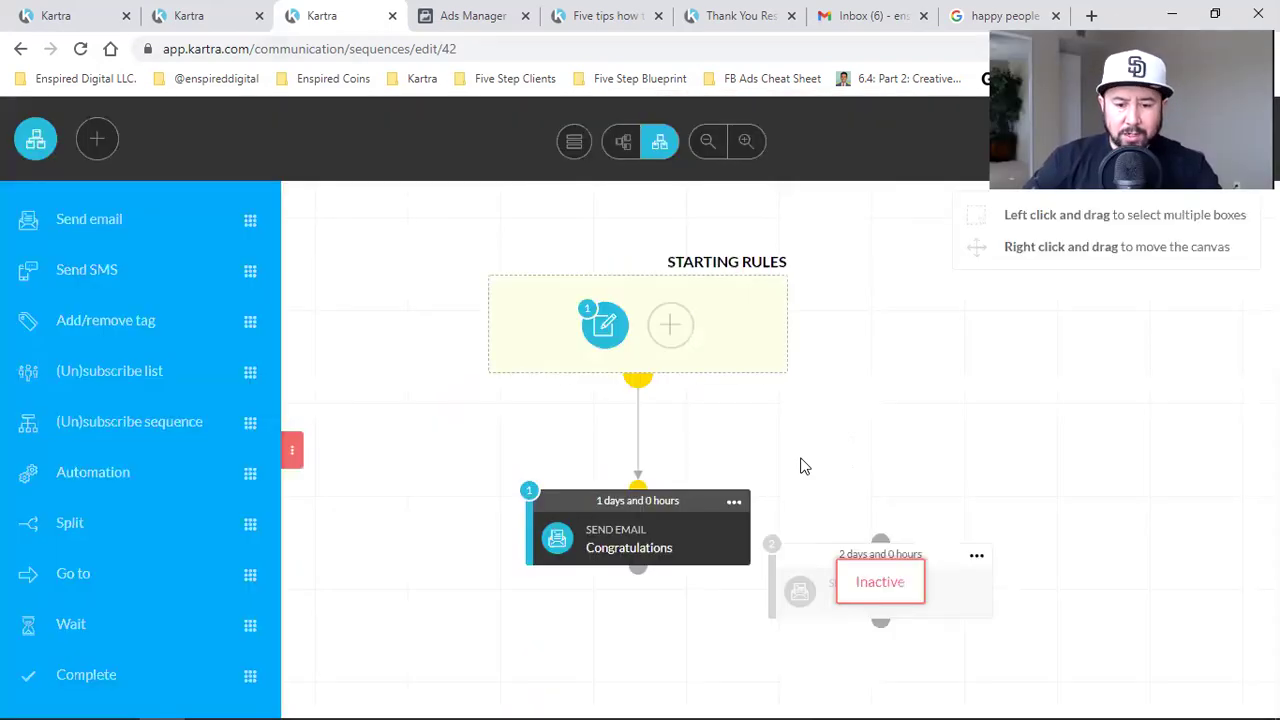
left_click(980, 554)
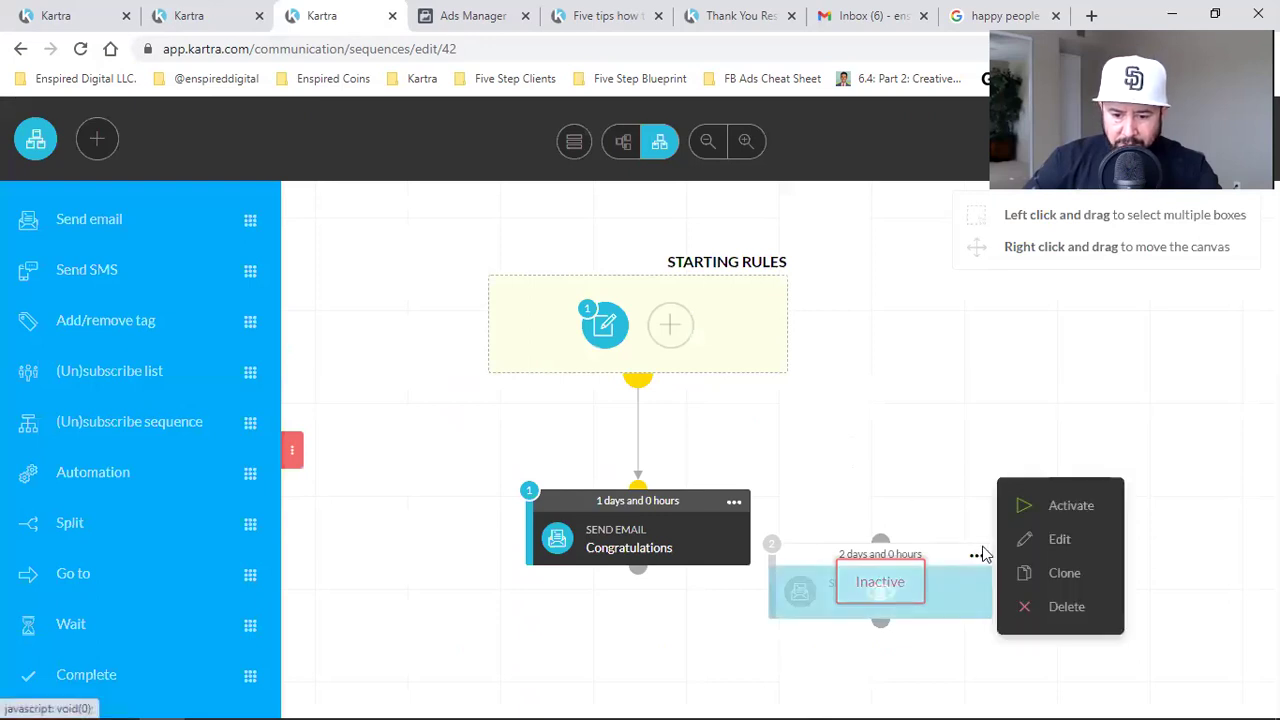
left_click(1063, 505)
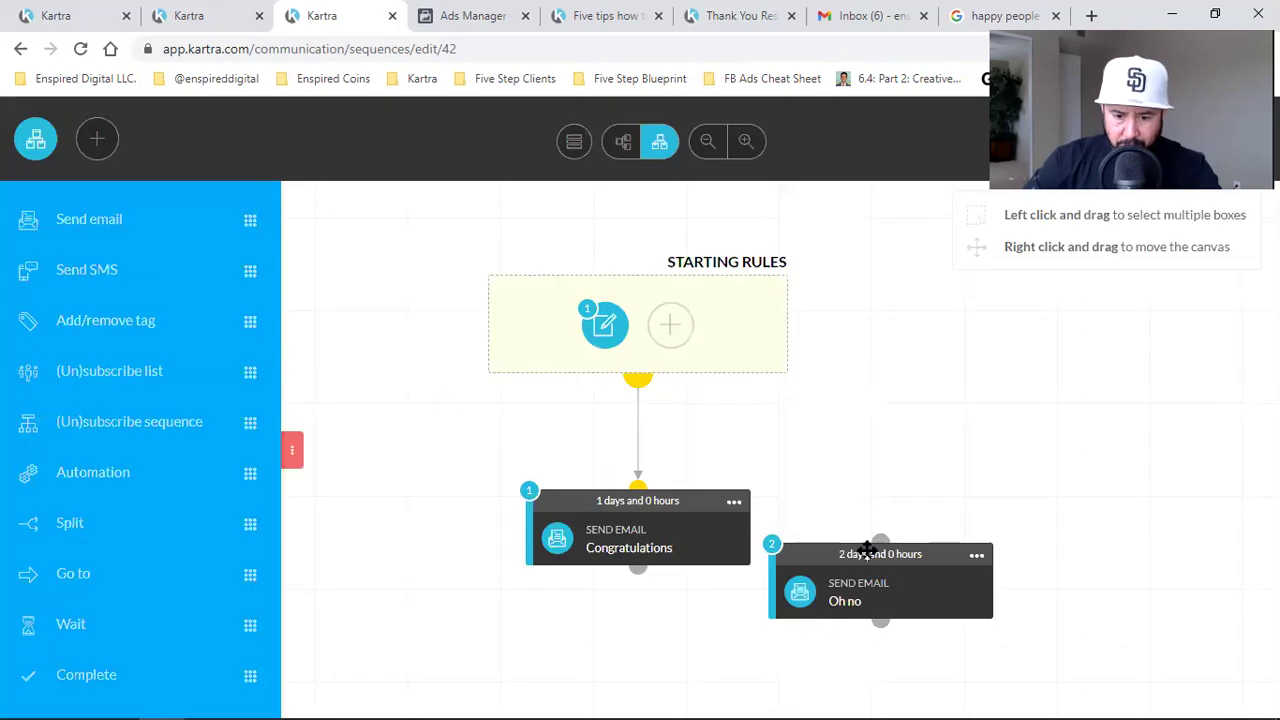
Place the "Oh no" email beneath the Congratulations email, connecting the two and aligning the sequence steps
scroll(774, 570, "down", 2)
scroll(688, 602, "down", 4)
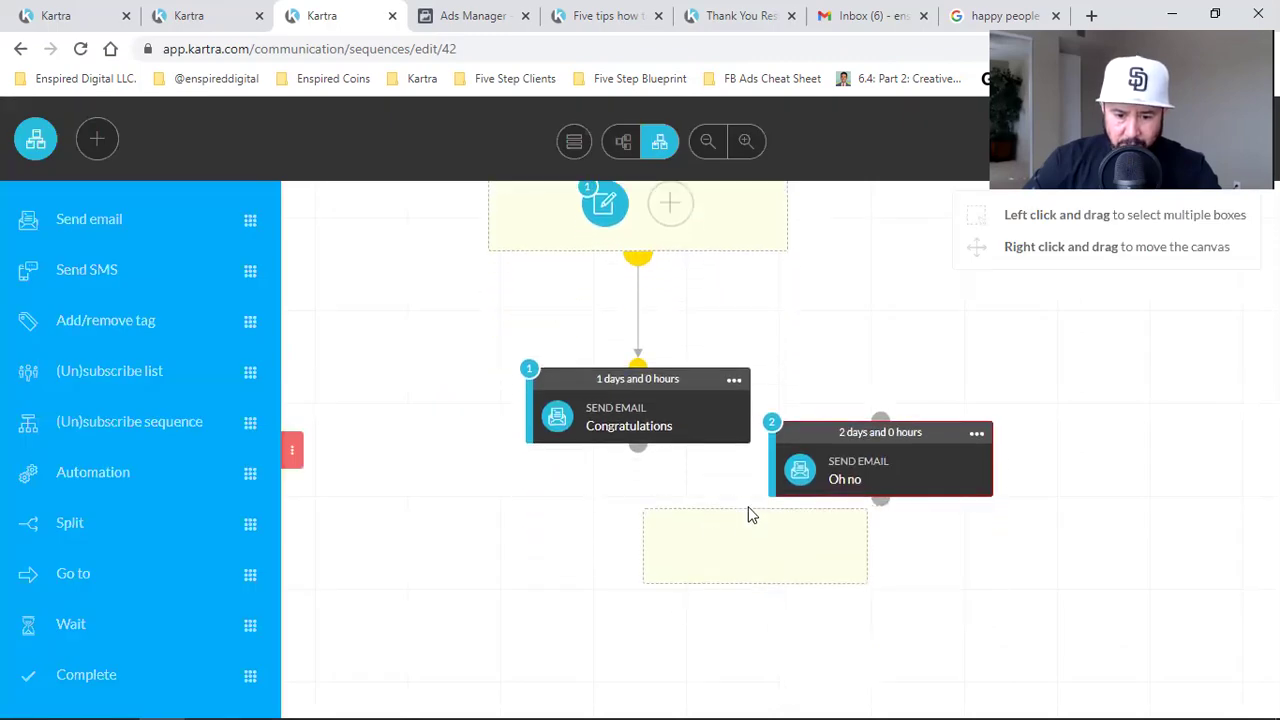
left_click(641, 547)
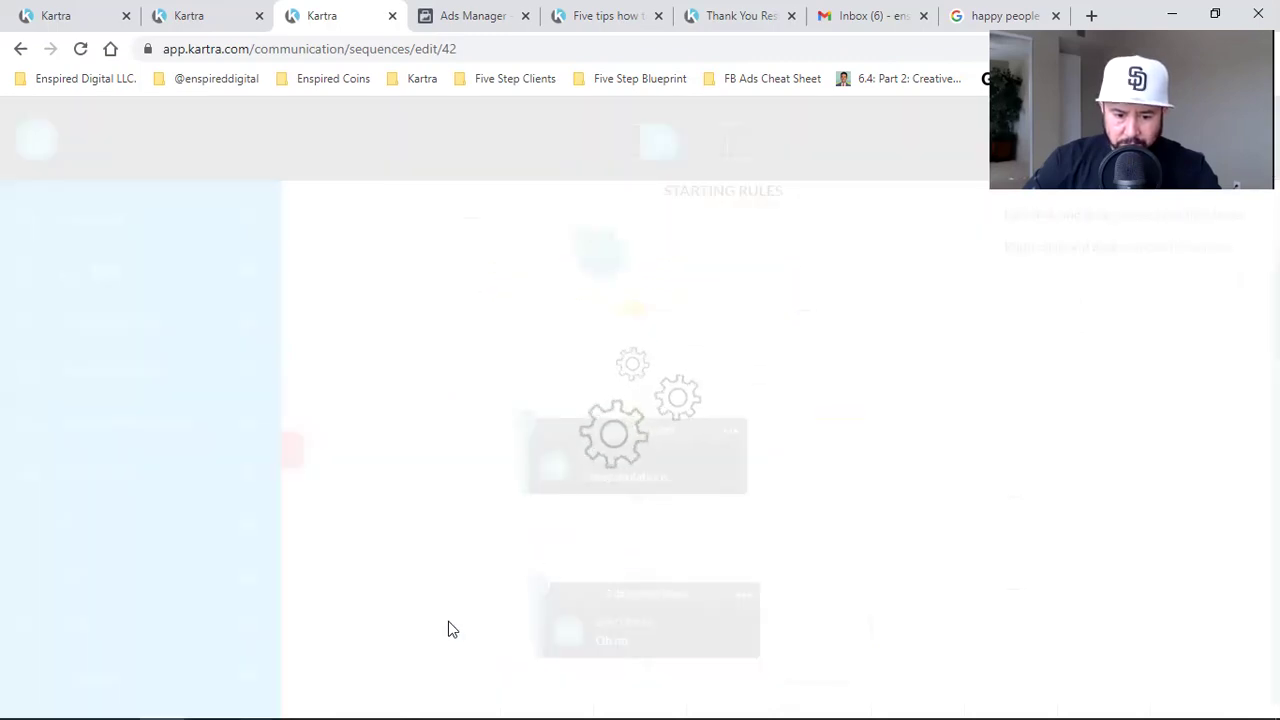
left_click_drag(635, 512, 647, 579)
left_click(575, 145)
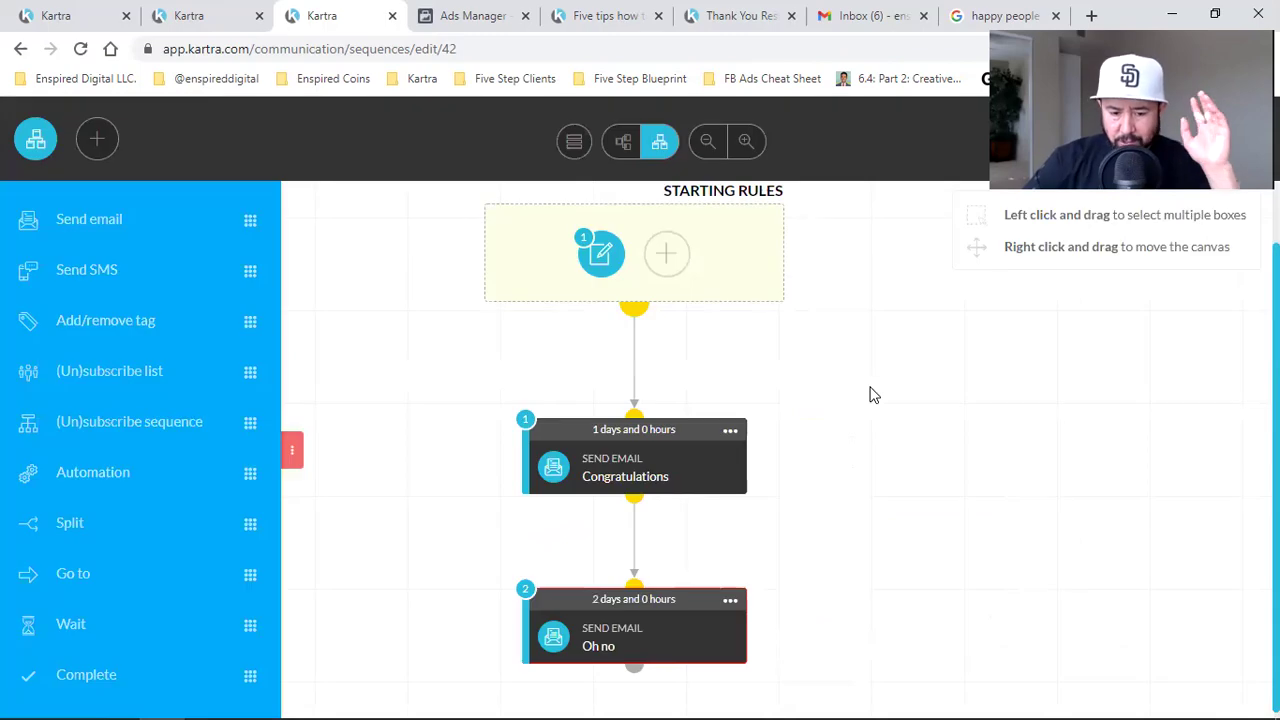
Replace the "Oh no" email's "Anyone reaching this step" recipient rule with a "Does not have tag" condition under "No category in particular"
left_click(730, 595)
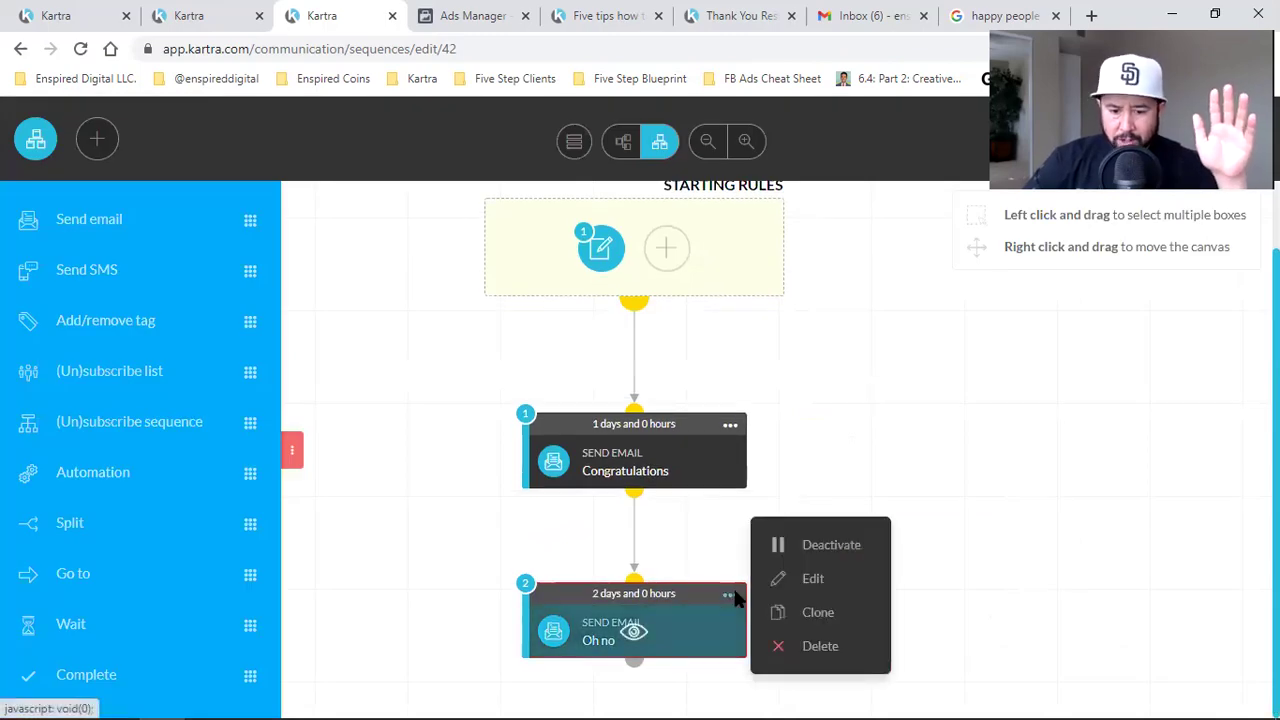
left_click(813, 579)
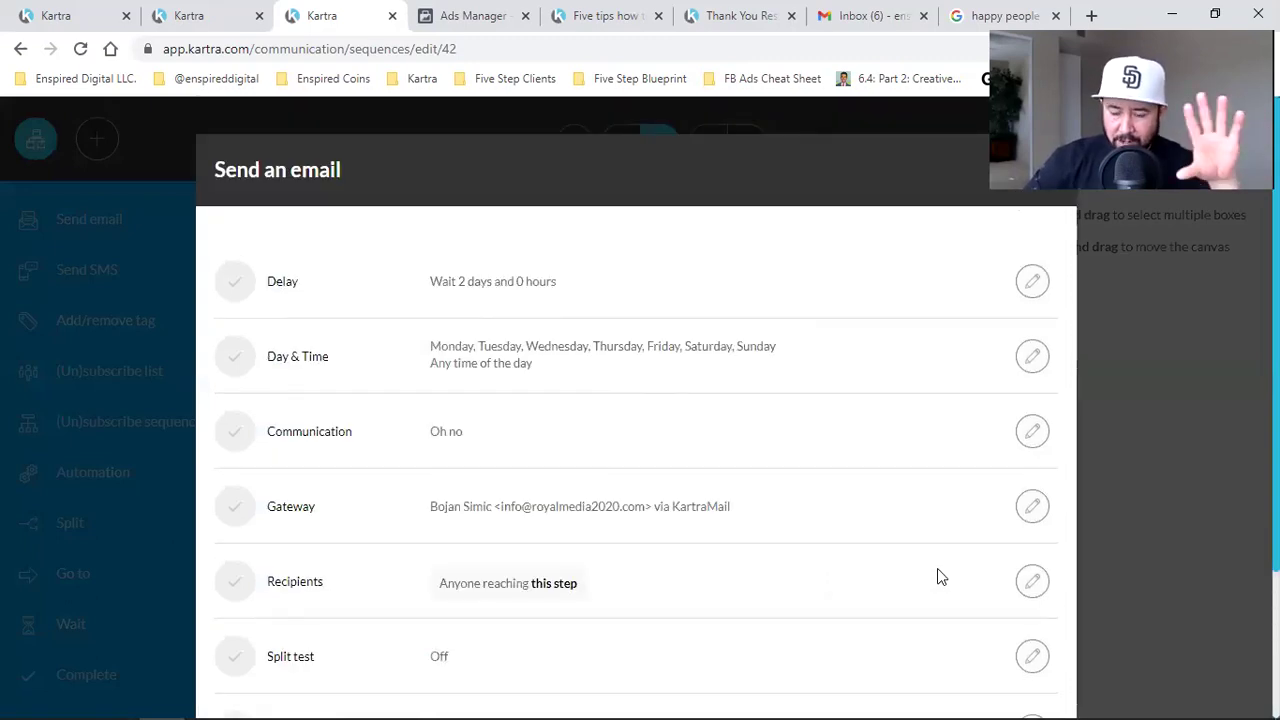
left_click(1031, 582)
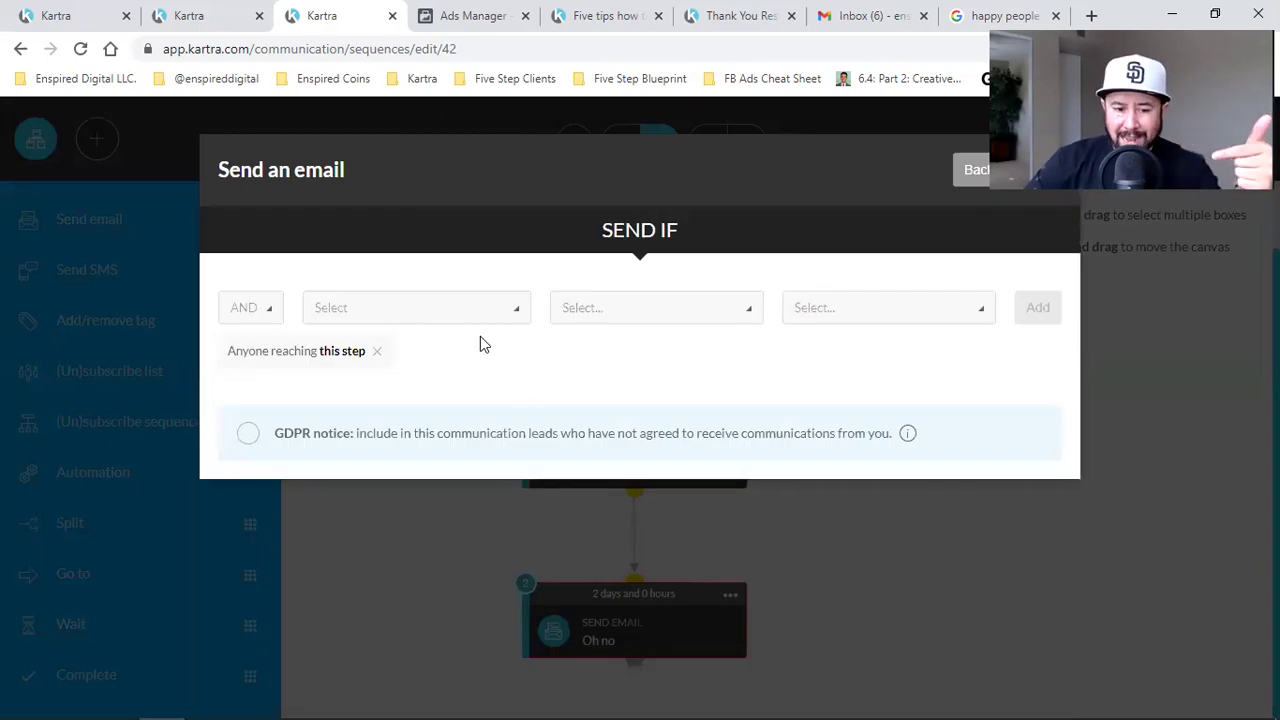
left_click(375, 352)
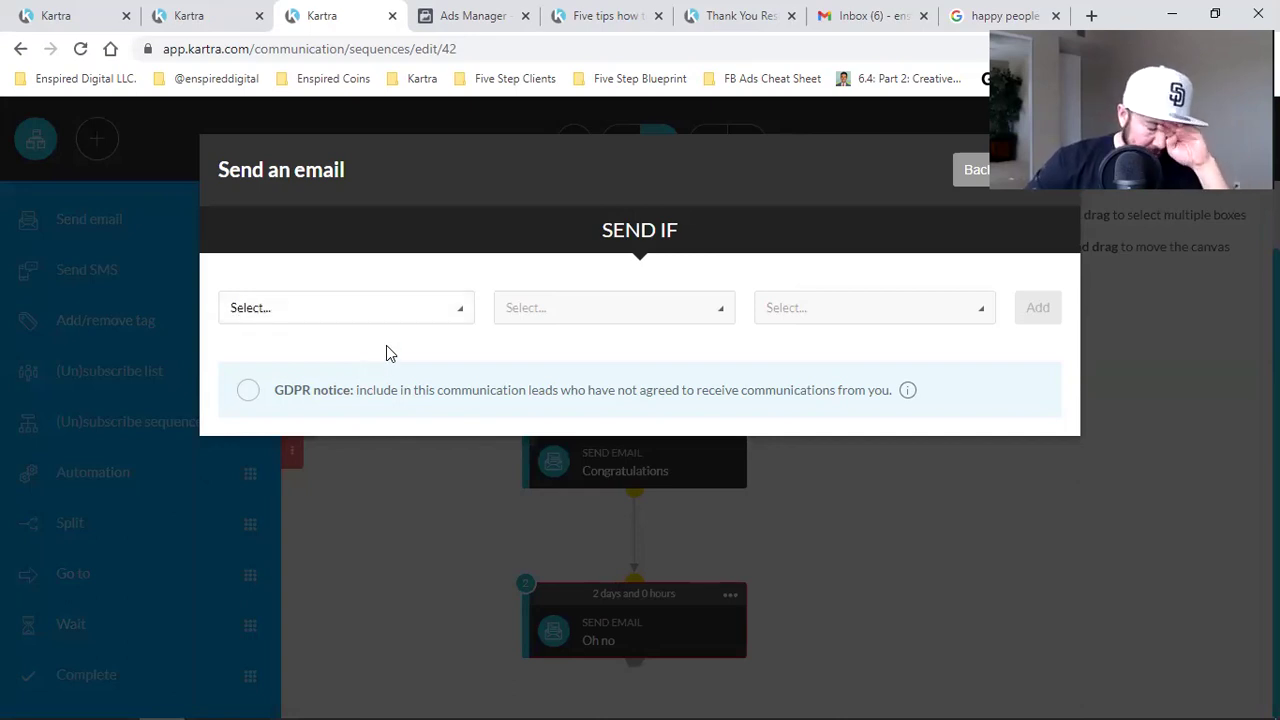
left_click(387, 321)
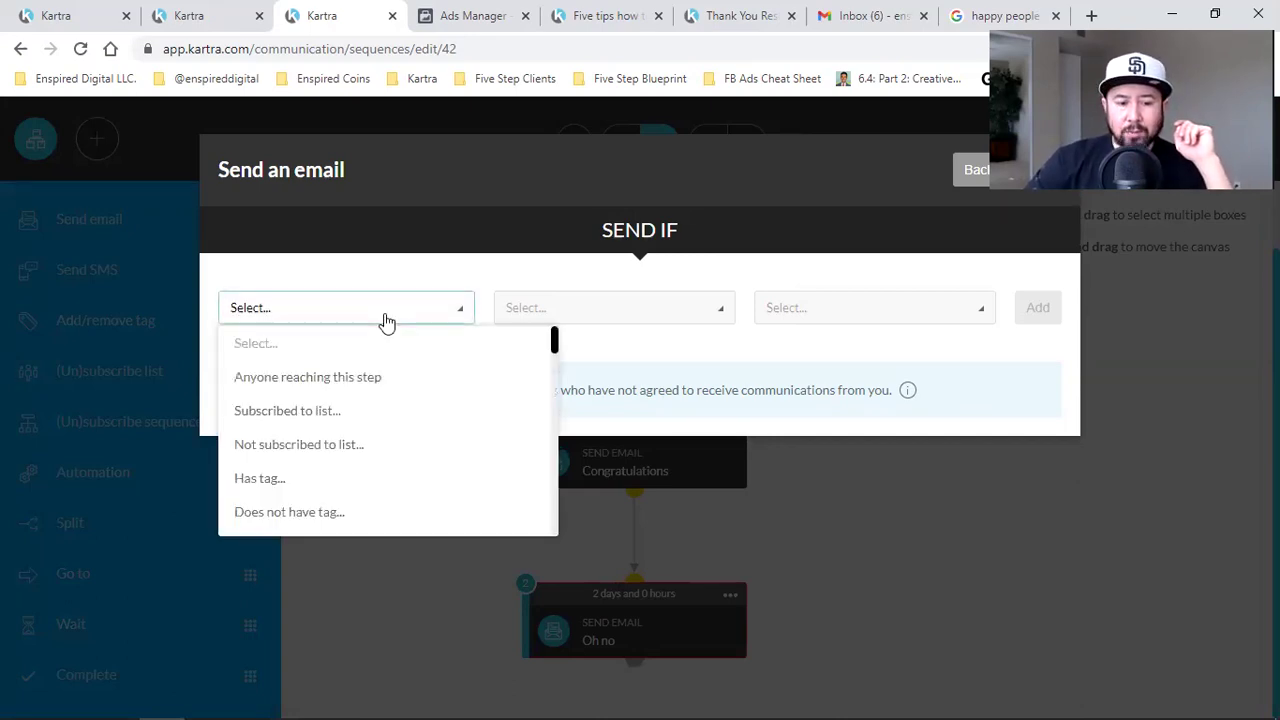
left_click(304, 514)
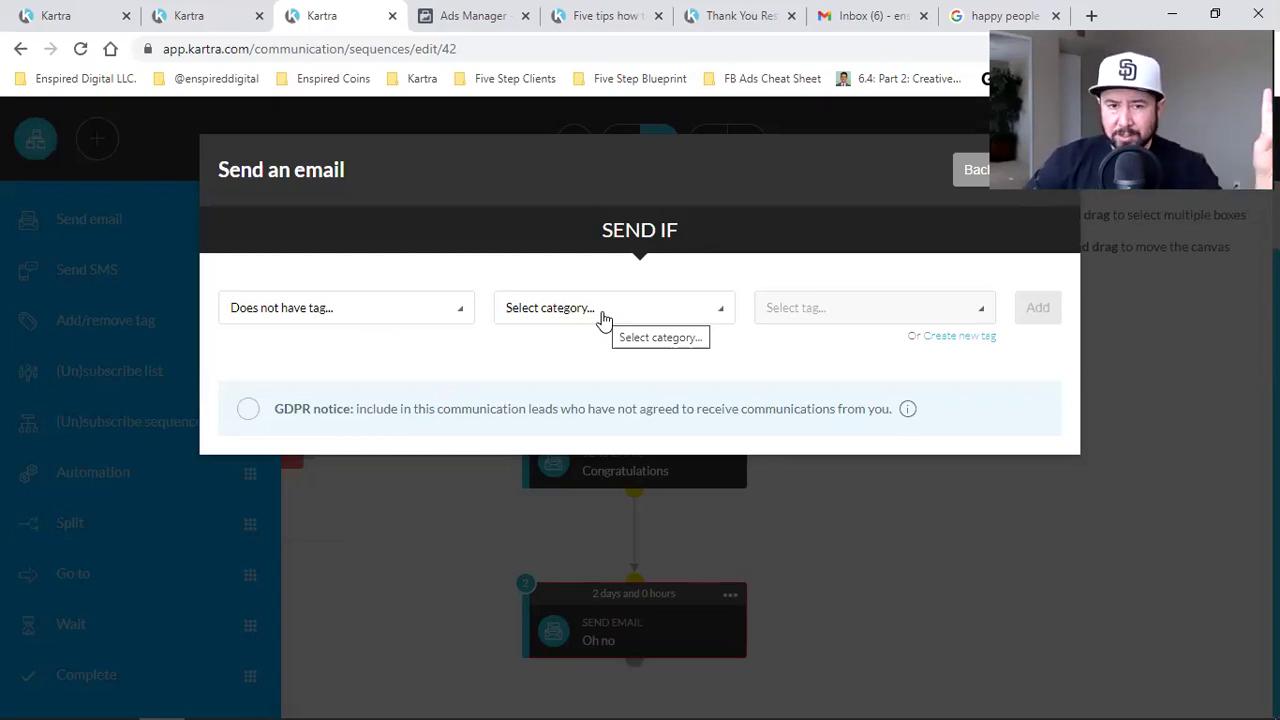
left_click(601, 319)
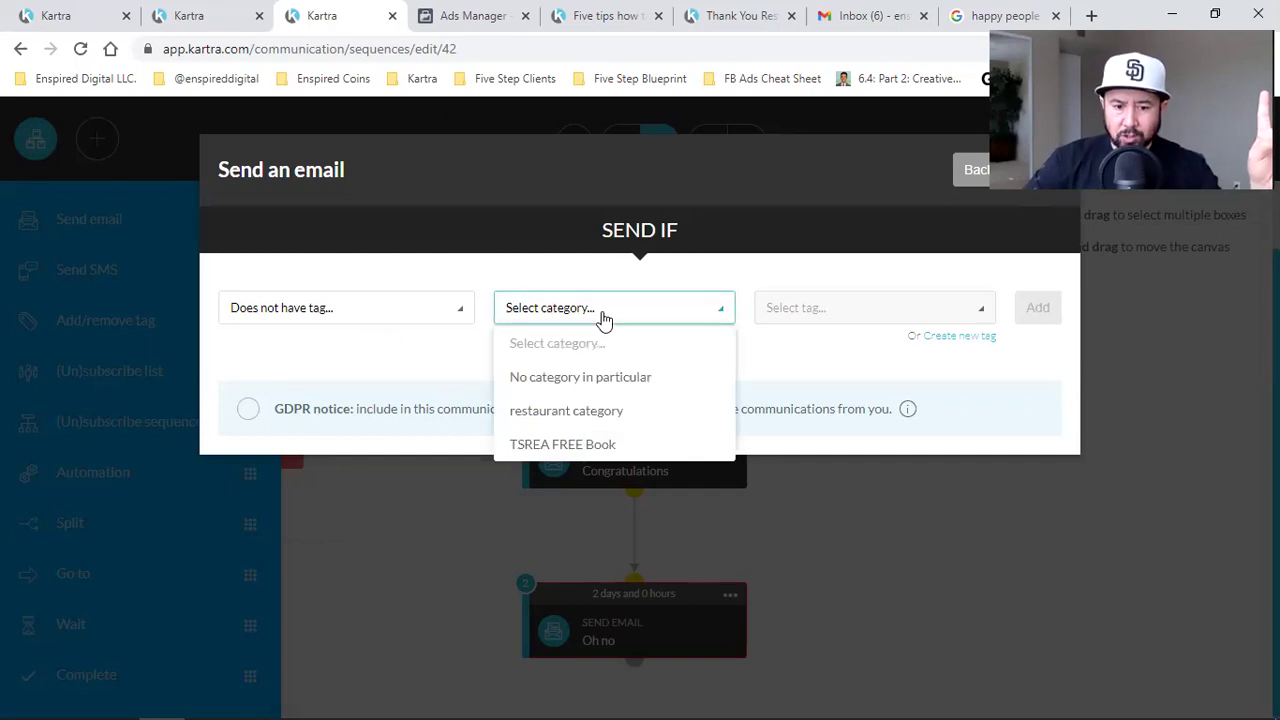
left_click(581, 418)
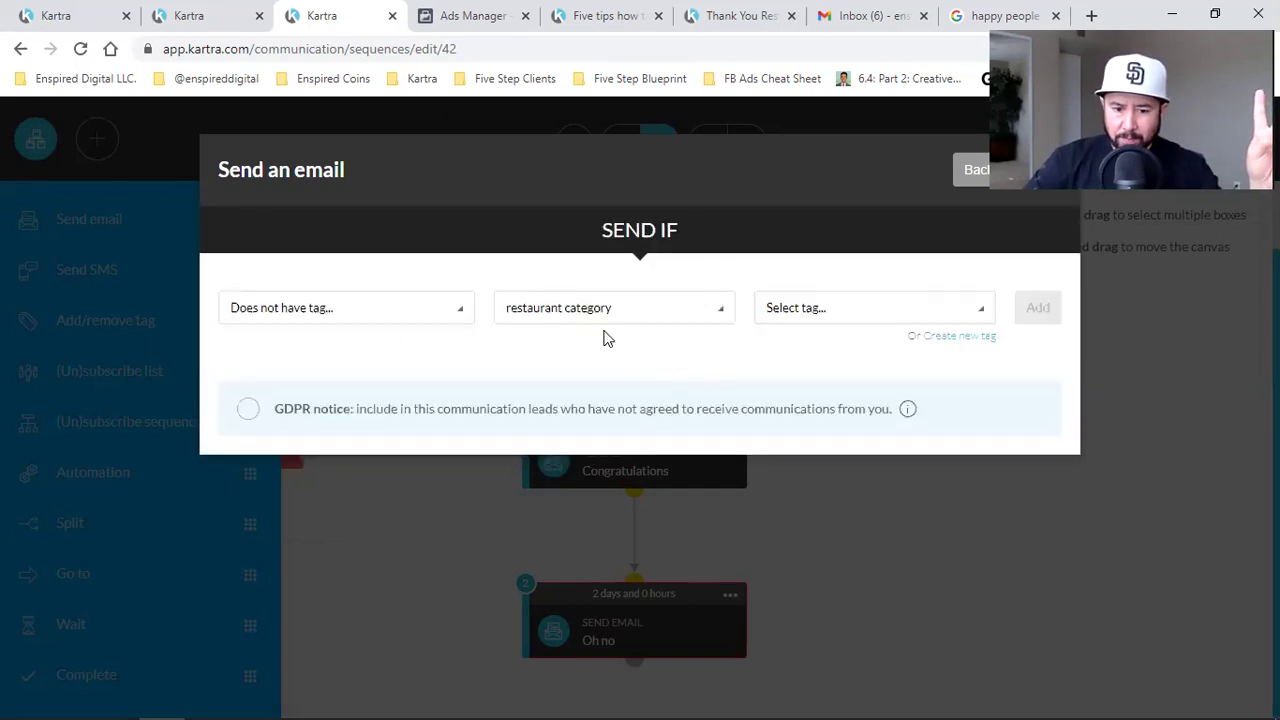
left_click(558, 378)
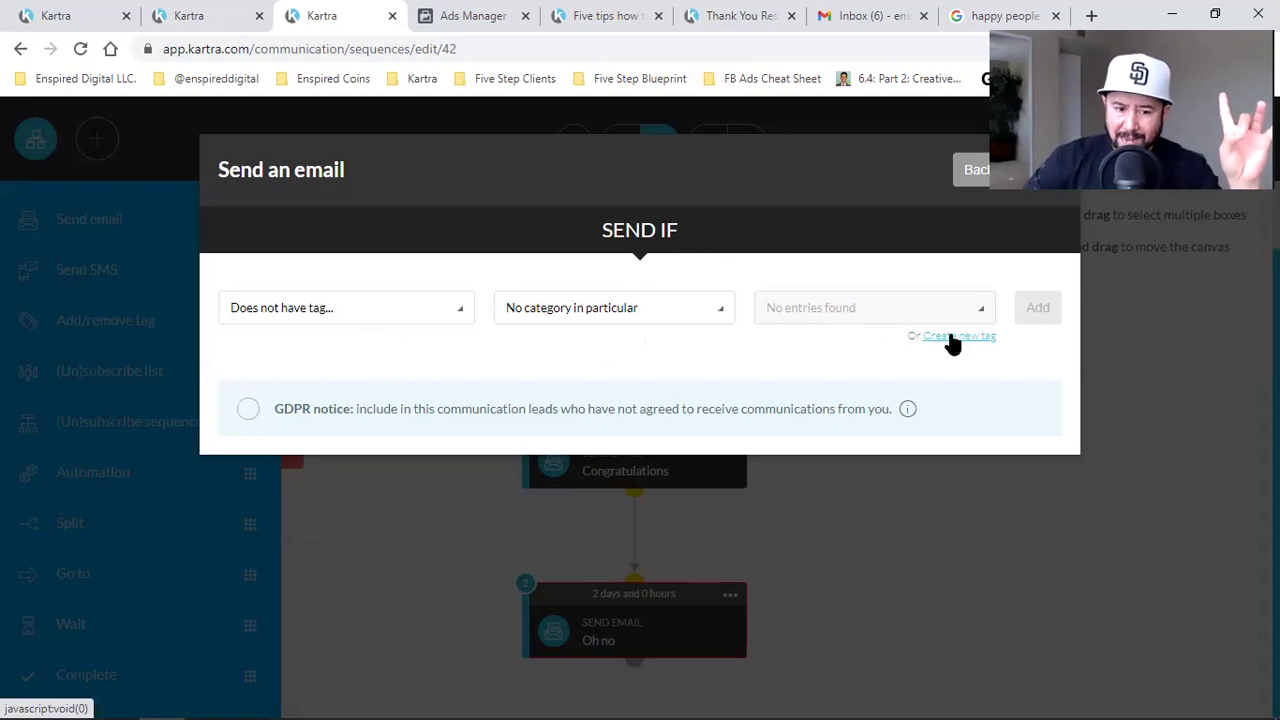
Create a new tag named "Scheduled Appointments" with the same text as description and "No category in particular" as category
left_click(951, 337)
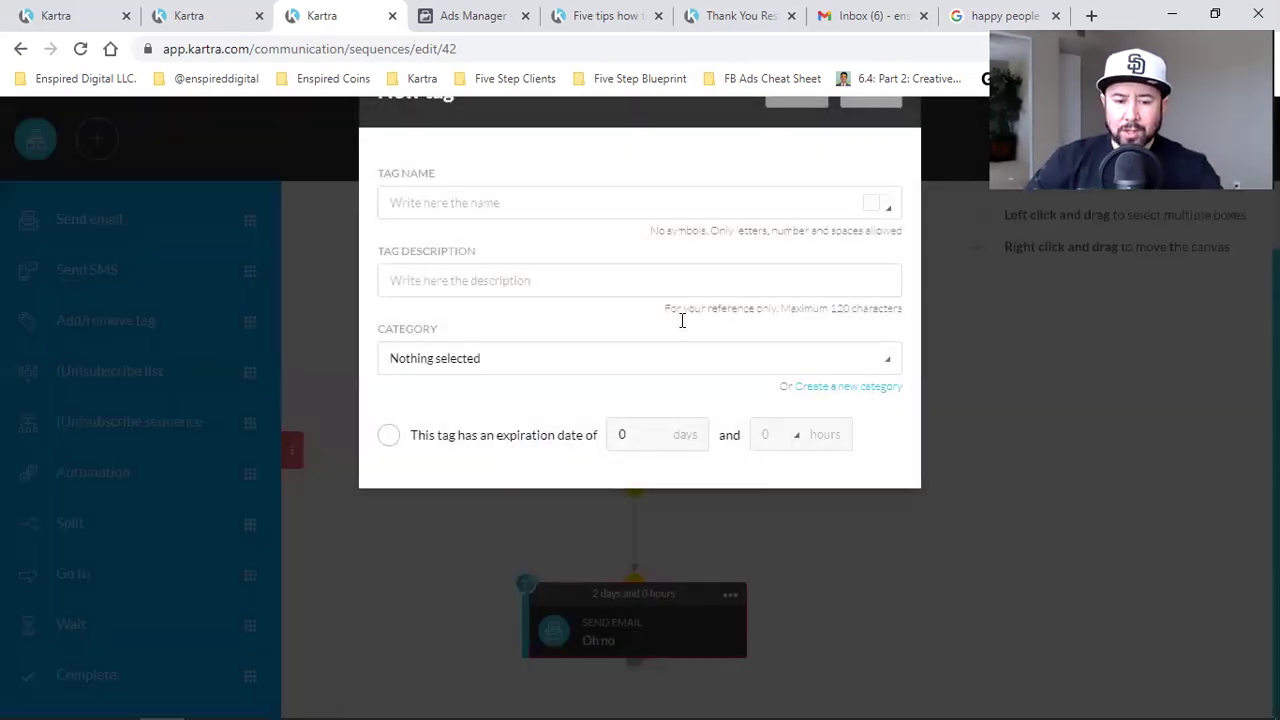
left_click(446, 286)
type("Scheduled Appo")
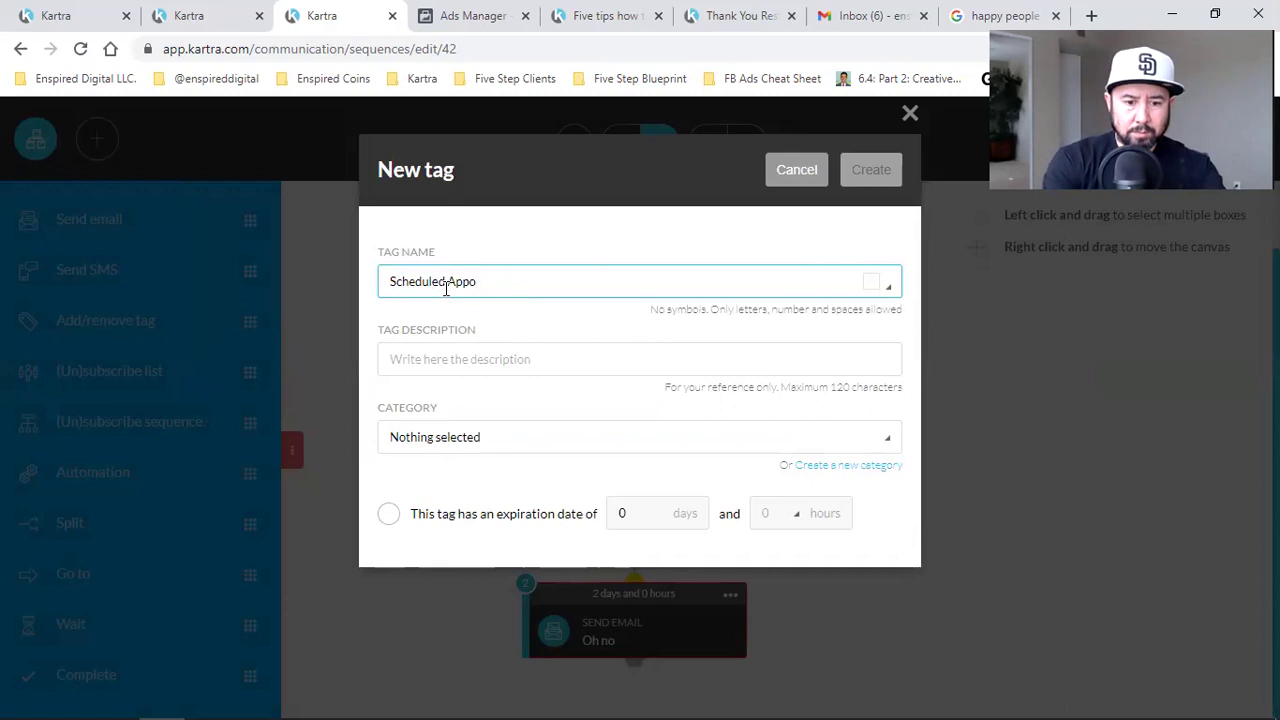
type("intments")
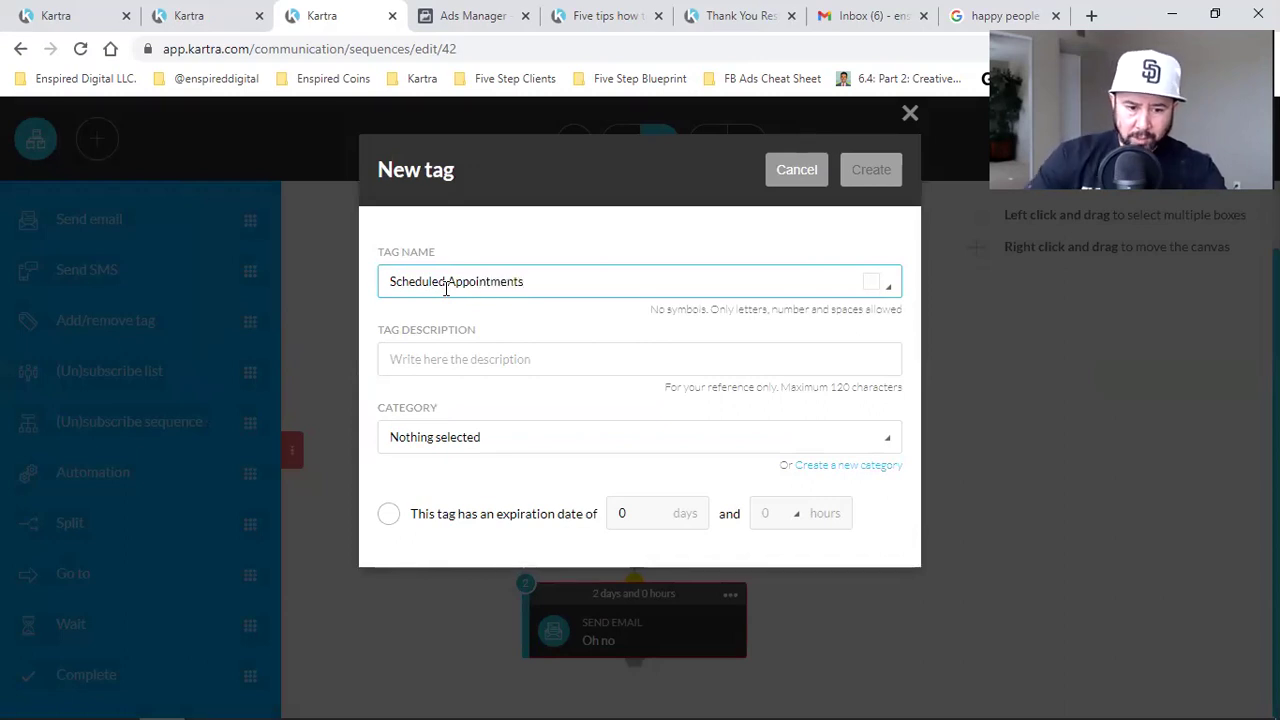
triple_click(463, 285)
right_click(462, 285)
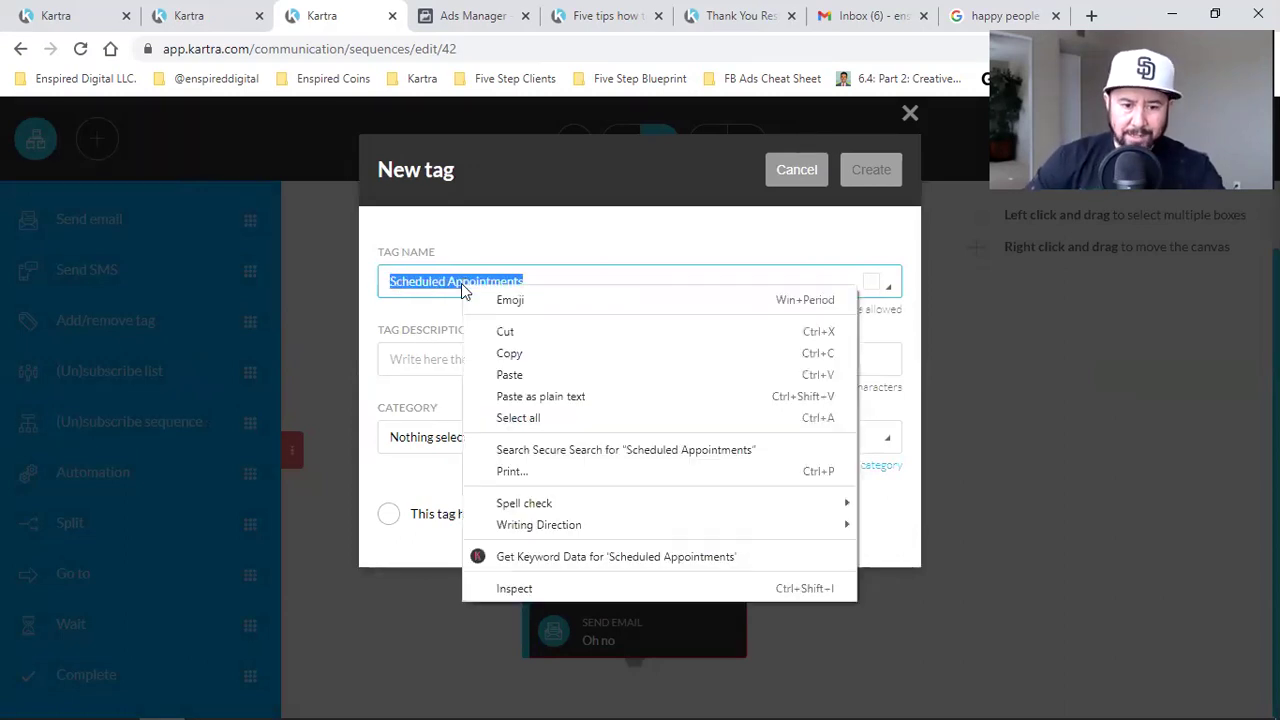
left_click(490, 352)
left_click(449, 362)
key("ctrl+v")
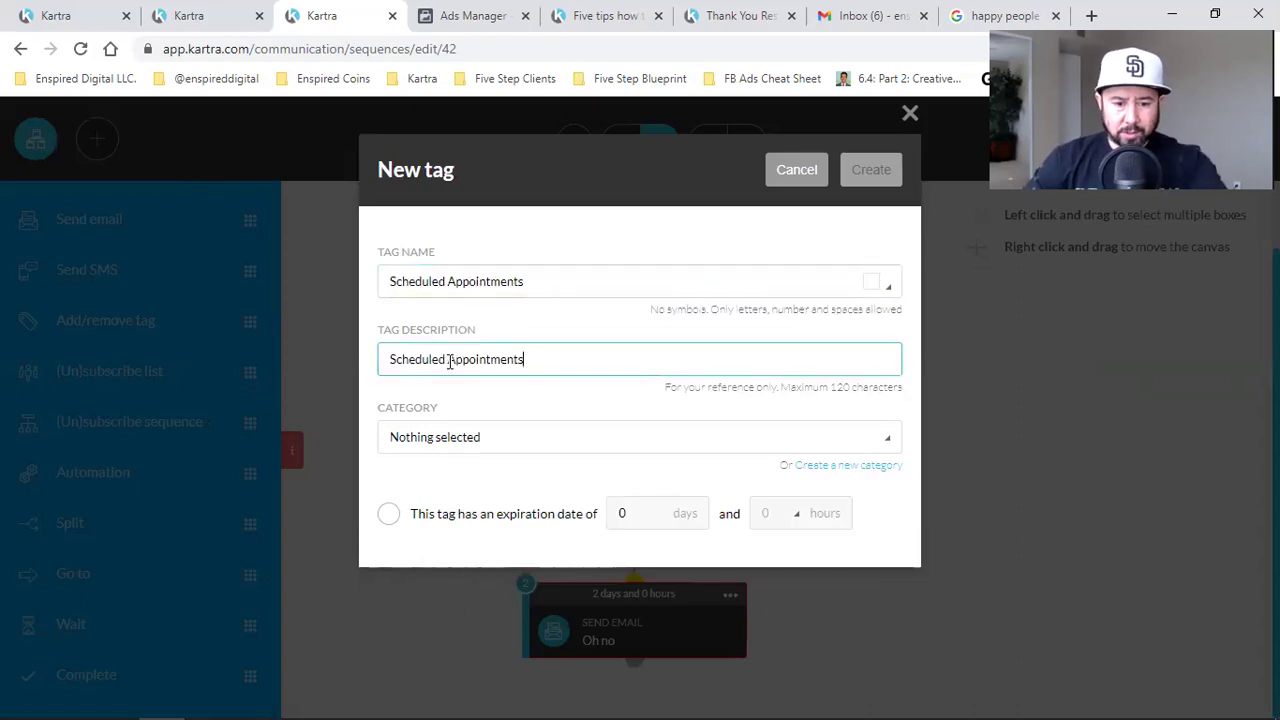
left_click(493, 448)
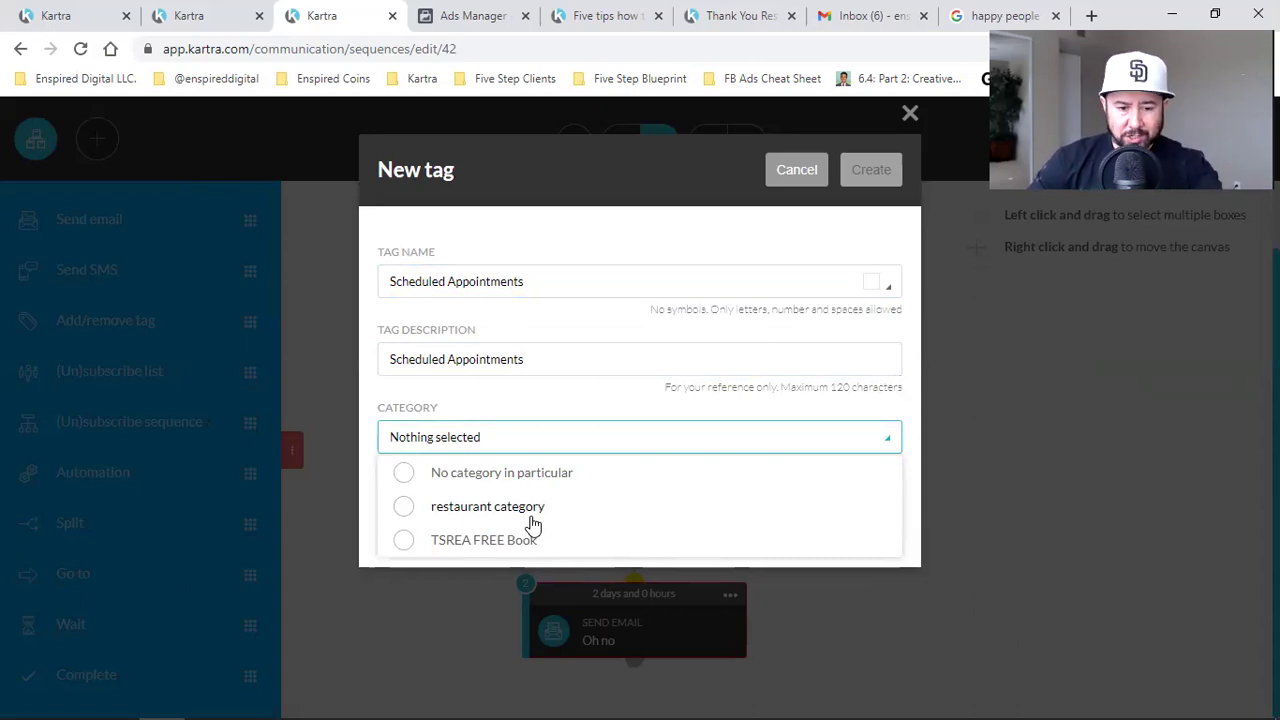
left_click(574, 474)
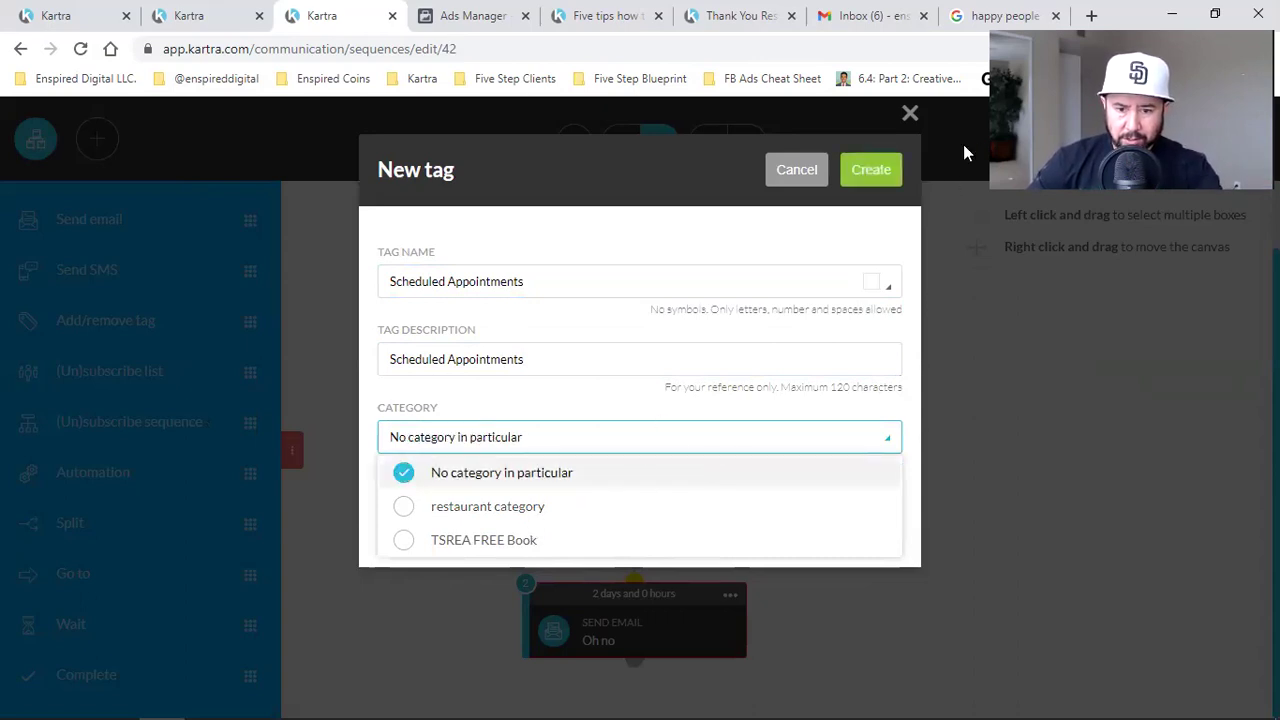
left_click(868, 175)
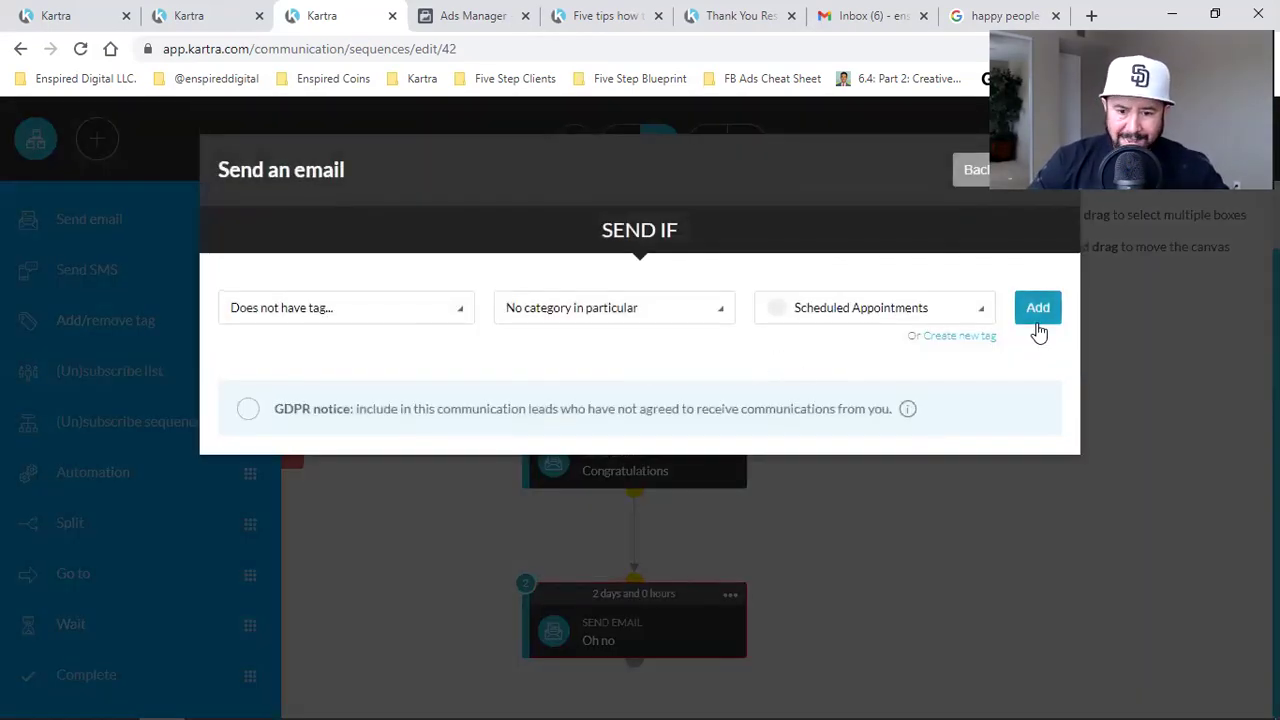
Add the "Does not have tag Scheduled Appointments" condition to the "Oh no" email's recipients, save it and close the email settings
left_click(1038, 326)
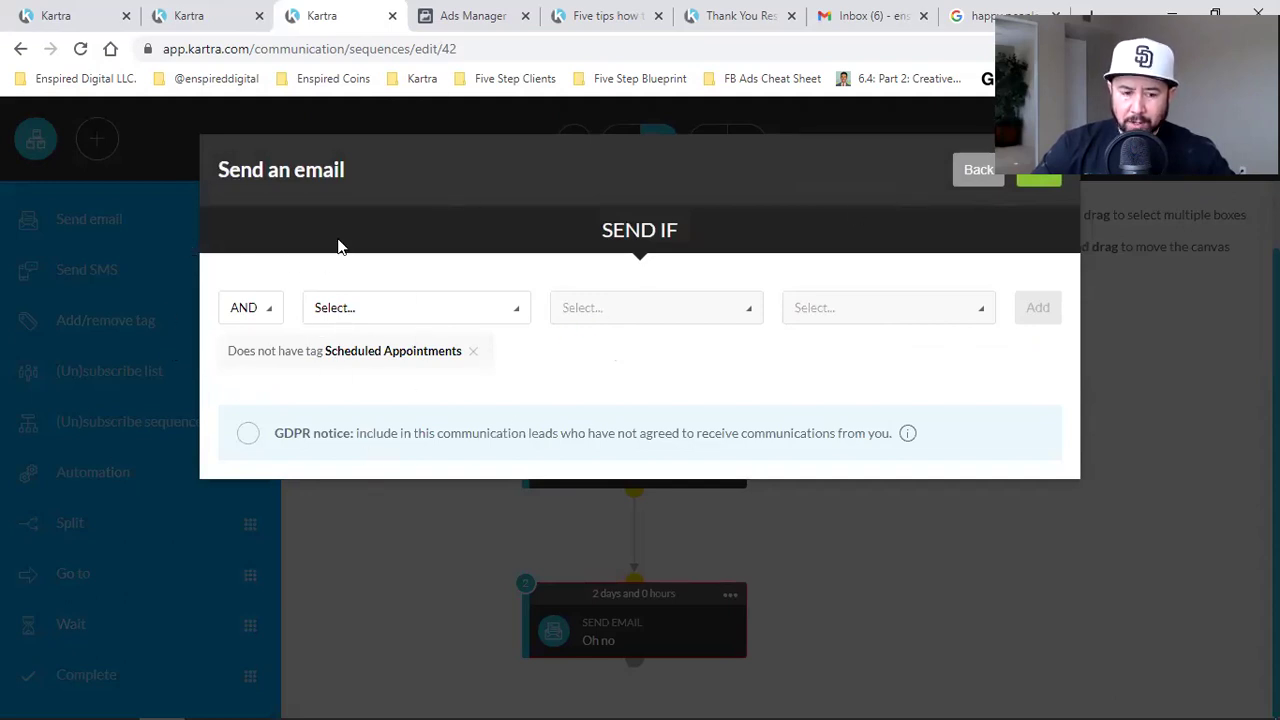
left_click(1039, 177)
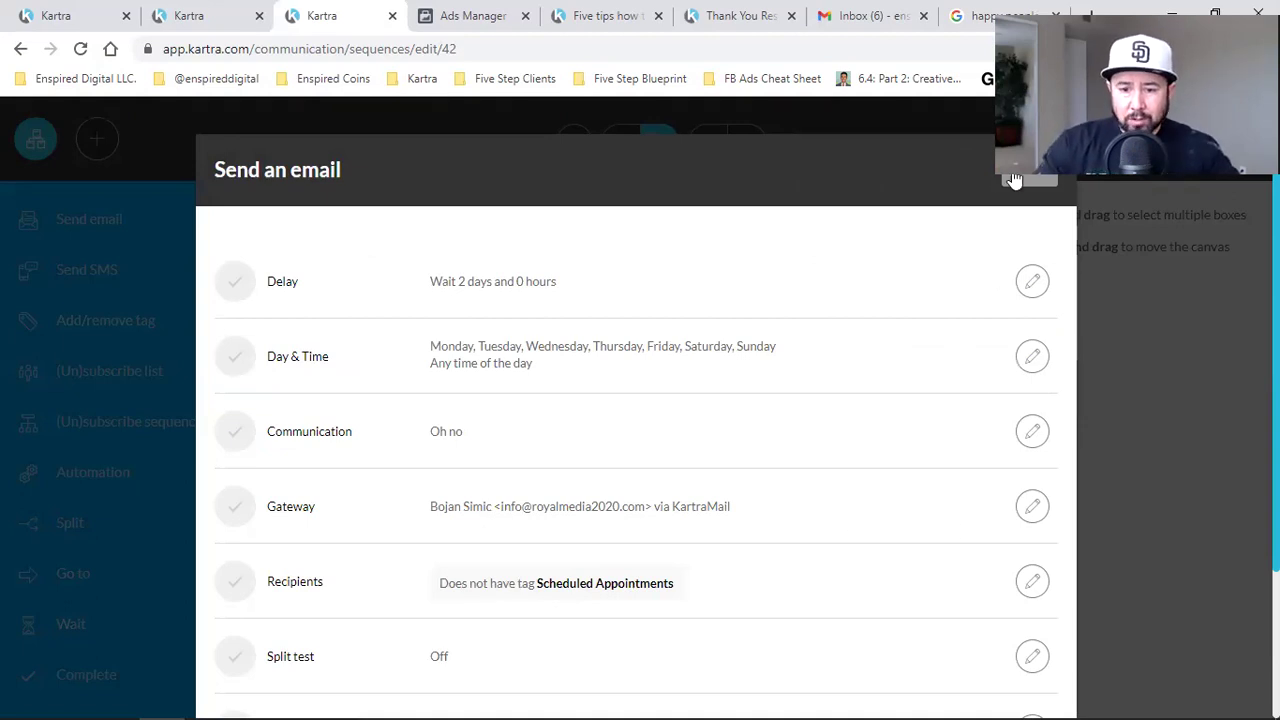
key("Escape")
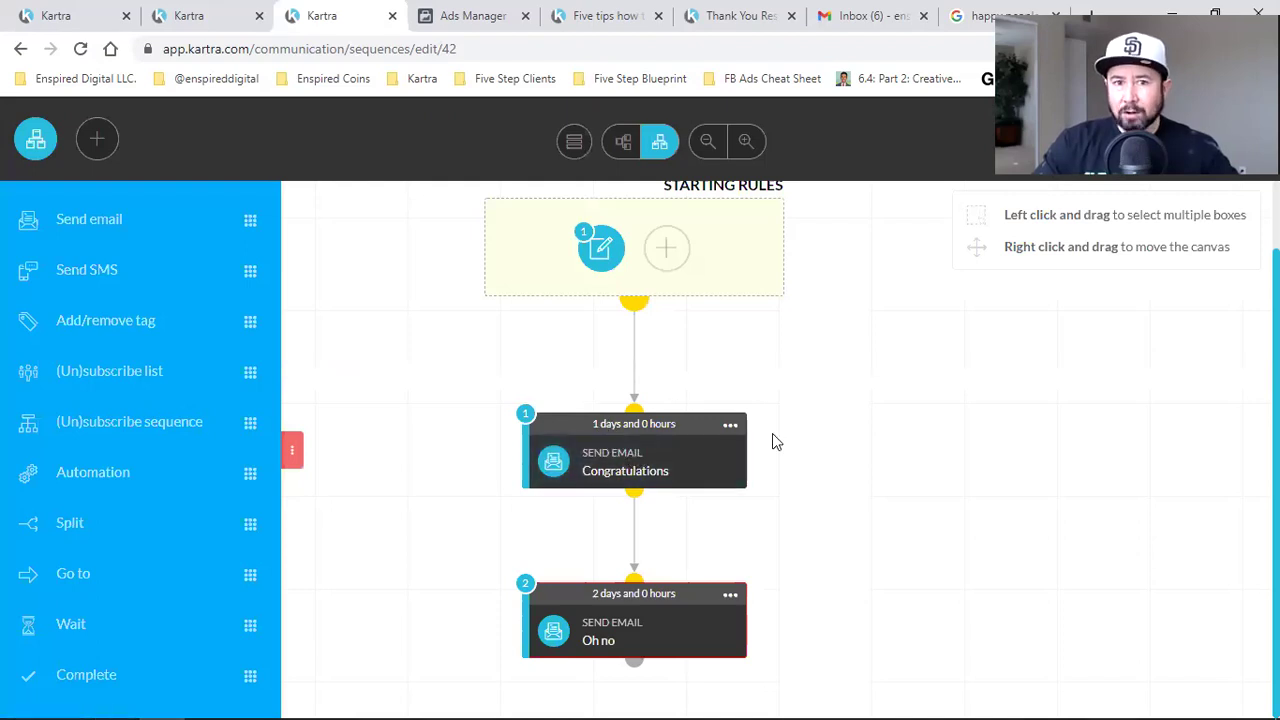
mouse_move(603, 244)
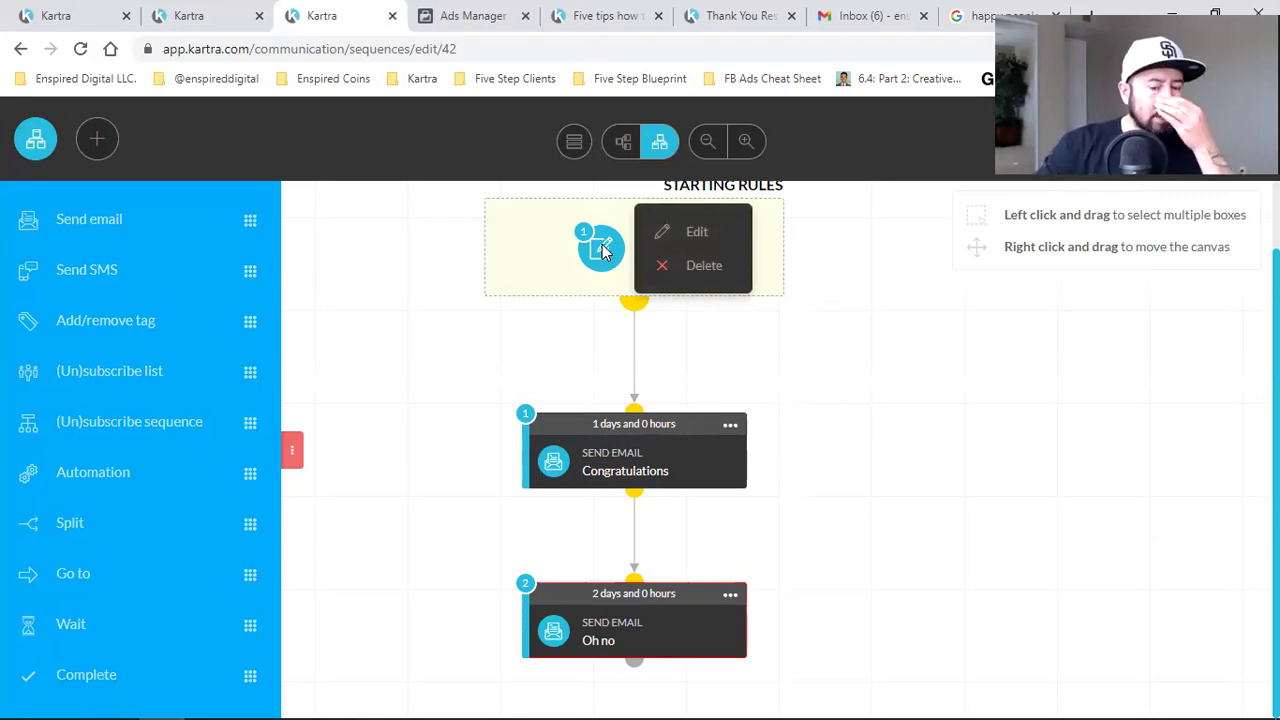
left_click(696, 236)
left_click(730, 425)
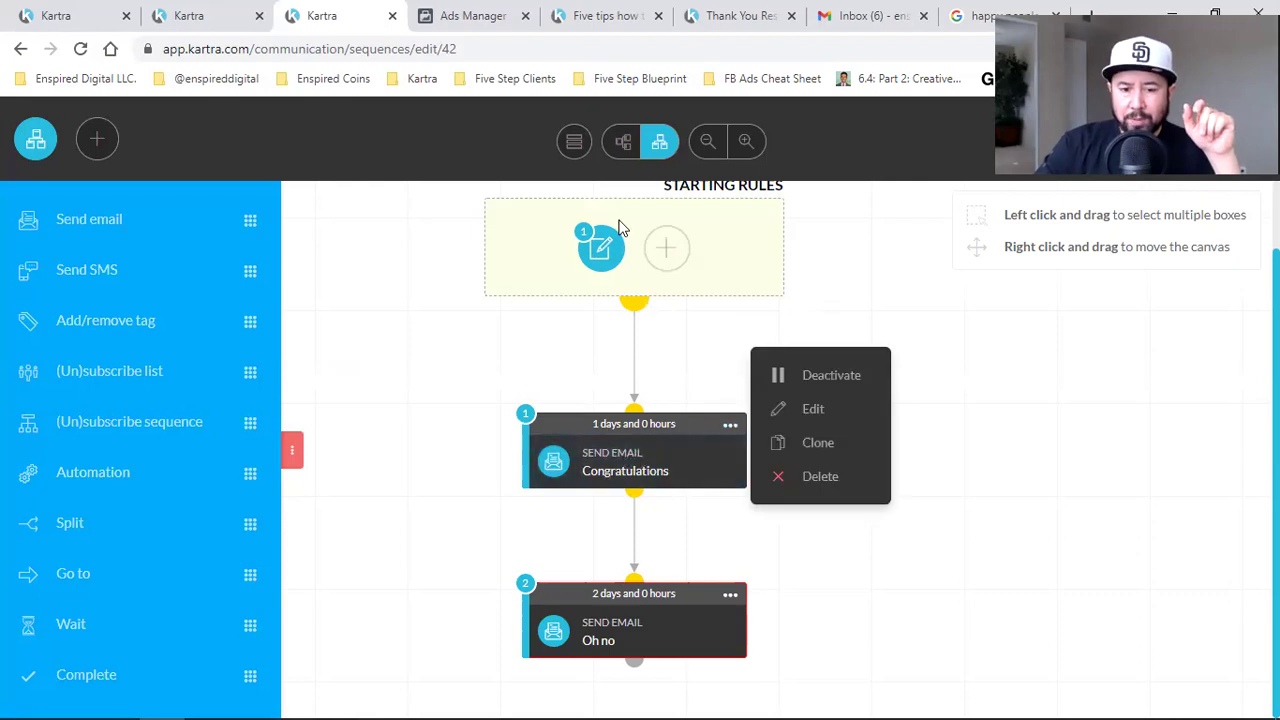
left_click(668, 246)
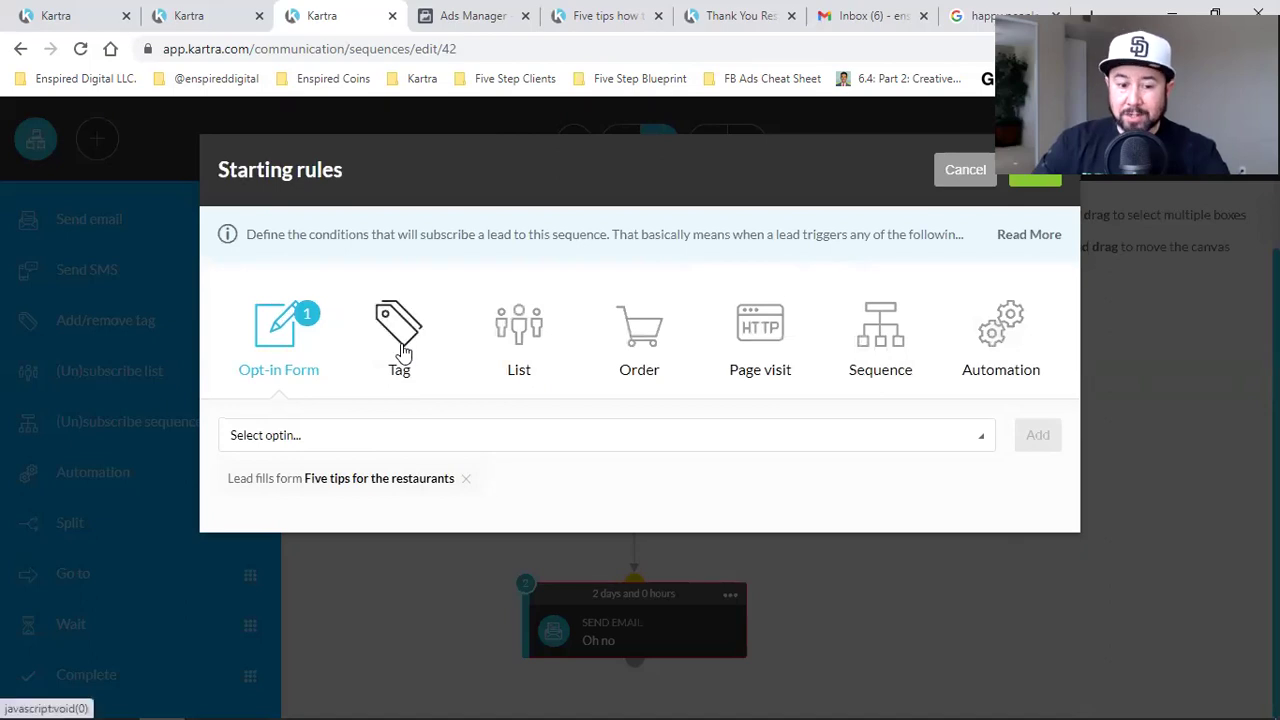
left_click(401, 340)
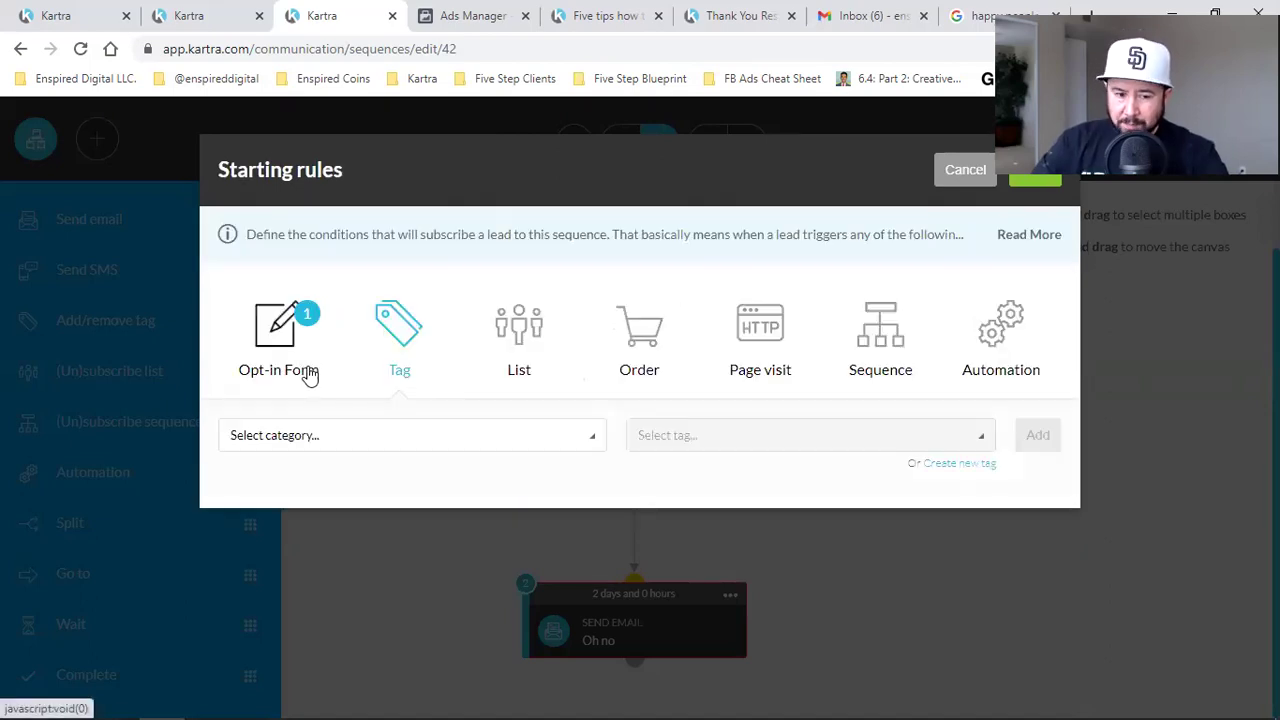
left_click(390, 445)
left_click(314, 509)
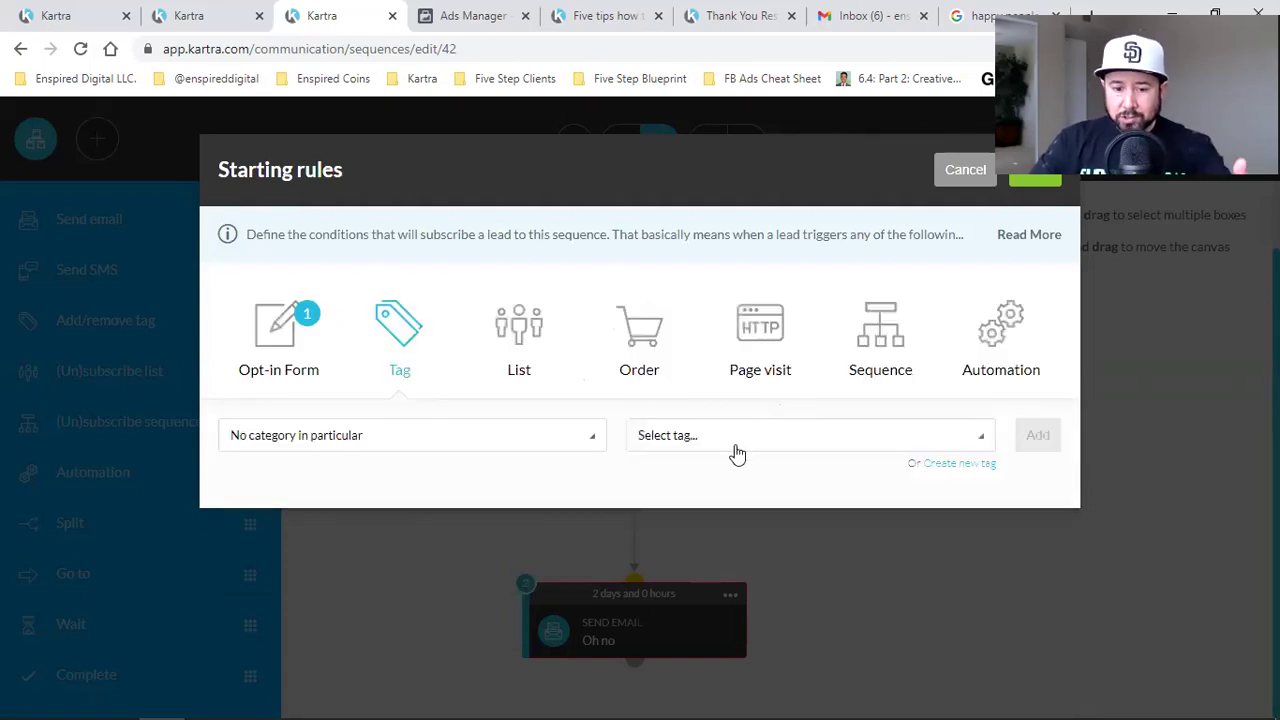
left_click(752, 440)
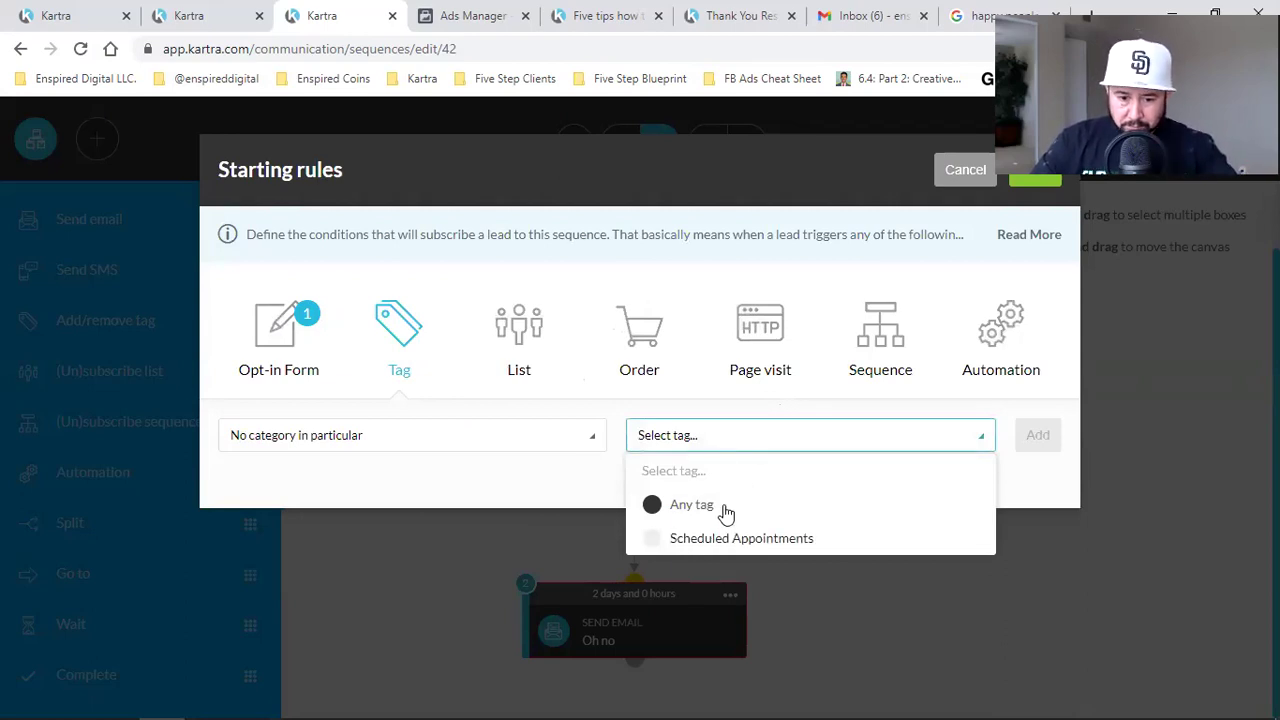
left_click(329, 445)
left_click(486, 443)
left_click(767, 442)
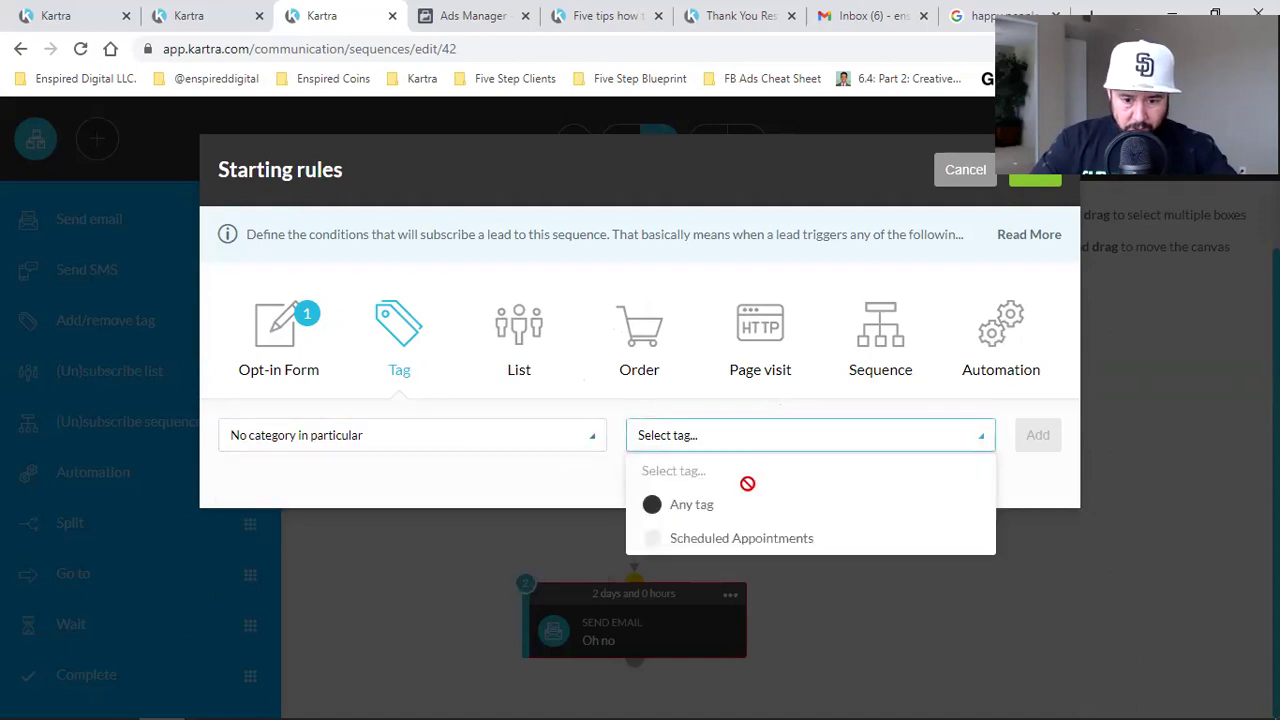
left_click(733, 539)
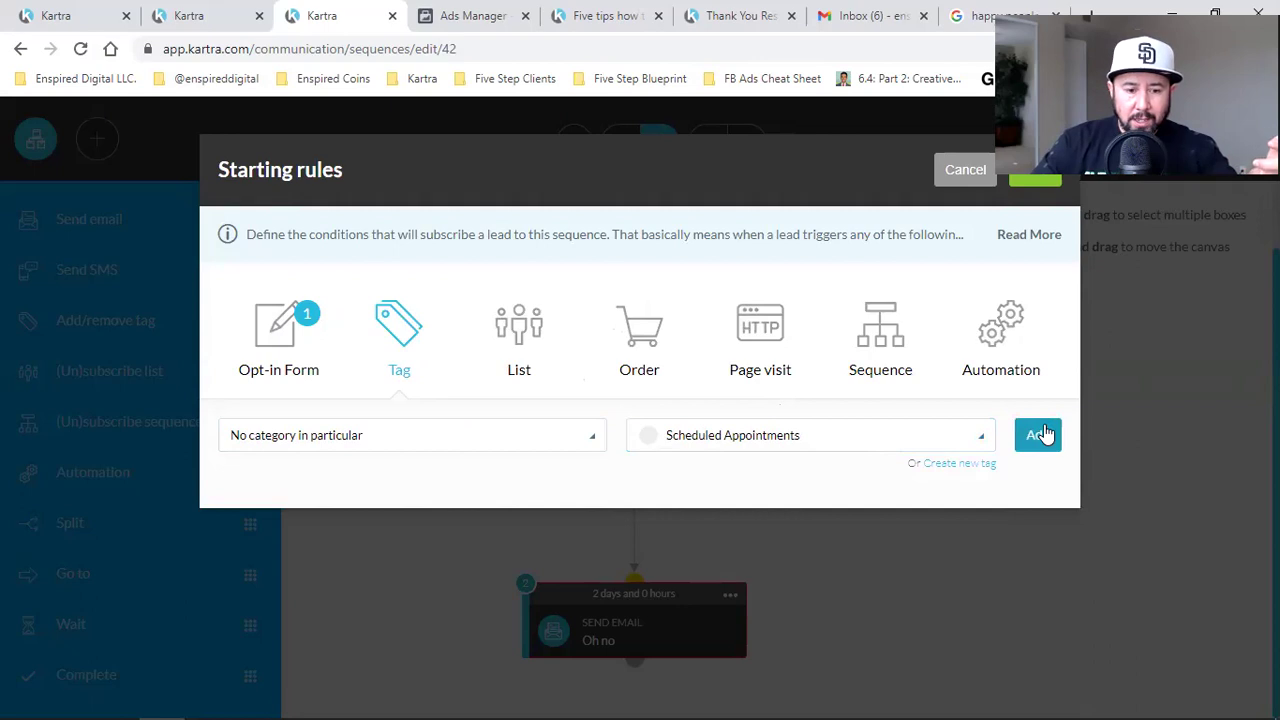
left_click(397, 435)
left_click(397, 435)
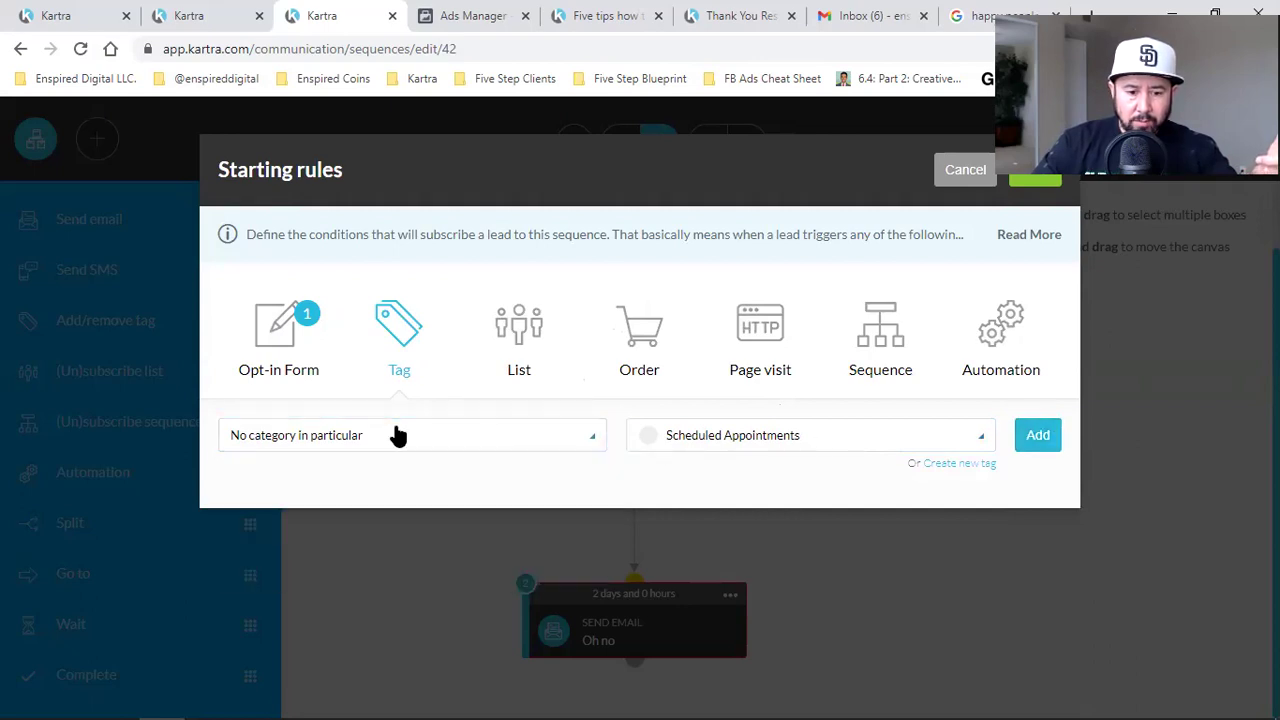
left_click(397, 435)
left_click(397, 435)
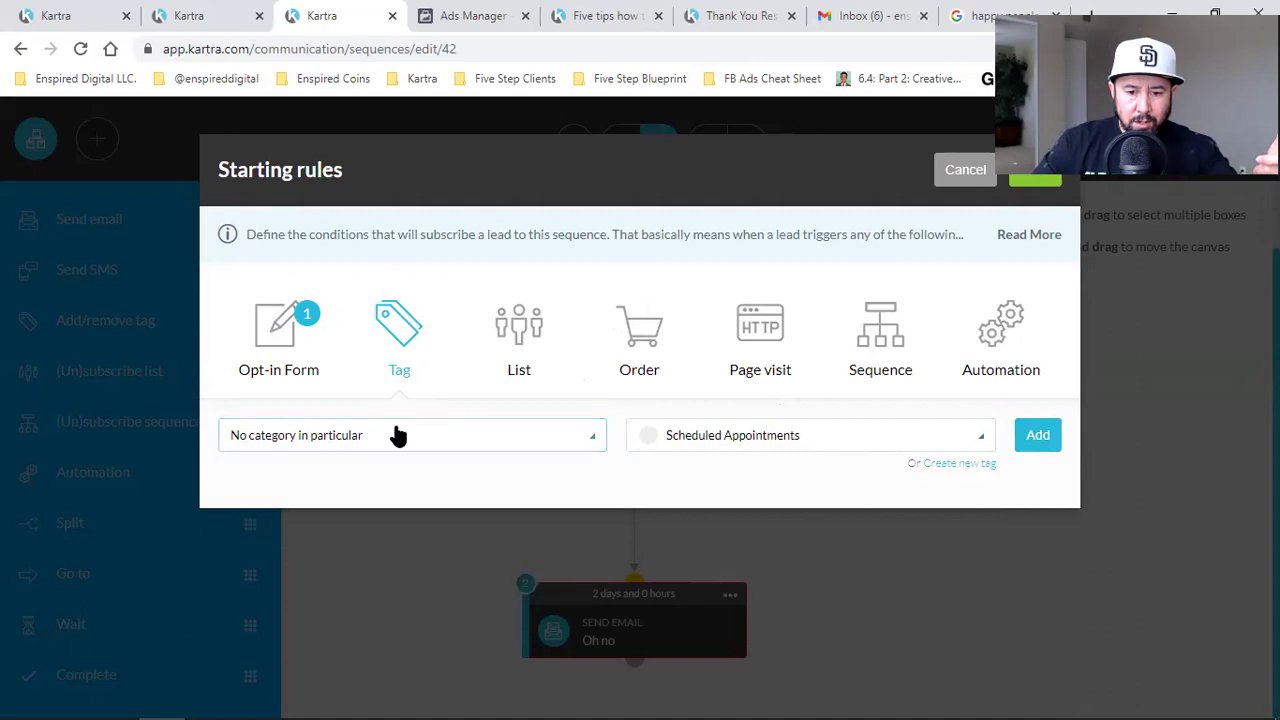
left_click(968, 170)
Replace the Congratulations email's "Anyone reaching this step" recipient rule with a "Does not have tag" condition
left_click(731, 425)
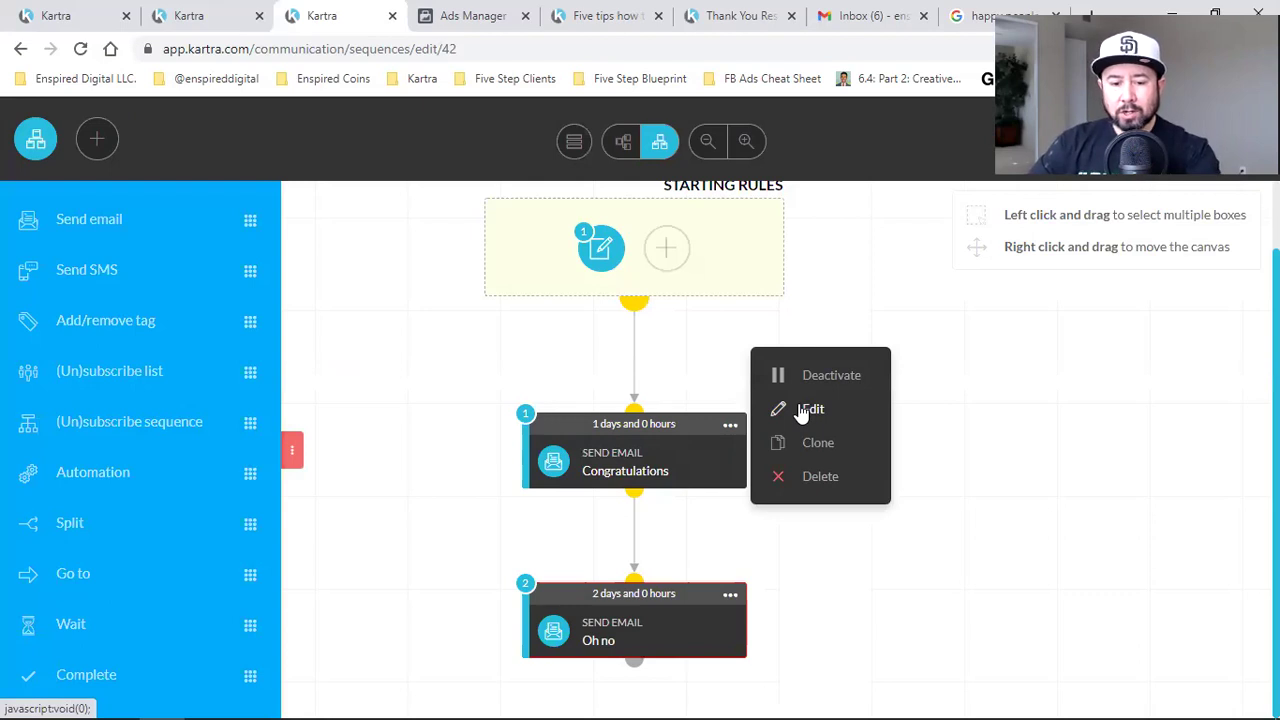
left_click(803, 411)
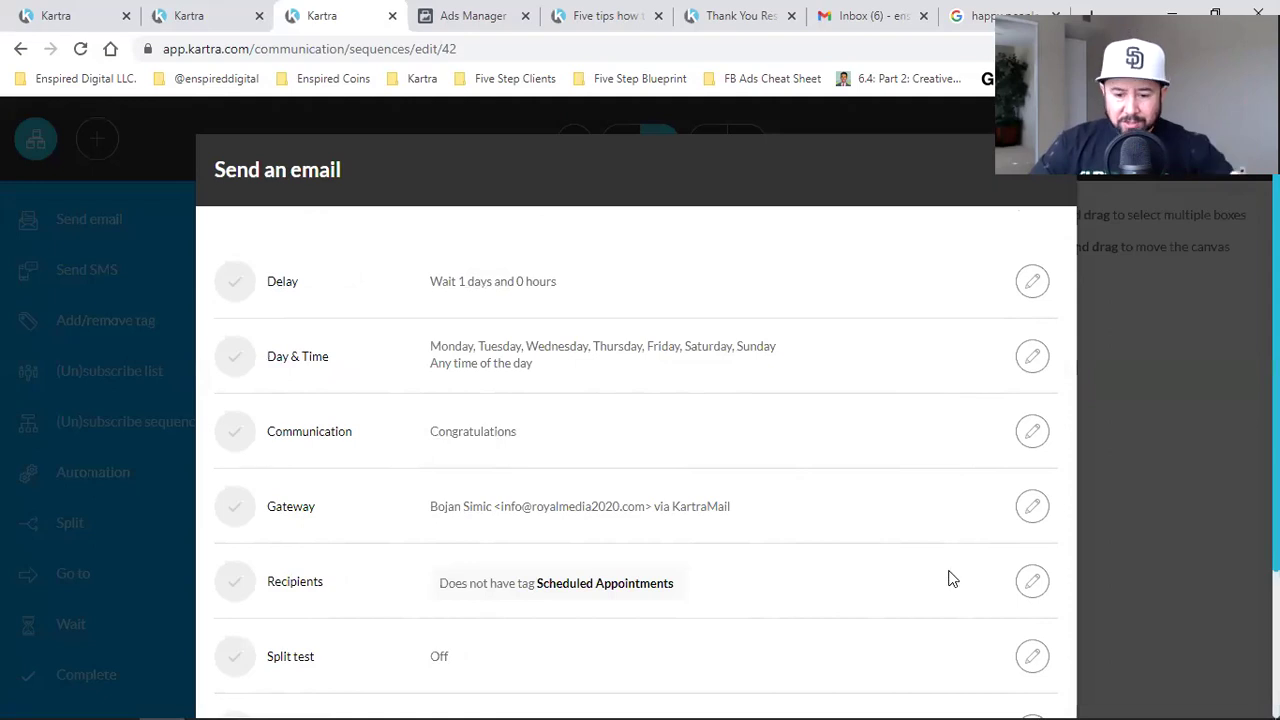
left_click(1030, 583)
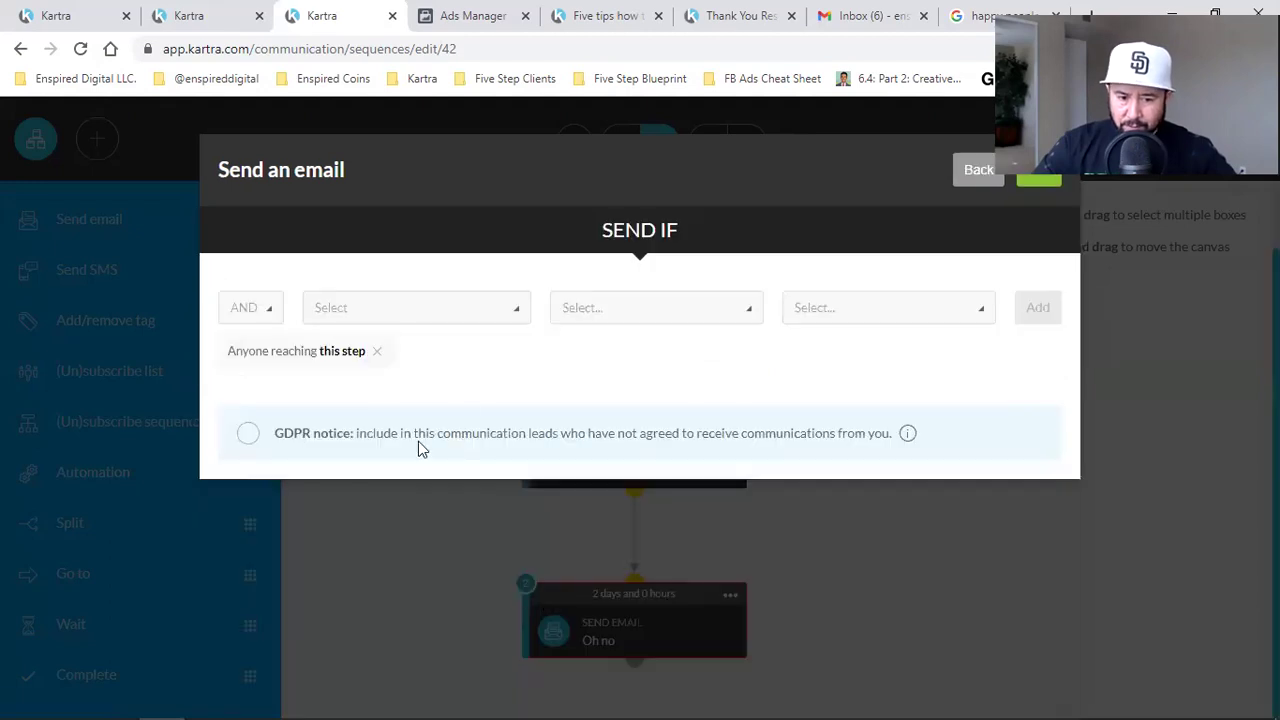
left_click(376, 356)
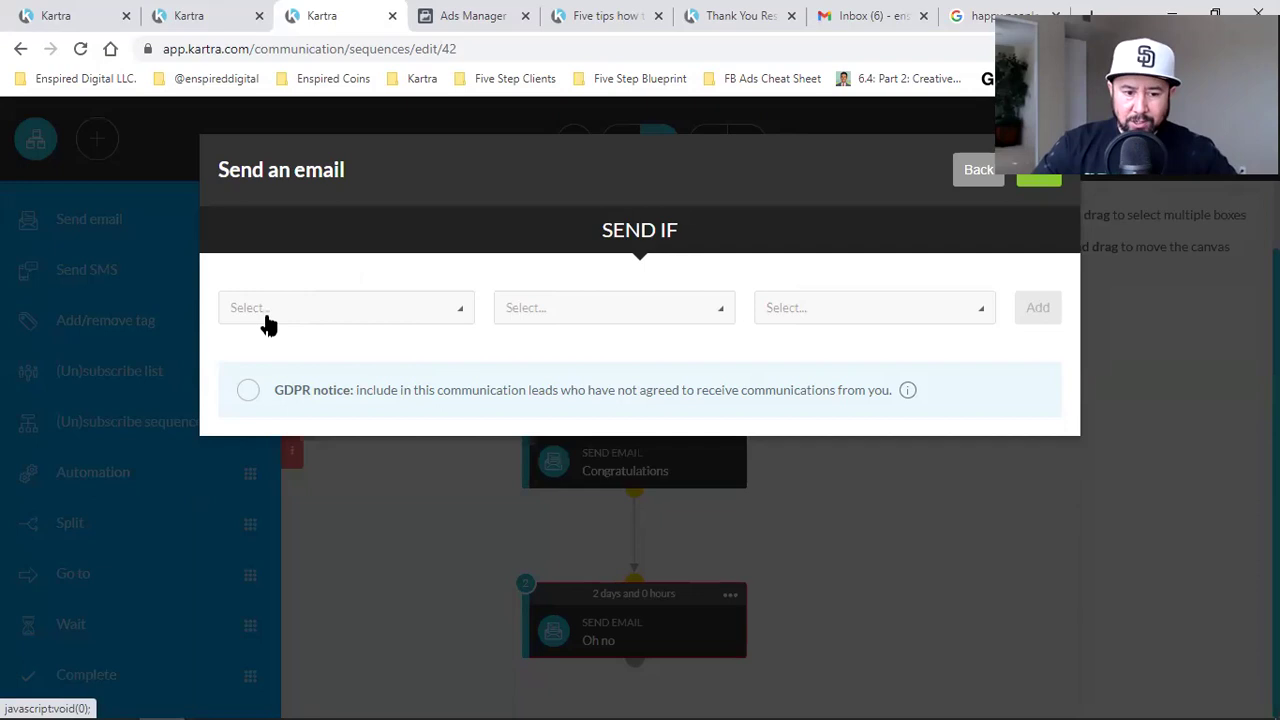
left_click(262, 318)
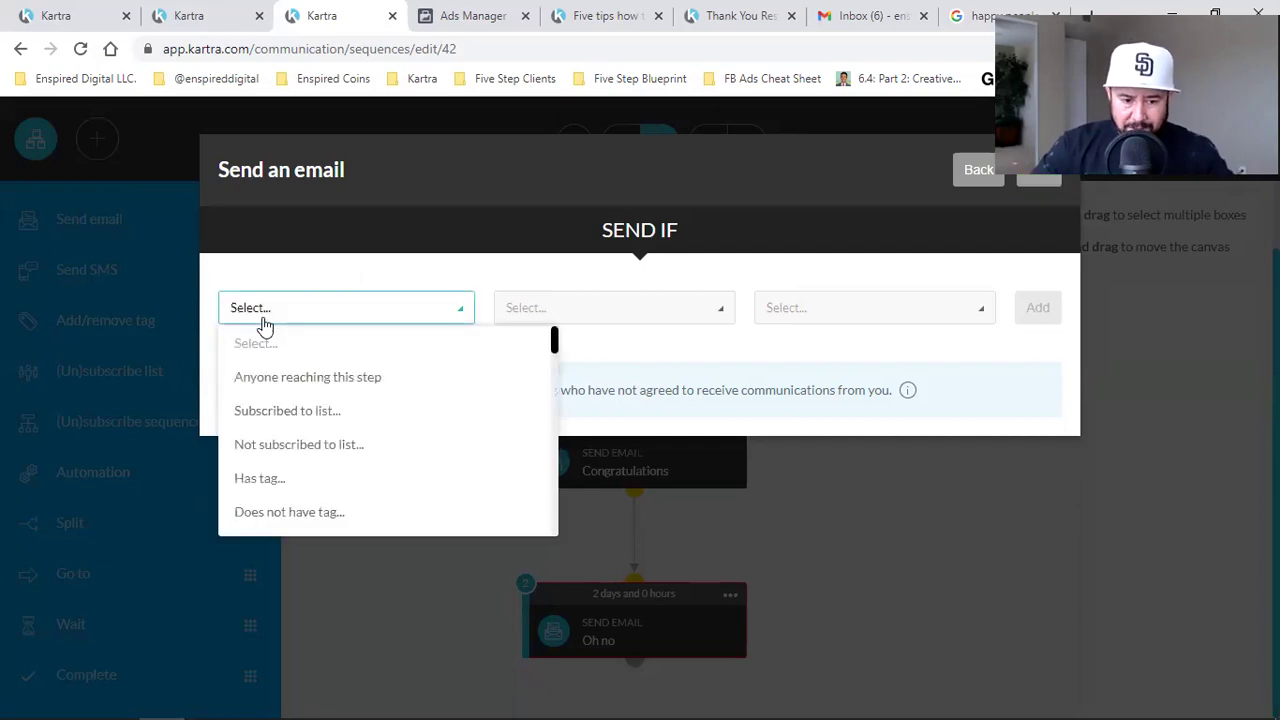
left_click(285, 512)
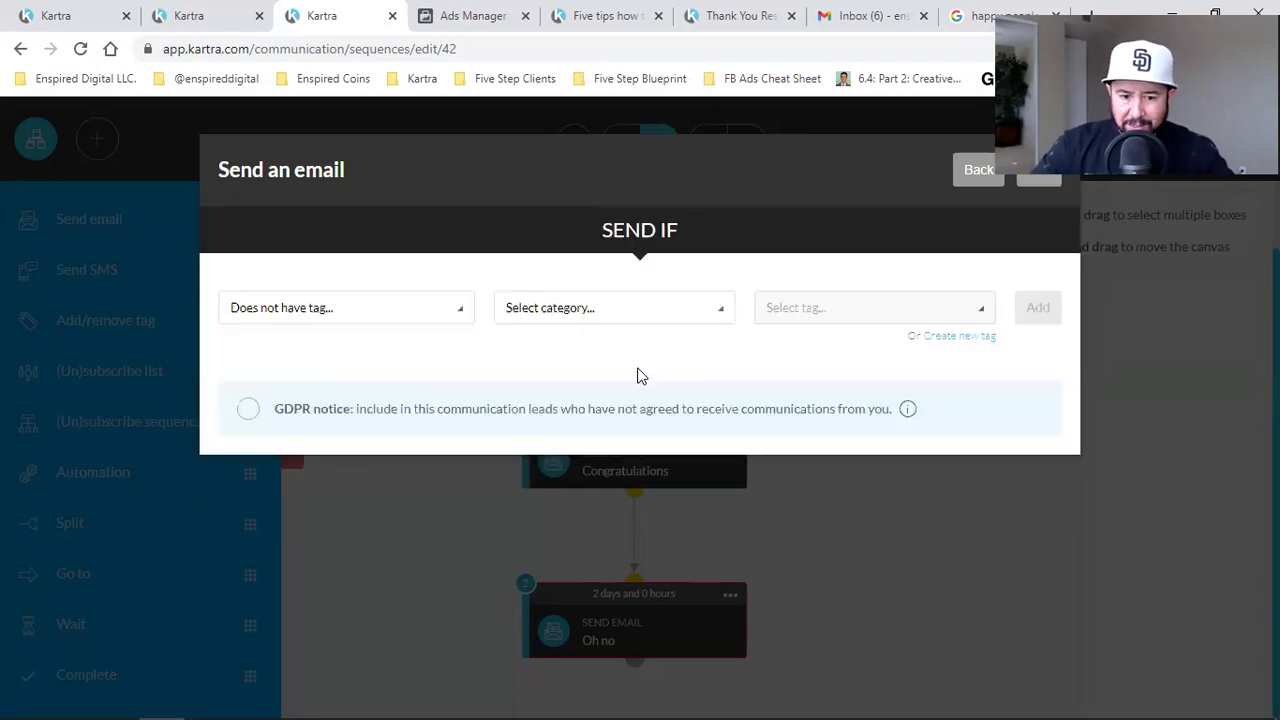
Complete the Congratulations email's condition with "No category in particular" and the "Scheduled Appointments" tag, add it, save and close the email settings
left_click(605, 318)
left_click(571, 380)
left_click(883, 314)
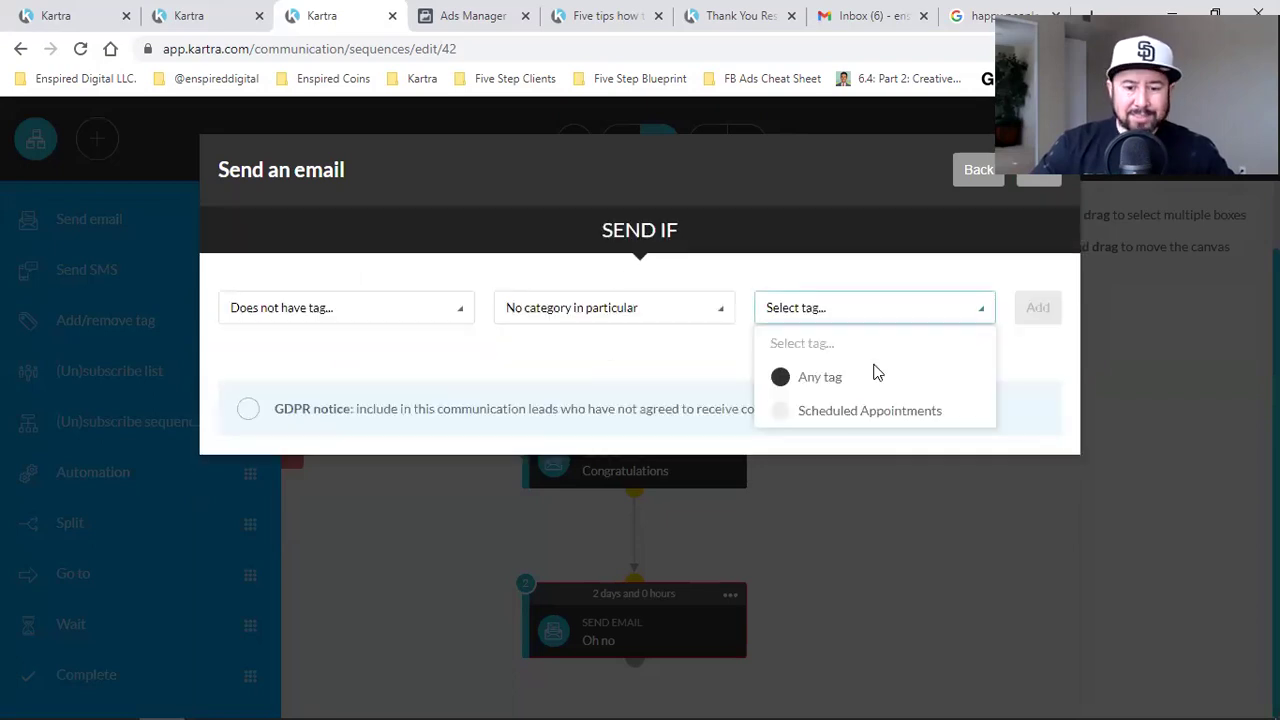
left_click(851, 420)
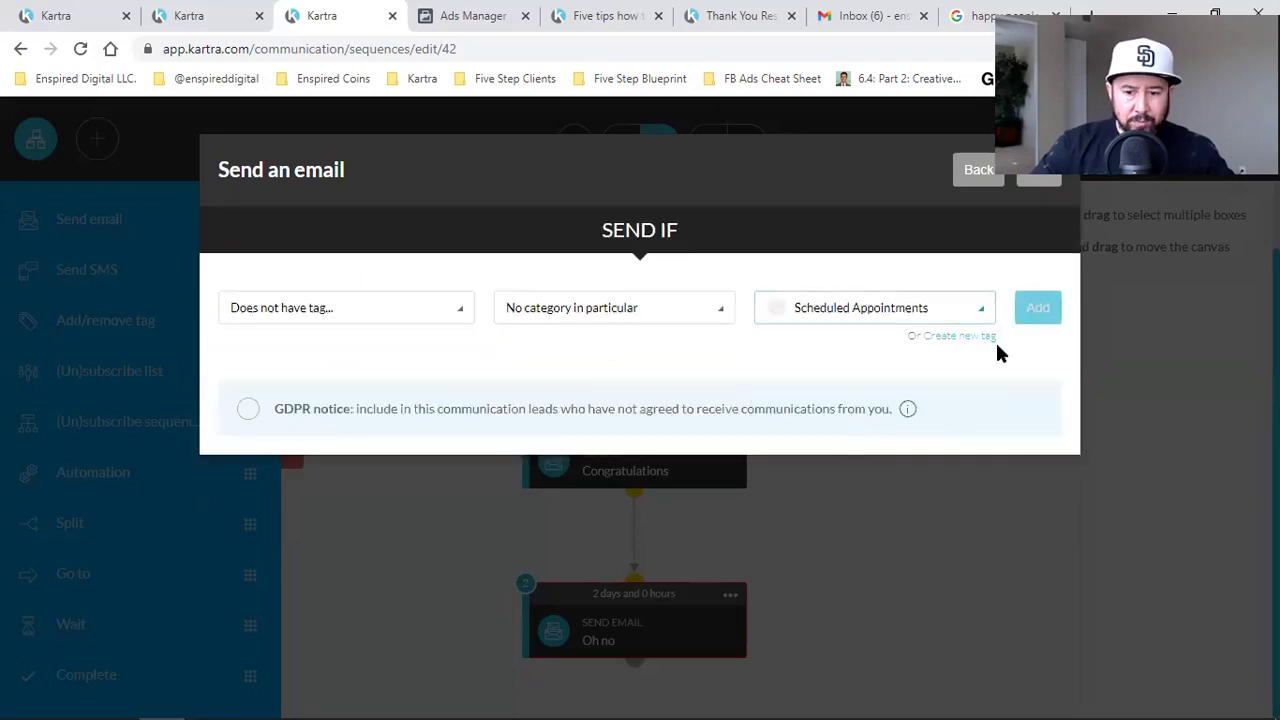
left_click(1039, 308)
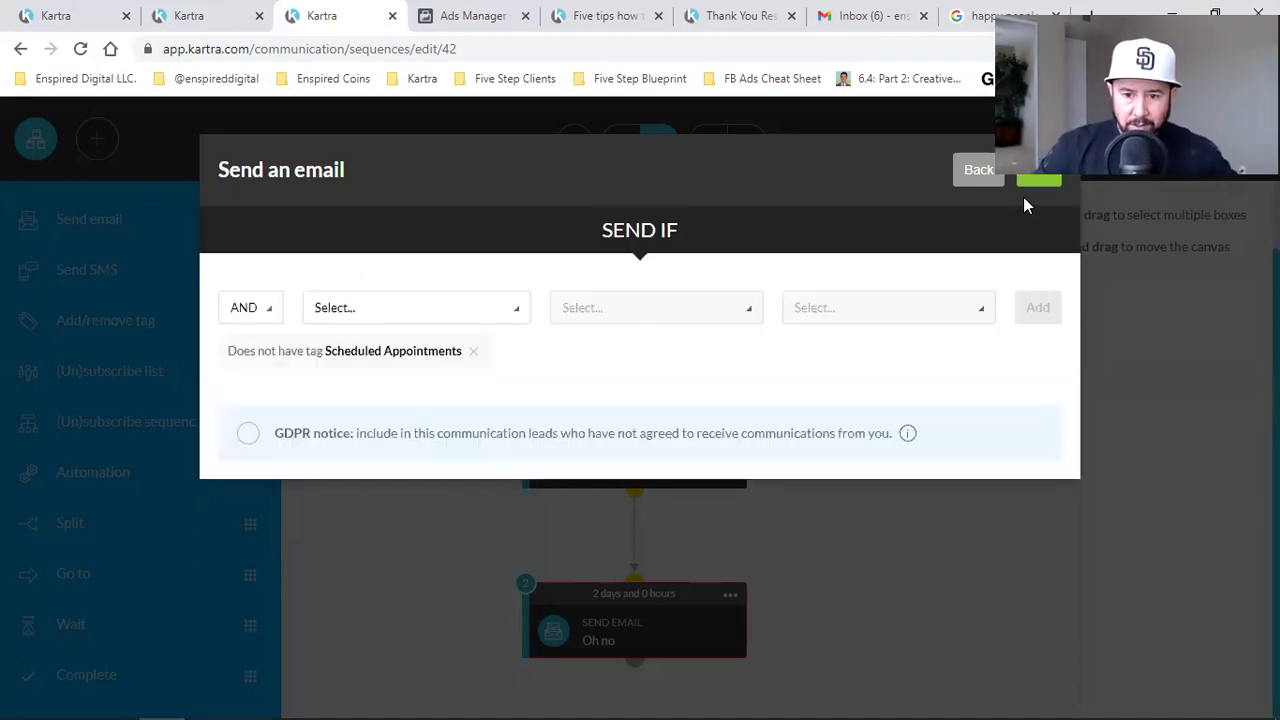
left_click(1033, 182)
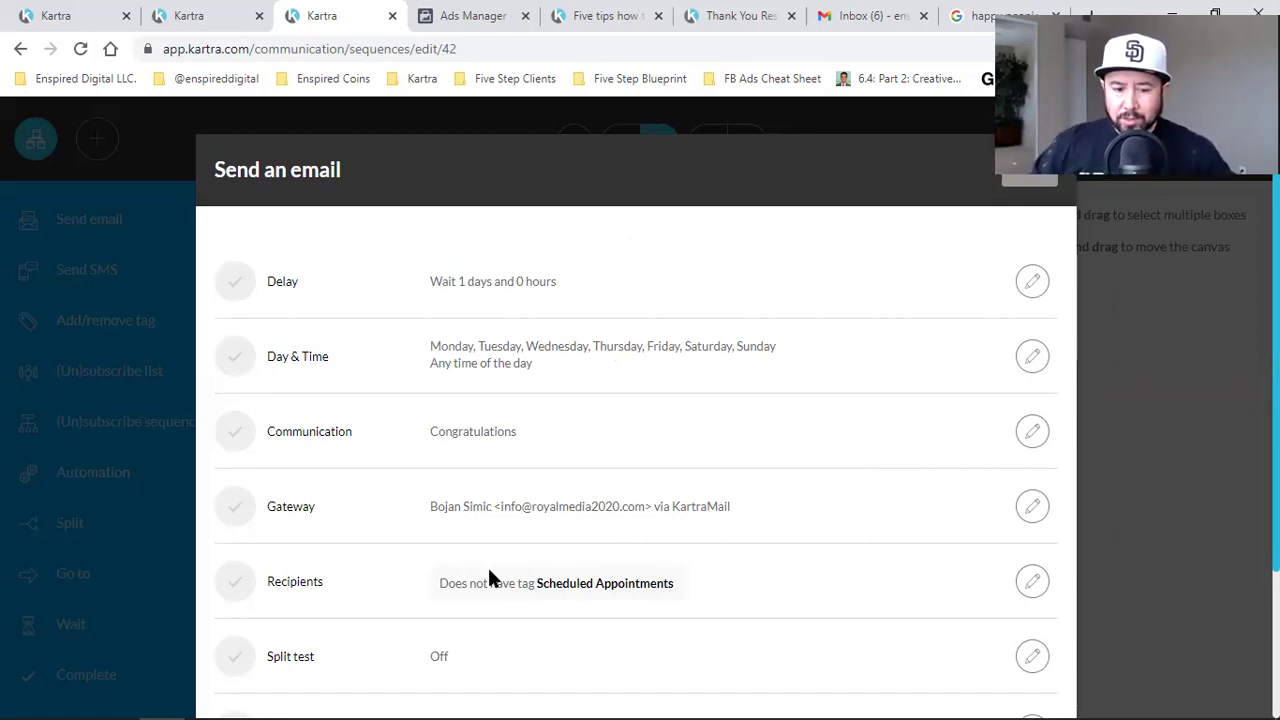
left_click_drag(461, 586, 776, 597)
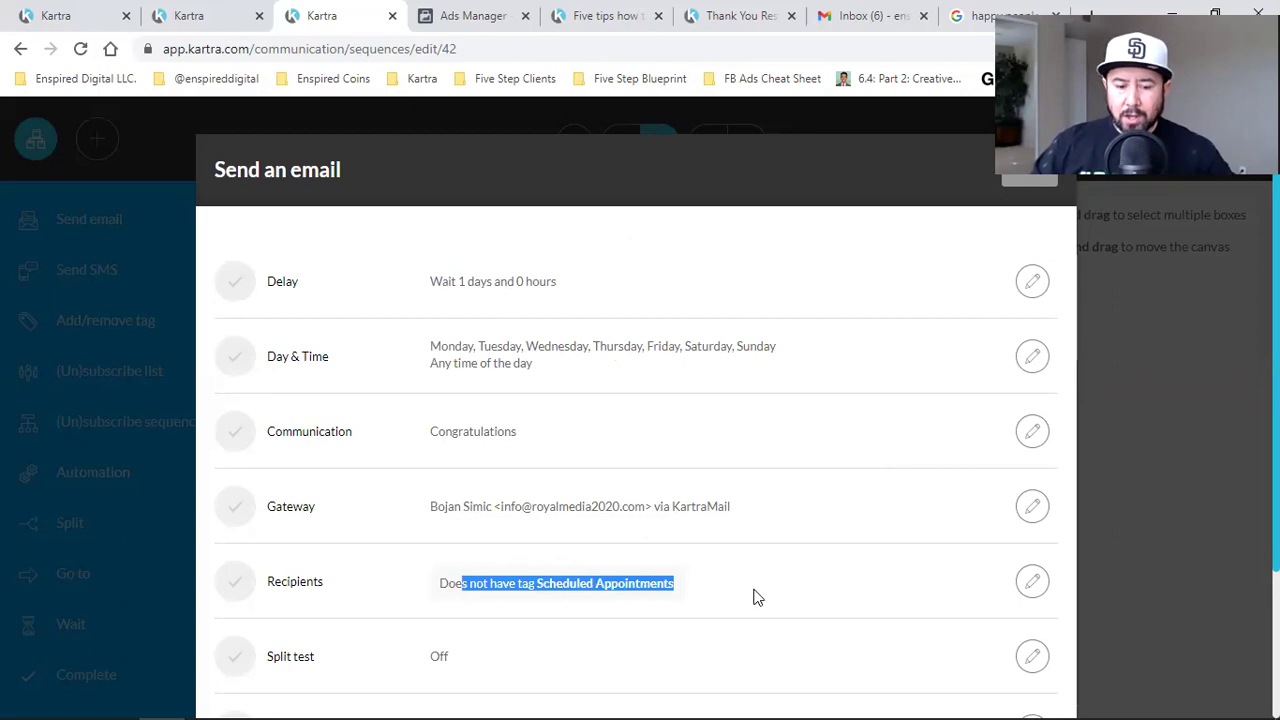
left_click(757, 597)
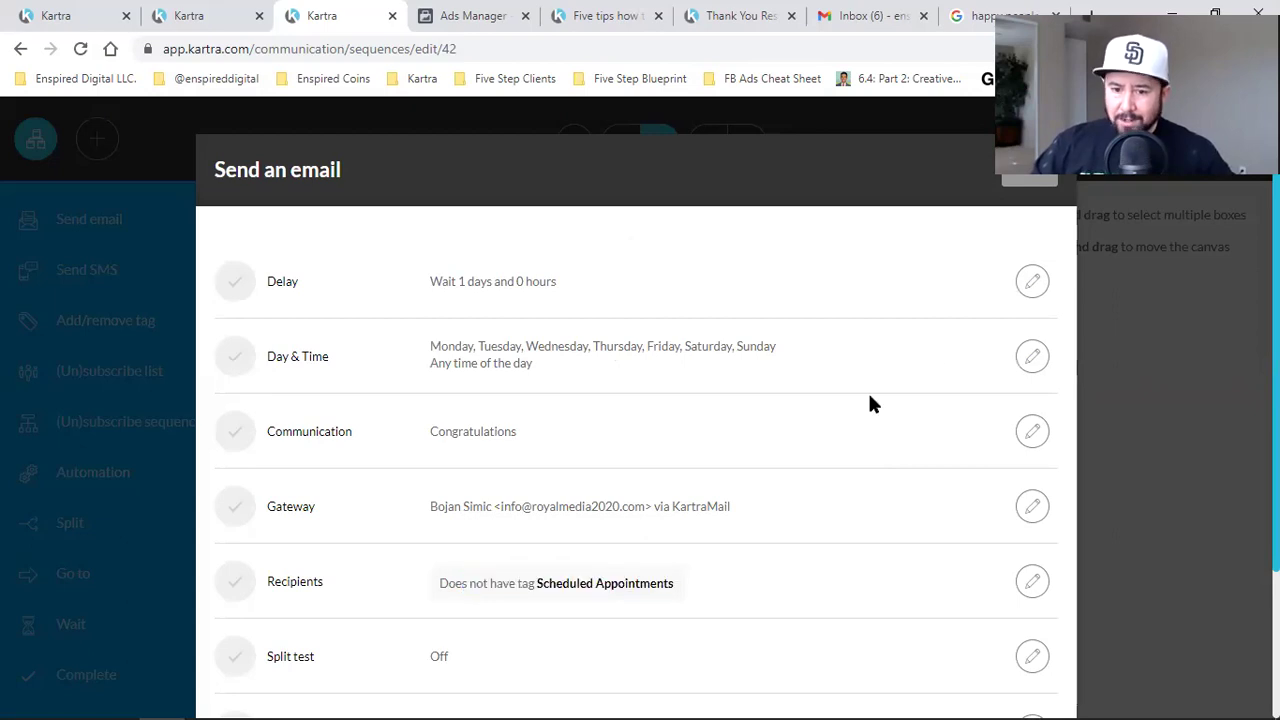
left_click(1010, 182)
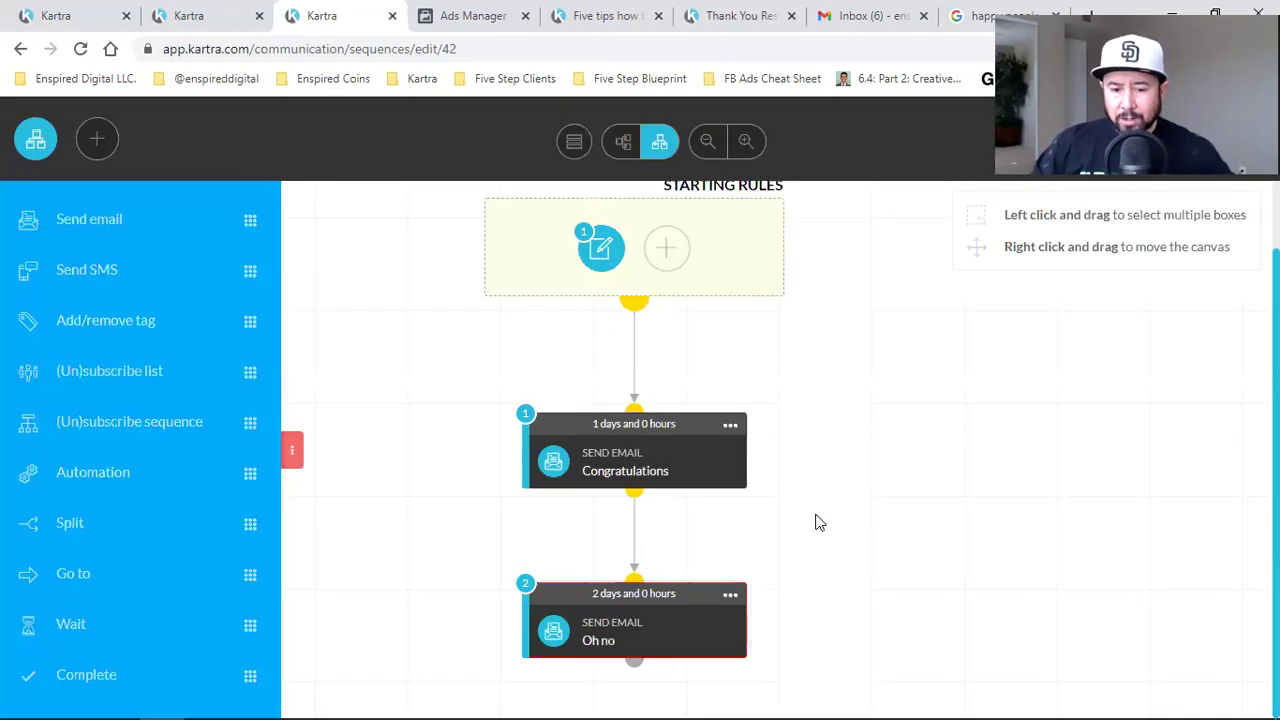
left_click(730, 594)
left_click(763, 568)
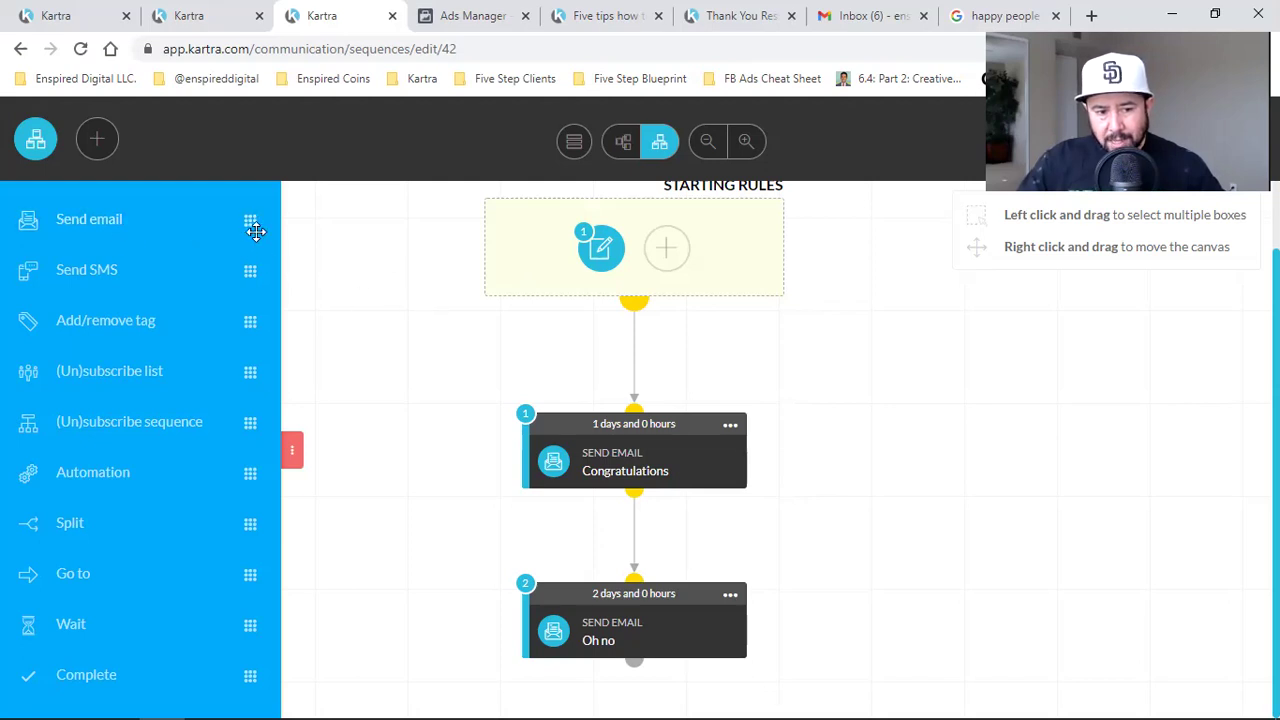
Add a new Send email step beside the "Oh no" email with a 2-day delay, accepting the default allowed days and time
left_click_drag(263, 237, 762, 540)
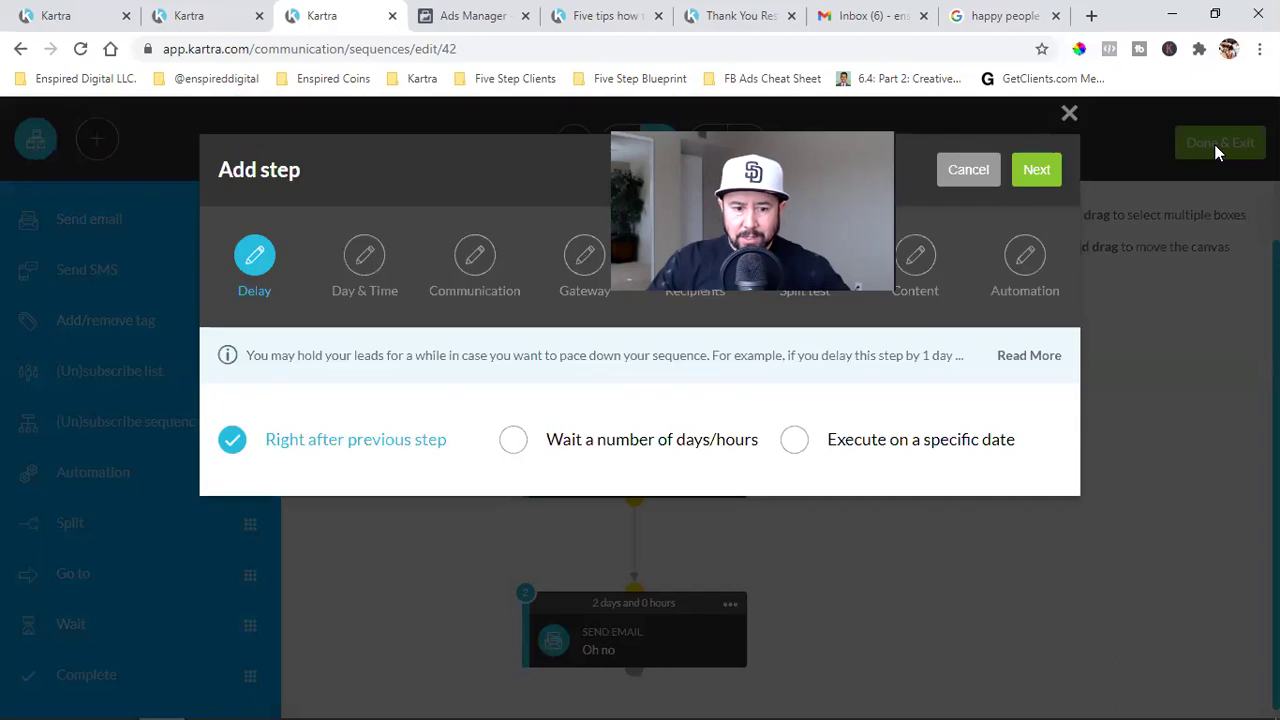
left_click(515, 442)
left_click(291, 514)
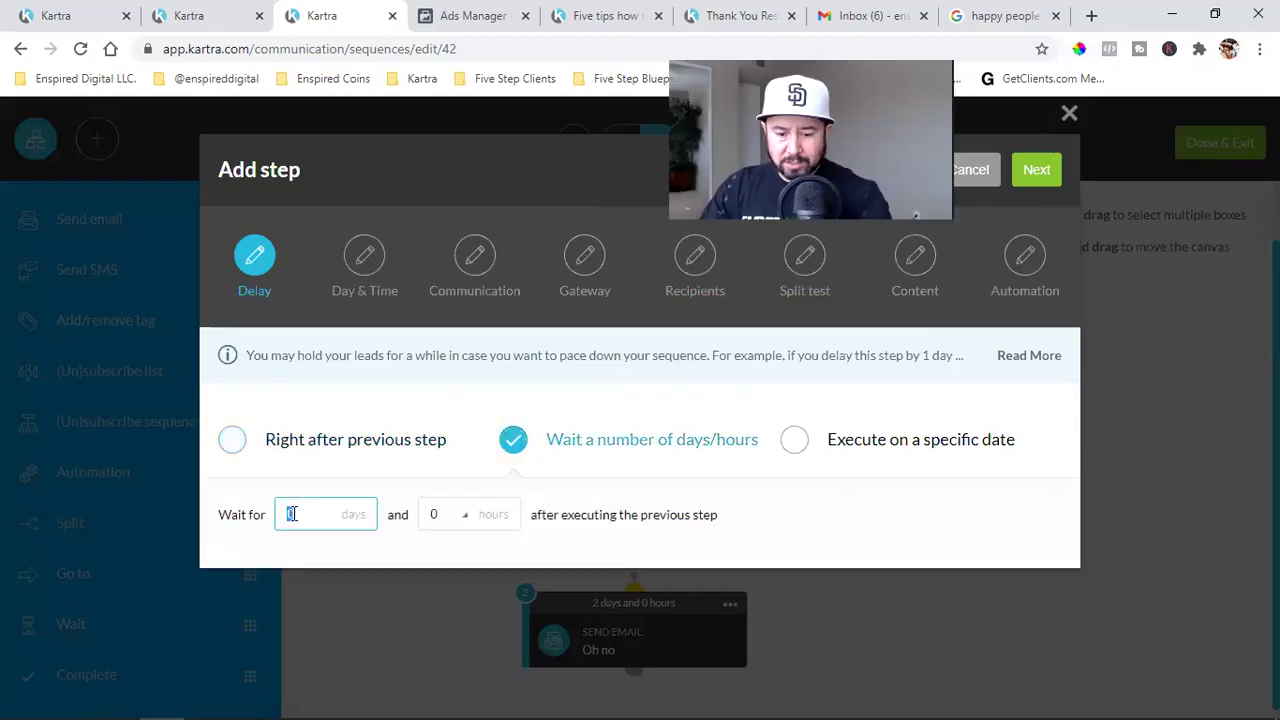
type("2")
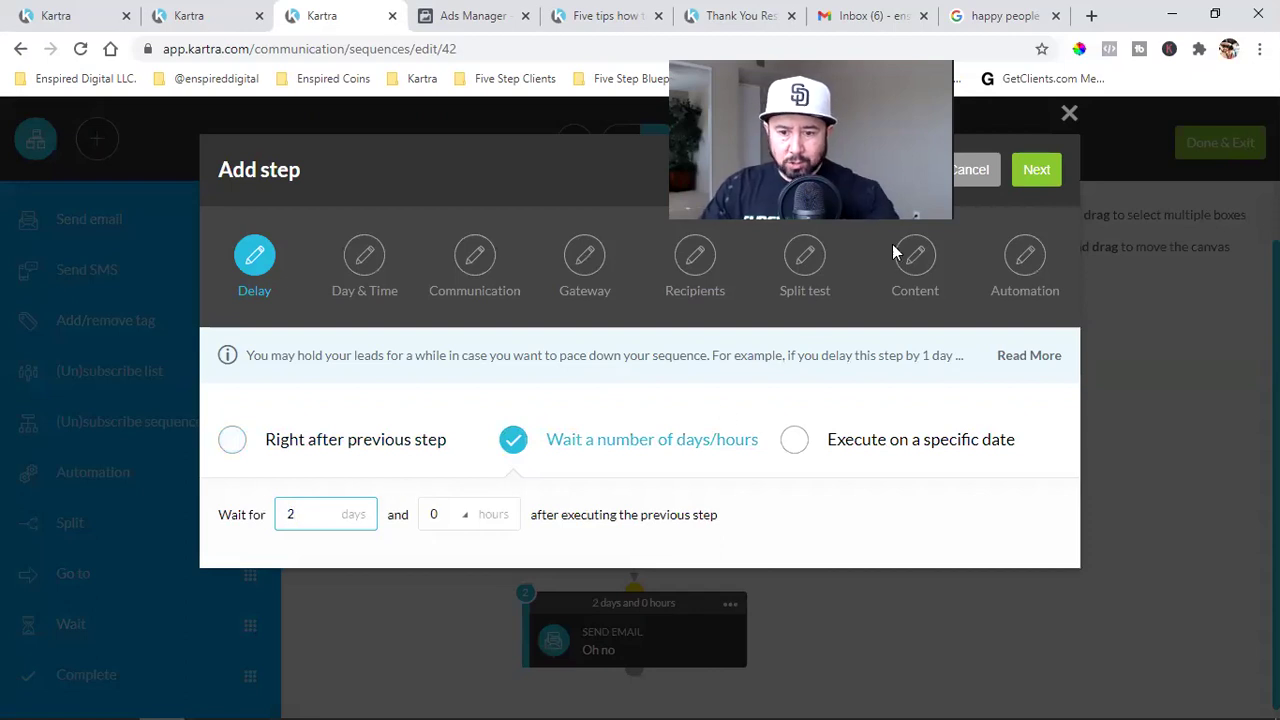
left_click(1034, 172)
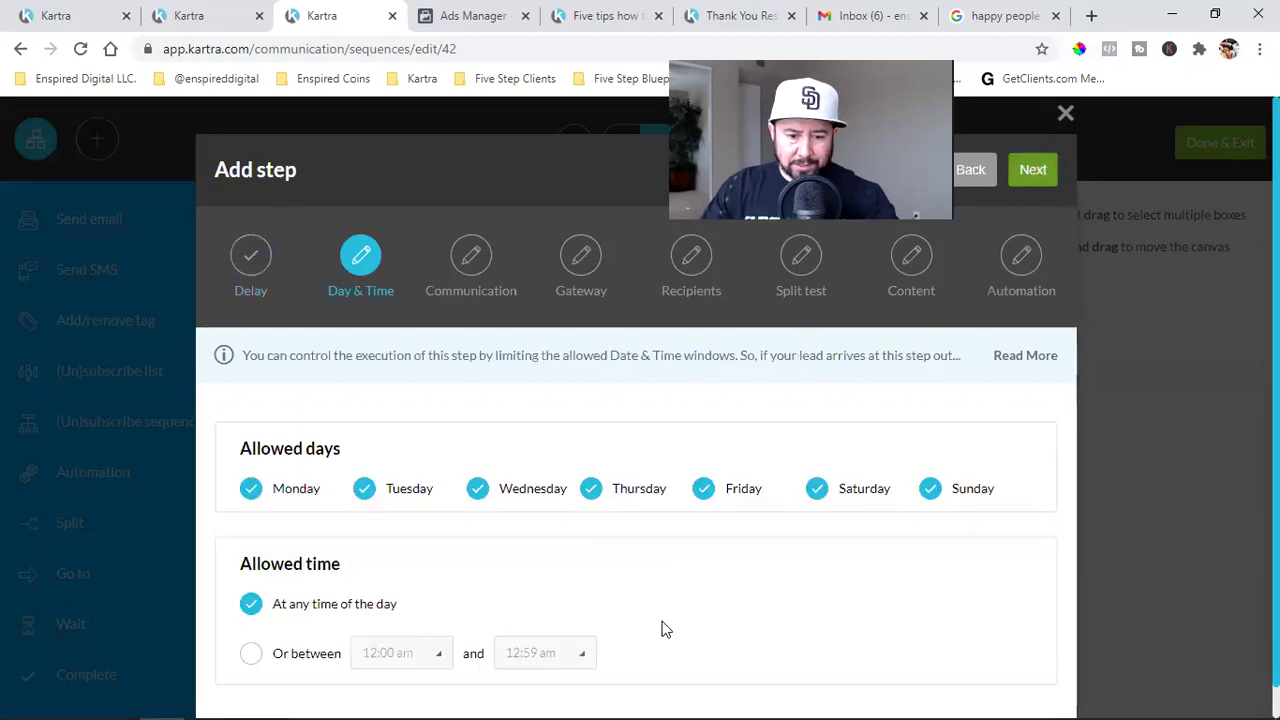
left_click(1033, 171)
Name the new email broadcast "Still struggling" and accept the KartraMail gateway with its sender details
left_click(397, 403)
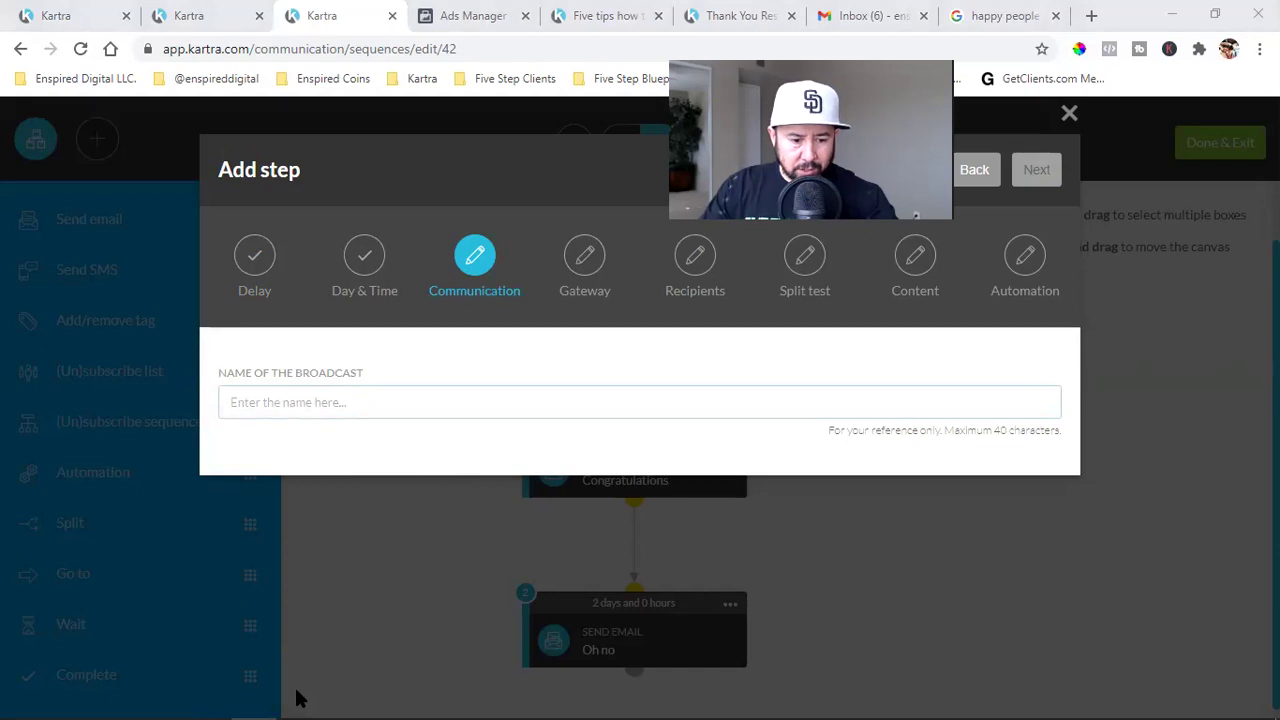
type("Still str")
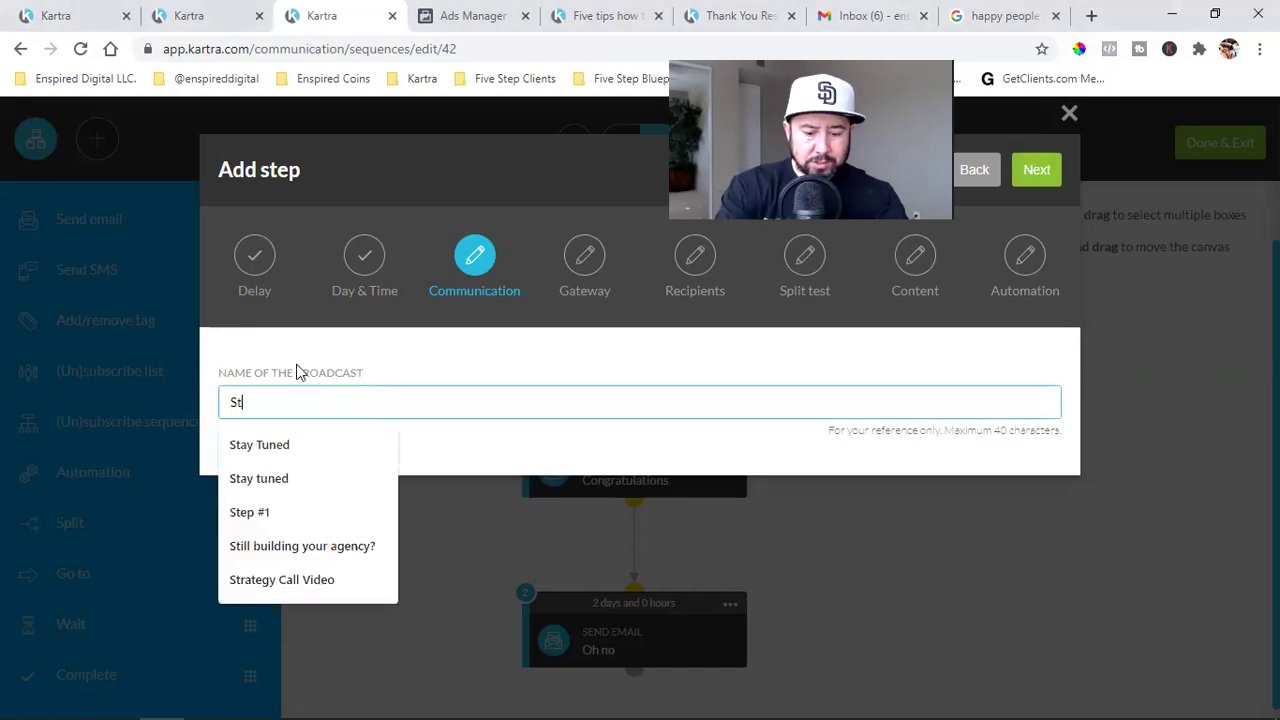
type("ugling")
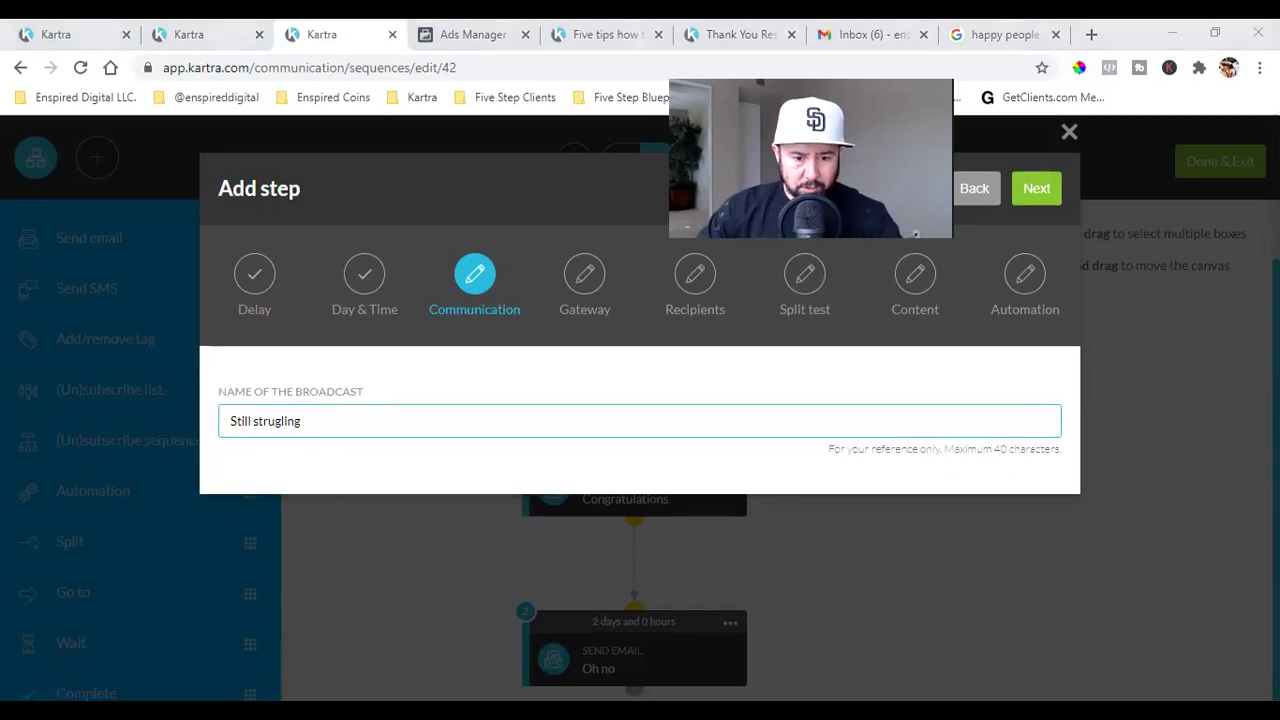
left_click(275, 421)
type("g")
left_click(339, 401)
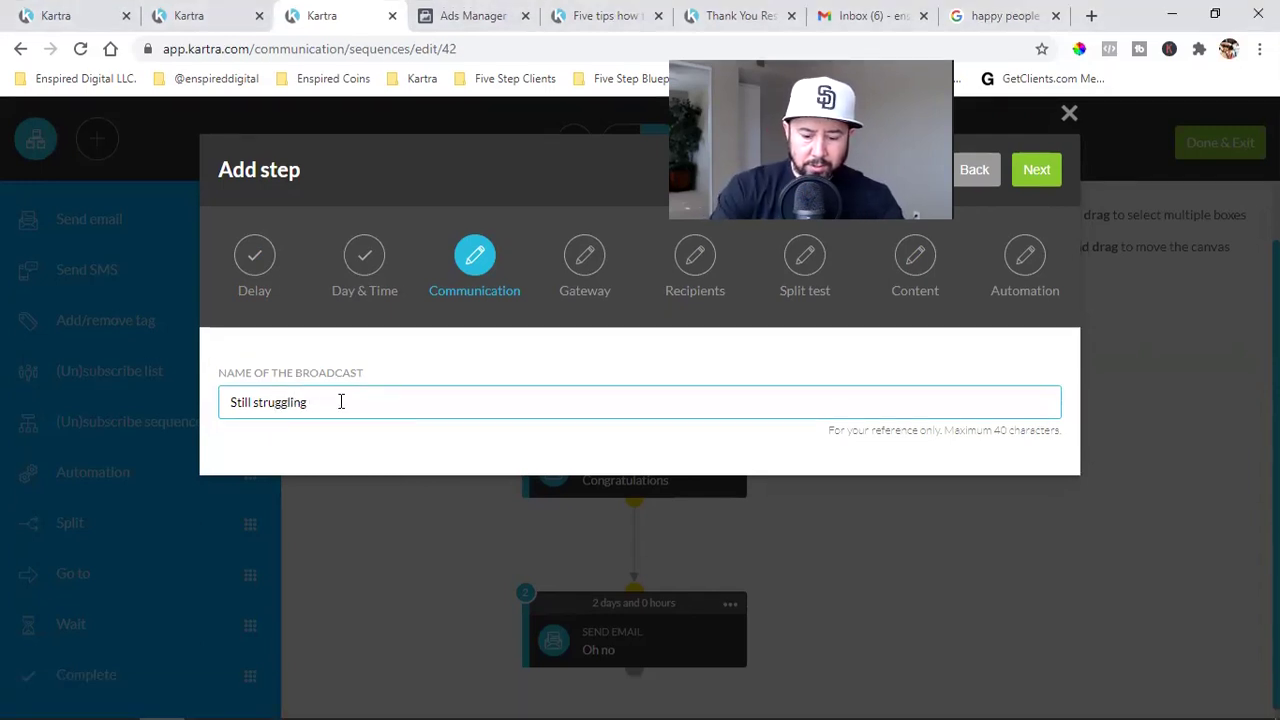
left_click(1017, 171)
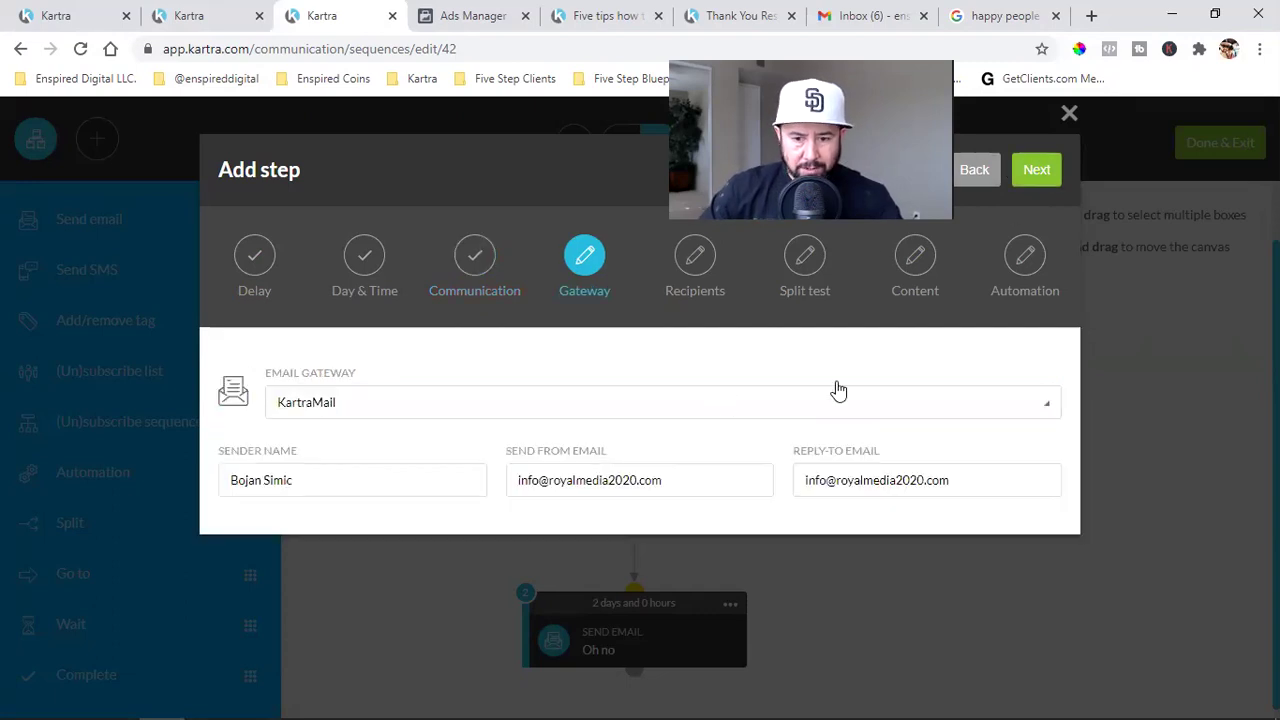
left_click(1037, 172)
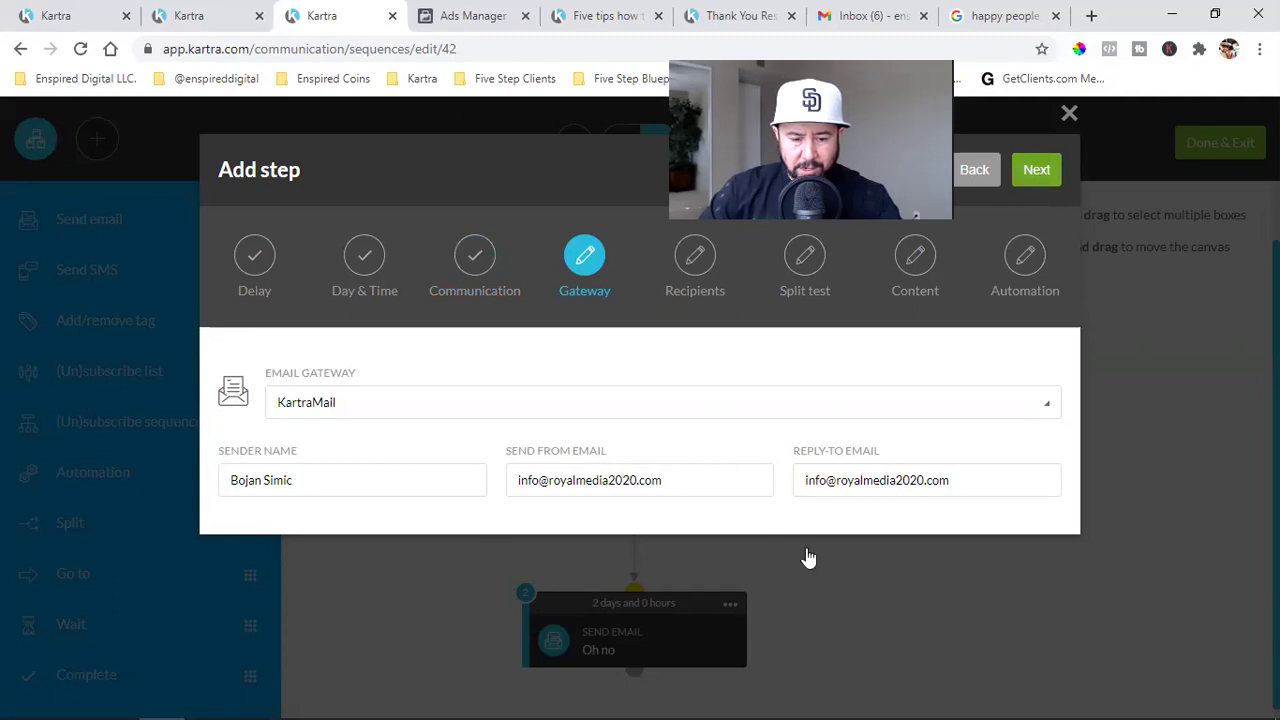
Restrict the new email's recipients to leads without the "Scheduled Appointments" tag under "No category in particular" and proceed past the split test
left_click(334, 435)
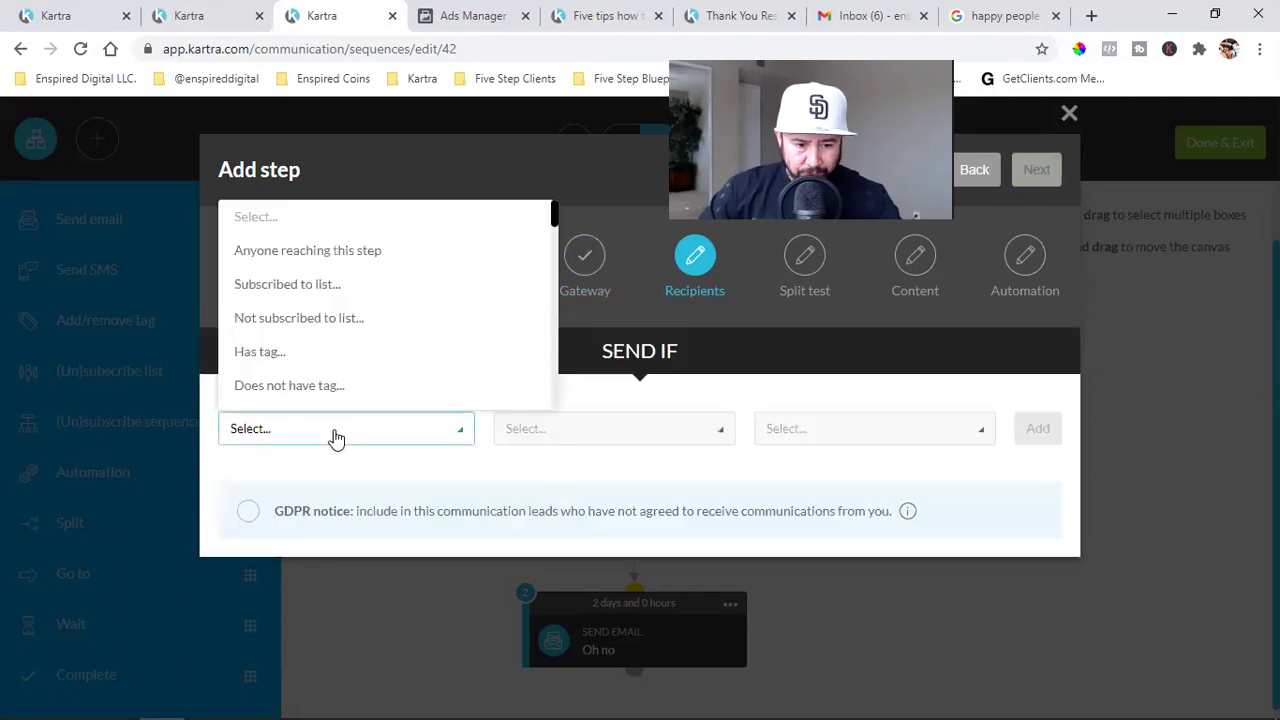
left_click(308, 397)
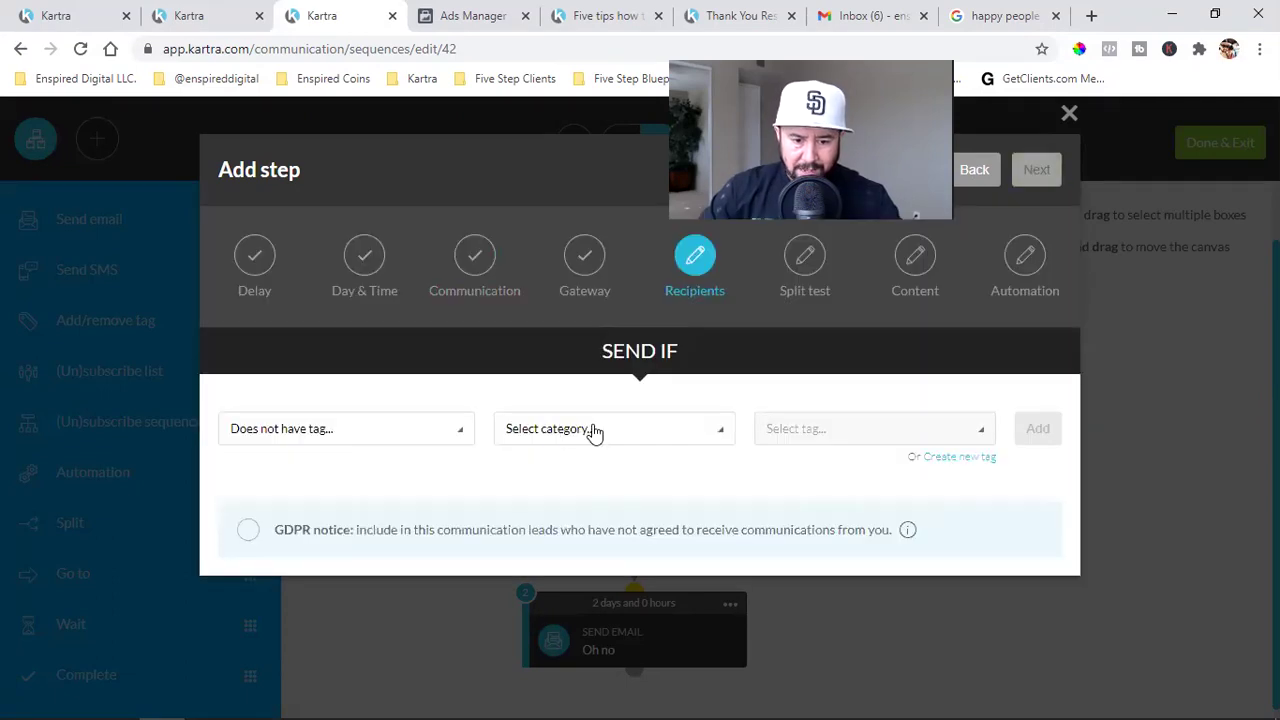
left_click(549, 428)
left_click(540, 497)
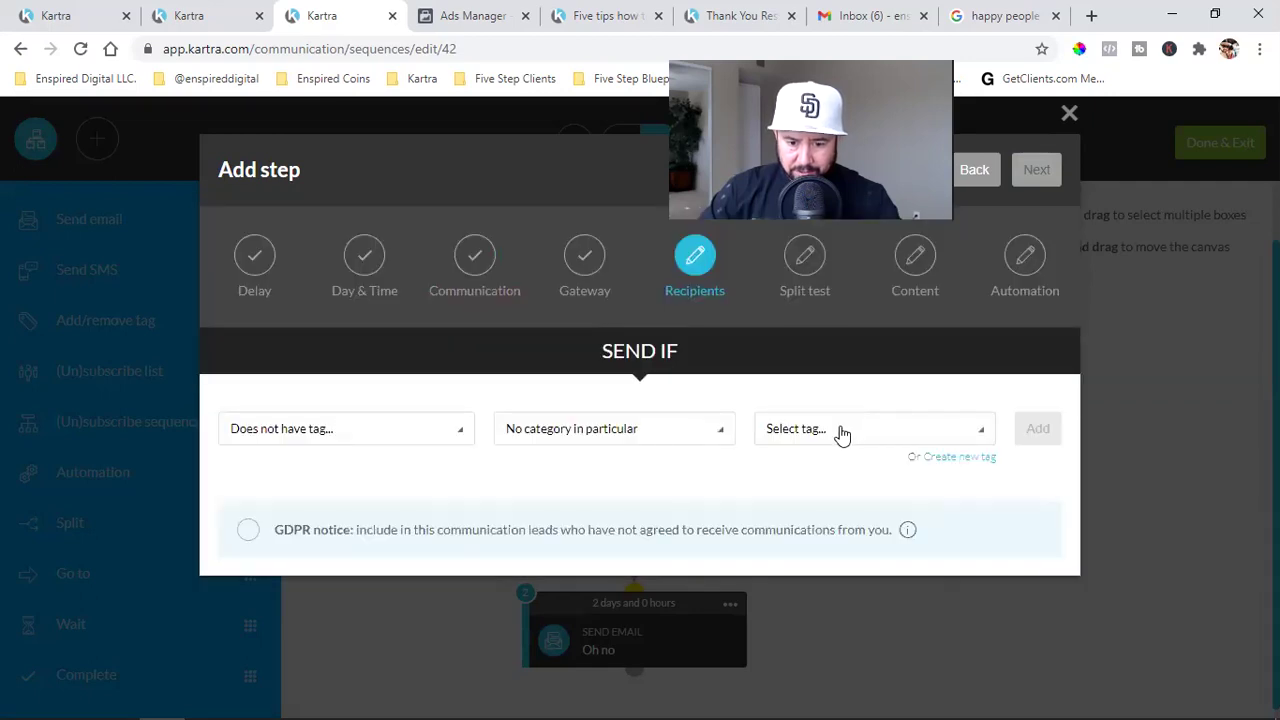
left_click(846, 430)
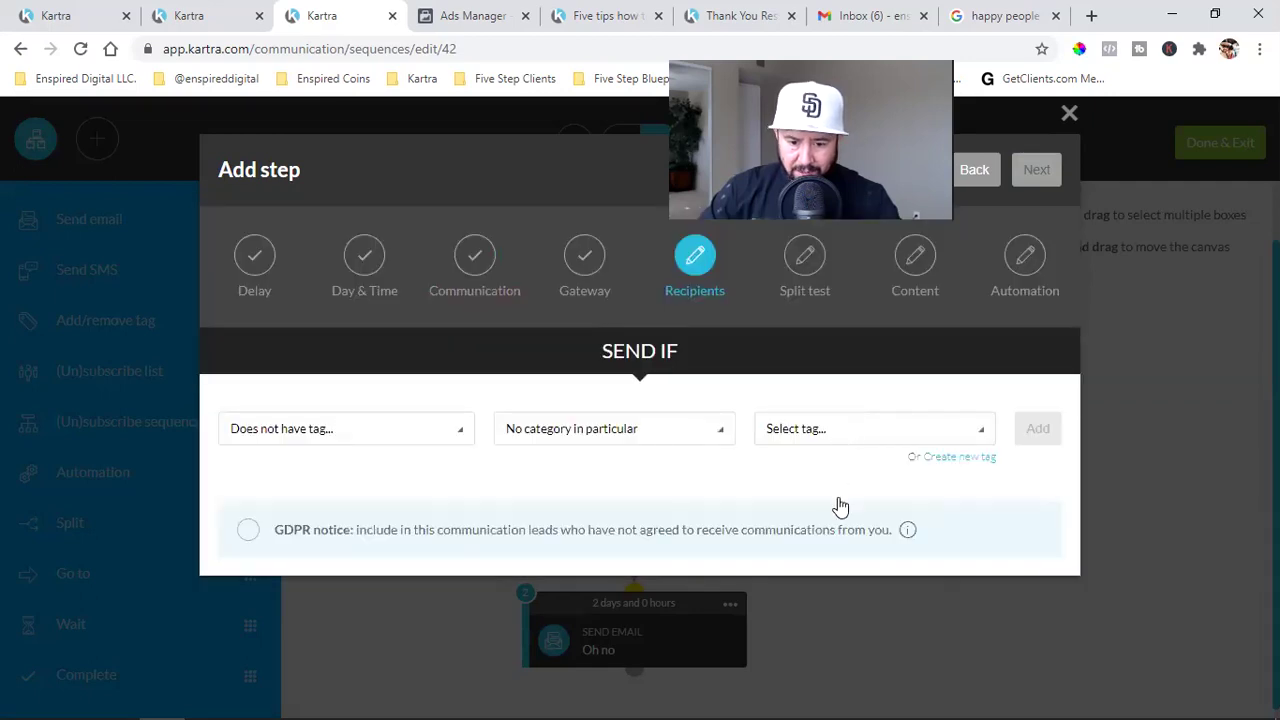
left_click(895, 520)
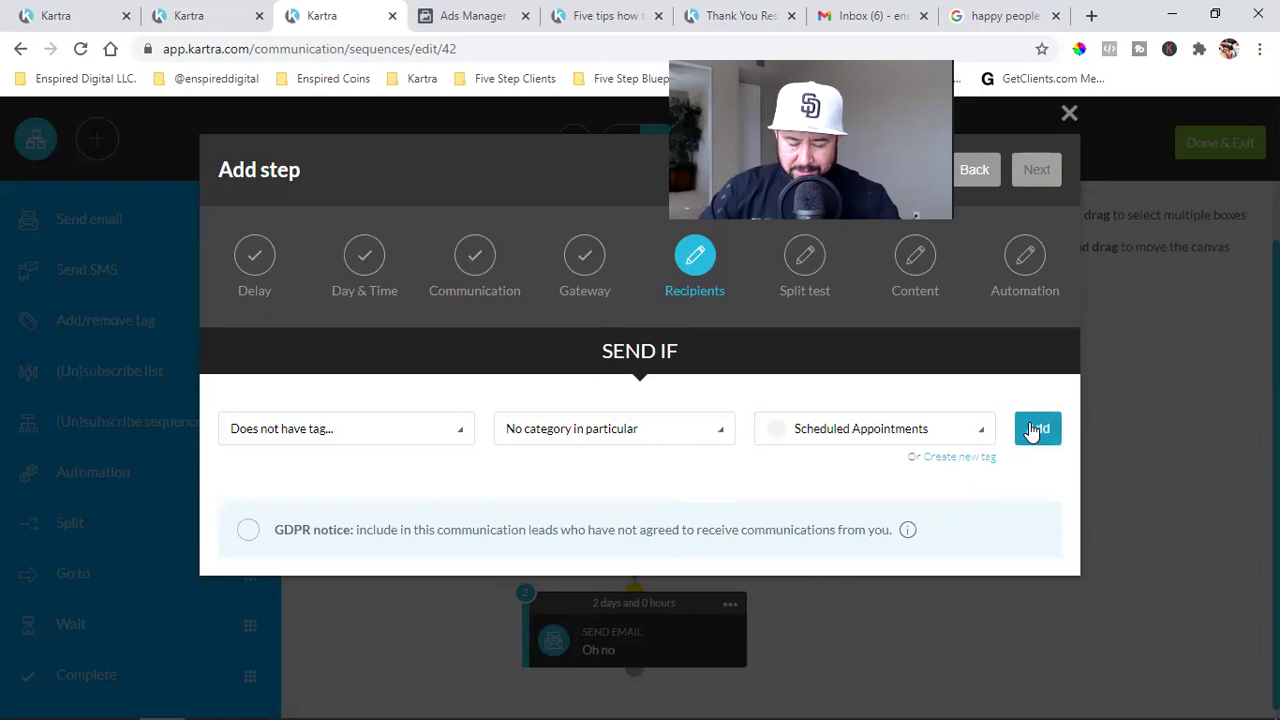
left_click(1031, 430)
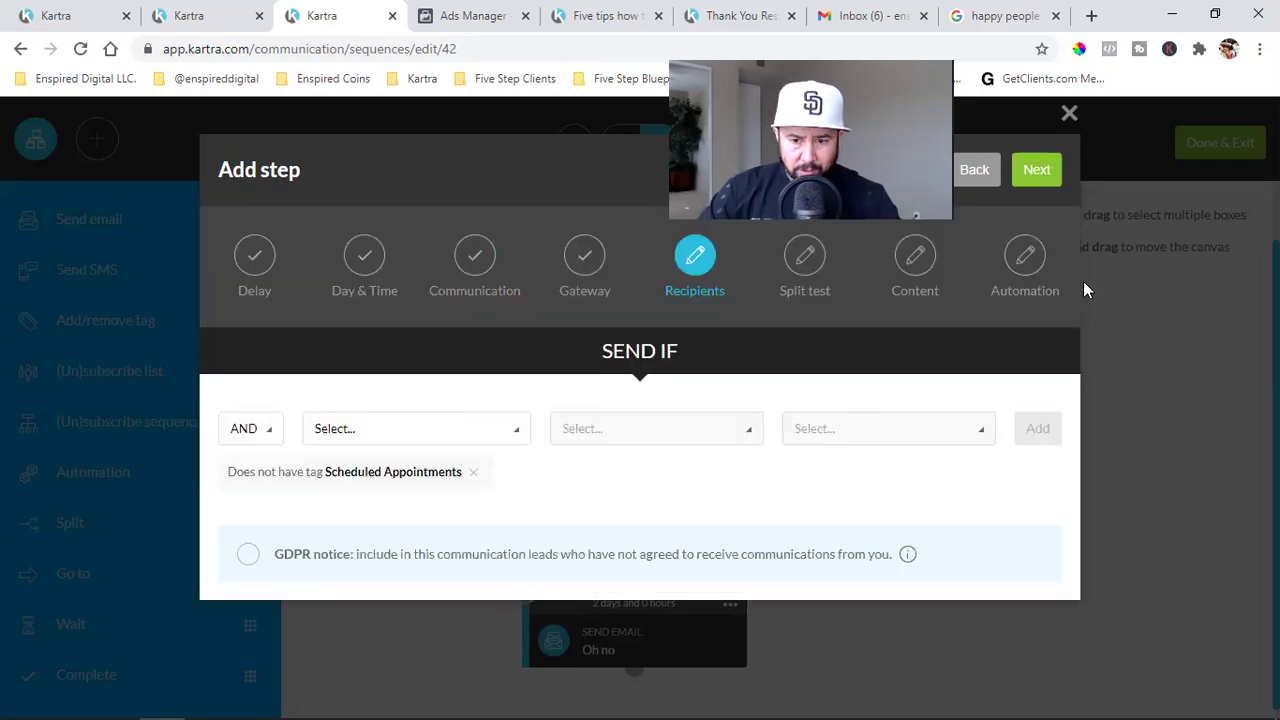
left_click(1040, 170)
left_click(469, 352)
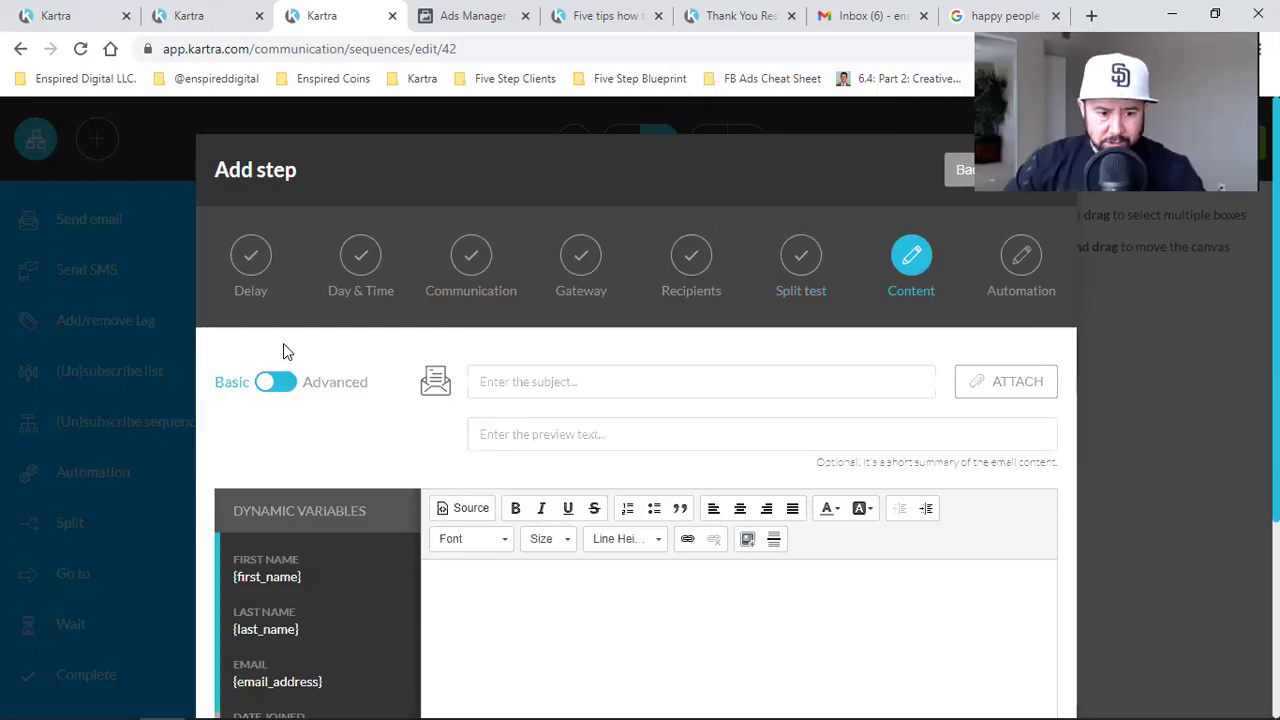
Switch the email content to Advanced mode and place the saved template with the strategy call button onto the empty canvas
left_click(290, 386)
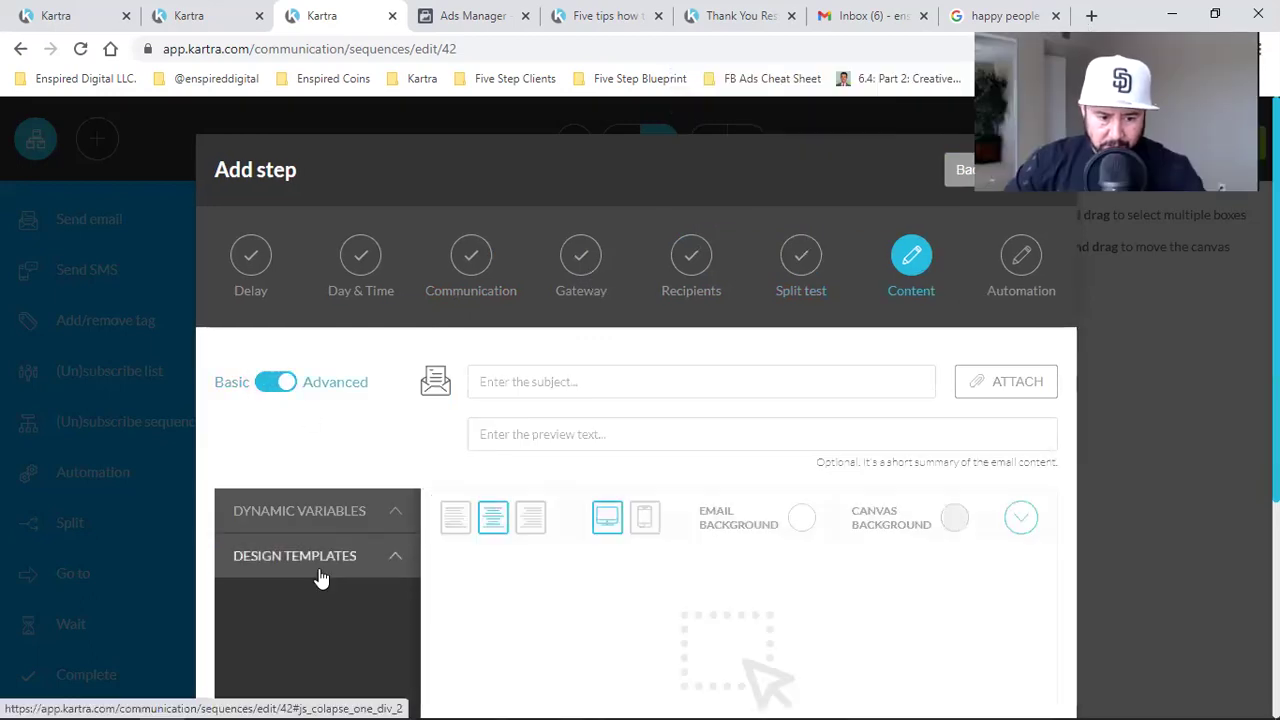
left_click(316, 567)
scroll(319, 565, "down", 2)
left_click(320, 483)
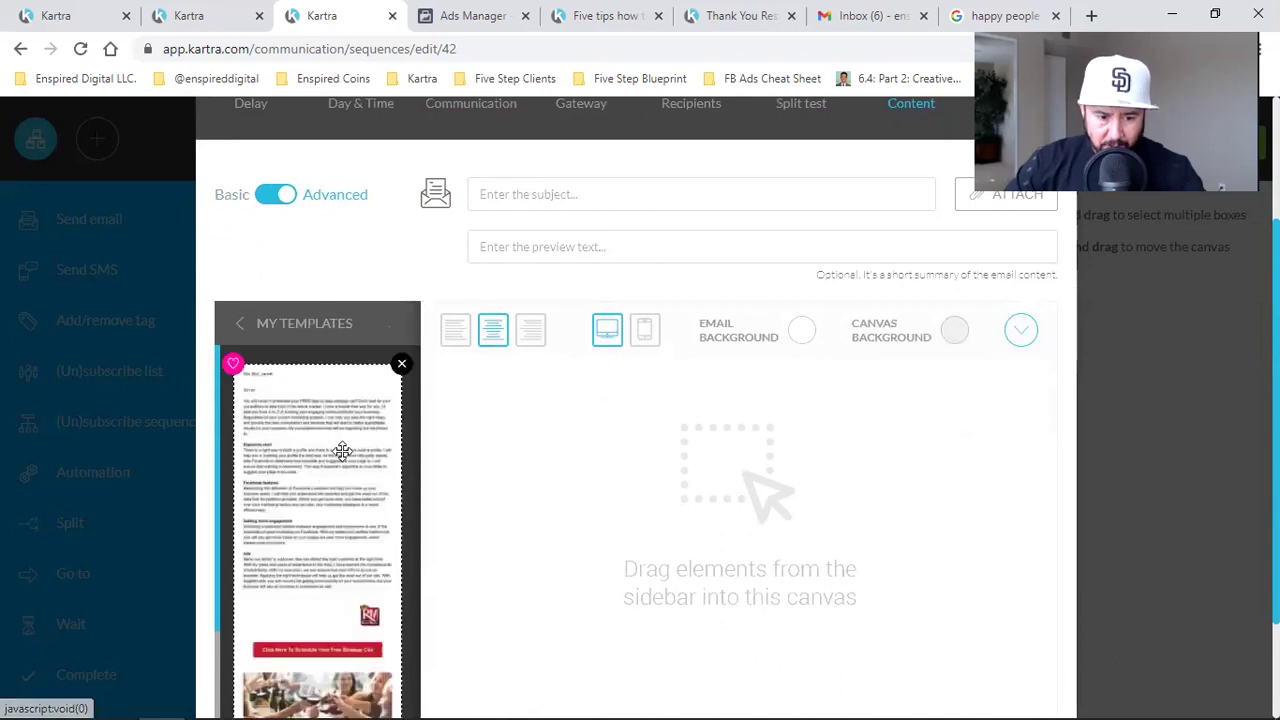
left_click_drag(340, 440, 675, 556)
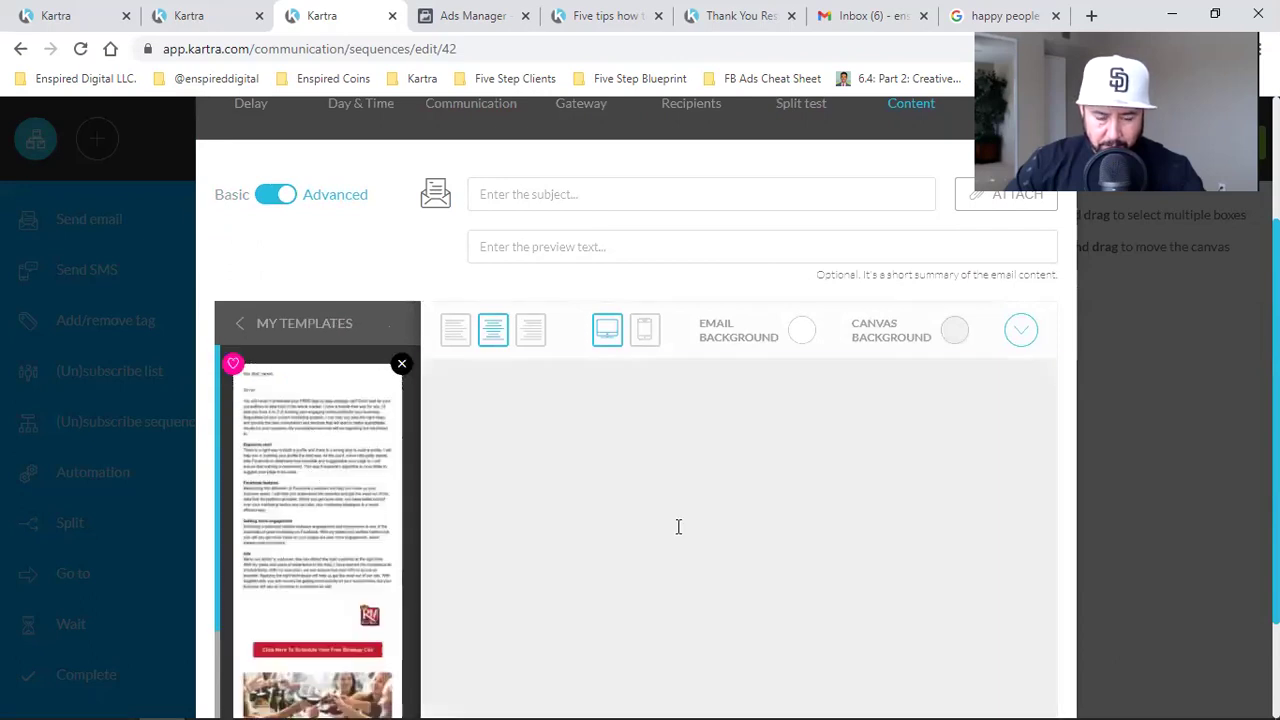
scroll(891, 491, "down", 3)
scroll(785, 477, "down", 7)
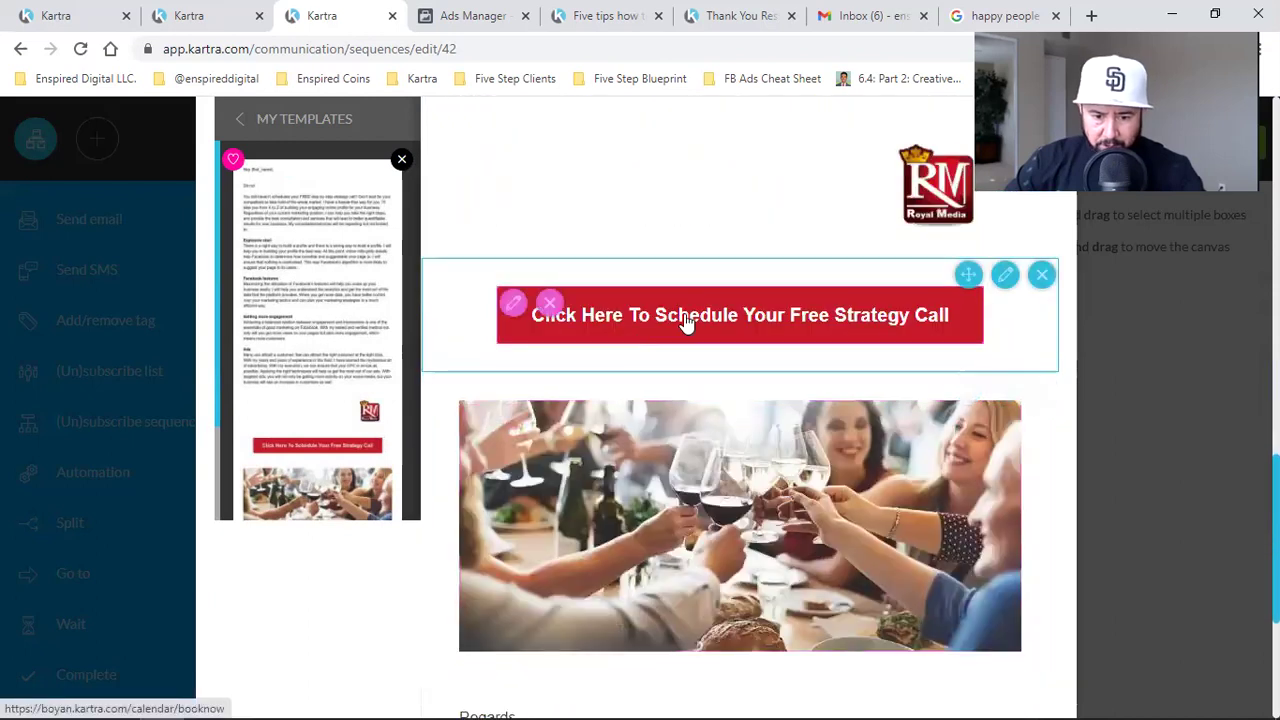
Replace the template's body text below the greeting, from "Oh no!" through the Ads paragraph, with the copied "You have tried everything" message
scroll(680, 500, "down", 1)
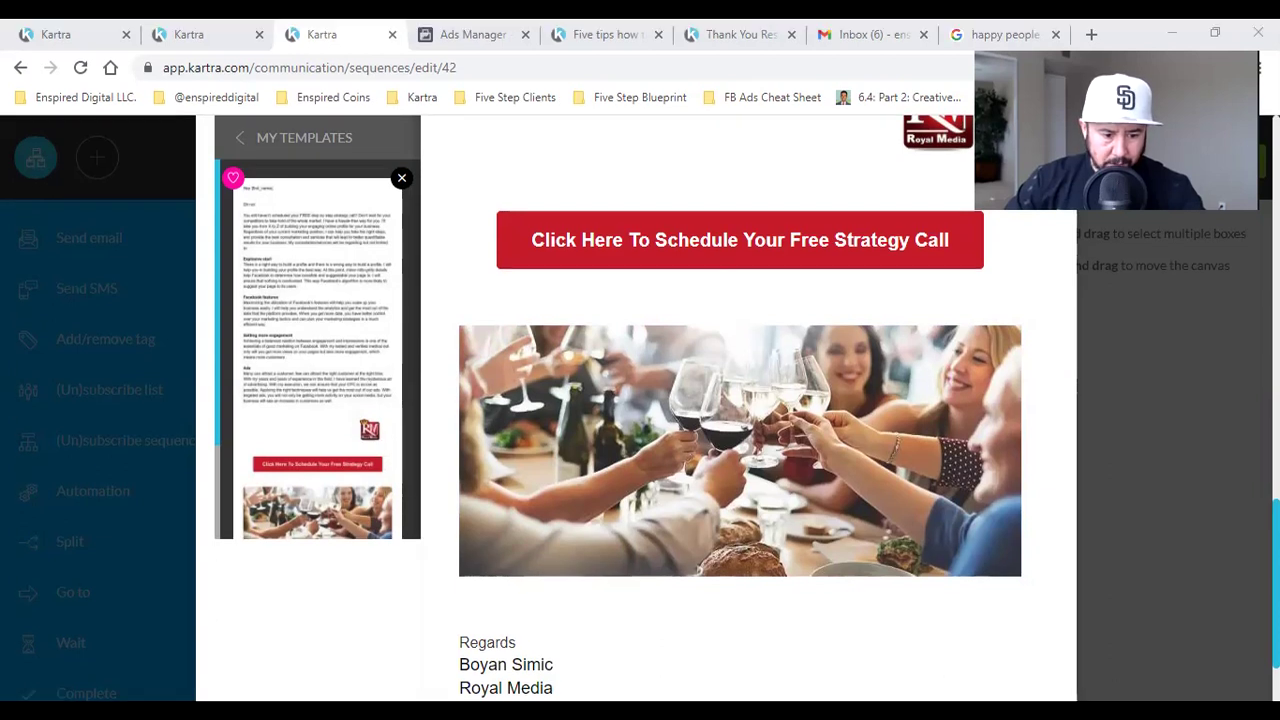
scroll(499, 394, "up", 15)
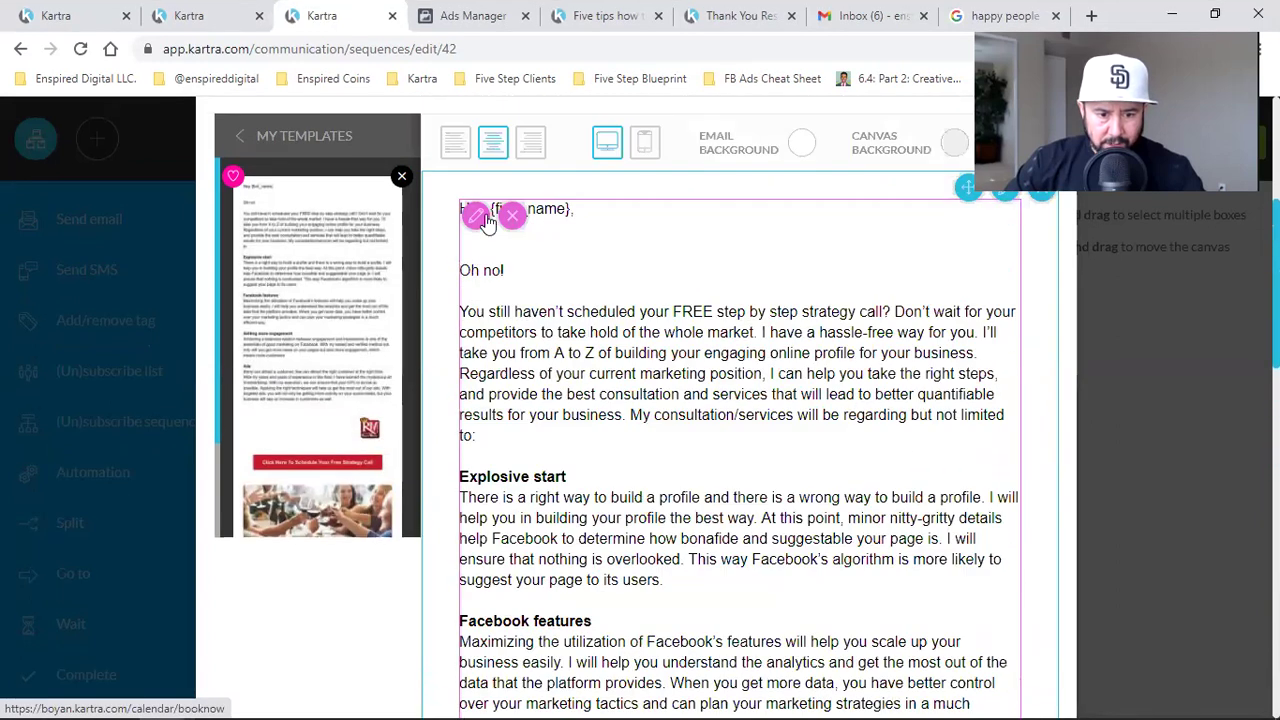
left_click(451, 268)
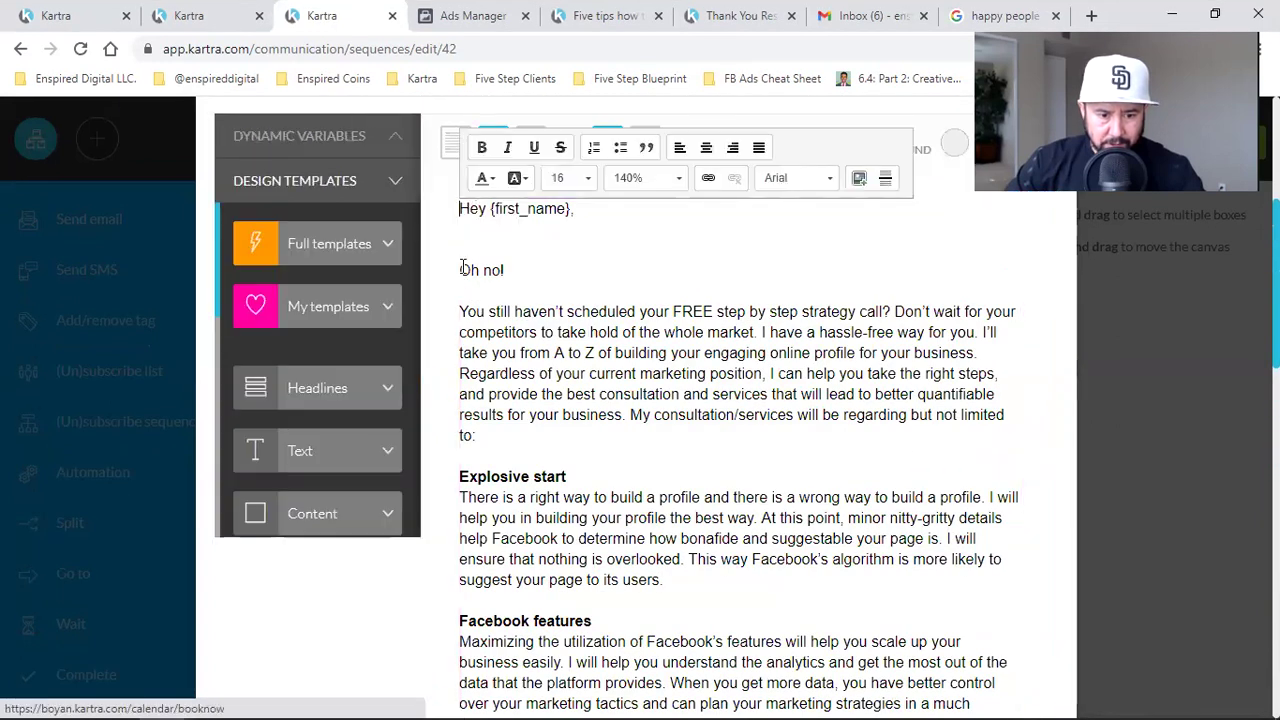
left_click_drag(505, 316, 900, 530)
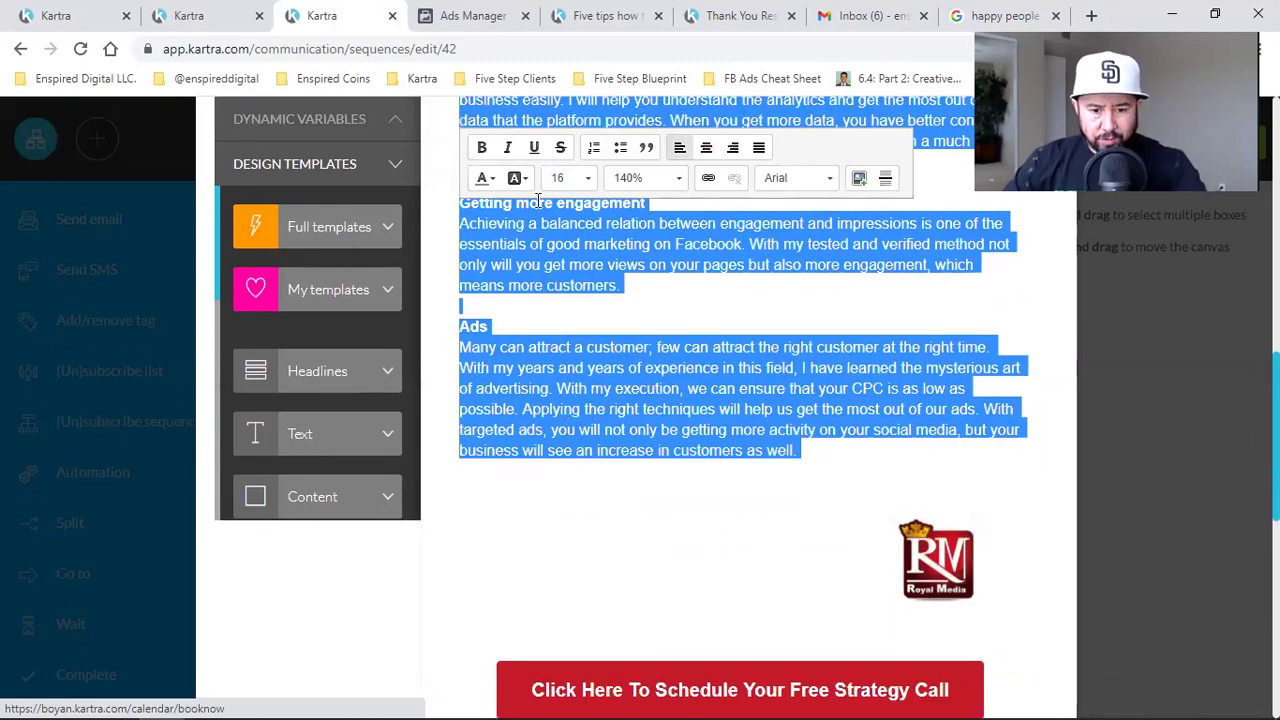
key("ctrl+v")
scroll(641, 380, "up", 4)
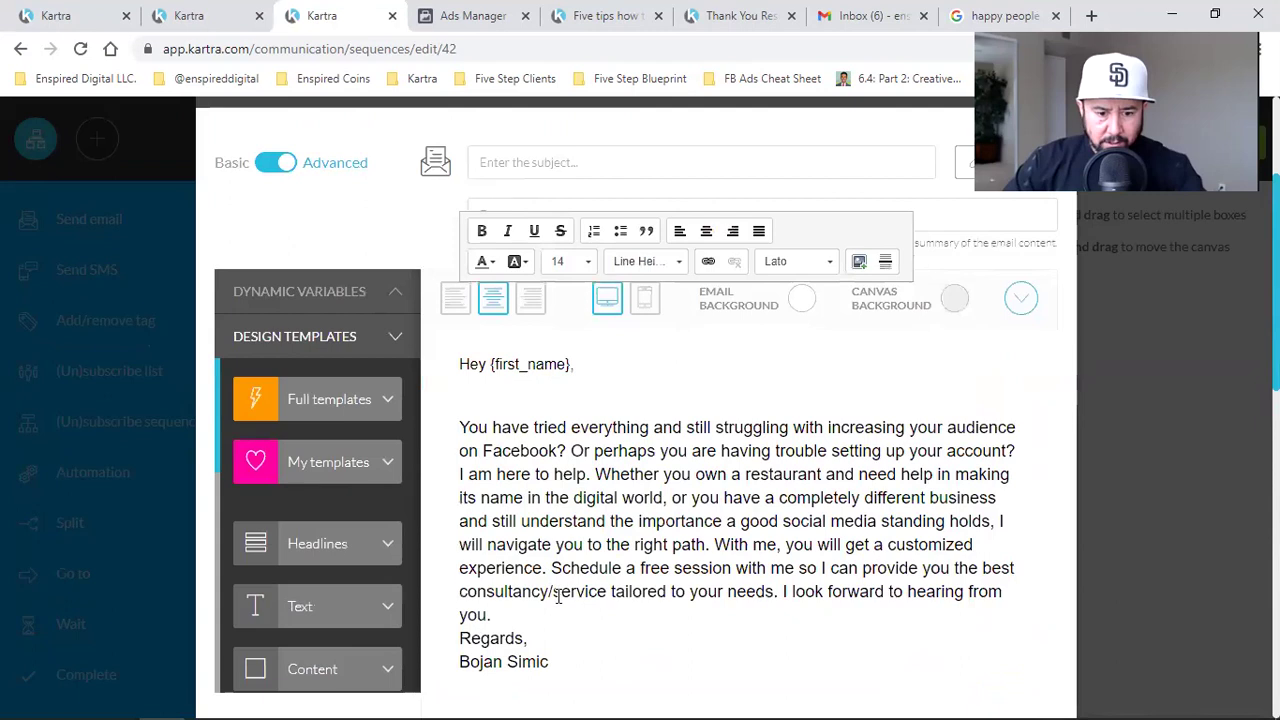
Set the font size of the pasted message, including its sign-off, to 16
left_click_drag(551, 572, 466, 334)
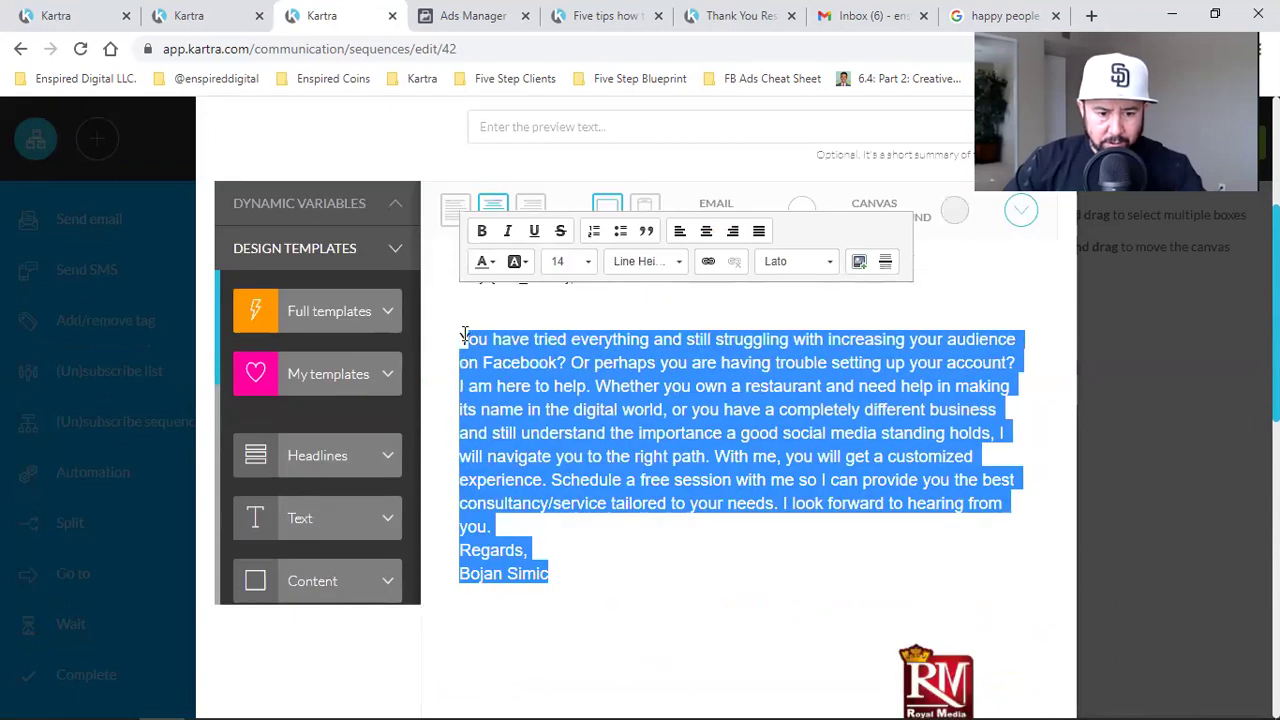
left_click(587, 262)
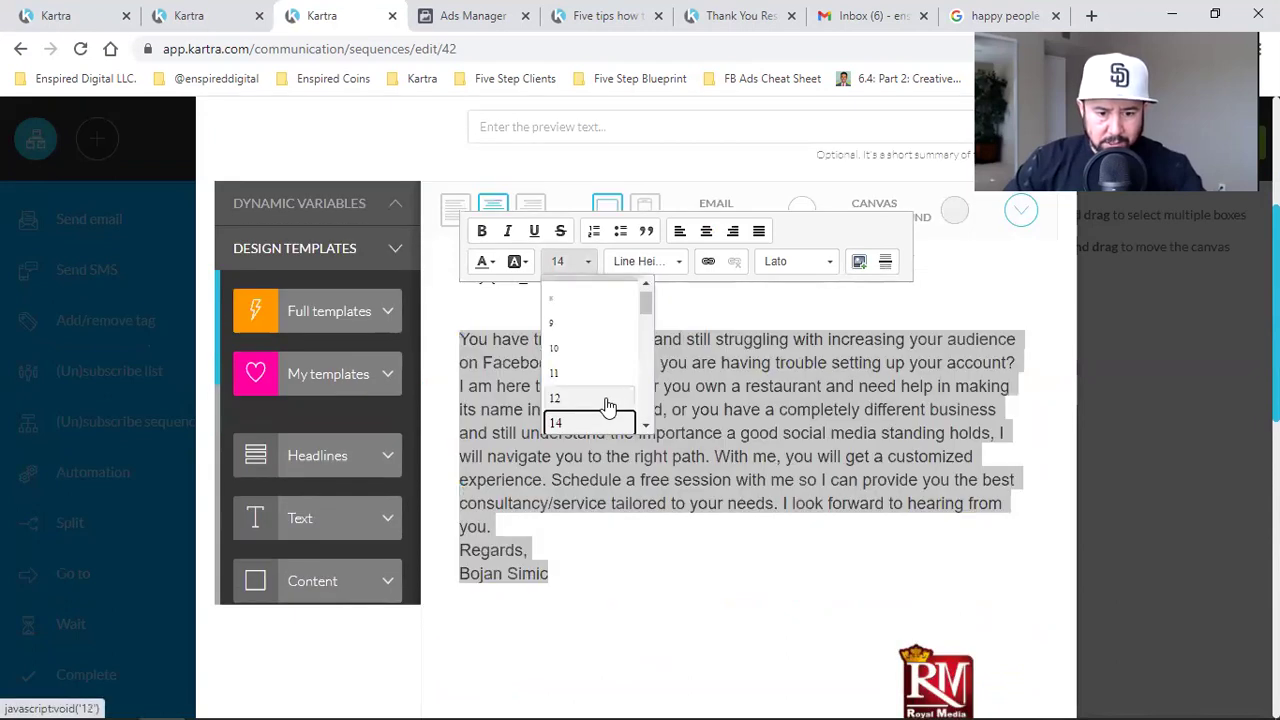
scroll(584, 393, "down", 2)
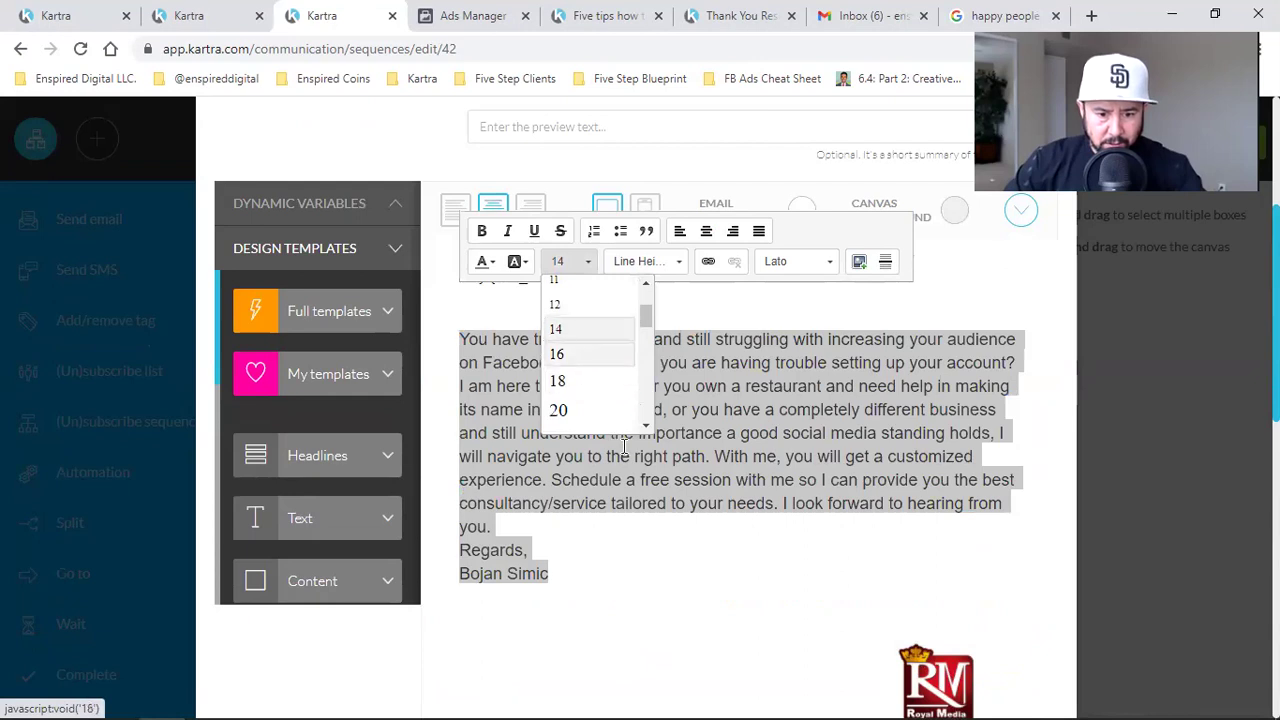
left_click(562, 352)
left_click(624, 447)
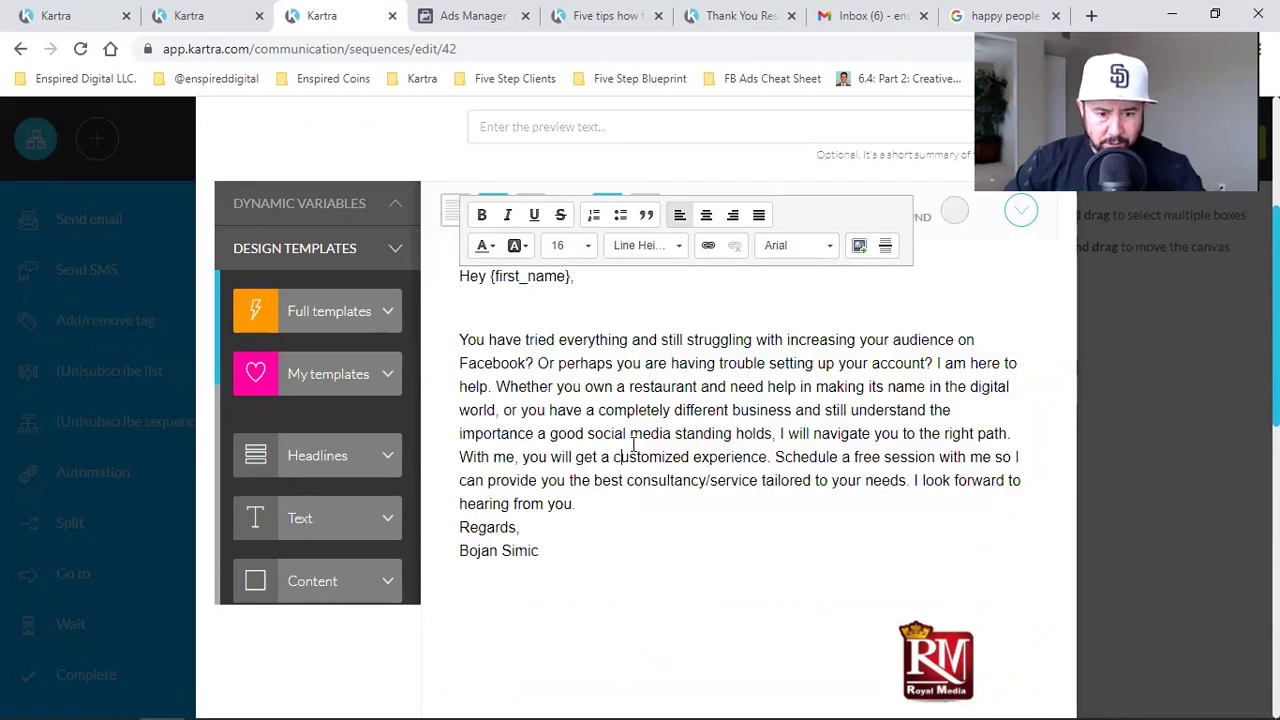
Break the message into paragraphs starting at "Or perhaps", "Whether you own" and "With me", and separate the "Regards" sign-off with two blank lines
left_click(541, 363)
key("Return")
key("Return")
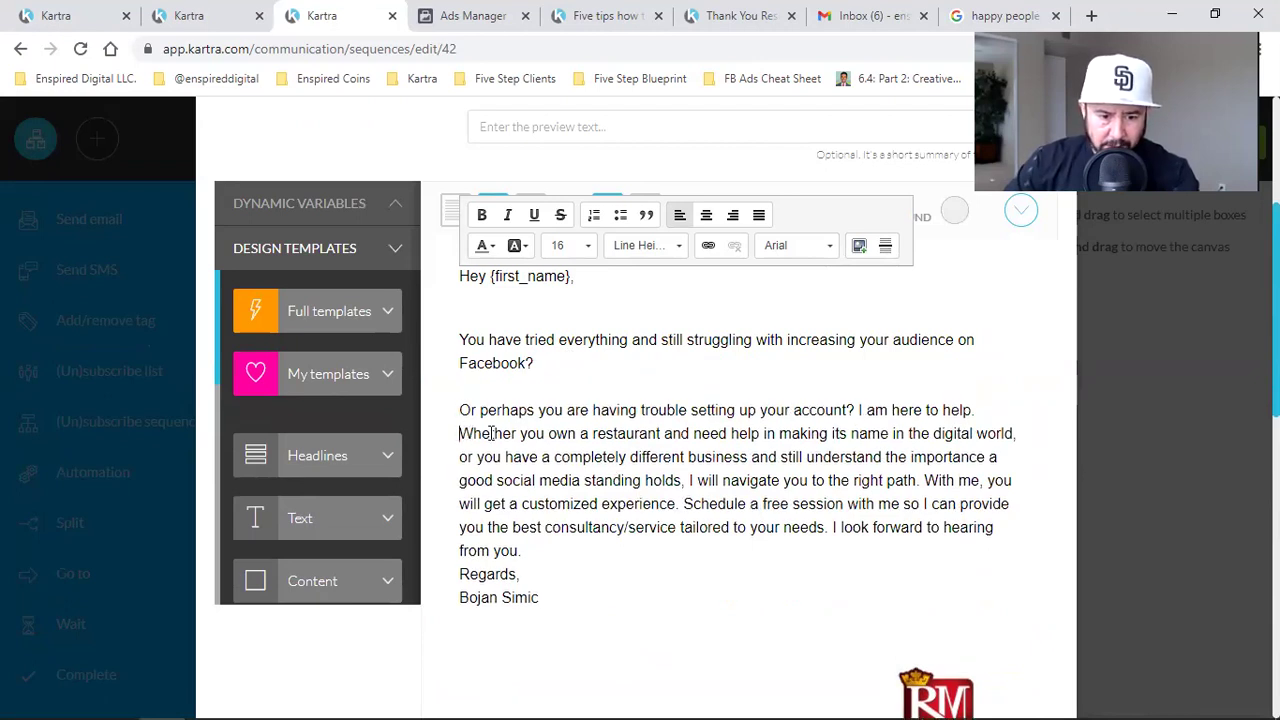
key("Return")
key("Return")
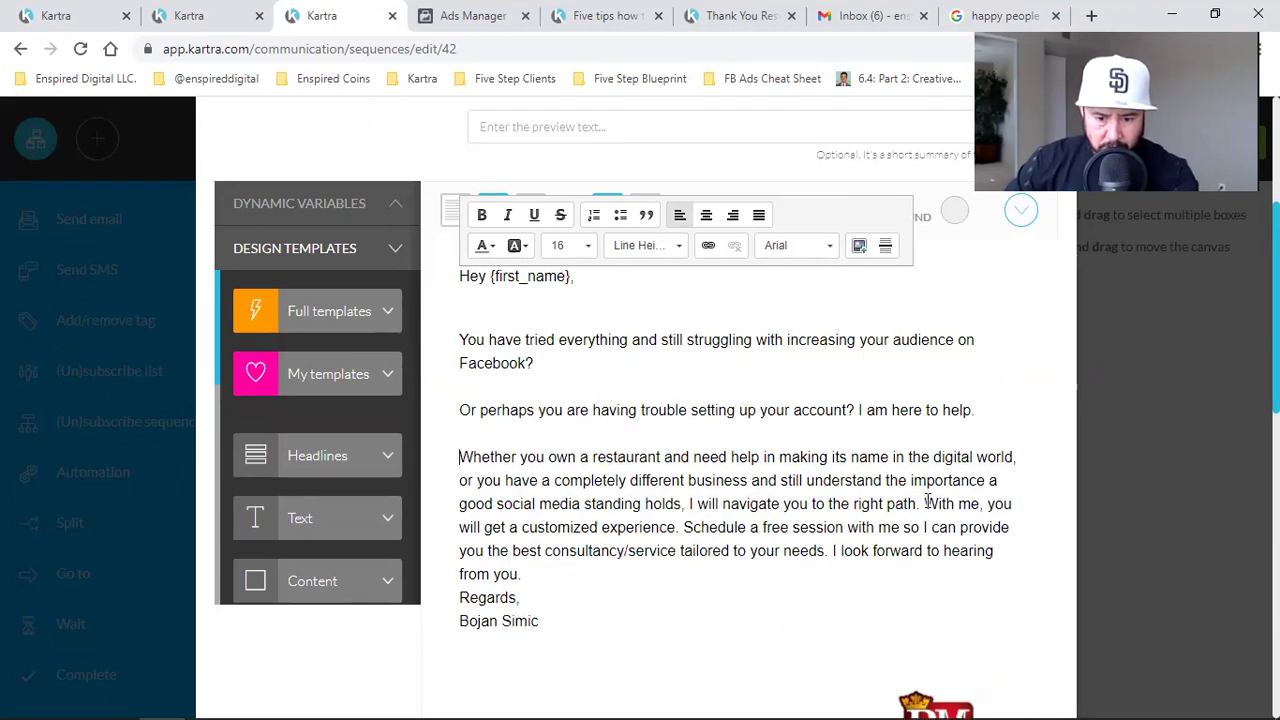
key("Return")
key("Return")
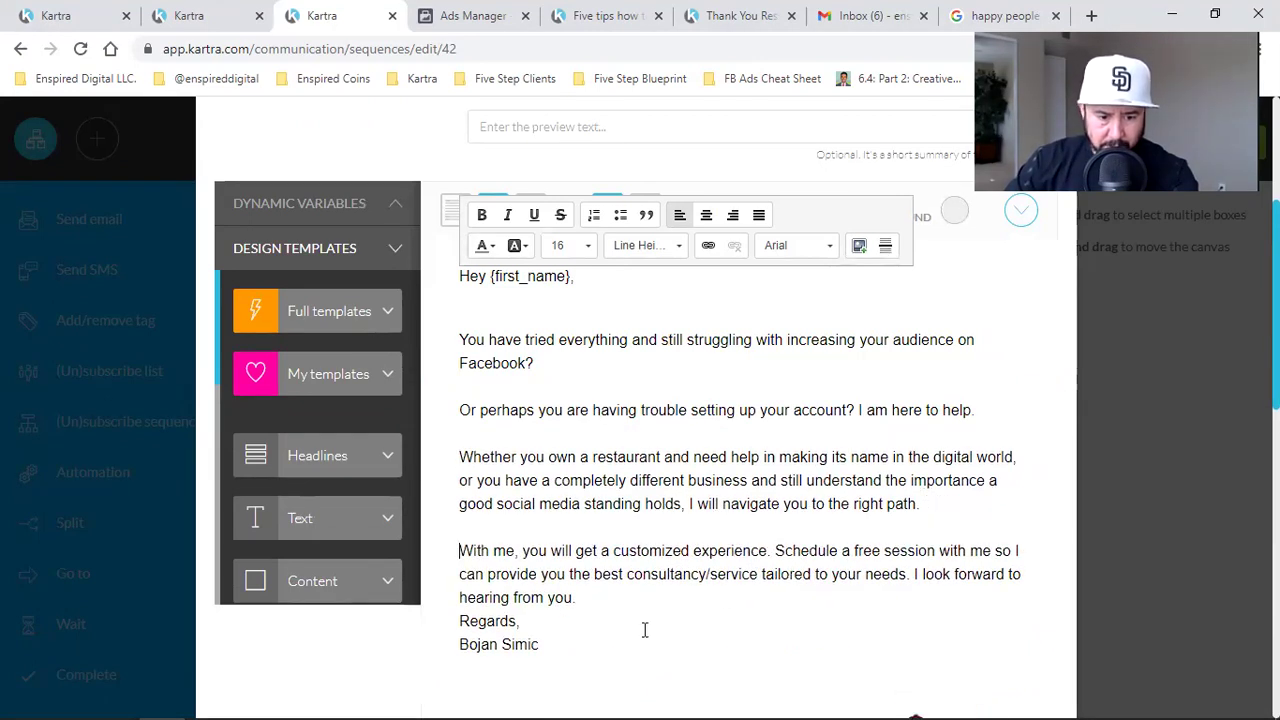
left_click(461, 622)
key("Return")
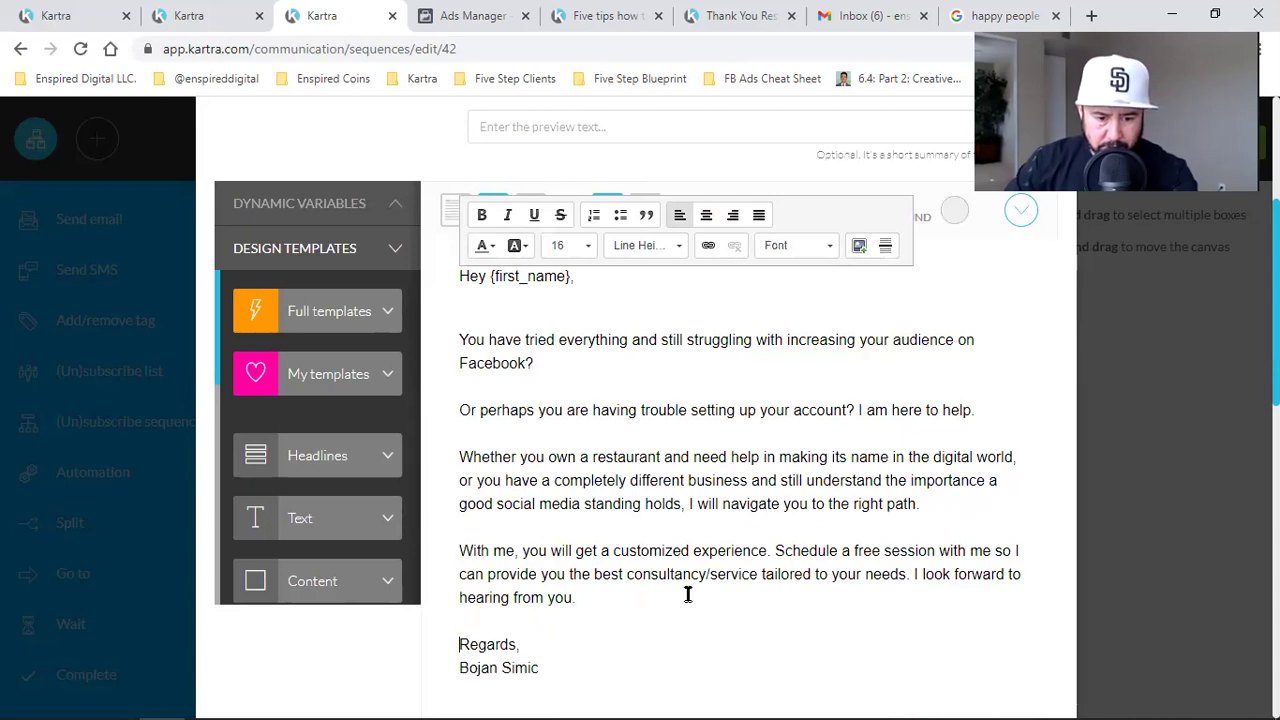
key("Return")
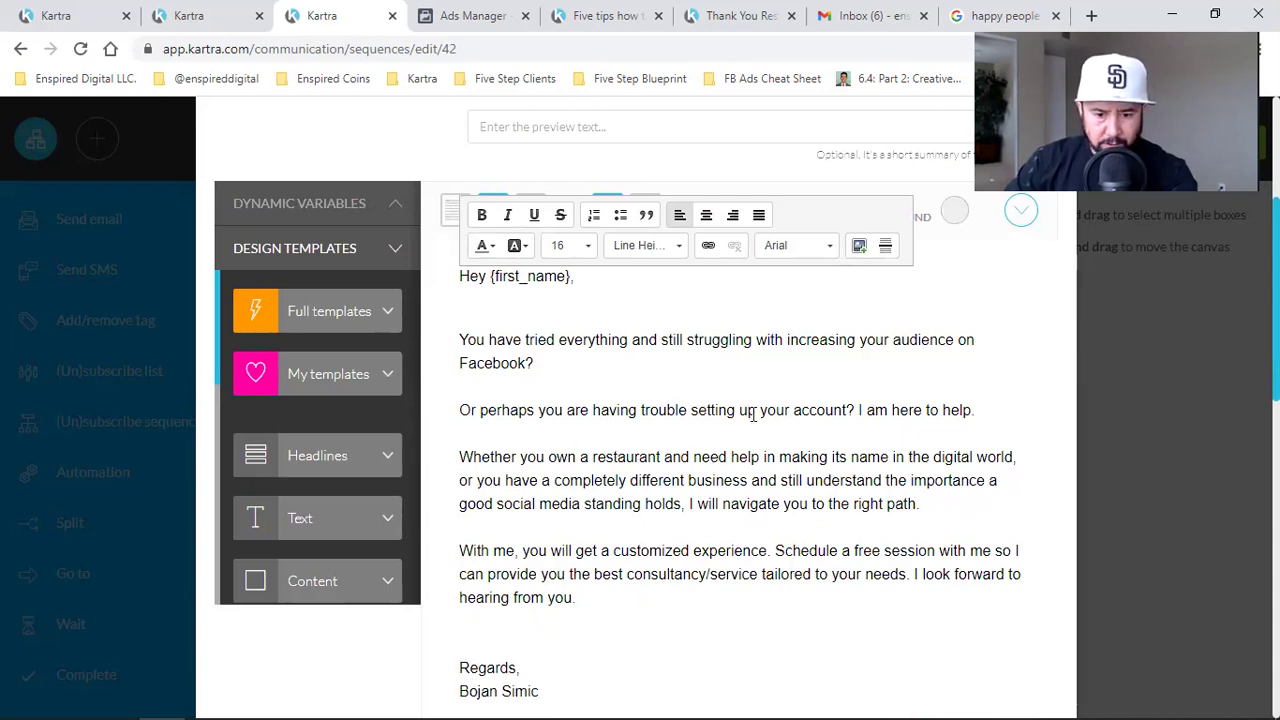
Make the phrase "Whether you own a restaurant" bold and underlined
left_click_drag(461, 458, 820, 460)
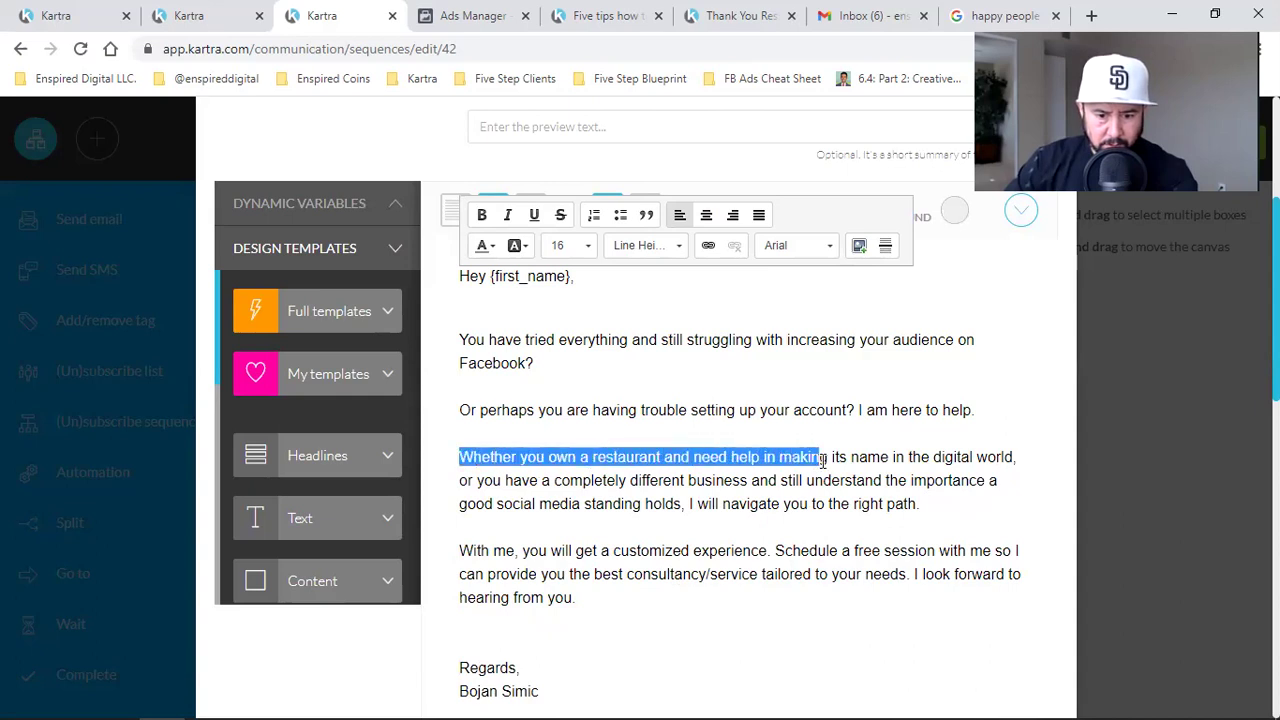
left_click_drag(827, 458, 666, 461)
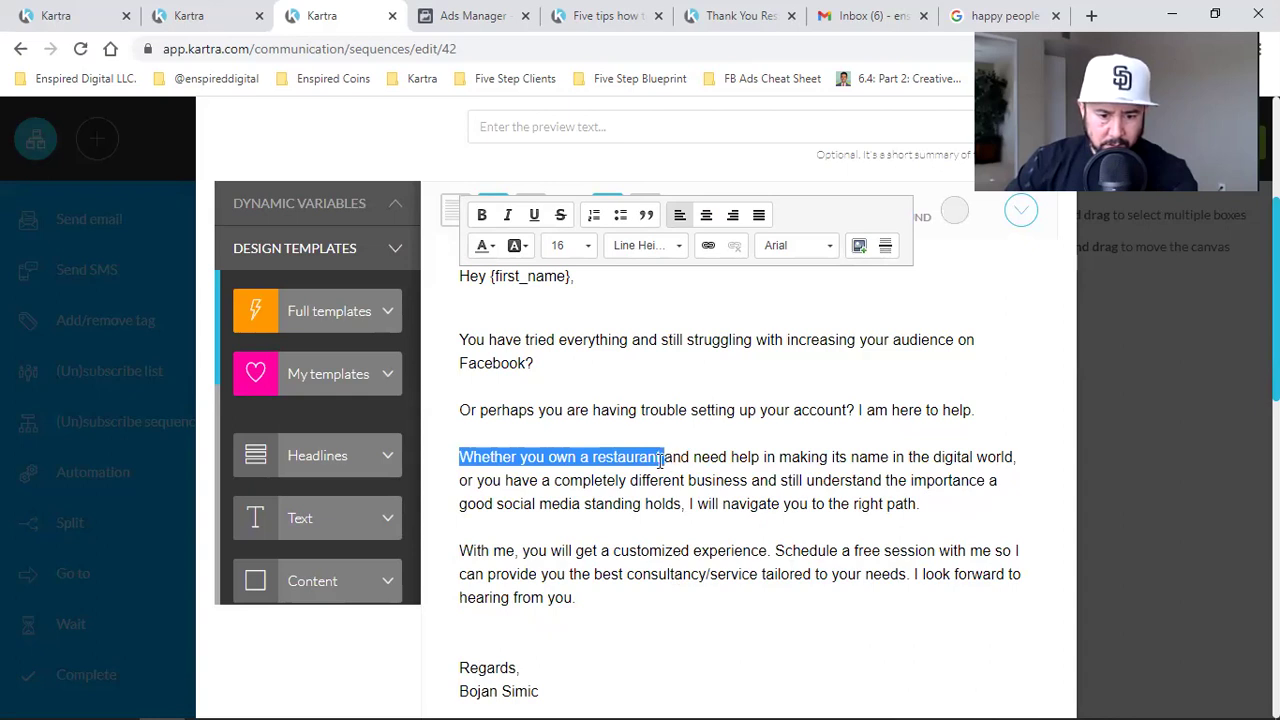
left_click(474, 218)
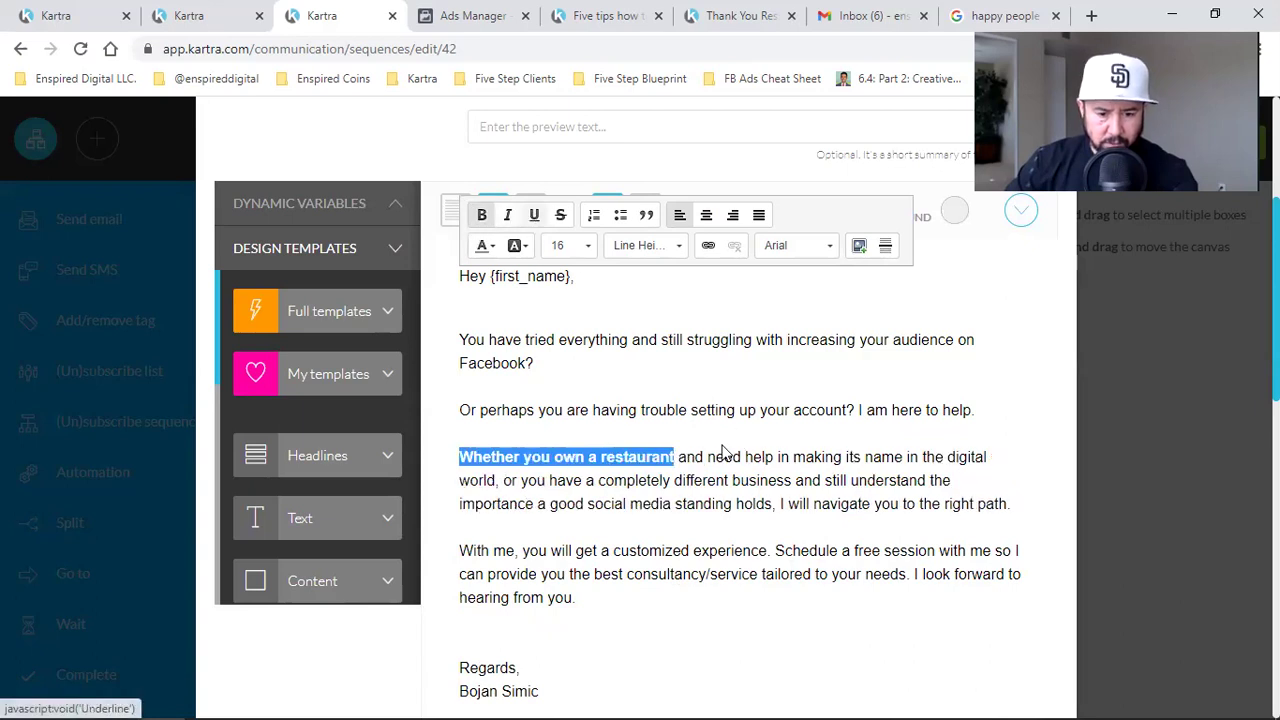
Enter "Still struggling?" as the email subject
scroll(490, 205, "up", 1)
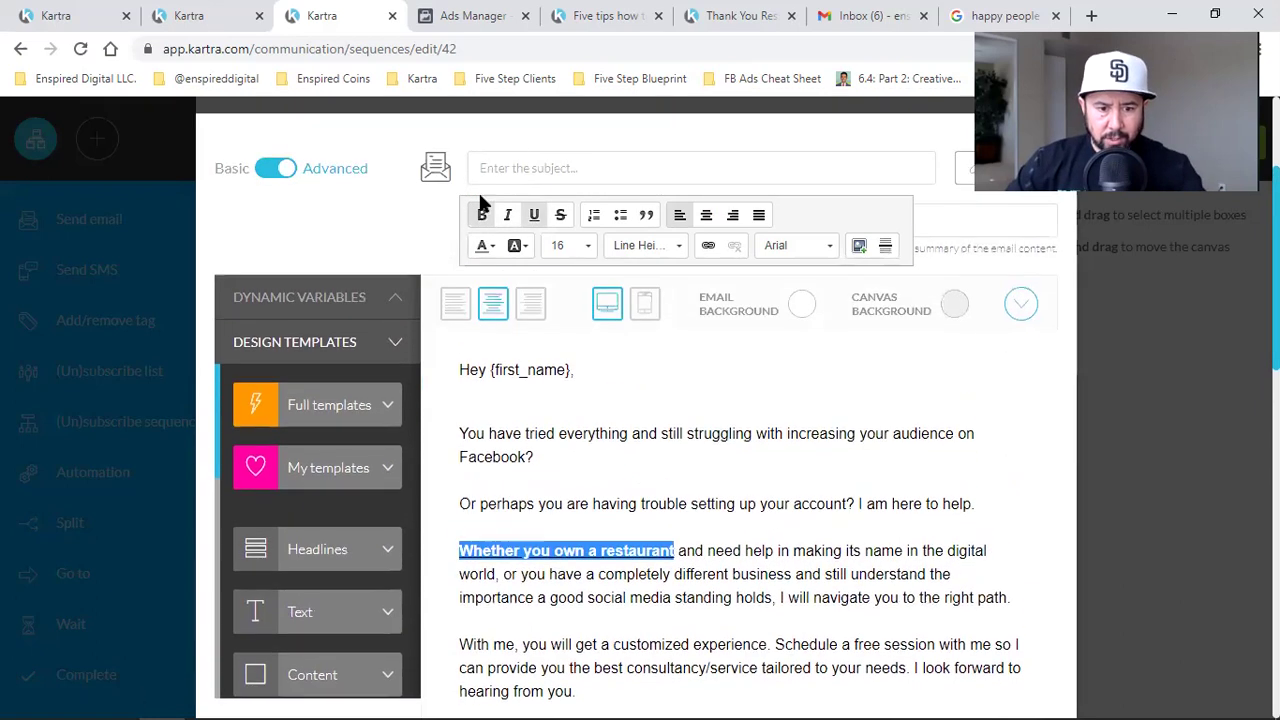
left_click(526, 170)
type("St")
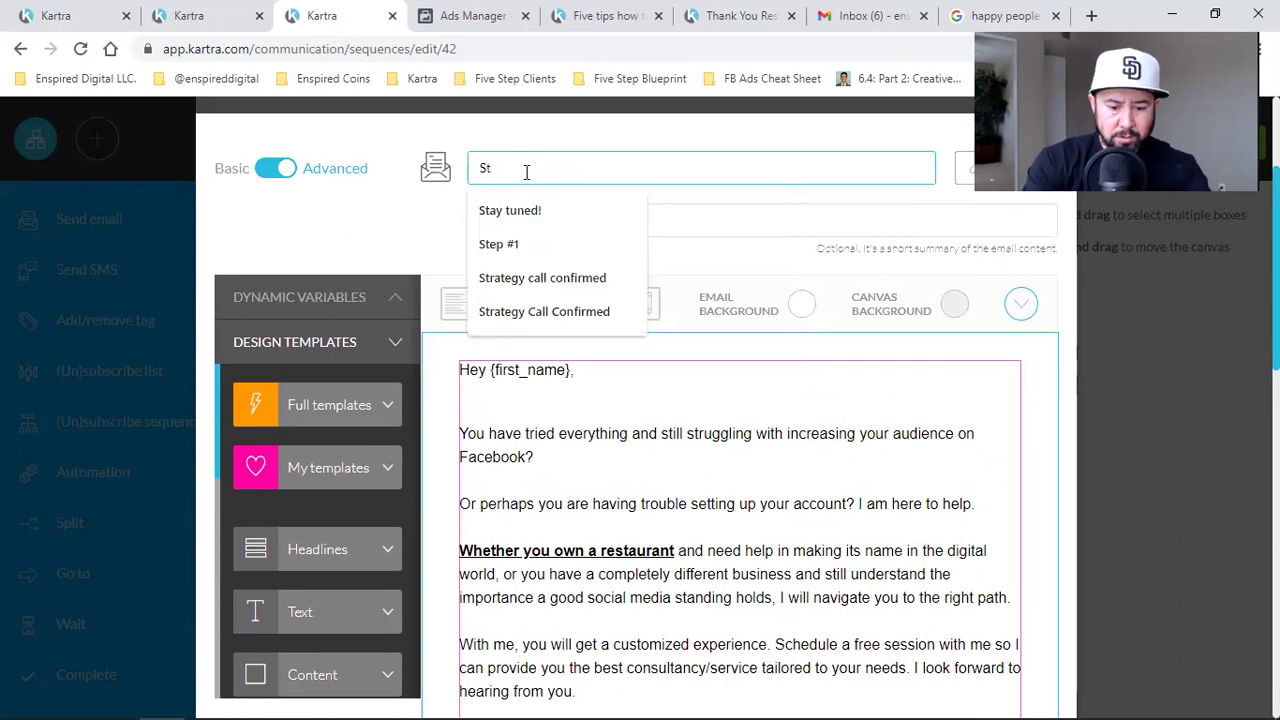
type("ill struggling?")
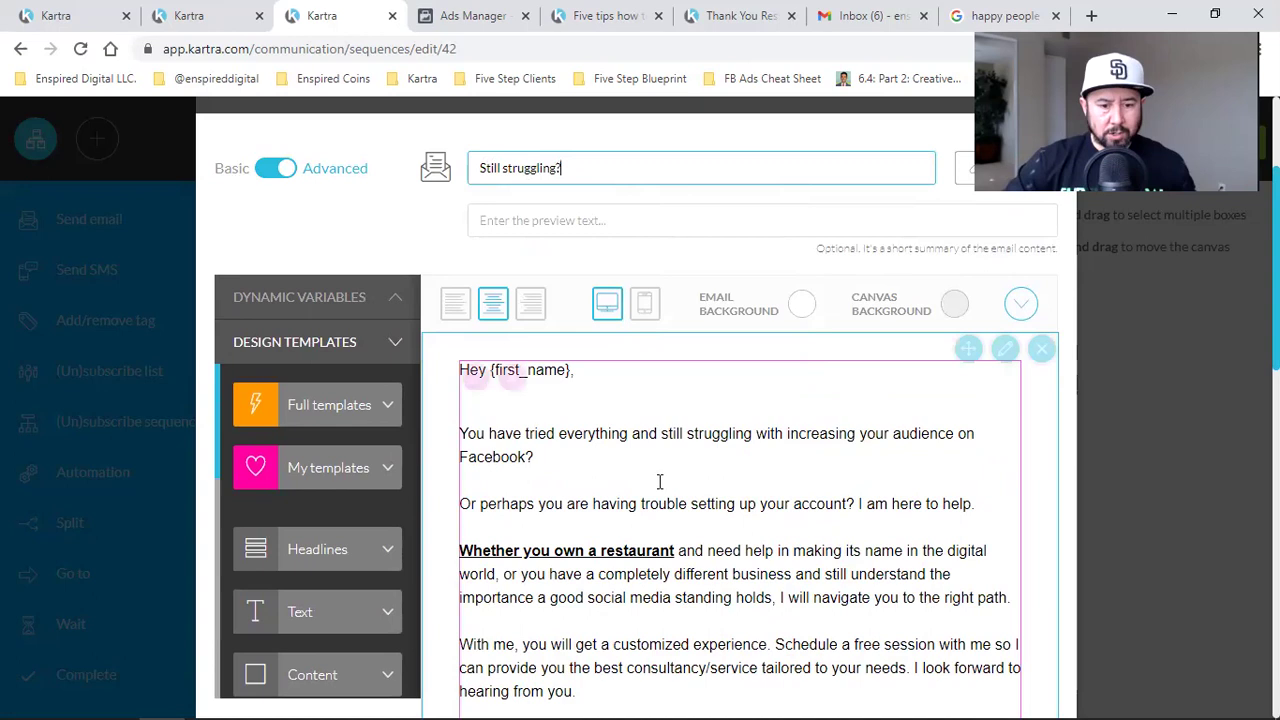
Switch to the Google image results for "happy people at restaurant" and save the related "Expect the Unexpected: Experiential Dining" photo to the computer
scroll(652, 485, "down", 1)
scroll(652, 485, "down", 3)
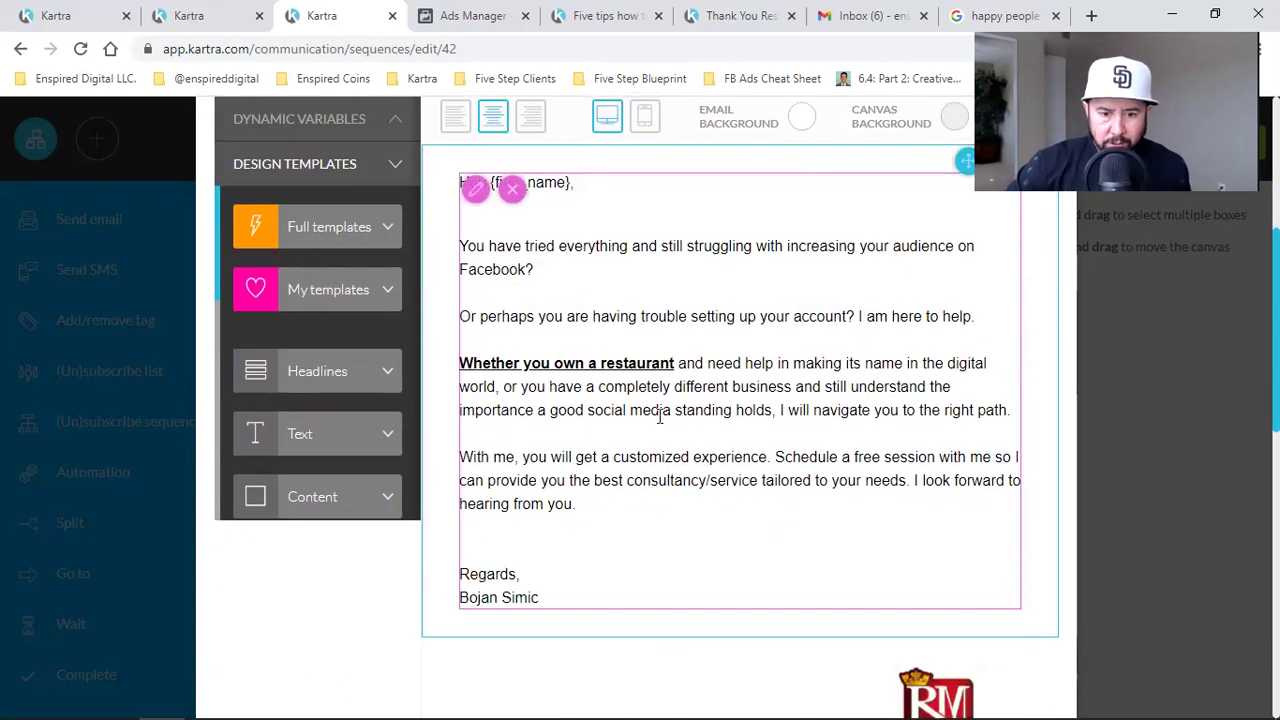
left_click(763, 525)
scroll(763, 525, "down", 5)
scroll(697, 512, "down", 7)
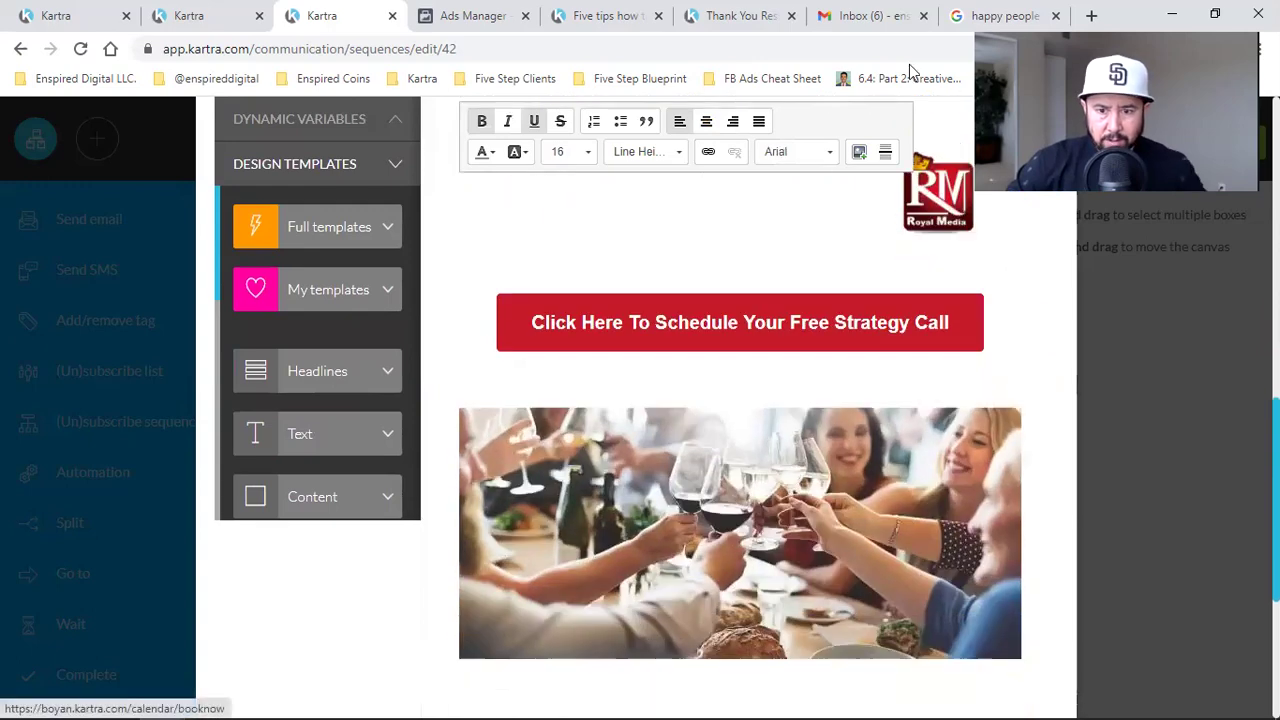
left_click(955, 15)
scroll(639, 386, "down", 5)
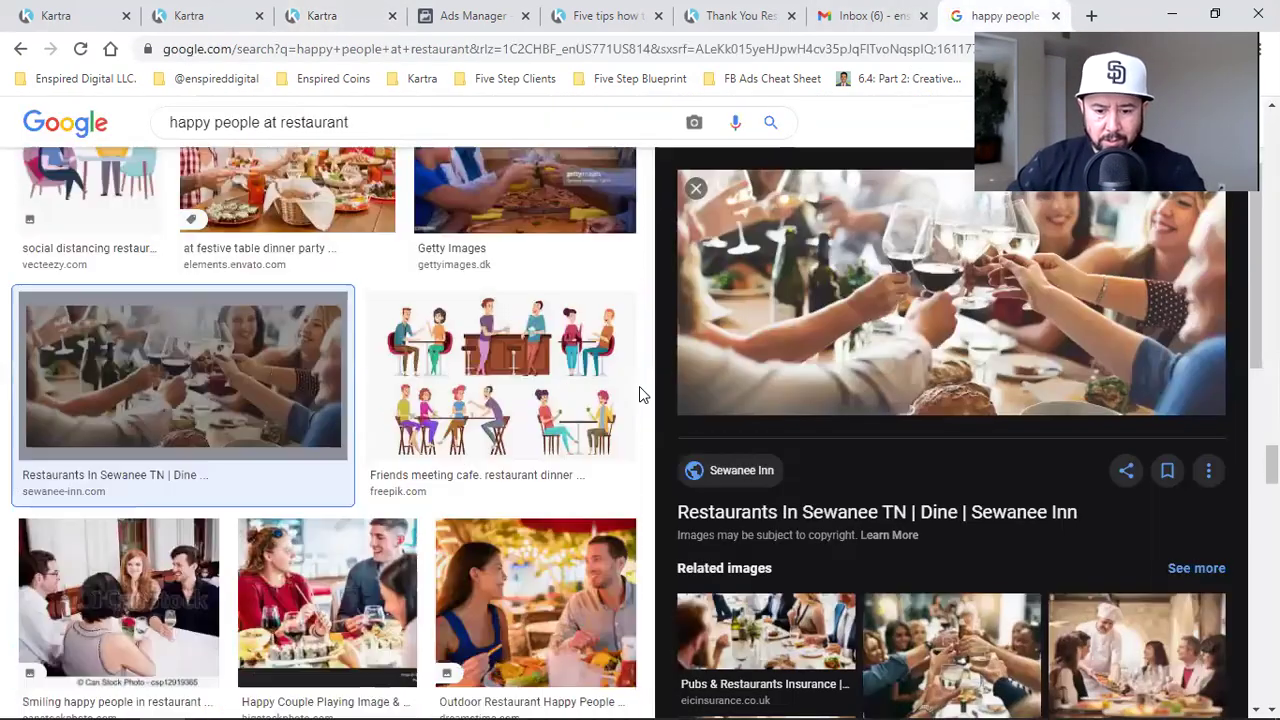
scroll(488, 421, "down", 3)
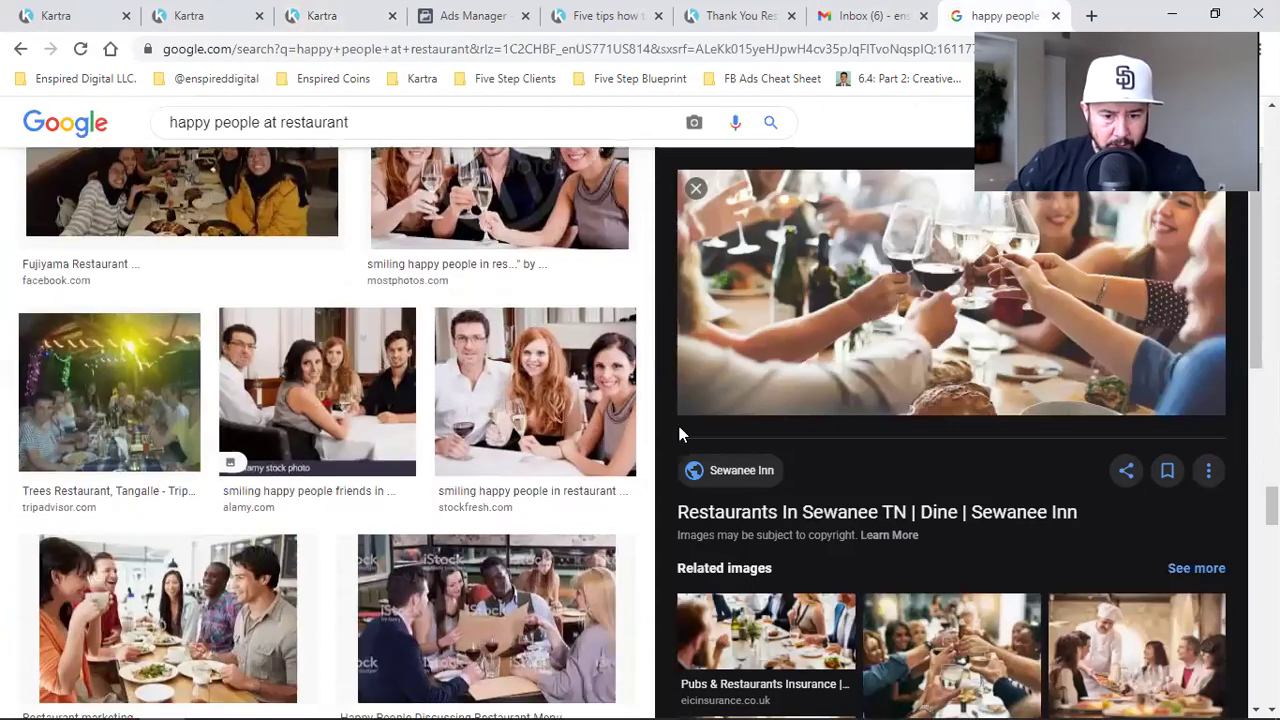
scroll(677, 421, "down", 3)
scroll(1128, 566, "down", 1)
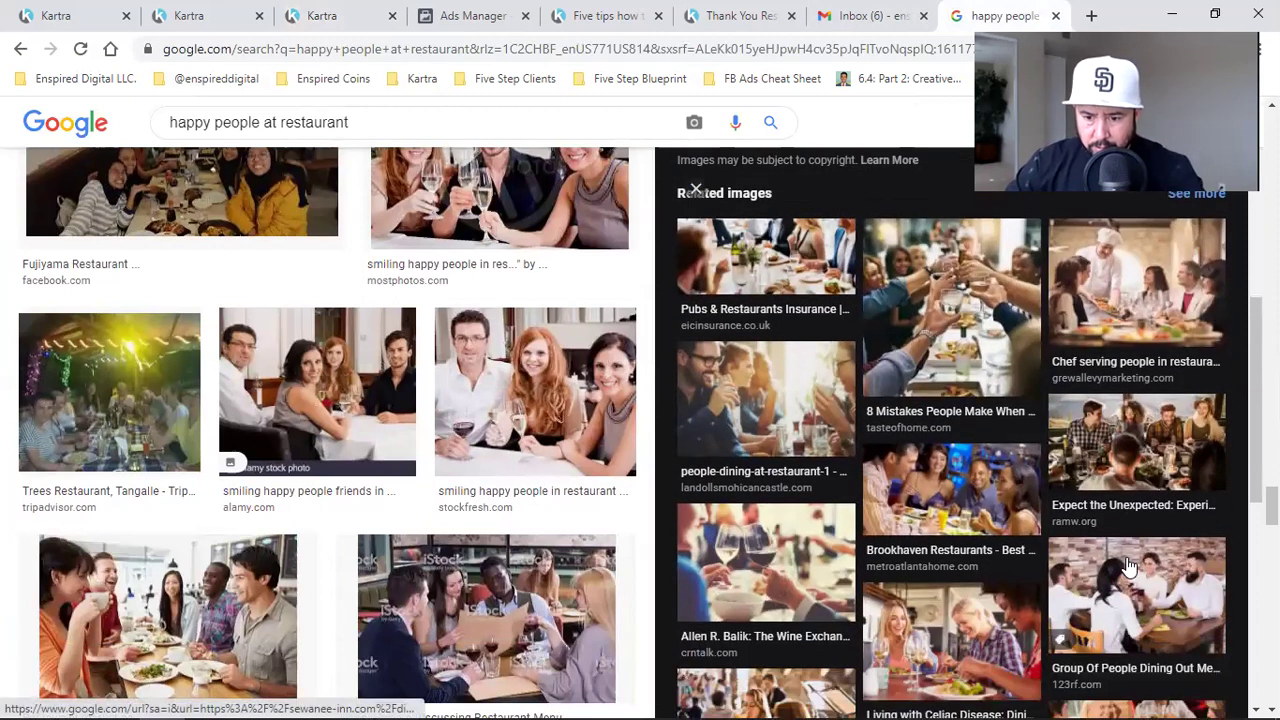
left_click(1138, 480)
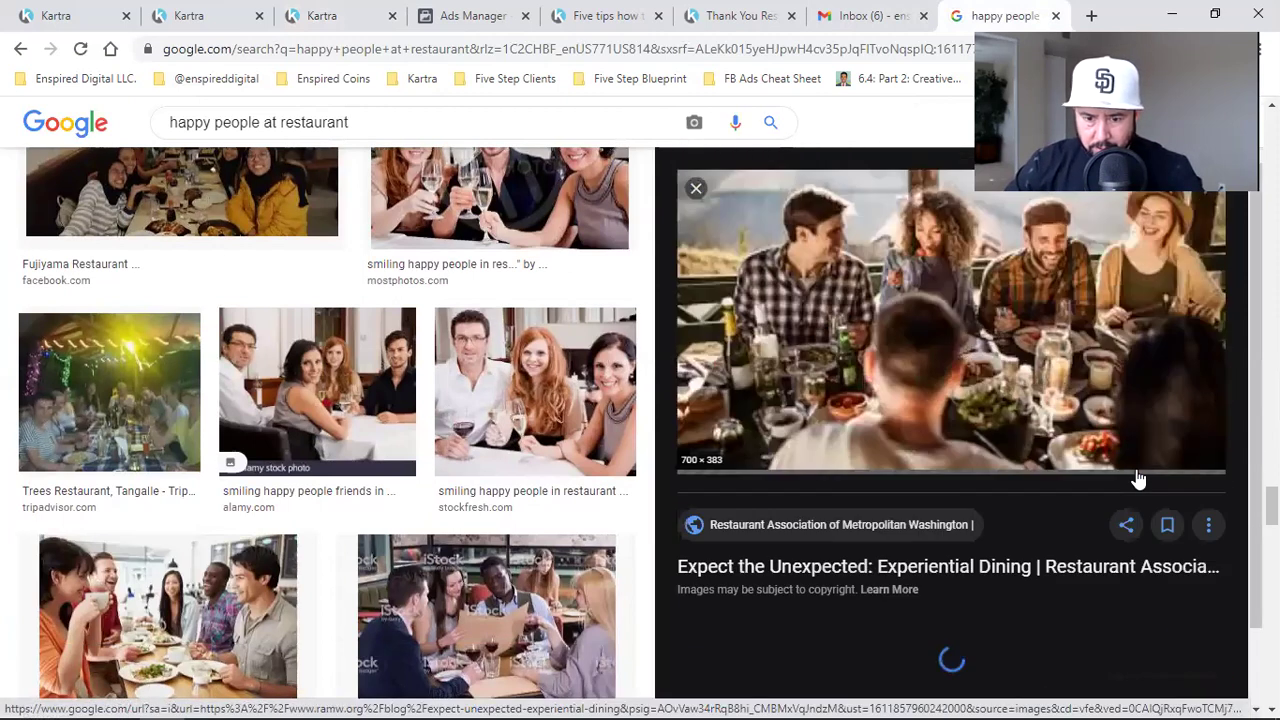
right_click(885, 363)
left_click(971, 532)
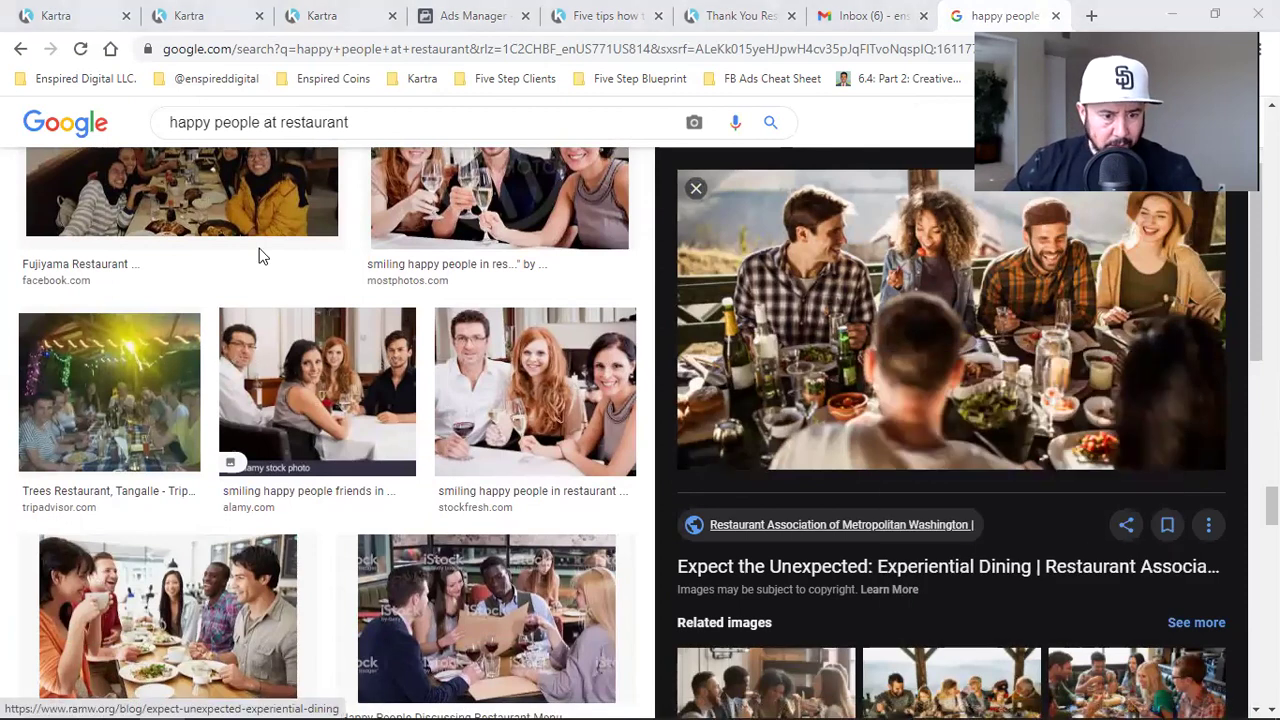
key("Return")
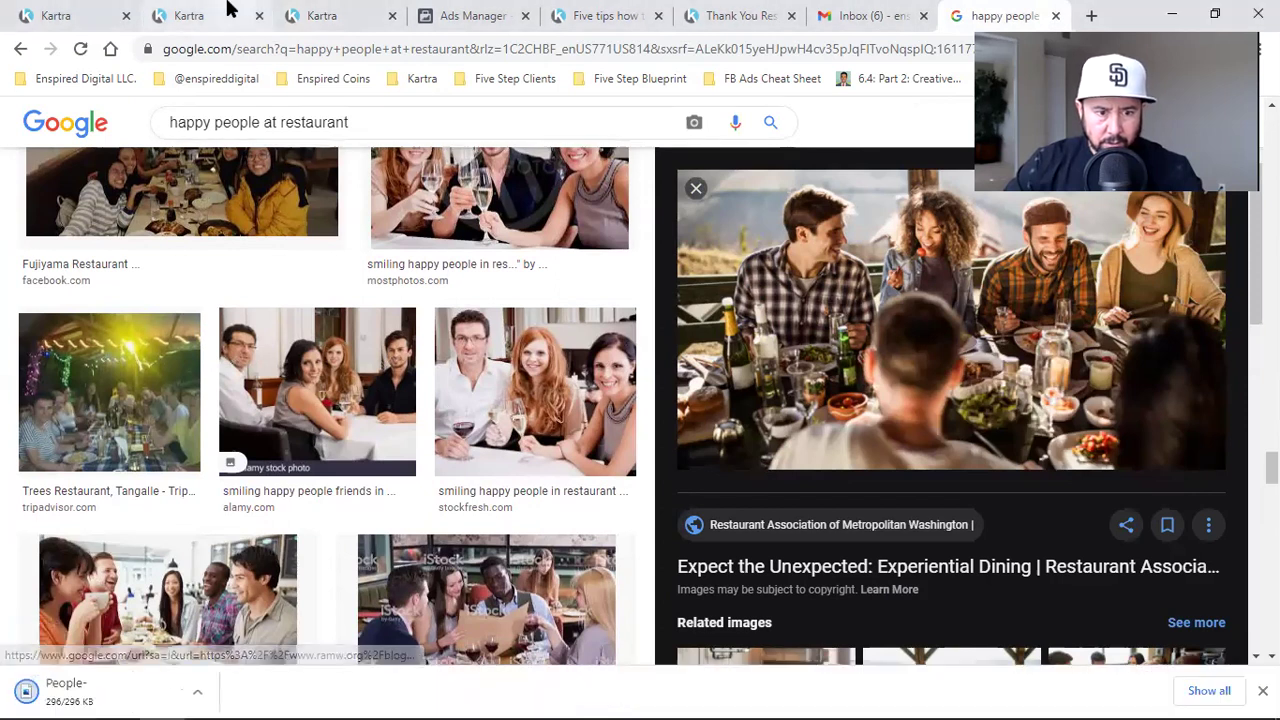
Return to the Kartra sequence email and replace the wine-toast image below the strategy call button with the downloaded People-Dining photo
left_click(229, 12)
left_click(60, 12)
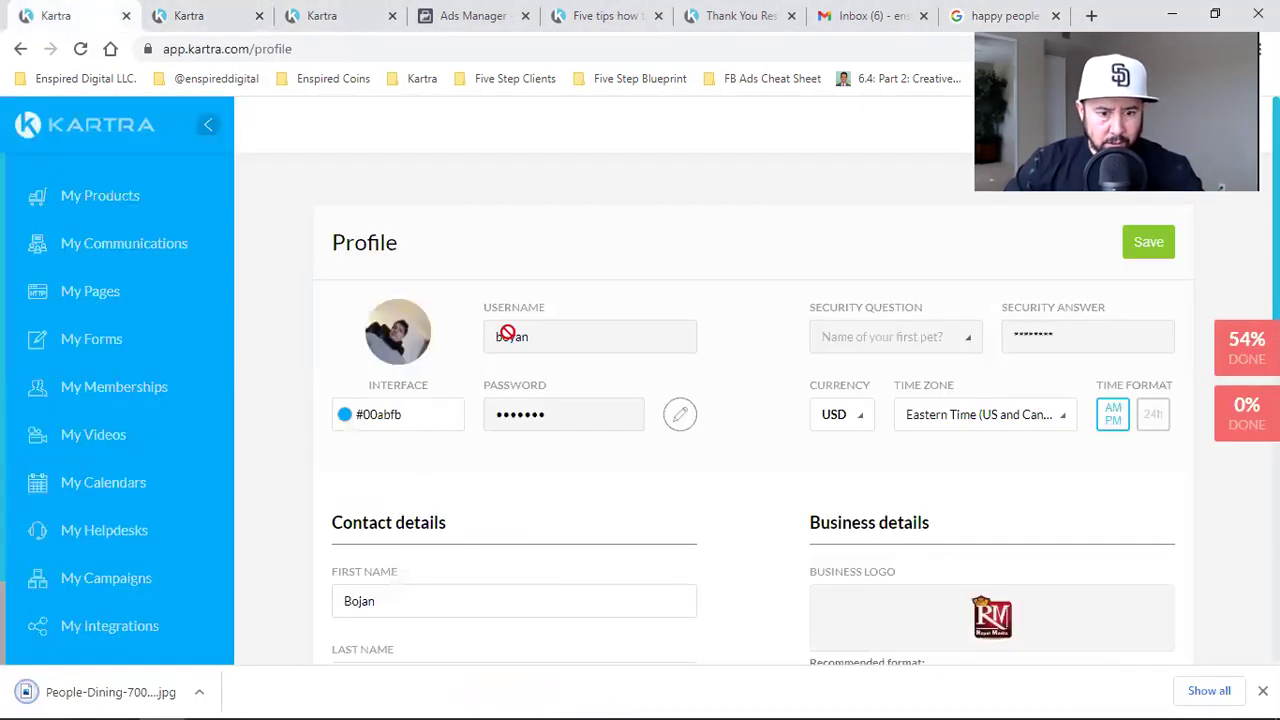
left_click(445, 12)
left_click(312, 14)
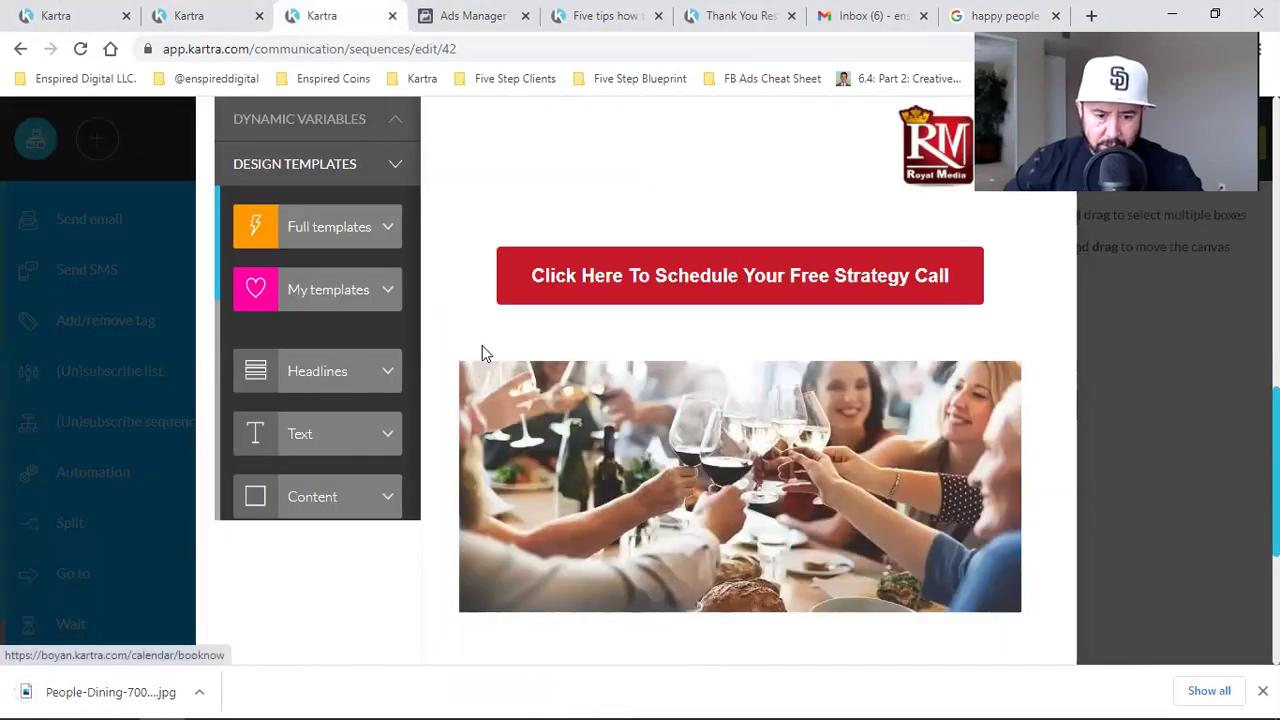
left_click(470, 384)
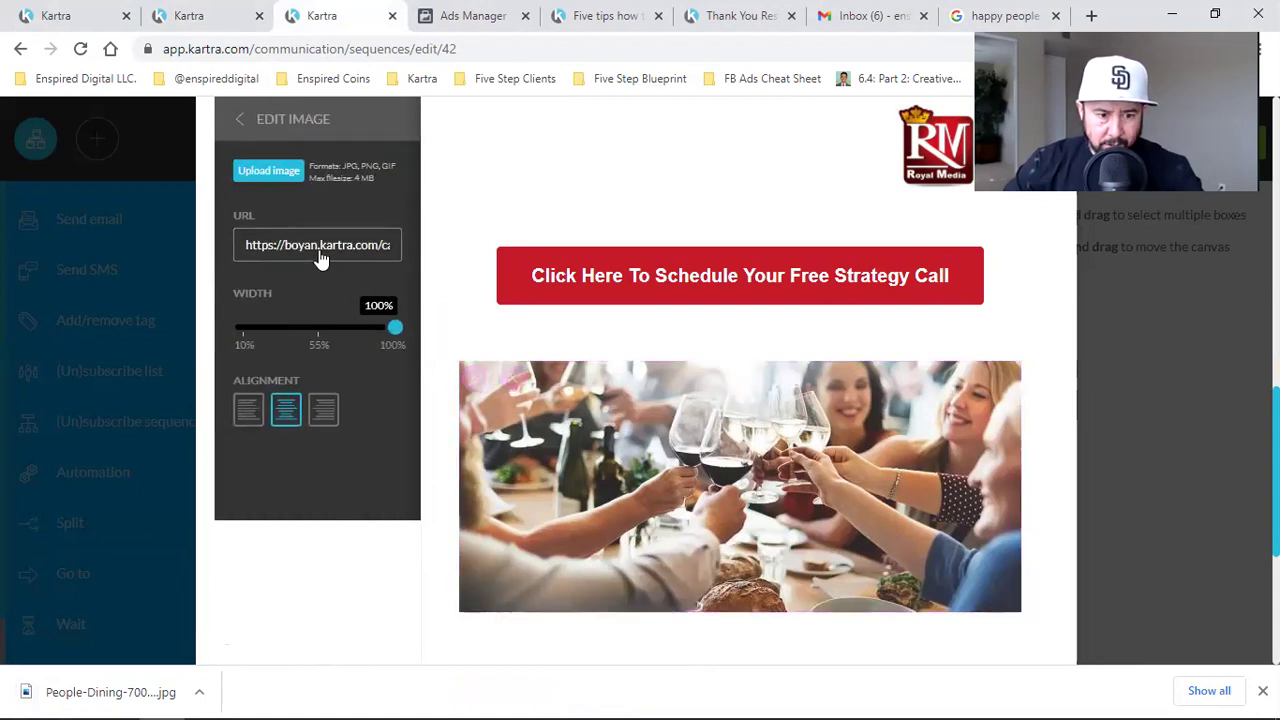
left_click(256, 171)
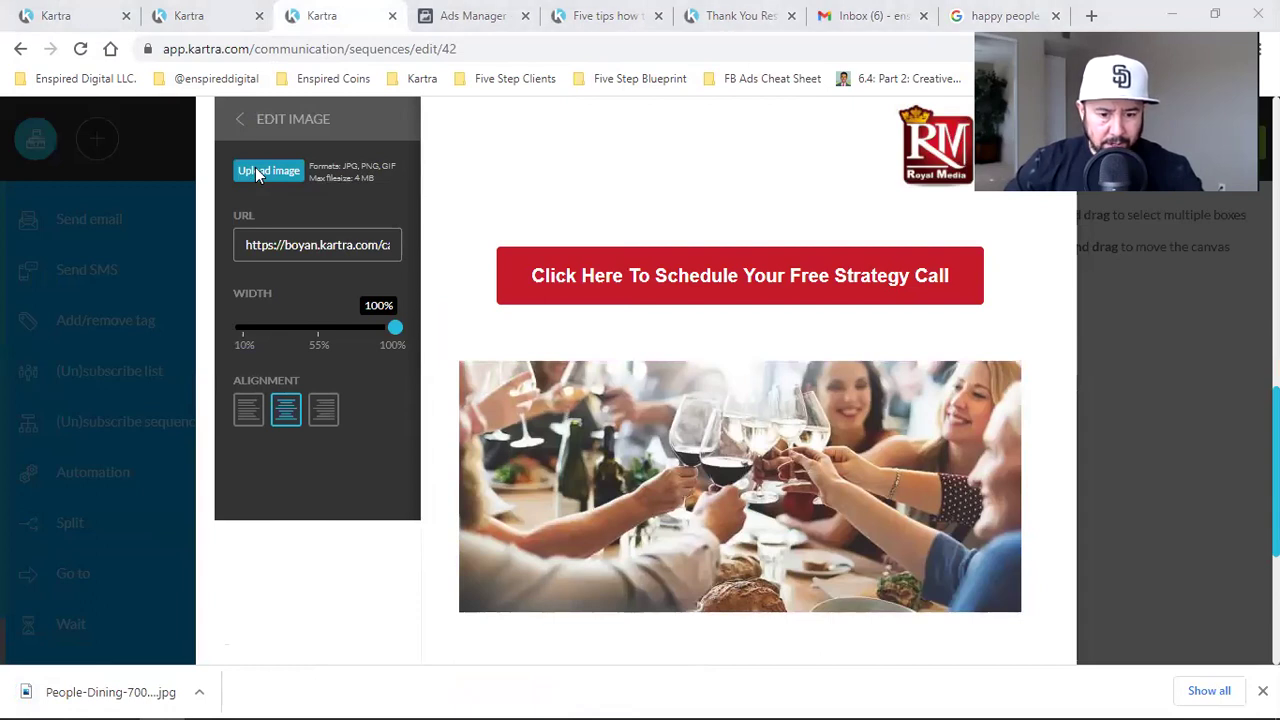
key("Return")
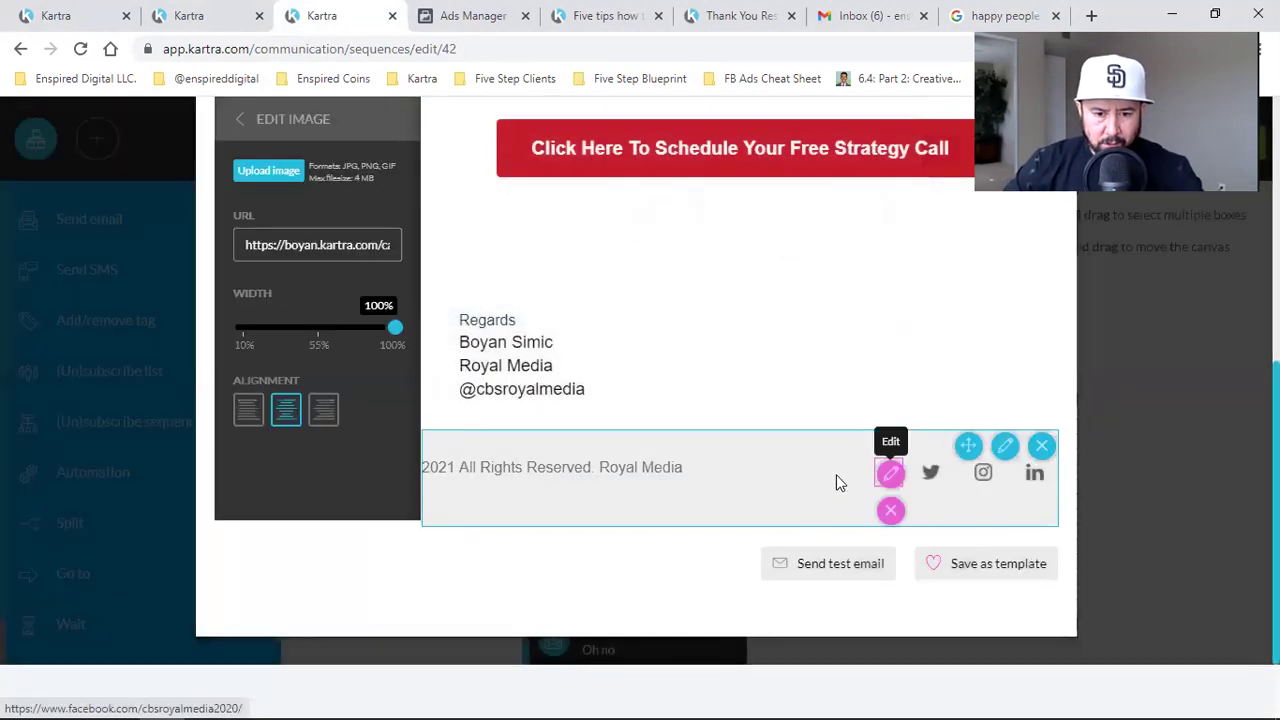
scroll(577, 563, "up", 2)
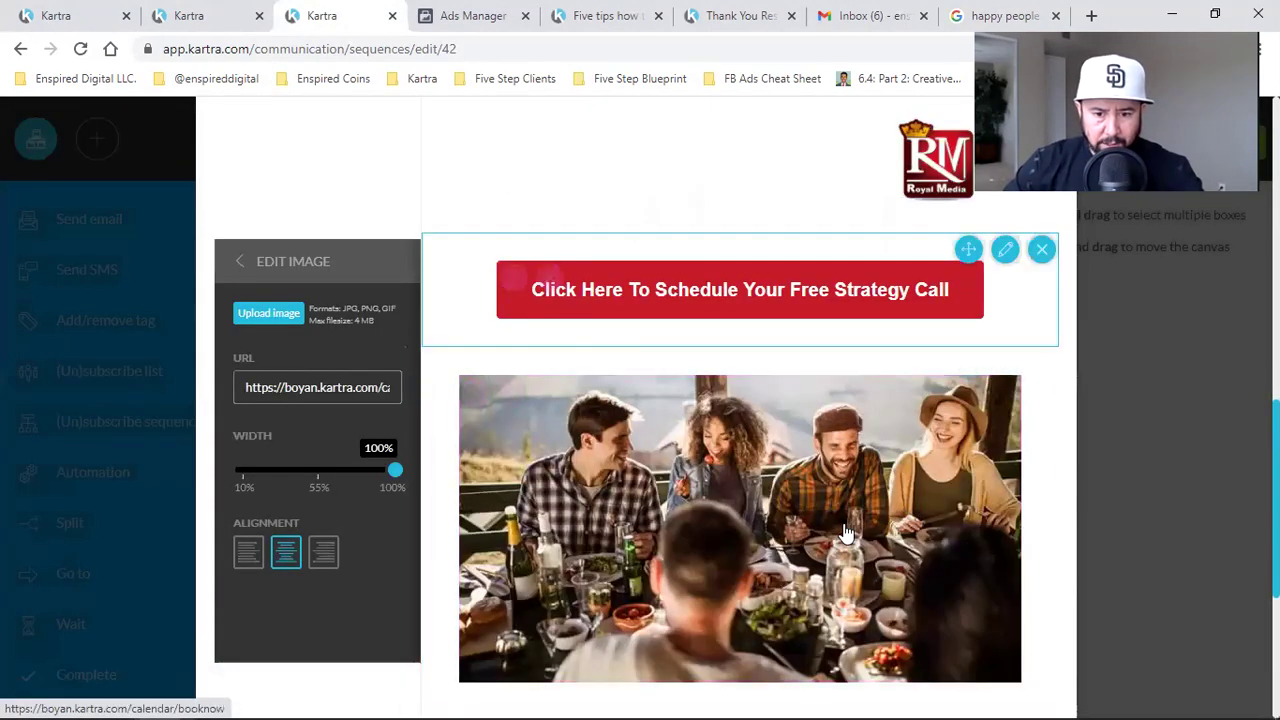
scroll(1000, 523, "up", 8)
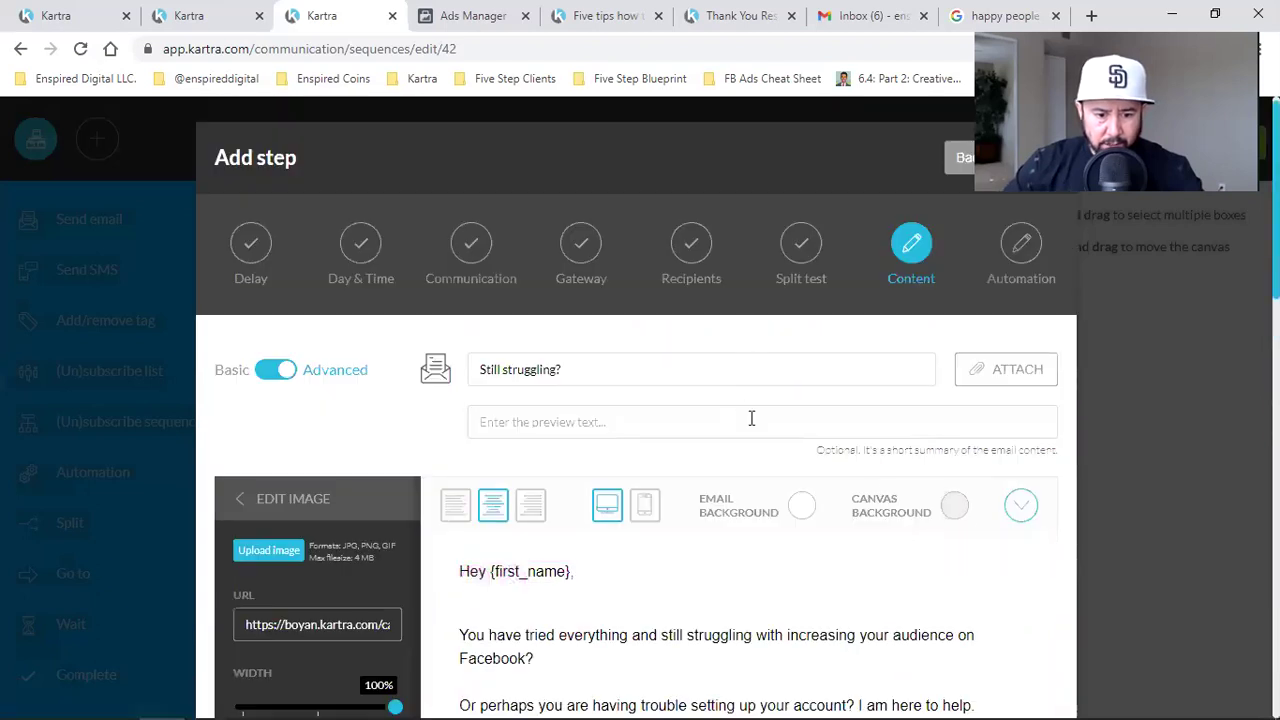
Finish creating the "Still struggling?" email step without any automation and activate it in the sequence
scroll(962, 420, "up", 1)
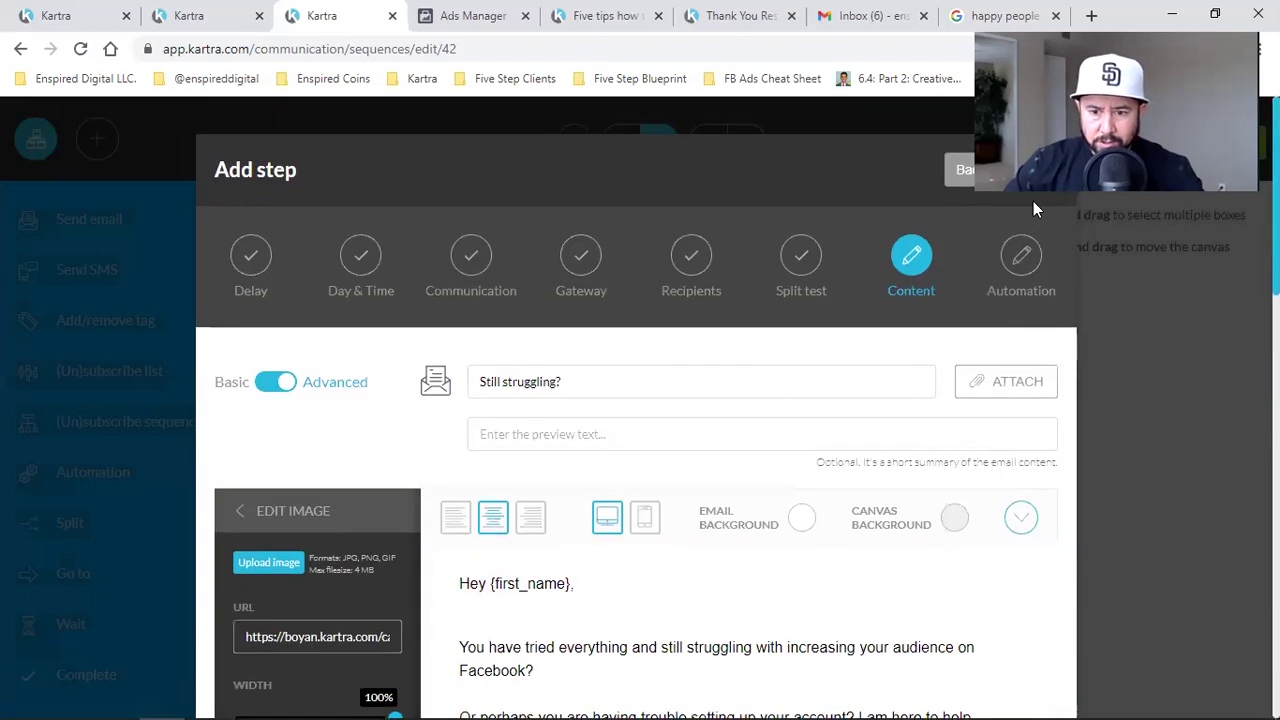
left_click(1025, 169)
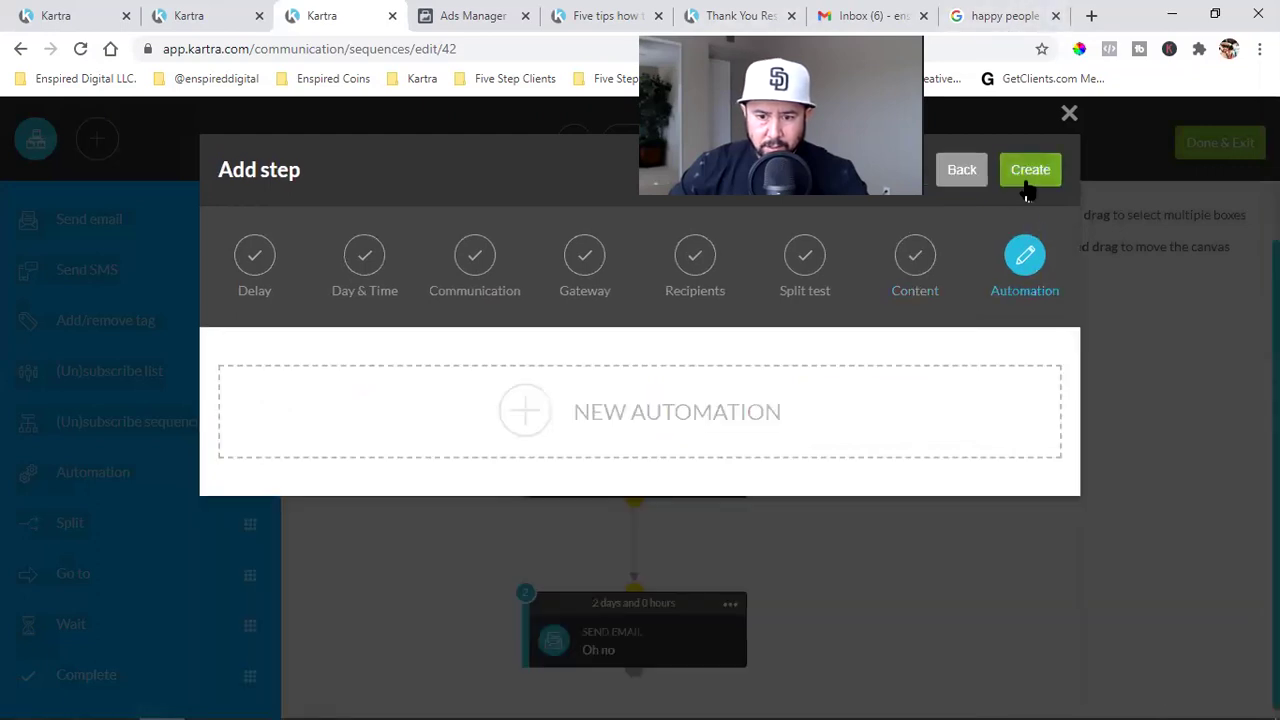
left_click(1026, 184)
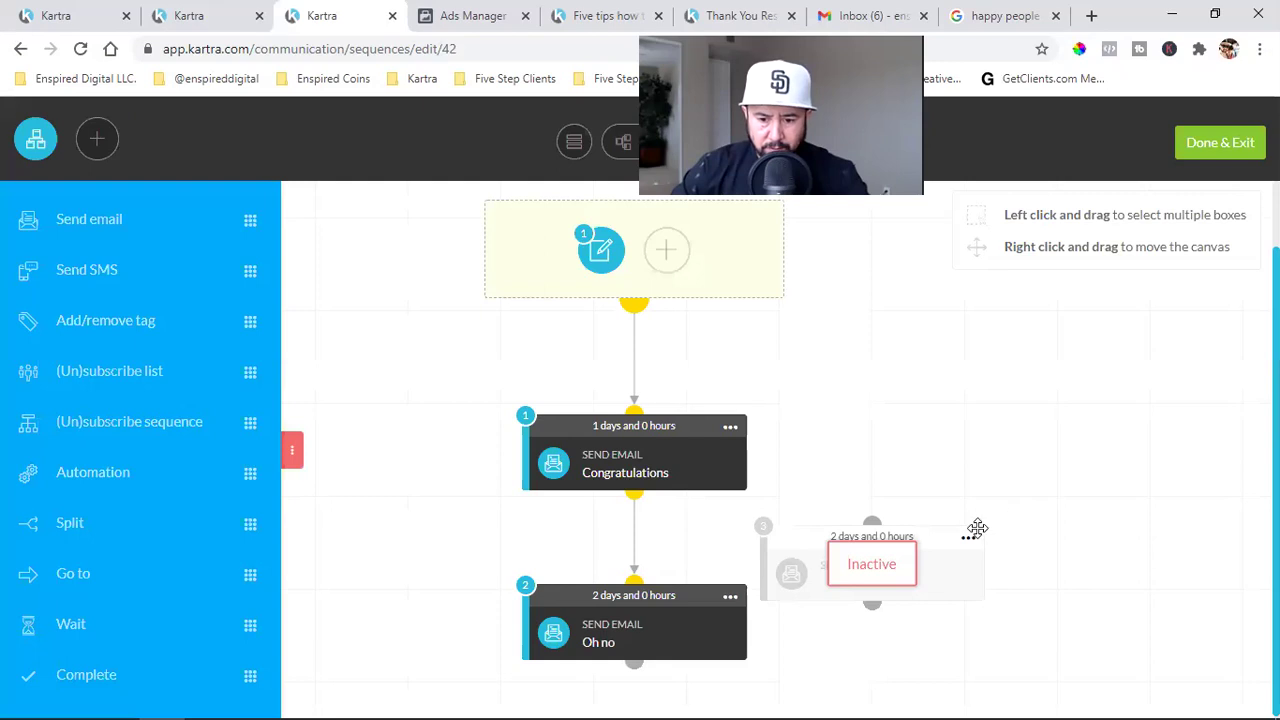
left_click(968, 538)
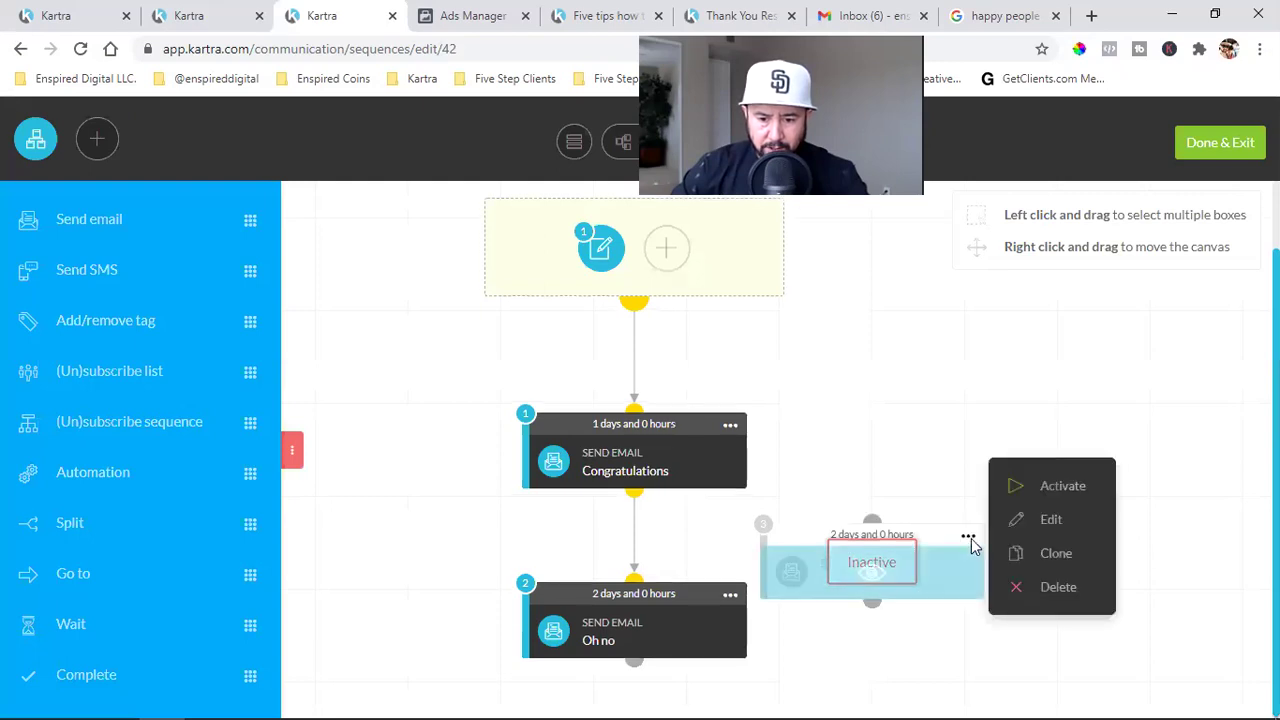
left_click(1047, 487)
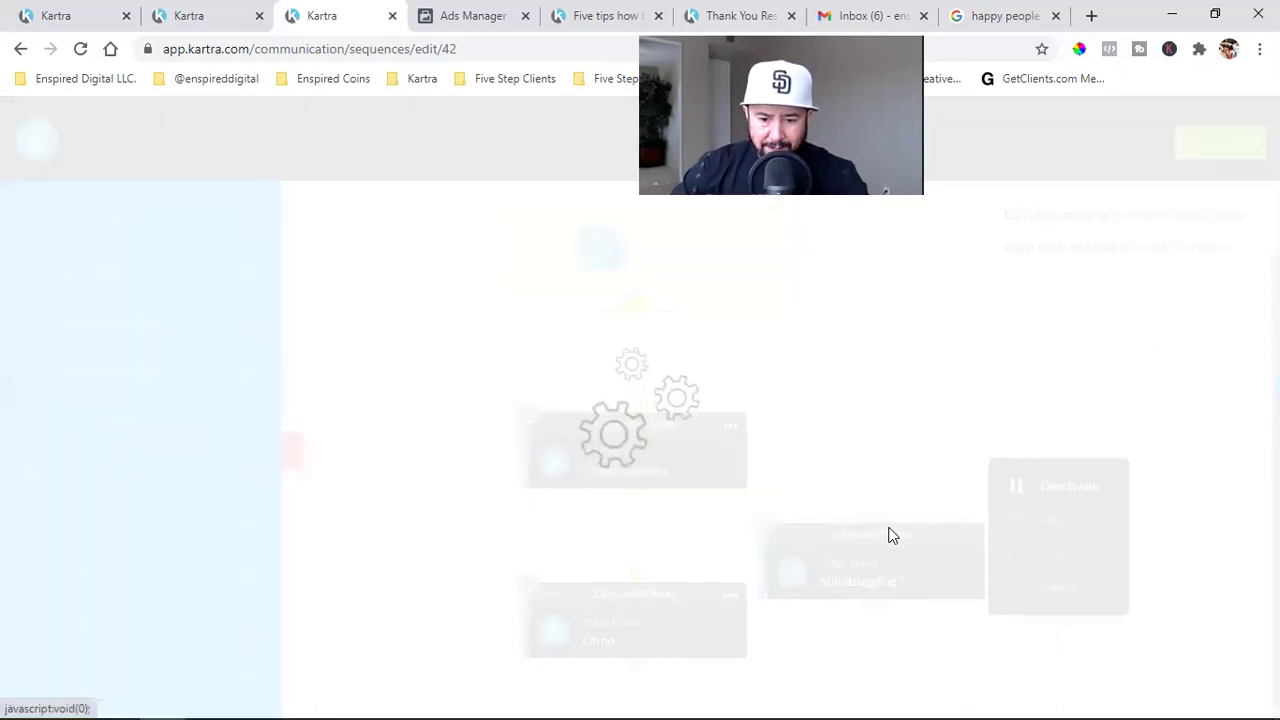
Place the "Still struggling?" email below "Oh no", connect the two steps, and arrange the items on the canvas
scroll(870, 608, "down", 3)
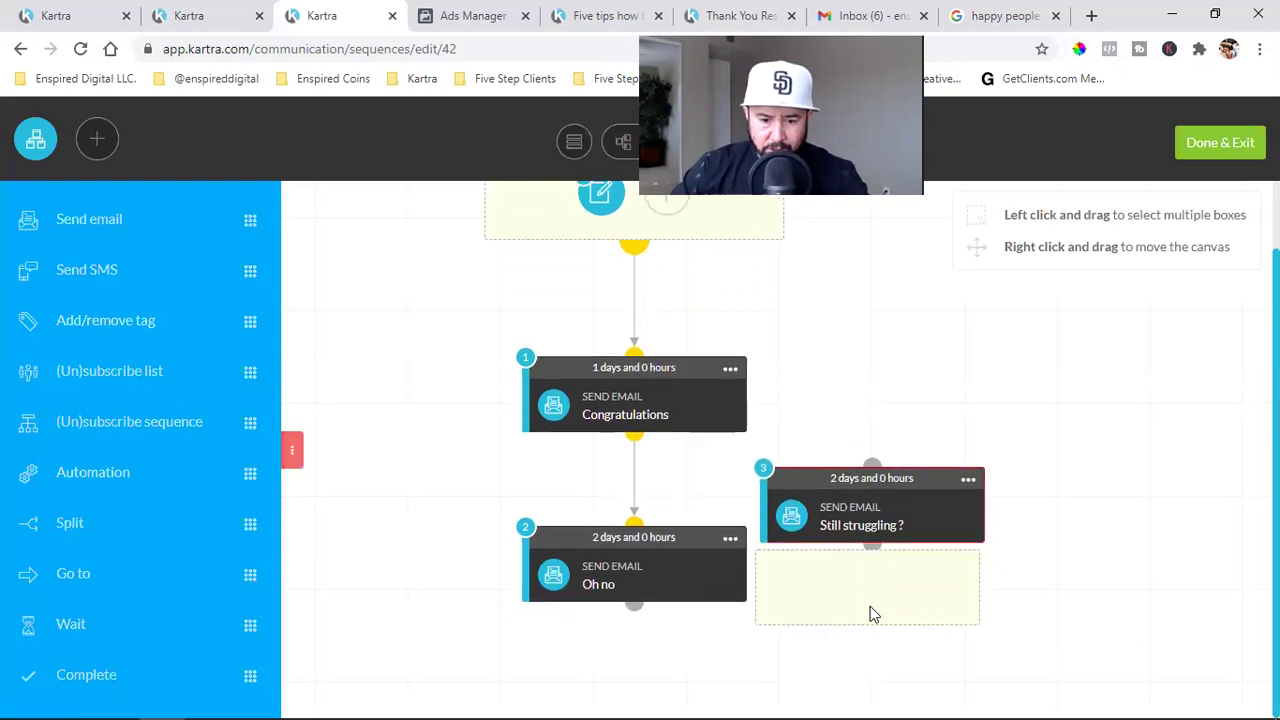
left_click_drag(870, 613, 645, 562)
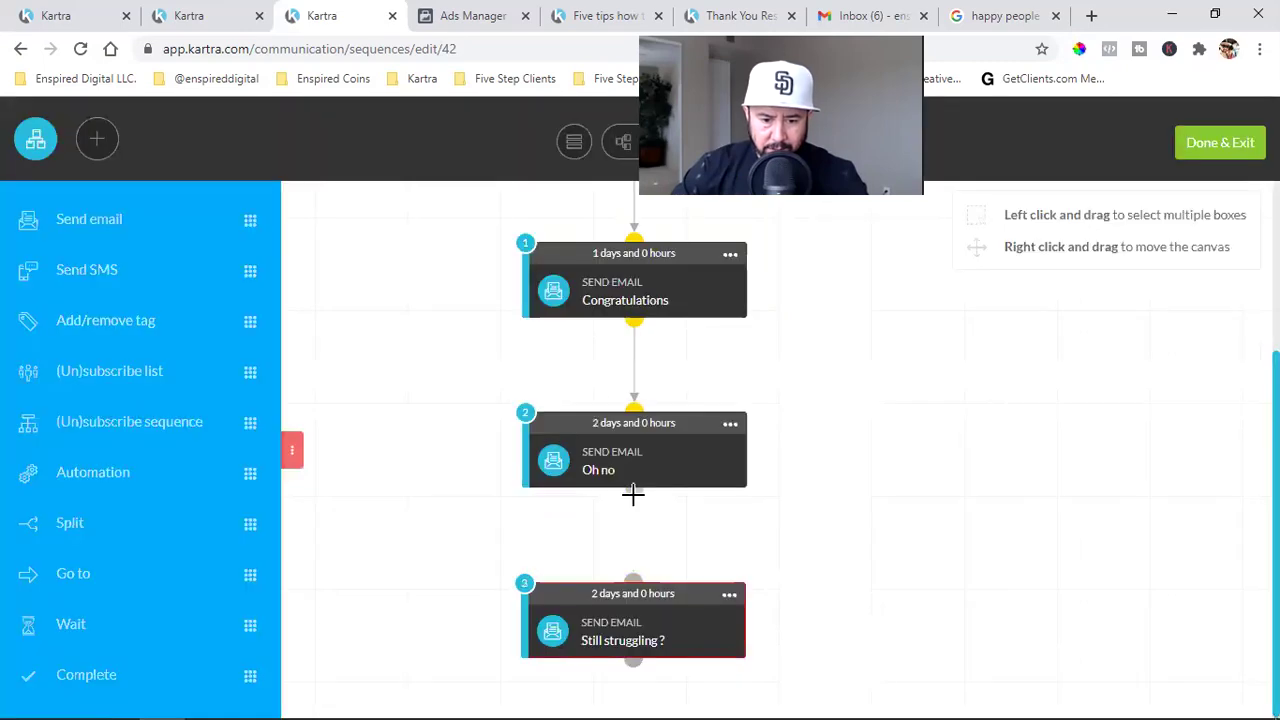
left_click_drag(633, 494, 633, 580)
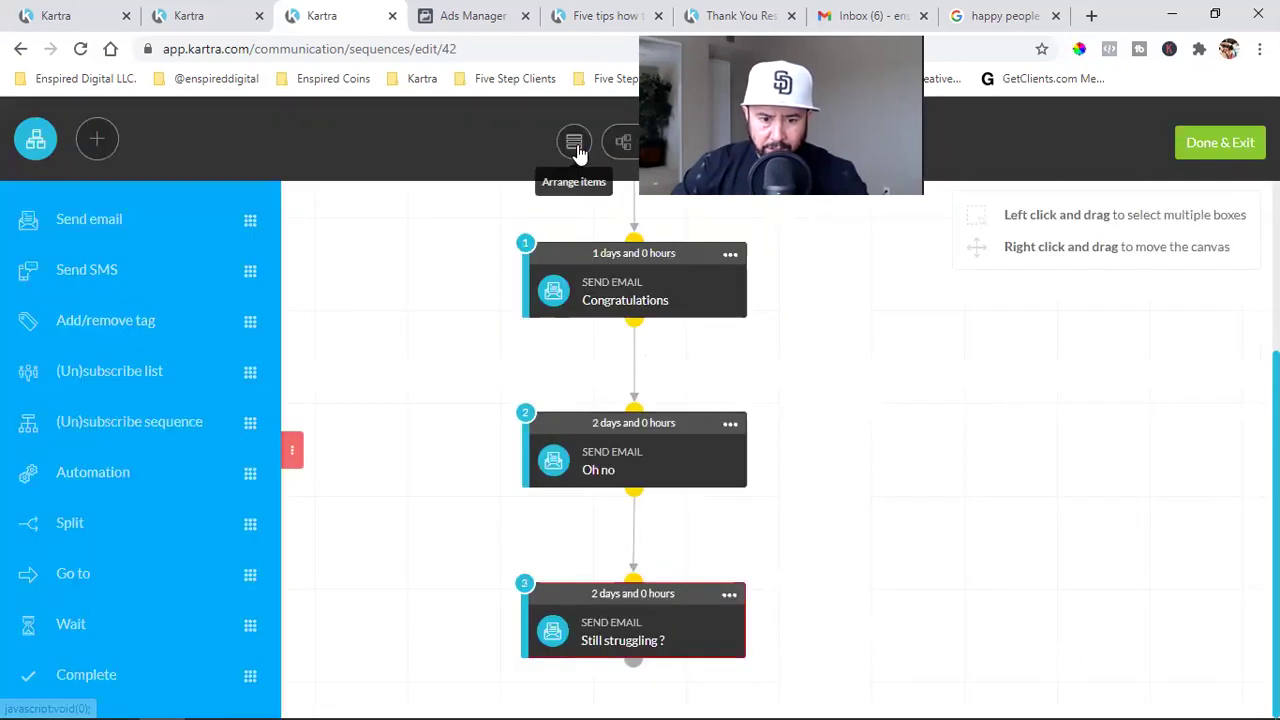
left_click(571, 140)
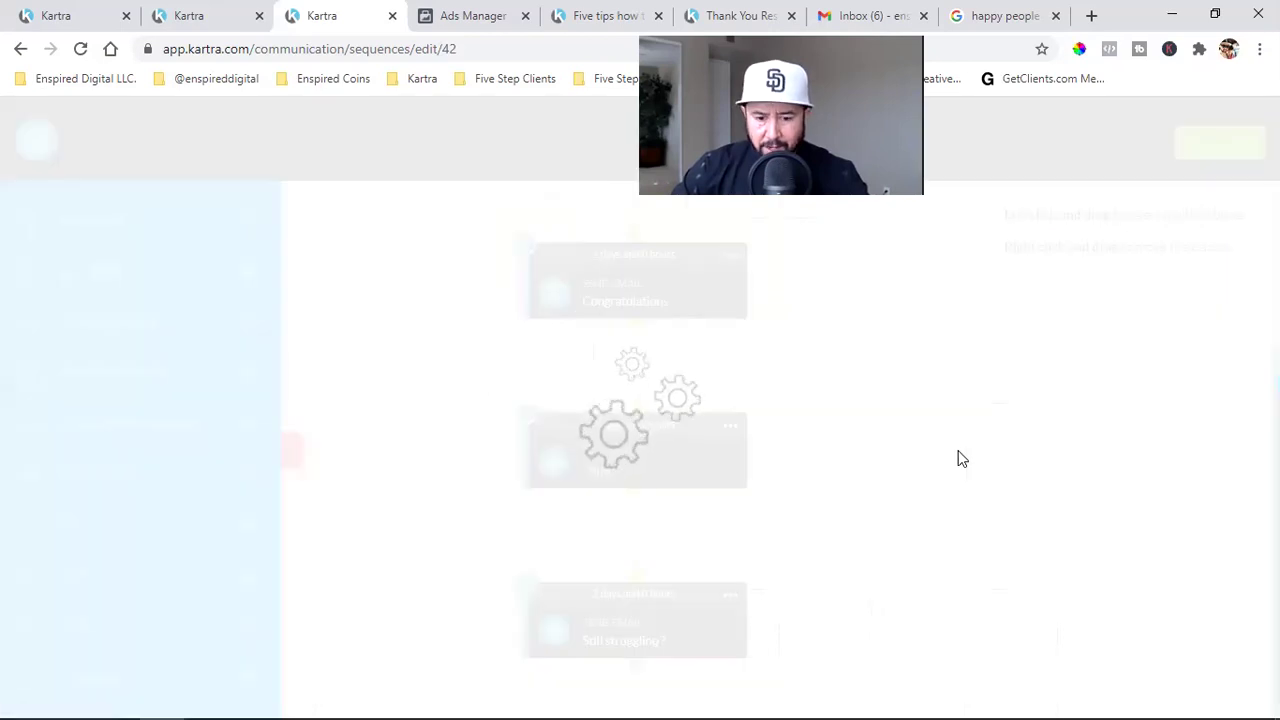
Open the "Oh no" email step, review its settings, and open its email content for editing
left_click(730, 425)
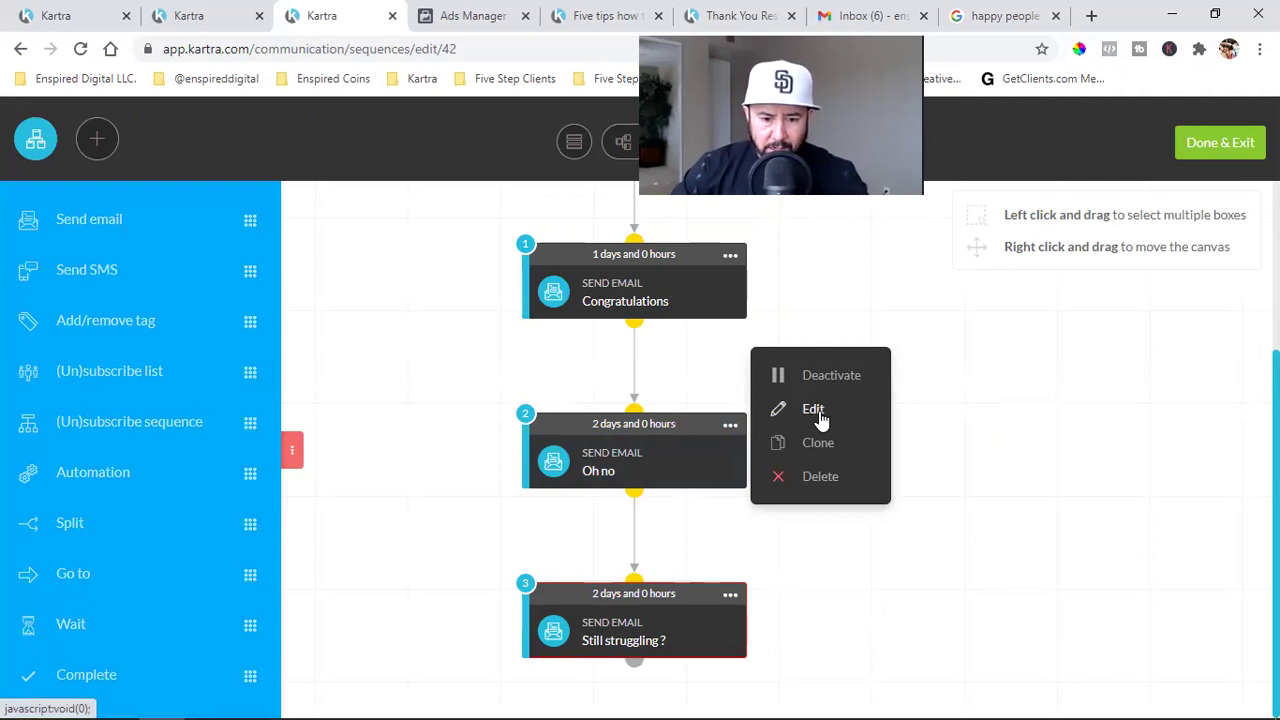
left_click(813, 410)
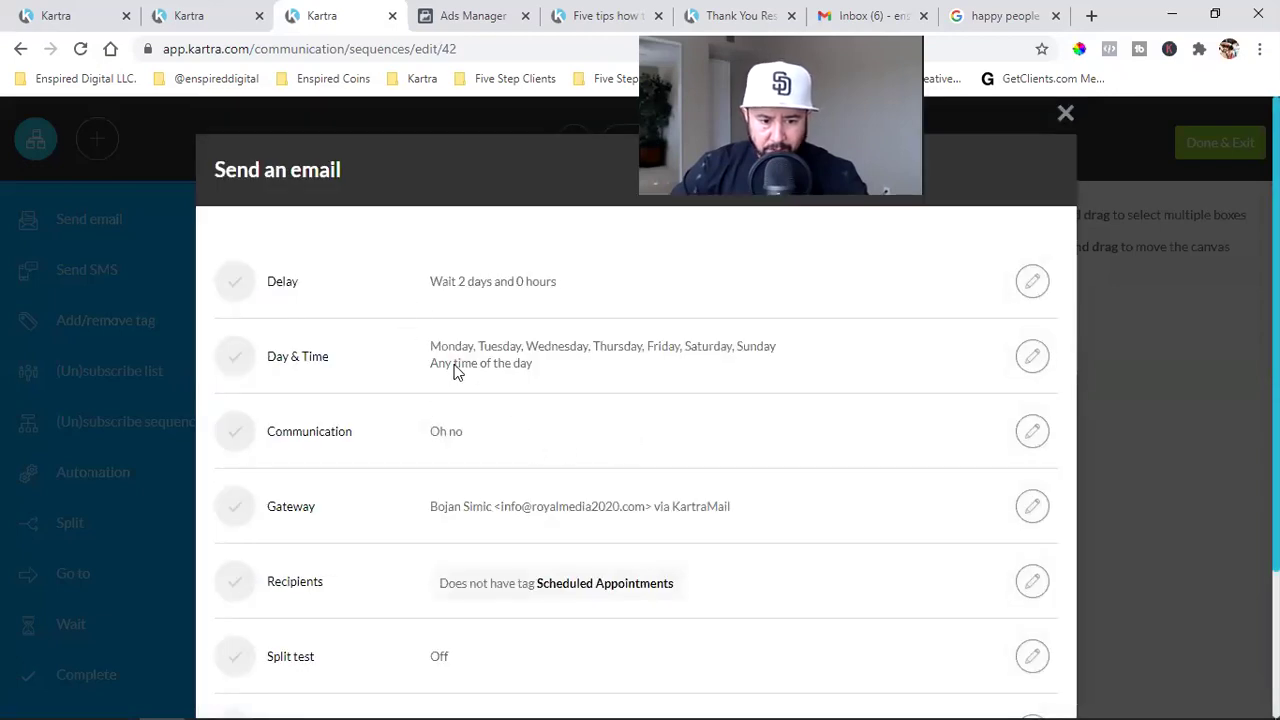
scroll(460, 340, "down", 2)
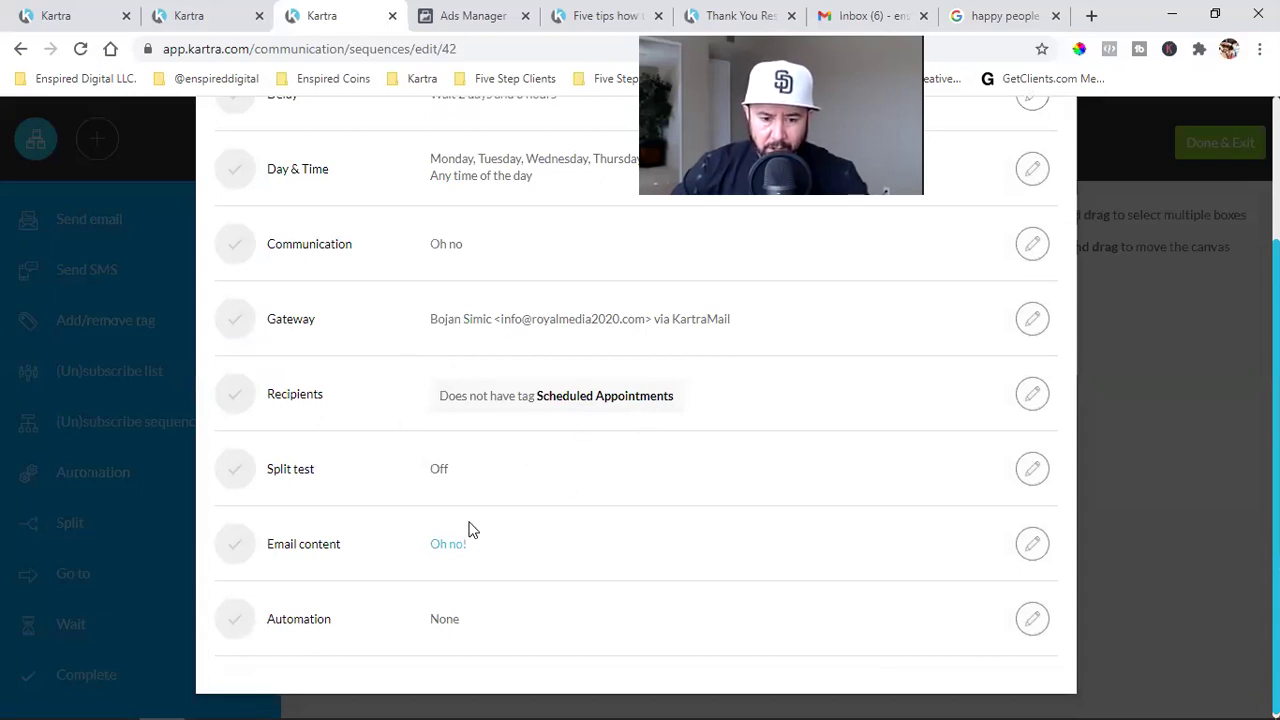
left_click_drag(501, 318, 644, 319)
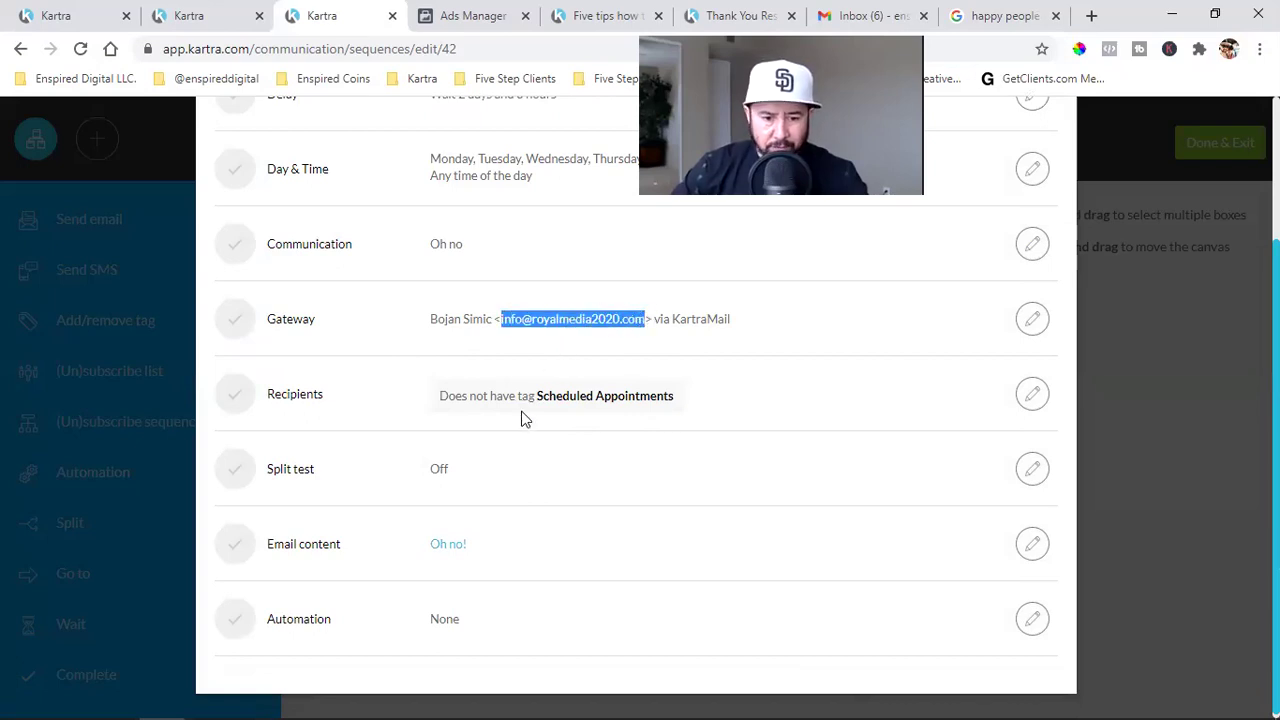
left_click(530, 320)
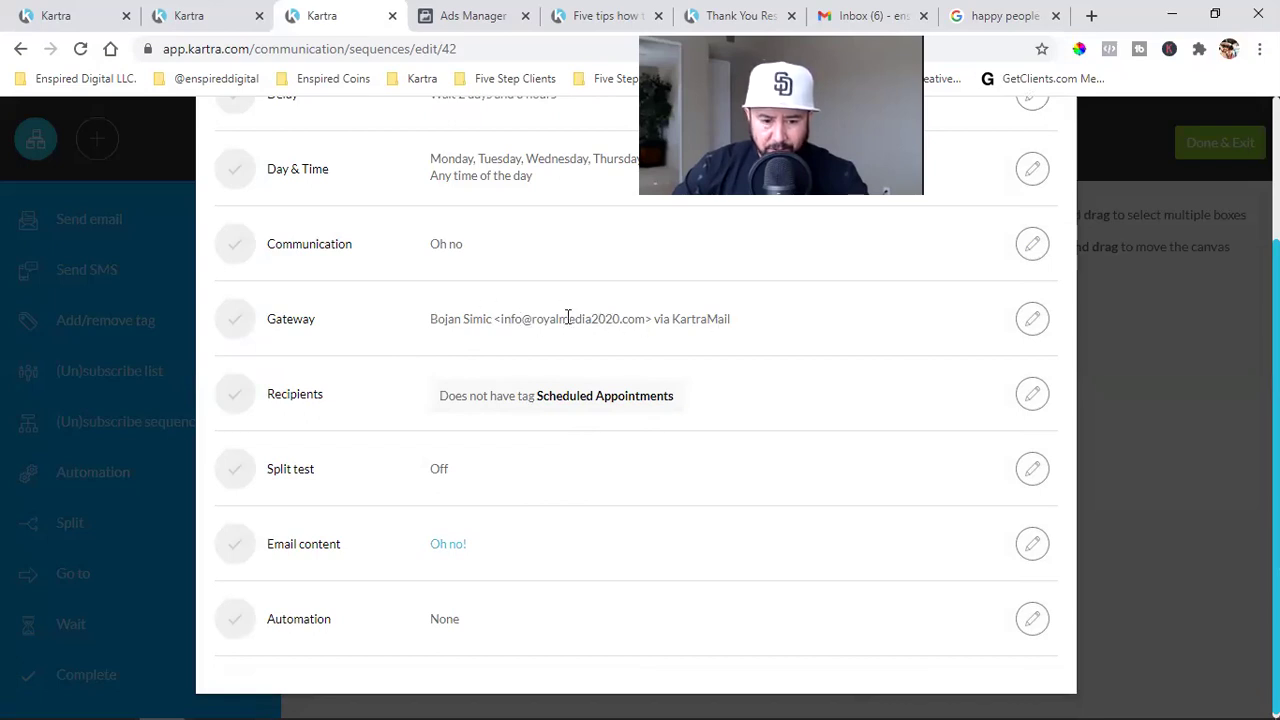
left_click(1033, 545)
scroll(780, 511, "down", 5)
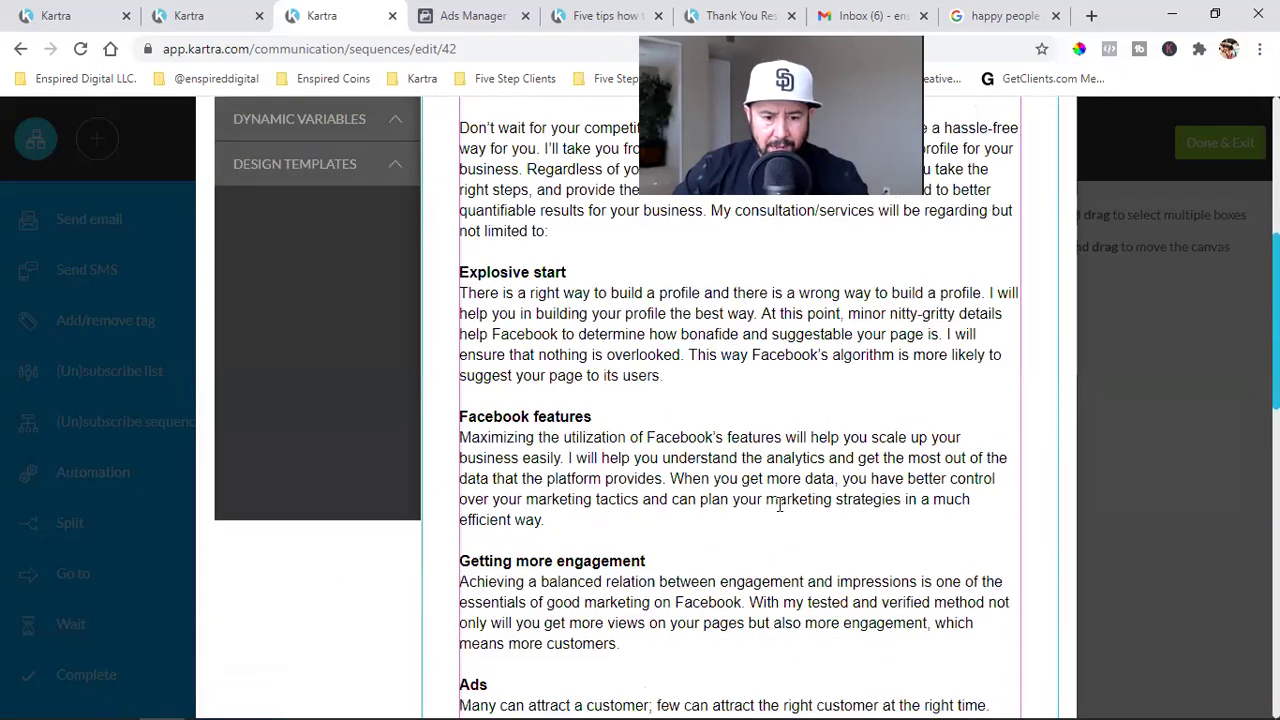
scroll(780, 511, "down", 1)
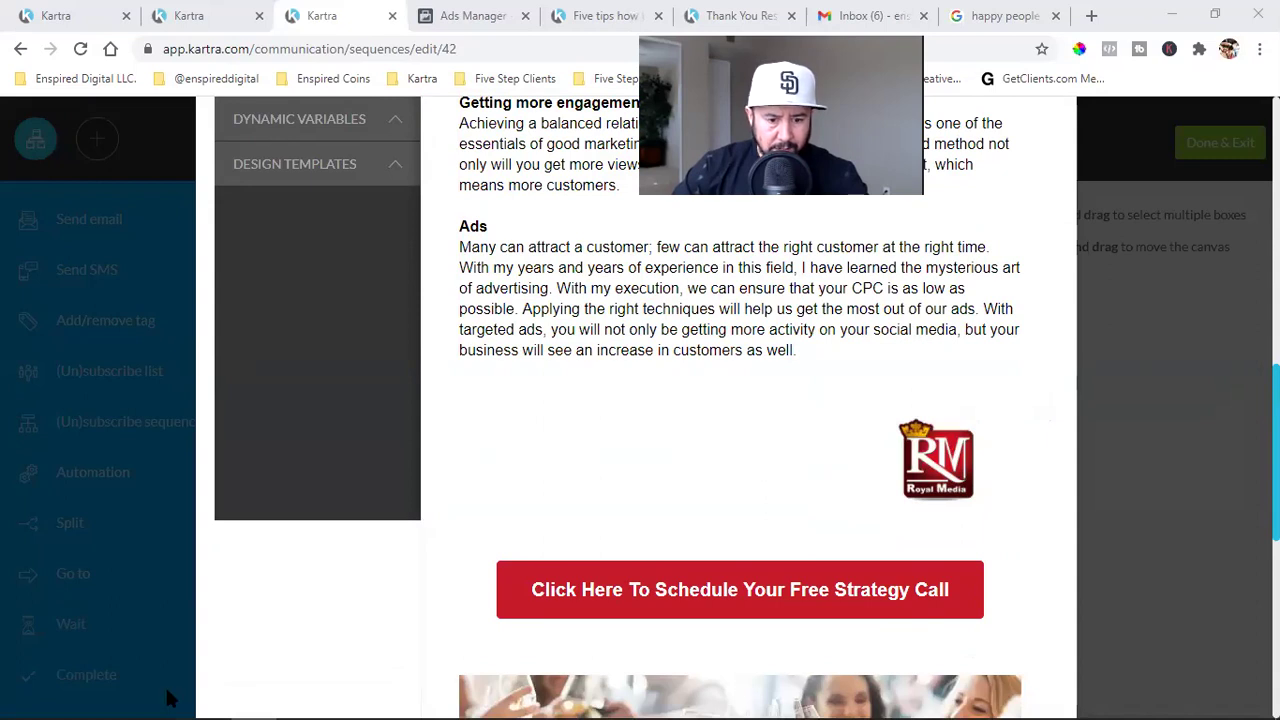
Add a closing after the Ads paragraph, starting "If all this looks like too much work for you" and ending with "Regards," and the sender's name
left_click(540, 270)
scroll(510, 253, "up", 5)
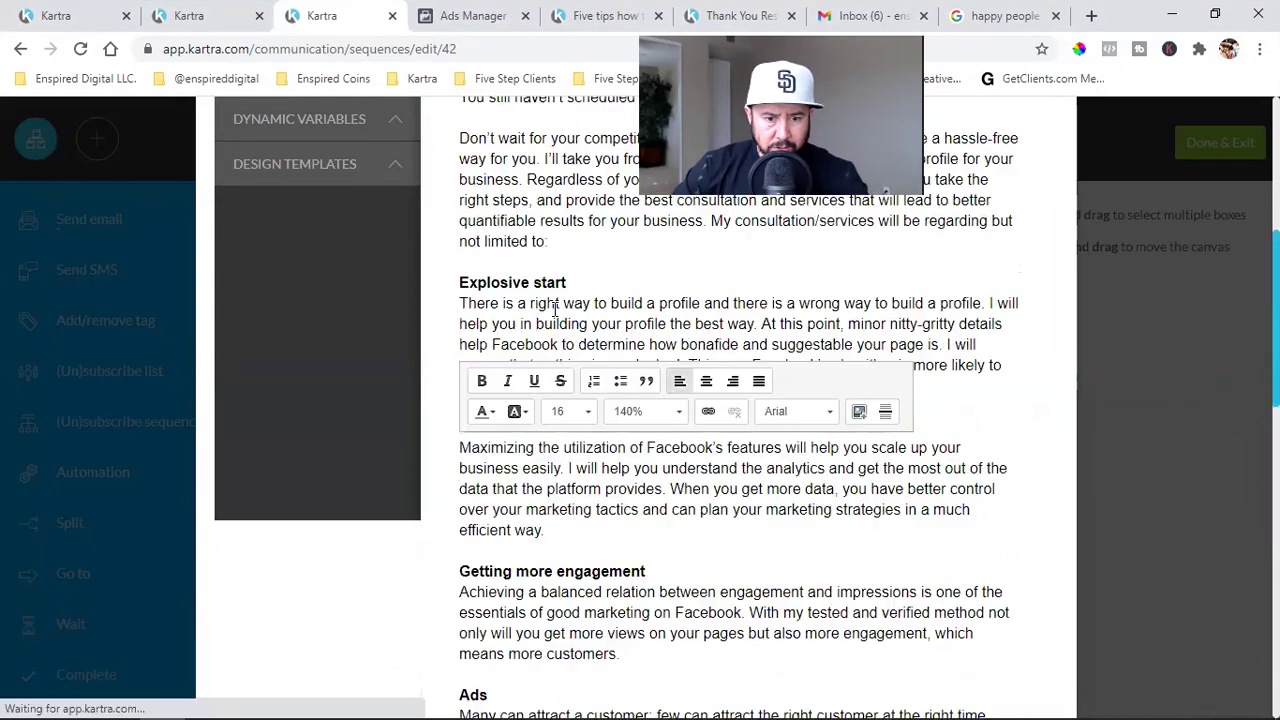
scroll(510, 253, "up", 1)
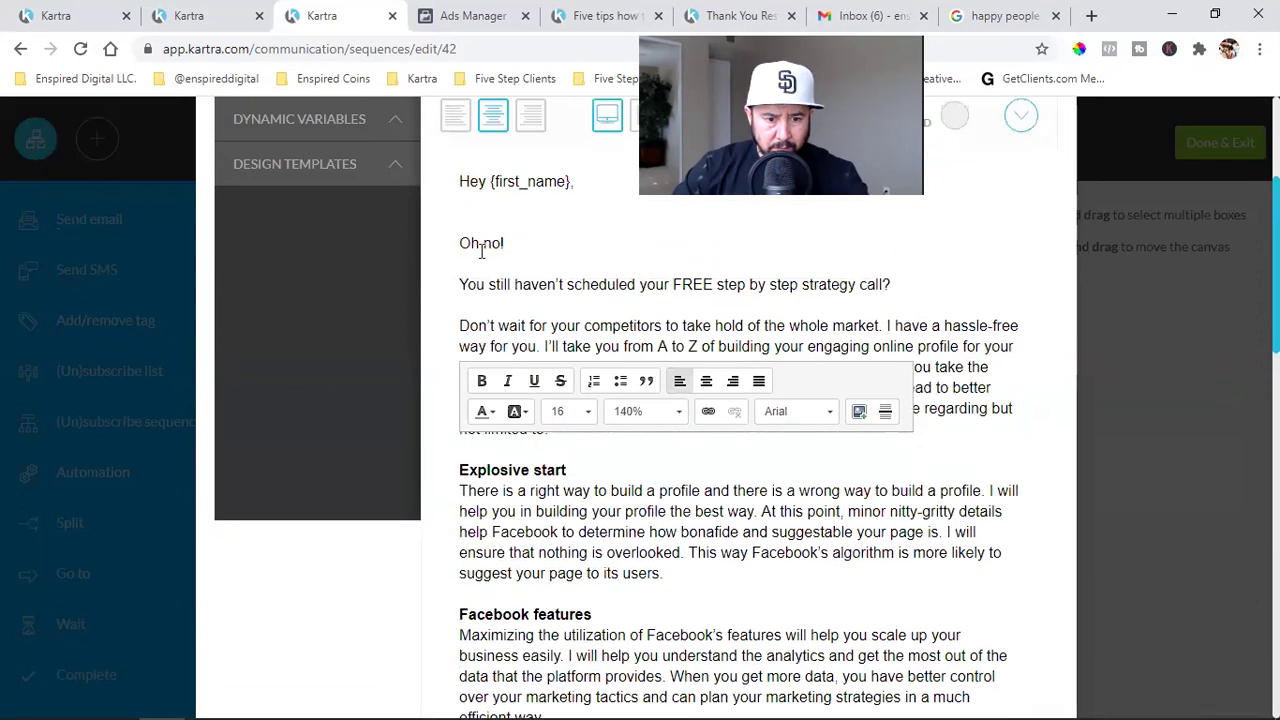
scroll(631, 481, "down", 6)
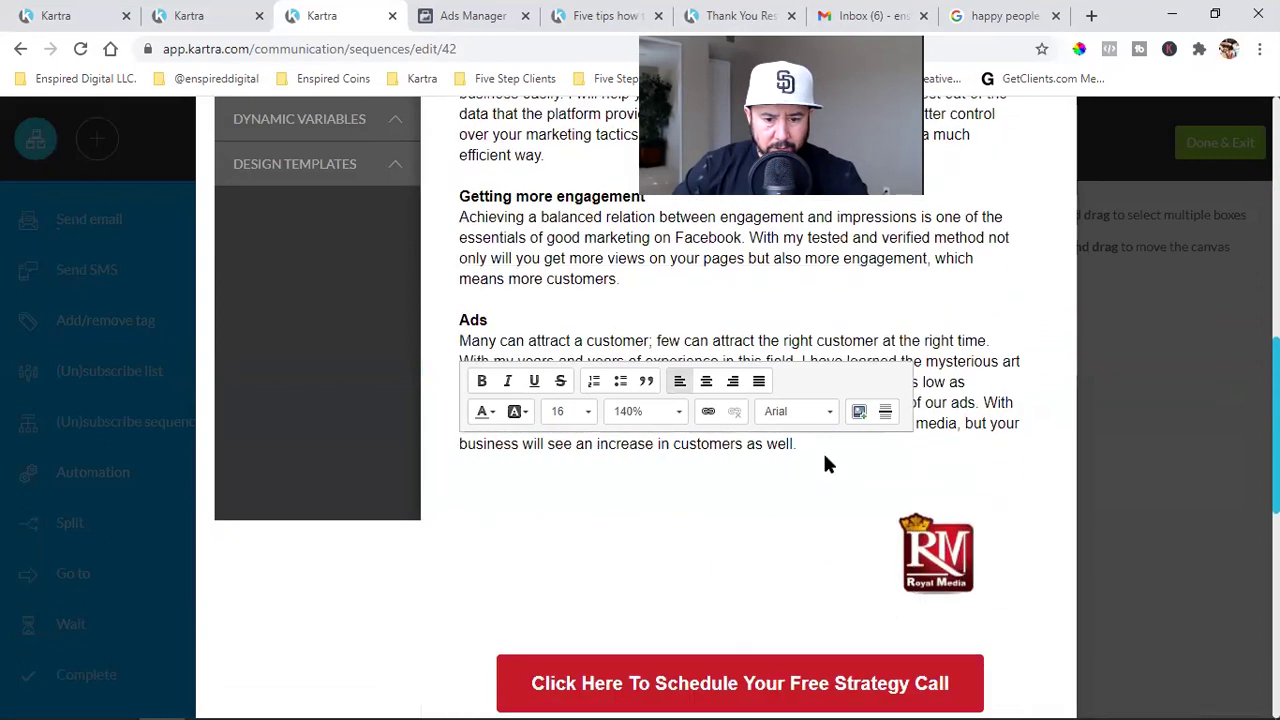
left_click(826, 440)
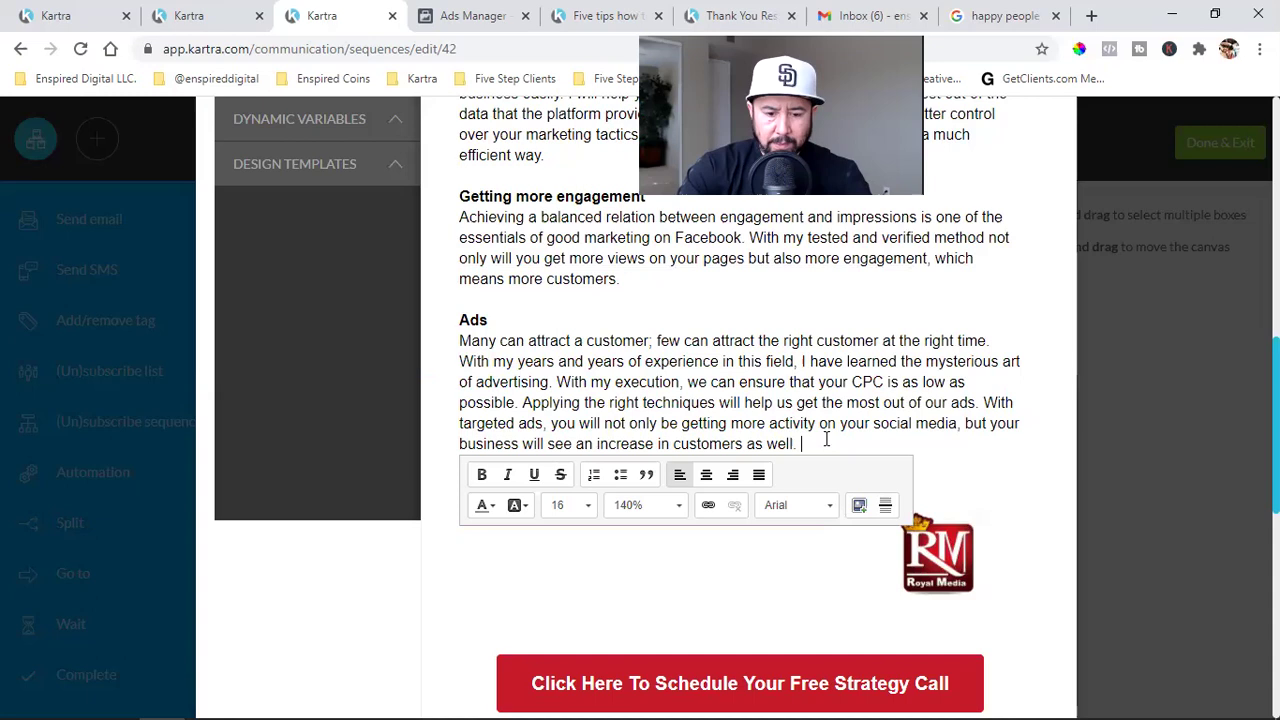
key("Return")
key("Return")
type("If all this looks like too much work for you, I can always do that for you. Schedule a FREE marketing strategy call with me right now, so we can devise the best suitable plan for you. I look forward to hearing from you. Regards, Bojan Simic")
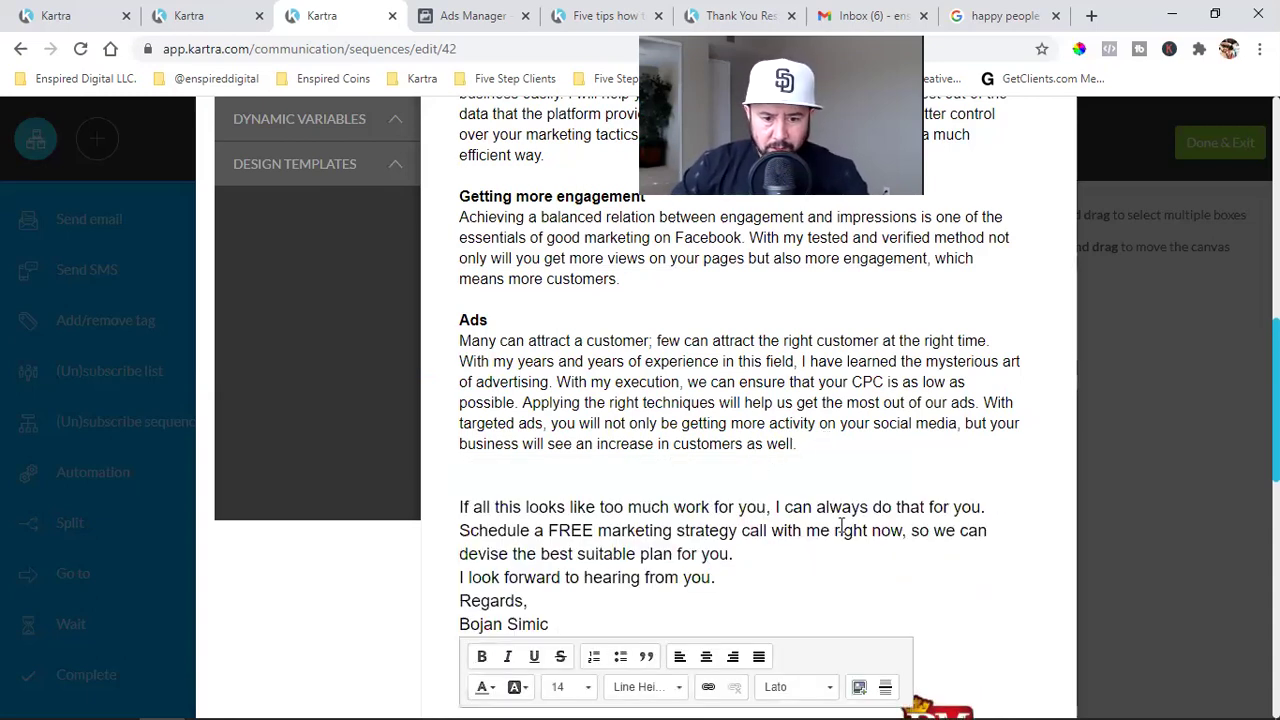
Insert a blank line before "Regards," and set the closing text above it to font size 16
left_click(461, 600)
key("Return")
left_click(656, 465)
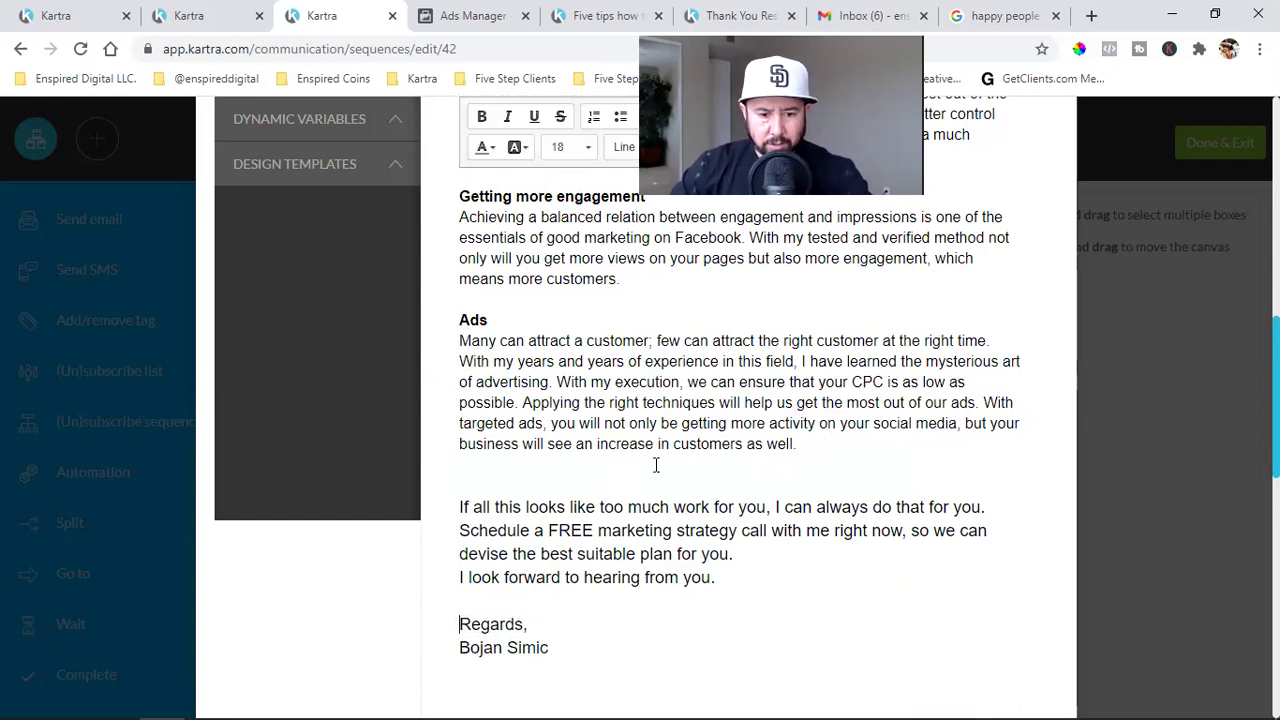
left_click_drag(681, 444, 572, 381)
left_click_drag(715, 578, 458, 504)
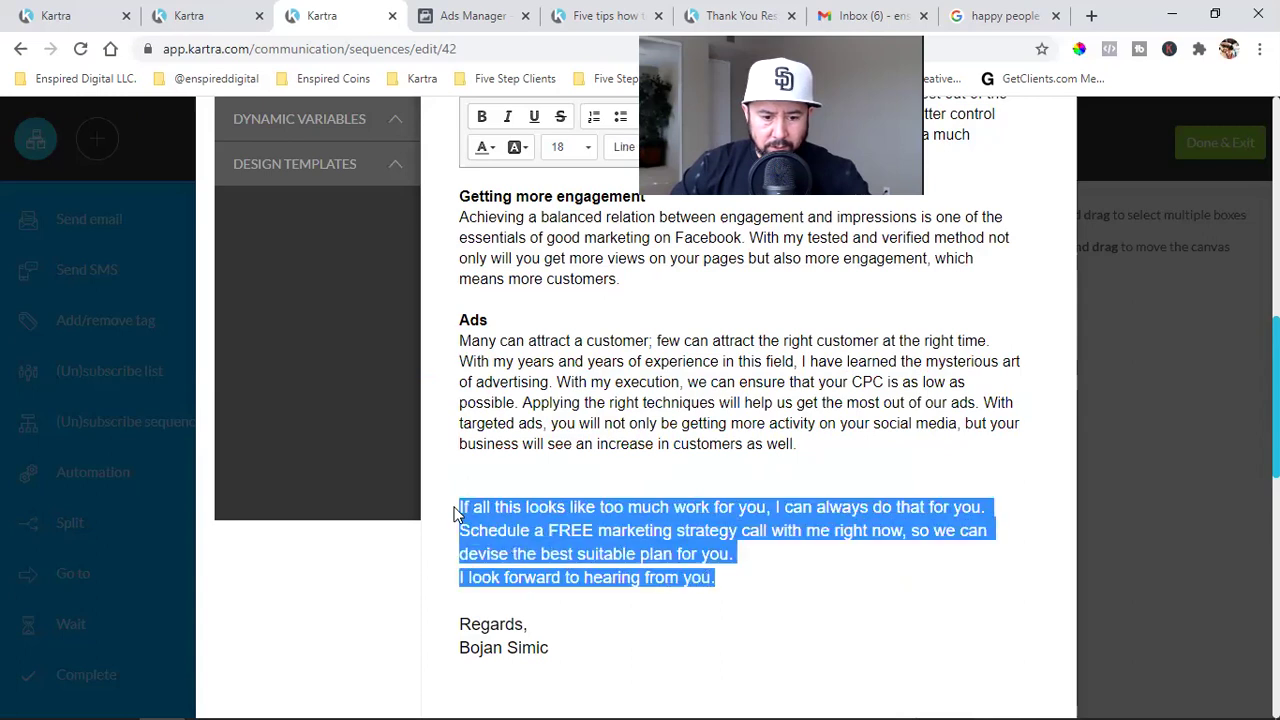
left_click(560, 155)
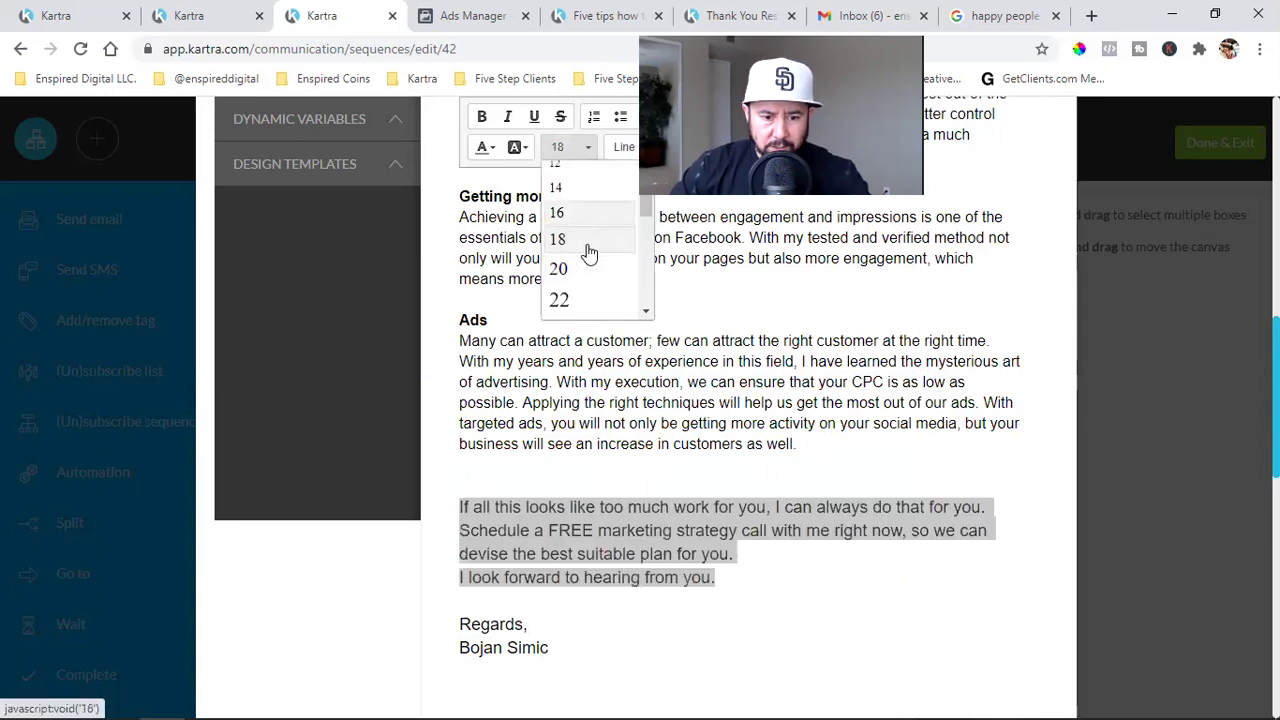
left_click(572, 211)
left_click(670, 415)
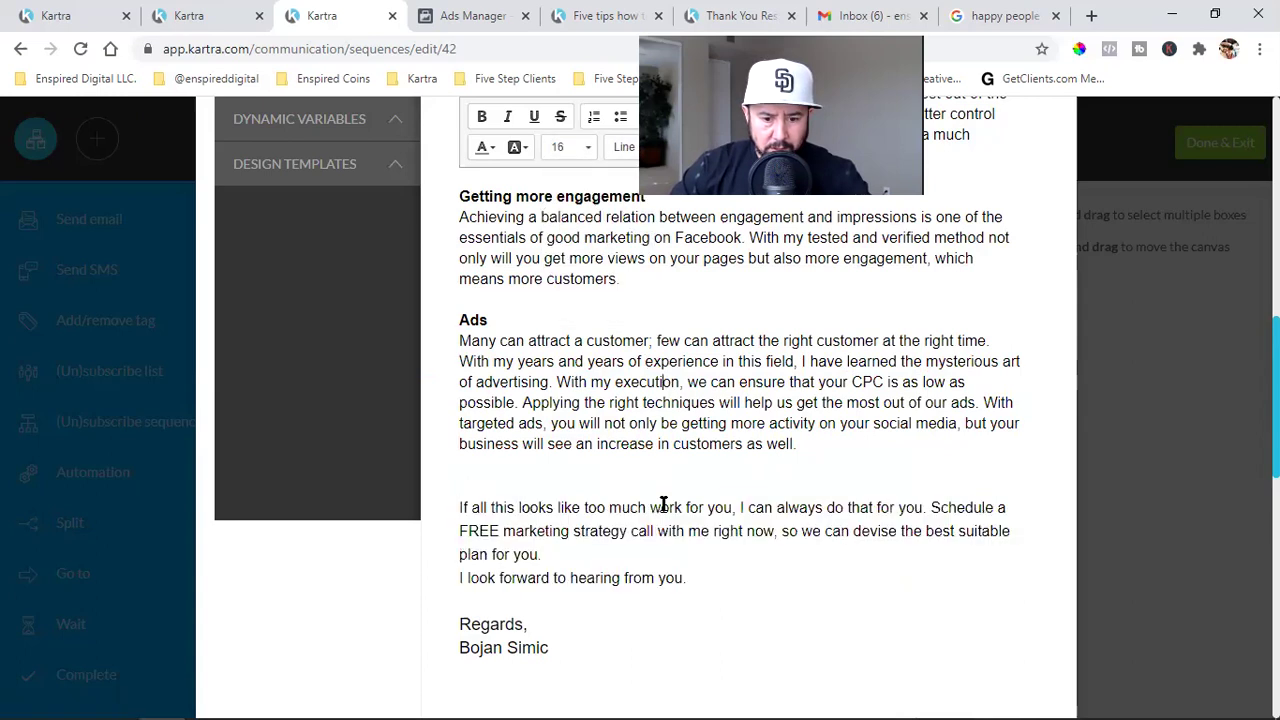
Insert blank lines before "Schedule a FREE marketing strategy call" and before "I look forward to hearing from you."
left_click(933, 507)
key("Return")
key("Return")
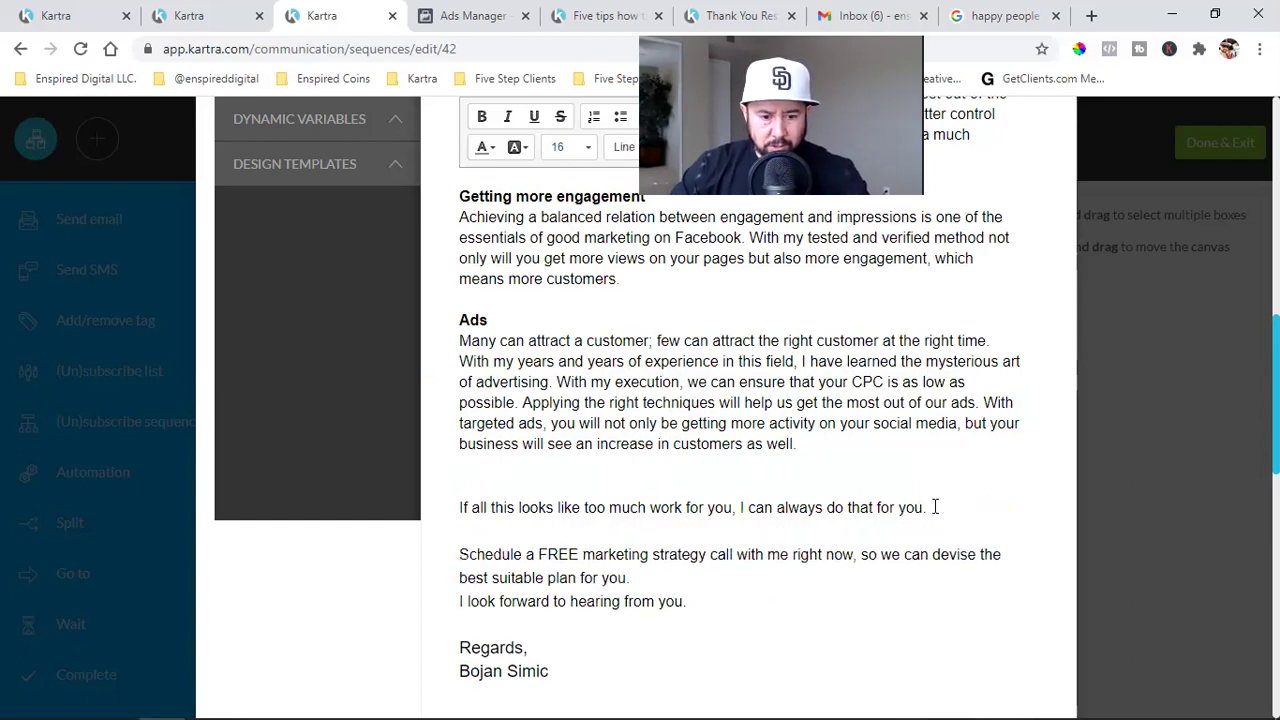
scroll(657, 541, "down", 1)
left_click(462, 508)
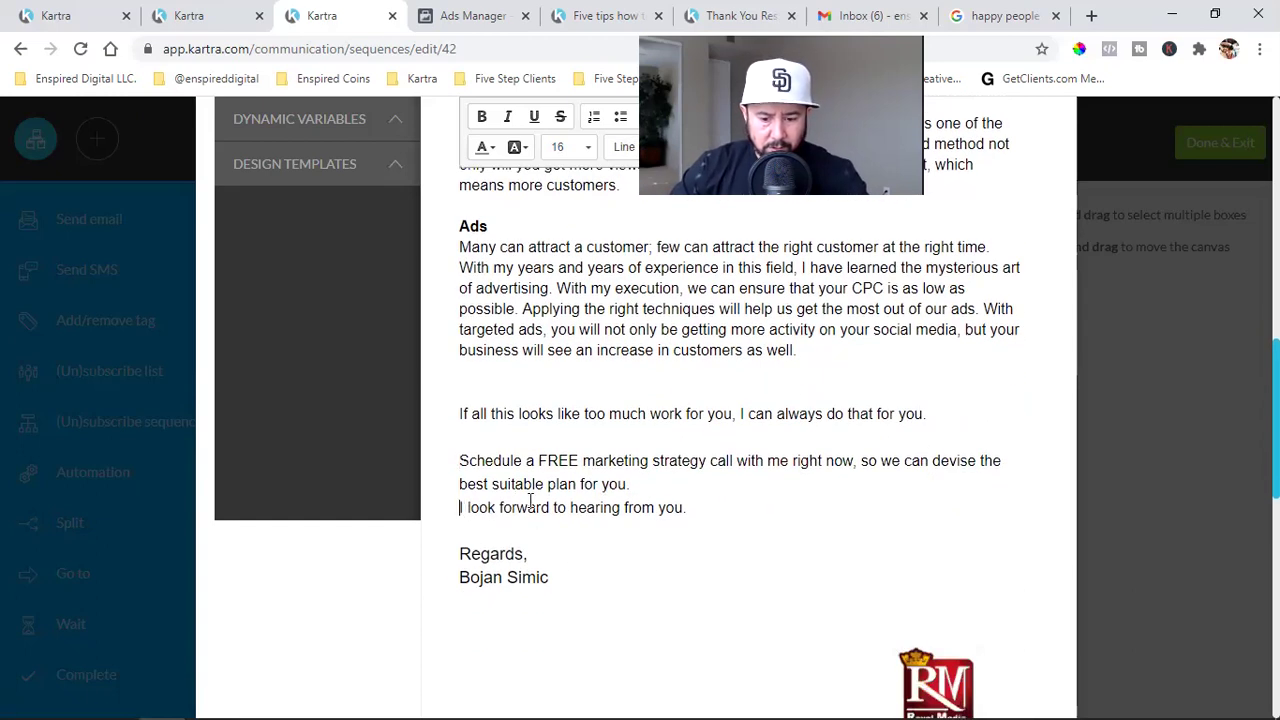
key("Return")
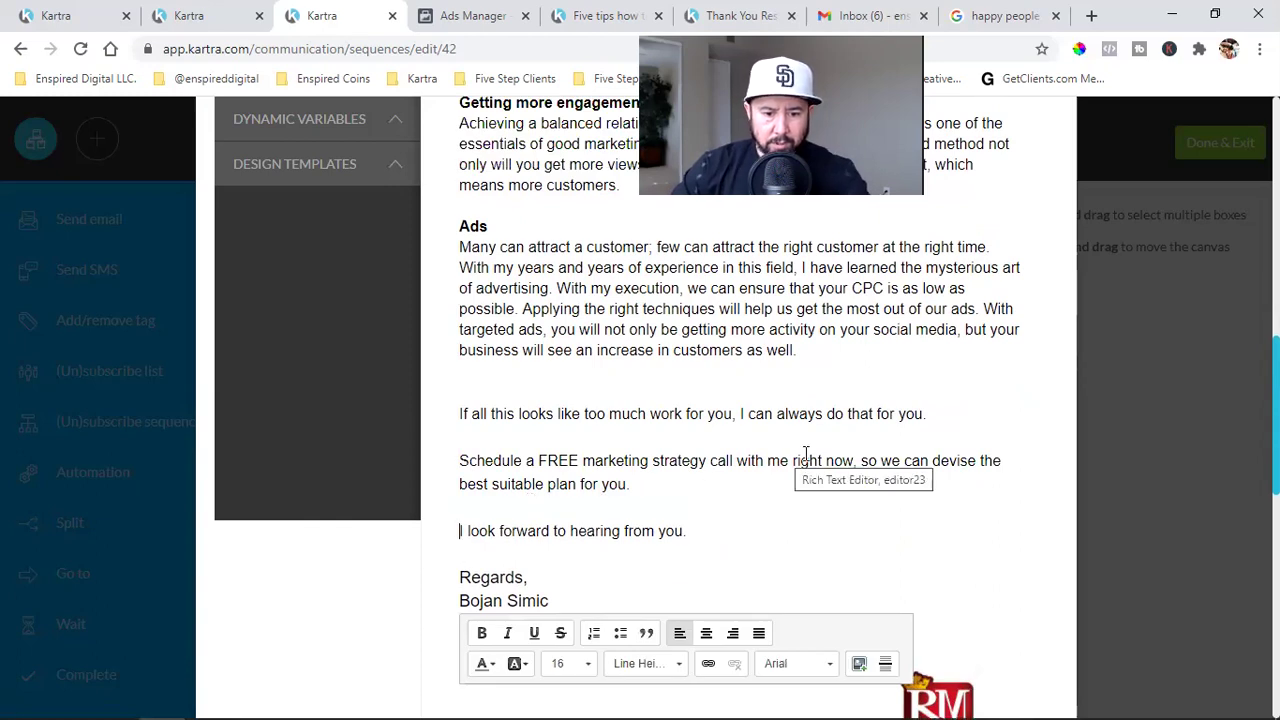
Save the "Oh no" email content, close the email step, and finish and exit the sequence editor
scroll(788, 456, "up", 10)
left_click(1030, 170)
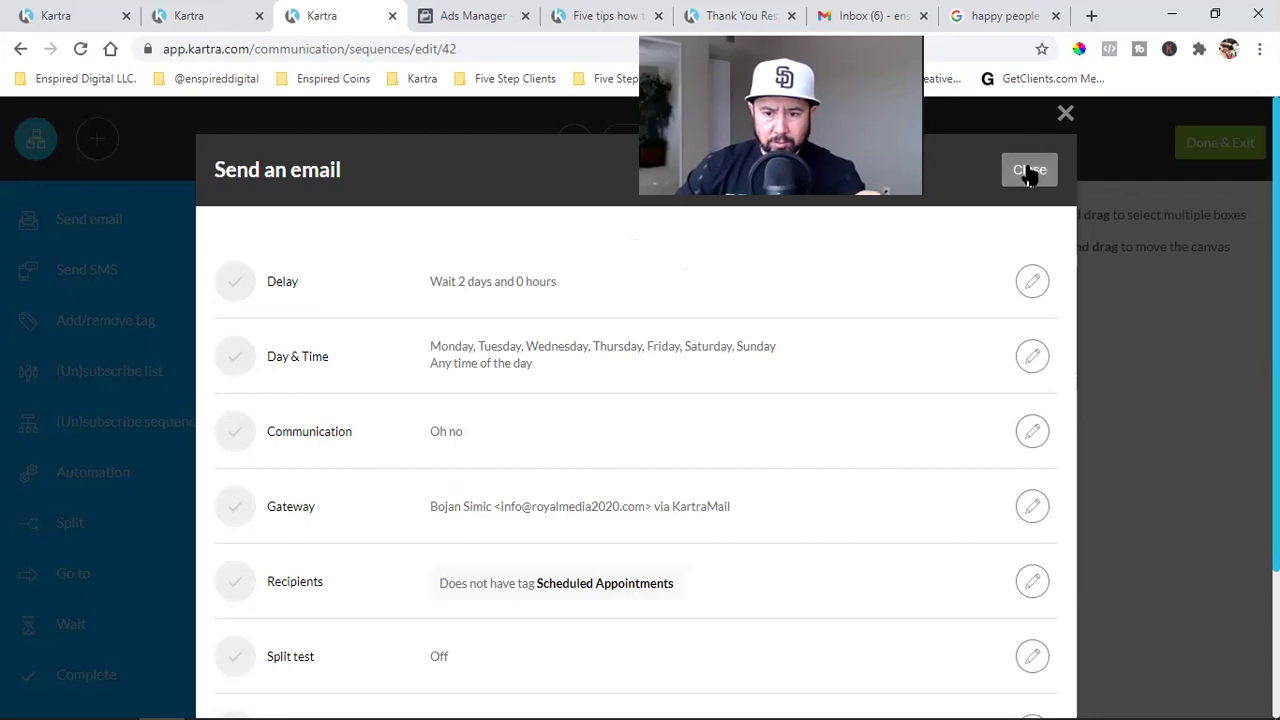
left_click(1029, 172)
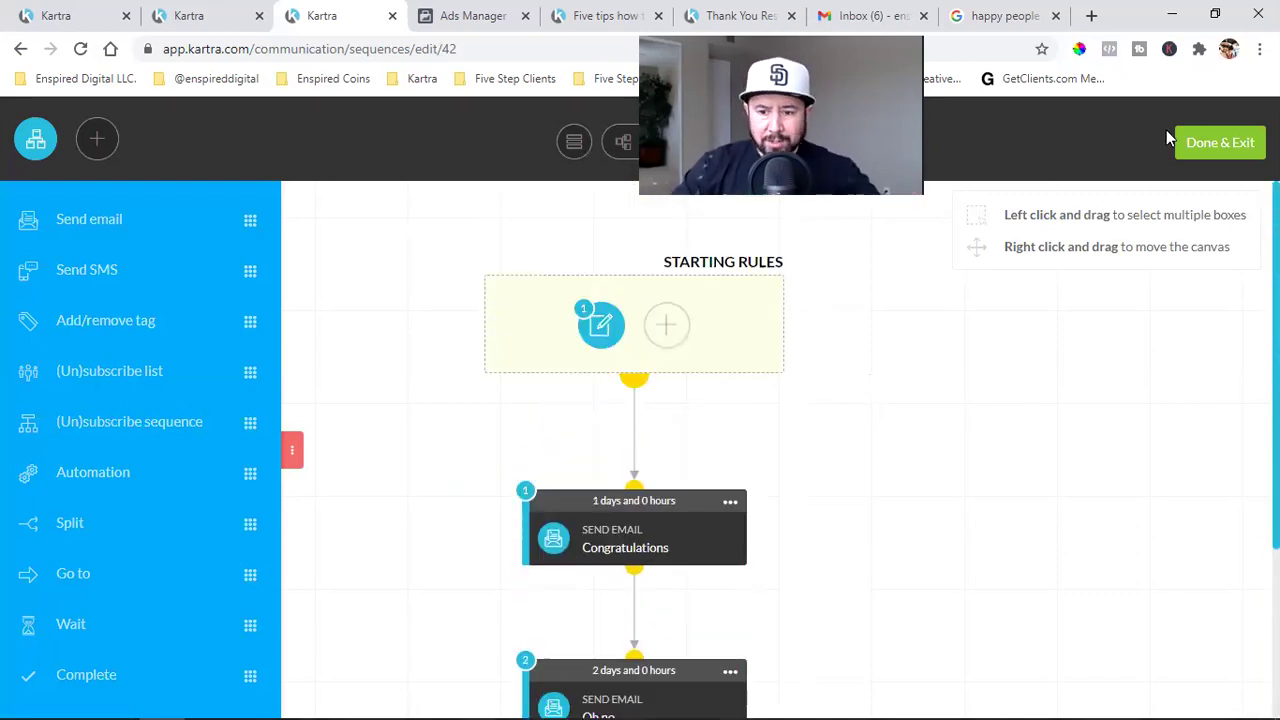
left_click(1217, 145)
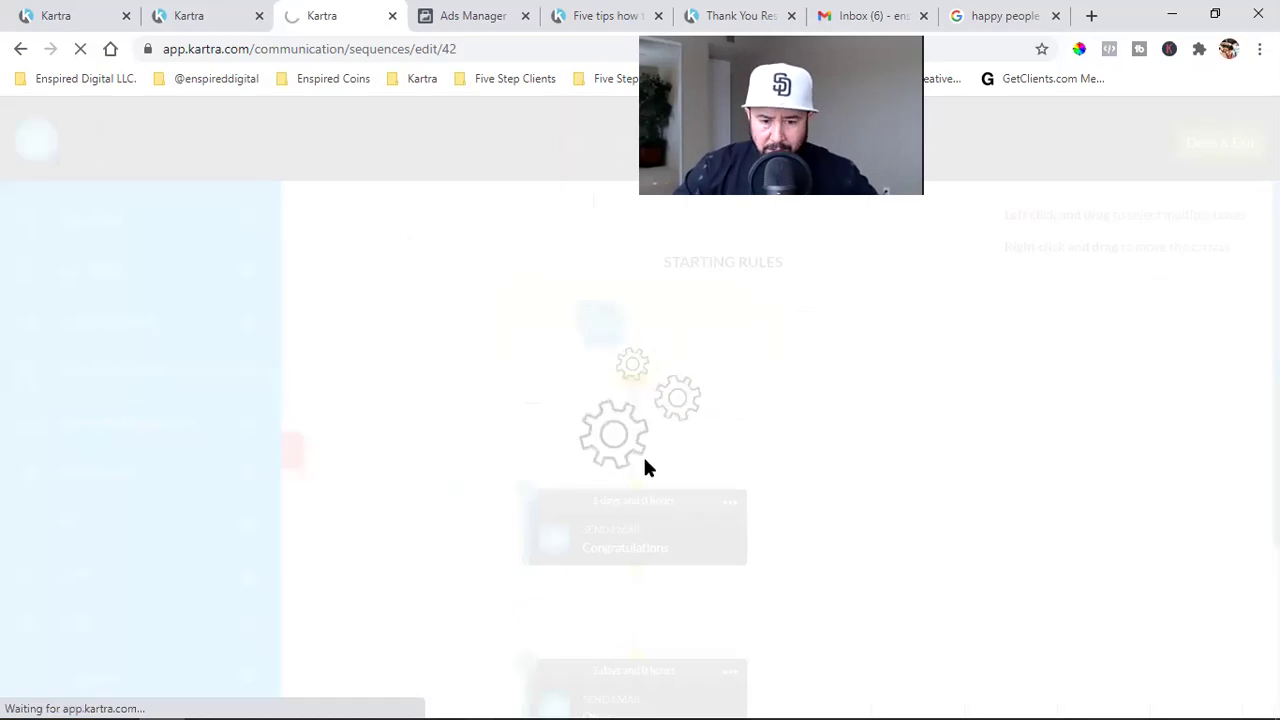